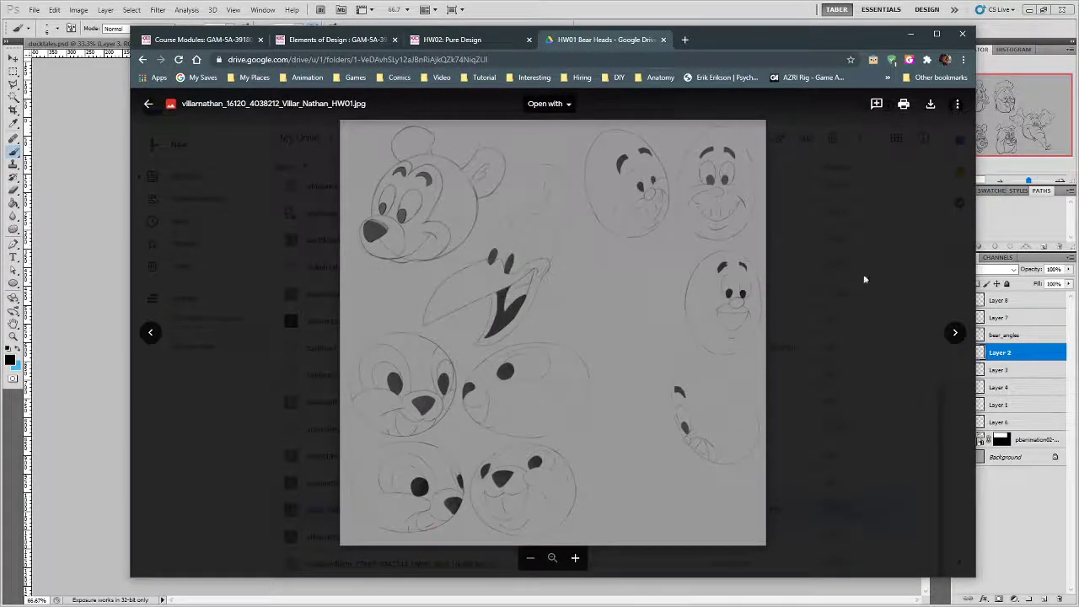
Close the current image preview and open the first submission in the HW01 Bear Heads folder.
click(936, 34)
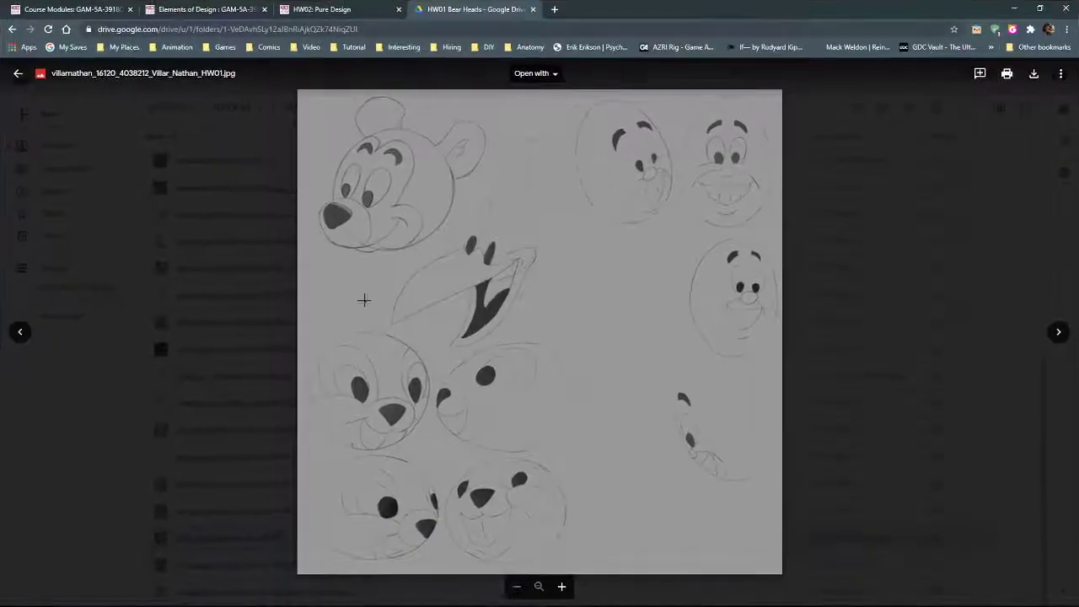
click(131, 389)
scroll(291, 335, up, 10)
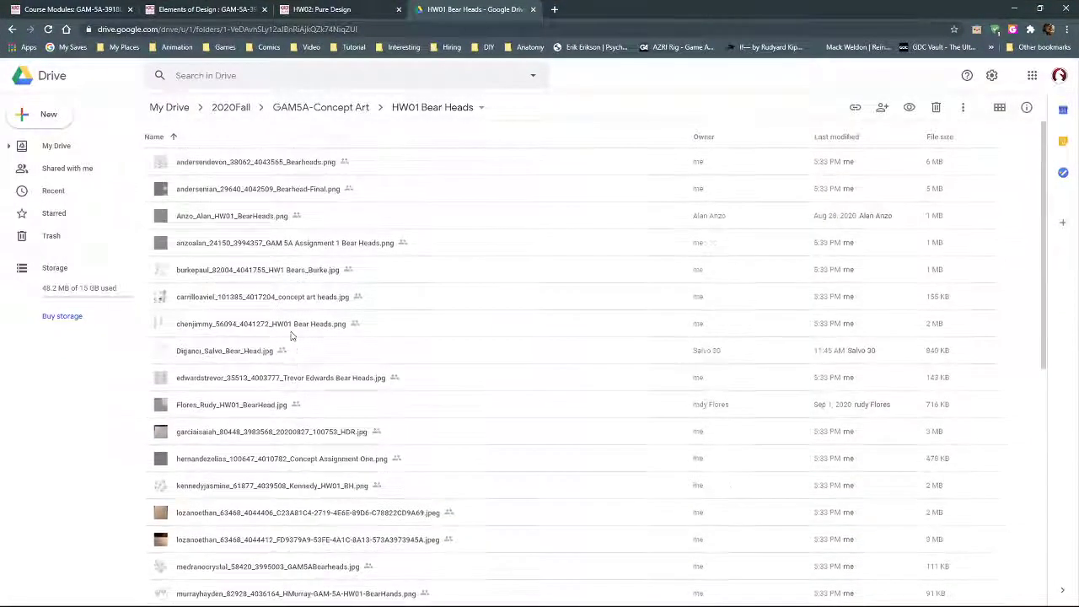
double_click(157, 162)
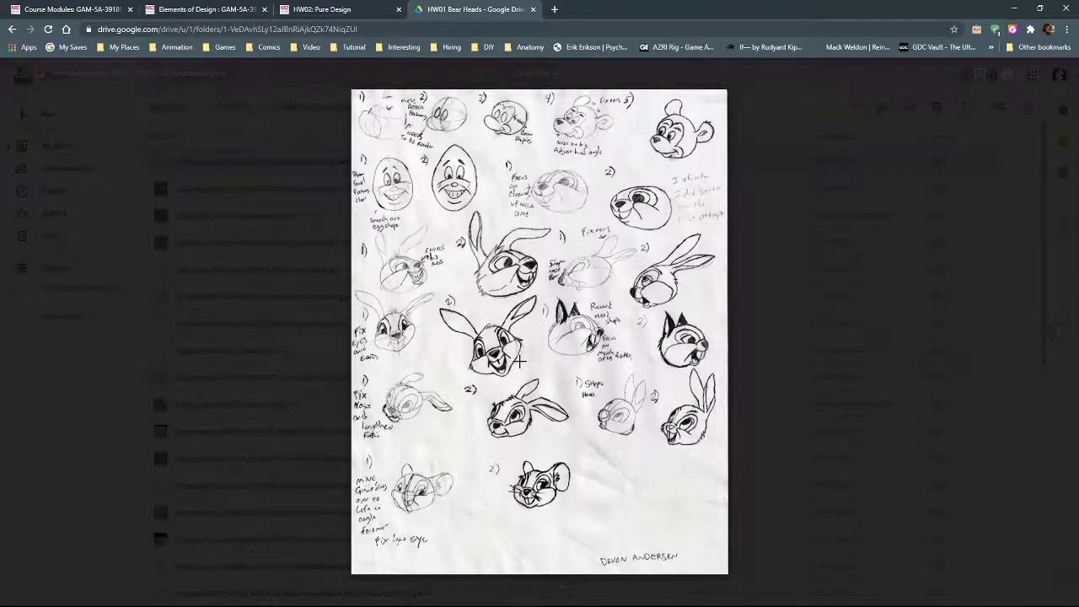
Examine the first-pass and corrected rabbit, fox and mouse heads with their handwritten notes up close.
scroll(520, 361, up, 4)
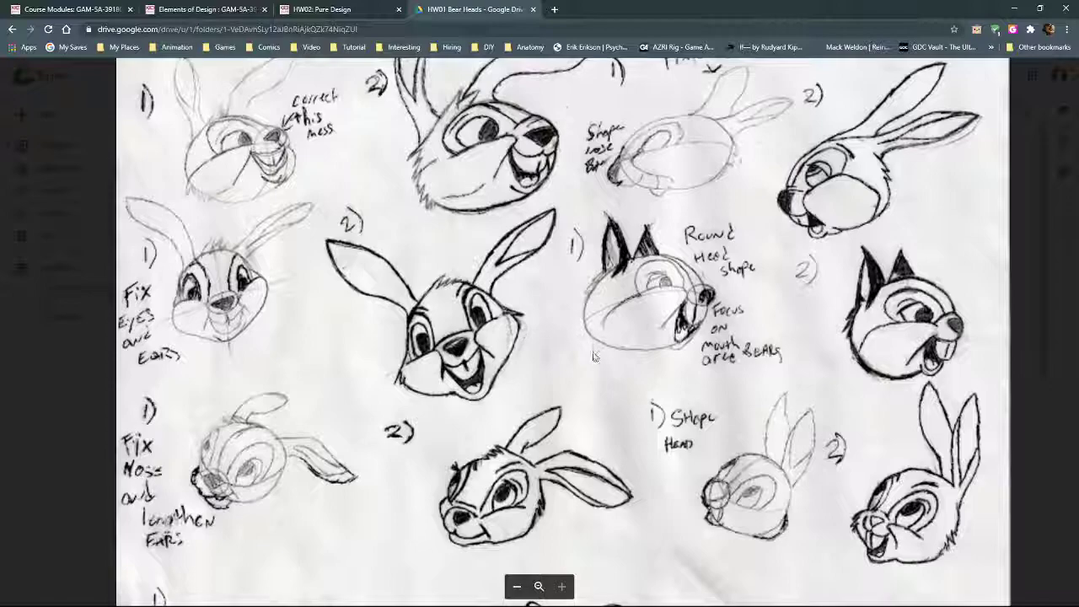
scroll(392, 354, down, 3)
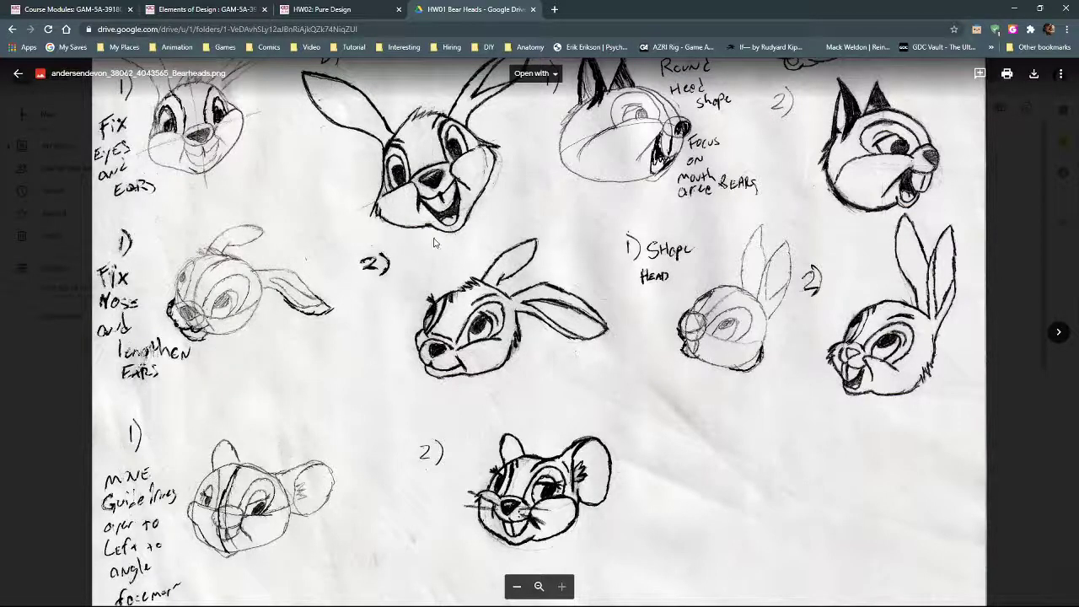
scroll(449, 250, up, 3)
scroll(415, 313, down, 5)
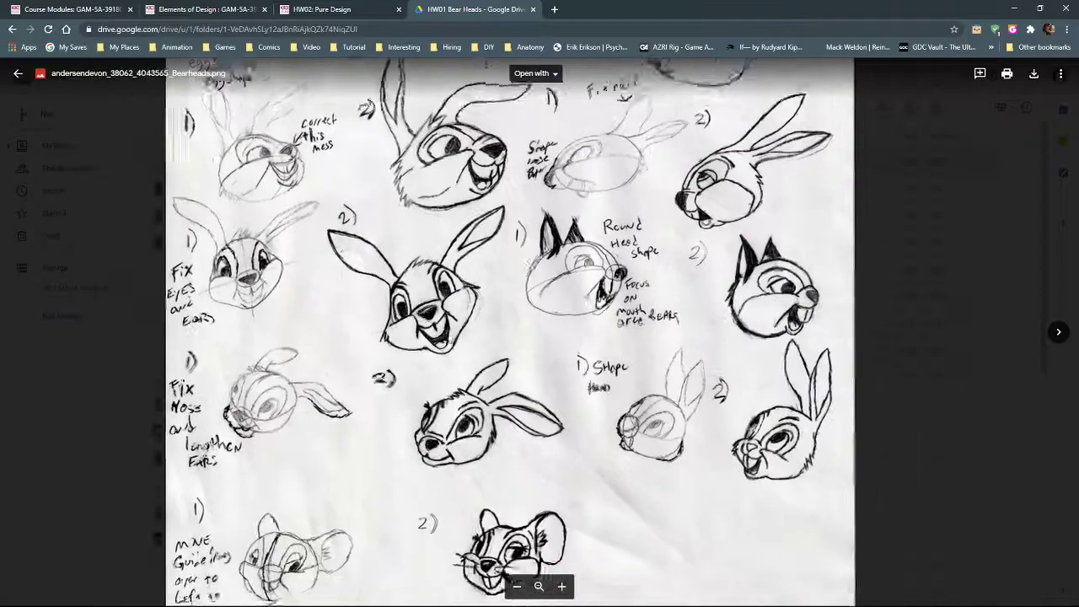
Open the next submission and examine its numbered bear and egg head stages against the reference images.
click(1058, 332)
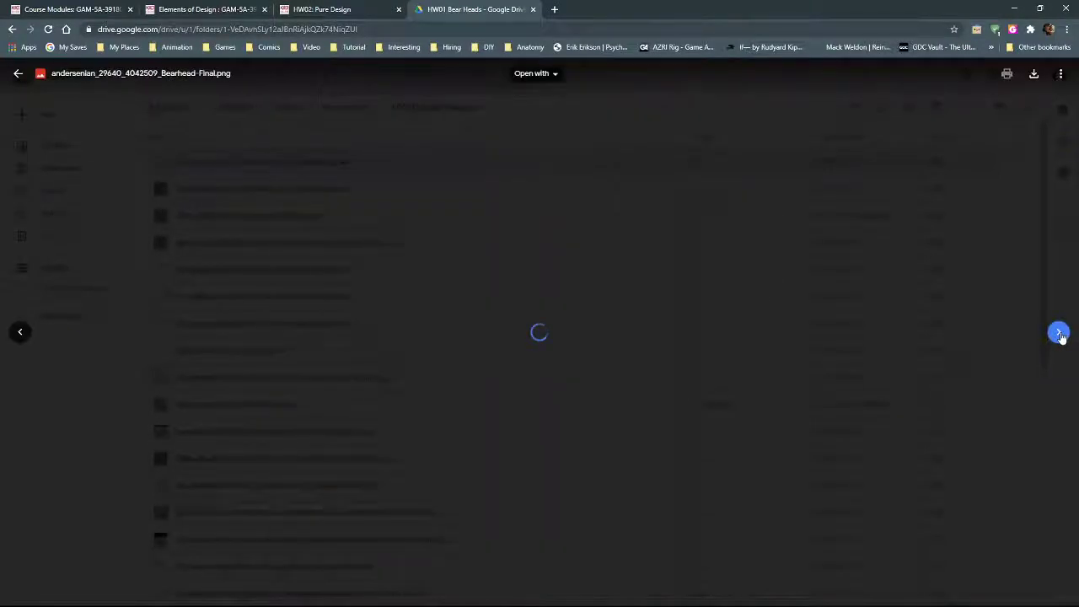
scroll(546, 321, up, 5)
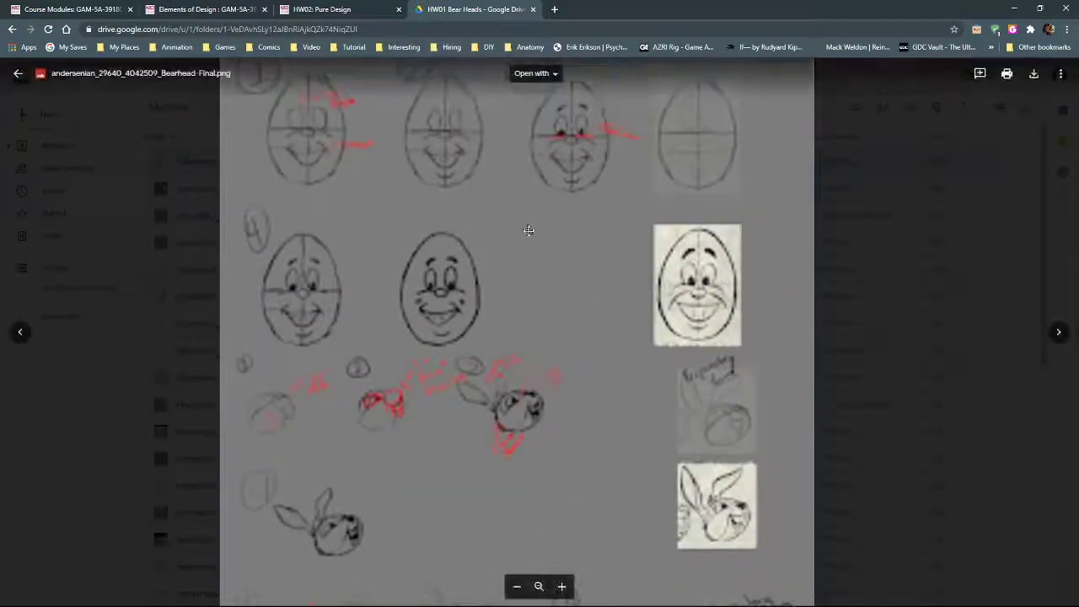
scroll(528, 308, up, 2)
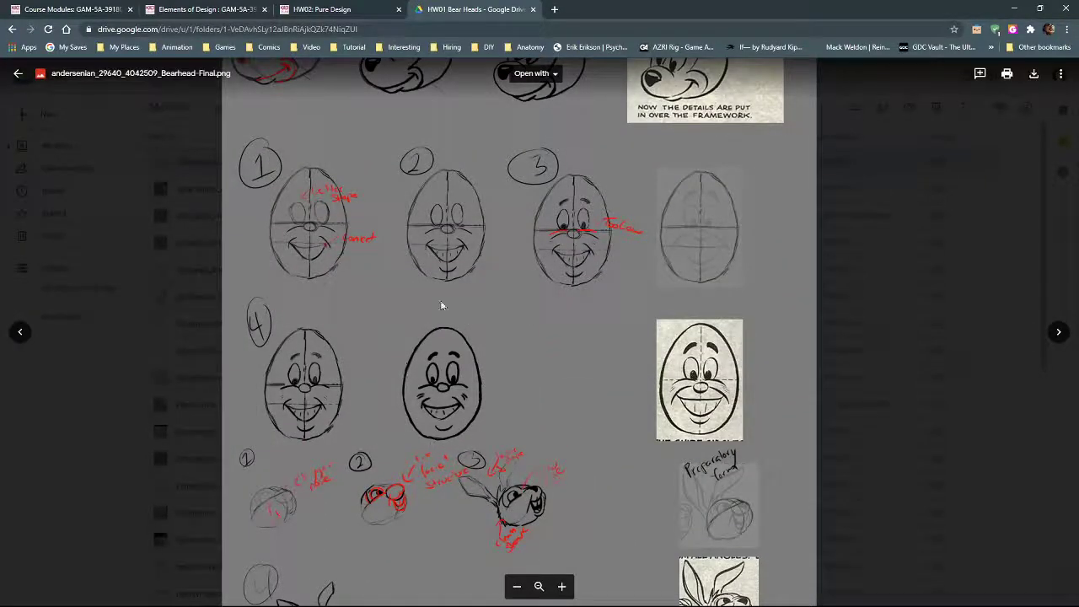
scroll(421, 320, down, 3)
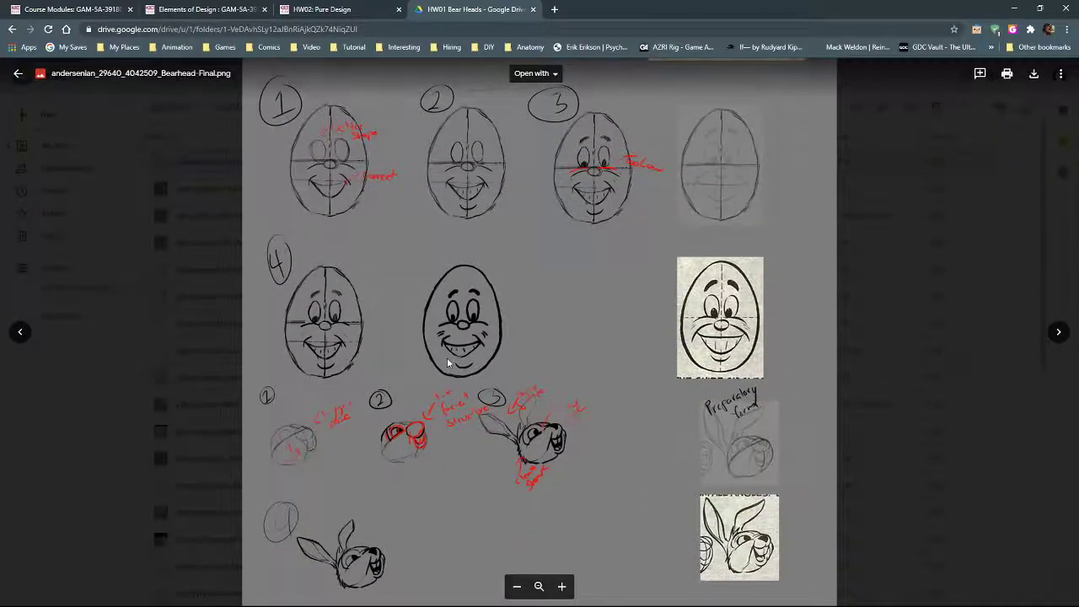
scroll(548, 405, up, 2)
scroll(556, 361, up, 2)
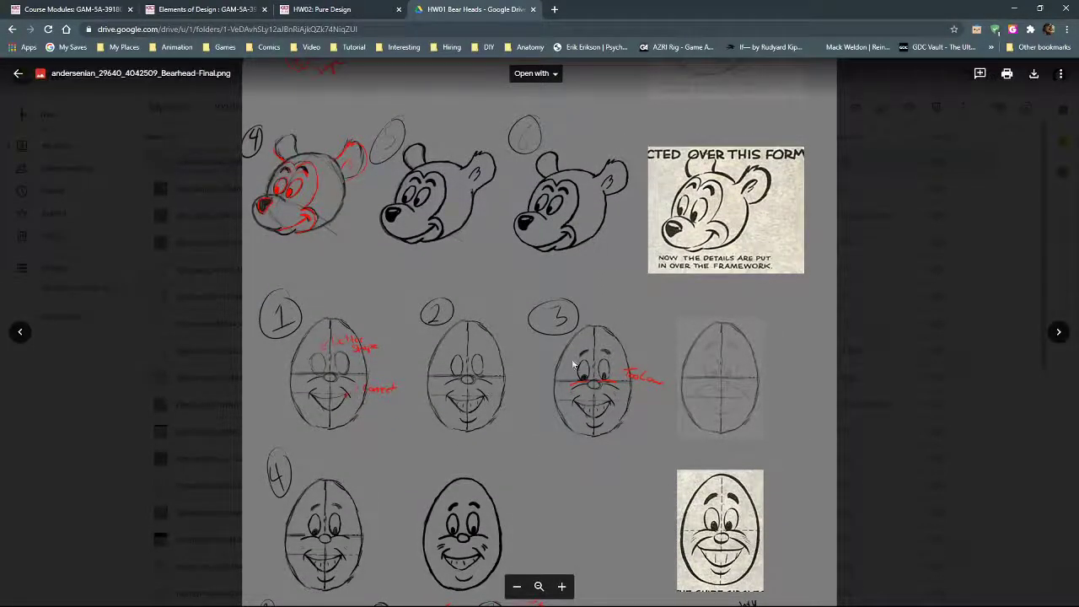
scroll(554, 390, up, 2)
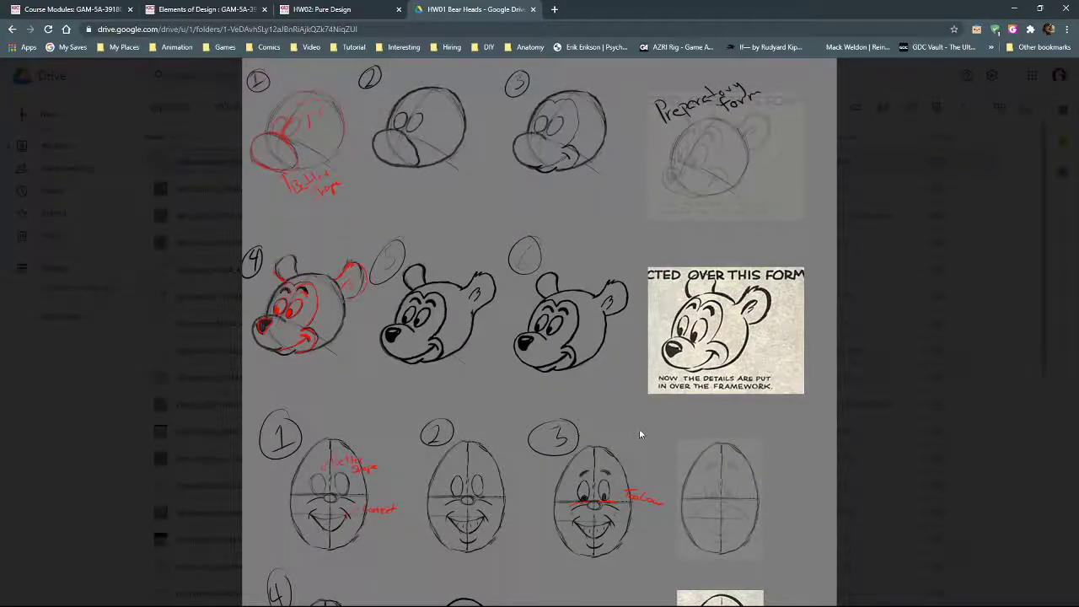
Examine the remaining rabbit, mouse, round and oval head studies further down the same submission.
scroll(636, 433, down, 7)
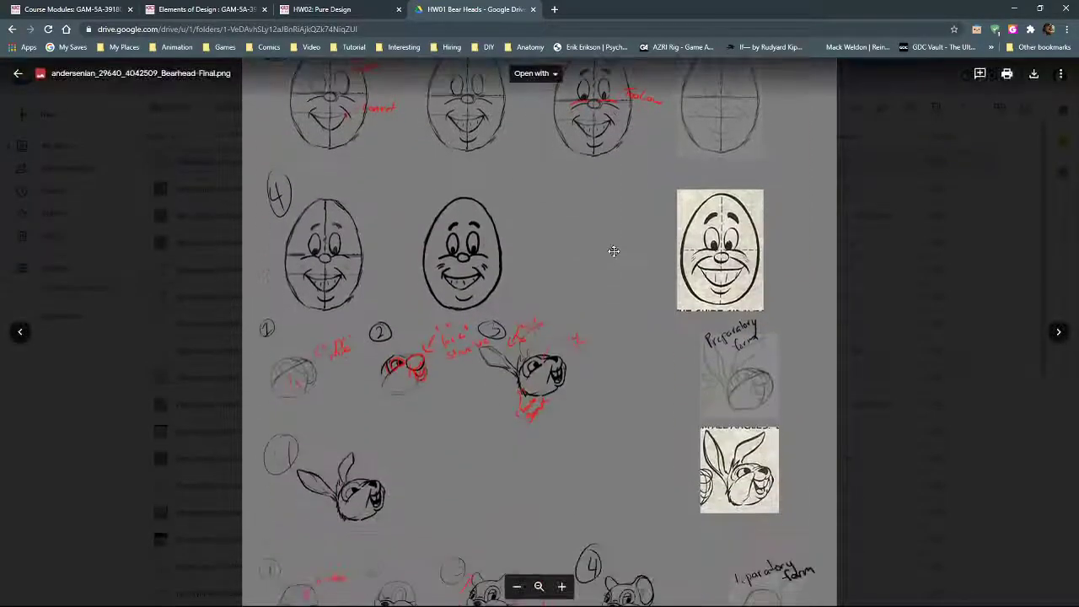
scroll(678, 300, down, 5)
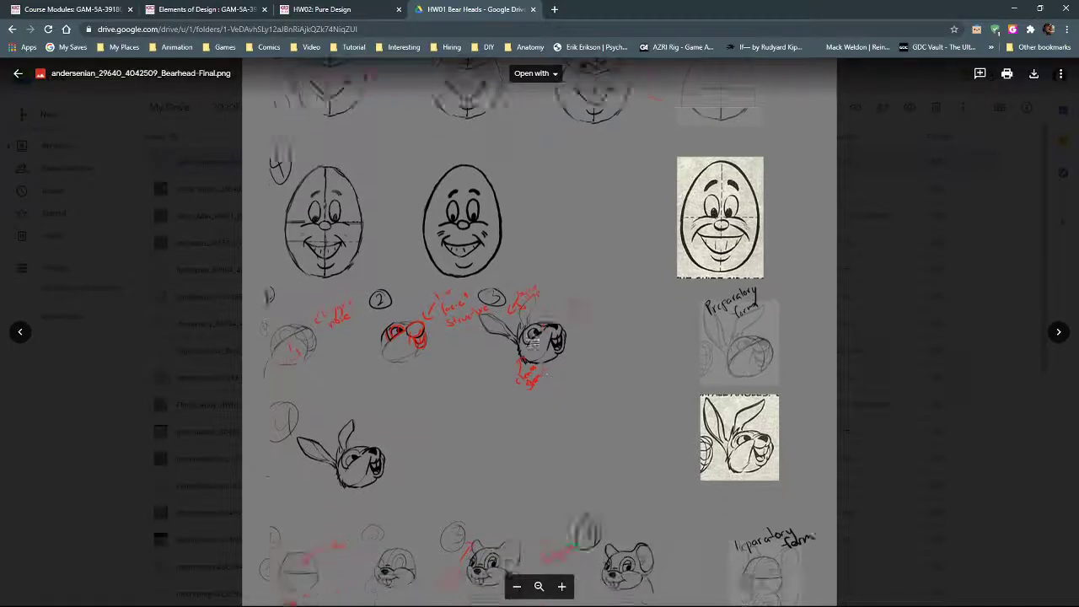
scroll(678, 300, down, 2)
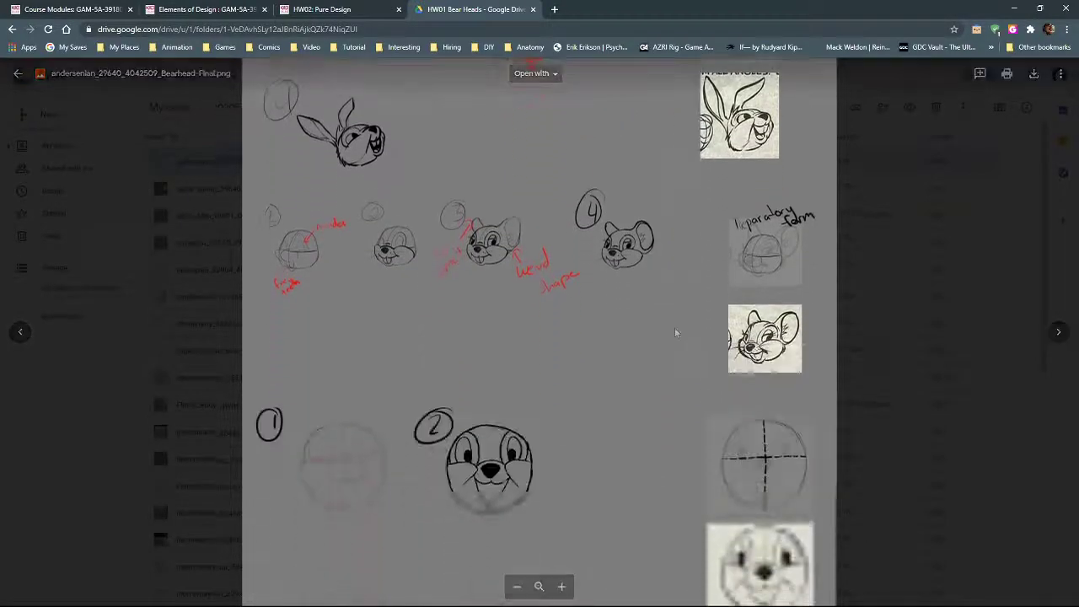
ctrl+scroll(657, 401, up, 2)
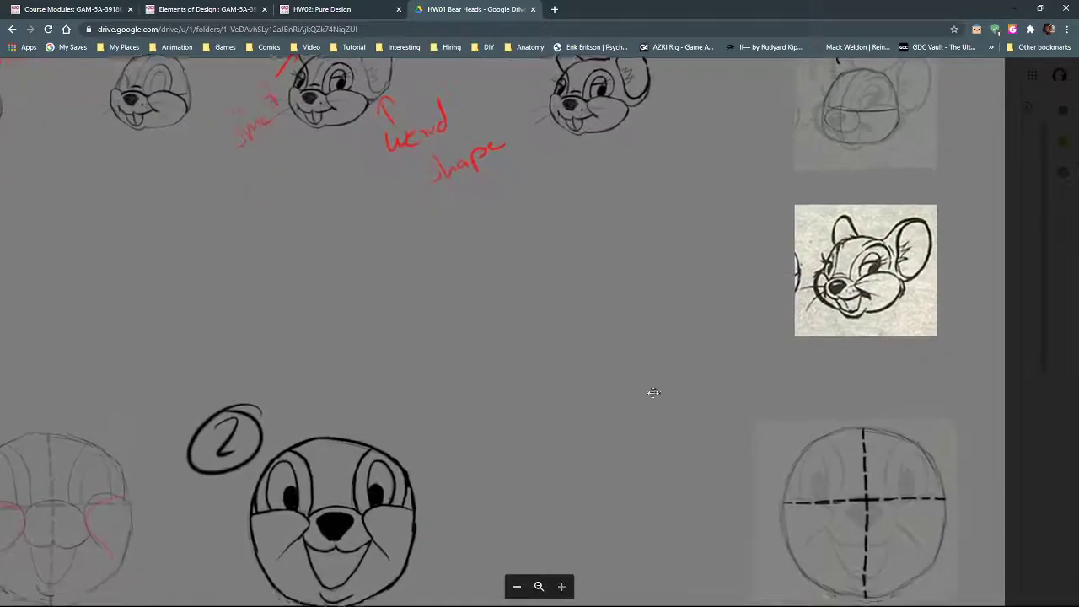
scroll(669, 315, down, 5)
ctrl+scroll(684, 340, down, 2)
ctrl+scroll(685, 346, down, 1)
scroll(683, 354, down, 3)
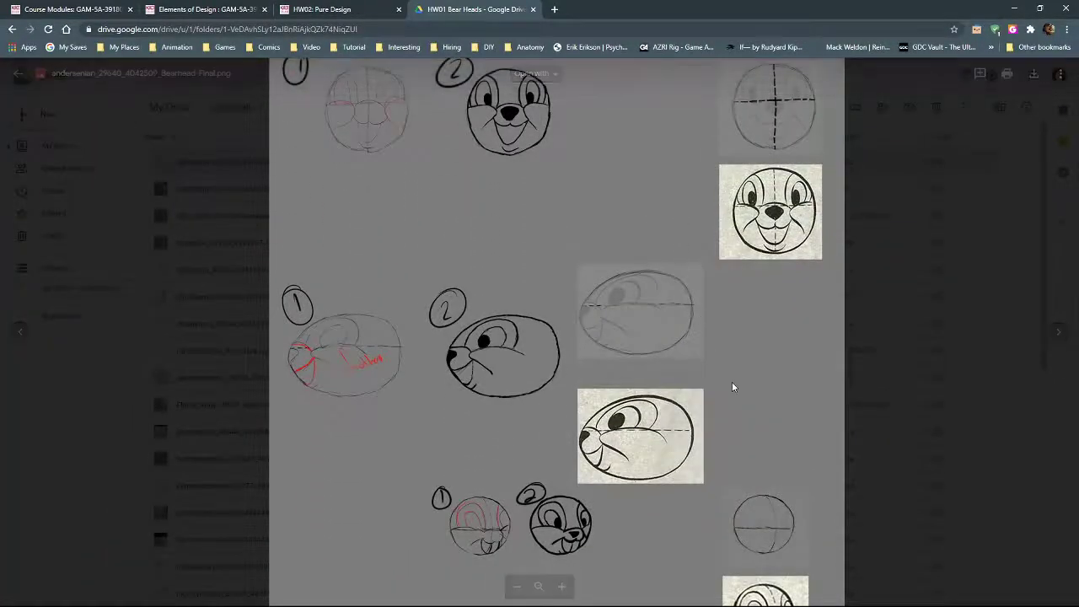
drag(734, 385, 727, 200)
drag(643, 440, 647, 293)
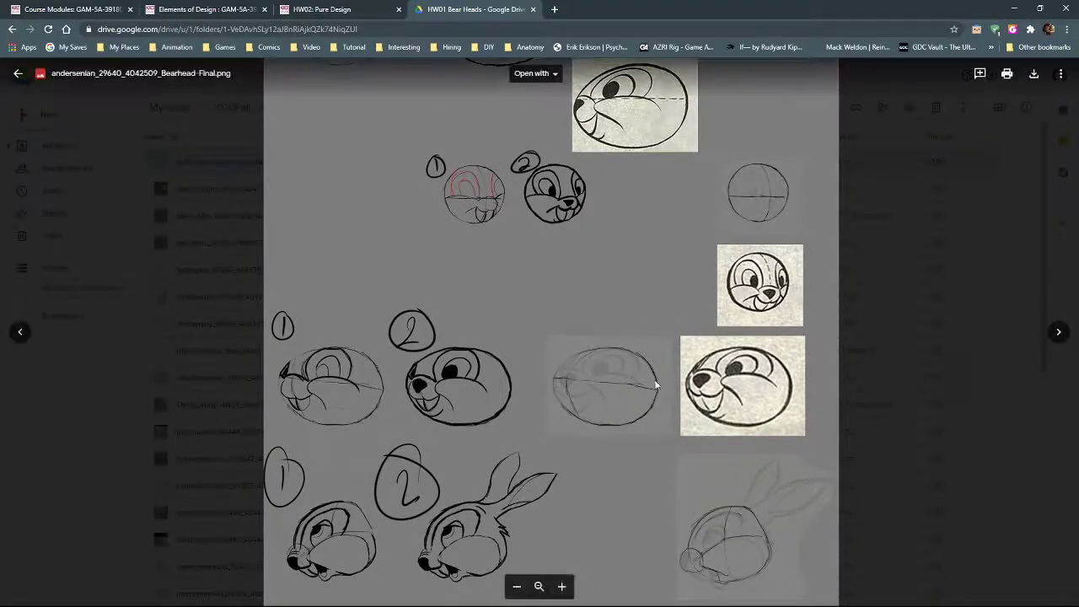
scroll(653, 440, down, 3)
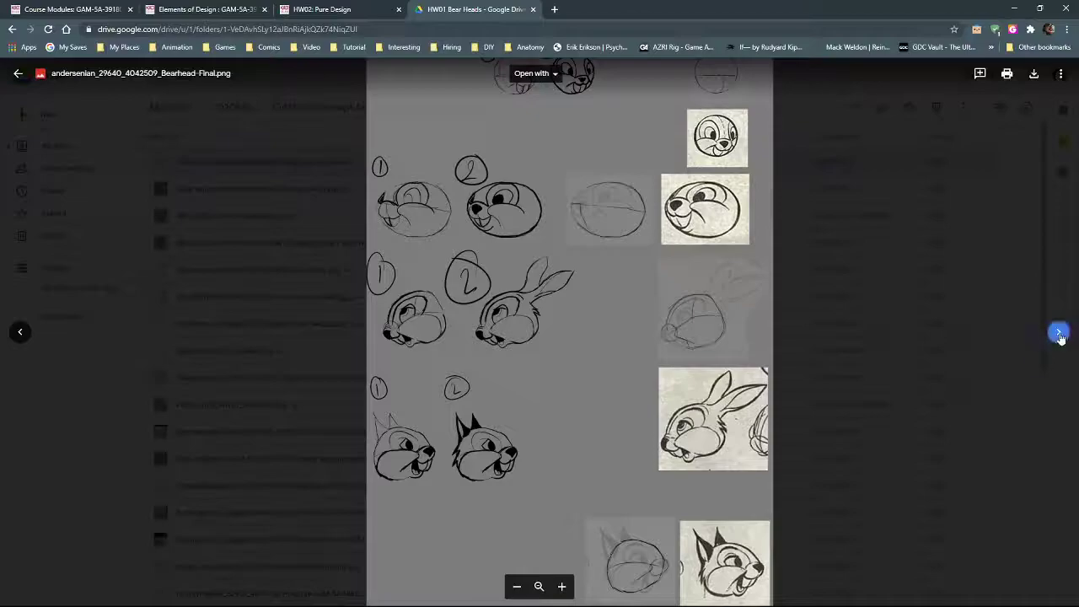
Open the following submission and examine its numbered head constructions with the red correction marks.
click(1059, 334)
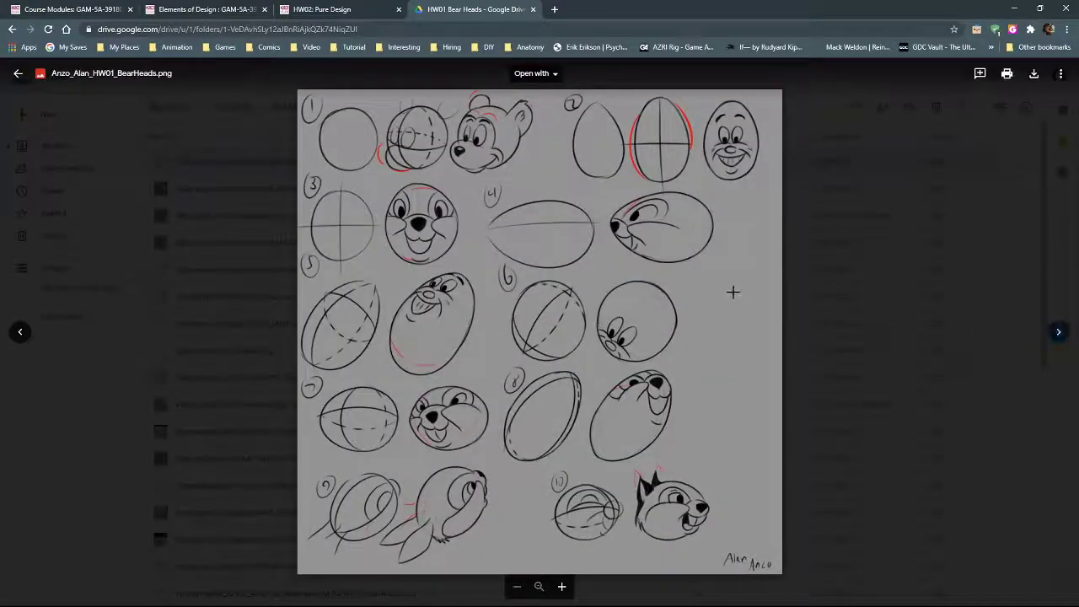
scroll(722, 301, up, 3)
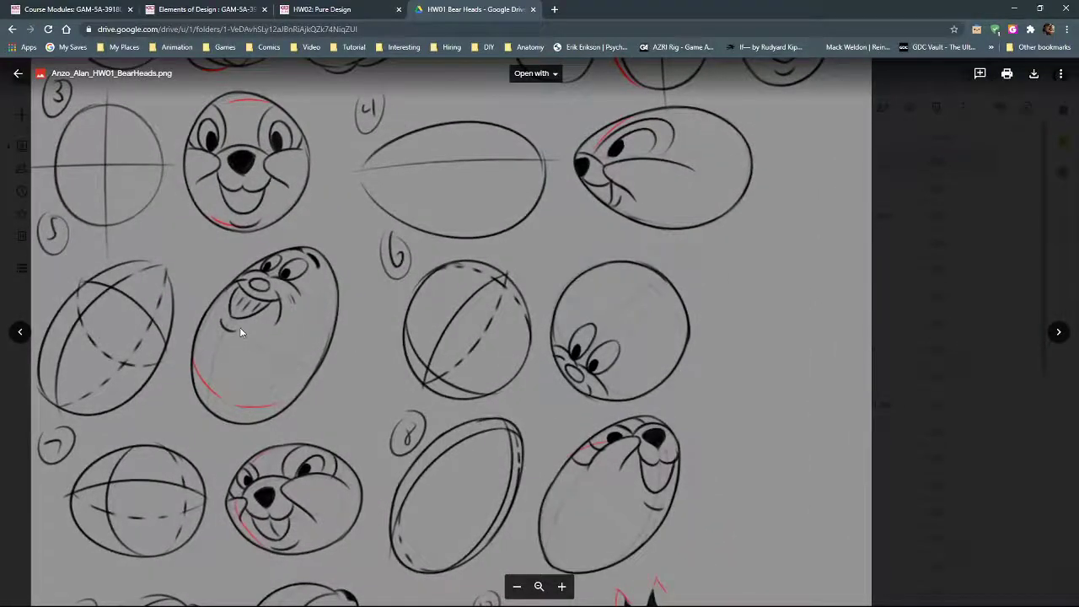
scroll(302, 288, up, 2)
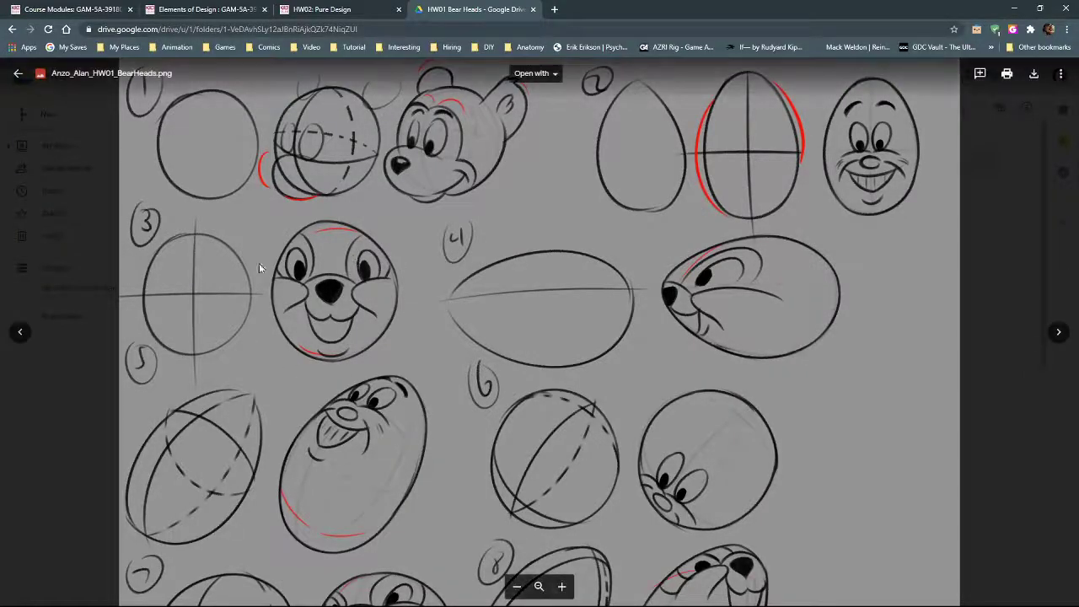
scroll(699, 384, down, 5)
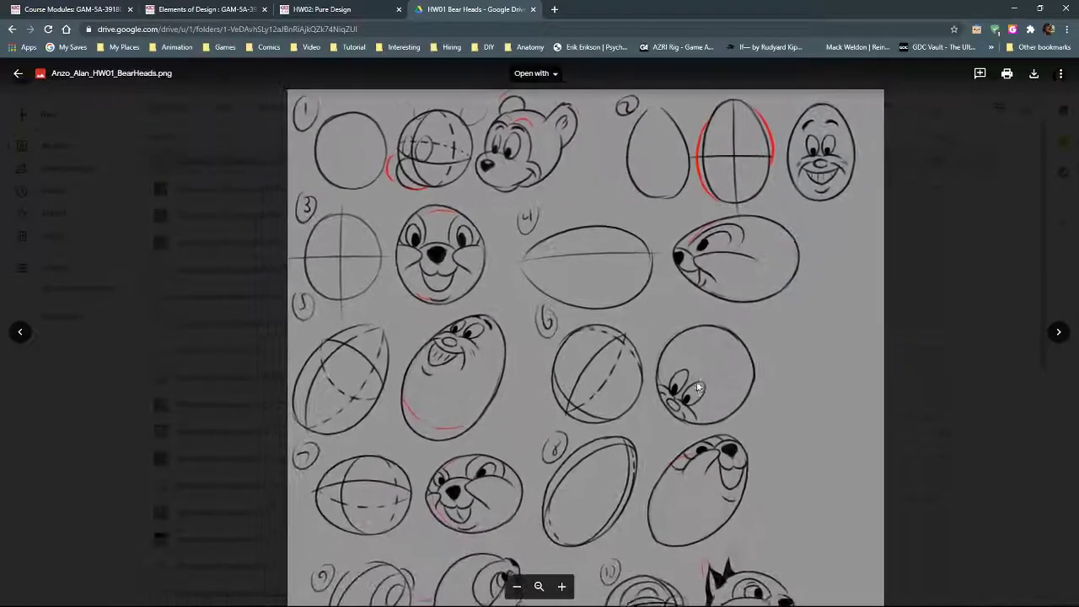
scroll(628, 221, down, 2)
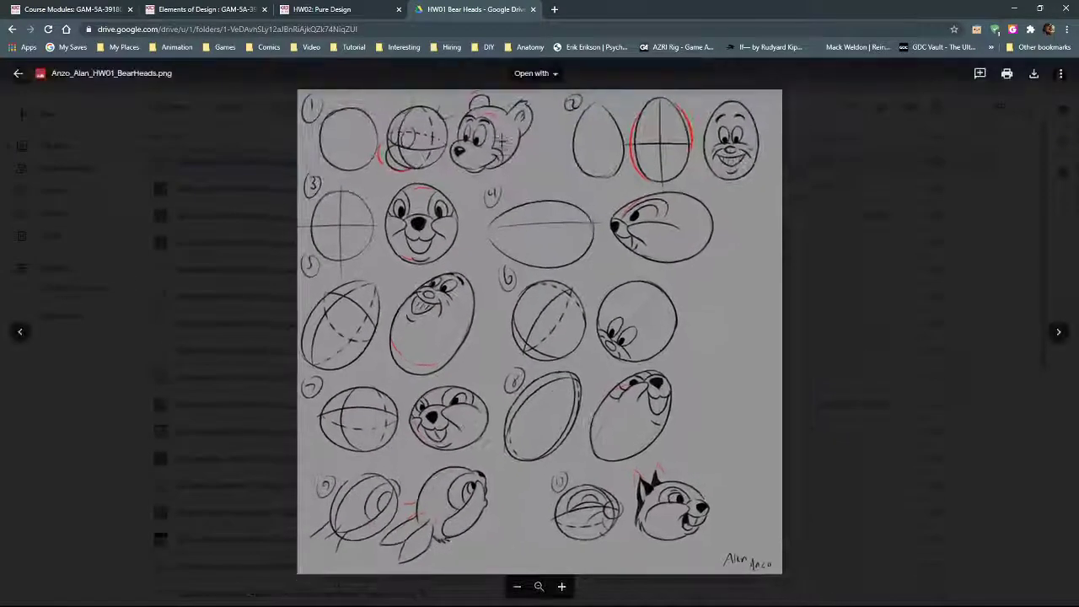
Skip the duplicate submission and examine the handwritten critiques beside the numbered heads in the one after it.
click(1058, 332)
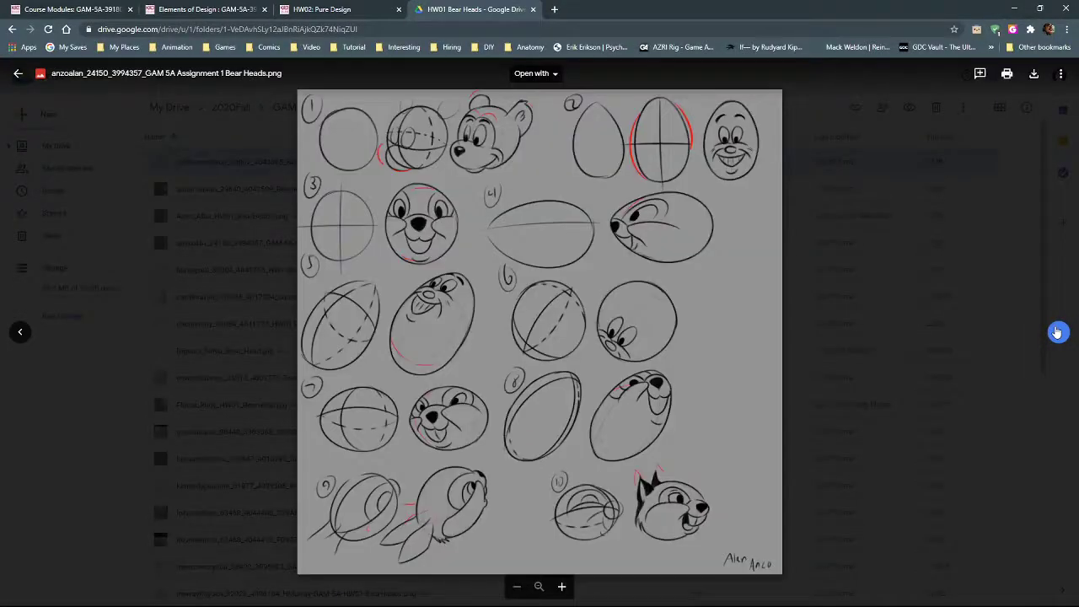
click(1059, 333)
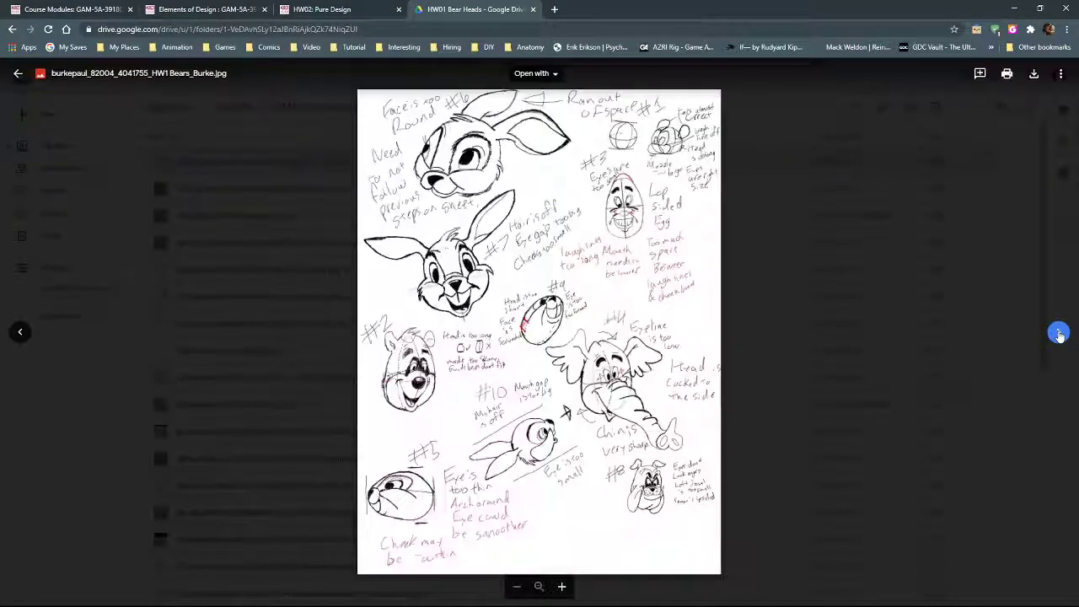
click(552, 413)
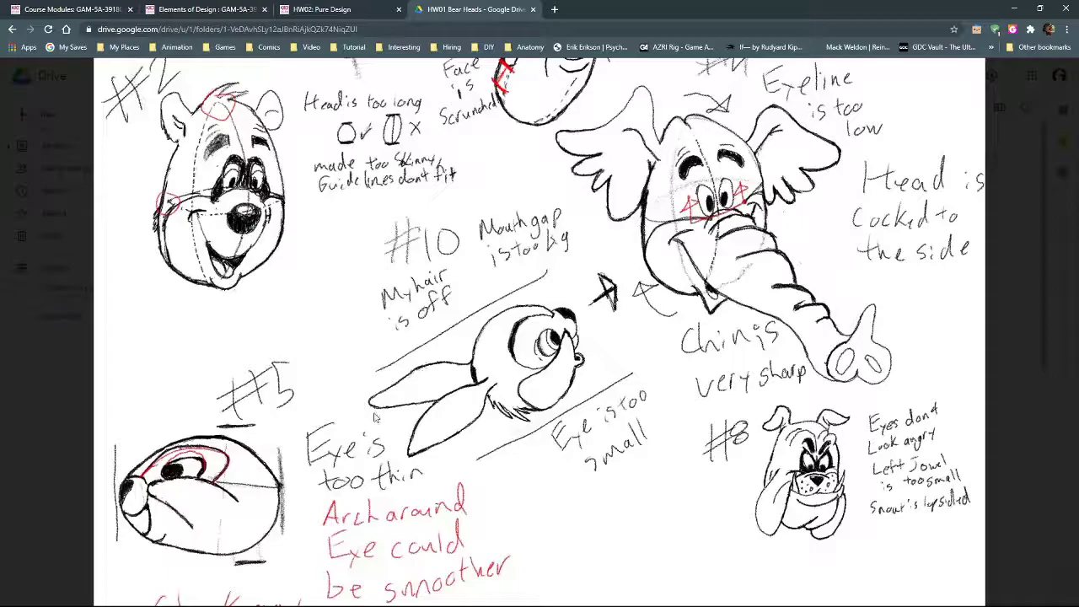
click(535, 274)
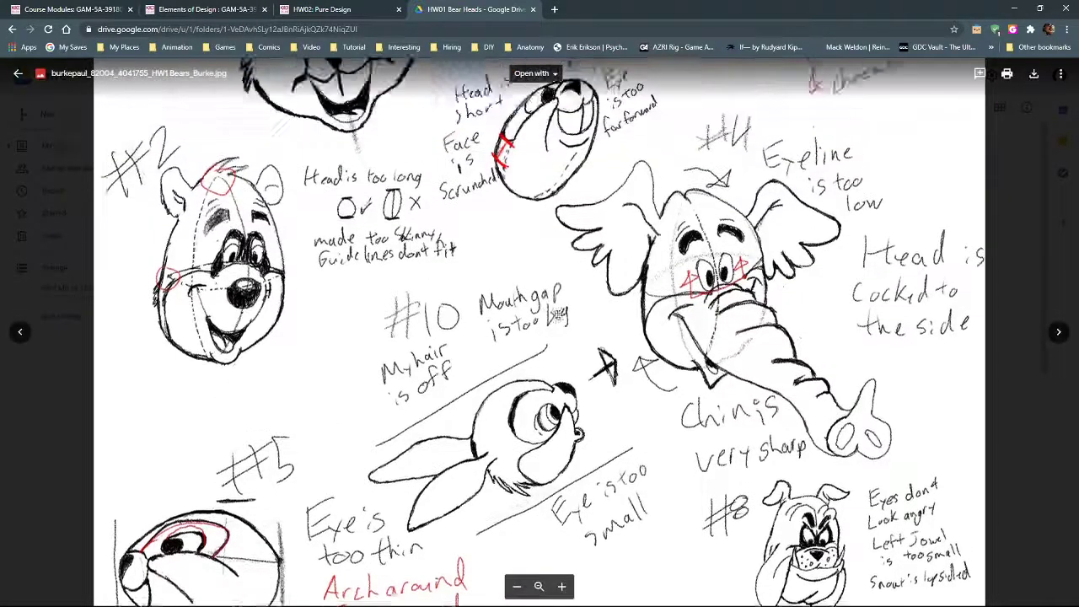
scroll(414, 383, down, 4)
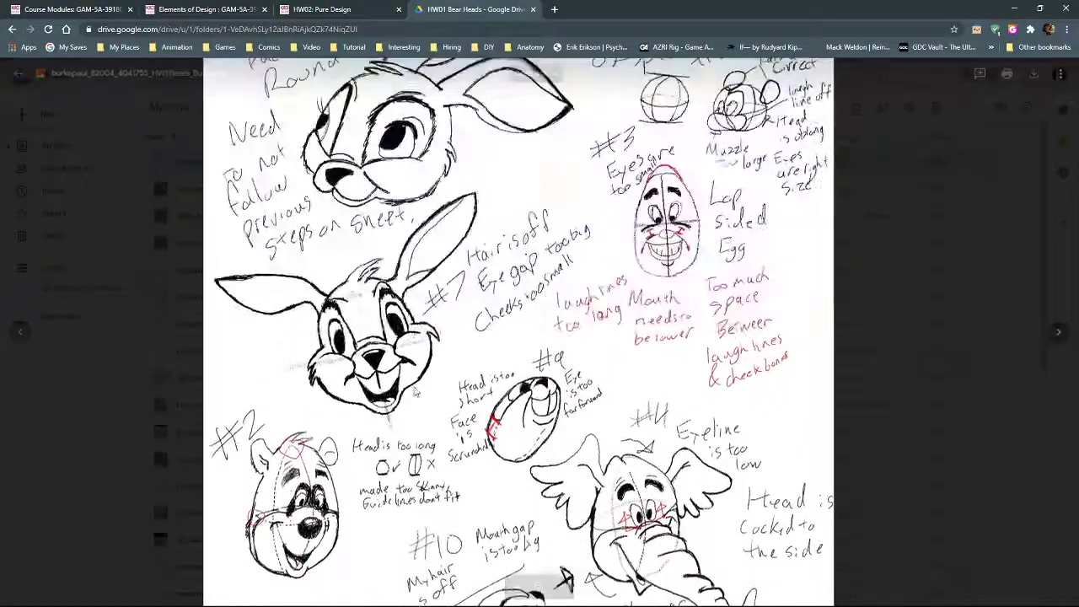
Open the next submission, the concept art heads image.
click(1056, 332)
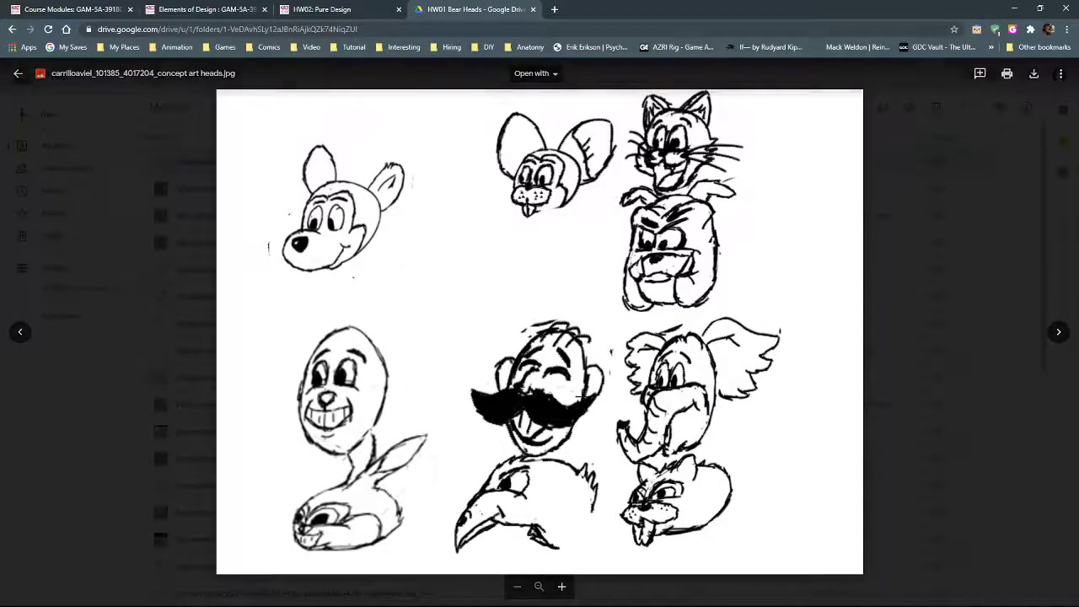
drag(741, 301, 715, 261)
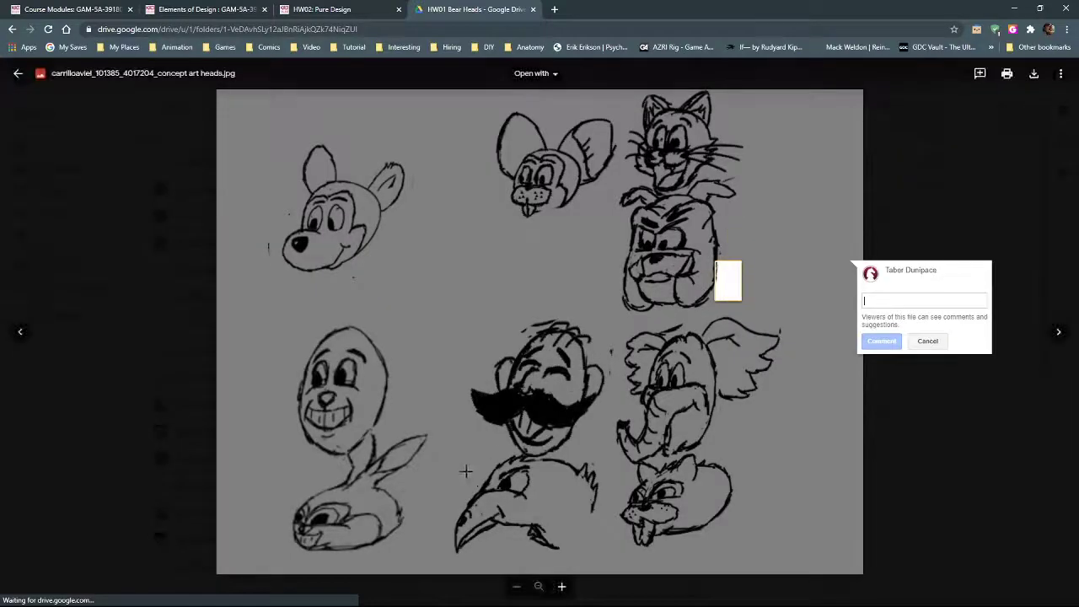
click(572, 382)
drag(447, 439, 767, 559)
click(774, 309)
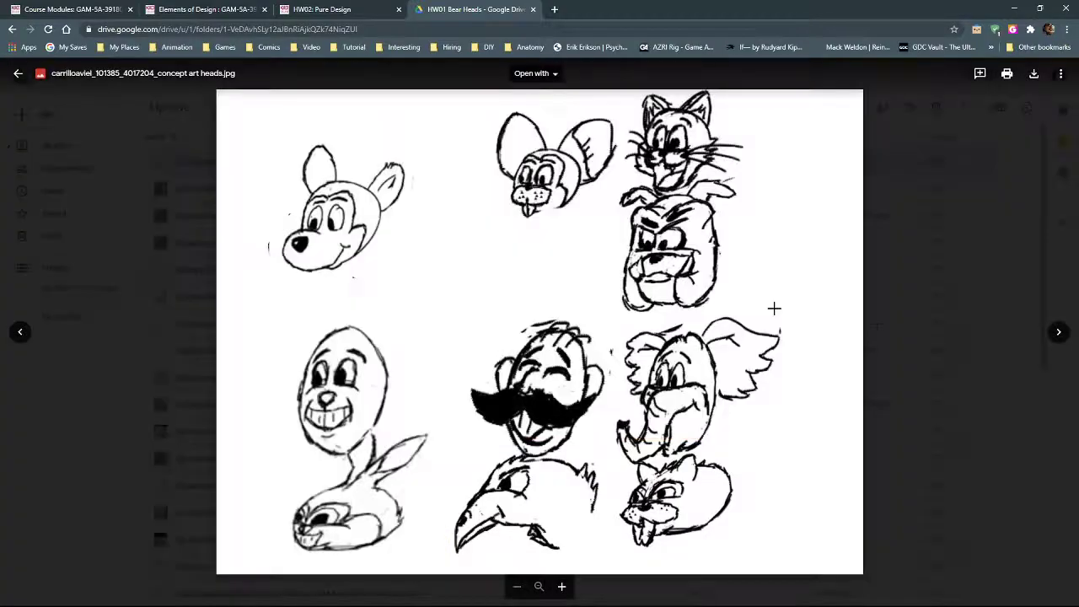
Open the next submission and compare its drawn animal heads with the reference images beside them up close.
click(1058, 332)
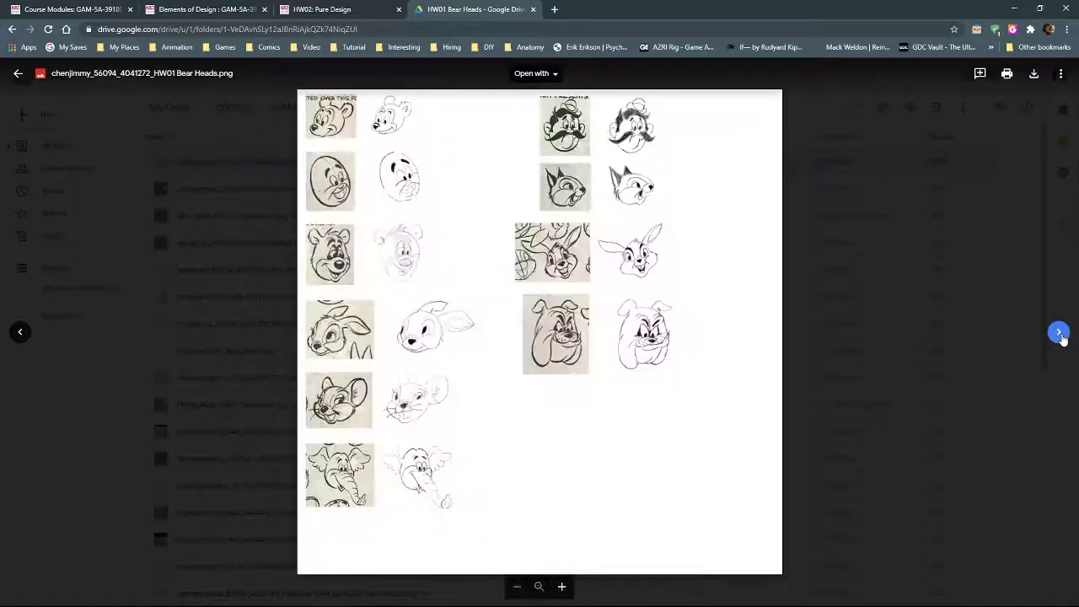
click(520, 330)
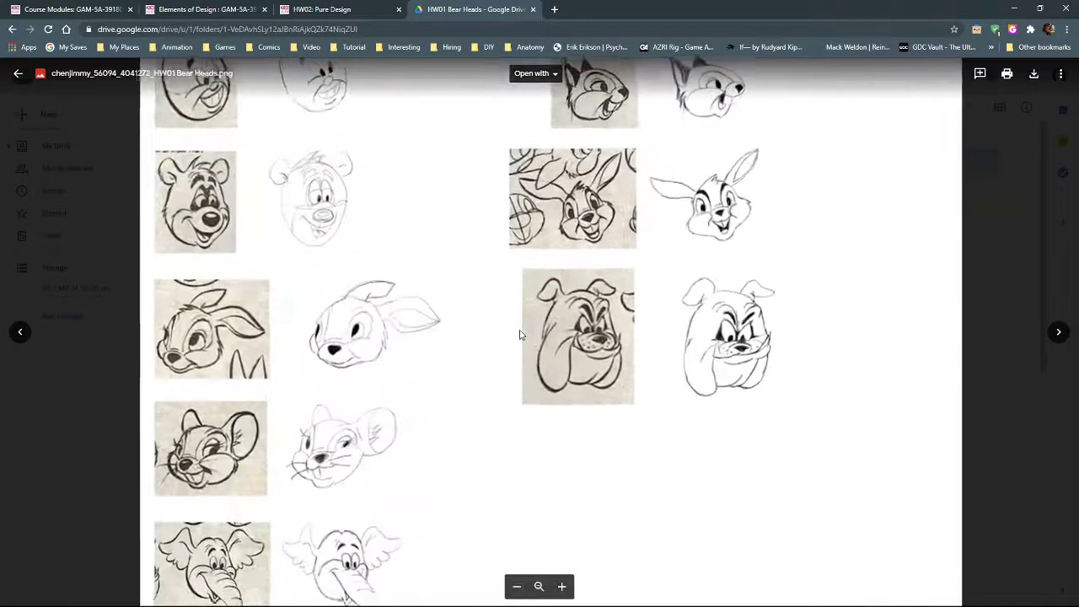
scroll(404, 433, down, 3)
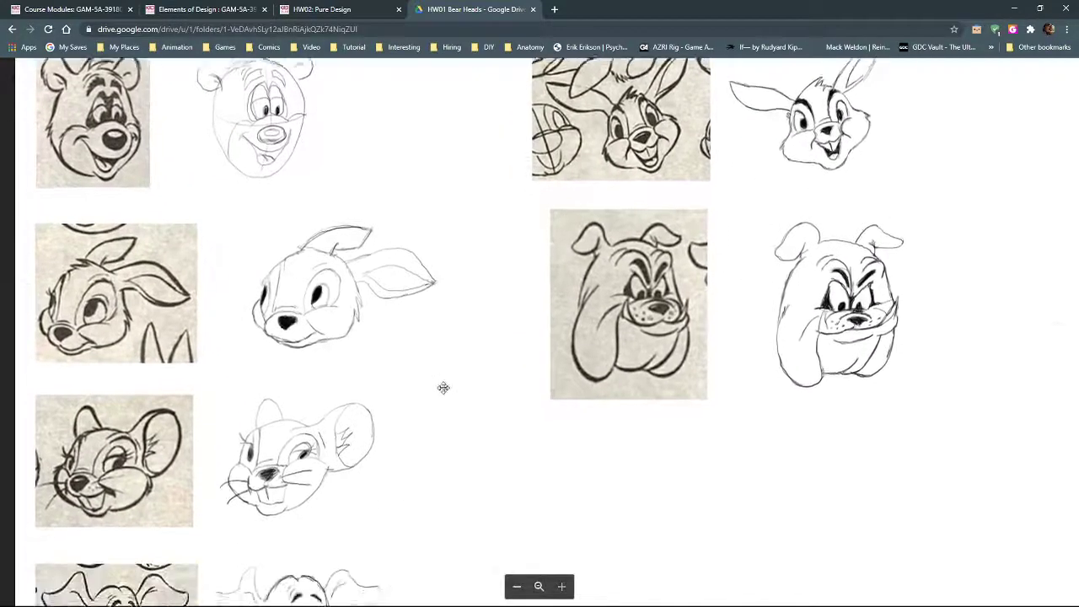
Examine the drawn bear, rabbit and mouse heads against the reference images beside them.
scroll(287, 314, up, 1)
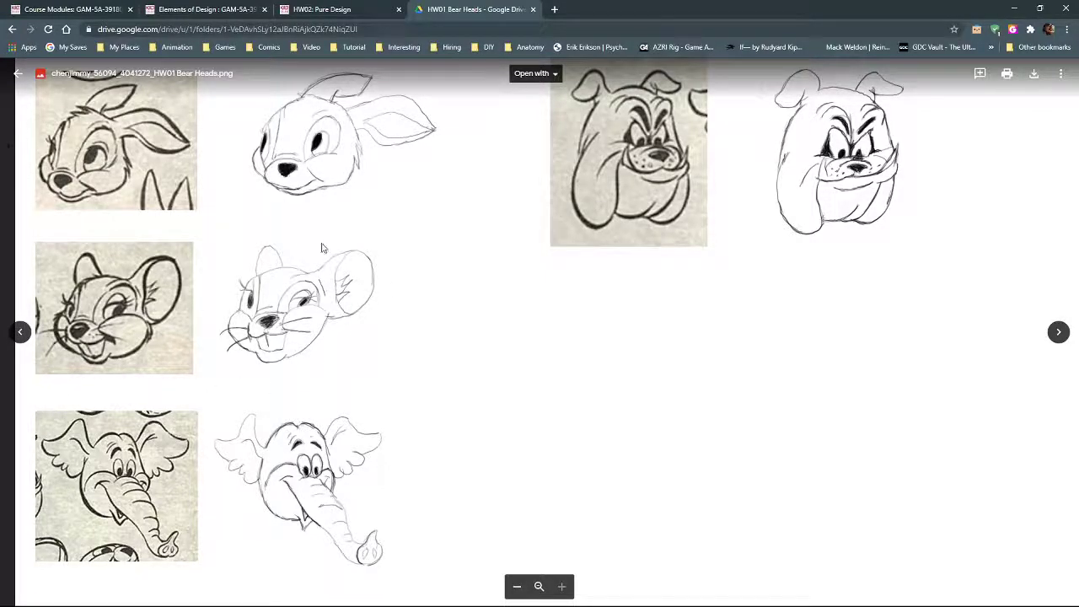
scroll(325, 321, up, 4)
scroll(332, 371, down, 2)
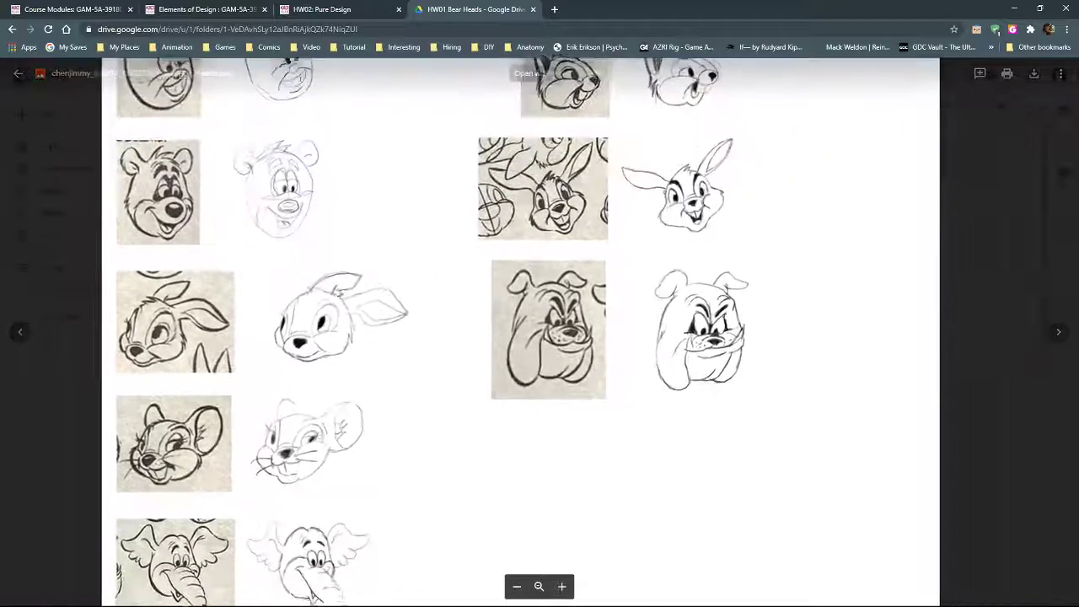
scroll(330, 353, up, 3)
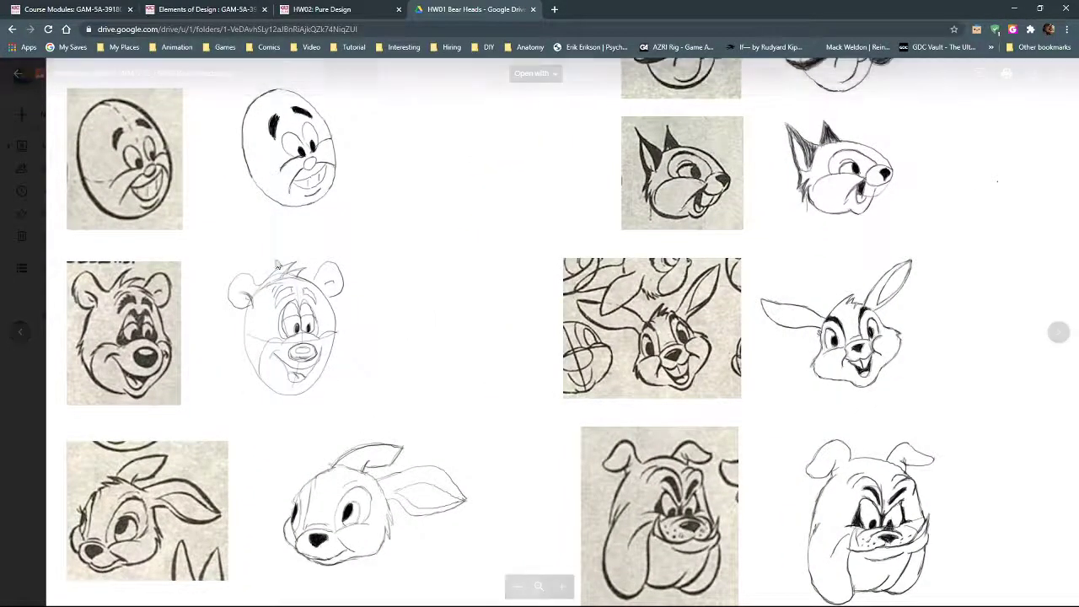
scroll(325, 337, up, 2)
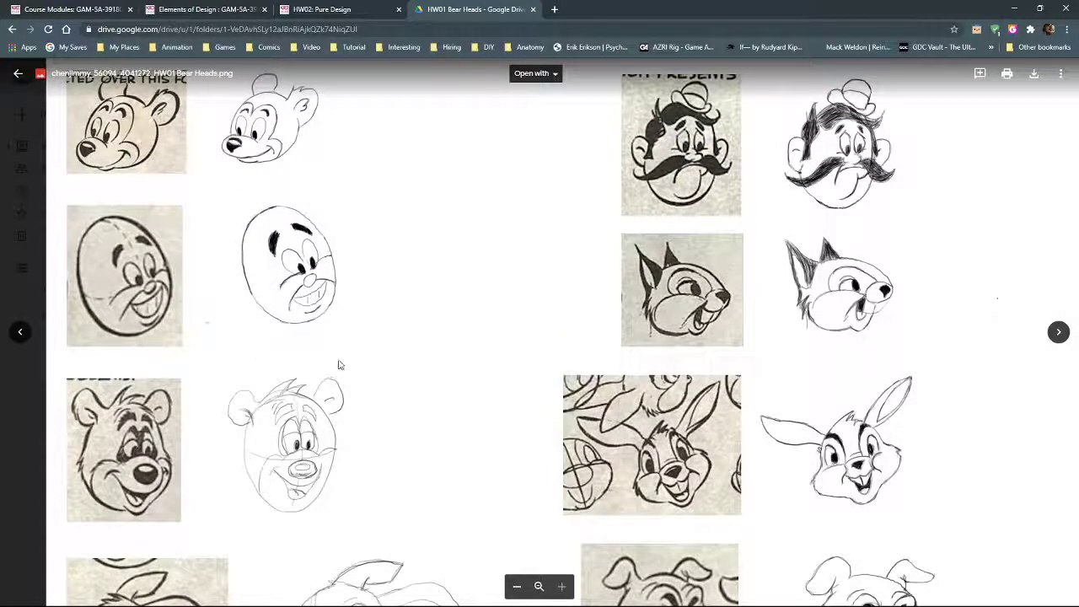
scroll(338, 364, down, 4)
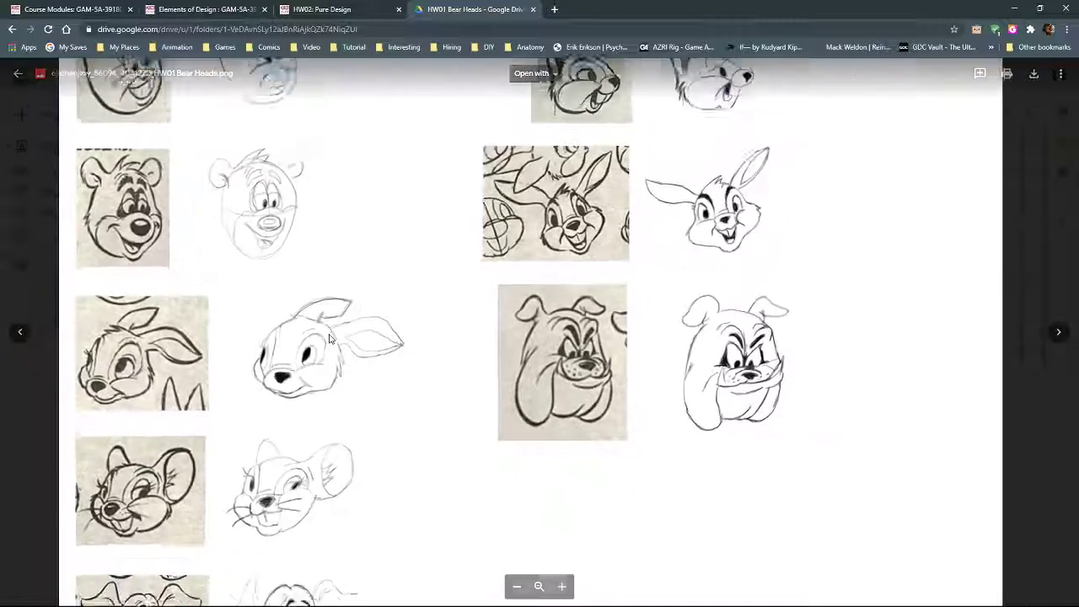
scroll(329, 339, down, 2)
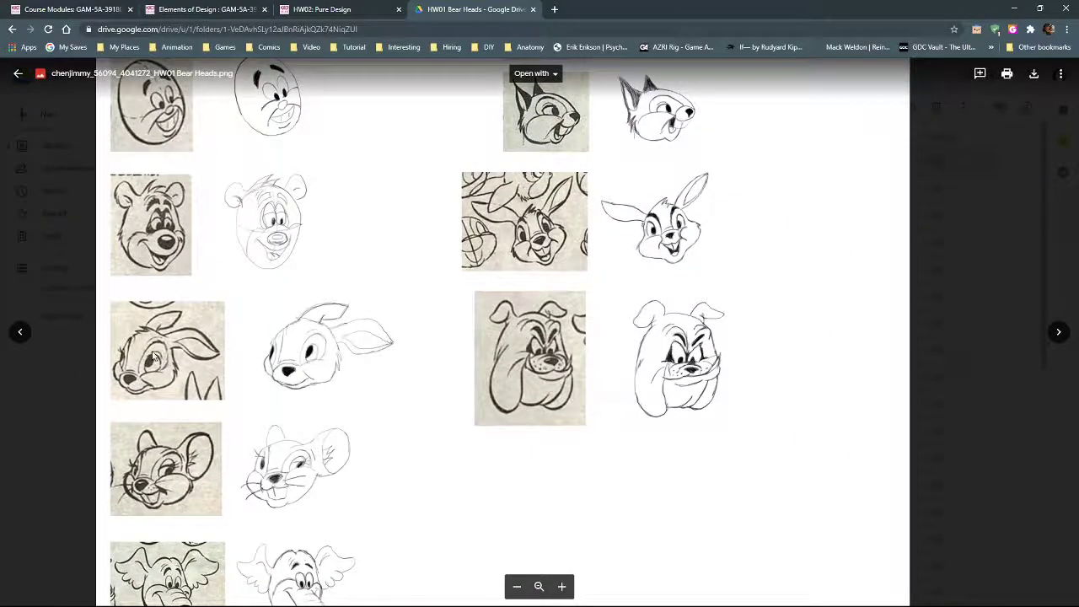
Compare the long-eared rabbit and bulldog drawings with their references up close, and return to the whole sheet.
scroll(317, 341, up, 2)
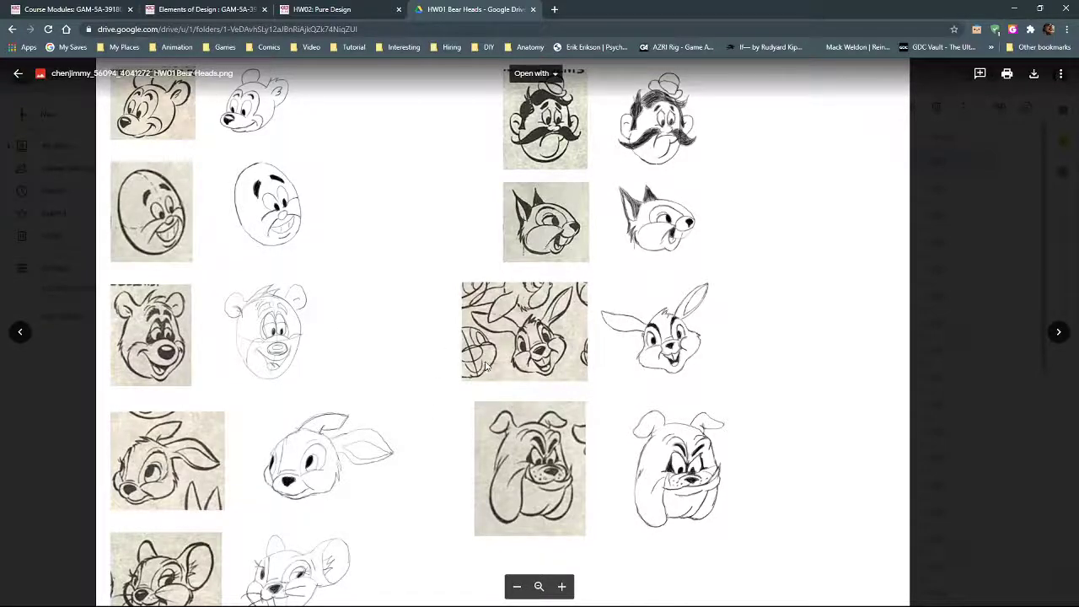
scroll(487, 365, up, 2)
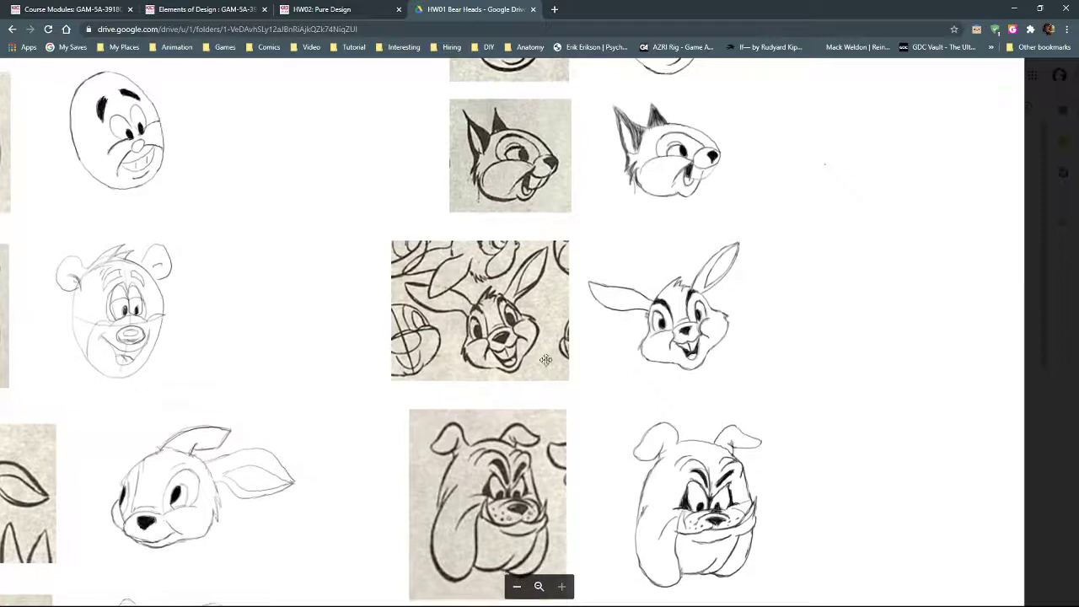
scroll(380, 312, left, 2)
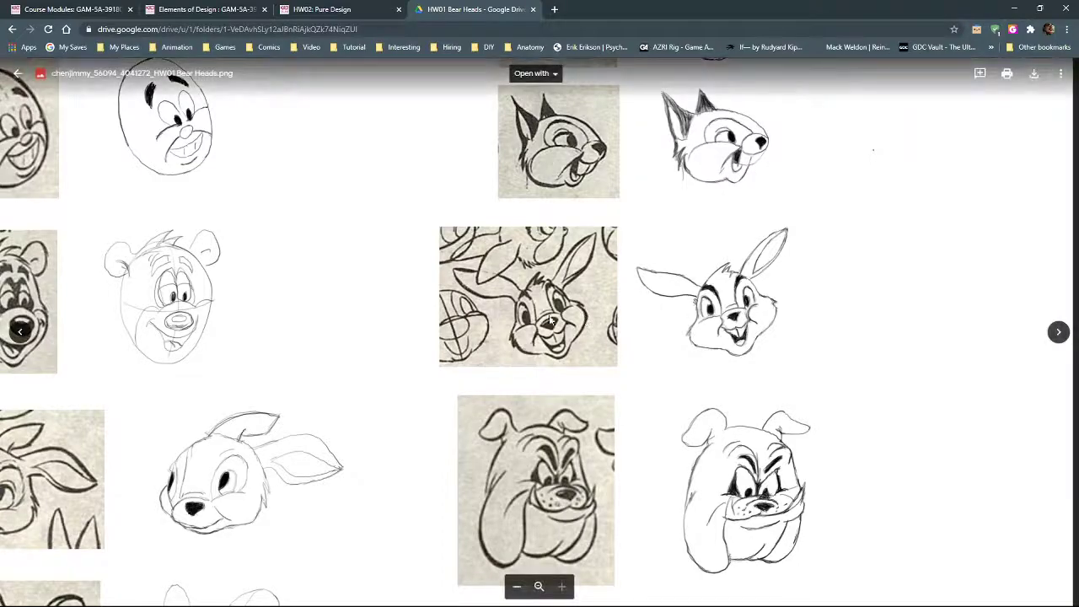
scroll(567, 326, down, 3)
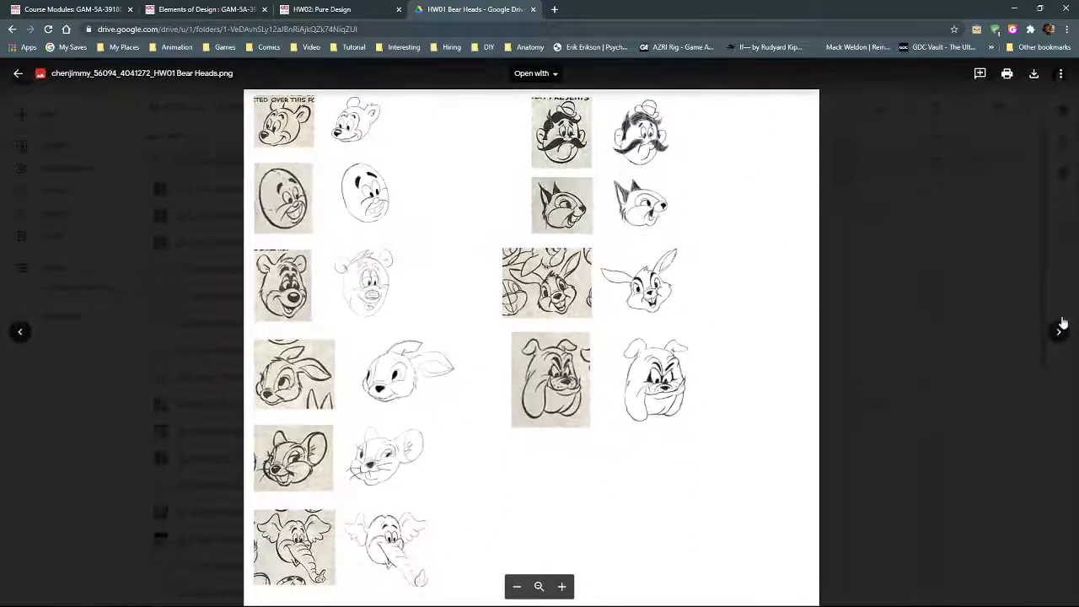
View the following bear expressions sheet and open the submission after it to examine its red-underdrawn heads up close.
click(1058, 332)
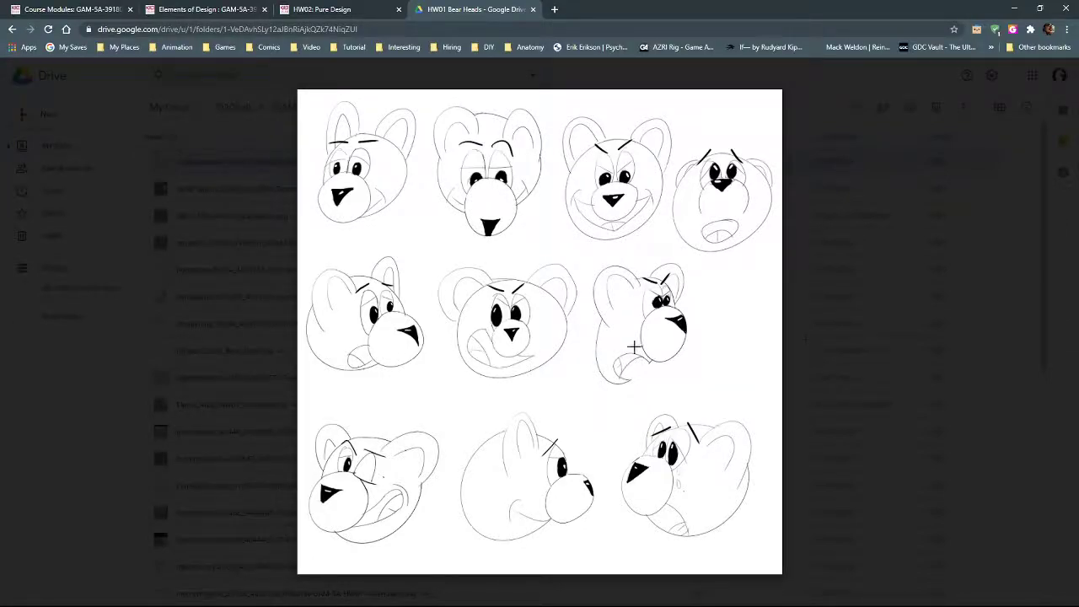
click(1057, 332)
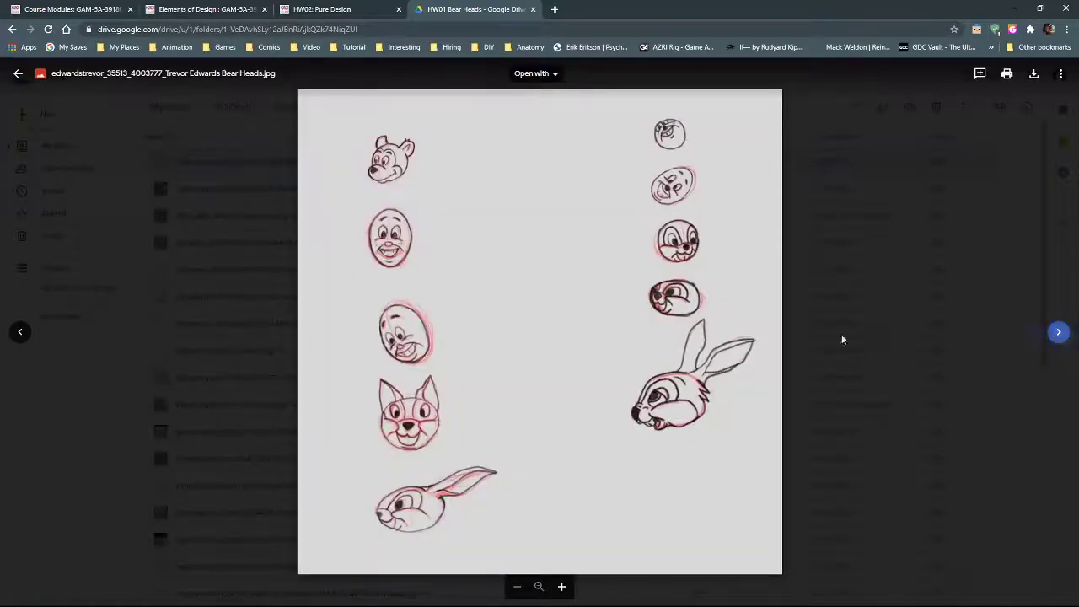
scroll(401, 329, up, 3)
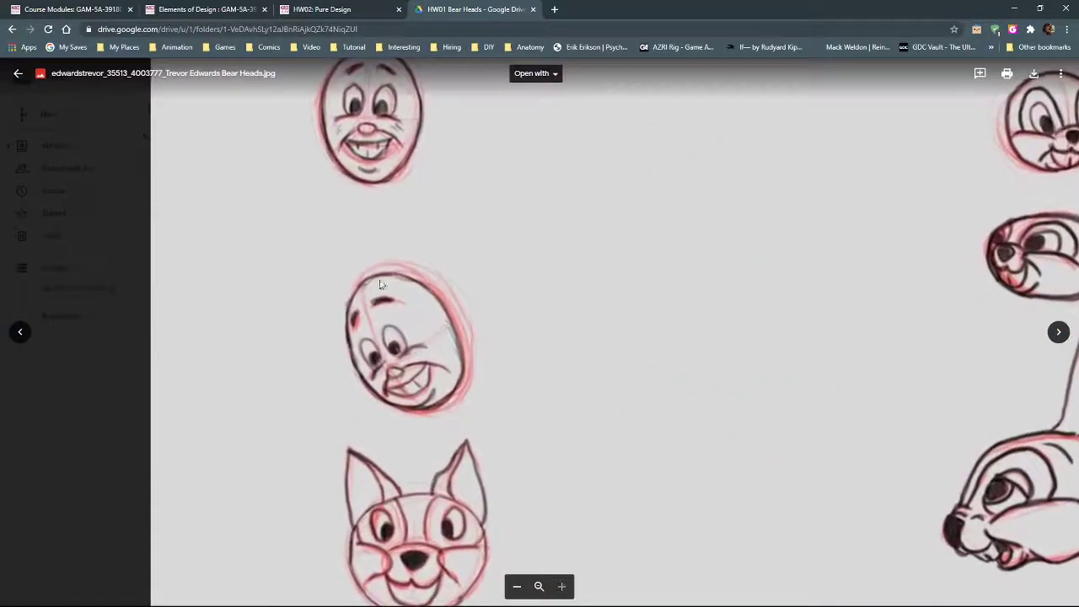
scroll(545, 295, down, 5)
scroll(590, 341, down, 2)
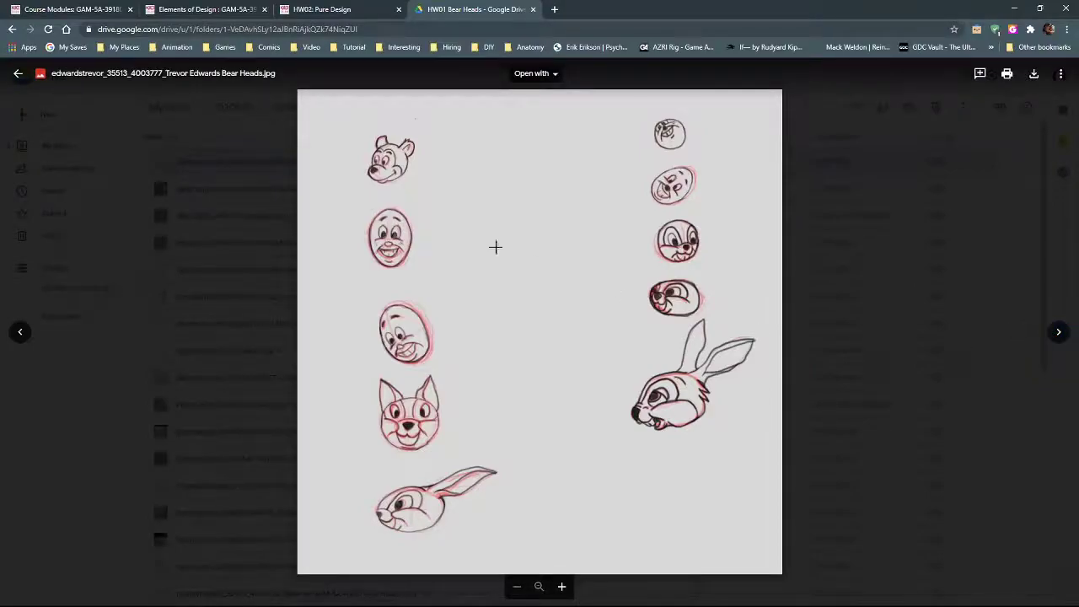
scroll(489, 337, up, 4)
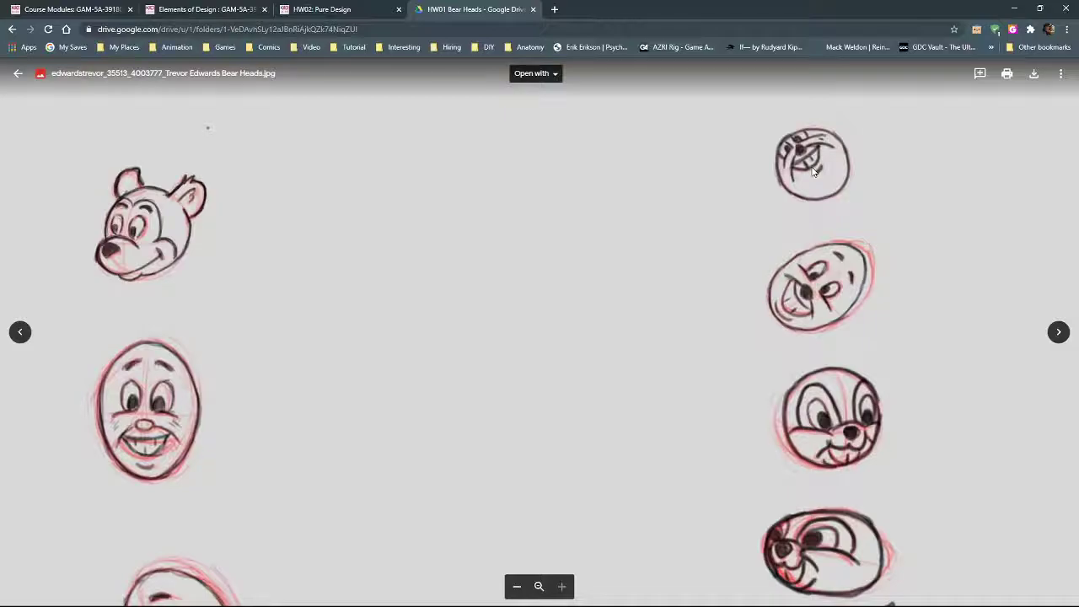
click(730, 331)
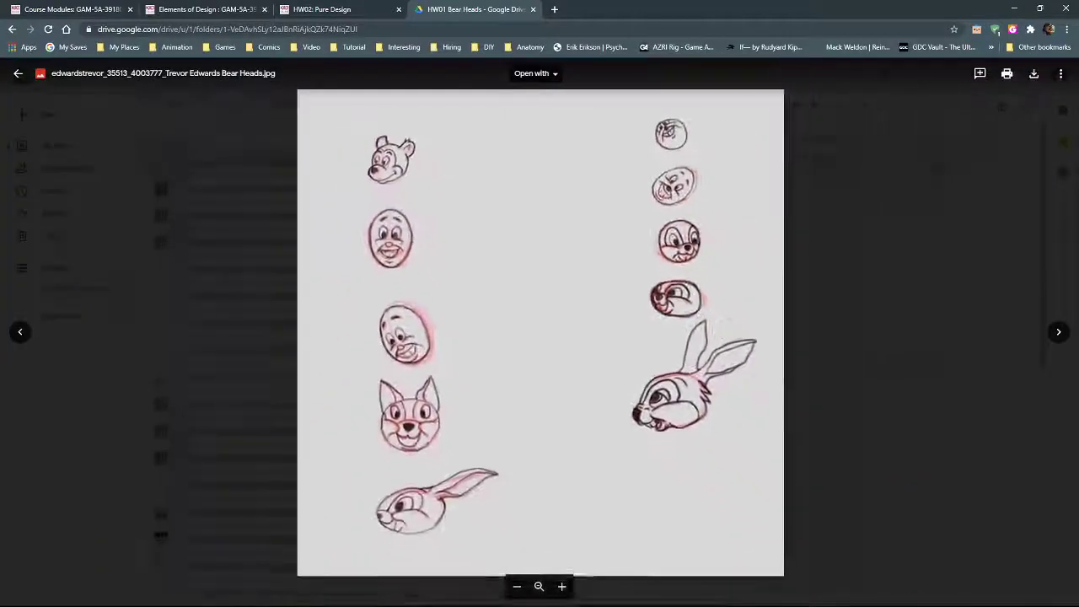
Open the next submission and examine its ball and egg construction forms beside the Construction of the Head reference page.
click(1058, 333)
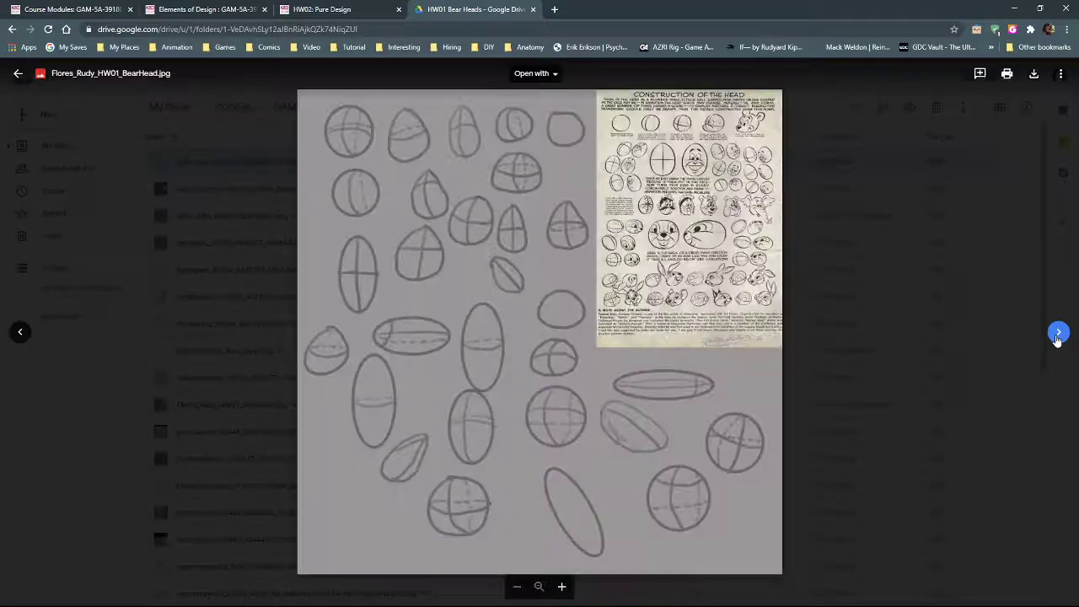
click(507, 334)
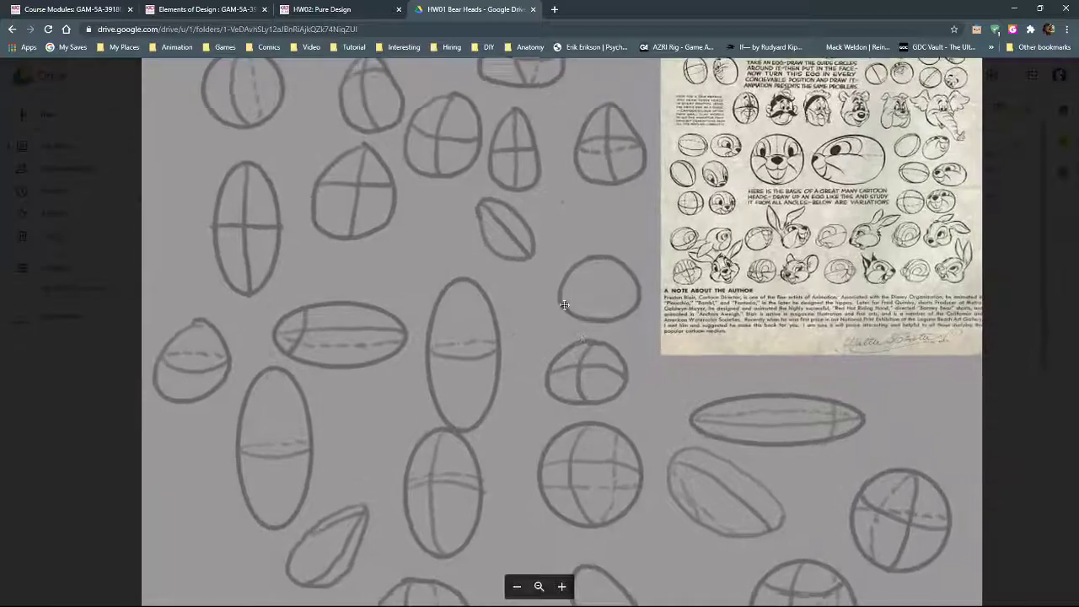
scroll(513, 337, down, 2)
click(613, 230)
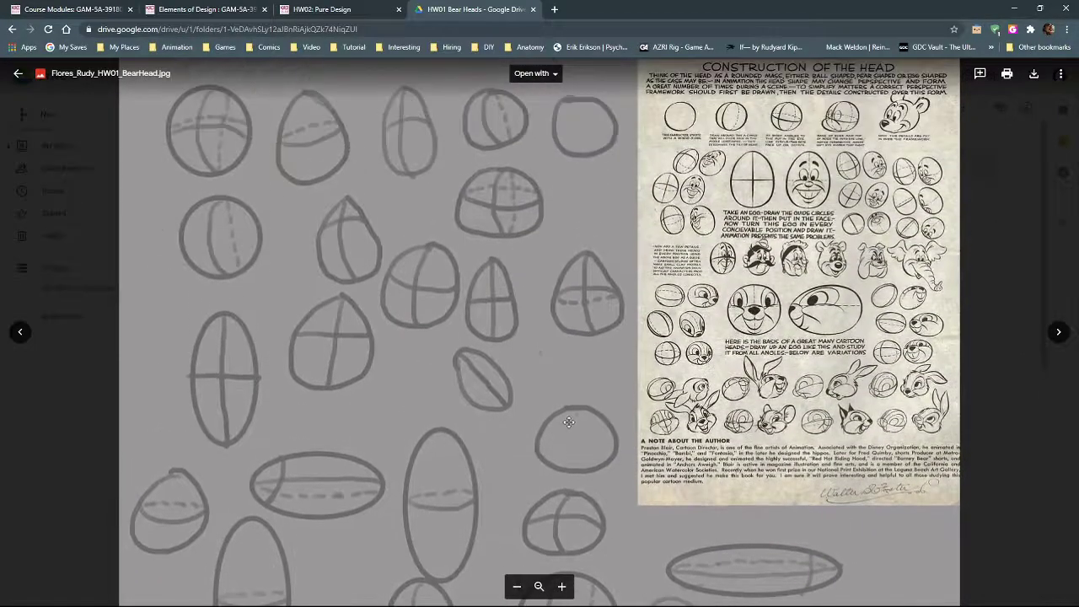
click(530, 228)
scroll(532, 419, down, 1)
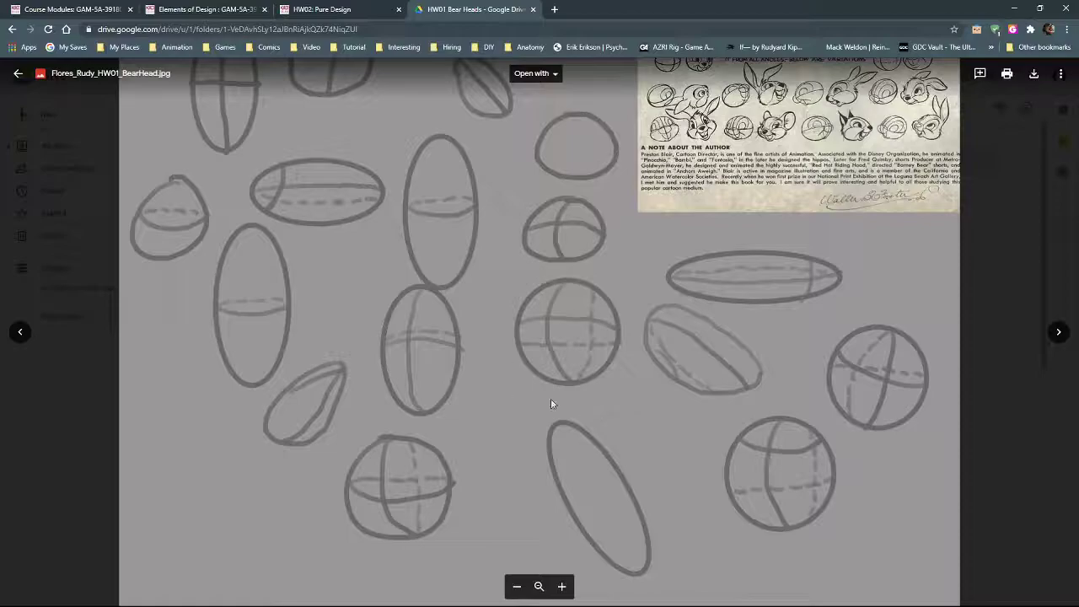
scroll(597, 252, down, 3)
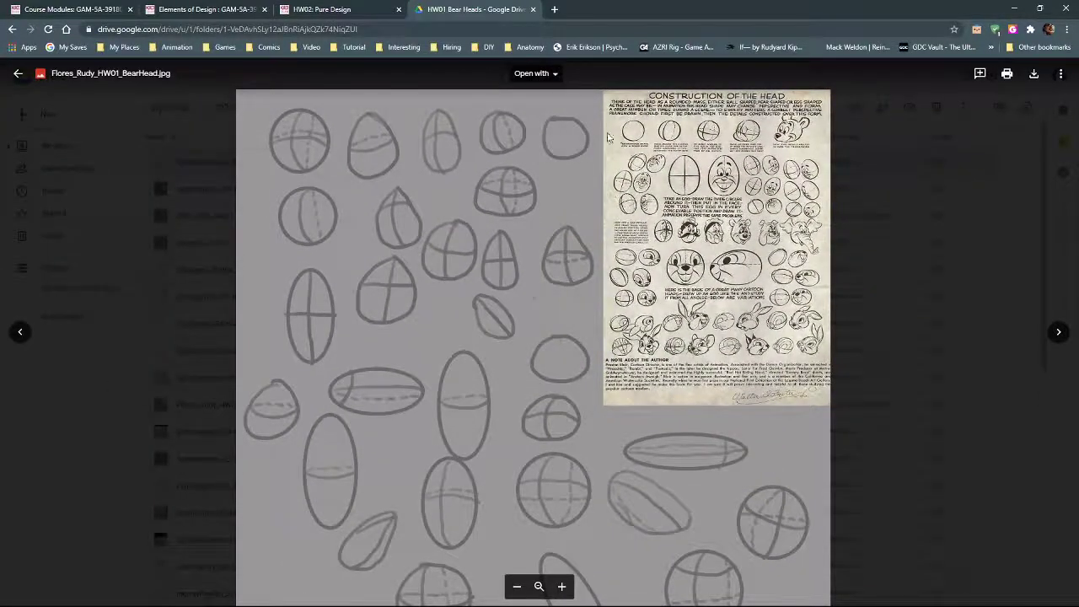
scroll(563, 390, down, 1)
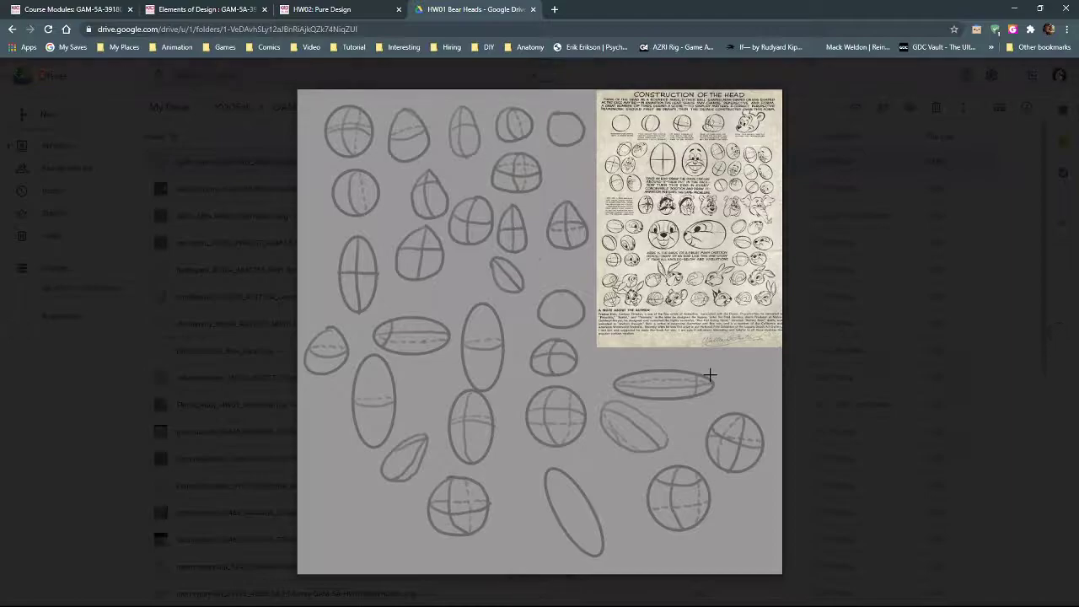
View the photographed numbered pencil heads, and open the Concept Assignment One image to examine its egg faces and central bear head.
click(1057, 333)
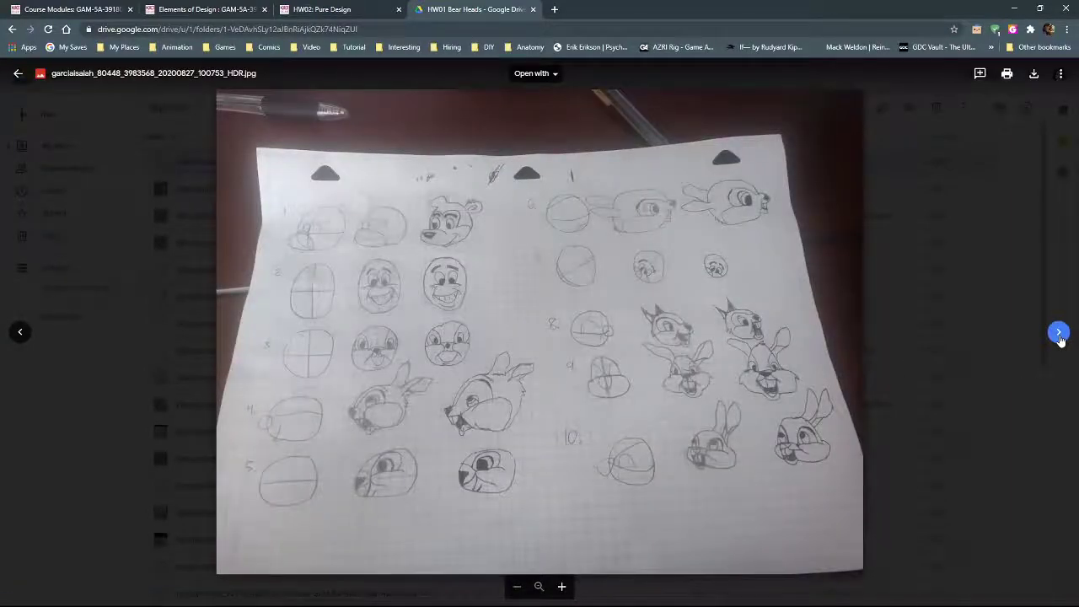
click(1058, 334)
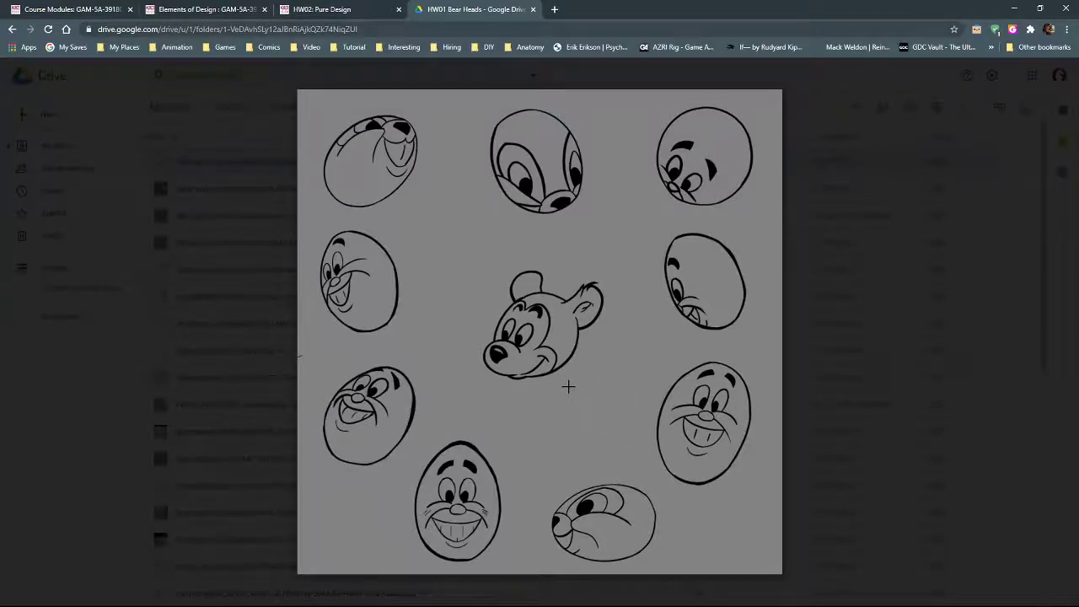
click(436, 426)
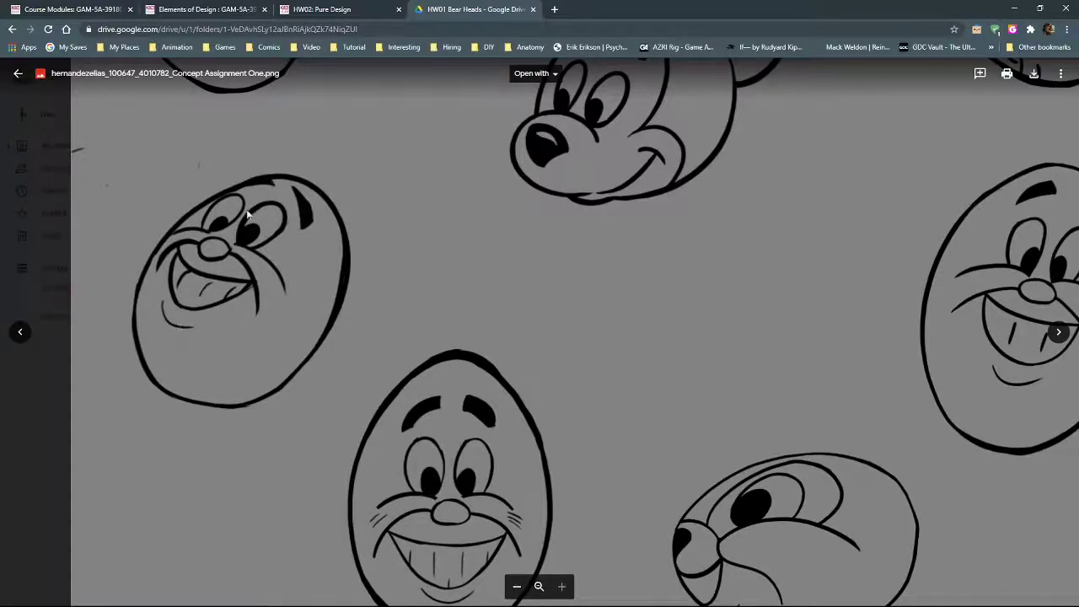
scroll(272, 318, down, 3)
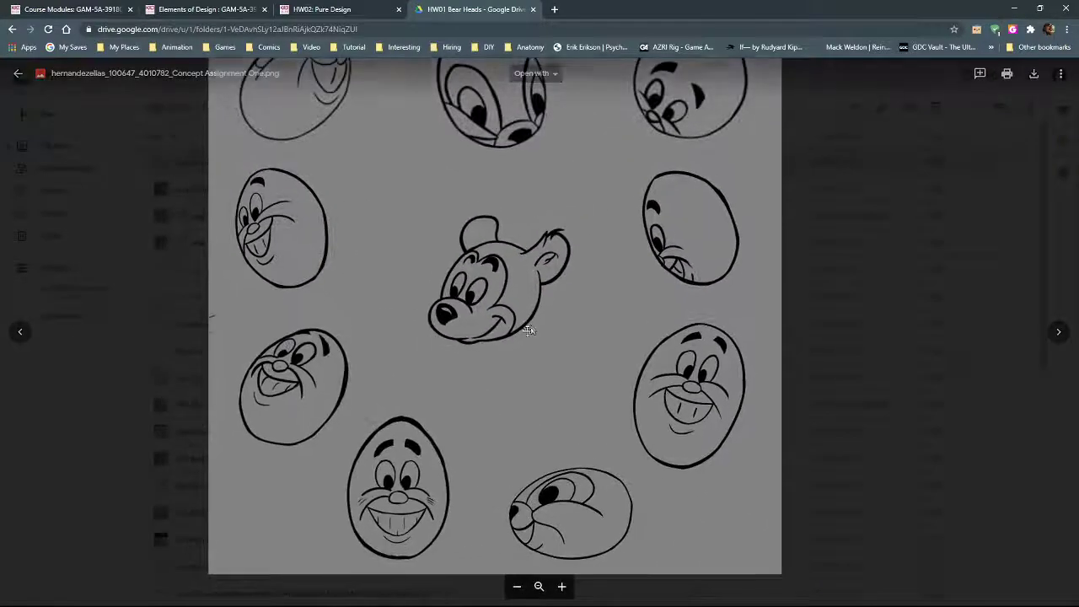
scroll(505, 394, up, 2)
scroll(518, 388, up, 2)
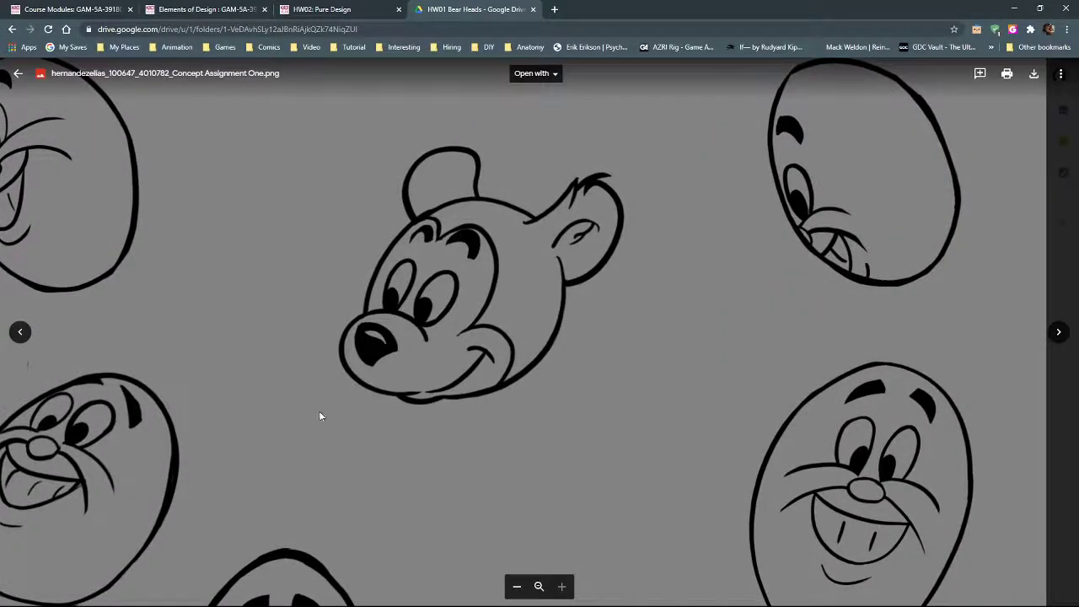
Inspect the top row of heads and the central bear's outline up close, and return to the whole sheet.
scroll(556, 332, down, 1)
scroll(556, 333, down, 1)
scroll(552, 378, up, 2)
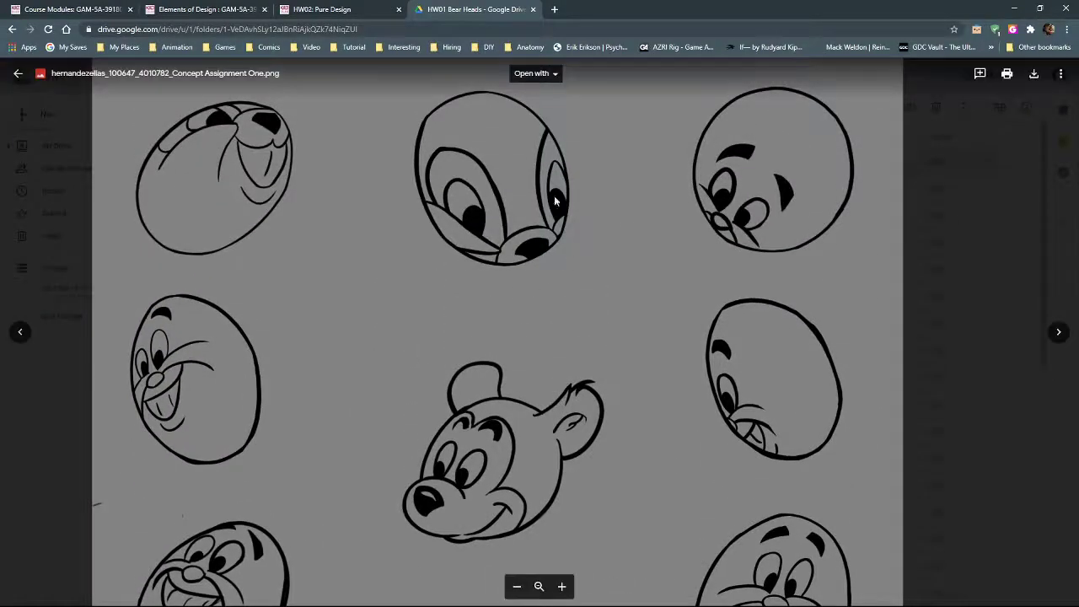
scroll(453, 354, down, 2)
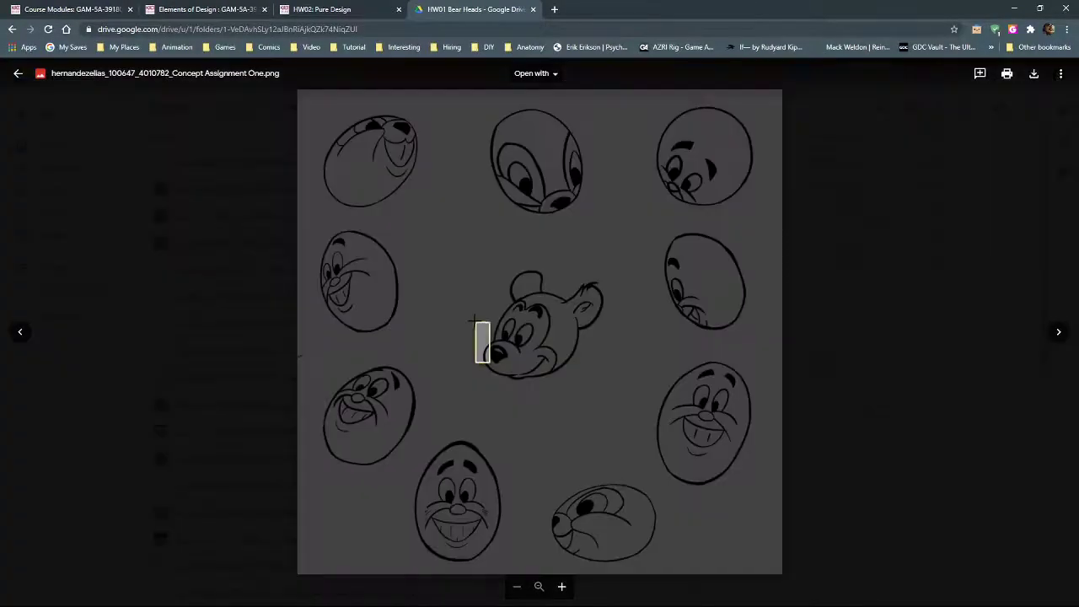
scroll(545, 369, up, 3)
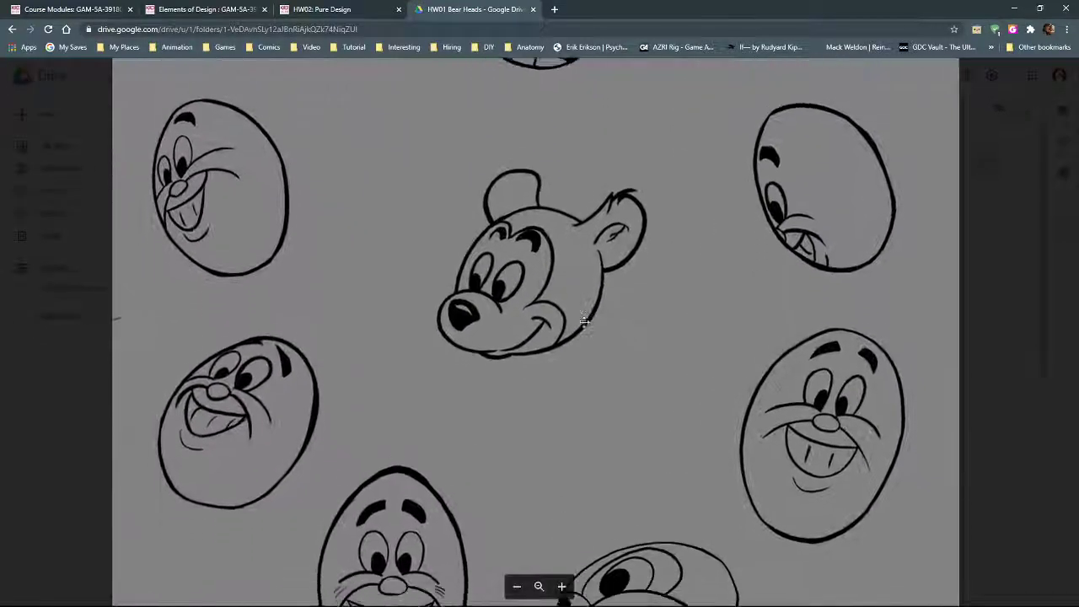
scroll(550, 200, down, 4)
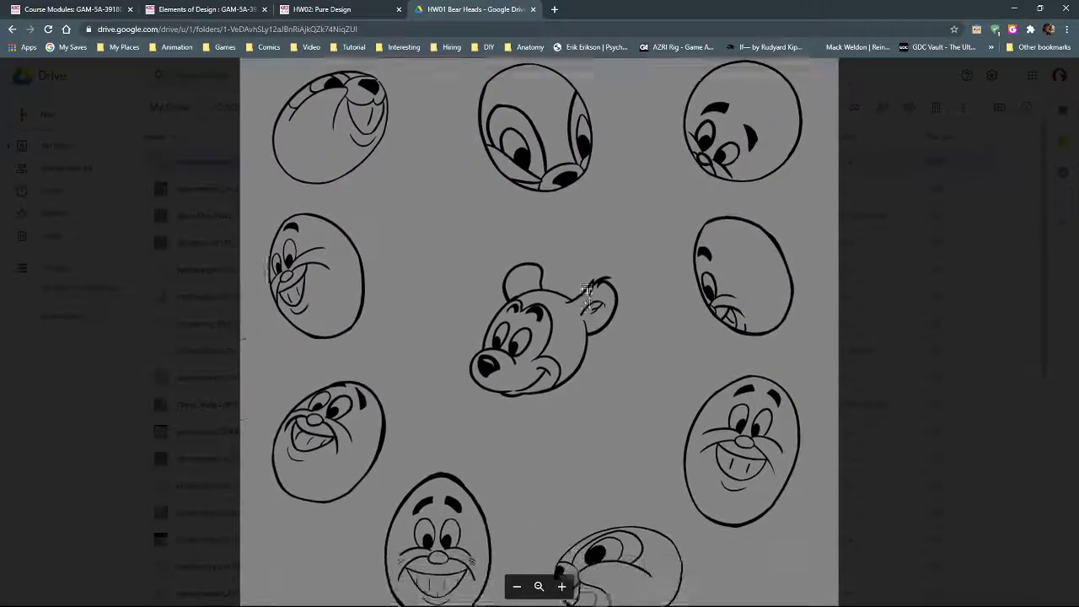
scroll(587, 284, down, 2)
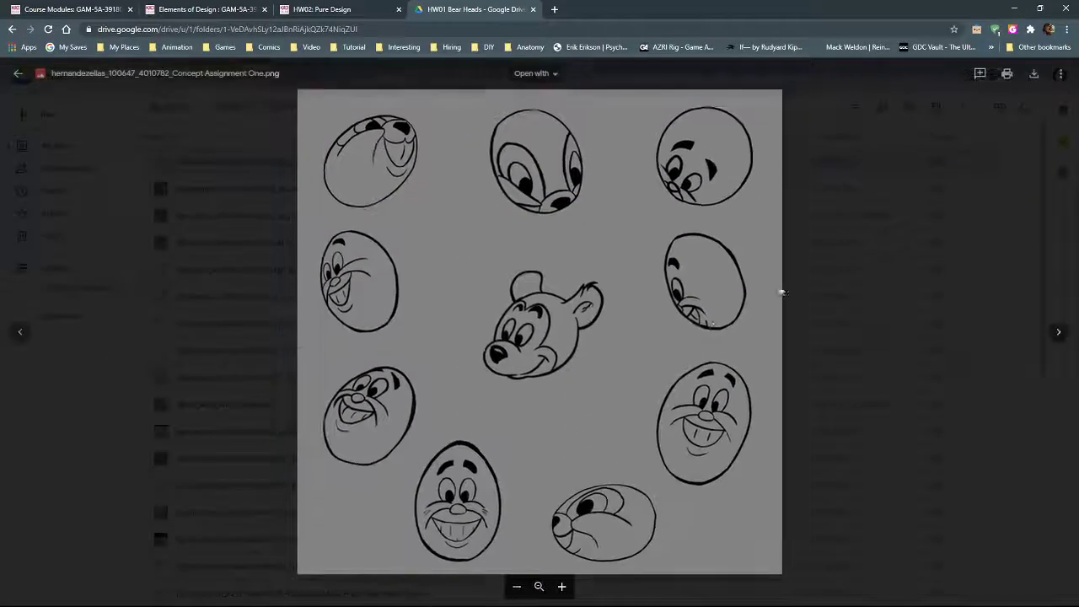
View the sheet of mixed inked and sketched heads and the two photographed notebook pages that follow it.
click(1060, 333)
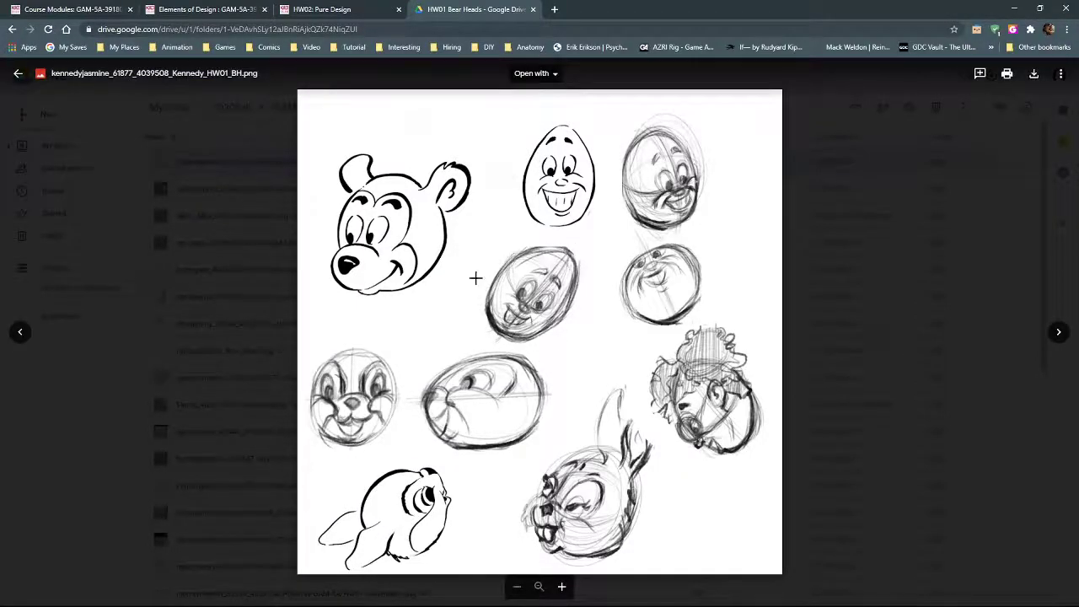
click(1057, 332)
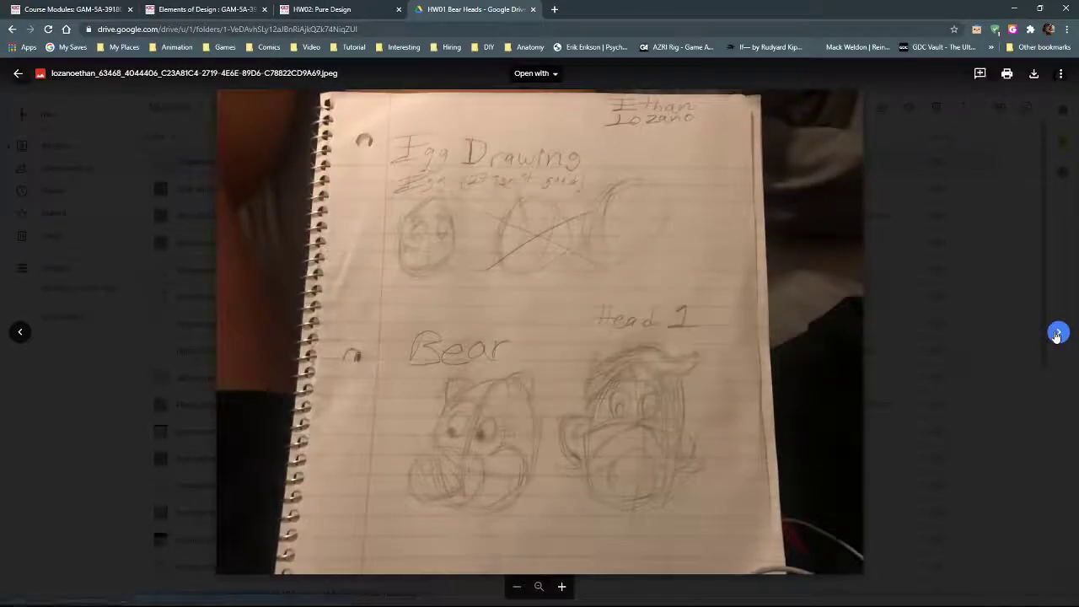
click(1057, 332)
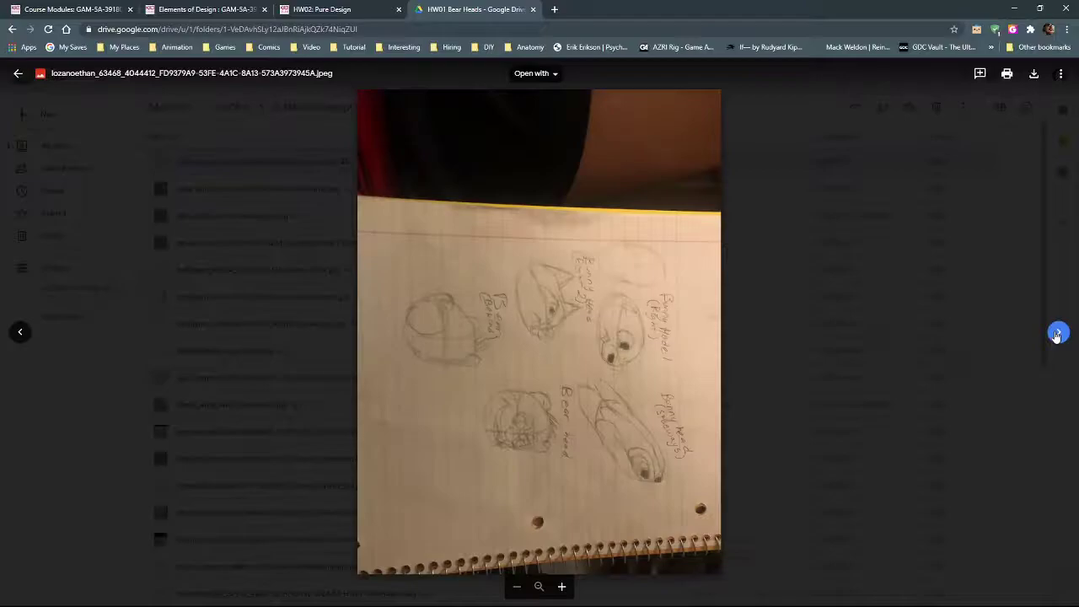
Open the next submission and inspect its rabbit and bear head sketches up close, and return to the whole sheet.
click(1058, 332)
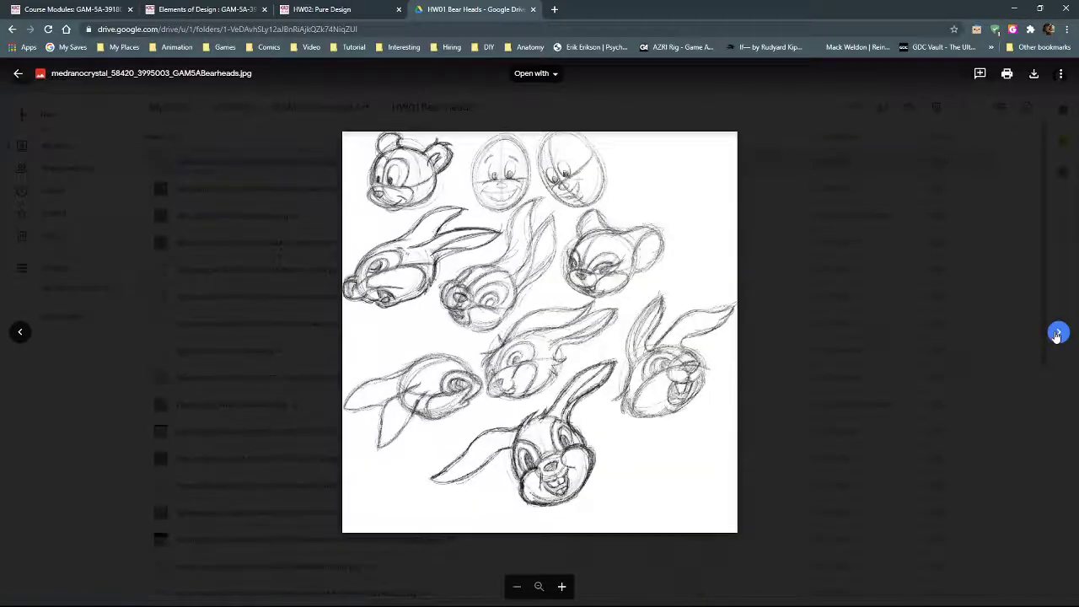
scroll(412, 383, up, 5)
scroll(411, 383, down, 3)
scroll(507, 225, up, 4)
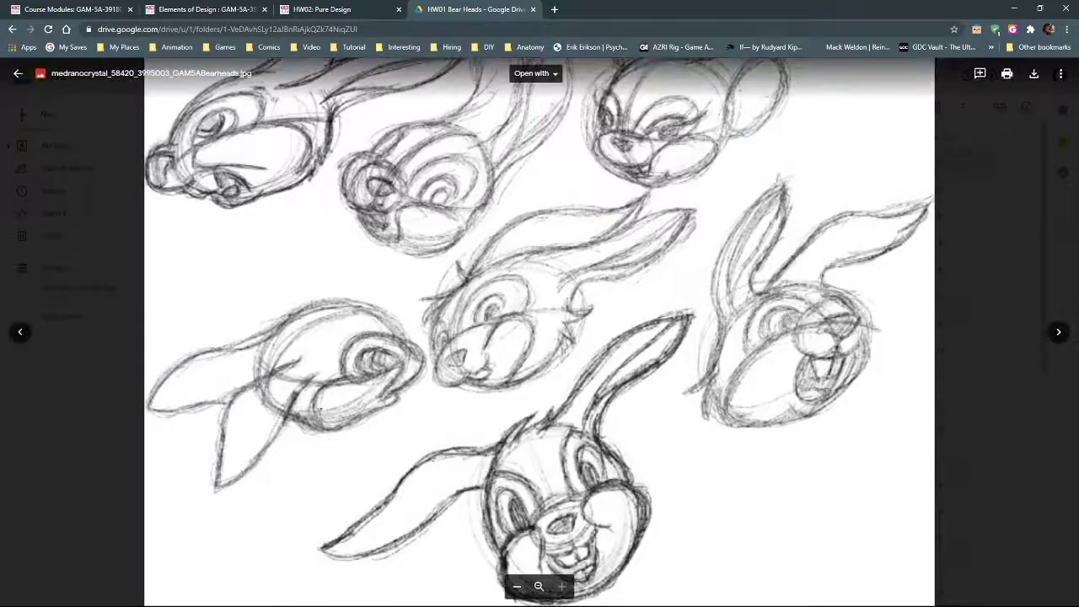
scroll(523, 373, down, 3)
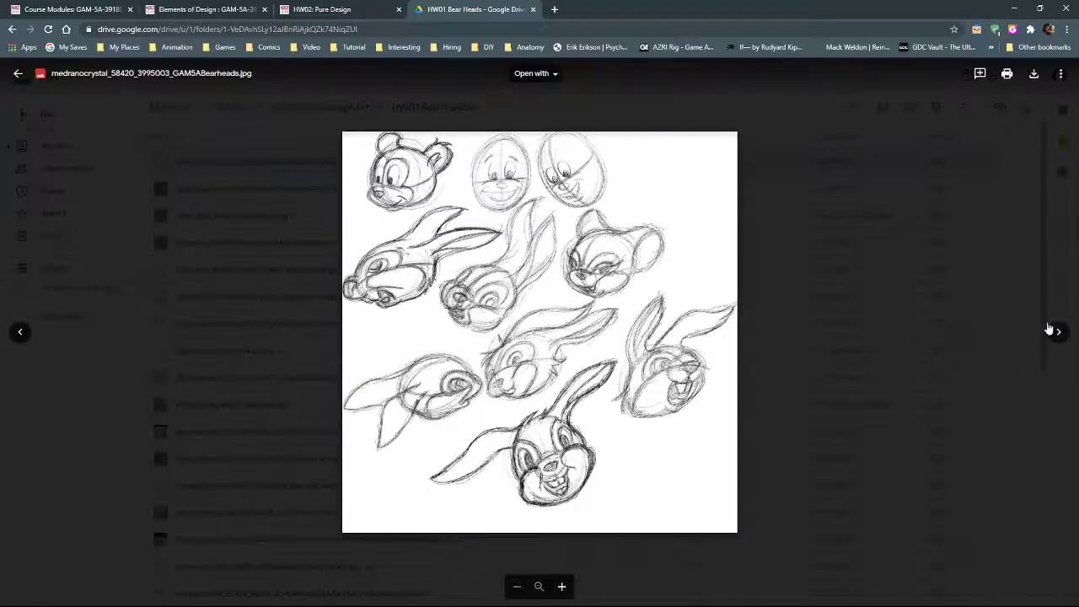
Open the next submission and examine its small ball construction stages, egg faces and animal heads.
click(1060, 333)
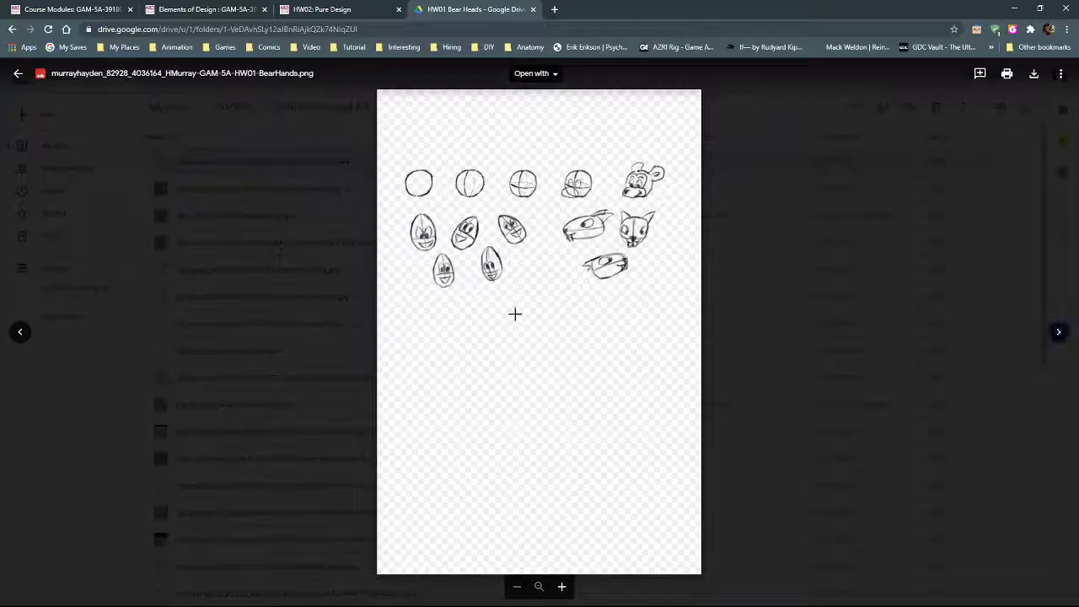
click(515, 317)
click(525, 291)
Open the grey sheet marked with red arrows, and inspect its large egg face and rabbit head before returning to the full view.
click(1058, 333)
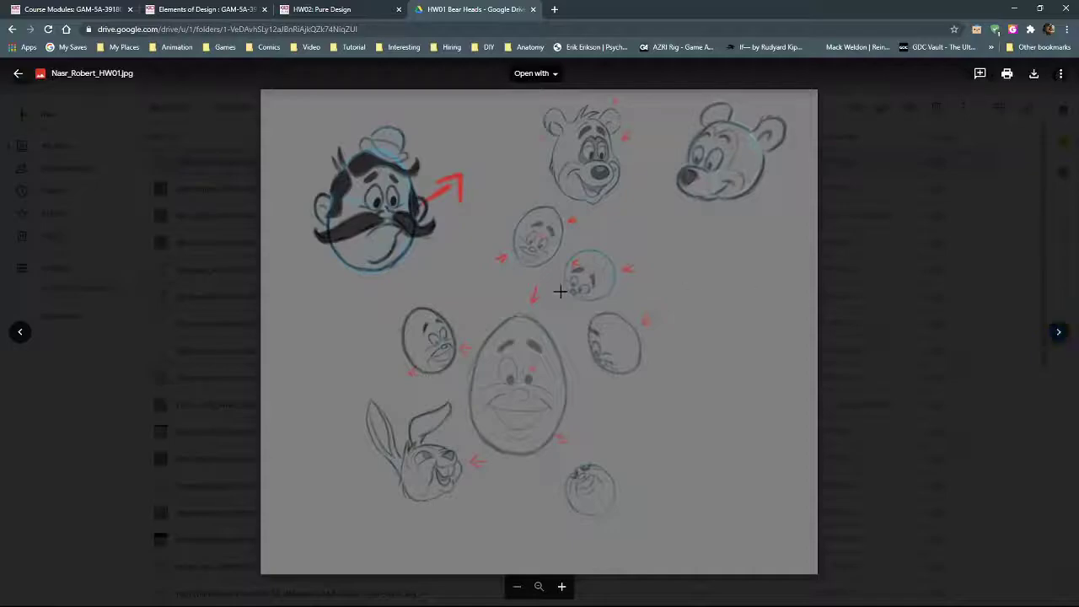
click(550, 368)
drag(552, 398, 573, 216)
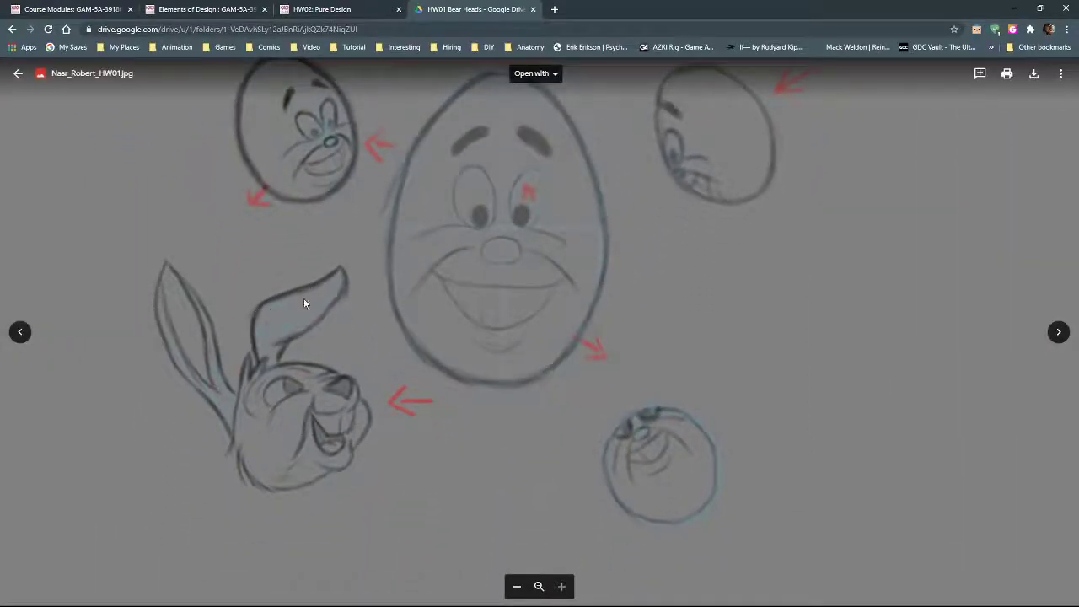
scroll(500, 312, down, 5)
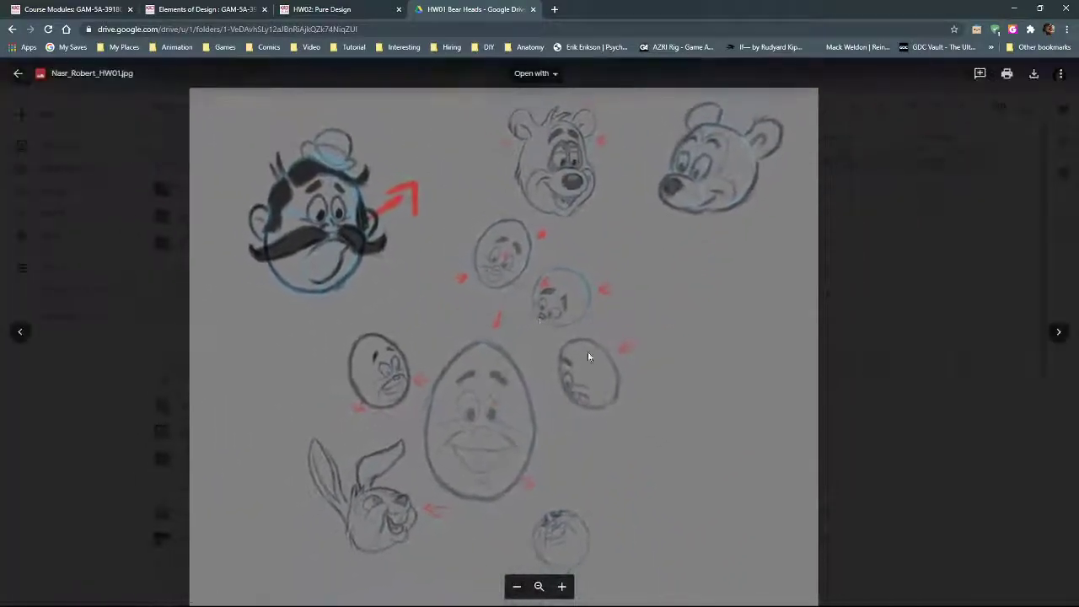
scroll(568, 344, down, 2)
key(super+shift+s)
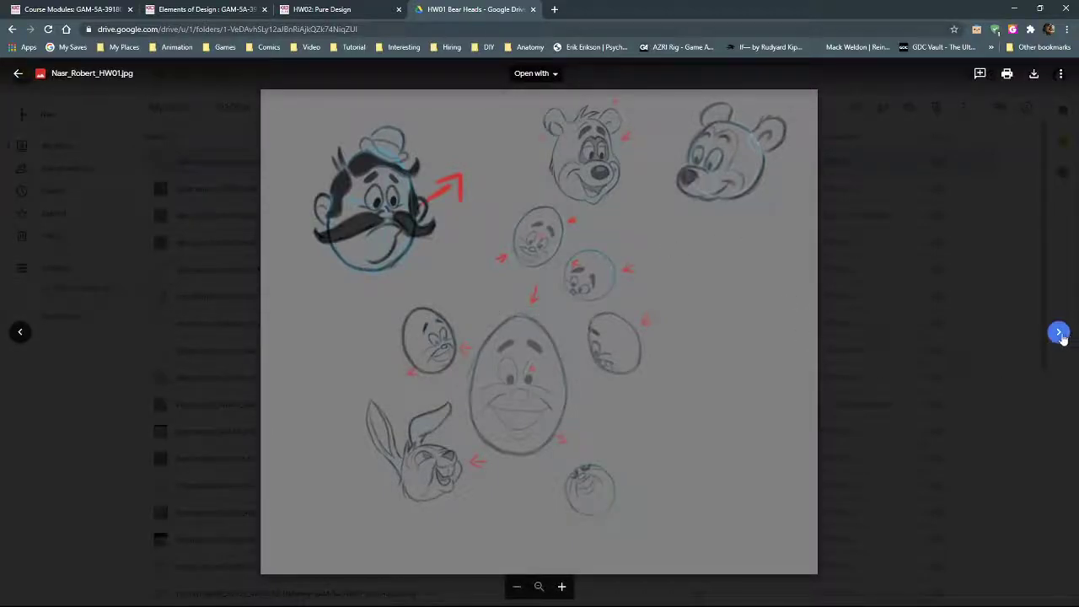
Open the photographed sheet of pencil constructions beside inked heads, and inspect its upper rows up close.
click(1058, 332)
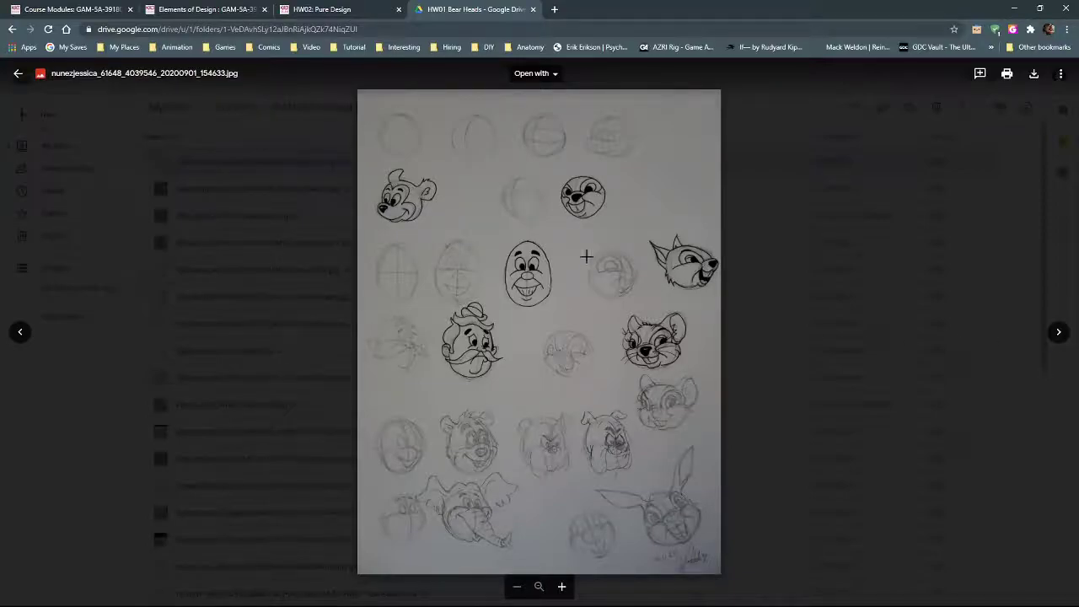
click(542, 293)
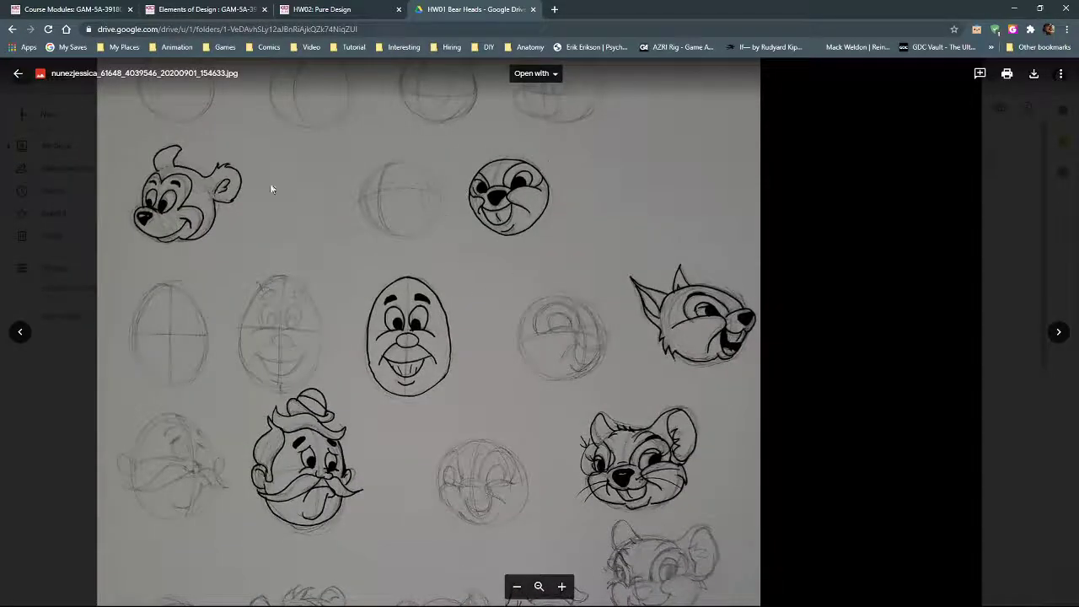
click(490, 442)
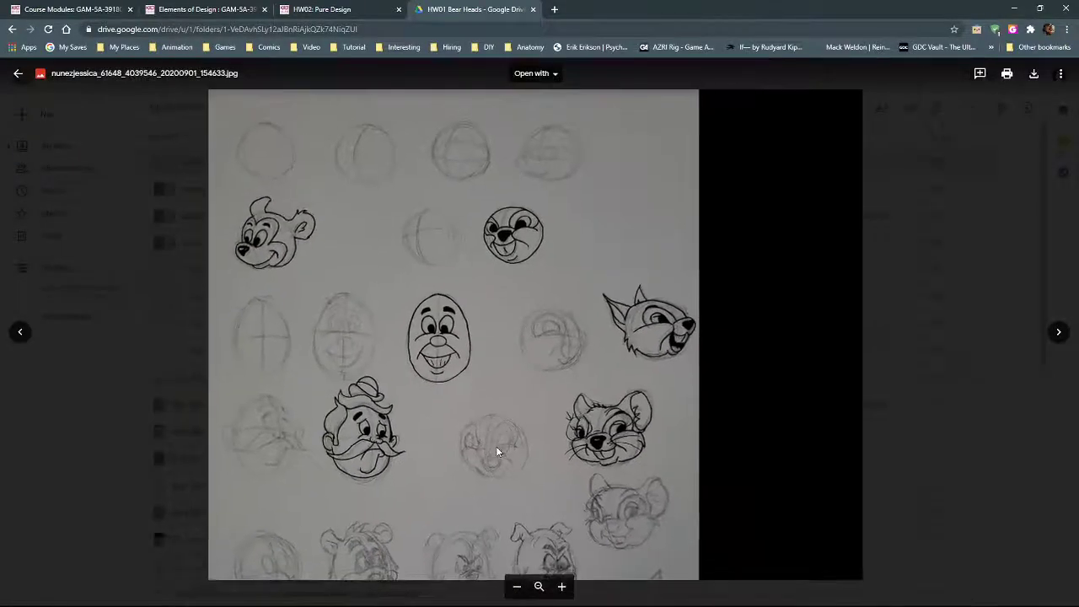
View the inked animal heads, the coloured head construction test, the heads paired with reference crops, and the ten numbered heads.
click(1058, 333)
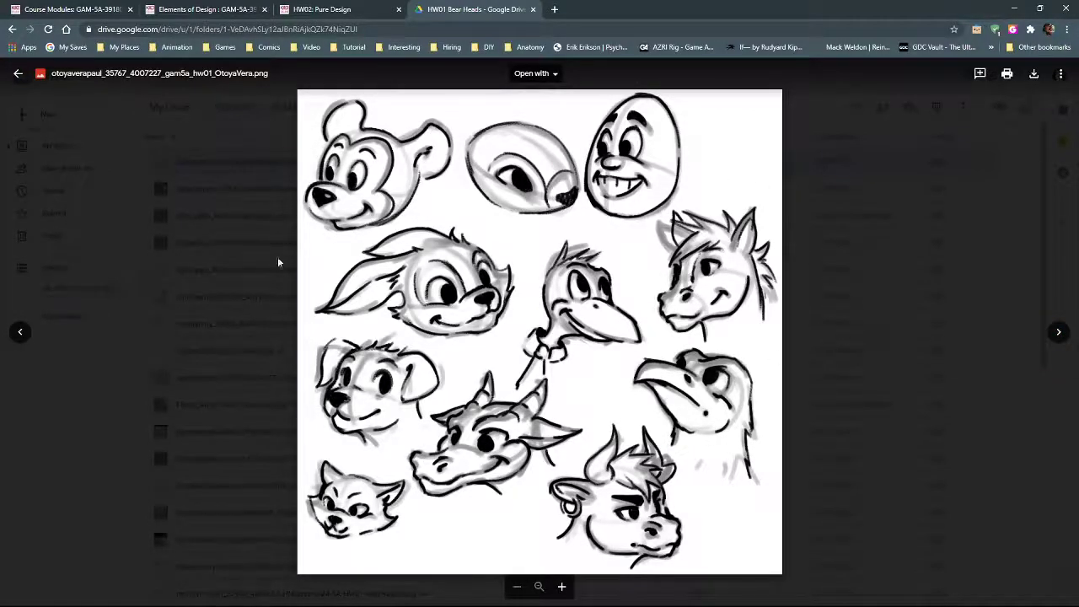
click(1059, 340)
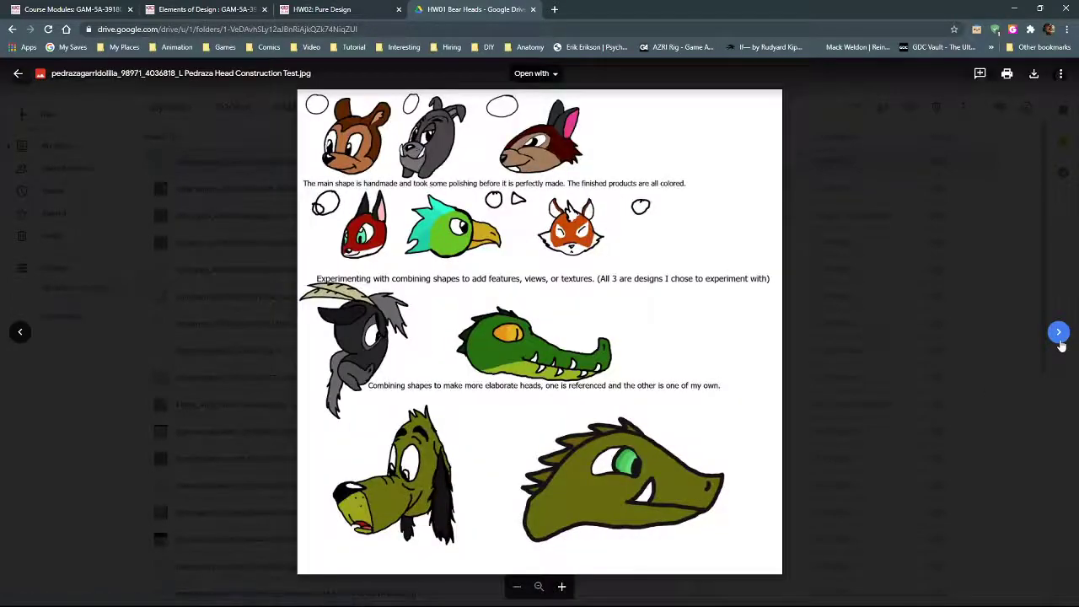
click(1059, 334)
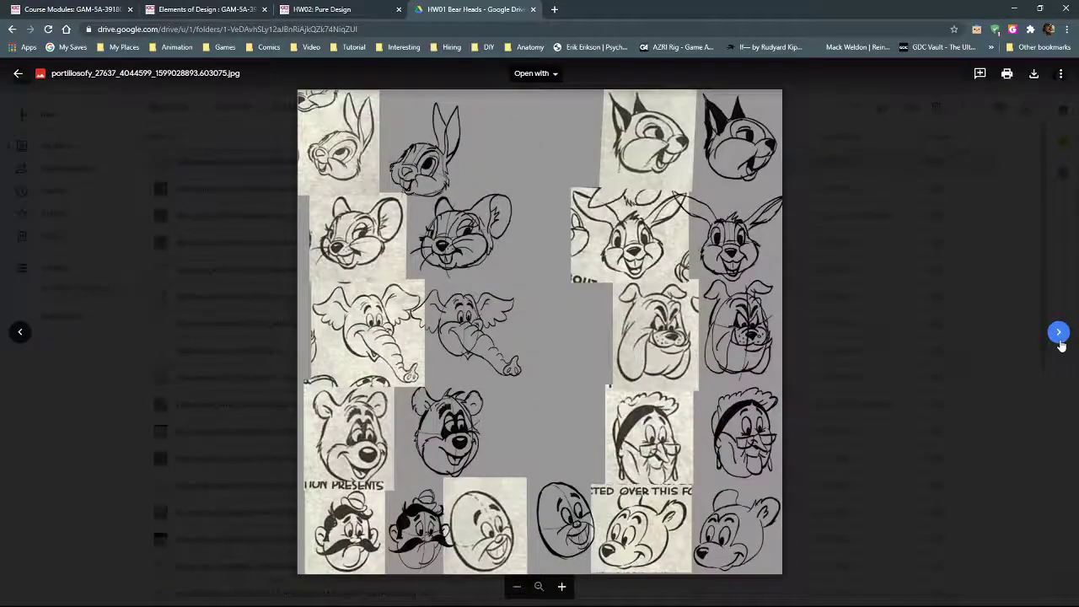
click(1060, 339)
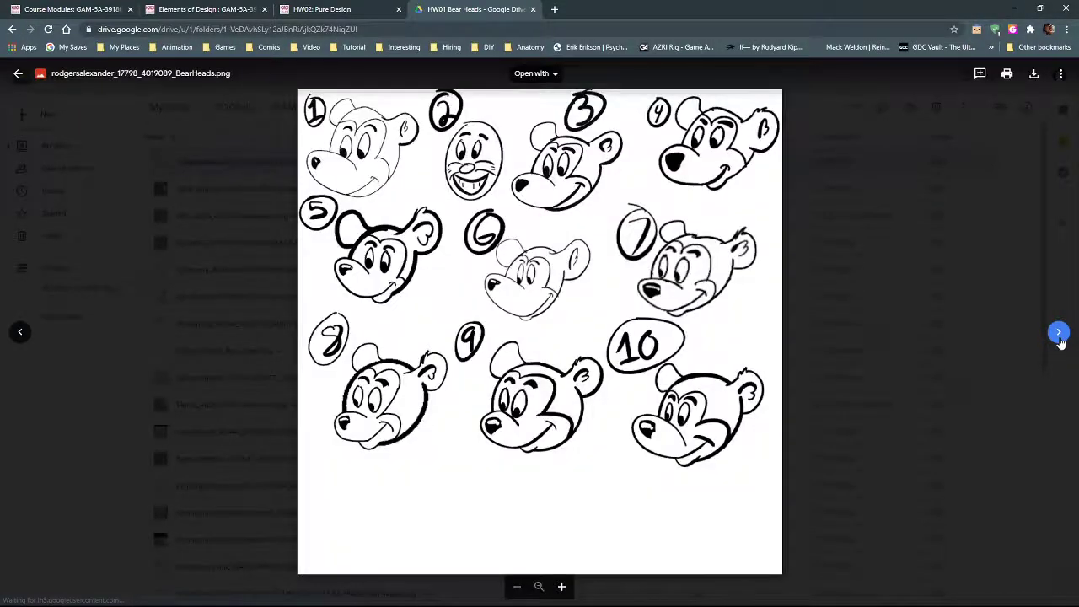
Advance through the following submissions, viewing the inked character heads on grey and the bold animal heads with the walrus and duck.
click(1061, 339)
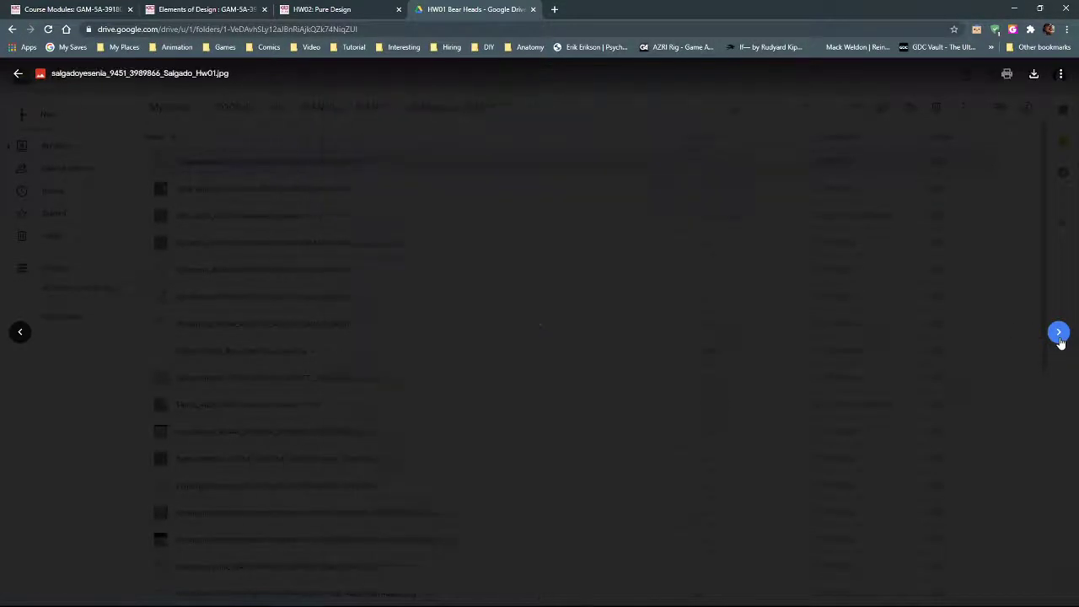
click(1059, 333)
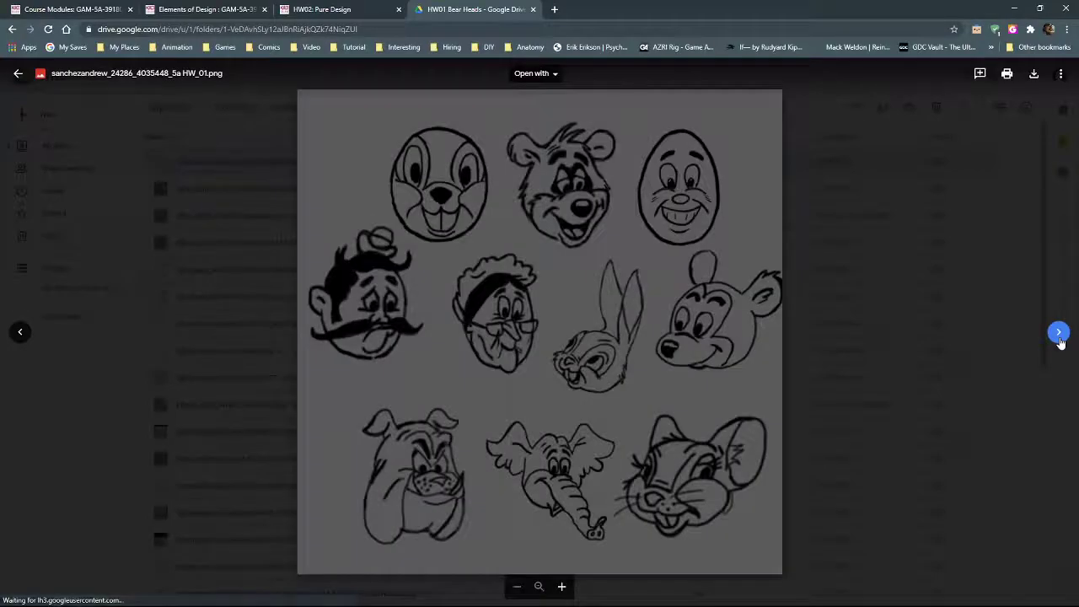
click(1059, 333)
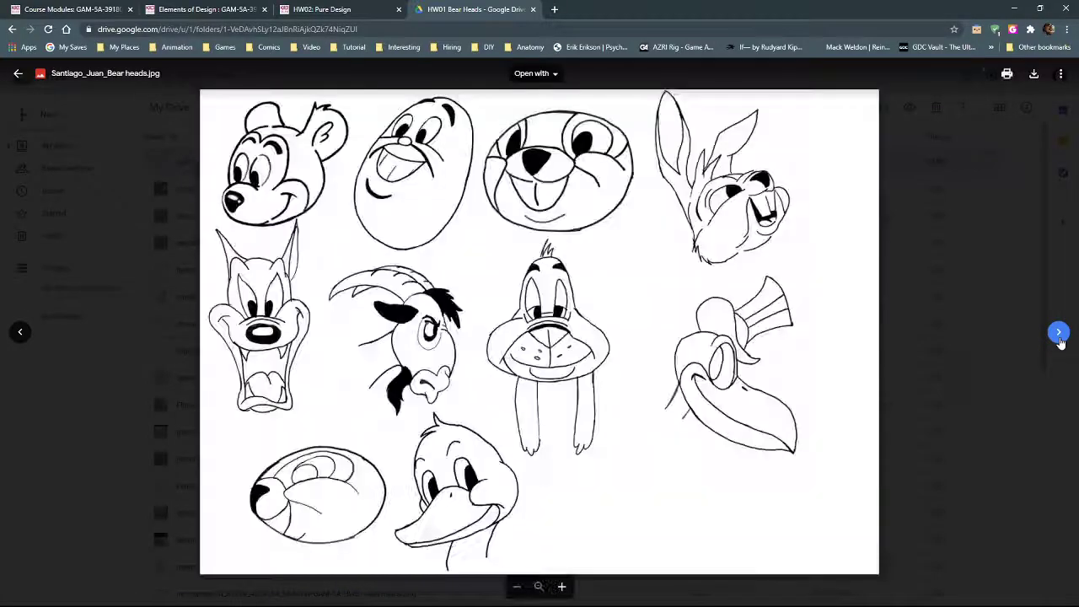
click(1059, 334)
click(1059, 334)
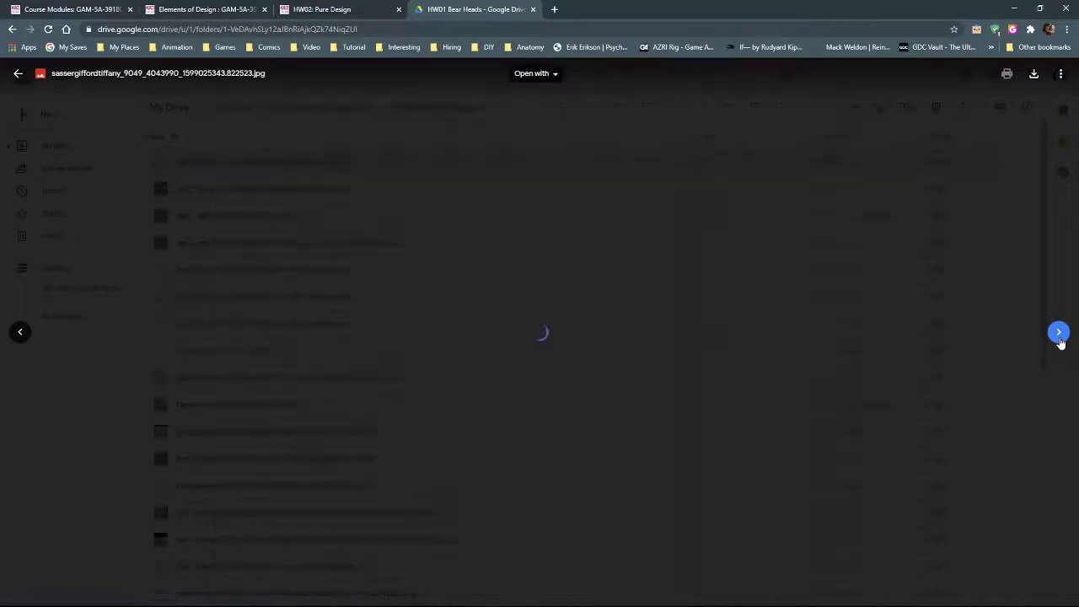
Open the Concept Art 1 image and inspect the red correction notes around its lower heads up close.
click(1060, 334)
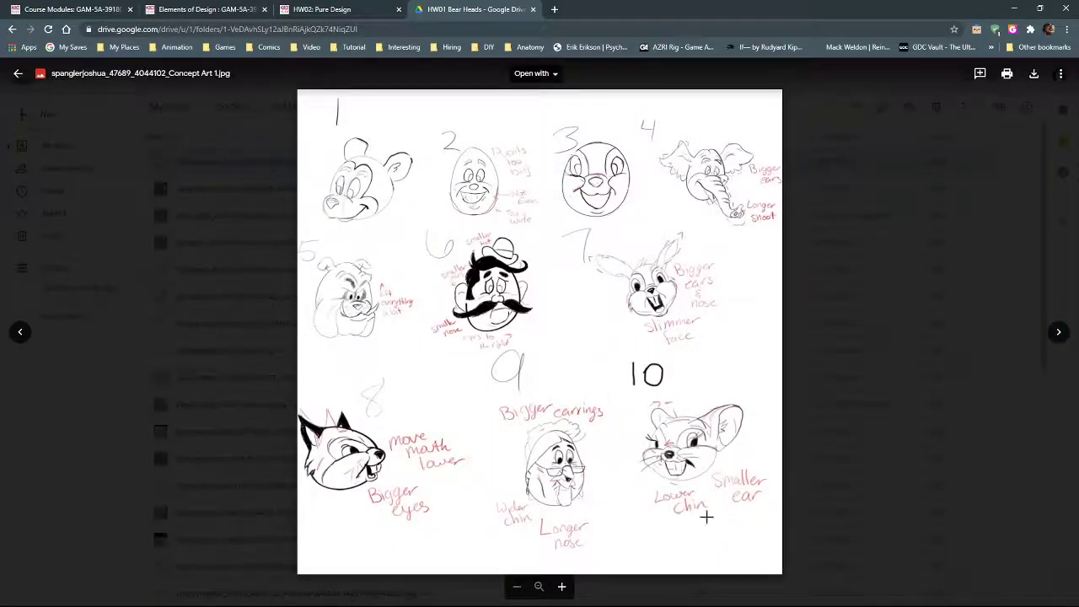
click(664, 462)
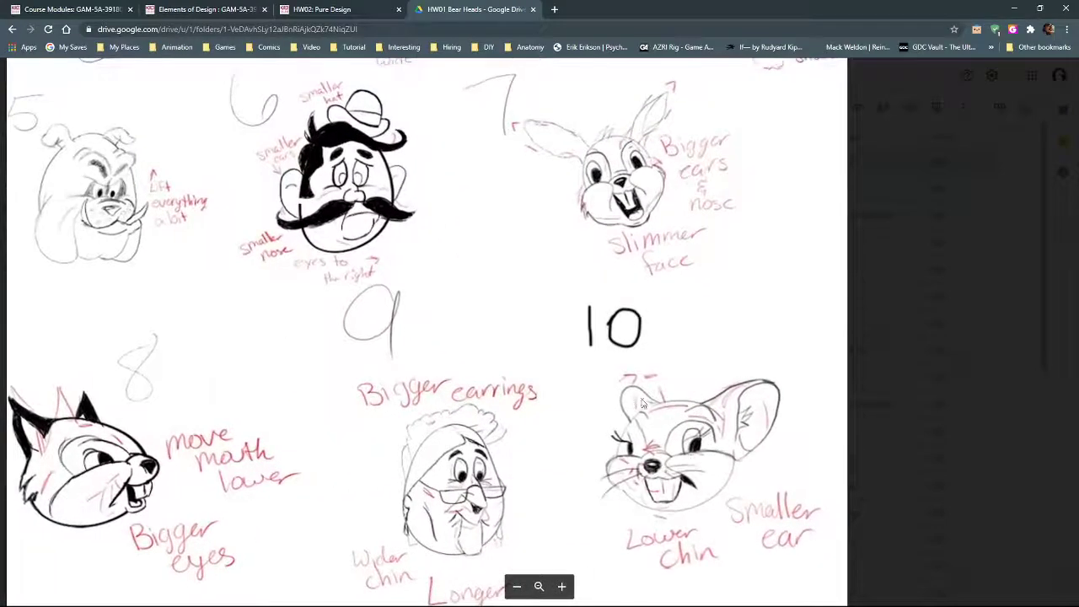
scroll(627, 408, down, 3)
scroll(544, 292, down, 2)
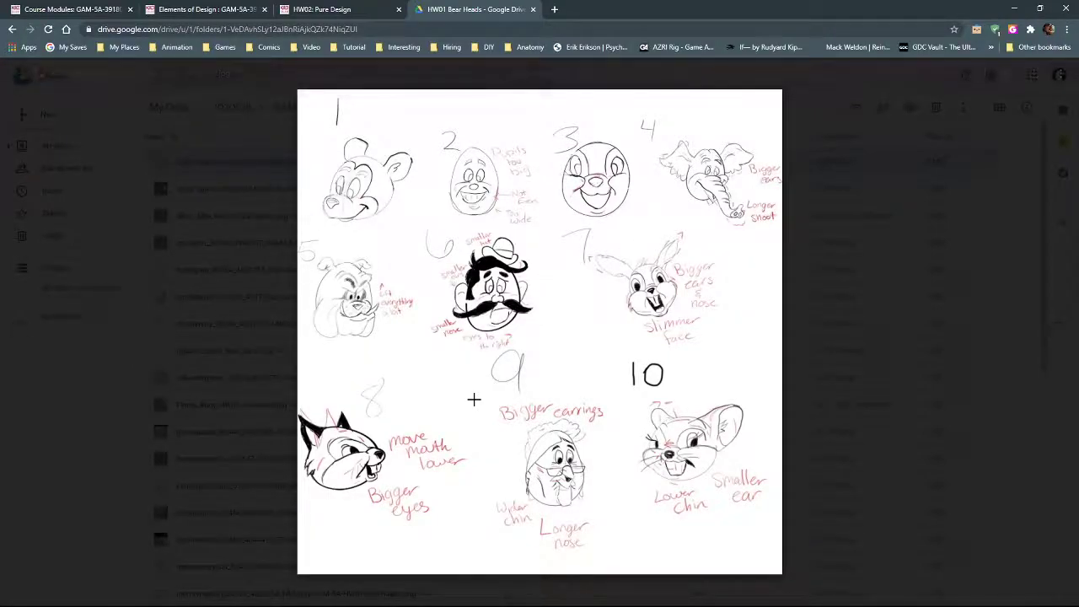
Switch to Photoshop and view the full sheets of egg face sketches in day1.gif and day2.gif.
click(145, 411)
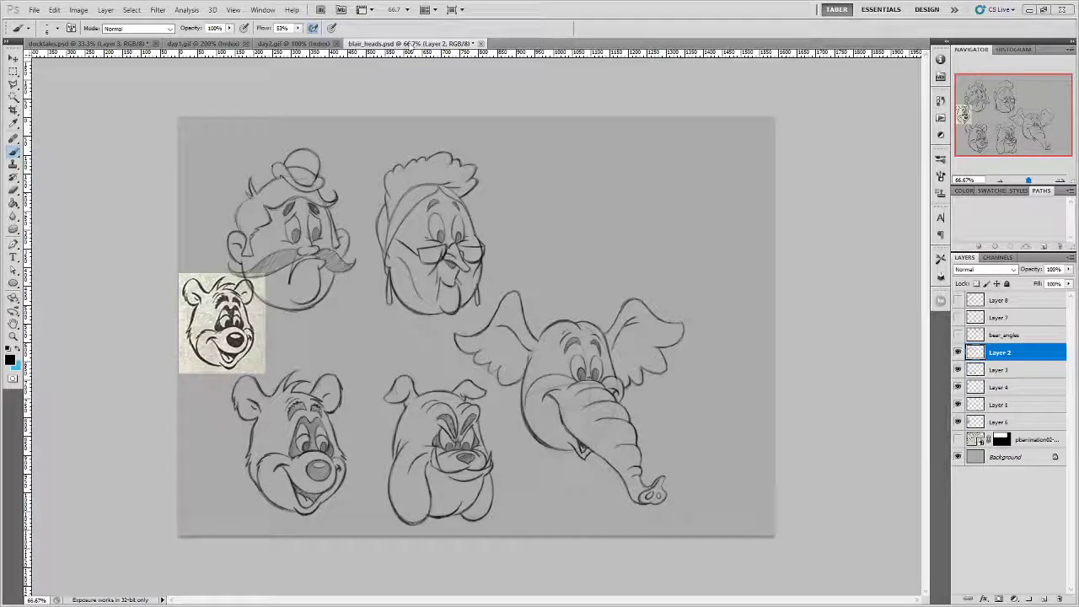
click(199, 44)
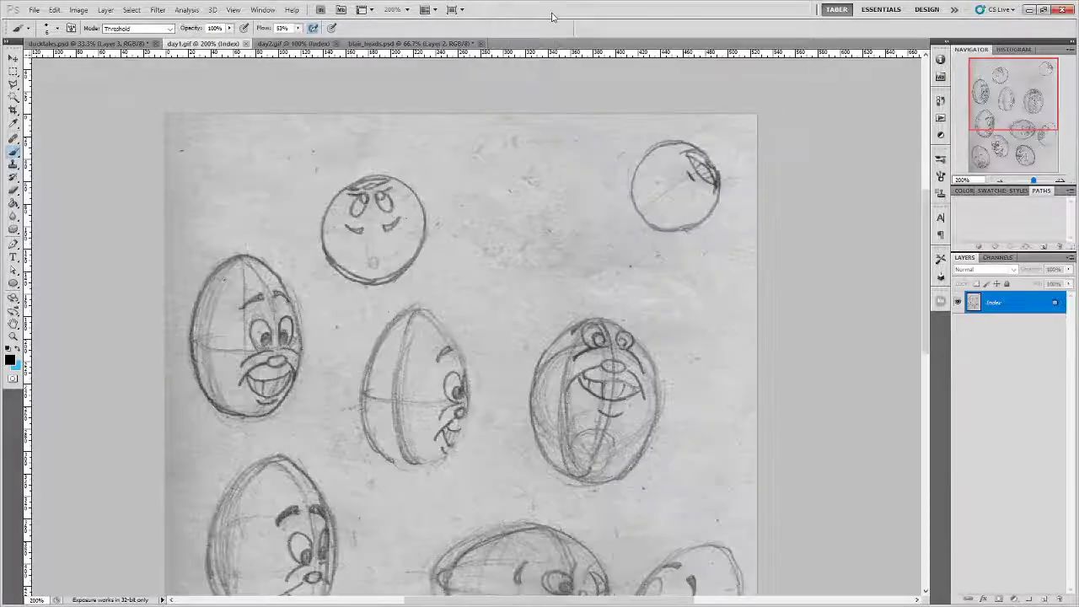
scroll(430, 286, down, 5)
scroll(429, 286, down, 2)
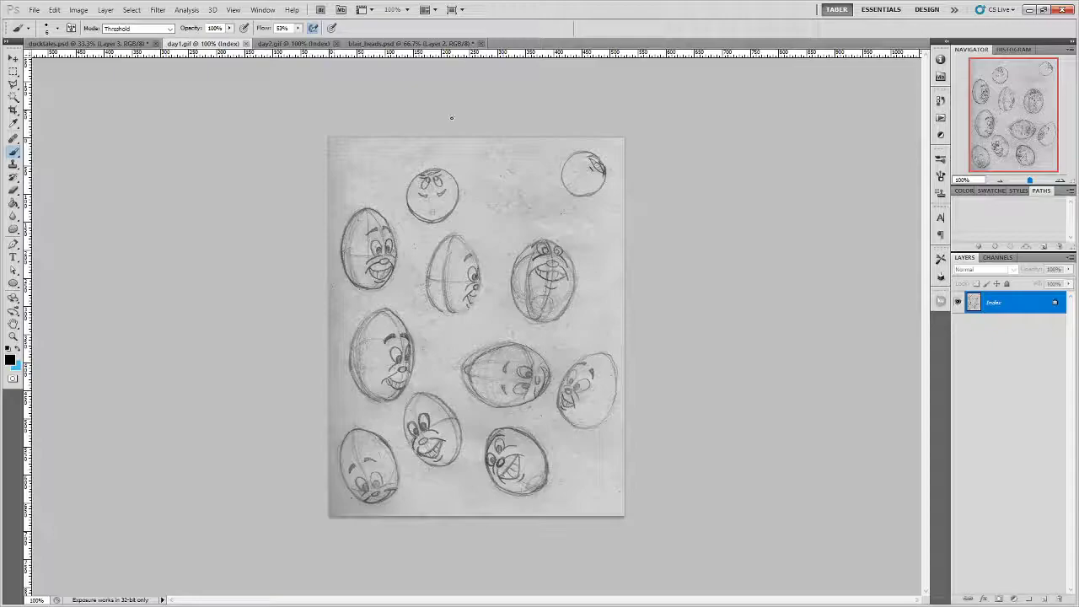
click(278, 43)
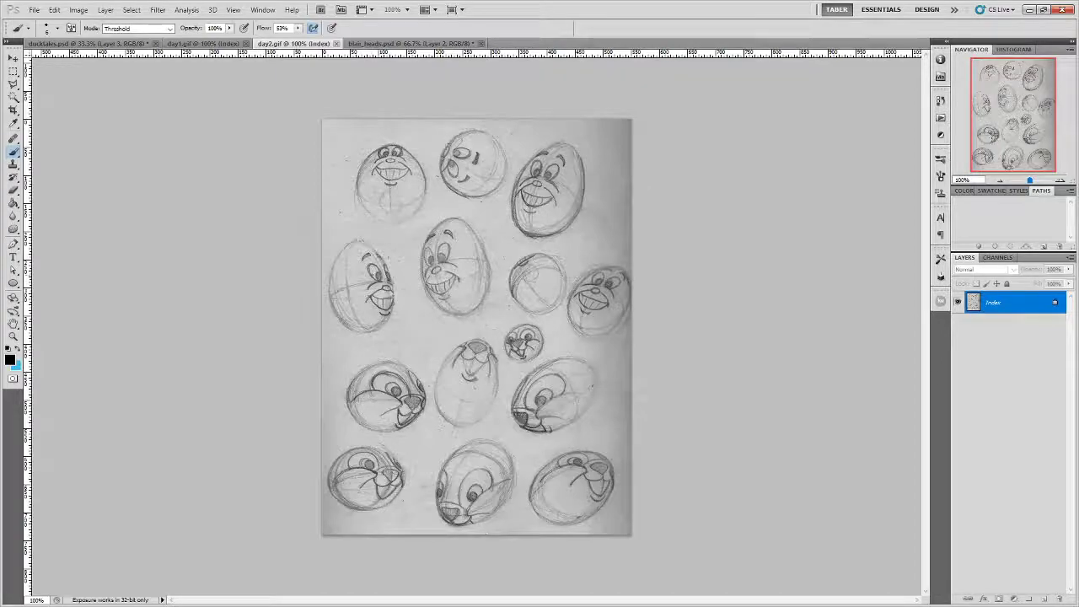
Return to blair_heads.psd and hide Layer 2, Layer 3 and Layer 4, leaving the construction egg beside the bear reference.
click(379, 43)
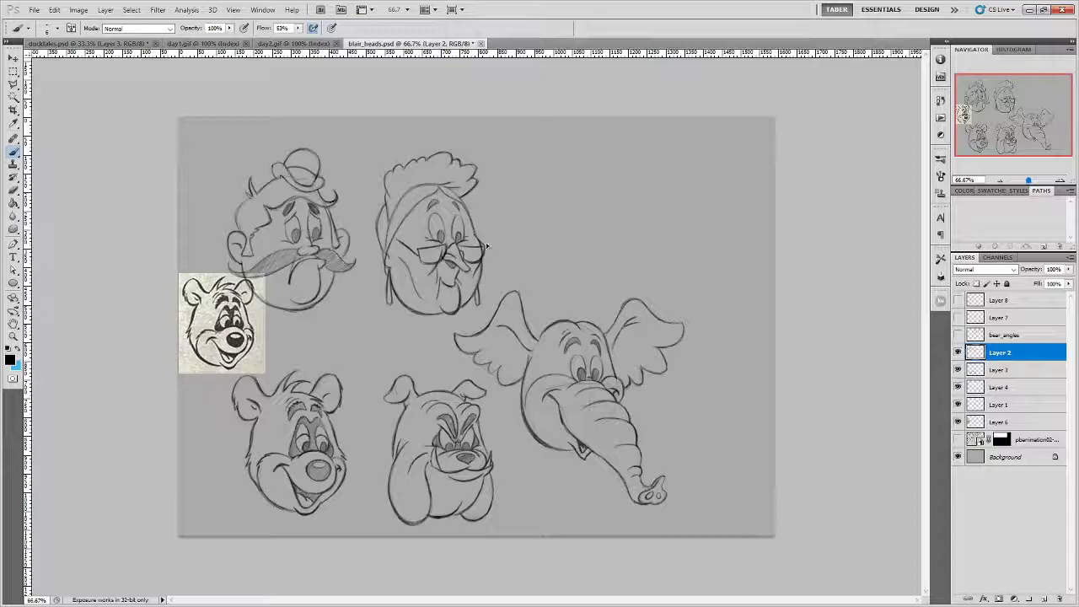
key(ctrl+plus)
drag(531, 280, 583, 228)
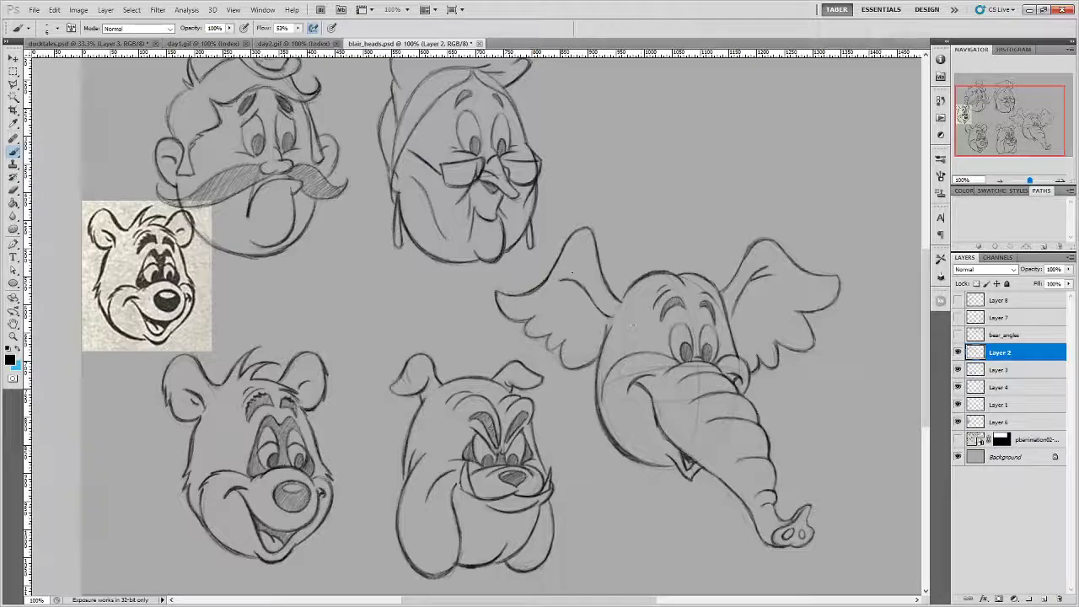
click(957, 352)
click(958, 370)
click(957, 387)
click(957, 421)
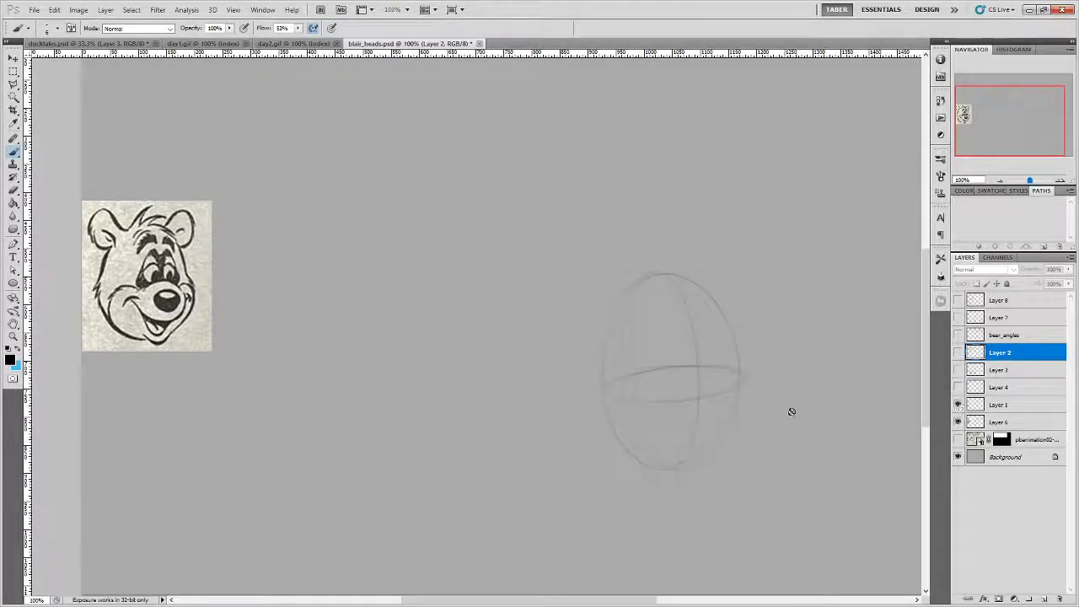
Toggle the construction egg on Layer 1, and show and select Layer 4 to compare the elephant head with it.
click(957, 405)
click(958, 405)
click(957, 389)
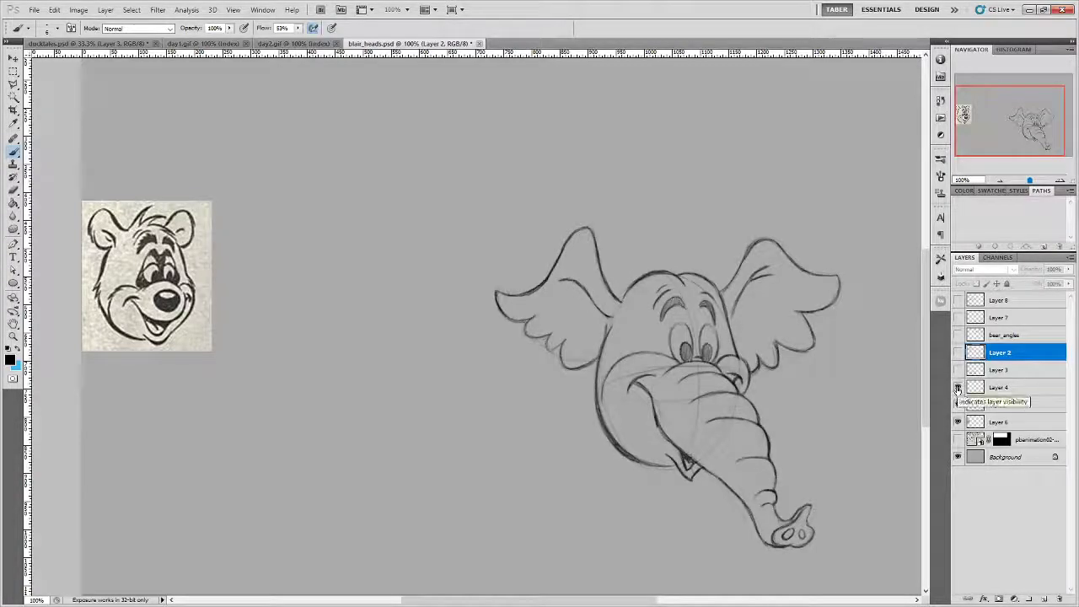
click(1035, 387)
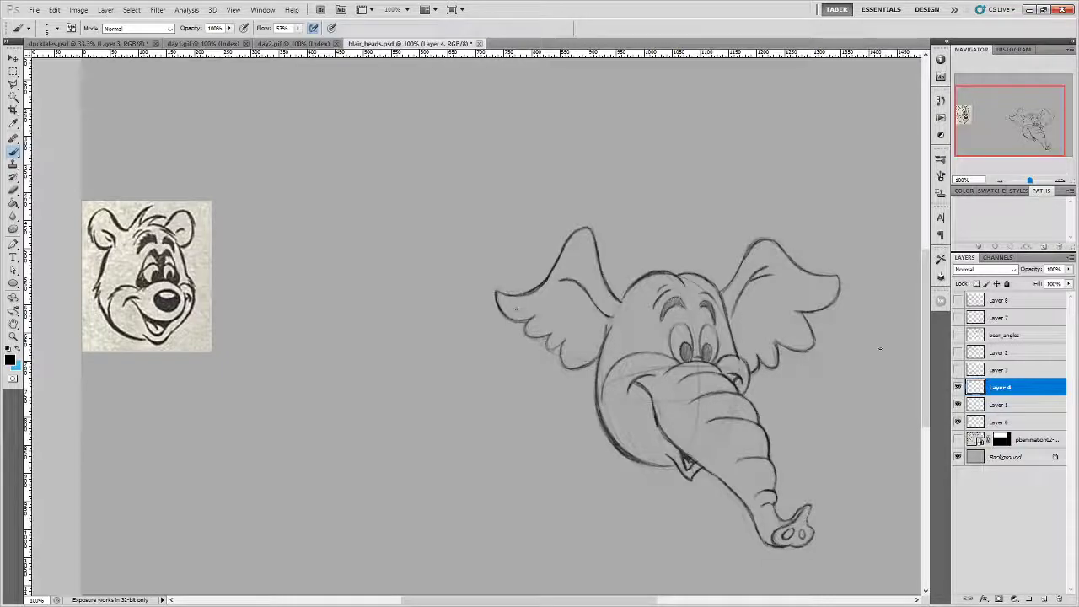
Replace the visible elephant layer with Layer 3, and move Layer 3 to fit the bulldog and then the bear over the construction egg.
click(957, 387)
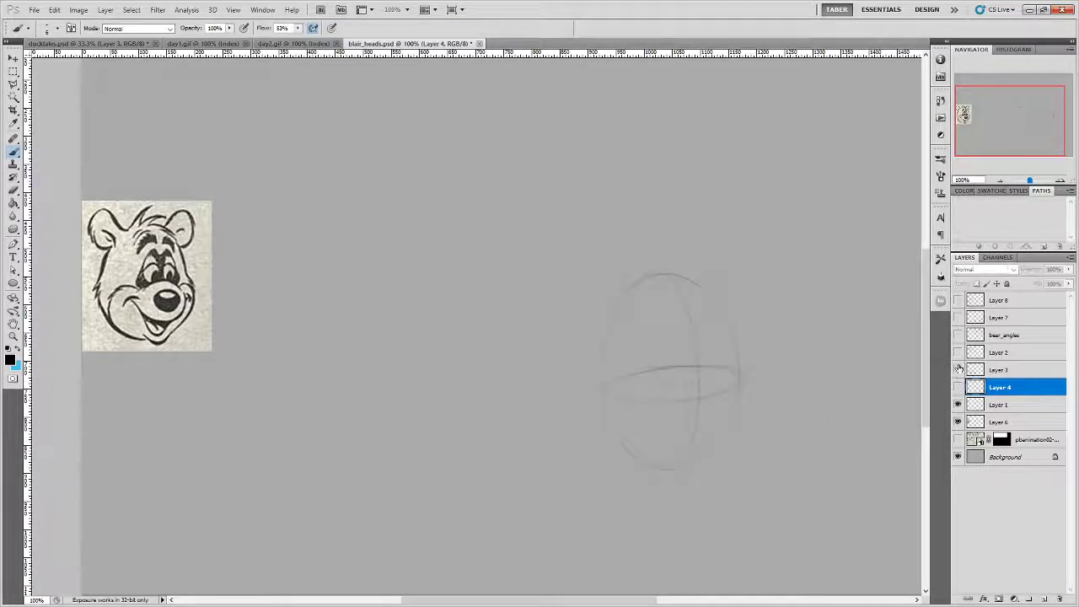
click(958, 369)
click(14, 59)
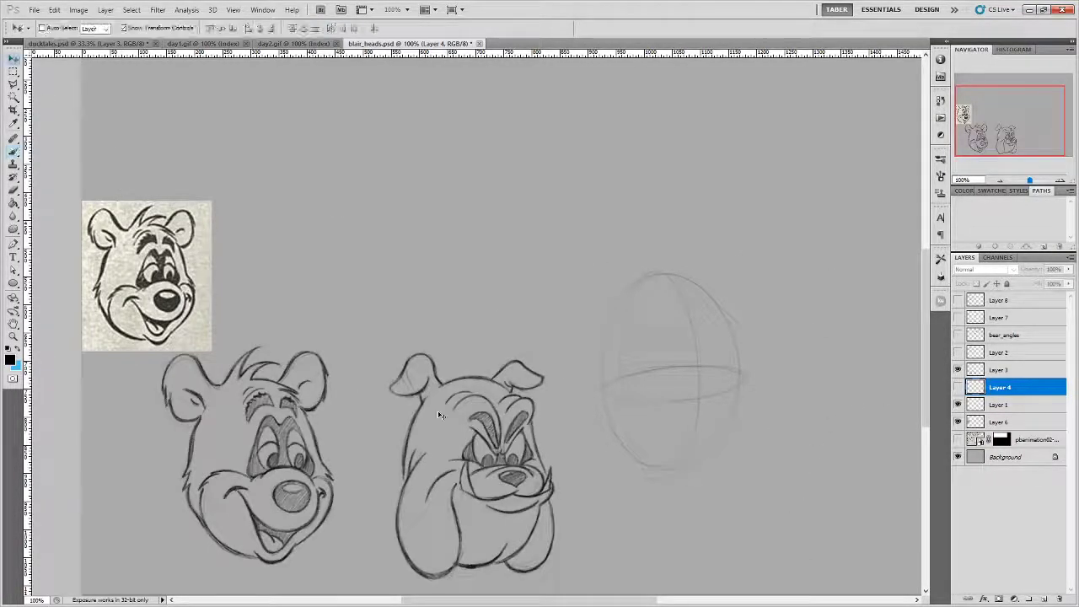
click(1029, 374)
mouse_move(517, 447)
mouse_down()
mouse_move(619, 382)
mouse_move(716, 347)
mouse_up()
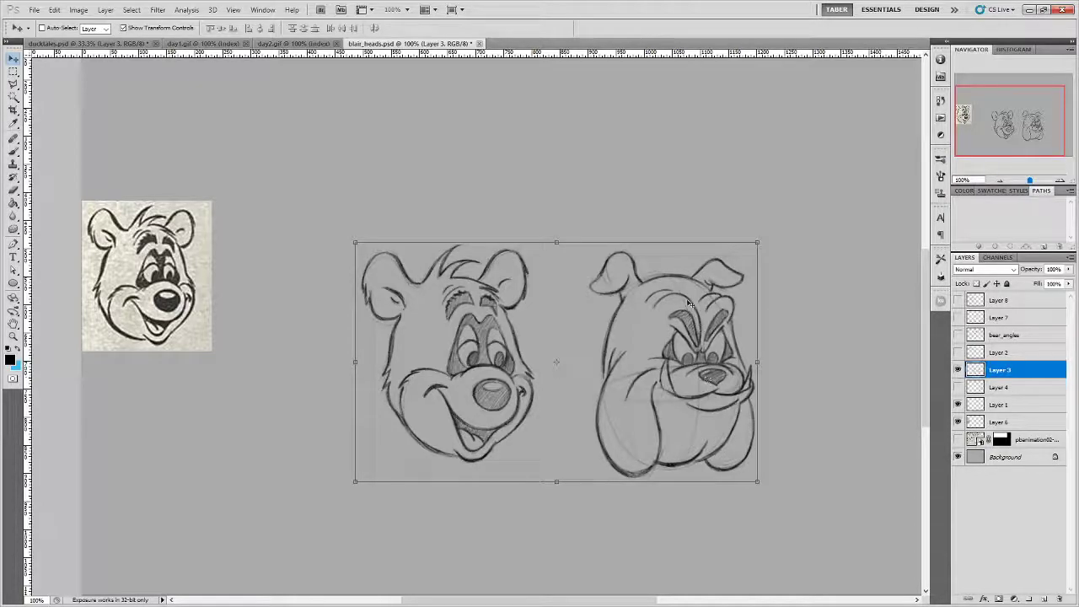
mouse_move(482, 384)
mouse_down()
mouse_move(719, 380)
mouse_move(699, 386)
mouse_up()
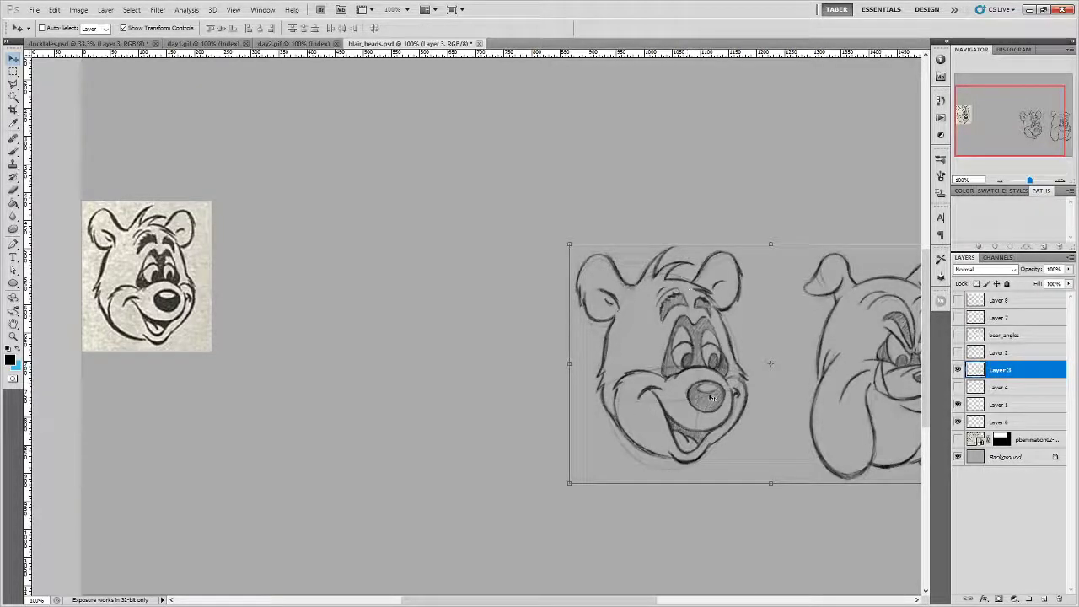
Set Layer 3's heads aside, replace them with Layer 2, and fit its old woman and mustached man in turn over the construction egg.
mouse_move(716, 367)
mouse_down()
mouse_move(290, 454)
mouse_move(305, 477)
mouse_up()
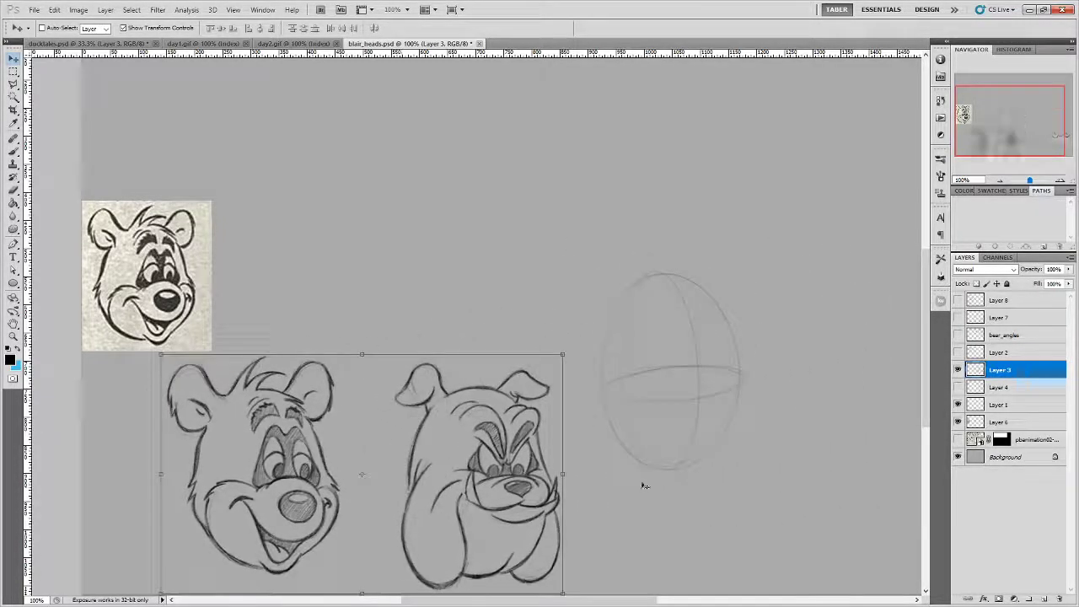
click(958, 369)
click(957, 352)
click(999, 353)
mouse_move(428, 138)
mouse_down()
mouse_move(477, 254)
mouse_move(649, 349)
mouse_up()
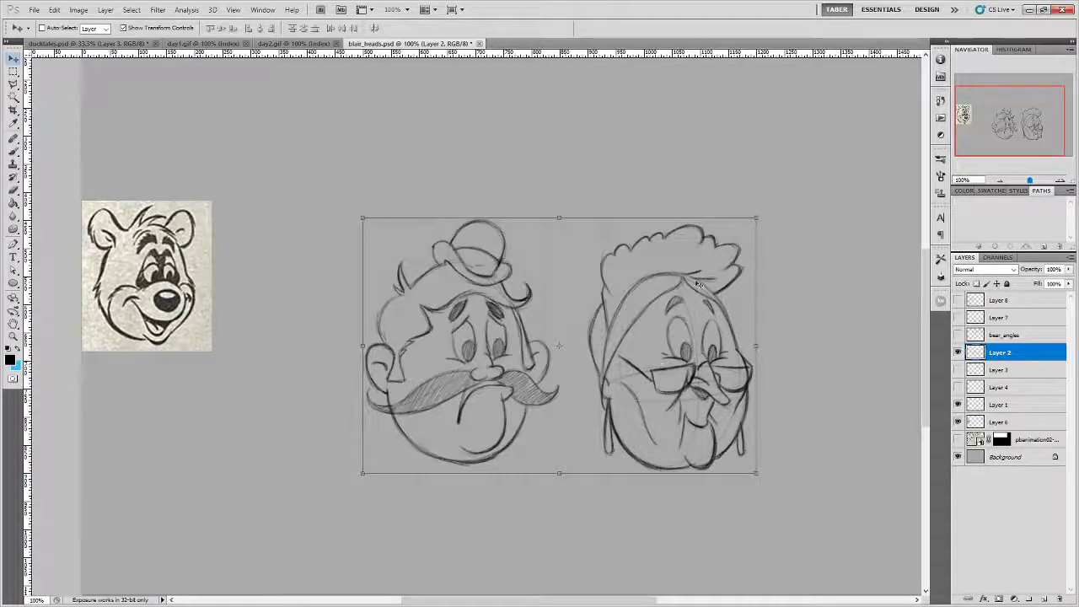
drag(446, 365, 669, 370)
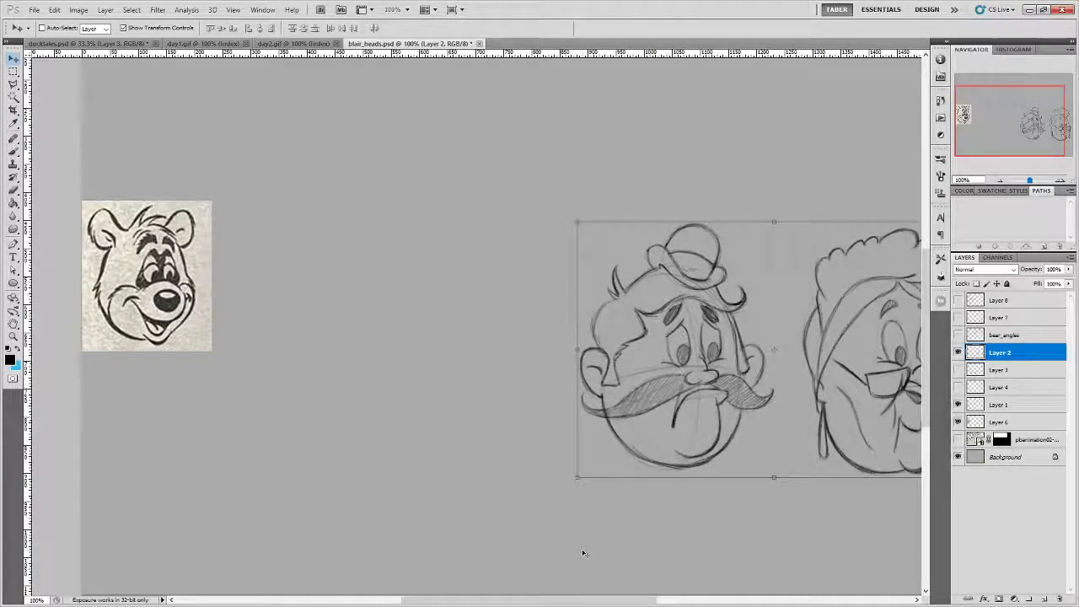
Move Layer 2's heads off the construction egg, show Layer 3 and Layer 4, and fit Layer 4's elephant head over the egg.
mouse_move(736, 389)
mouse_down()
mouse_move(405, 262)
mouse_move(323, 260)
mouse_up()
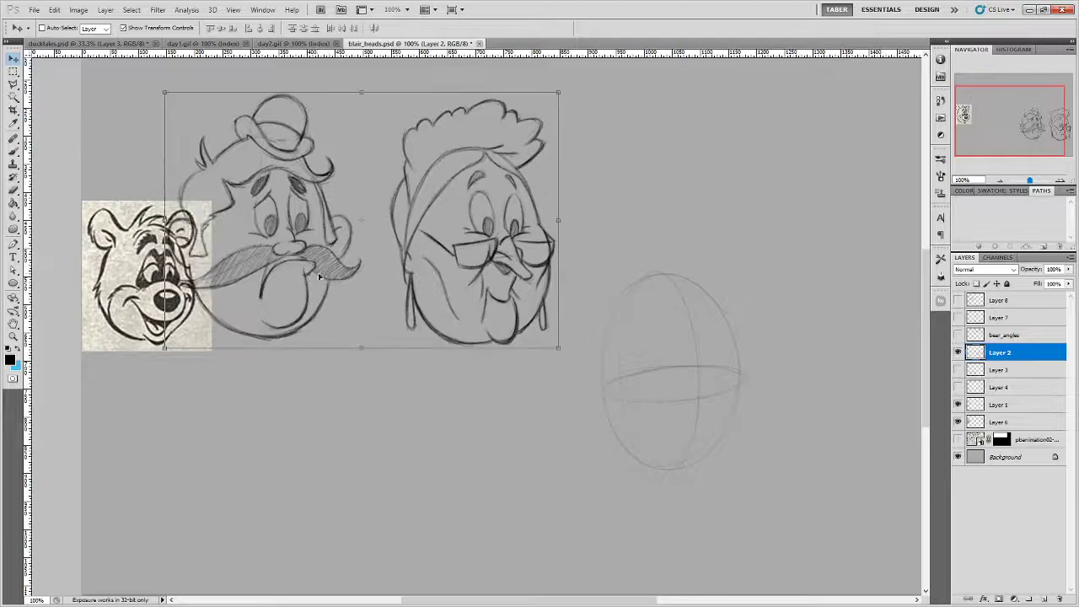
click(958, 371)
click(957, 387)
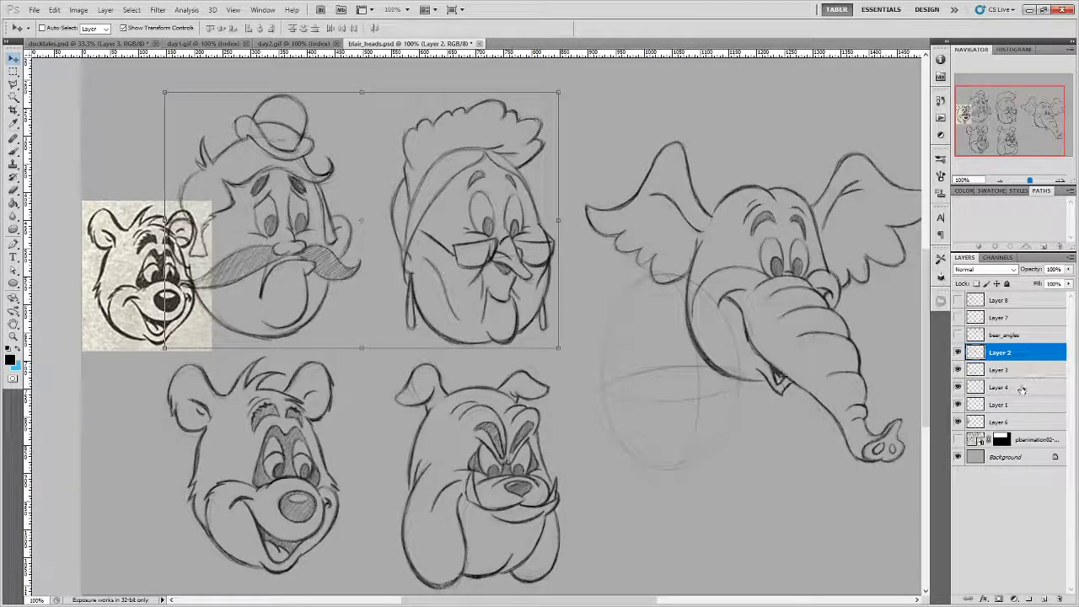
click(1021, 390)
mouse_move(782, 339)
mouse_down()
mouse_move(725, 386)
mouse_move(699, 430)
mouse_move(694, 421)
mouse_up()
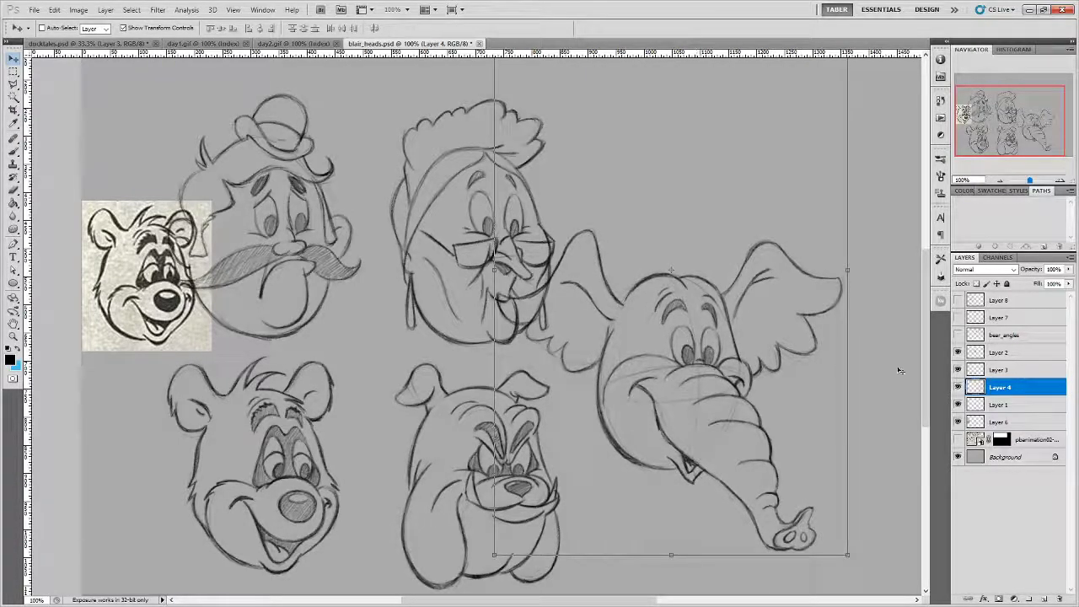
click(957, 386)
click(957, 387)
Hide the character heads and construction egg on Layers 1 to 4, and show bear_angles, Layer 7 and Layer 8 instead.
key(ctrl+minus)
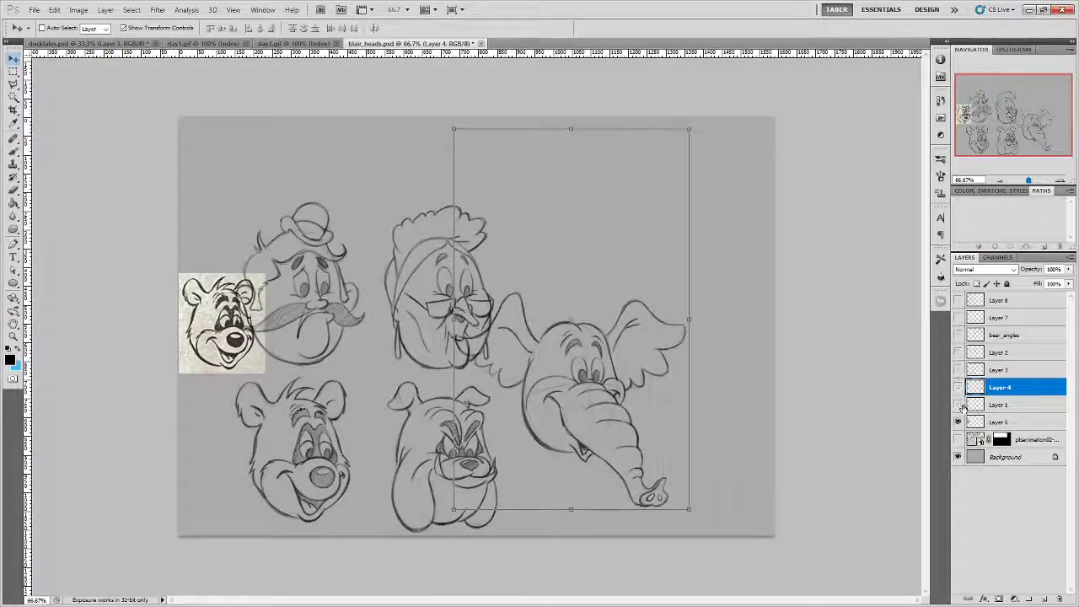
drag(959, 405, 958, 387)
click(957, 369)
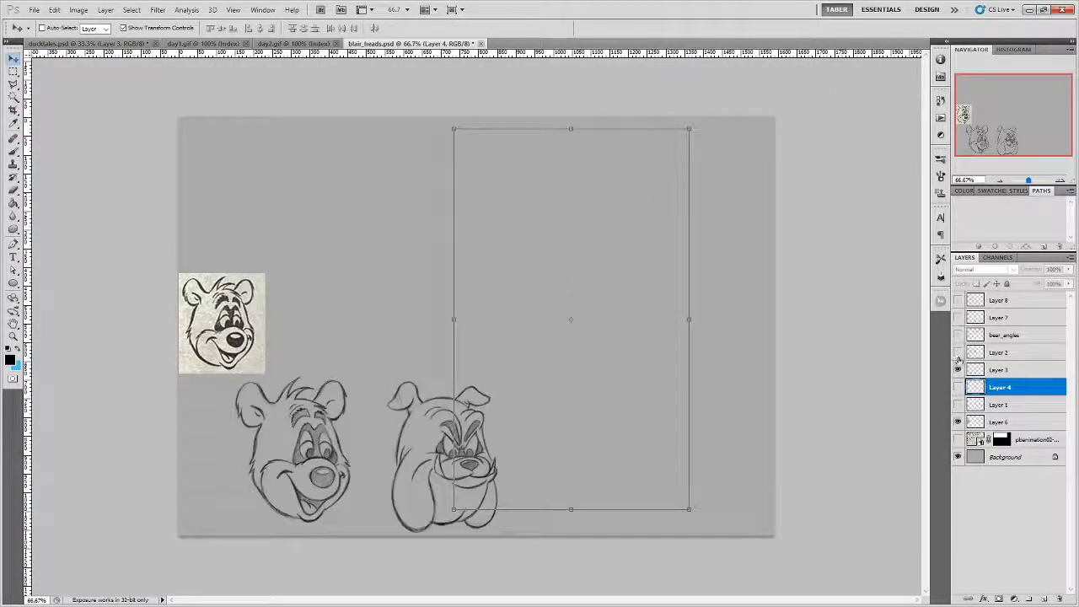
click(958, 369)
click(957, 352)
click(957, 353)
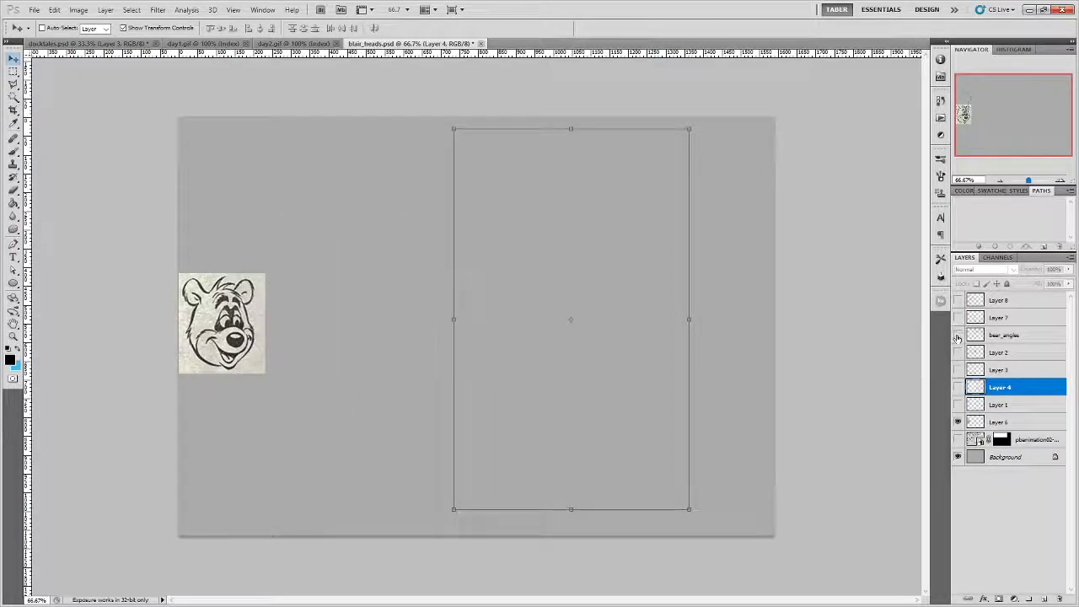
click(957, 335)
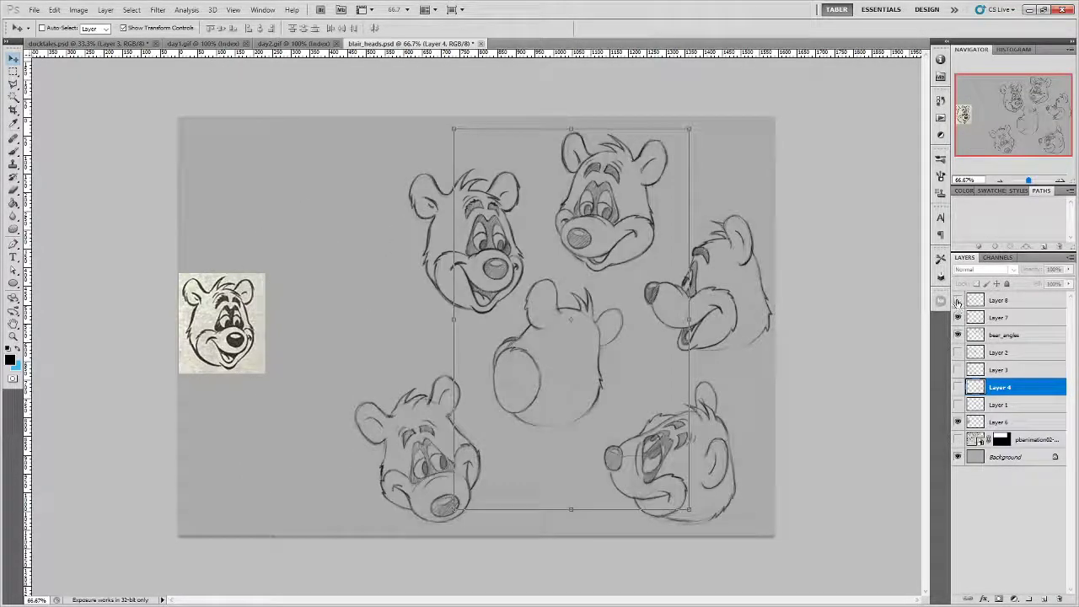
click(958, 301)
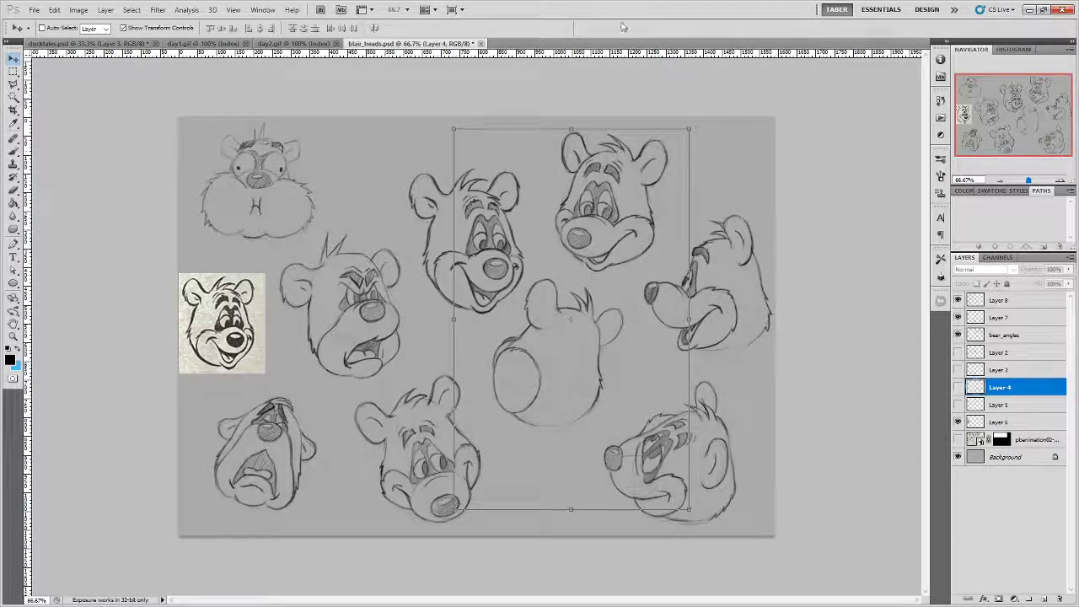
Deselect the layers and look over the whole sheet of bear heads, comparing their angles and expressions with the bear reference.
click(978, 497)
key(ctrl+plus)
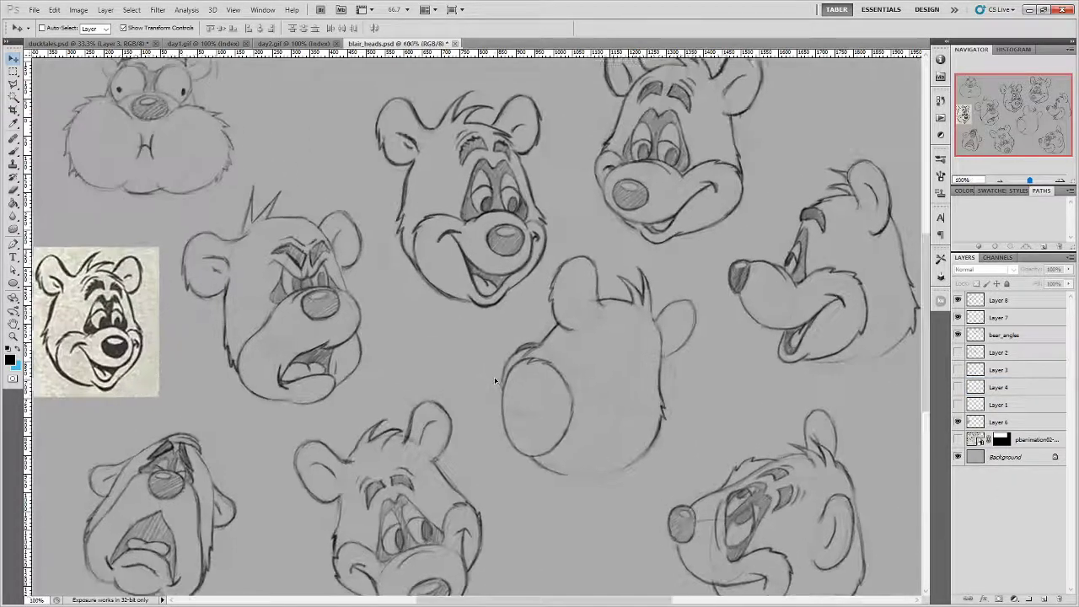
drag(380, 330, 508, 318)
drag(567, 410, 302, 302)
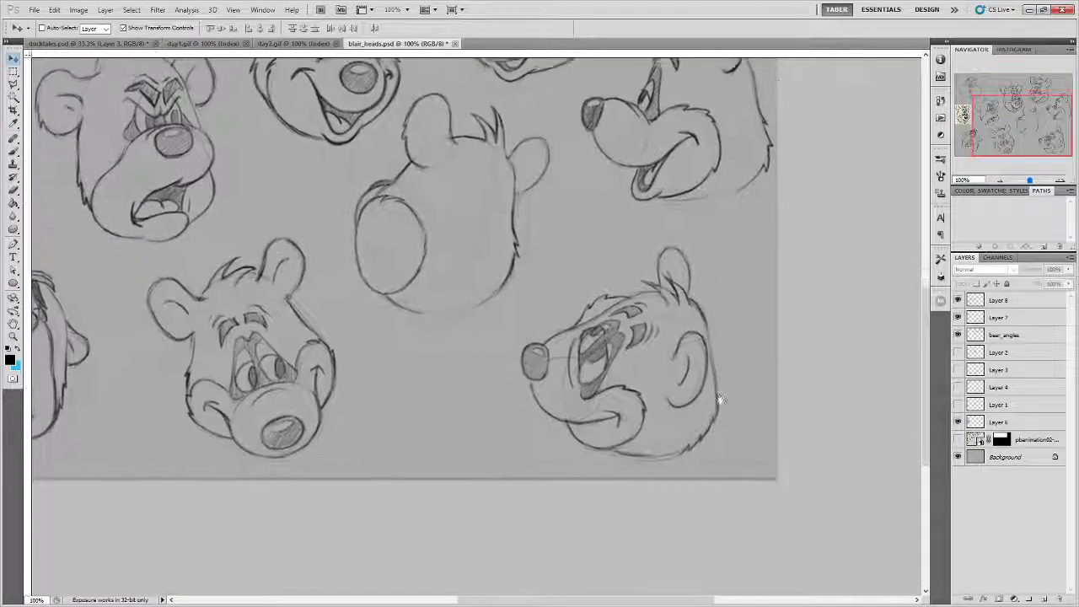
drag(549, 258, 814, 434)
drag(579, 420, 512, 368)
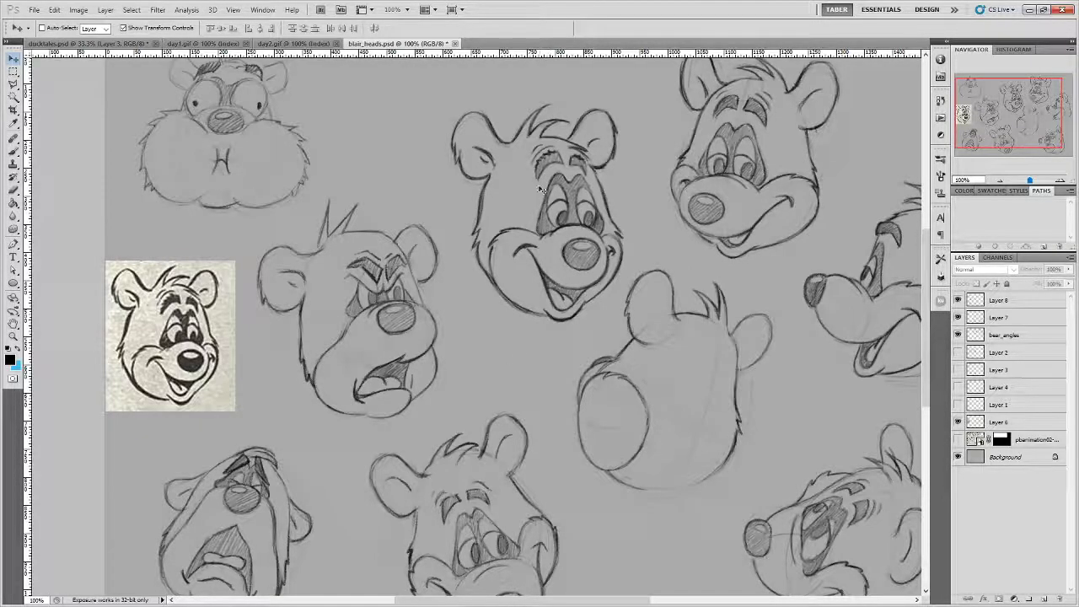
key(ctrl+minus)
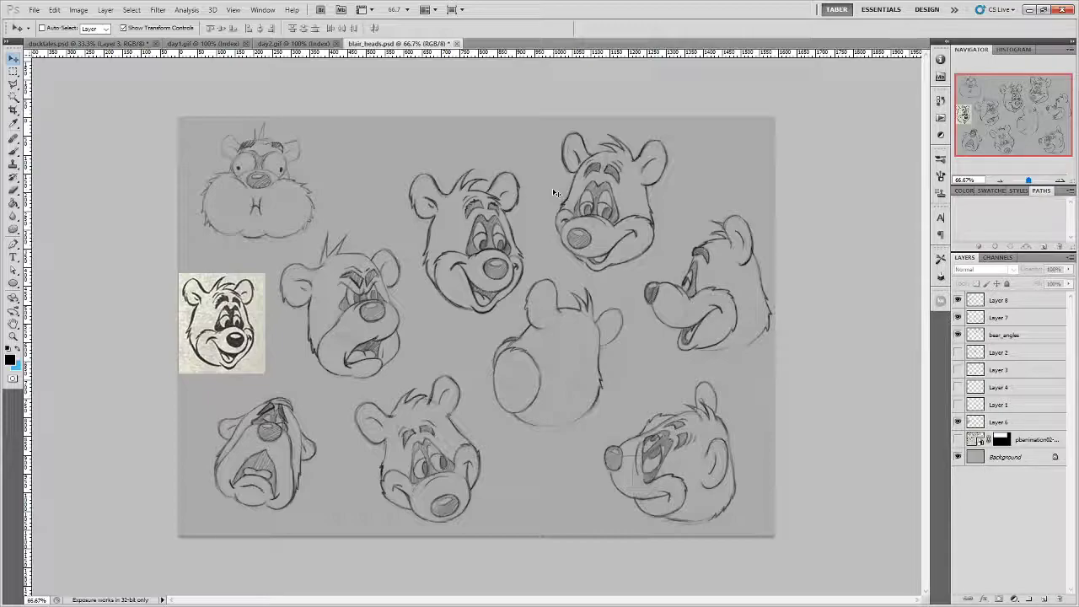
Inspect at 200% how the rear-view, low-angle, profile and three-quarter bear heads are built.
key(ctrl+plus)
key(ctrl+plus)
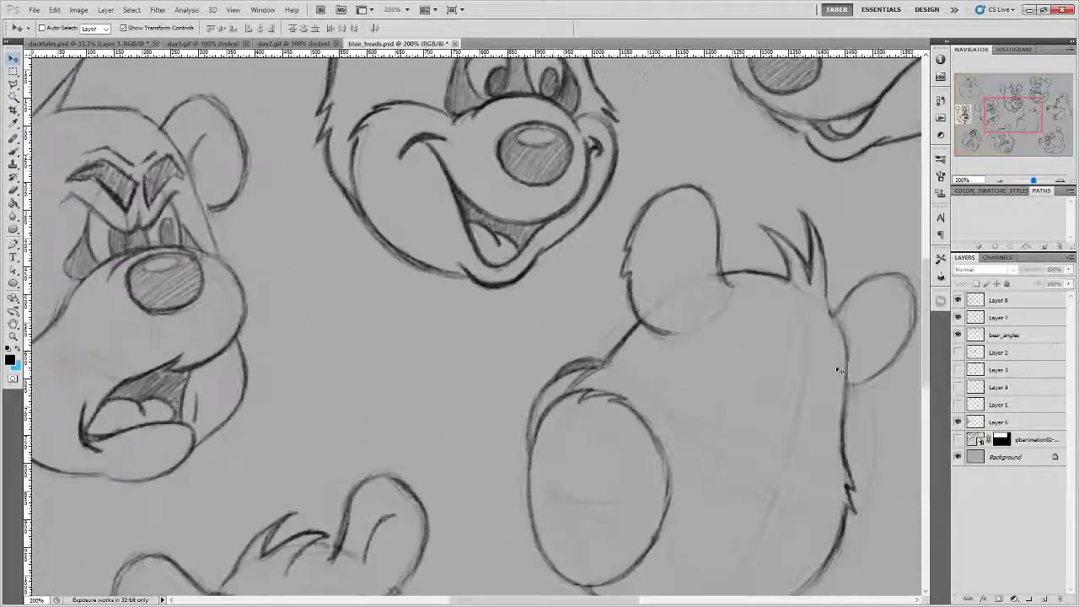
drag(825, 430, 456, 193)
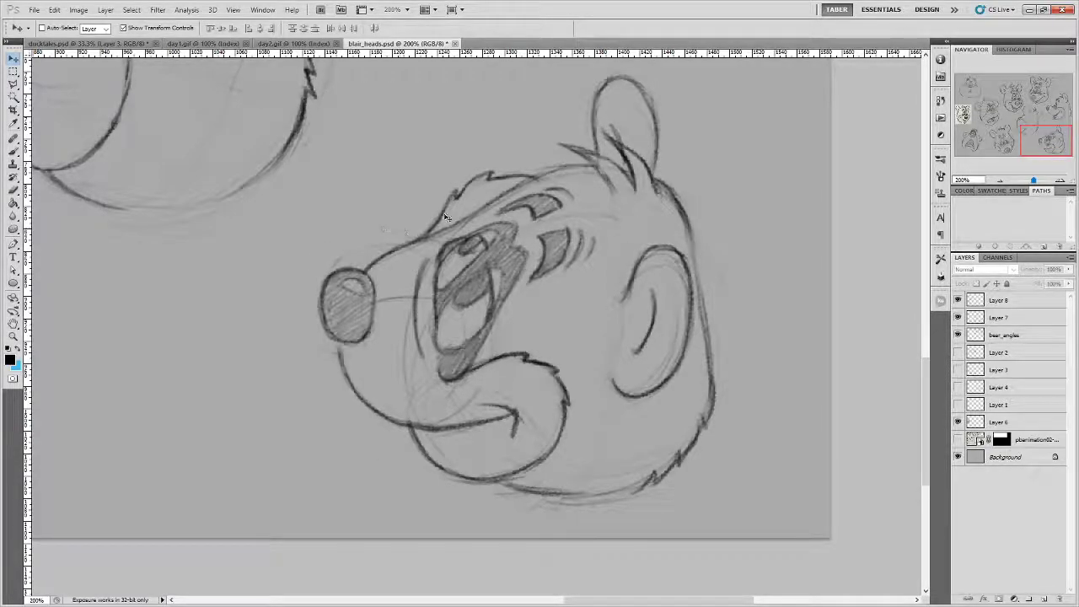
drag(328, 174, 526, 419)
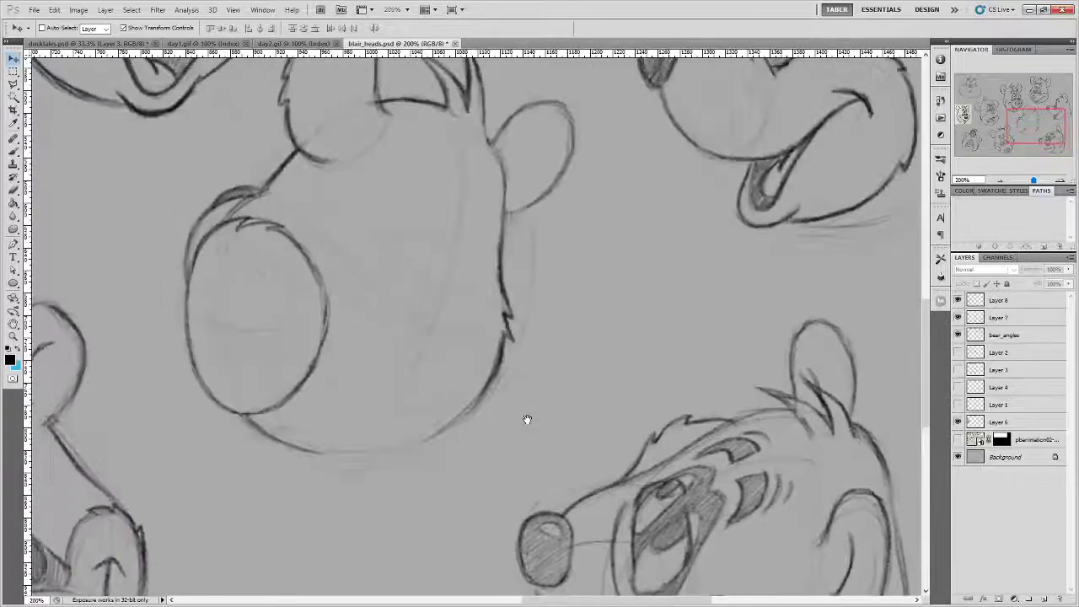
drag(662, 289, 540, 61)
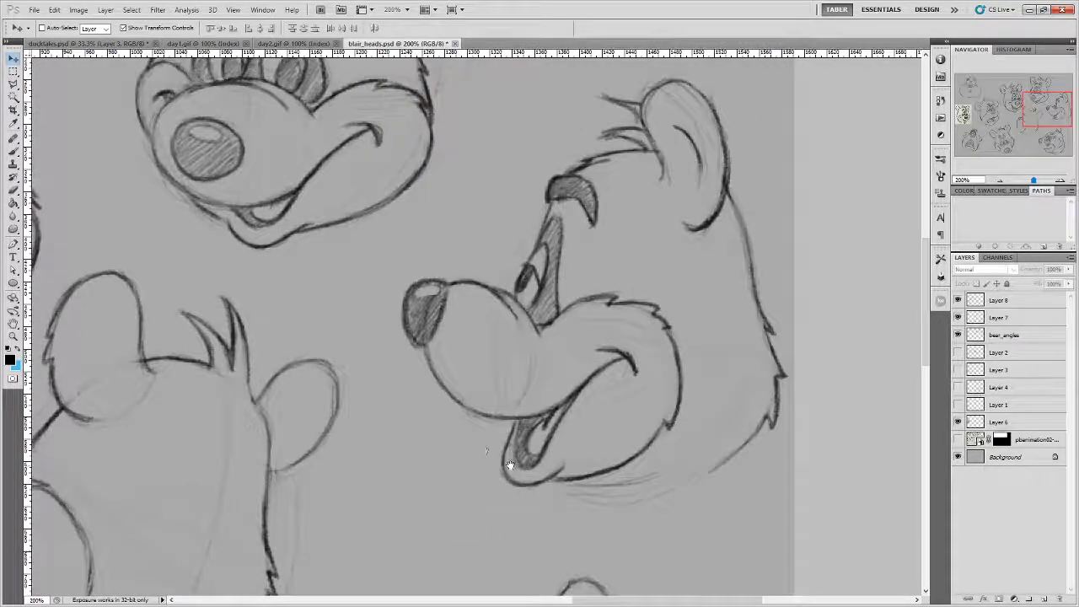
drag(510, 466, 433, 434)
drag(267, 183, 478, 450)
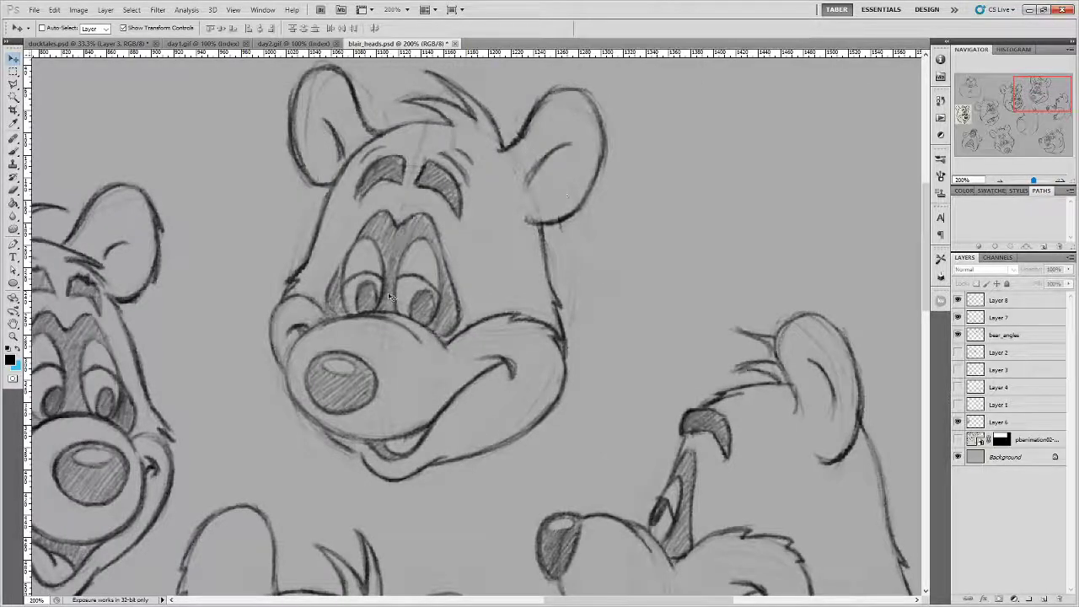
Review the exaggerated bear expressions beside the reference, including the angry, yawning and puffed-cheek heads.
key(ctrl+minus)
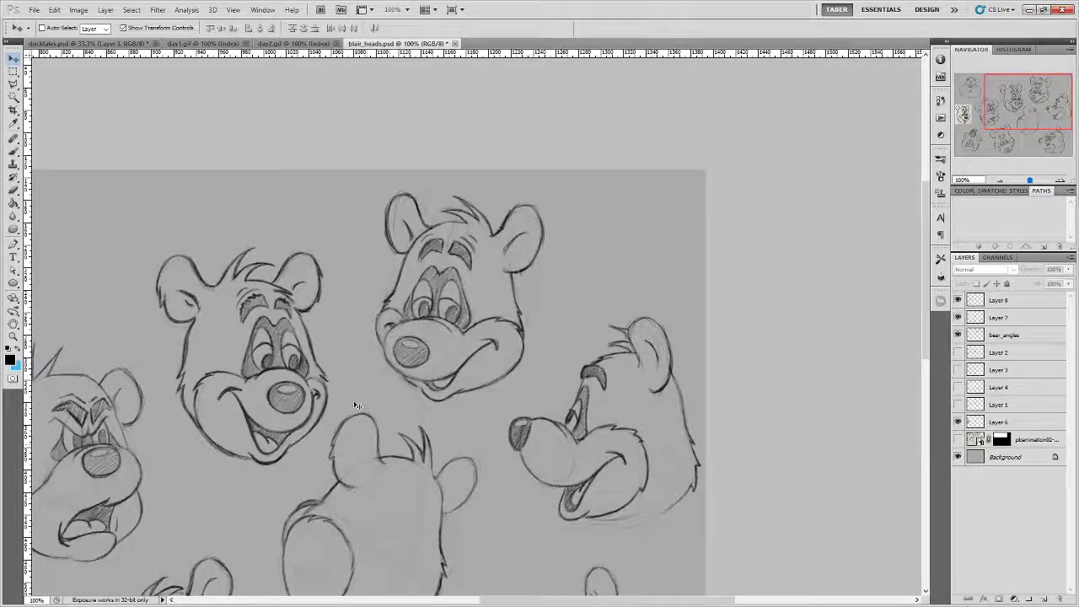
mouse_move(387, 388)
mouse_down()
mouse_move(597, 315)
mouse_move(581, 346)
mouse_up()
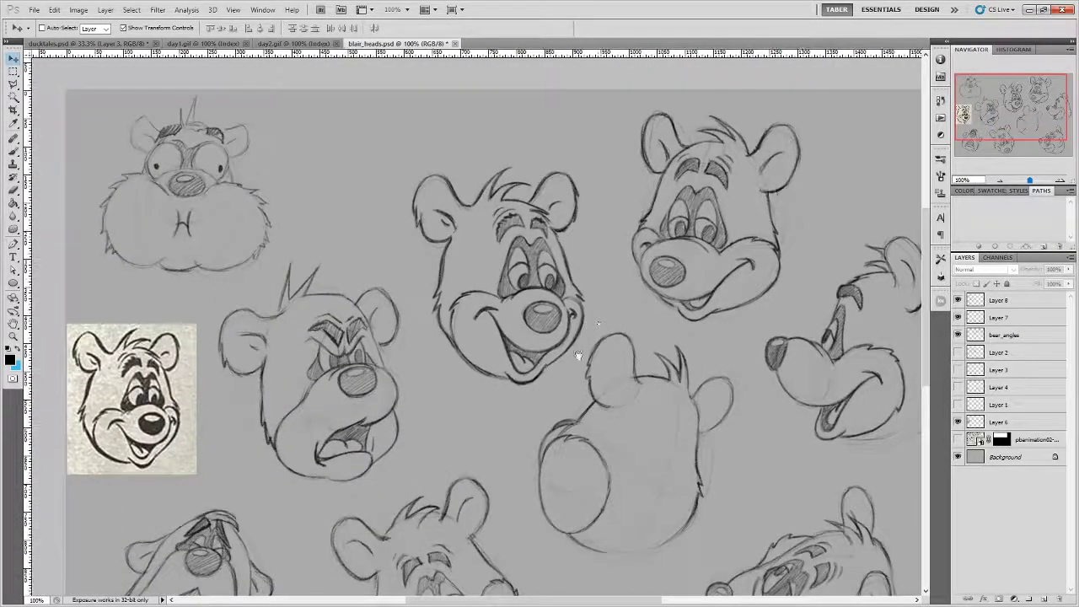
drag(509, 434, 506, 297)
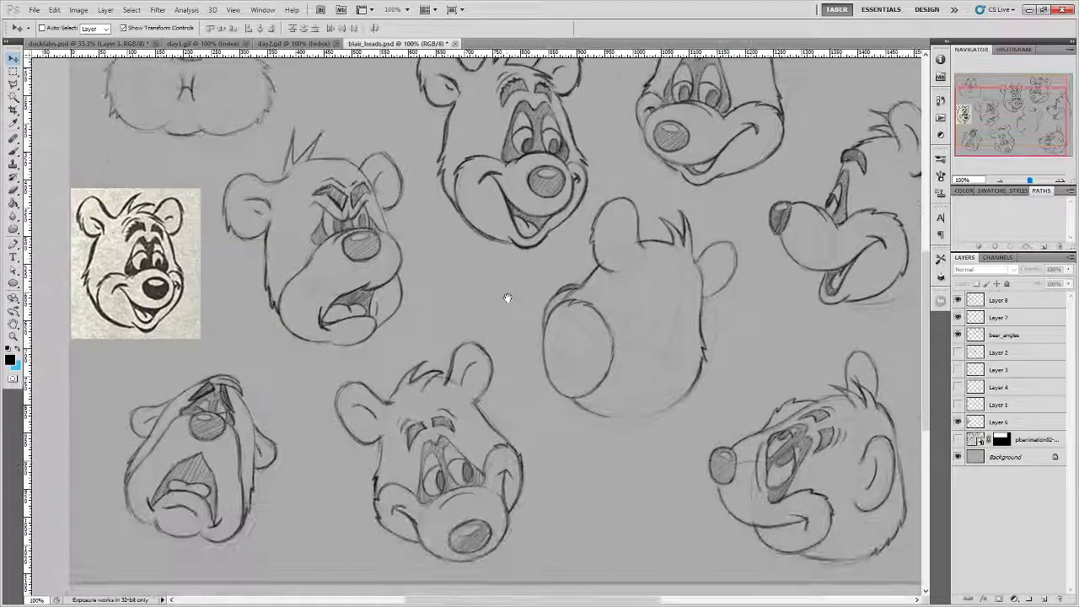
mouse_move(462, 379)
mouse_down()
mouse_move(547, 279)
mouse_move(576, 522)
mouse_up()
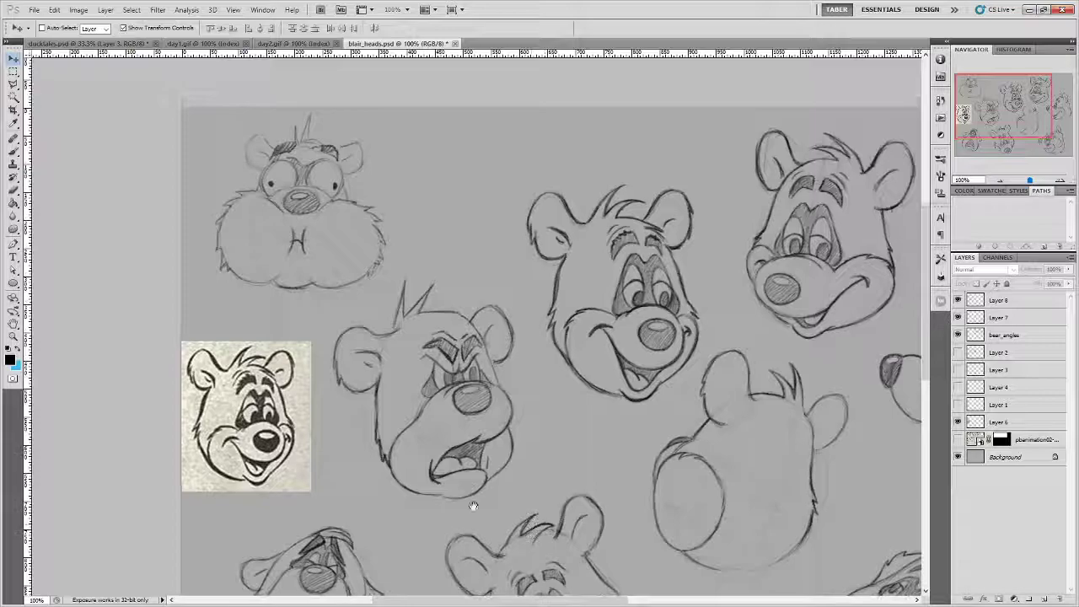
drag(506, 514, 299, 482)
key(ctrl+minus)
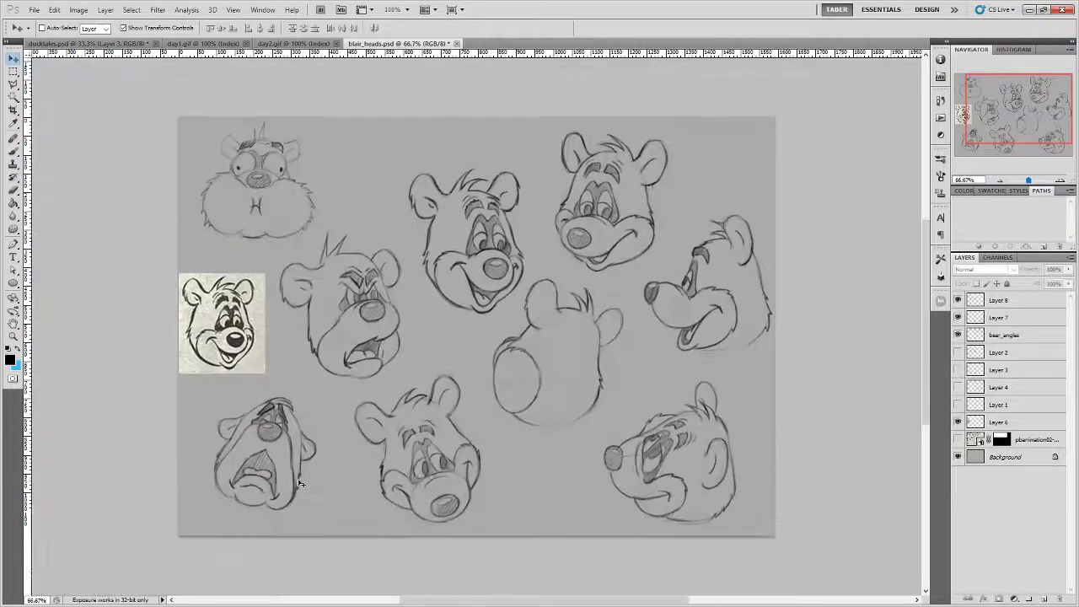
Close day1.gif, day2.gif and blair_heads.psd without saving changes, leaving ducktales.psd open.
click(210, 44)
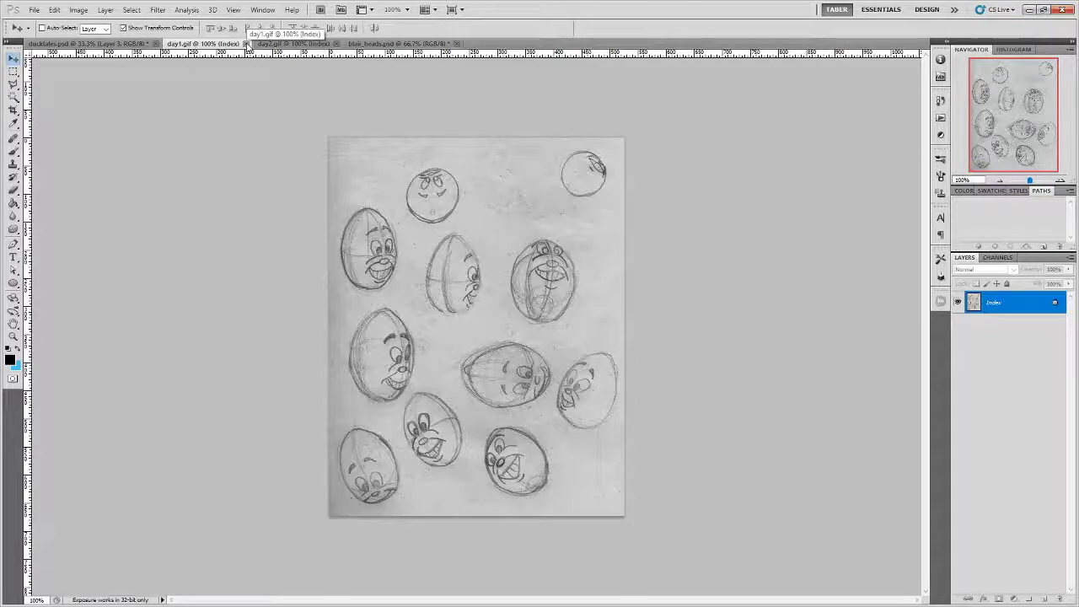
click(245, 43)
click(246, 44)
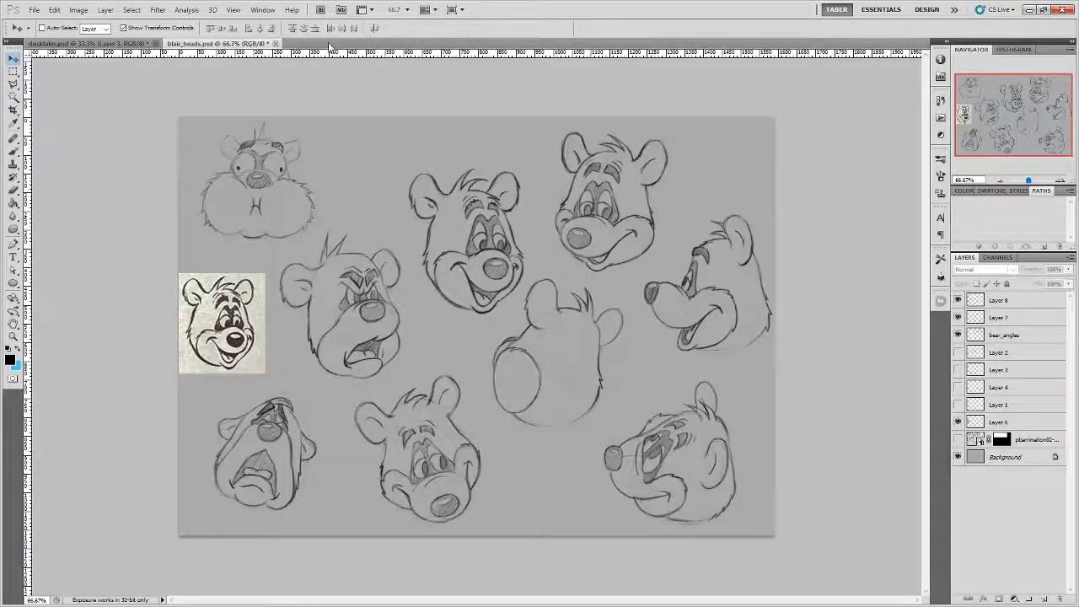
click(274, 43)
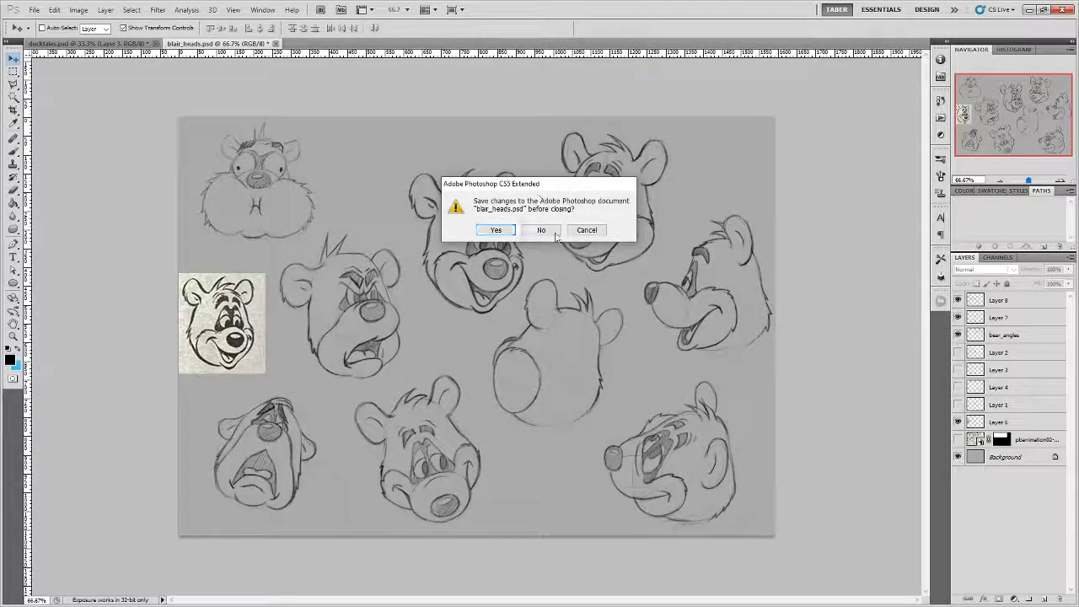
click(541, 230)
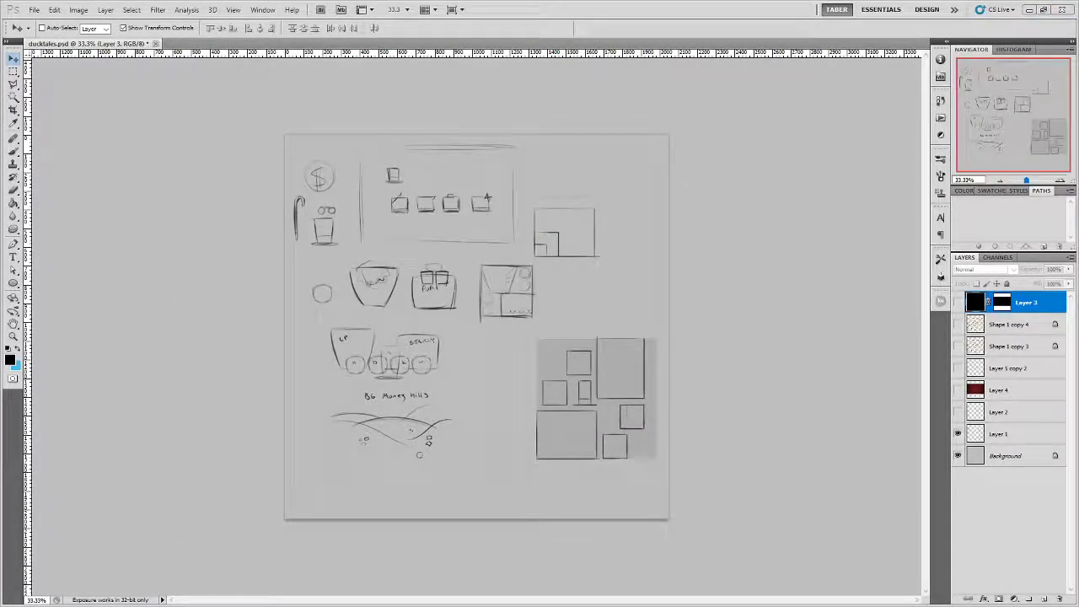
Switch to the browser and read the HW02: Pure Design assignment from its summary through the example images and closing note.
key(alt+Tab)
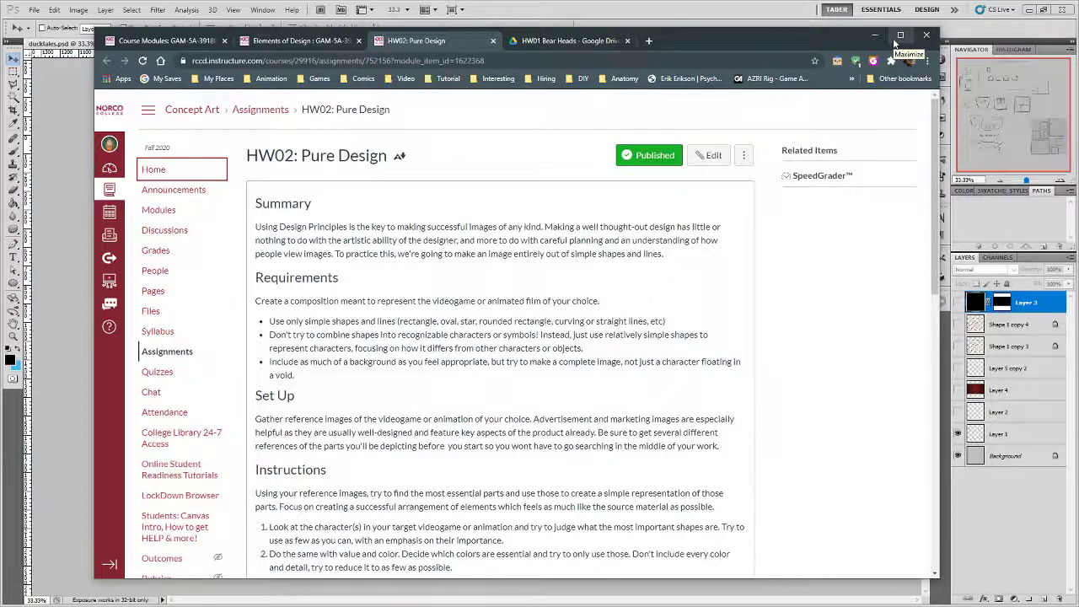
drag(777, 34, 777, 32)
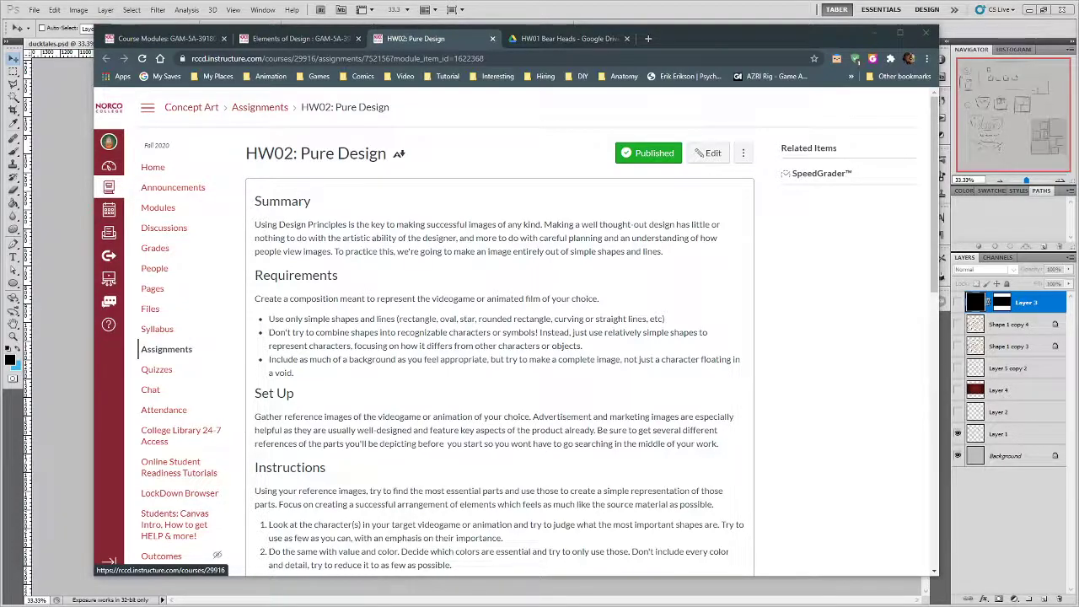
click(433, 187)
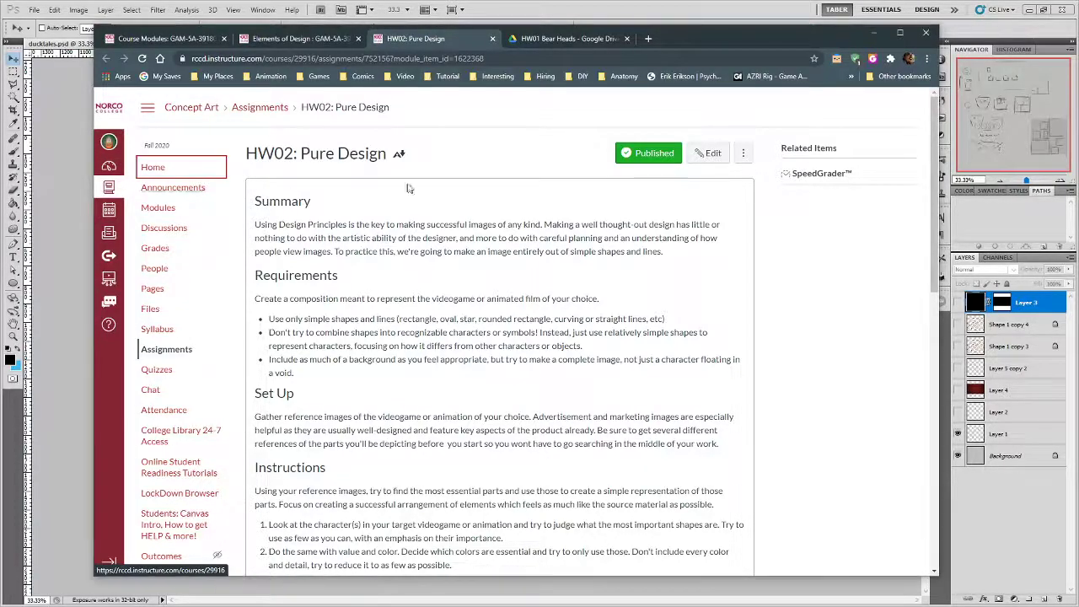
scroll(465, 260, down, 3)
scroll(463, 329, down, 3)
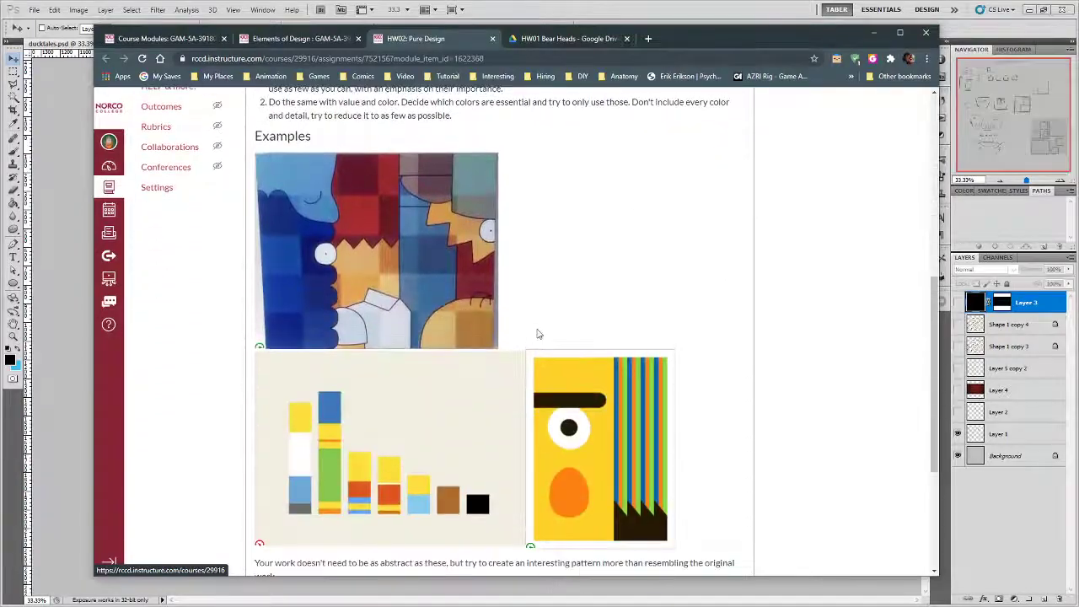
scroll(723, 241, down, 1)
drag(933, 308, 932, 313)
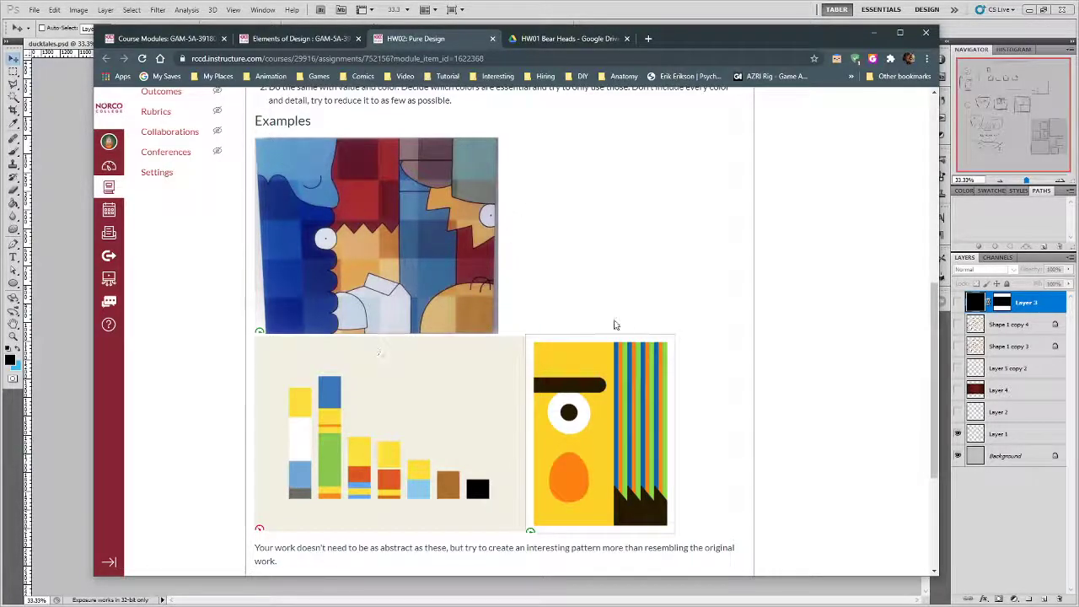
scroll(614, 324, down, 2)
scroll(438, 319, up, 1)
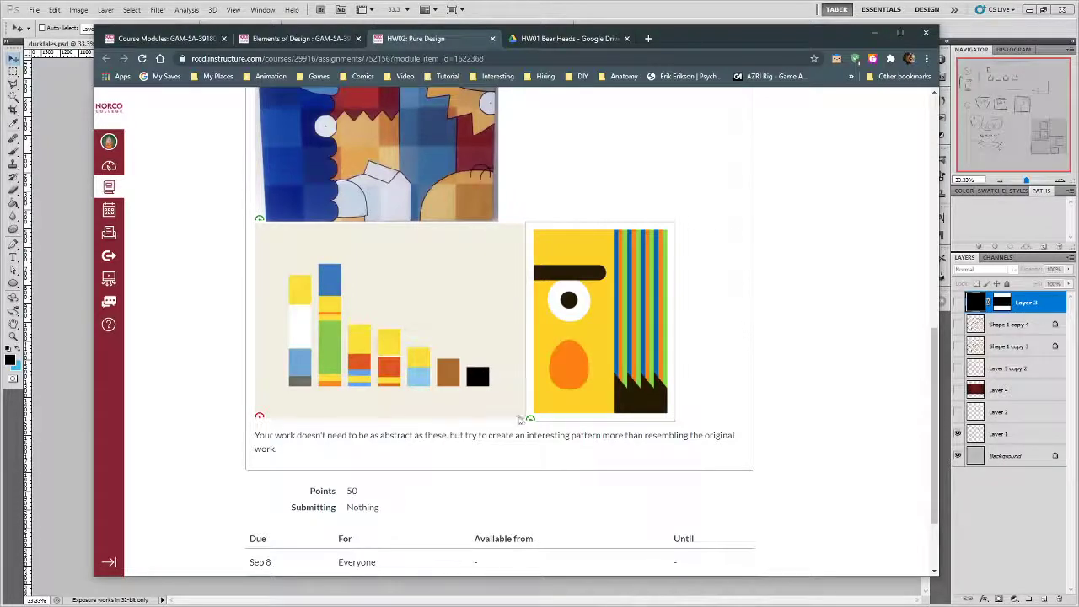
Compare the HW02 example images with the assignment's instructions on reducing characters to essential shapes and colors.
scroll(666, 407, up, 2)
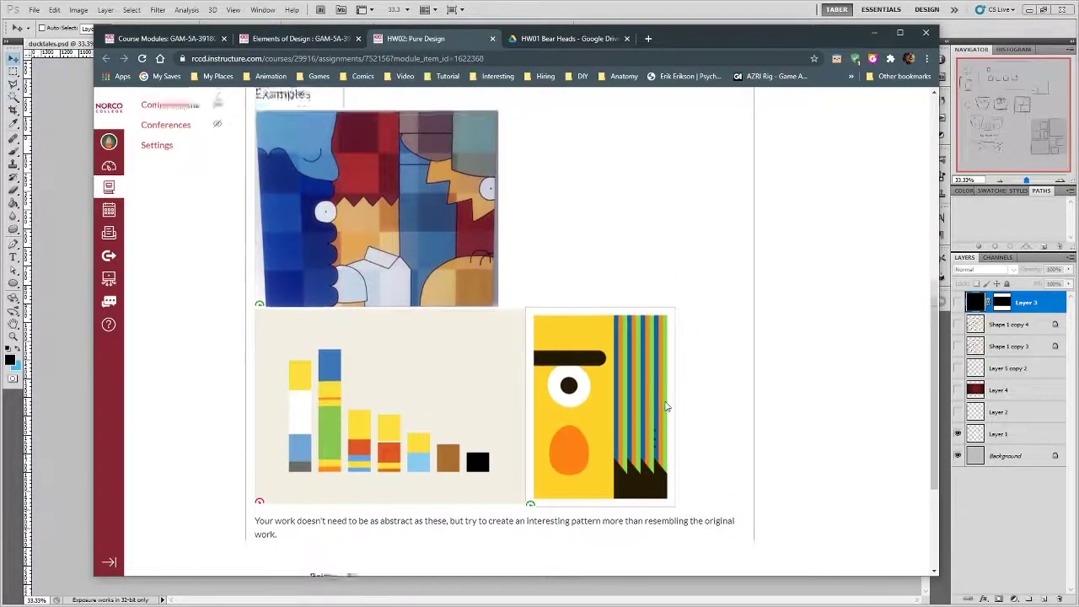
scroll(666, 405, up, 5)
scroll(666, 404, down, 6)
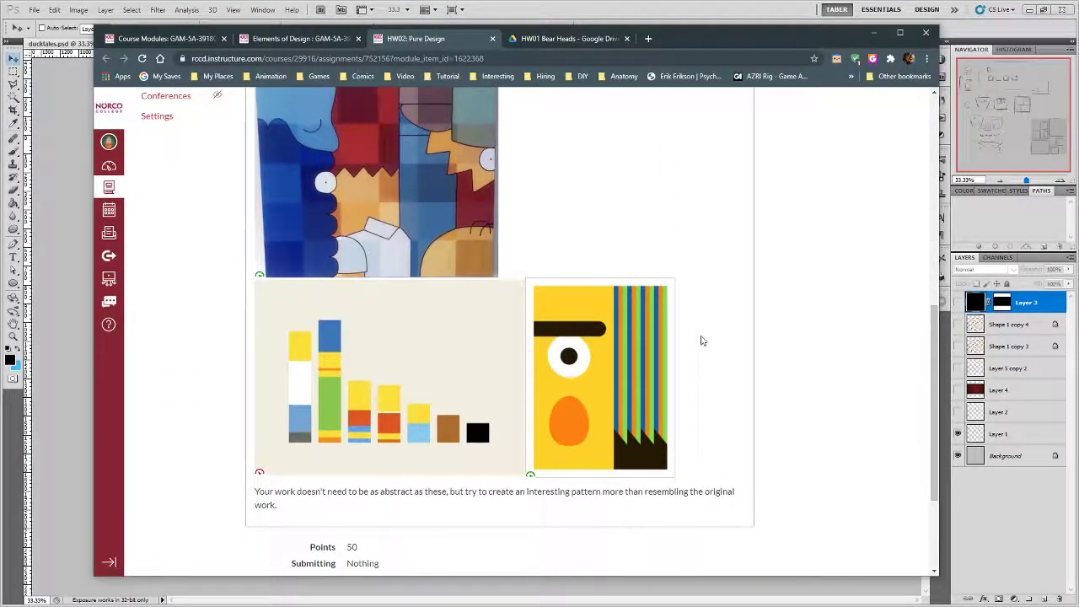
scroll(702, 341, up, 3)
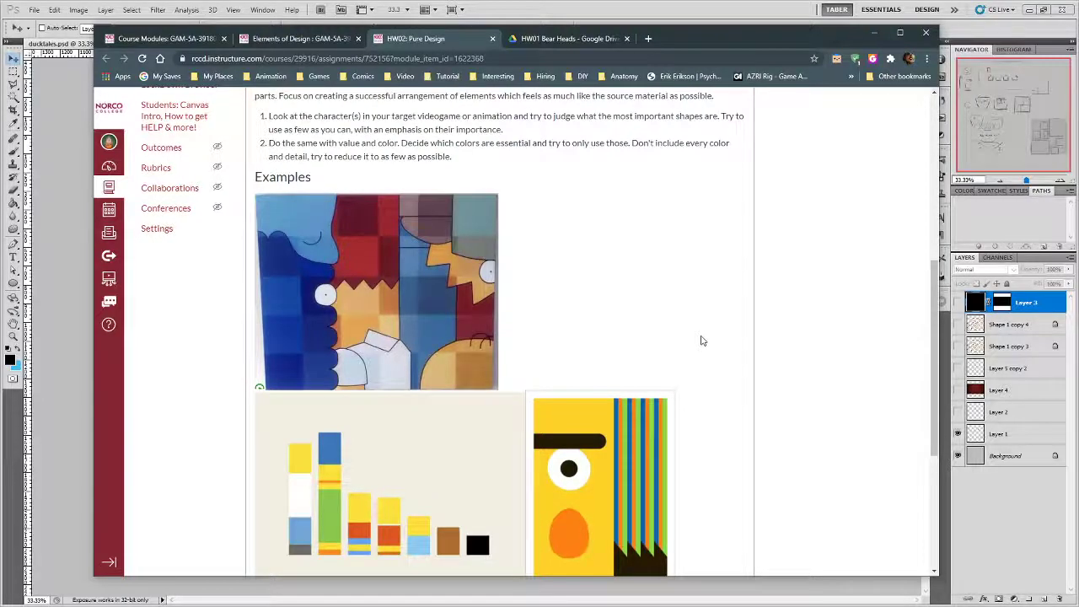
scroll(702, 341, down, 3)
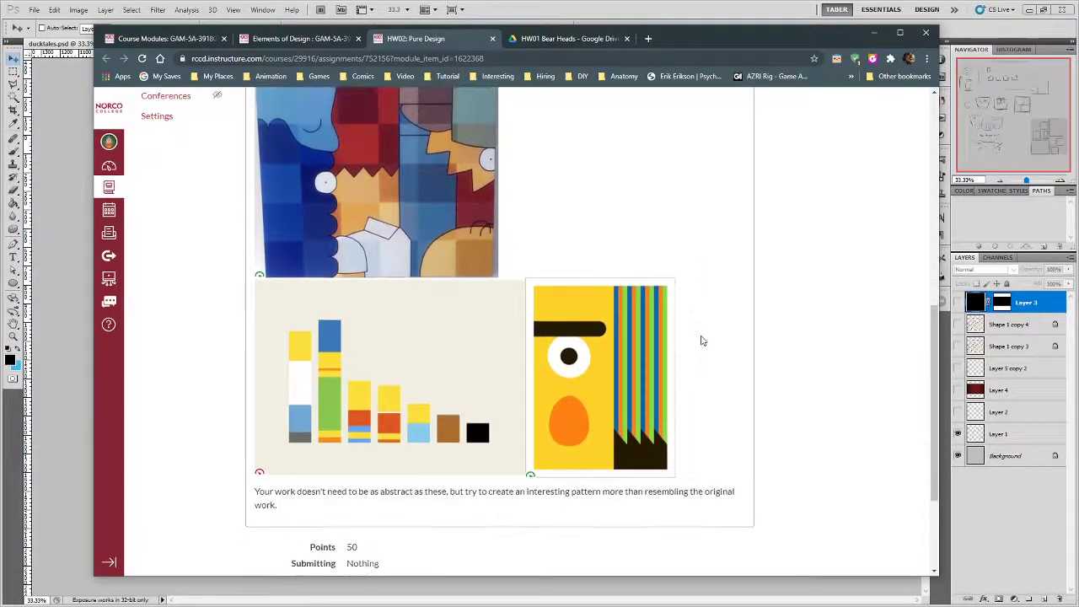
scroll(702, 340, up, 2)
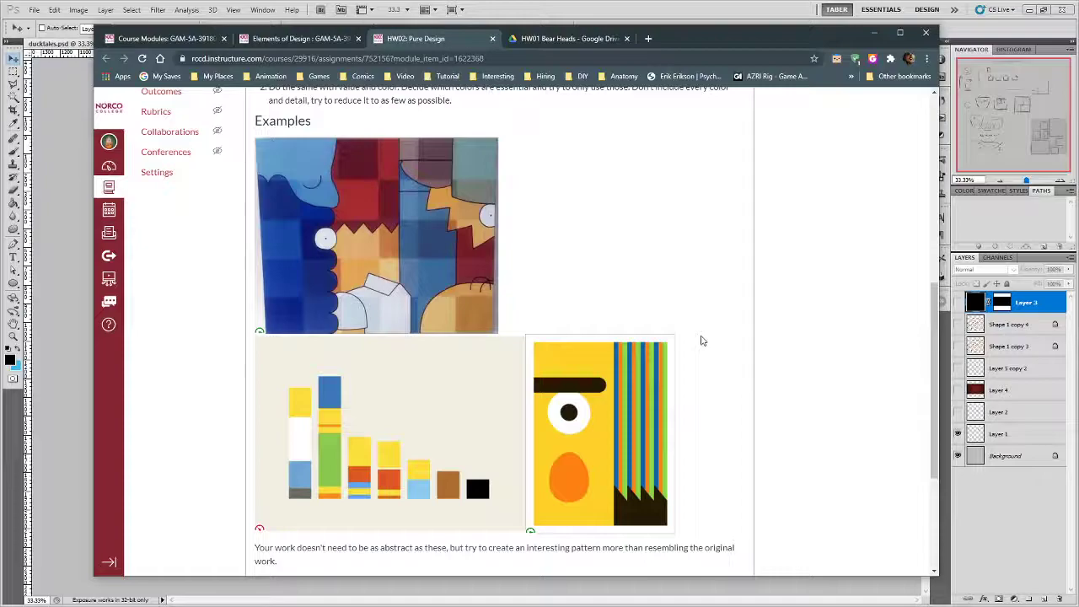
scroll(701, 341, down, 2)
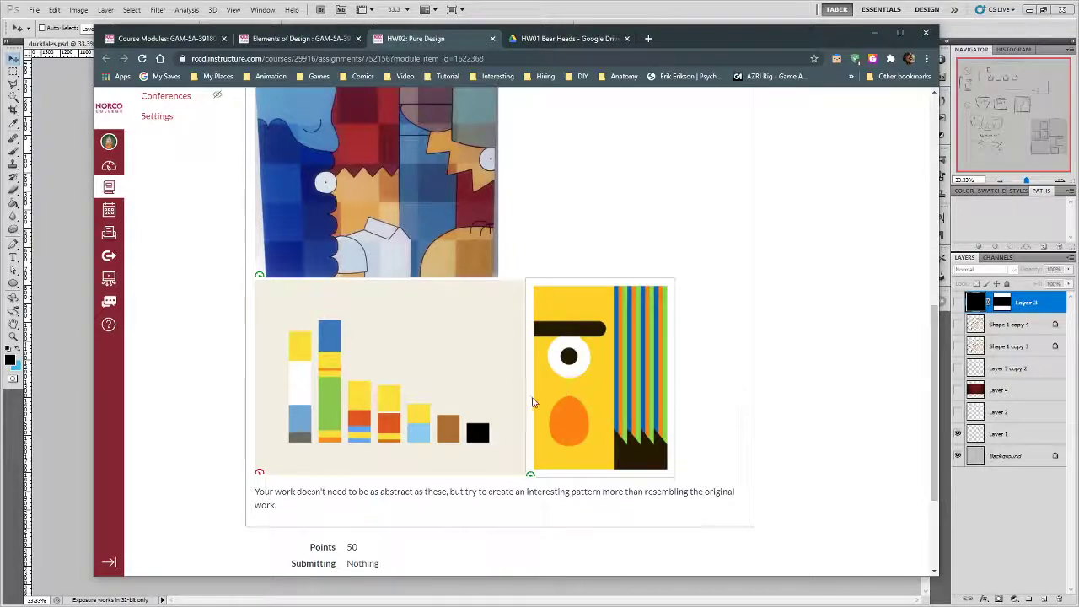
scroll(532, 402, up, 1)
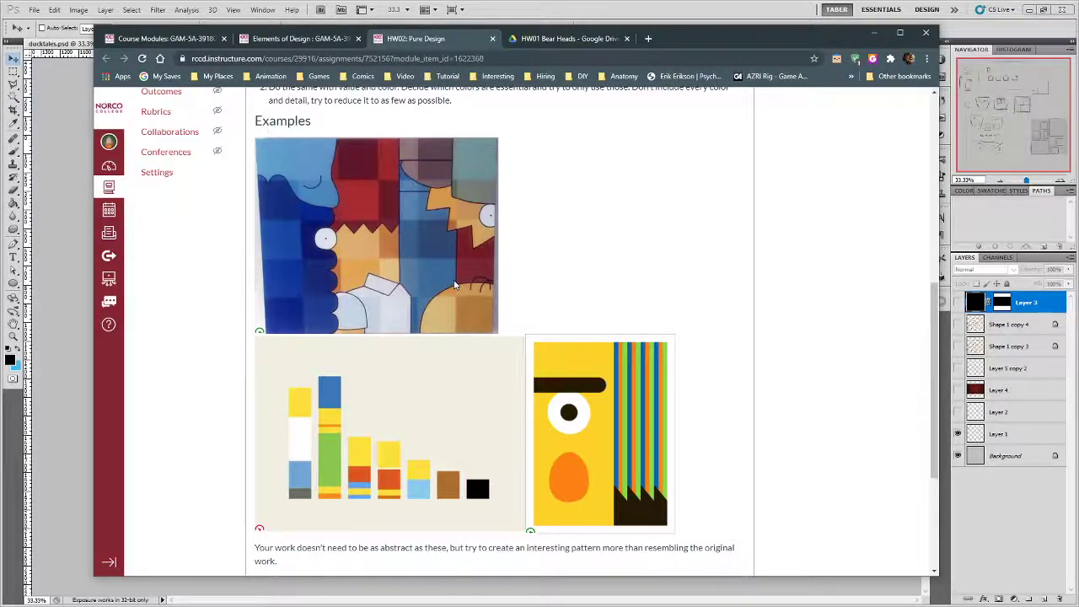
scroll(548, 283, up, 1)
scroll(577, 311, up, 3)
scroll(577, 310, down, 5)
scroll(564, 337, up, 3)
scroll(559, 354, down, 1)
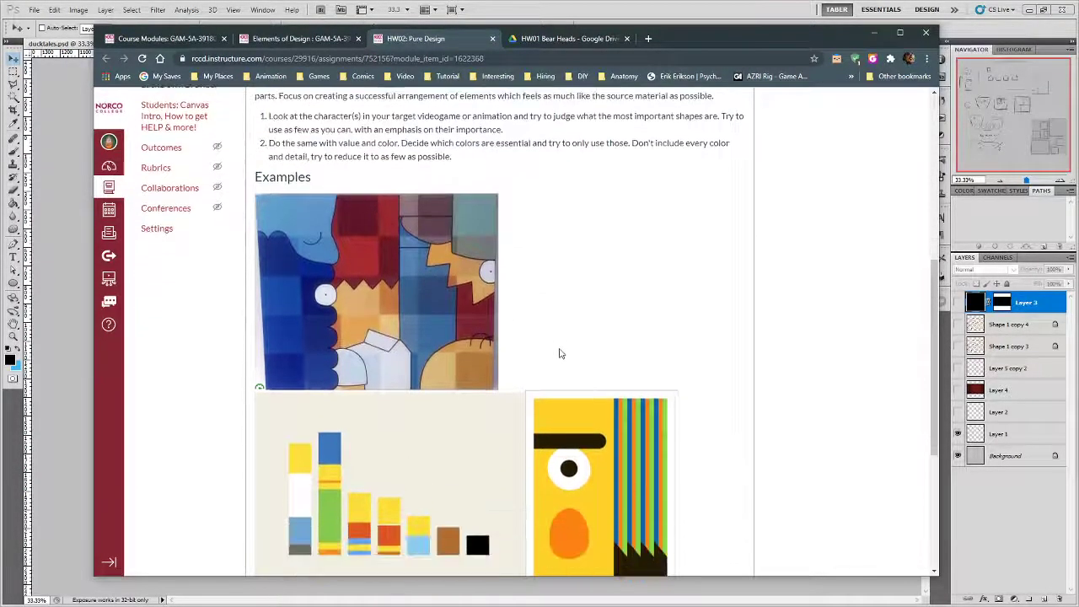
Show the Elements of Design course page in a maximized browser window and examine its elements reference chart.
click(316, 40)
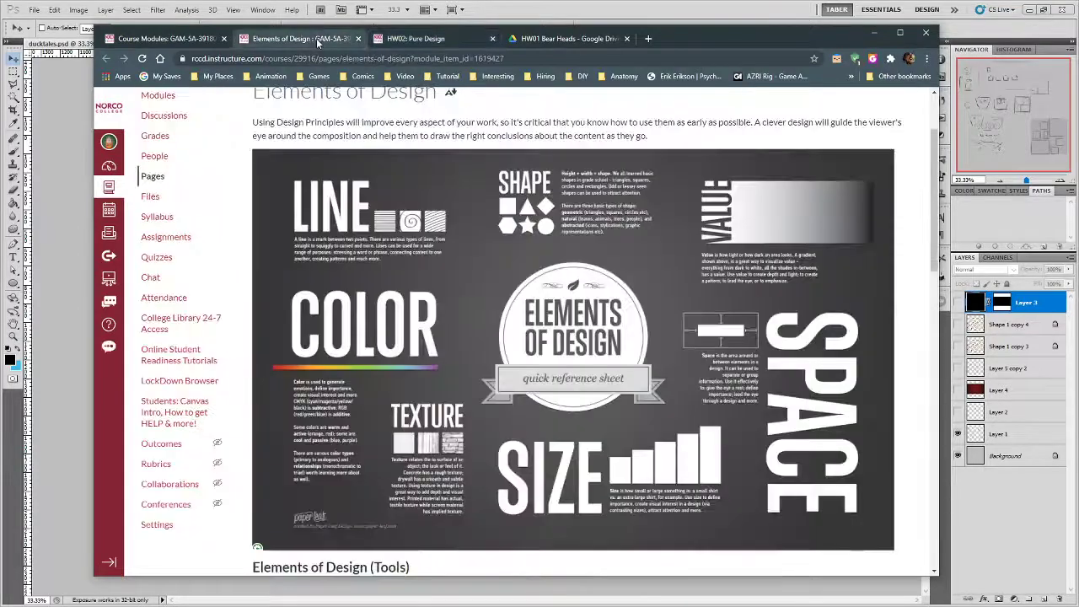
click(901, 34)
scroll(520, 259, up, 2)
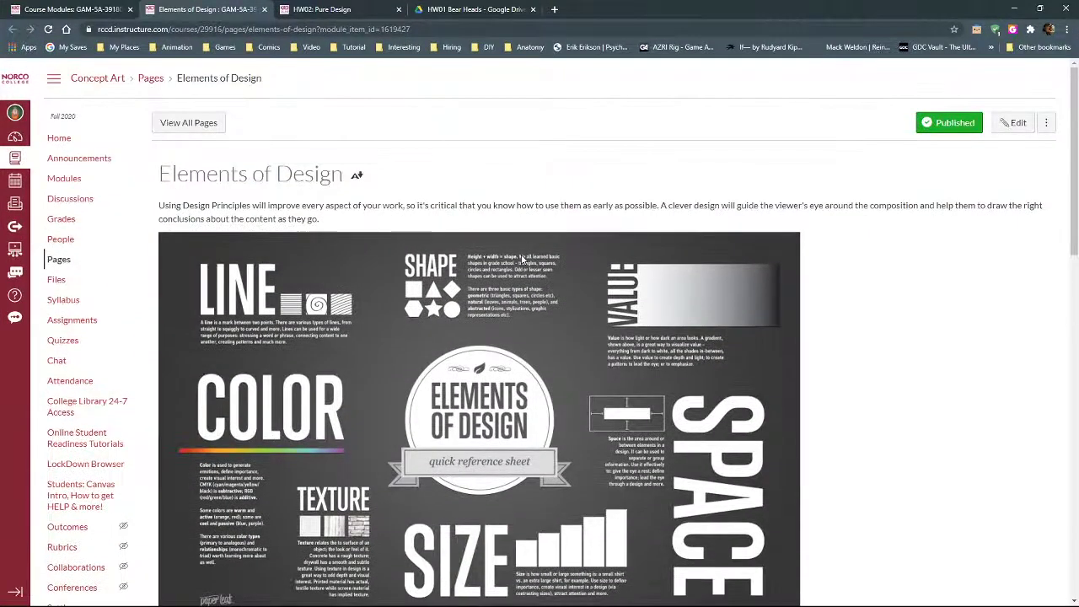
scroll(515, 183, down, 1)
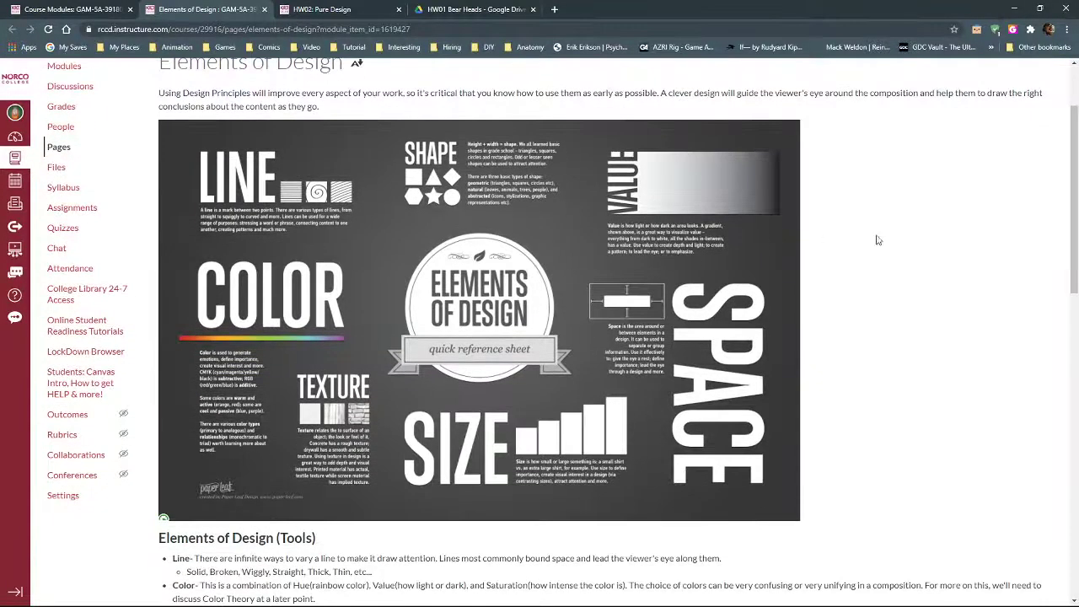
Read through the Elements of Design descriptions and the Principles of Design chart, and go back to the elements chart.
scroll(895, 241, down, 5)
scroll(848, 275, down, 2)
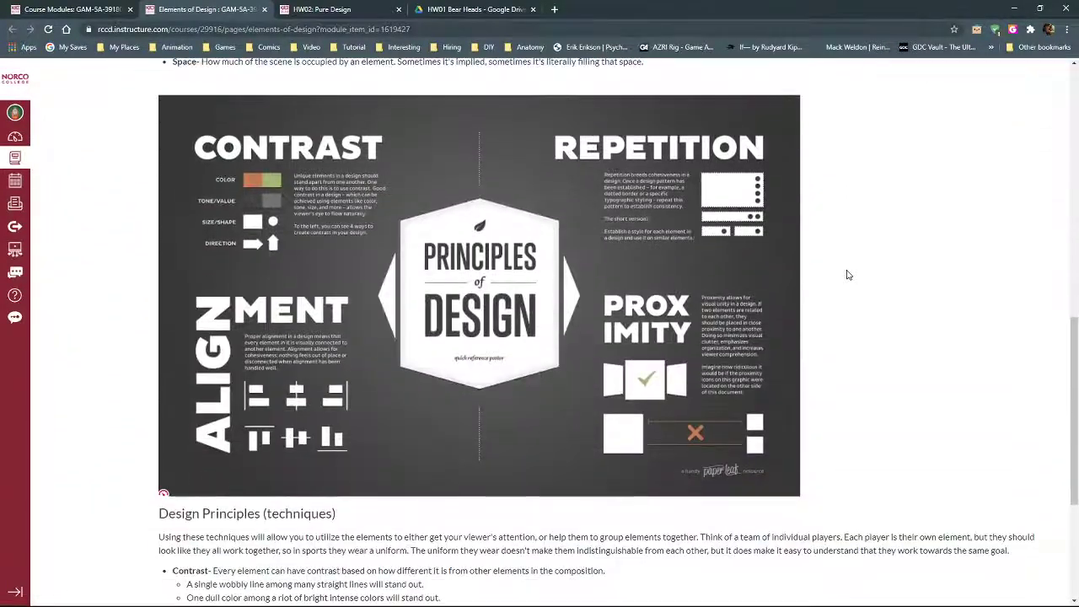
scroll(848, 275, up, 1)
scroll(848, 275, down, 1)
scroll(847, 274, down, 2)
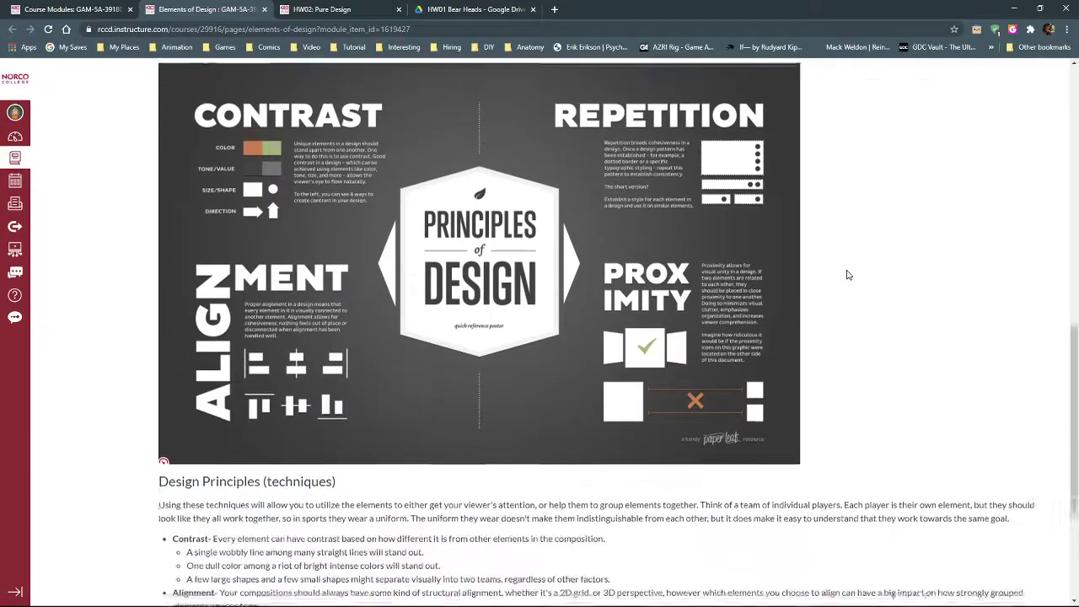
scroll(847, 275, down, 2)
scroll(848, 275, up, 10)
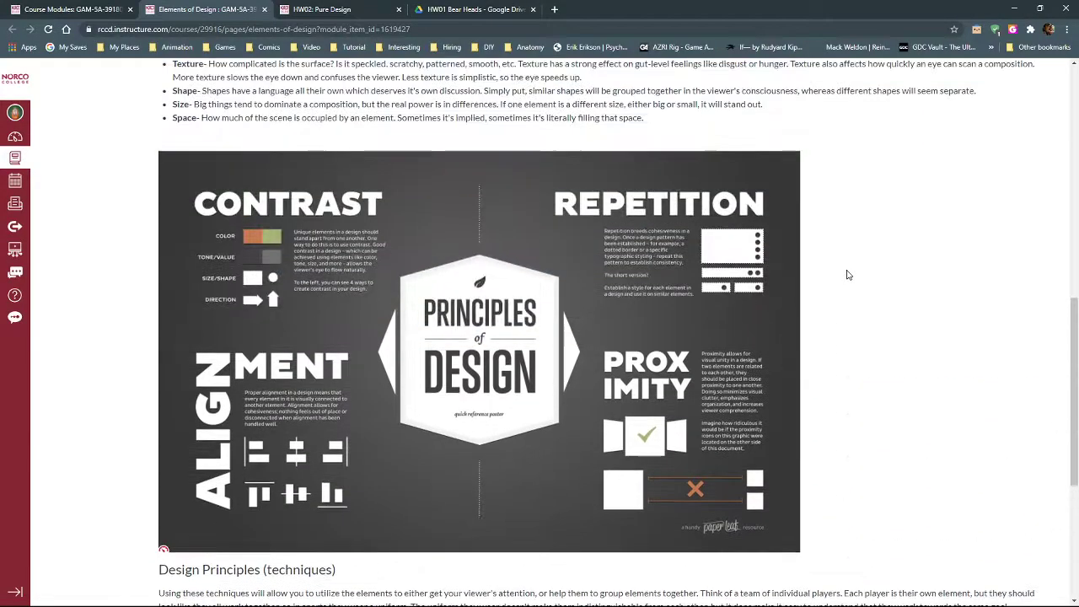
scroll(848, 275, down, 2)
scroll(848, 274, up, 1)
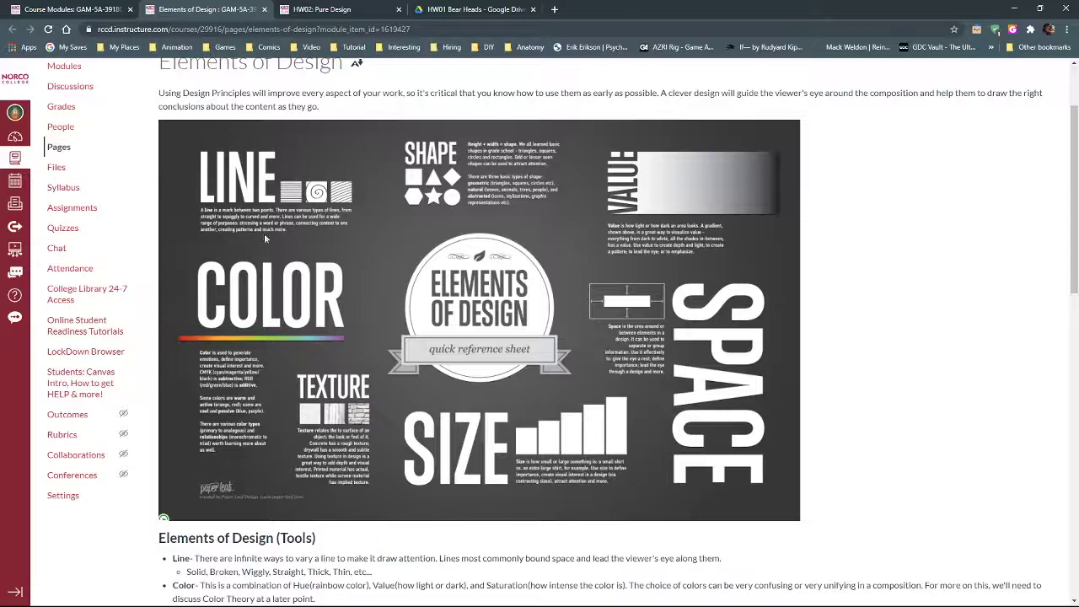
scroll(383, 364, down, 2)
scroll(371, 382, up, 3)
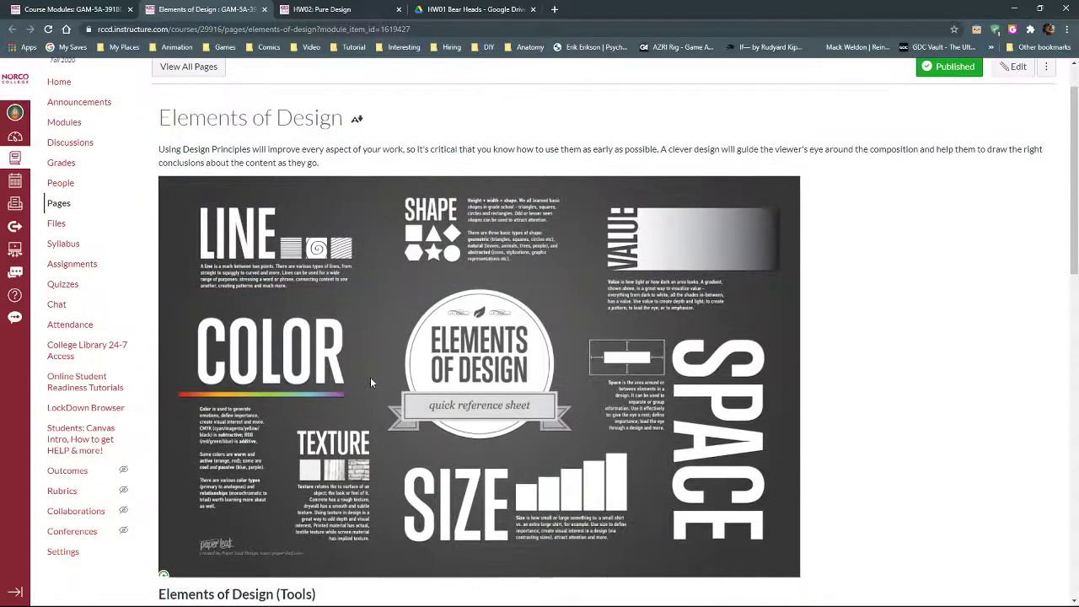
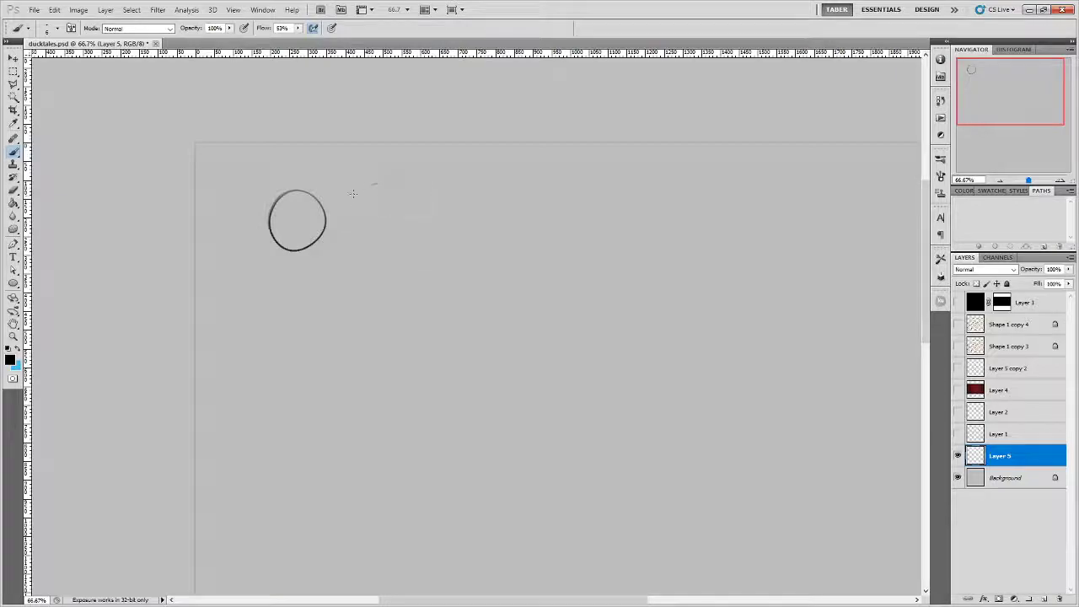
Sketch a scattered group of differently sized circles, a flat tilted ellipse and one small bold triangle on Layer 5.
drag(356, 188, 347, 201)
mouse_move(403, 270)
mouse_down()
mouse_move(413, 240)
mouse_move(354, 347)
mouse_up()
mouse_move(470, 300)
mouse_down()
mouse_move(506, 244)
mouse_move(527, 303)
mouse_up()
mouse_move(280, 361)
mouse_down()
mouse_move(261, 374)
mouse_move(282, 363)
mouse_up()
mouse_move(305, 378)
mouse_down()
mouse_move(293, 390)
mouse_move(305, 376)
mouse_move(421, 367)
mouse_up()
mouse_move(290, 295)
mouse_down()
mouse_move(307, 300)
mouse_move(291, 297)
mouse_up()
drag(306, 264, 310, 296)
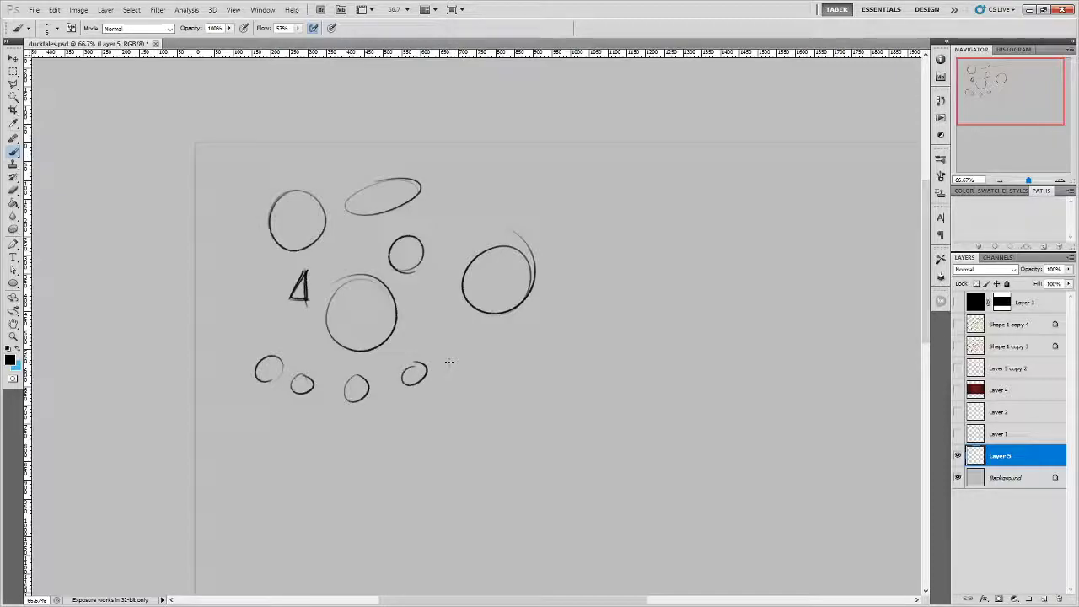
Add several large and small triangles among and around the circles in the sketch.
mouse_move(459, 208)
mouse_down()
mouse_move(430, 278)
mouse_move(509, 212)
mouse_up()
mouse_move(446, 312)
mouse_down()
mouse_move(452, 395)
mouse_move(486, 343)
mouse_up()
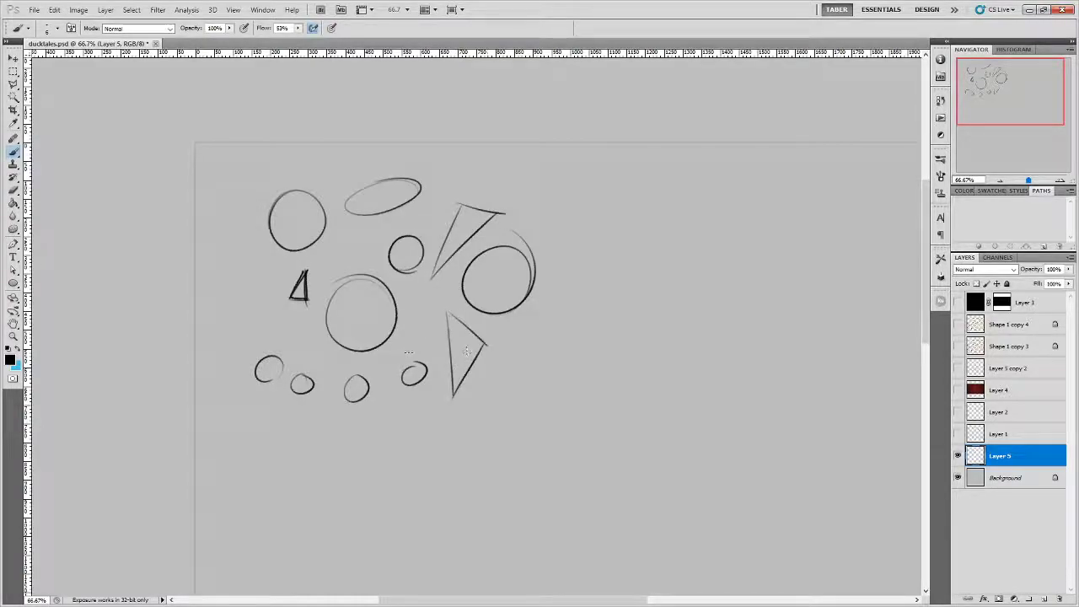
mouse_move(393, 360)
mouse_down()
mouse_move(384, 379)
mouse_move(394, 371)
mouse_move(320, 380)
mouse_up()
mouse_move(319, 380)
mouse_down()
mouse_move(332, 378)
mouse_move(331, 391)
mouse_up()
mouse_move(263, 317)
mouse_down()
mouse_move(295, 356)
mouse_move(314, 325)
mouse_up()
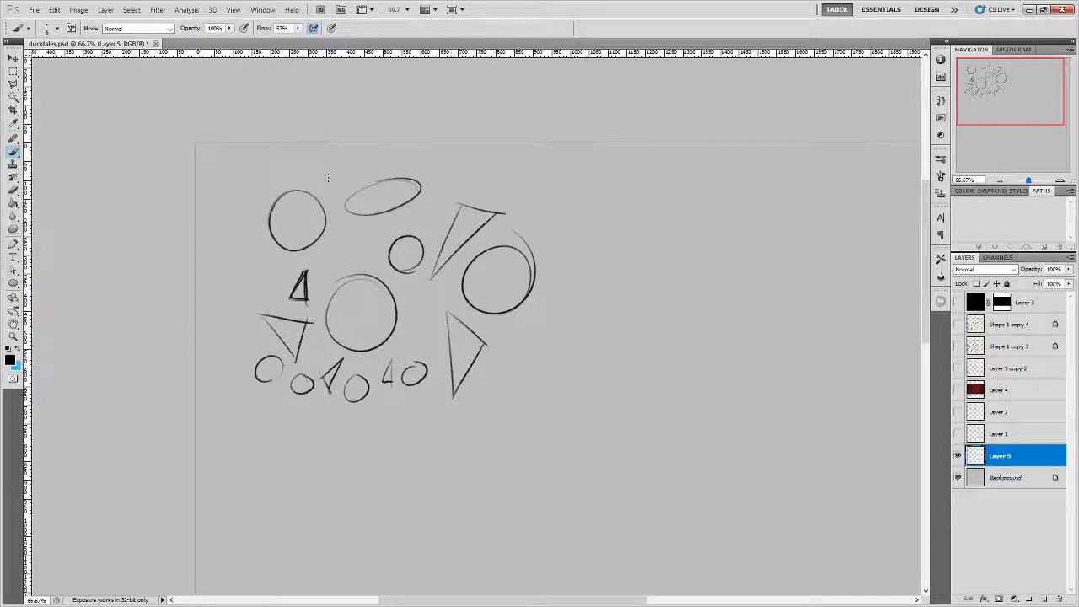
Add a narrow triangle and a small square to the shape group, and lighten the small bold triangle.
drag(329, 174, 333, 220)
mouse_move(327, 174)
mouse_down()
mouse_move(351, 251)
mouse_move(332, 223)
mouse_move(352, 261)
mouse_move(332, 278)
mouse_move(332, 262)
mouse_move(352, 268)
mouse_move(363, 241)
mouse_move(353, 278)
mouse_up()
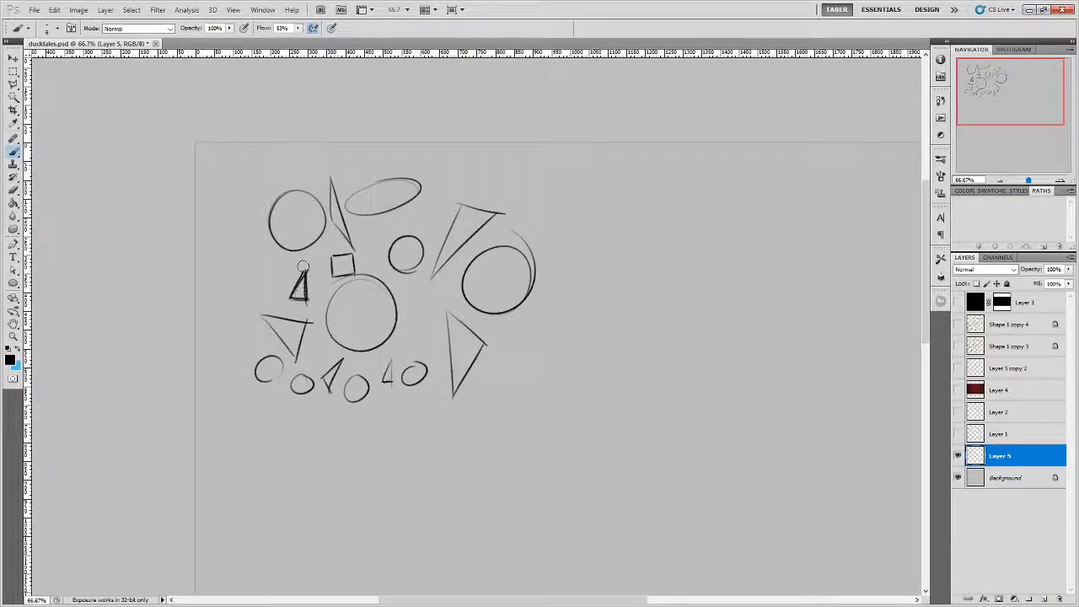
drag(303, 268, 289, 301)
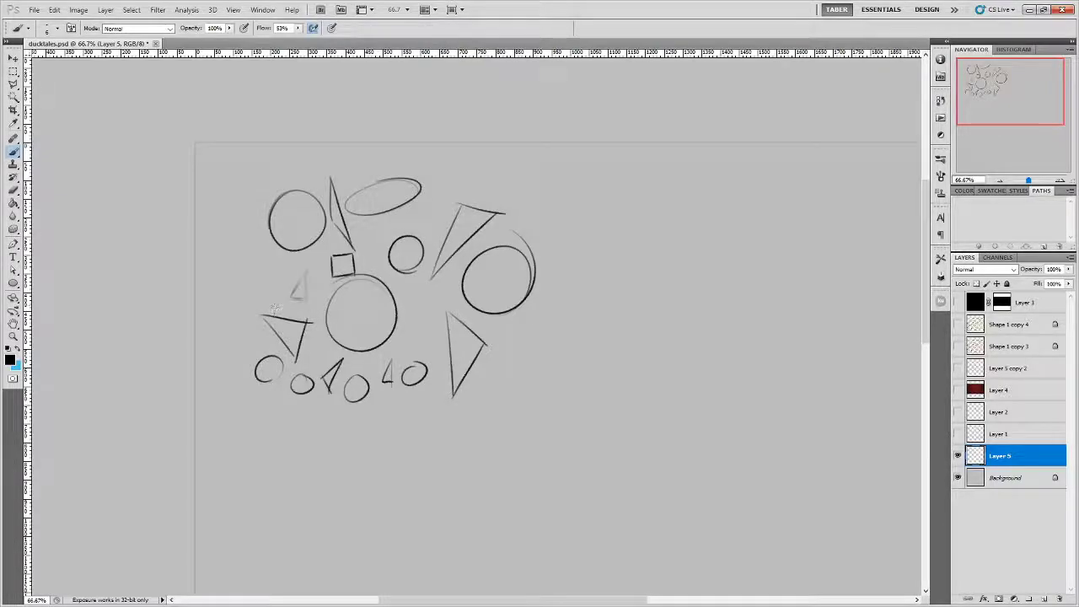
Consult the Principles of Design chart in the browser, fading the small triangle in the Photoshop sketch further between readings.
key(alt+Tab)
drag(247, 104, 676, 75)
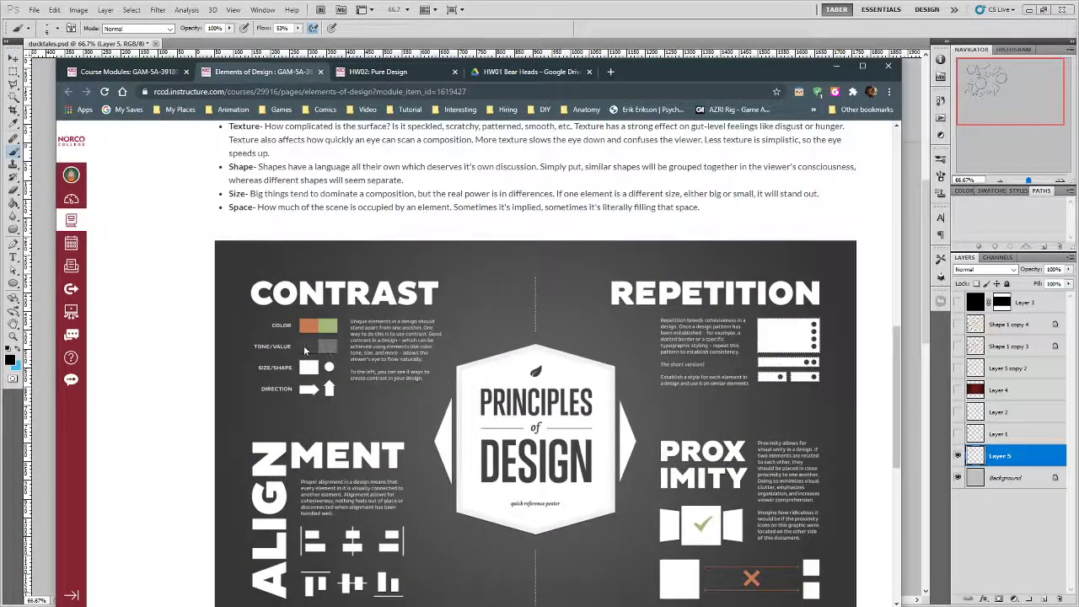
drag(745, 73, 0, 76)
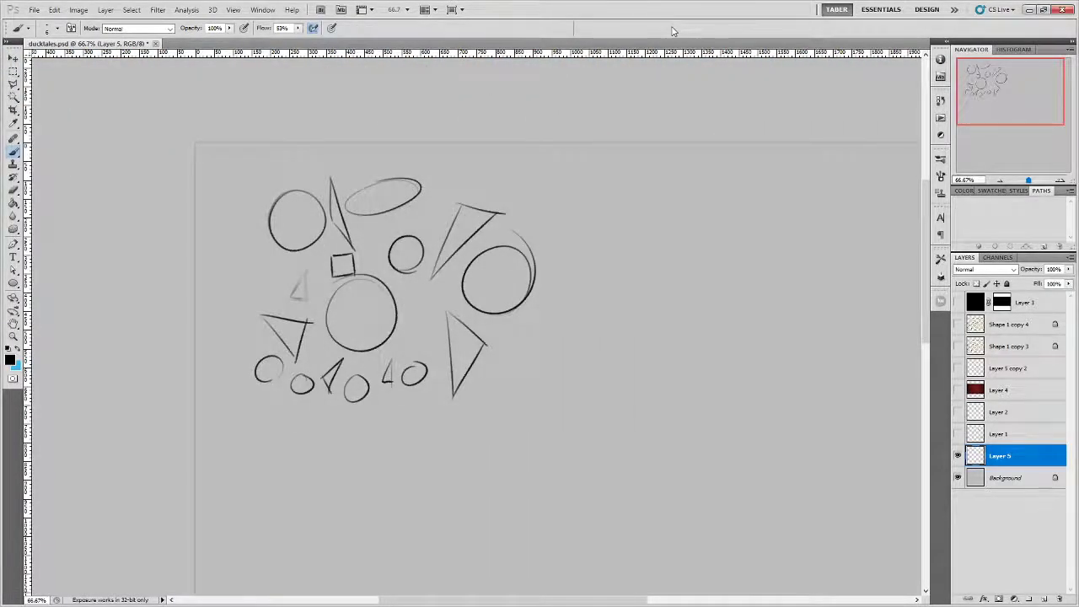
drag(296, 280, 301, 294)
key(alt+Tab)
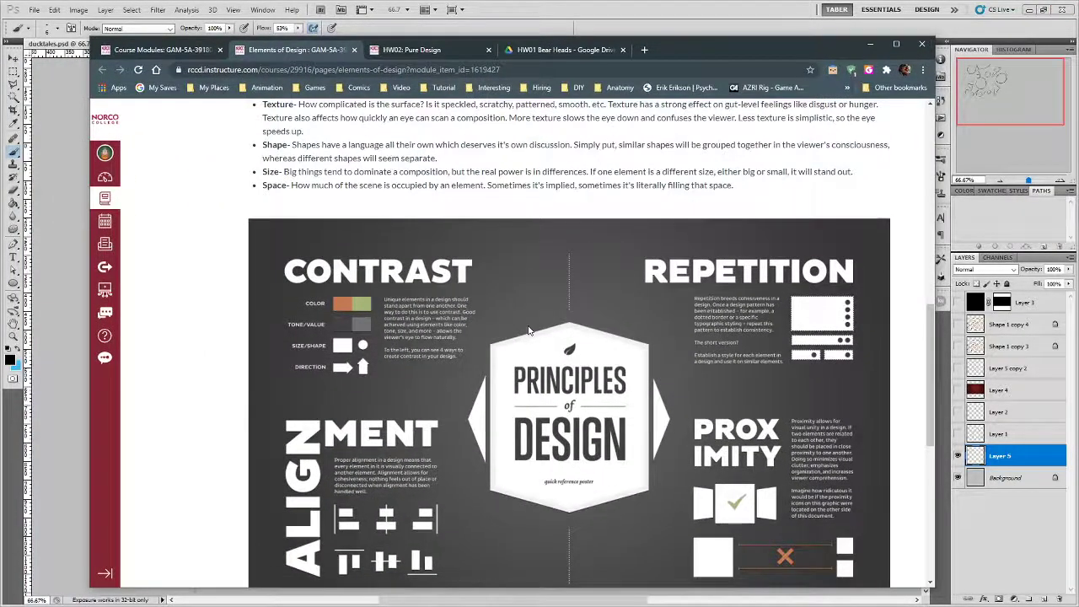
scroll(574, 288, down, 1)
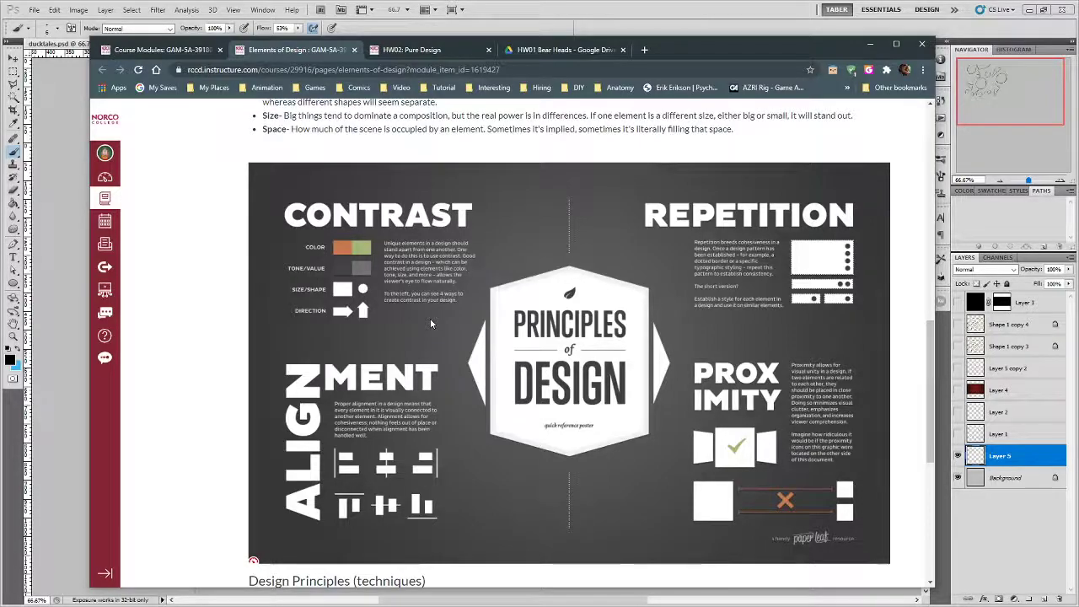
Return to Photoshop and clear all the sketched shapes from Layer 5, leaving nothing selected.
key(alt+Tab)
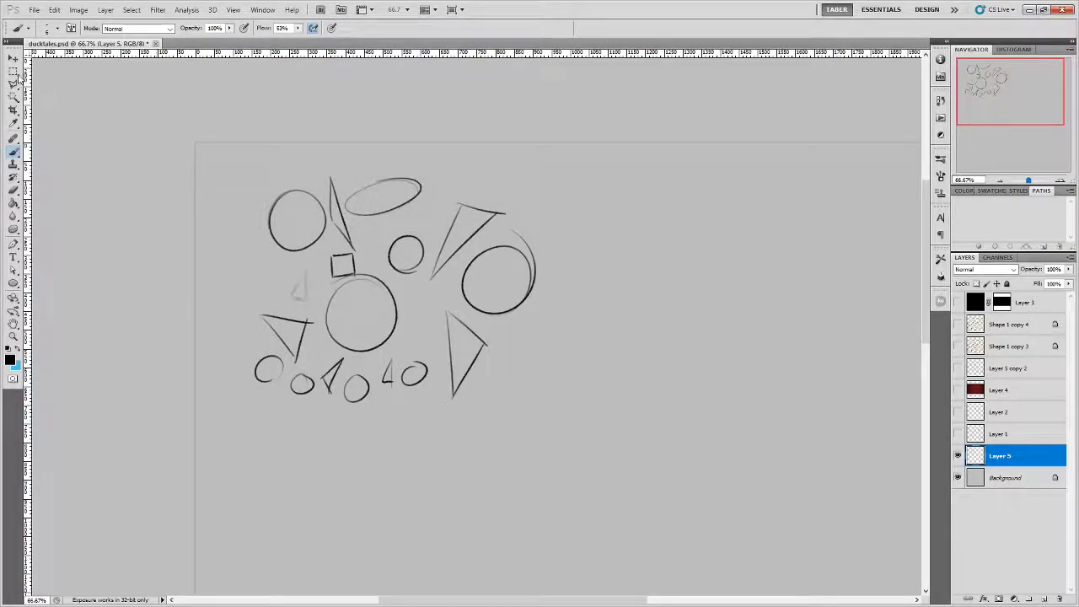
key(m)
mouse_move(236, 165)
mouse_down()
mouse_move(254, 217)
mouse_move(566, 438)
mouse_move(568, 418)
mouse_up()
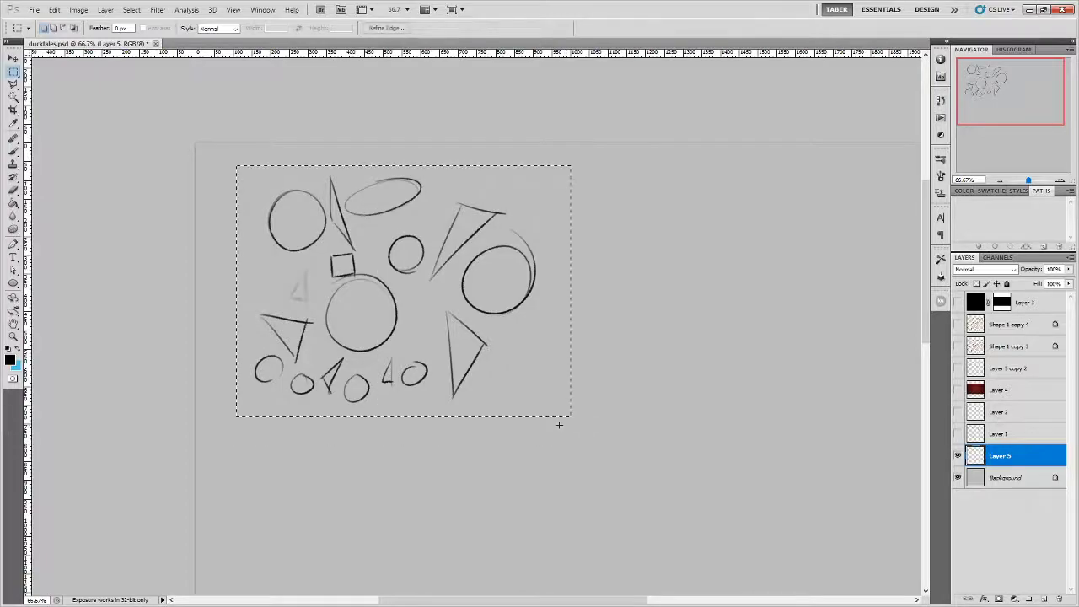
key(Delete)
key(ctrl+d)
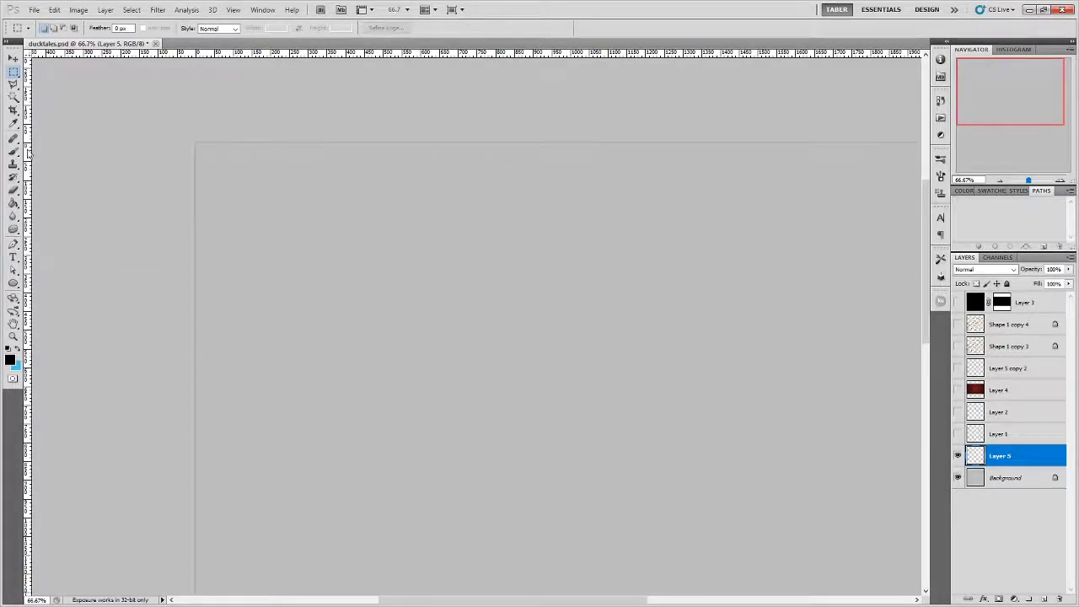
Sketch a row of evenly spaced, similarly sized shapes with the brush: two circles, a square and a triangle.
click(15, 152)
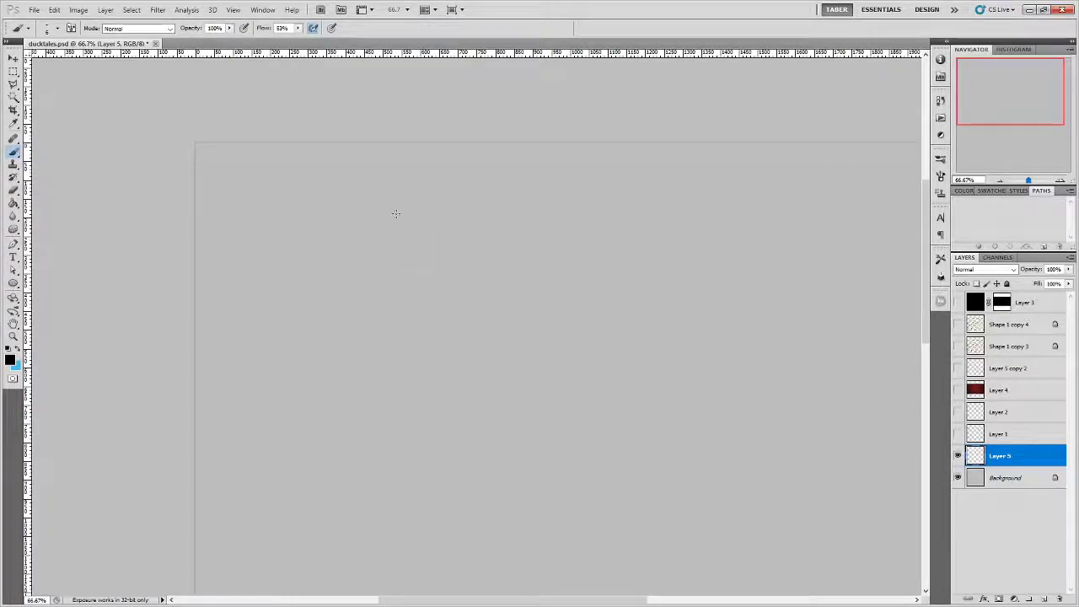
mouse_move(392, 212)
mouse_down()
mouse_move(364, 186)
mouse_move(398, 230)
mouse_up()
mouse_move(465, 182)
mouse_down()
mouse_move(495, 198)
mouse_move(440, 187)
mouse_up()
mouse_move(529, 184)
mouse_down()
mouse_move(531, 241)
mouse_move(593, 184)
mouse_up()
drag(532, 242, 582, 241)
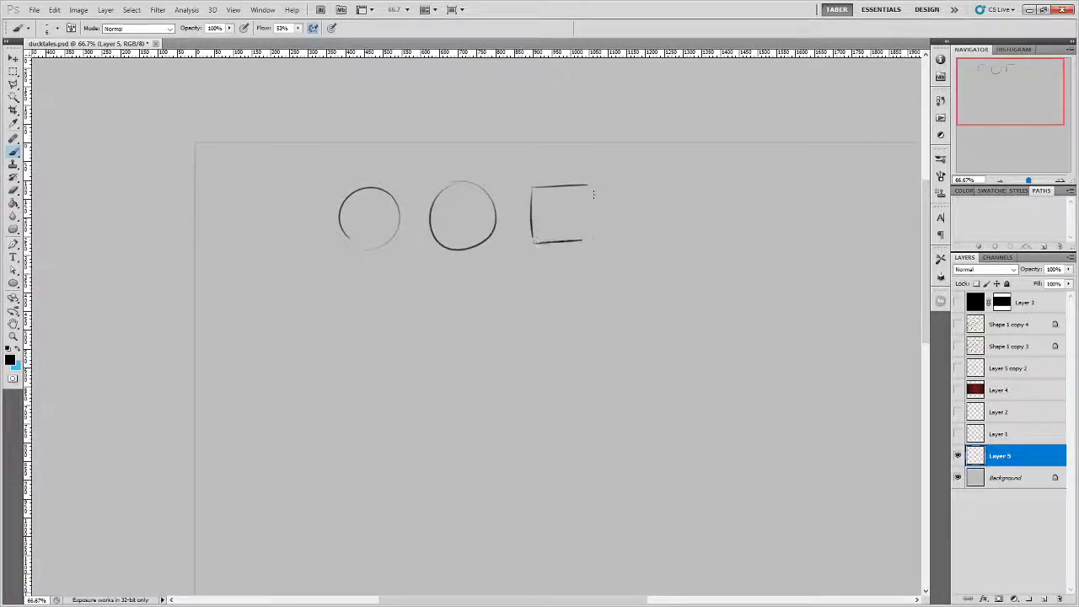
drag(591, 186, 592, 240)
drag(644, 177, 621, 242)
mouse_move(644, 175)
mouse_down()
mouse_move(681, 244)
mouse_move(658, 241)
mouse_move(680, 241)
mouse_up()
Sketch a second row of shapes beneath the first: a triangle, a circle and a square, with a gap under the first circle.
mouse_move(438, 335)
mouse_down()
mouse_move(460, 275)
mouse_move(497, 334)
mouse_up()
mouse_move(619, 275)
mouse_down()
mouse_move(628, 327)
mouse_move(682, 268)
mouse_up()
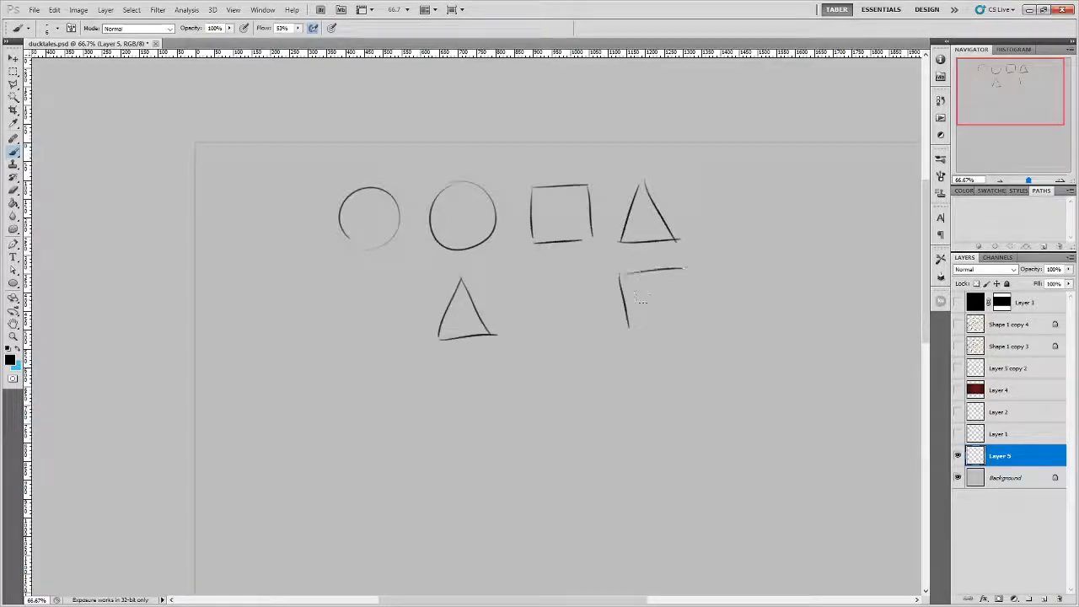
drag(621, 329, 681, 325)
drag(679, 268, 679, 327)
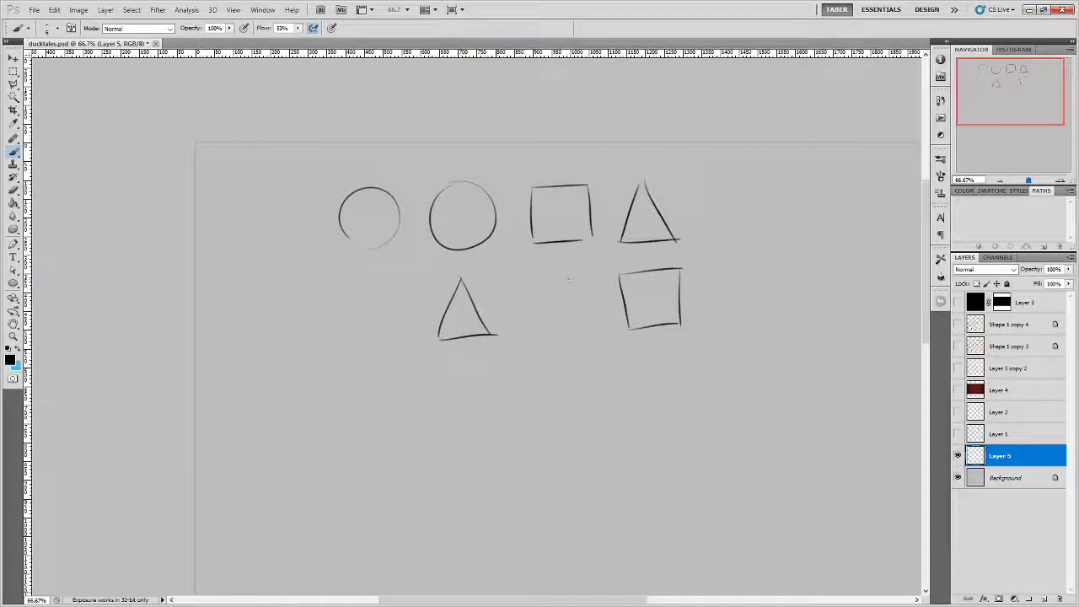
mouse_move(542, 299)
mouse_down()
mouse_move(582, 302)
mouse_move(561, 284)
mouse_move(538, 316)
mouse_move(573, 332)
mouse_move(566, 278)
mouse_up()
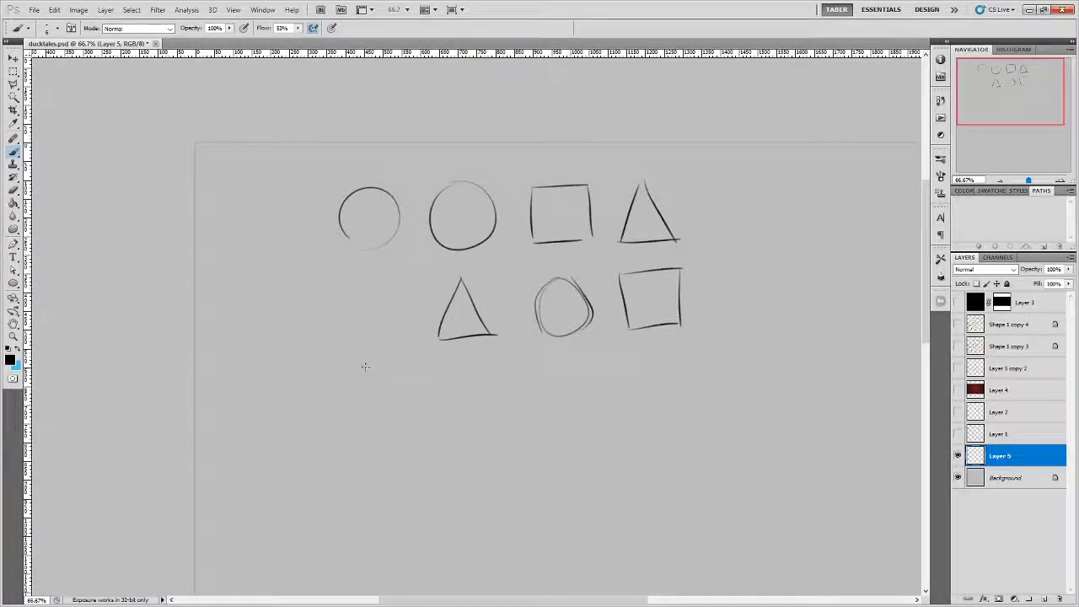
Sketch a third row beneath with a square, a much smaller circle, another square and a full-size circle.
mouse_move(353, 359)
mouse_down()
mouse_move(393, 356)
mouse_move(398, 419)
mouse_move(351, 418)
mouse_move(403, 411)
mouse_up()
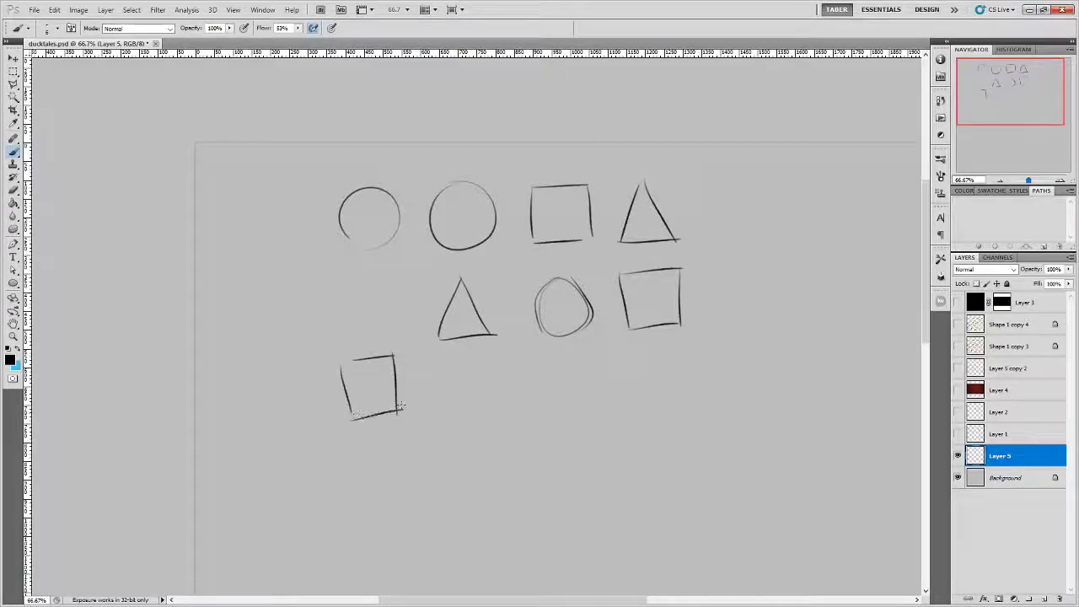
mouse_move(473, 387)
mouse_down()
mouse_move(477, 397)
mouse_move(473, 387)
mouse_up()
mouse_move(539, 356)
mouse_down()
mouse_move(543, 412)
mouse_move(598, 403)
mouse_move(601, 351)
mouse_move(599, 405)
mouse_up()
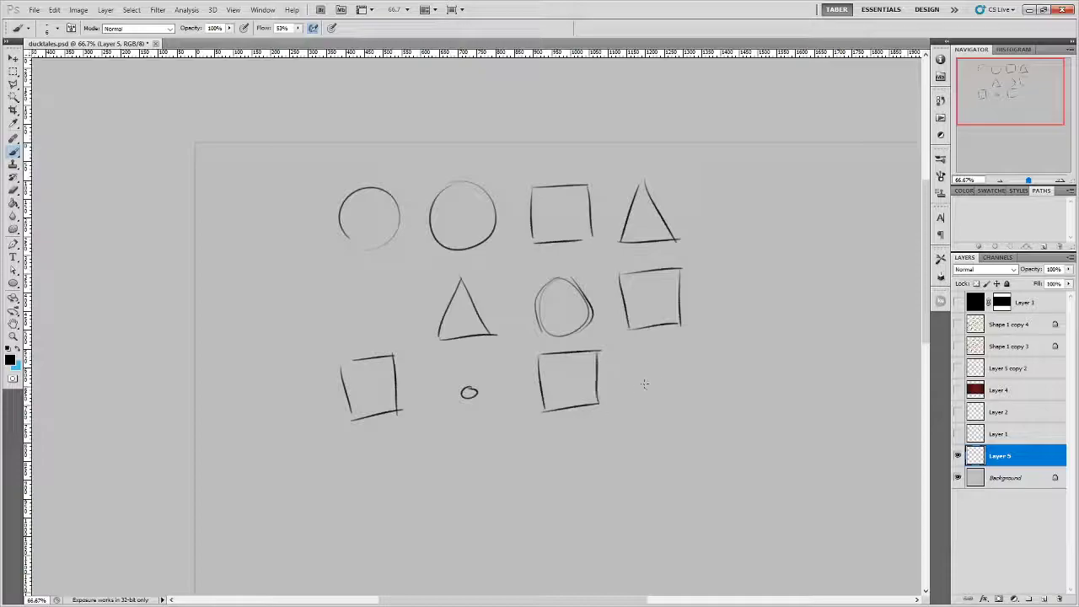
drag(669, 347, 654, 346)
key(ctrl+z)
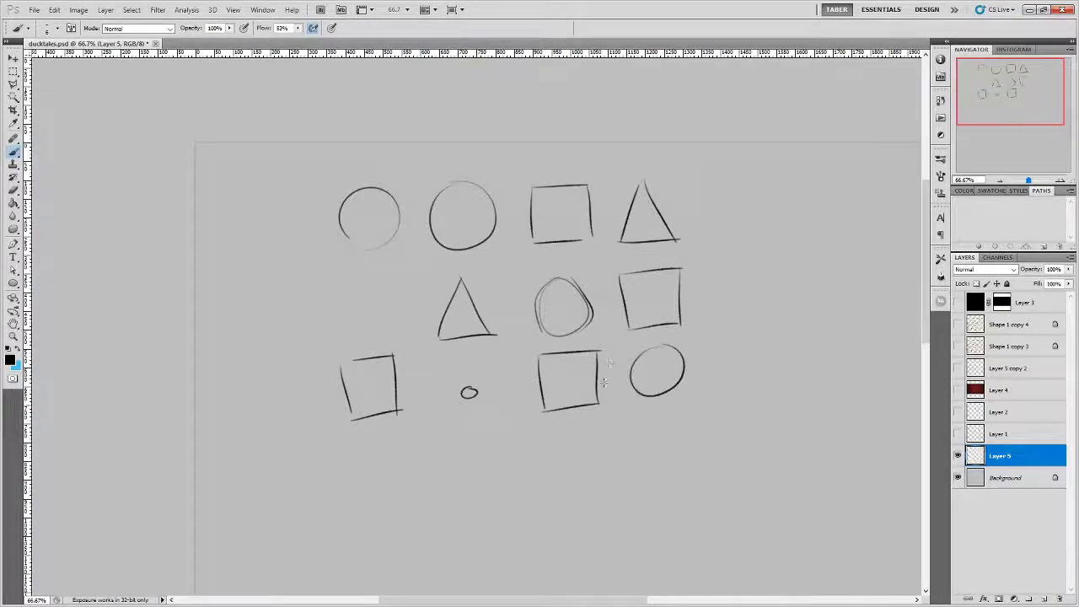
Sketch an arrow pointing up toward the gap in the second row, and undo it.
mouse_move(444, 447)
mouse_down()
mouse_move(449, 464)
mouse_move(403, 344)
mouse_move(415, 354)
mouse_up()
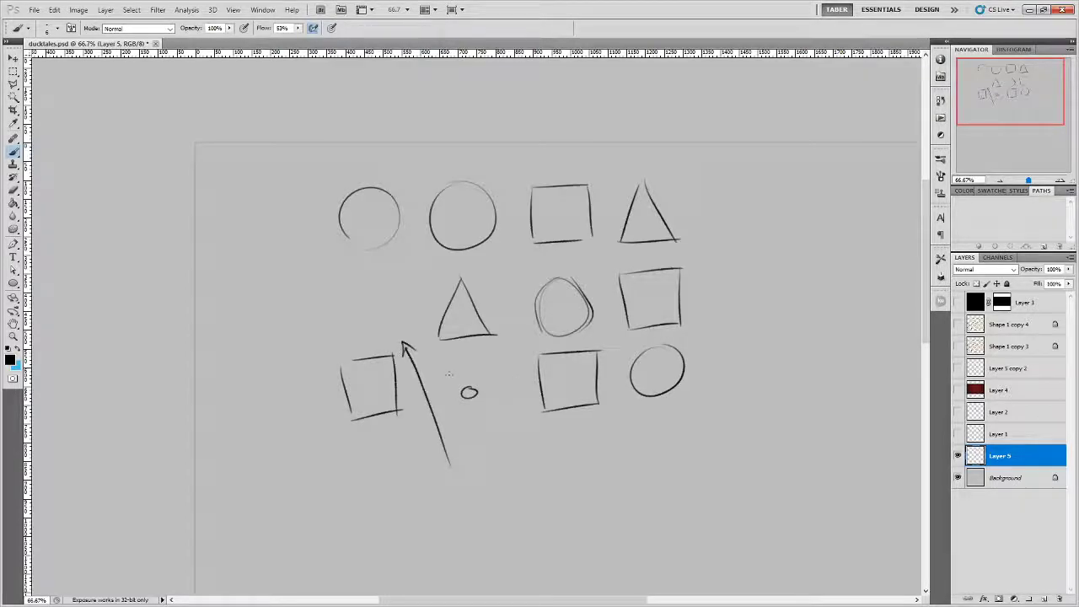
key(ctrl+alt+z)
key(ctrl+alt+z)
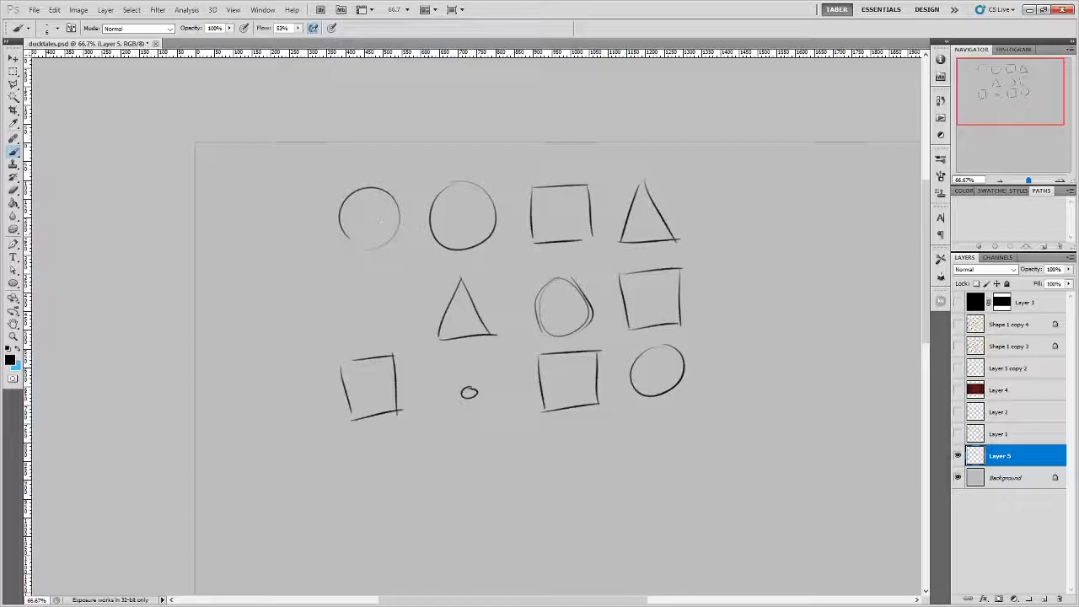
Mark each shape in the first two rows with a short stroke and underline the gap, and undo these marks.
drag(368, 212, 368, 227)
drag(462, 210, 462, 229)
drag(564, 211, 564, 223)
drag(646, 216, 646, 226)
drag(654, 295, 651, 311)
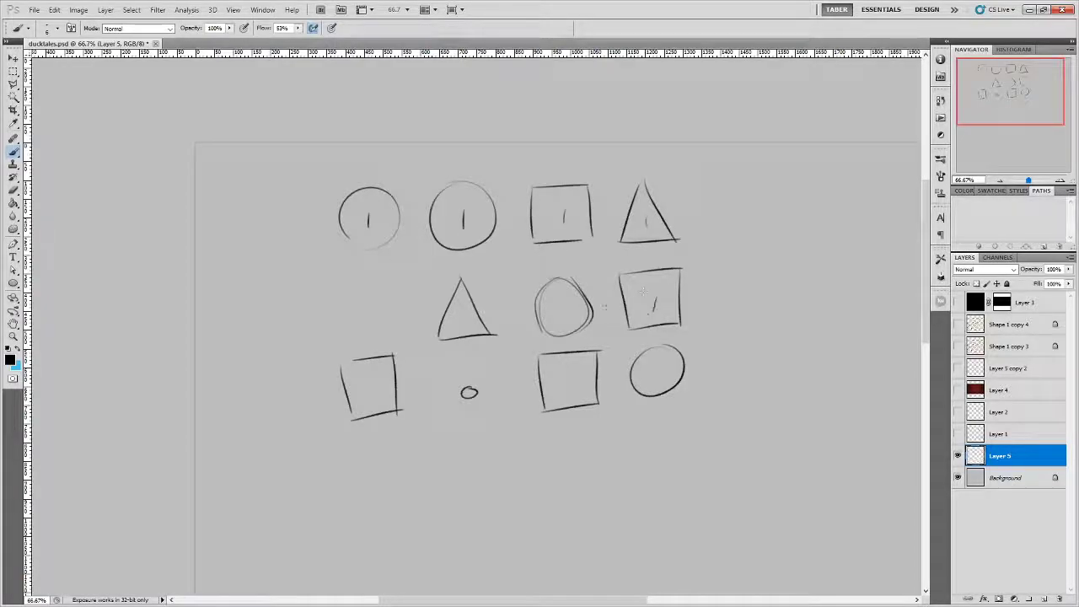
drag(560, 304, 560, 319)
drag(456, 314, 456, 328)
drag(355, 326, 394, 324)
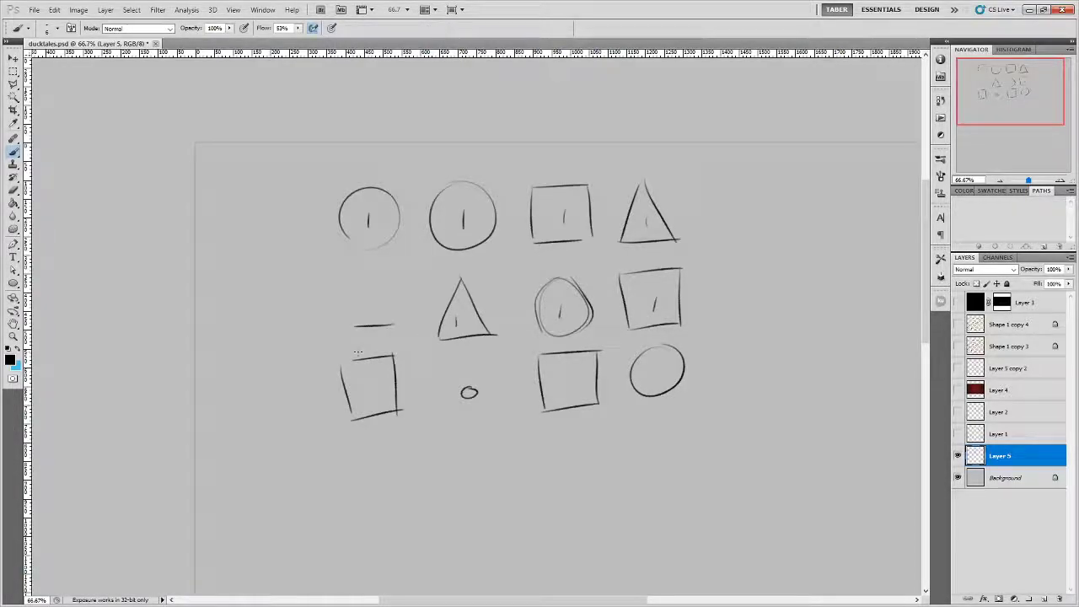
key(ctrl+alt+z)
key(ctrl+alt+z)
key(ctrl+alt+z)
key(ctrl+alt+z)
key(ctrl+alt+z)
Fill the gap in the second row with a triangle, and try an arrow pointing at the small circle.
mouse_move(347, 337)
mouse_down()
mouse_move(369, 271)
mouse_move(397, 334)
mouse_up()
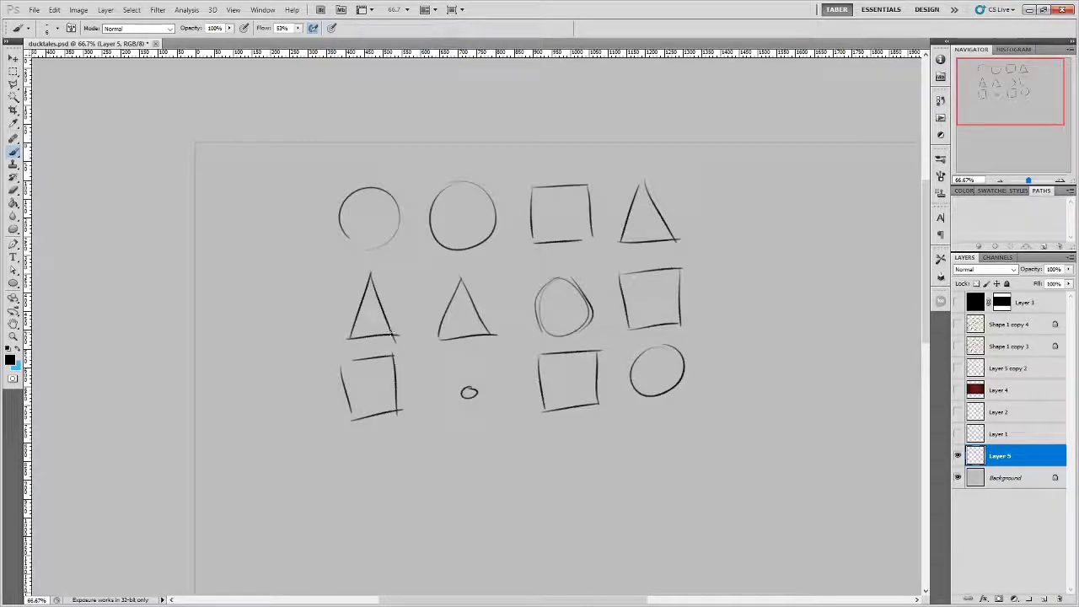
drag(433, 449, 461, 408)
drag(454, 416, 466, 418)
key(ctrl+z)
Clear the whole grid of sketched shapes from Layer 5, leaving nothing selected.
click(15, 73)
drag(283, 160, 729, 456)
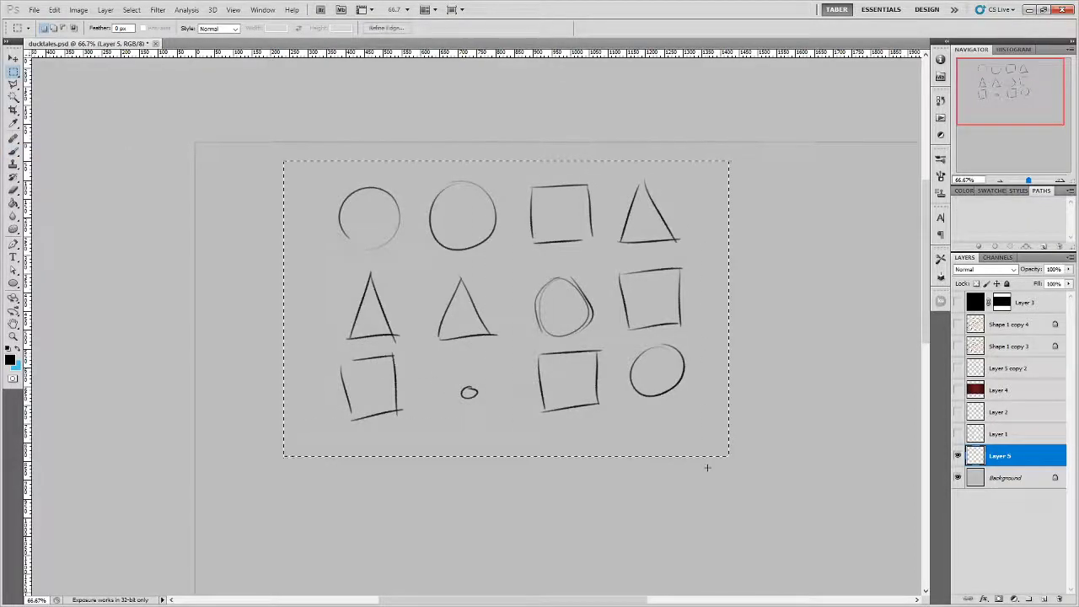
key(Delete)
key(ctrl+d)
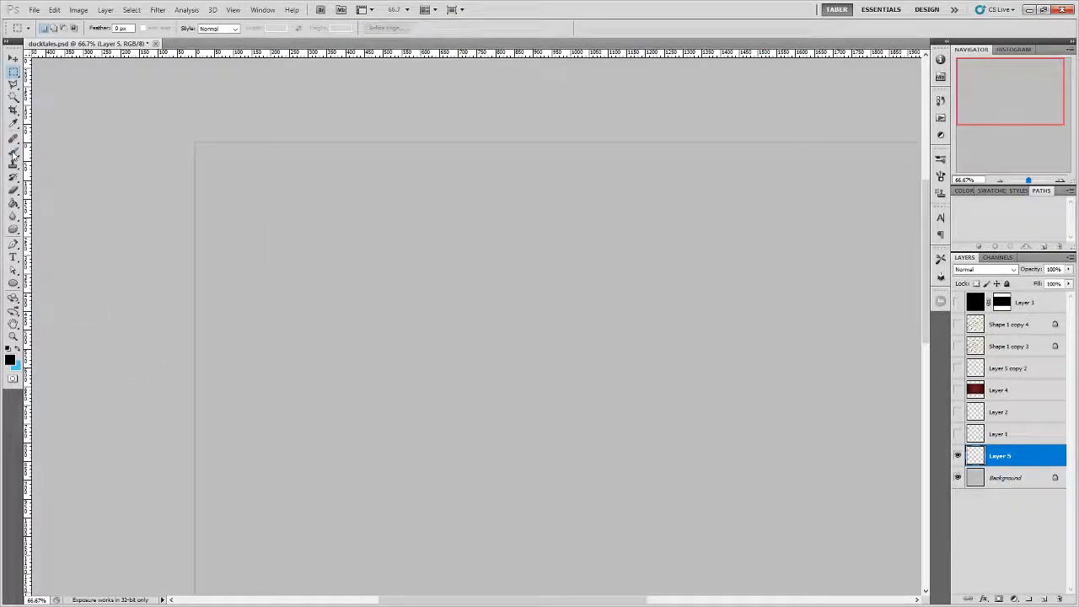
Paint a square dark teal-blue swatch on the empty canvas with a much larger brush.
click(14, 153)
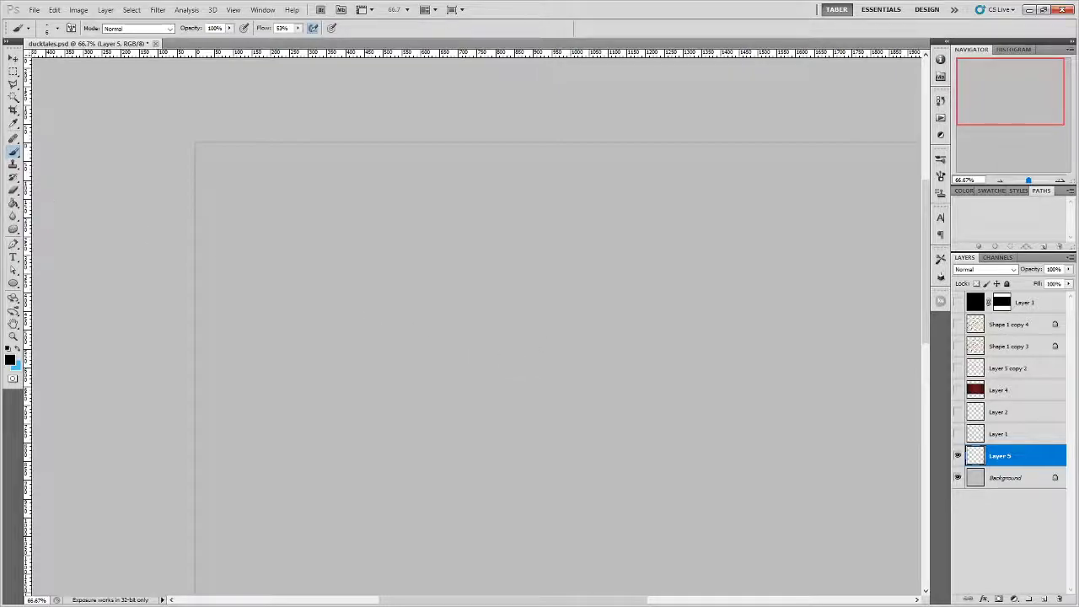
key(bracketright)
key(bracketright)
key(bracketright)
key(bracketright)
key(bracketright)
key(bracketright)
click(18, 347)
click(13, 360)
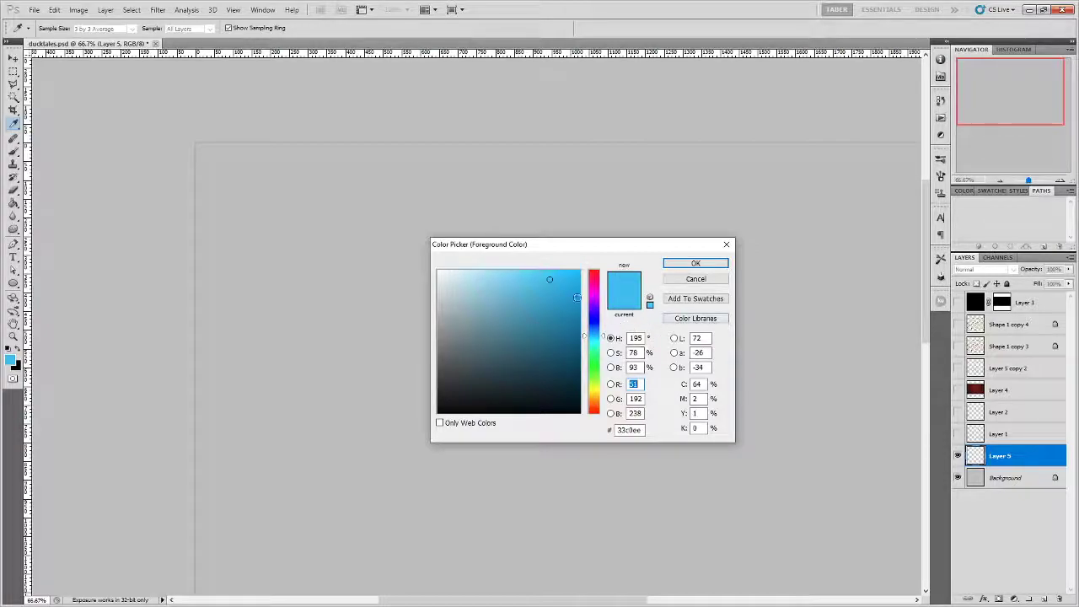
drag(557, 294, 556, 338)
click(695, 263)
key(b)
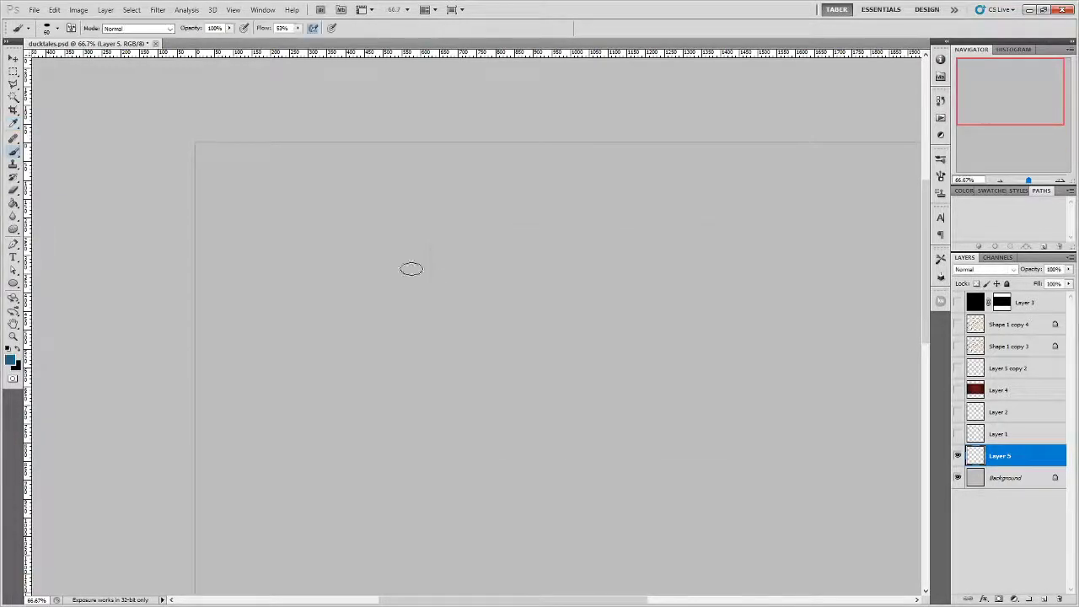
mouse_move(353, 238)
mouse_down()
mouse_move(366, 252)
mouse_move(389, 247)
mouse_move(394, 268)
mouse_up()
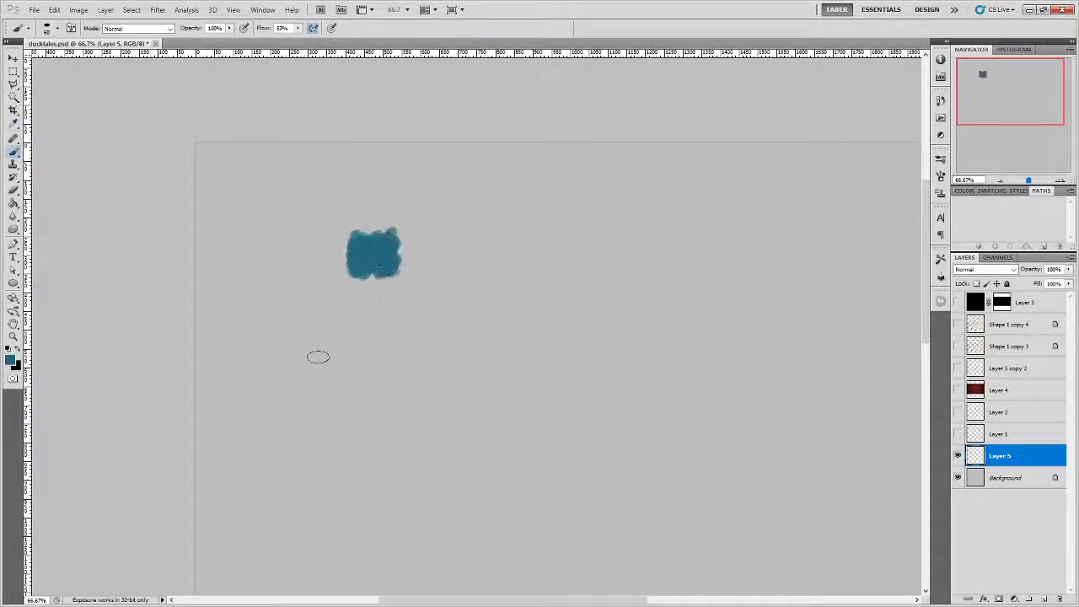
Paint a purple swatch in #811773 beside the blue one, level with it.
click(10, 360)
drag(602, 341, 595, 288)
click(695, 264)
mouse_move(493, 244)
mouse_down()
mouse_move(489, 274)
mouse_move(516, 253)
mouse_move(530, 271)
mouse_up()
Paint a green swatch in #268117 below the purple one.
click(11, 362)
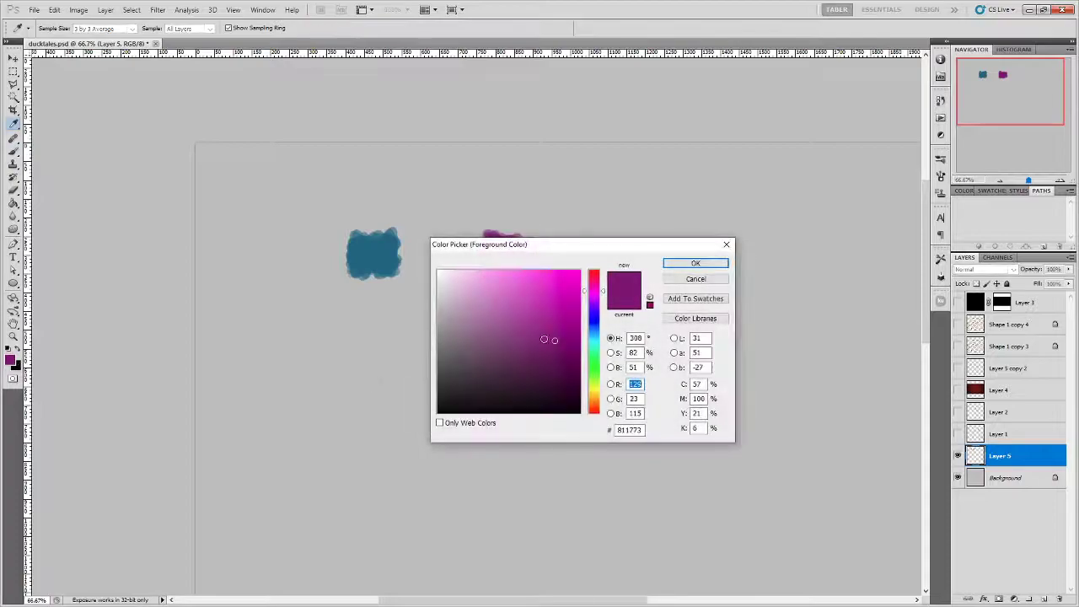
drag(596, 295, 596, 371)
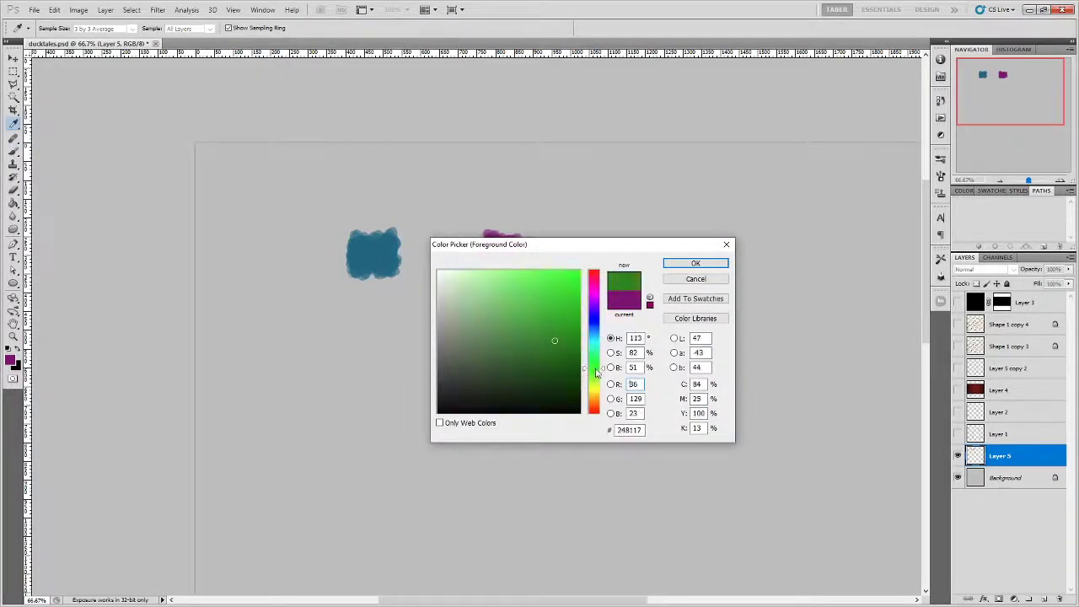
click(689, 263)
mouse_move(489, 376)
mouse_down()
mouse_move(508, 352)
mouse_move(527, 383)
mouse_up()
Paint a yellow swatch in #efbf3c below the blue one to complete the two-by-two arrangement.
click(11, 362)
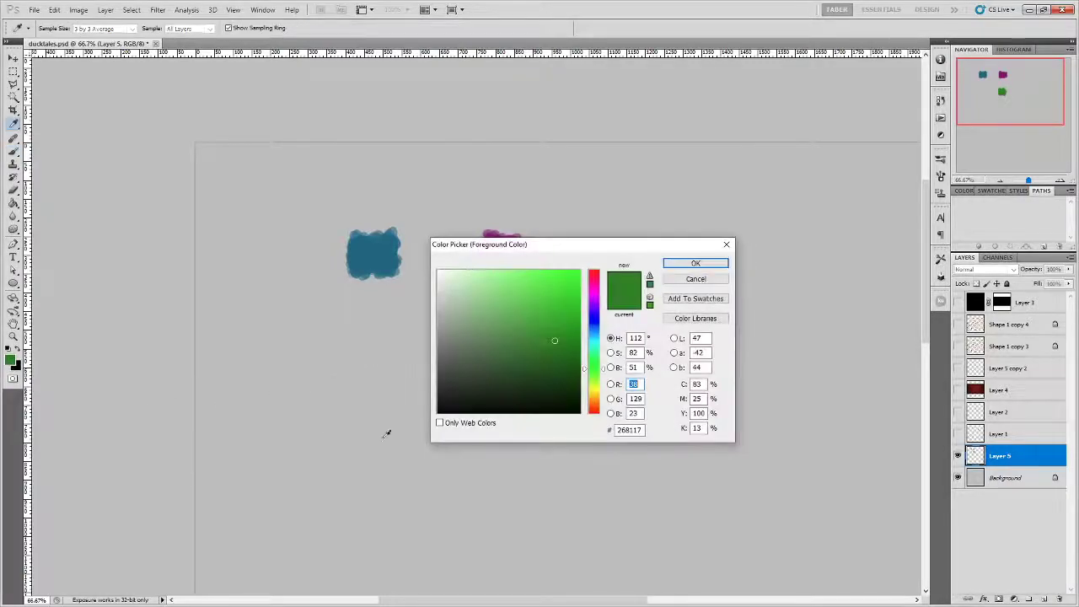
drag(593, 365, 594, 395)
drag(551, 303, 545, 279)
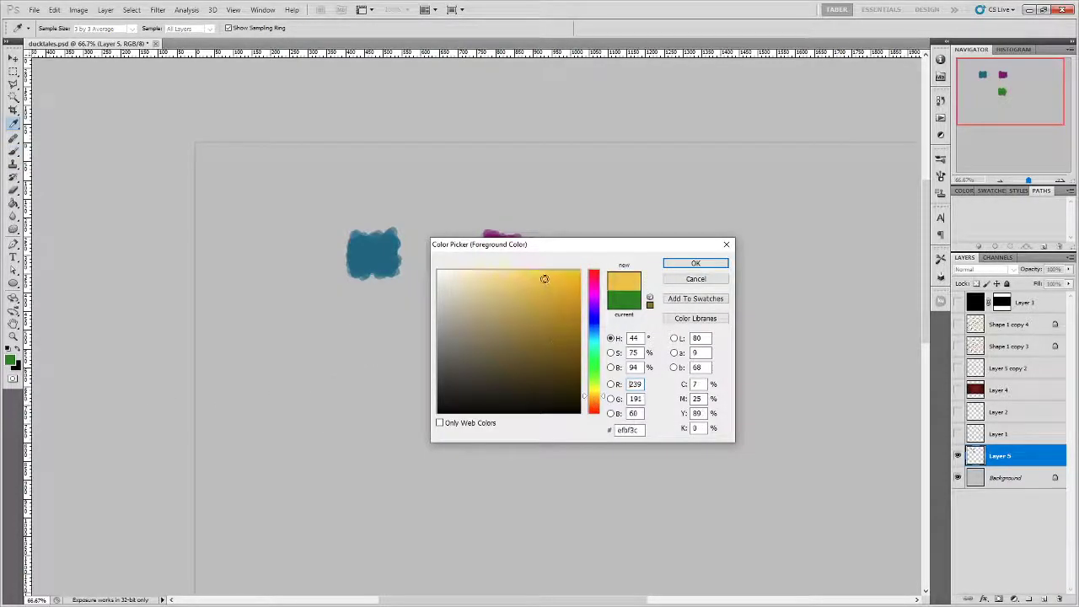
click(695, 263)
mouse_move(356, 353)
mouse_down()
mouse_move(361, 386)
mouse_move(382, 370)
mouse_up()
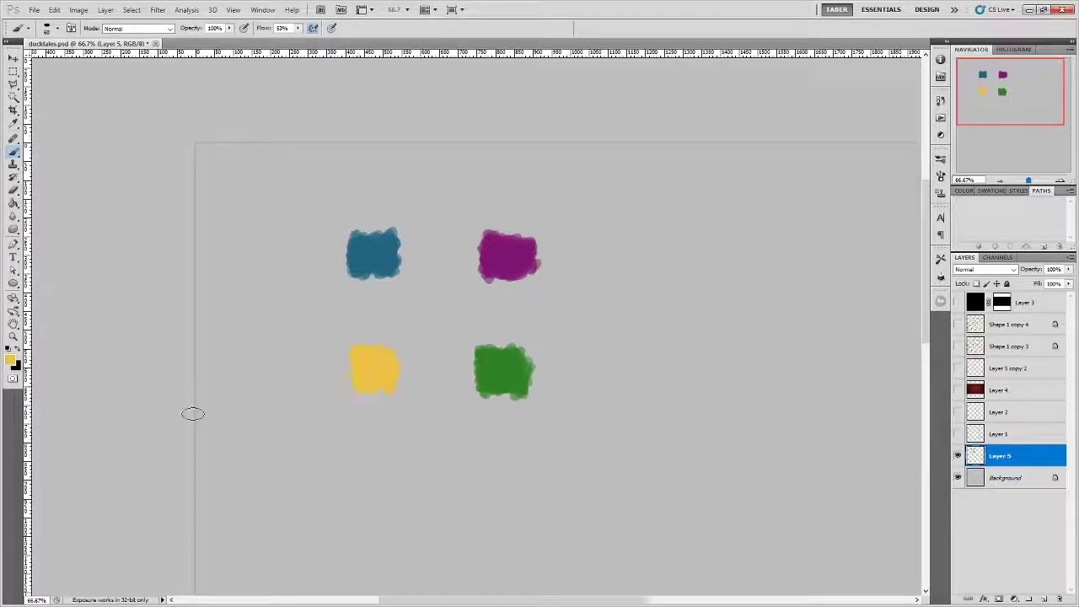
Repaint the yellow swatch in the more saturated yellow #f4b91c.
click(11, 361)
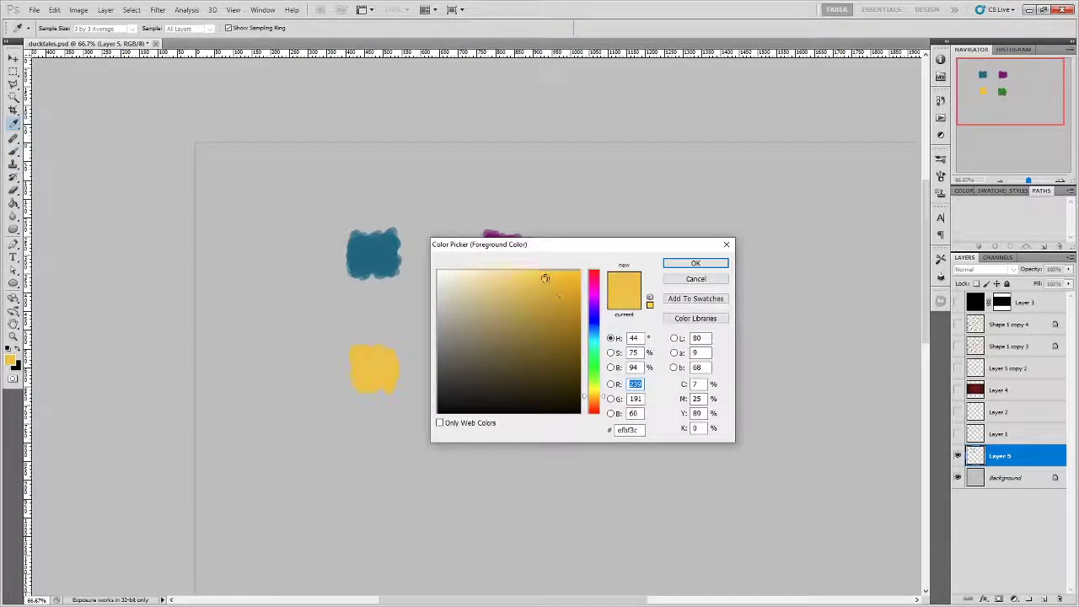
click(566, 275)
click(694, 264)
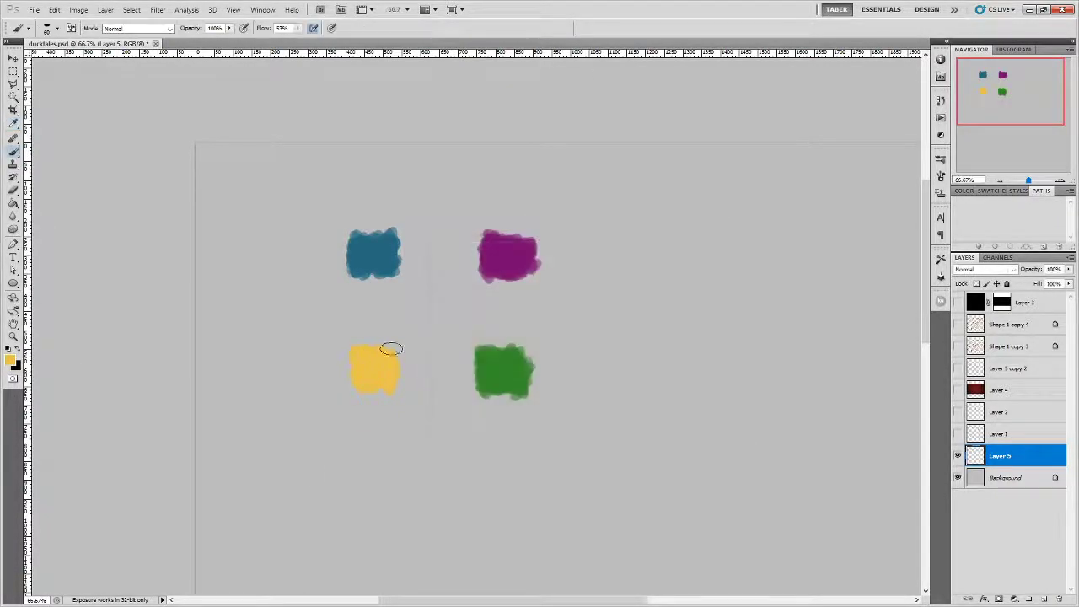
mouse_move(358, 373)
mouse_down()
mouse_move(385, 384)
mouse_move(389, 358)
mouse_move(354, 350)
mouse_move(361, 393)
mouse_up()
Repaint the yellow swatch in a pale cream tint with 18% saturation and 97% brightness.
click(11, 362)
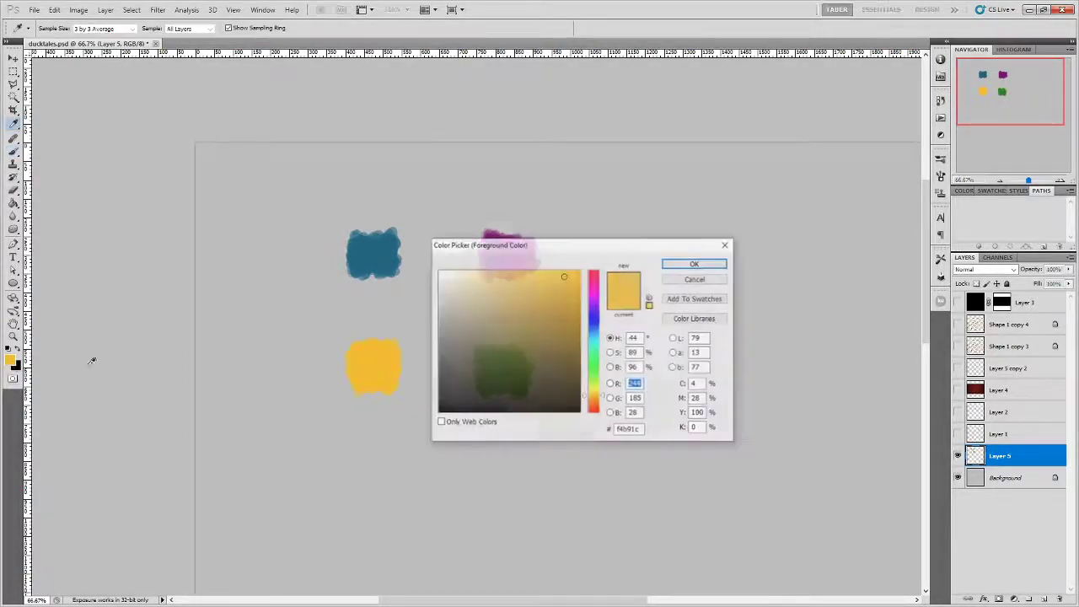
click(464, 274)
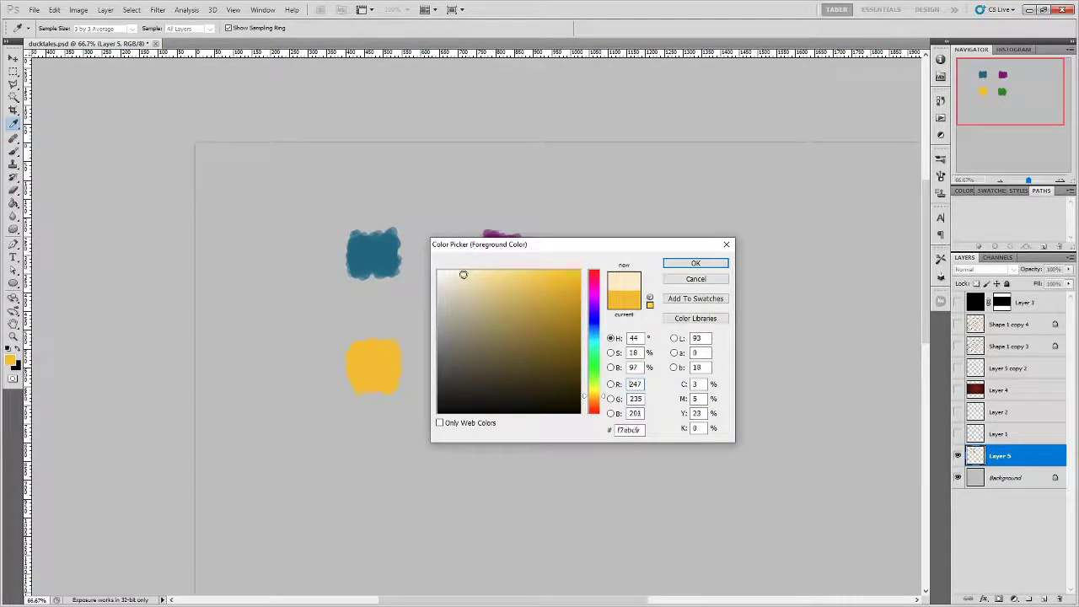
click(693, 263)
mouse_move(361, 344)
mouse_down()
mouse_move(375, 346)
mouse_move(353, 361)
mouse_move(359, 376)
mouse_move(390, 378)
mouse_move(391, 356)
mouse_move(357, 349)
mouse_move(359, 386)
mouse_up()
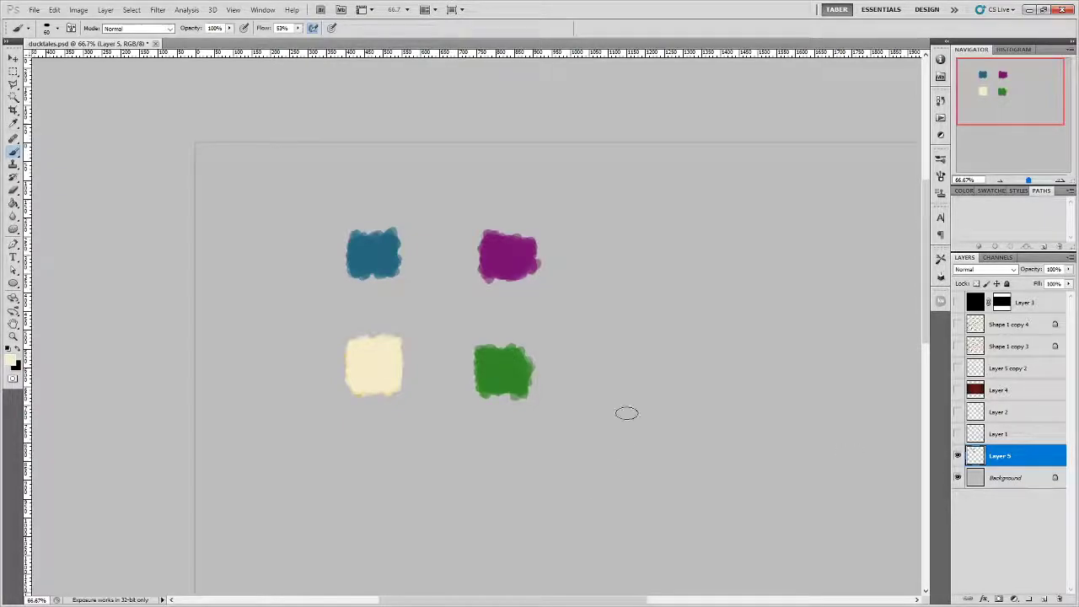
Shrink the brush to a fine tip and switch the foreground colour to black.
key(bracketleft)
key(bracketleft)
key(bracketleft)
key(x)
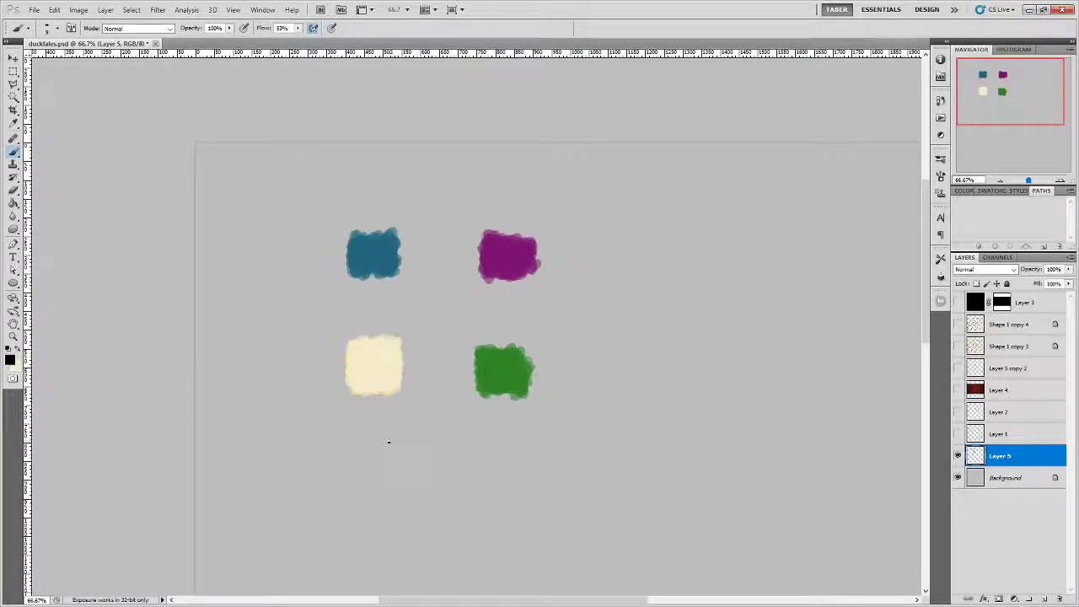
Consult the Principles of Design chart in the browser, and return to the Photoshop canvas.
key(alt+Tab)
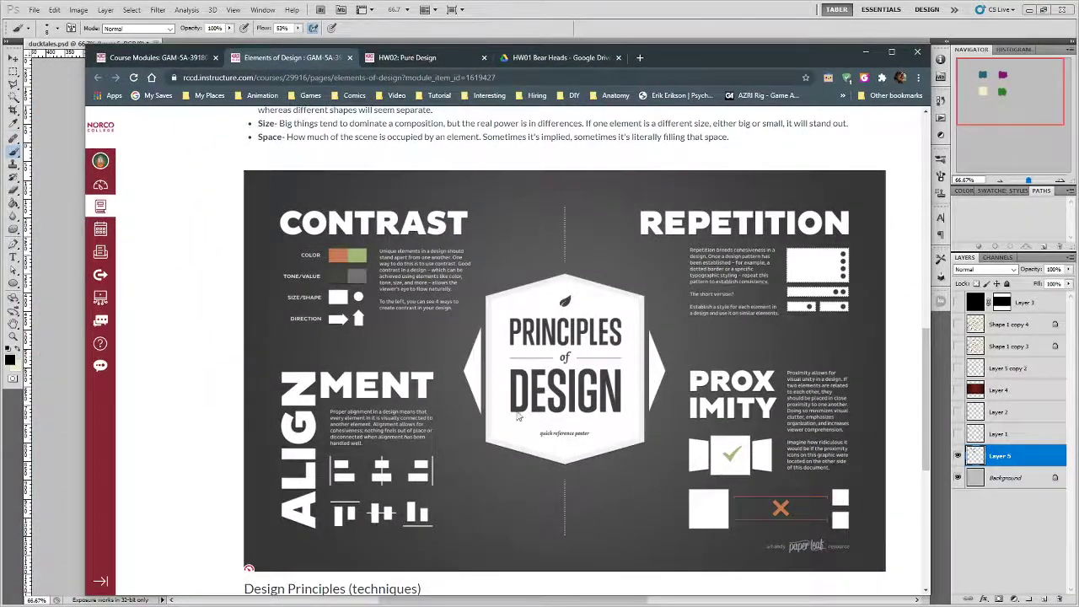
scroll(424, 471, down, 2)
scroll(423, 470, up, 2)
scroll(428, 437, down, 1)
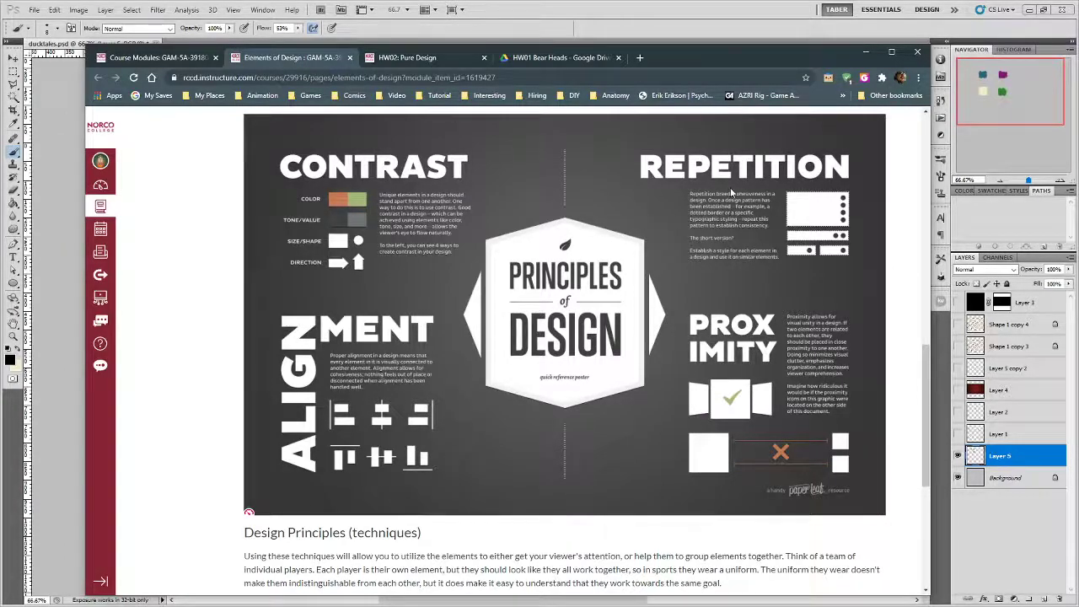
click(866, 52)
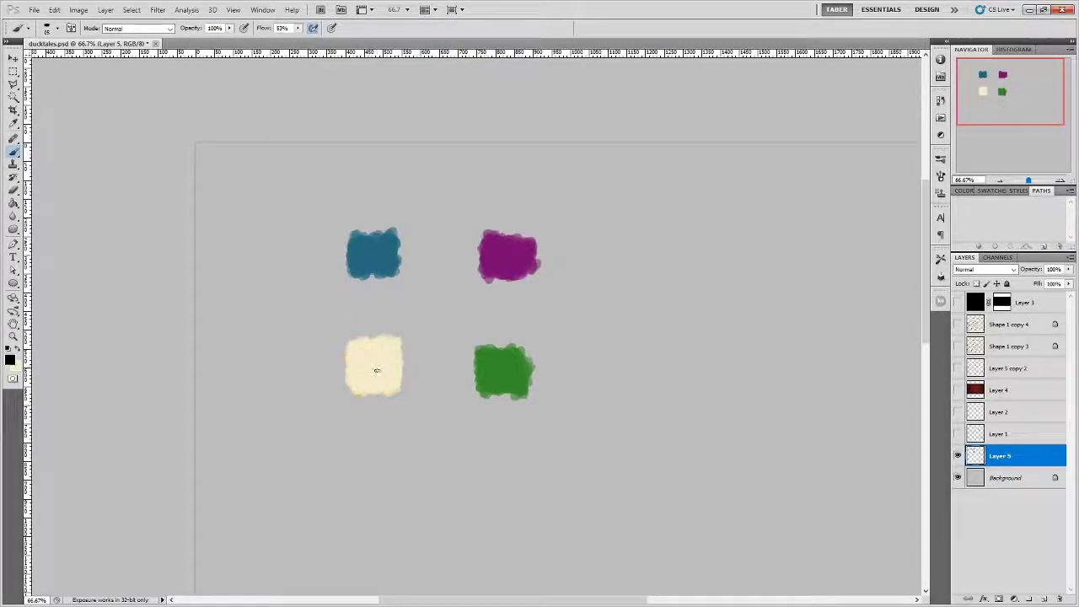
Repaint the cream swatch in a darker gold with 78% saturation and 81% brightness, using a large brush.
key(bracketright)
key(bracketleft)
click(11, 360)
click(549, 296)
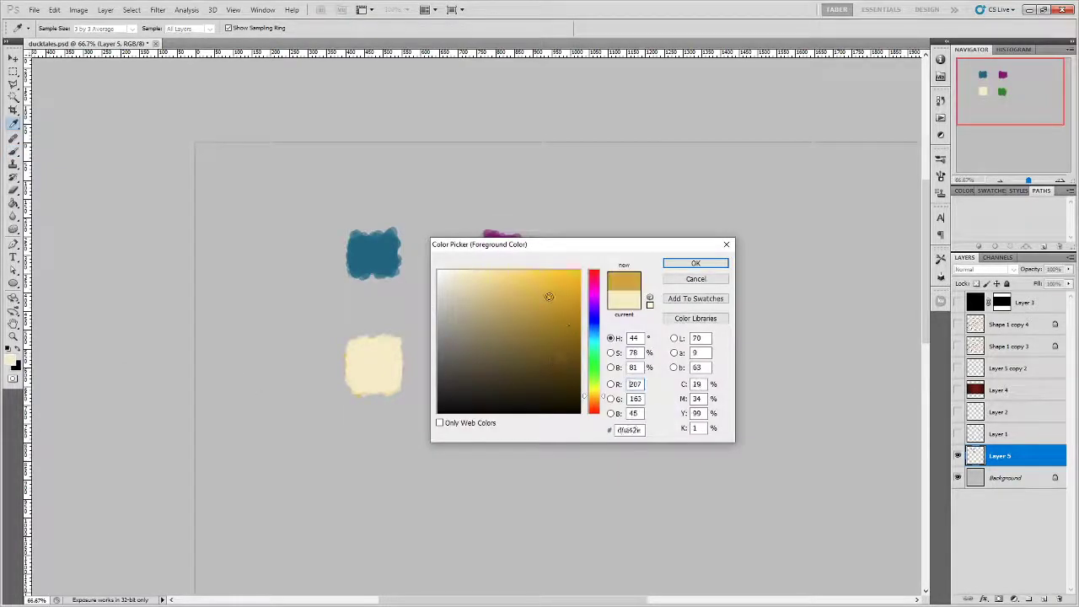
click(695, 263)
mouse_move(361, 354)
mouse_down()
mouse_move(358, 371)
mouse_move(385, 369)
mouse_move(368, 368)
mouse_move(377, 348)
mouse_move(378, 376)
mouse_move(364, 387)
mouse_up()
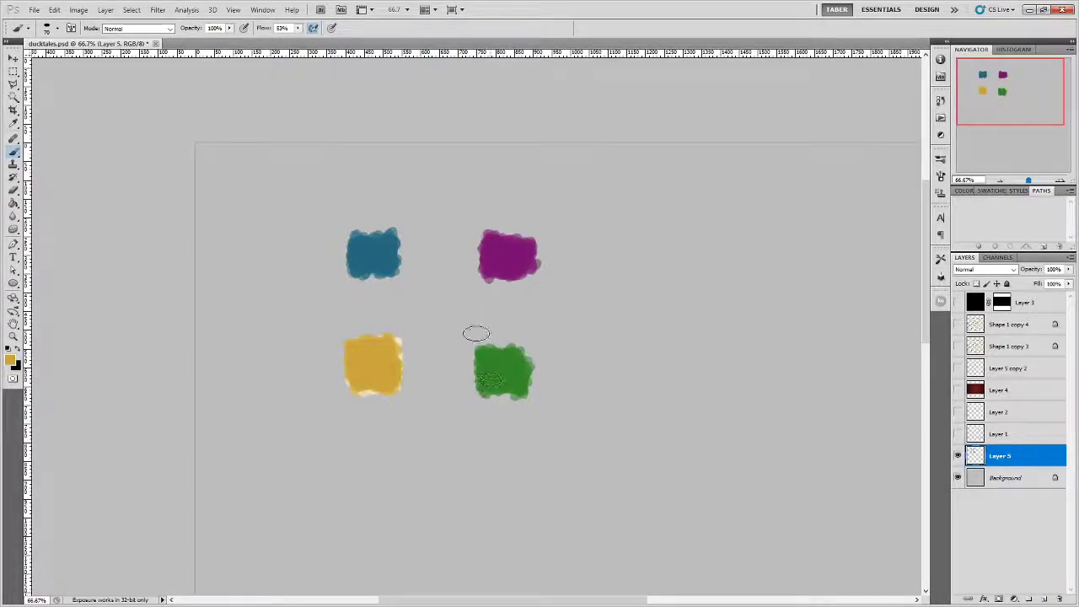
Select the green swatch with the Rectangular Marquee and shift it slightly down and left, out of alignment with the other swatches.
click(13, 74)
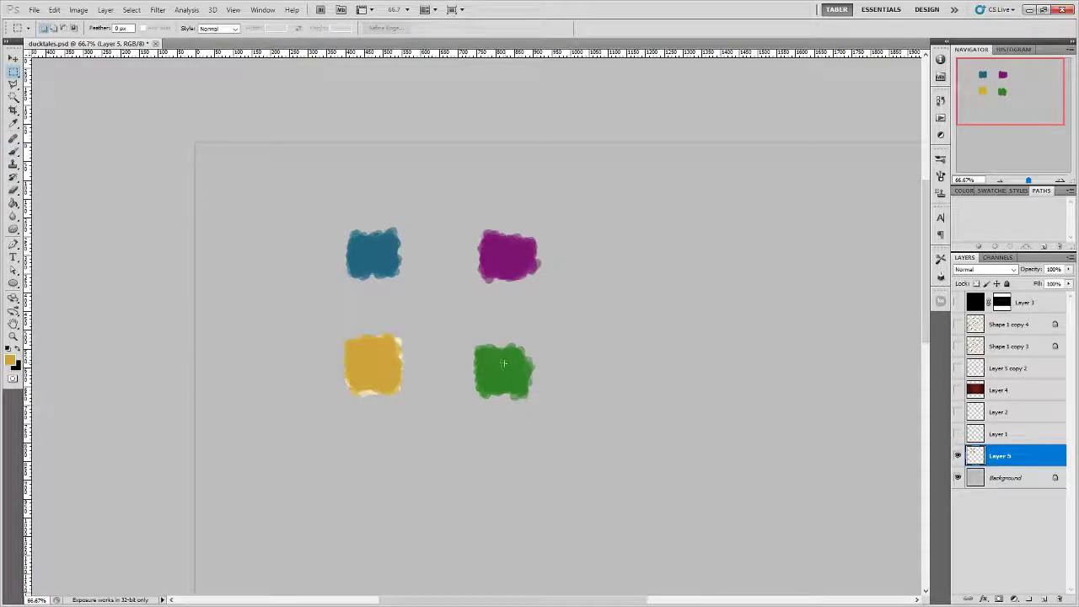
drag(462, 329, 555, 422)
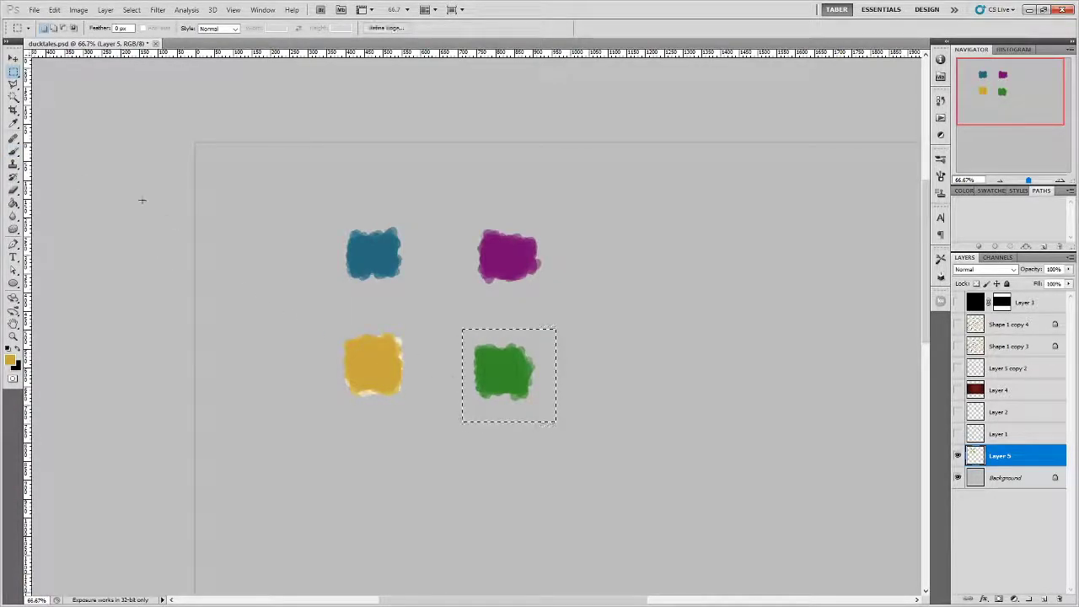
drag(517, 383, 508, 406)
click(572, 354)
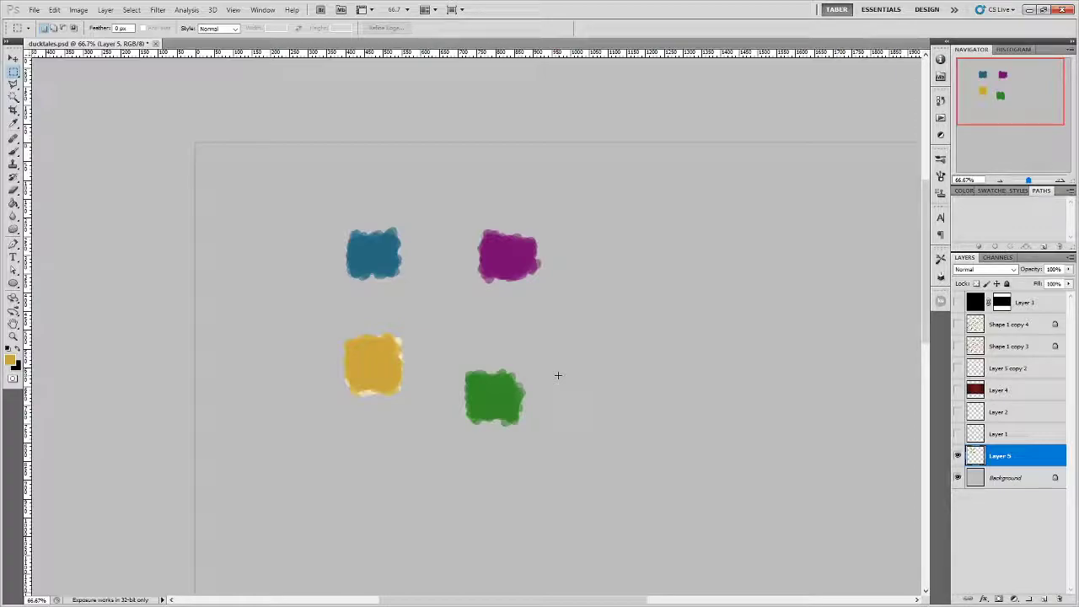
Line up the yellow and green swatches in one row with the blue and purple ones, and raise the green swatch slightly above it.
drag(327, 320, 419, 421)
drag(373, 369, 451, 257)
drag(428, 343, 569, 462)
drag(494, 395, 577, 259)
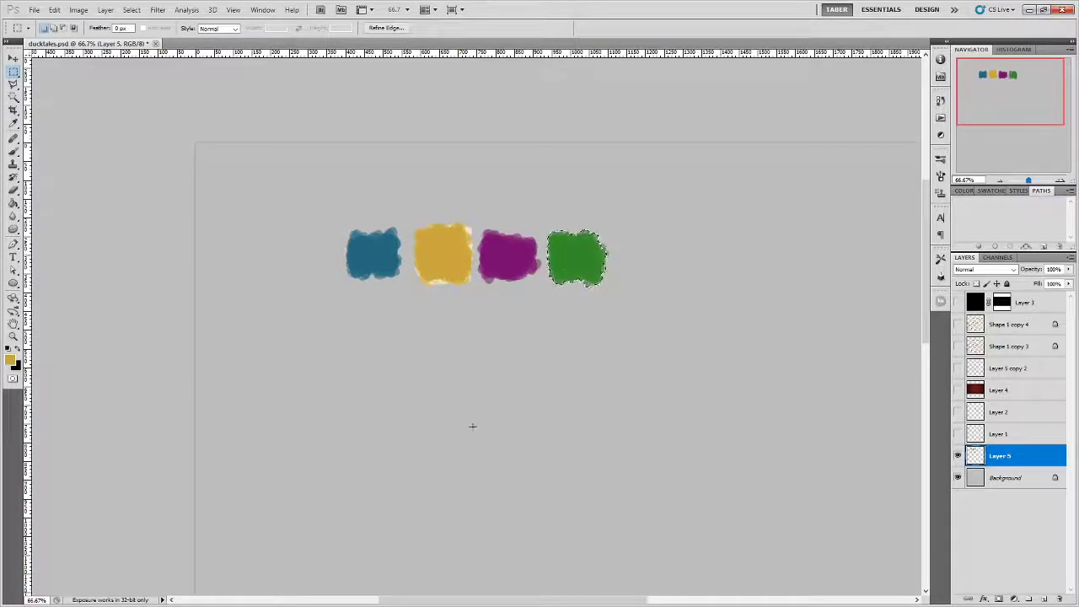
drag(584, 259, 584, 236)
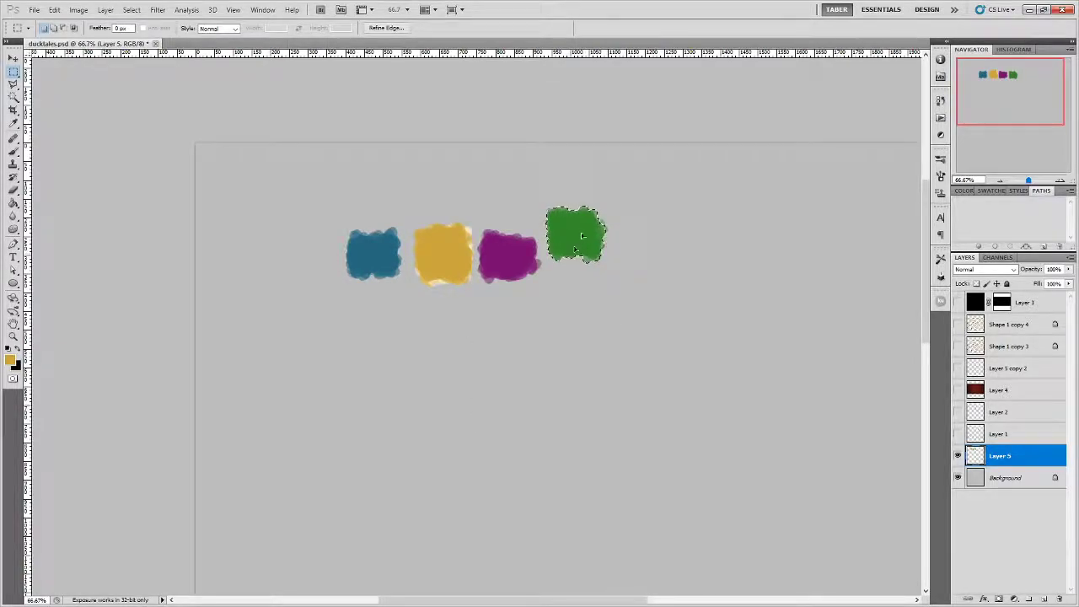
click(553, 336)
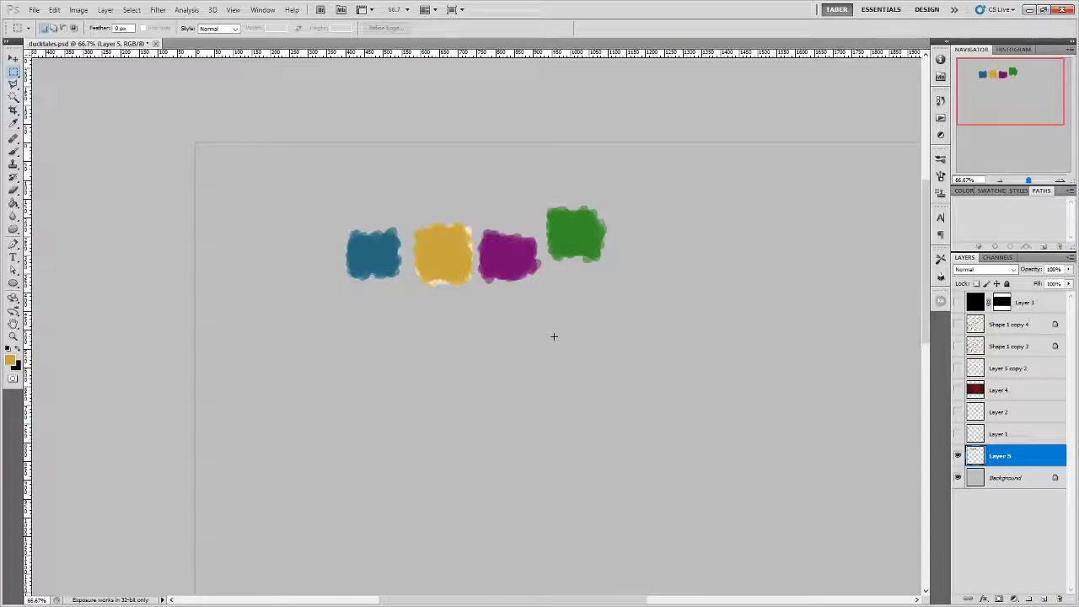
Review the Principles of Design chart in the browser, and move its window aside to return to the Photoshop canvas.
key(alt+Tab)
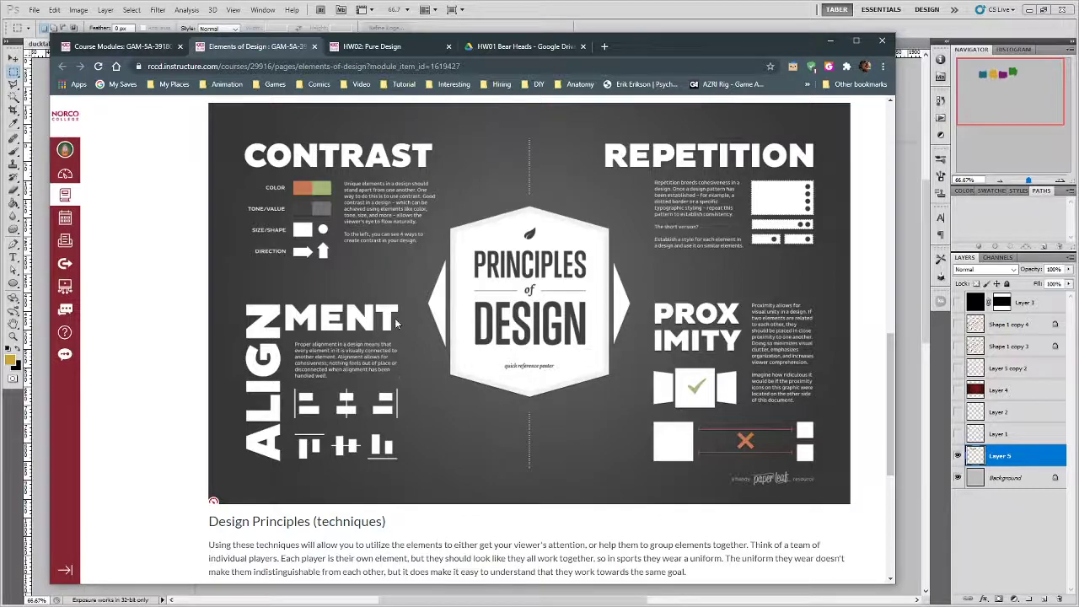
drag(769, 45, 791, 43)
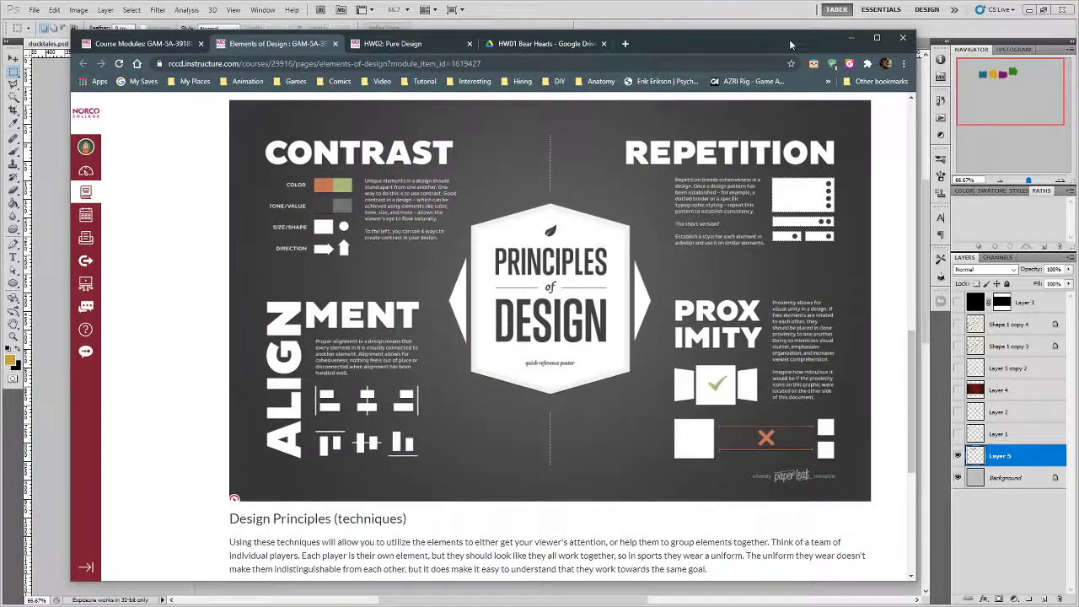
drag(789, 38, 0, 39)
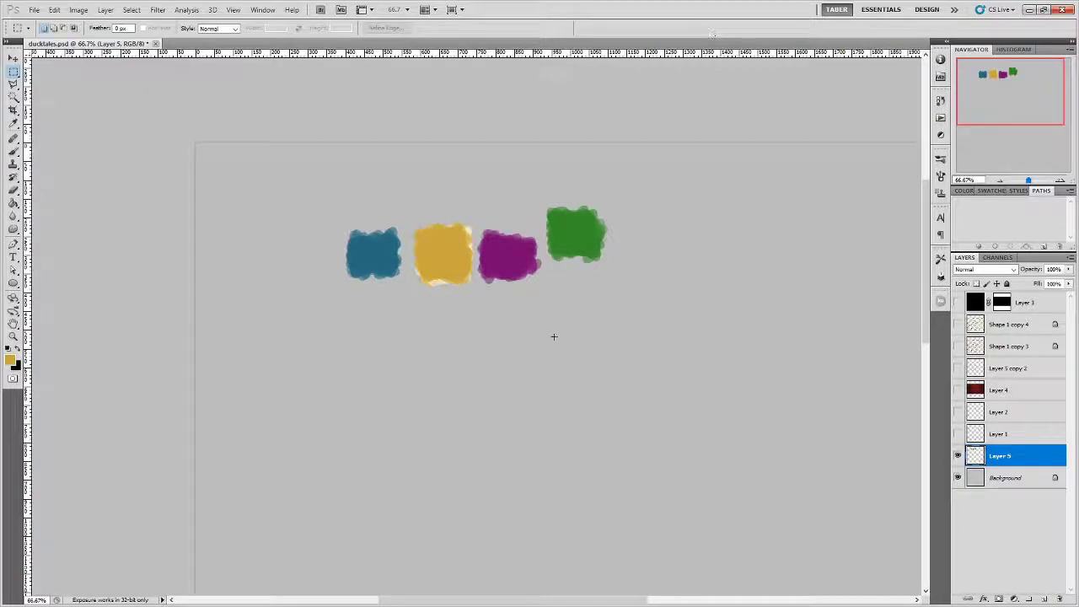
Place the green swatch directly above the yellow one, and move the whole swatch group down and to the right.
drag(602, 280, 461, 191)
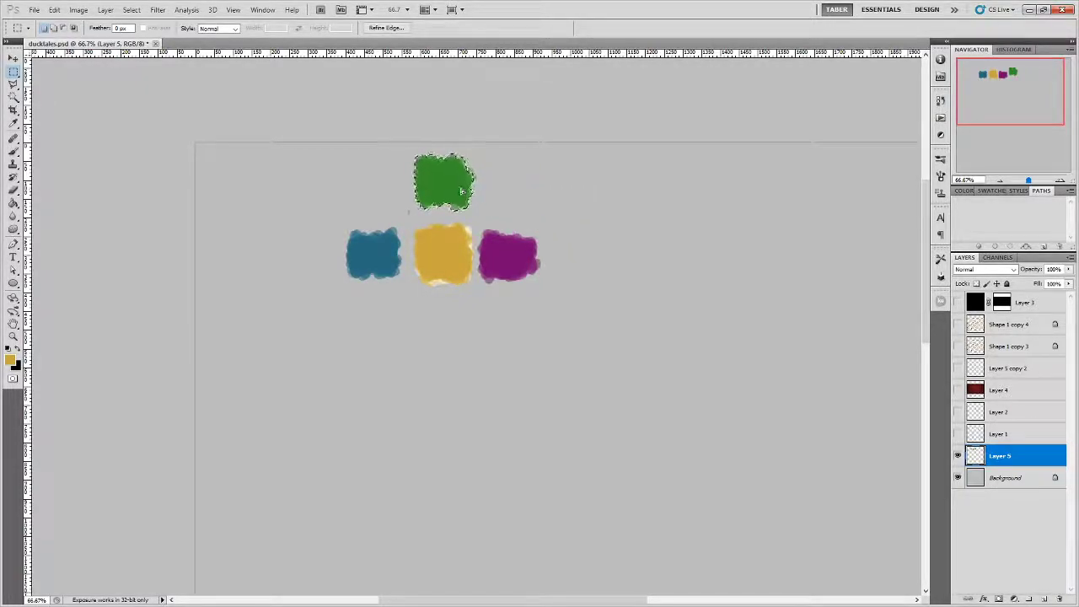
drag(325, 151, 579, 317)
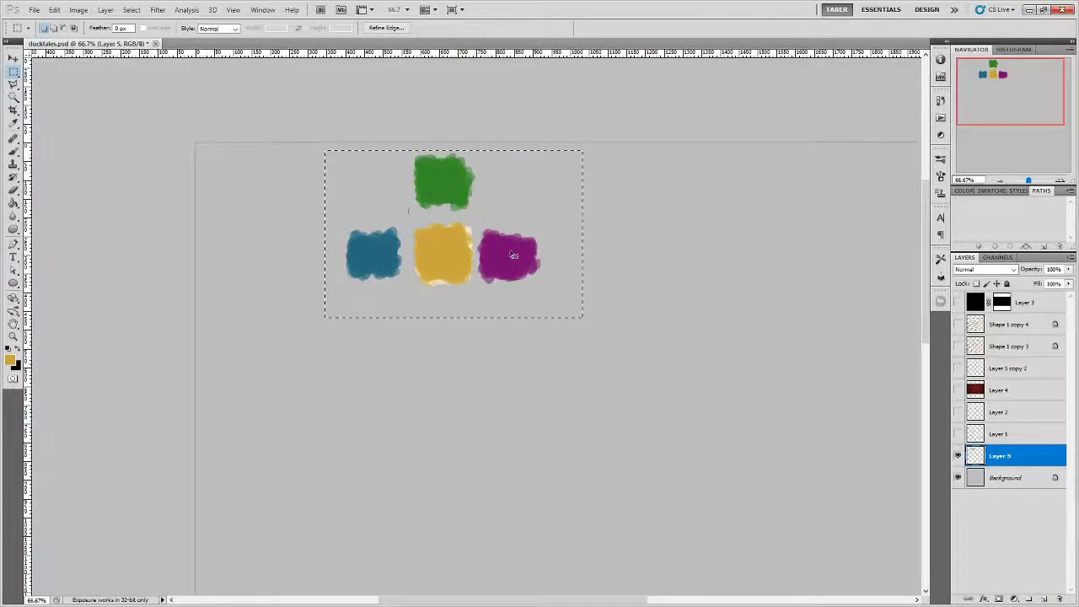
drag(330, 288, 367, 408)
key(ctrl+d)
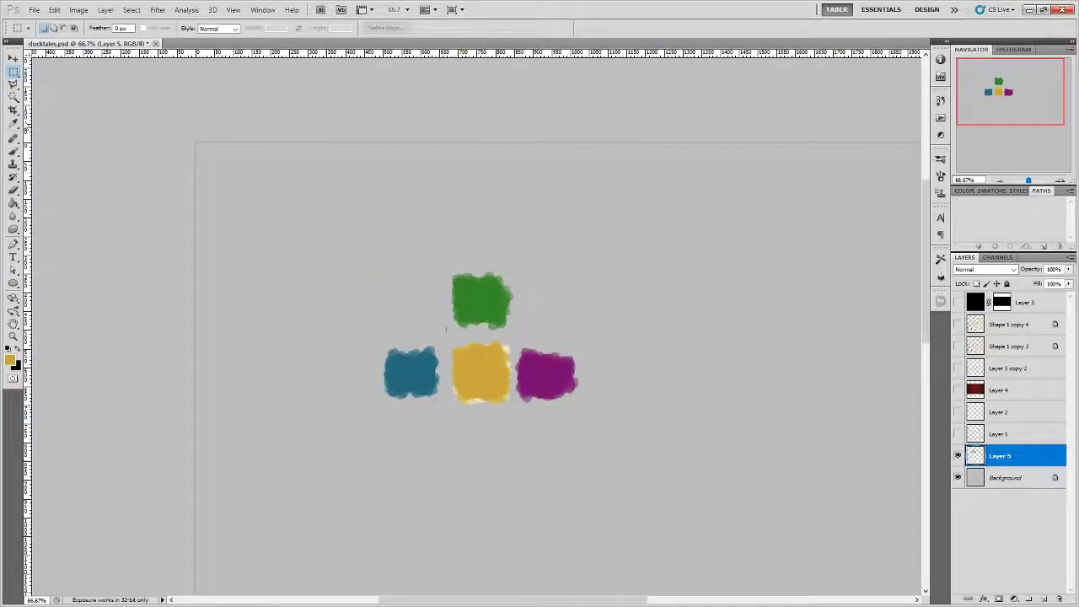
Brush thin black alignment lines: a horizontal one through the three lower swatches and a vertical one through green and yellow.
click(14, 151)
click(19, 349)
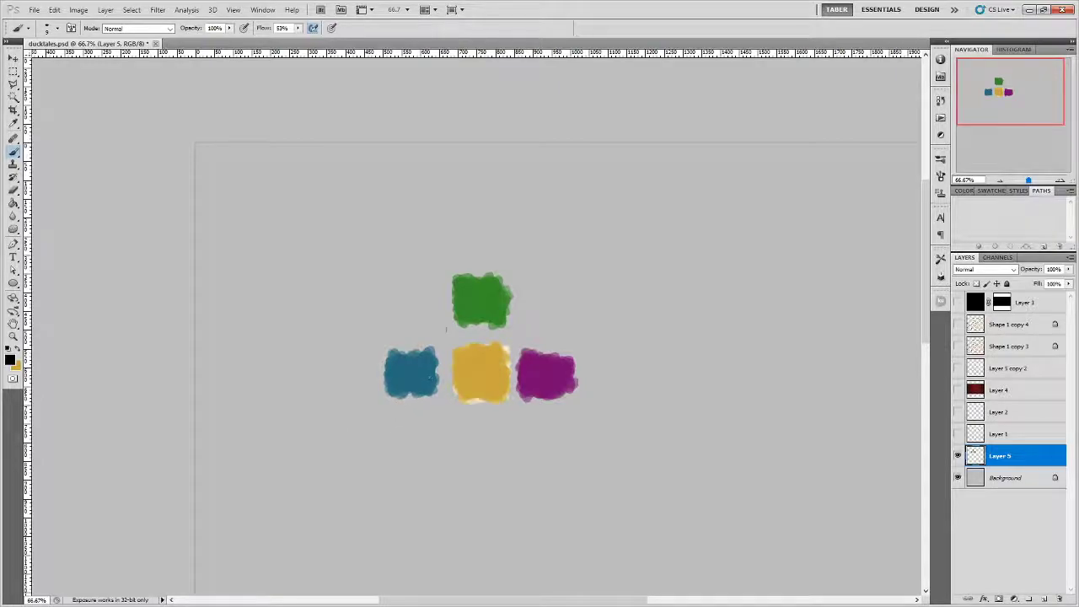
drag(335, 372, 643, 373)
key(ctrl+z)
drag(337, 385, 636, 370)
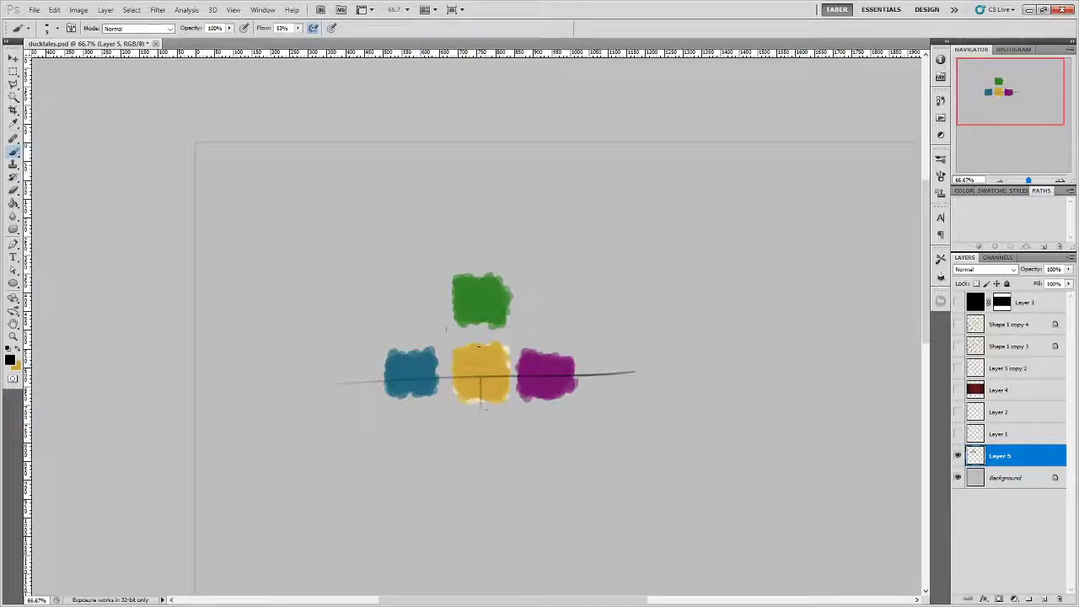
drag(484, 408, 479, 246)
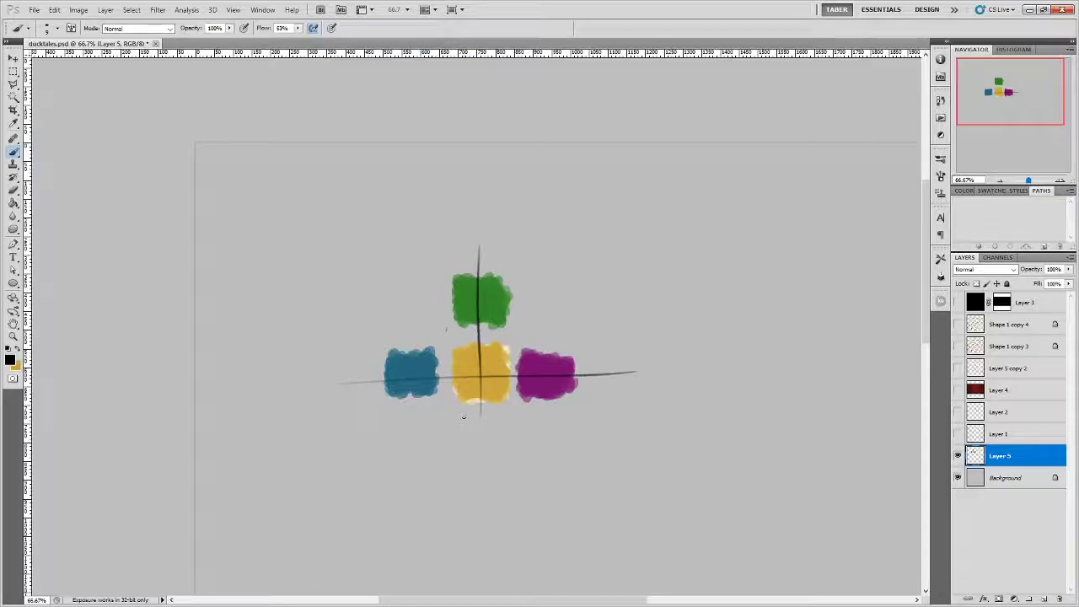
key(ctrl+z)
key(ctrl+z)
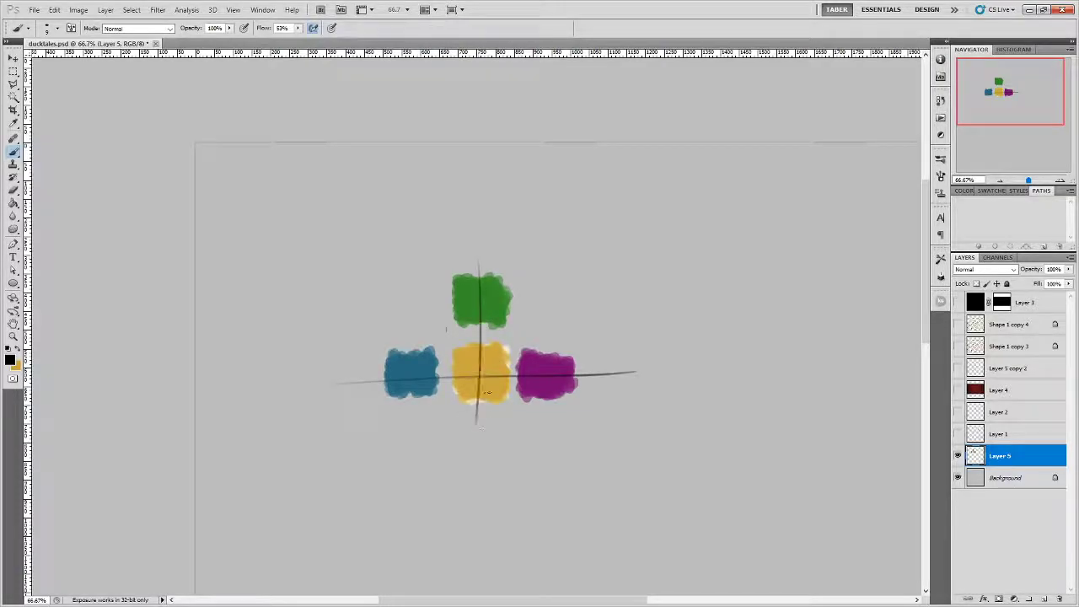
Circle the yellow swatch's centre and sketch a black square outline beneath it with a vertical line through it.
drag(487, 361, 474, 377)
mouse_move(514, 333)
mouse_down()
mouse_move(534, 323)
mouse_move(516, 344)
mouse_up()
key(ctrl+z)
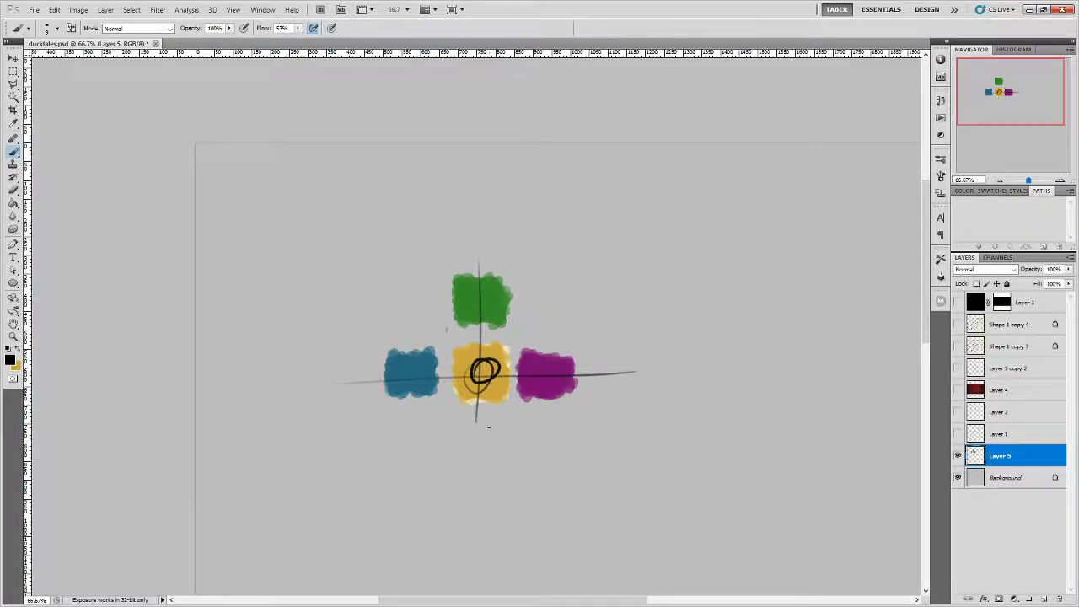
mouse_move(455, 422)
mouse_down()
mouse_move(507, 421)
mouse_move(509, 470)
mouse_move(457, 474)
mouse_move(517, 471)
mouse_up()
drag(487, 524, 479, 406)
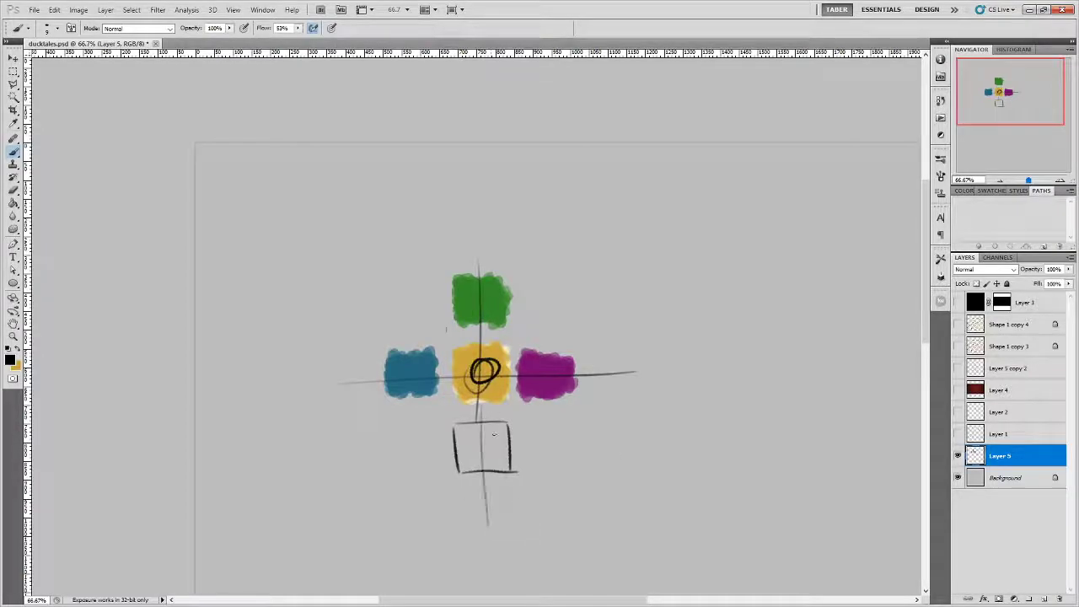
Undo the circle on the yellow swatch and the square sketched beneath it.
key(ctrl+alt+z)
key(ctrl+alt+z)
key(ctrl+alt+z)
key(ctrl+alt+z)
key(ctrl+alt+z)
key(ctrl+alt+z)
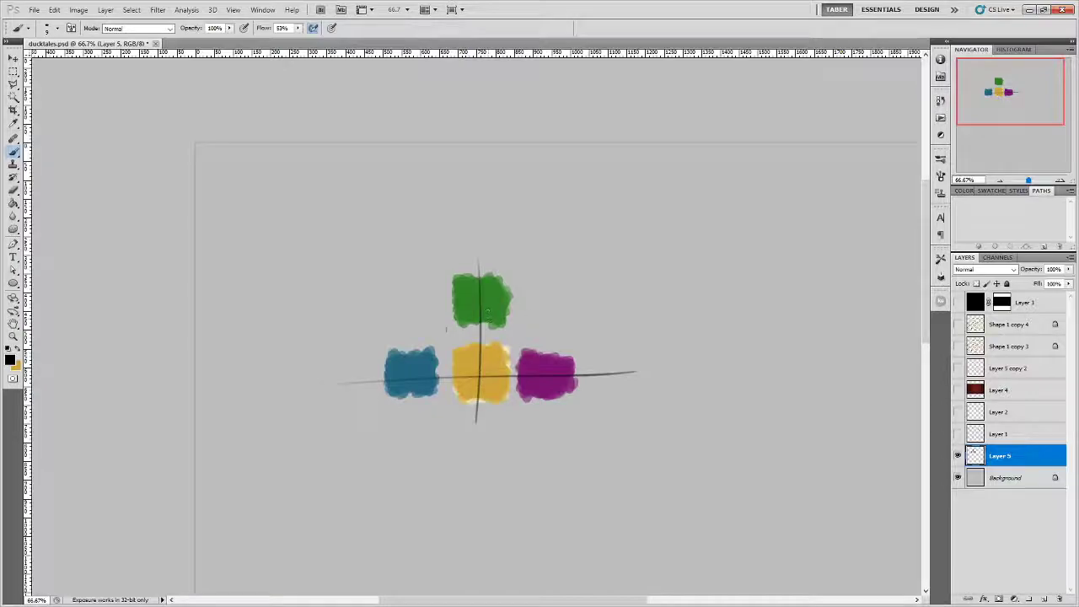
Mark the green swatch's centre with a circle and a horizontal line, and undo these marks together with the alignment lines.
mouse_move(482, 298)
mouse_down()
mouse_move(472, 303)
mouse_move(479, 291)
mouse_move(524, 295)
mouse_up()
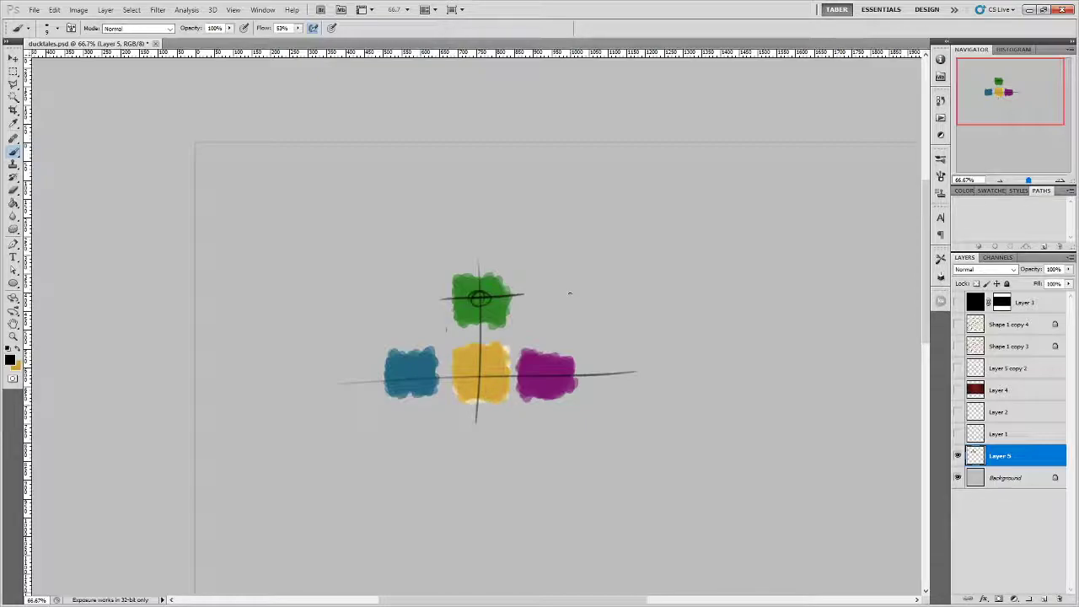
key(ctrl+alt+z)
key(ctrl+alt+z)
key(ctrl+alt+z)
key(ctrl+alt+z)
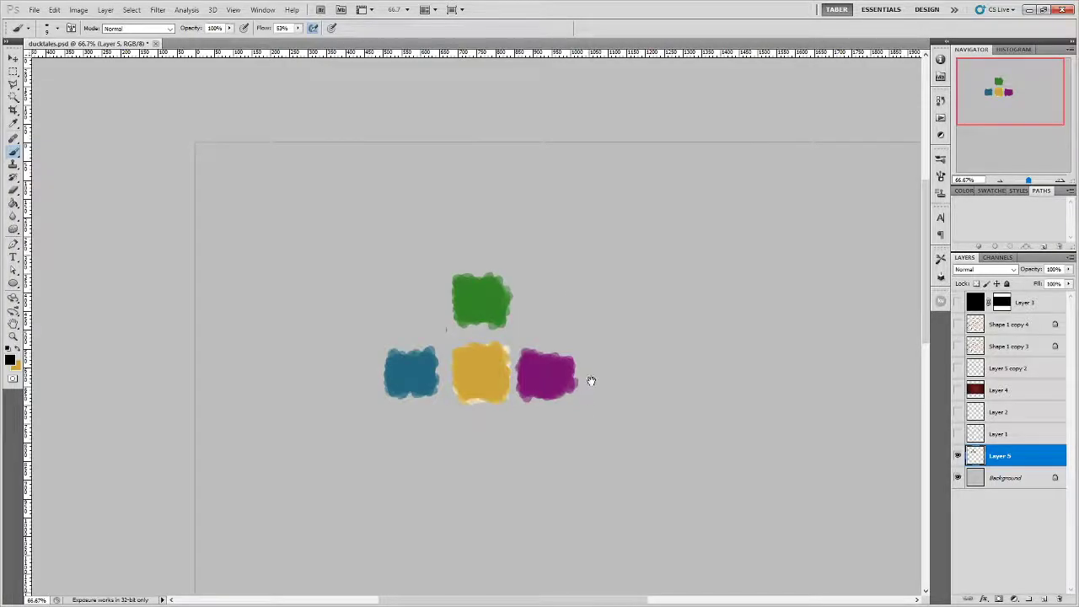
Draw a tall black rectangular frame in the empty area to the right of the swatches.
drag(589, 399, 450, 377)
mouse_move(469, 224)
mouse_down()
mouse_move(472, 381)
mouse_move(615, 379)
mouse_move(611, 200)
mouse_up()
drag(481, 206, 610, 202)
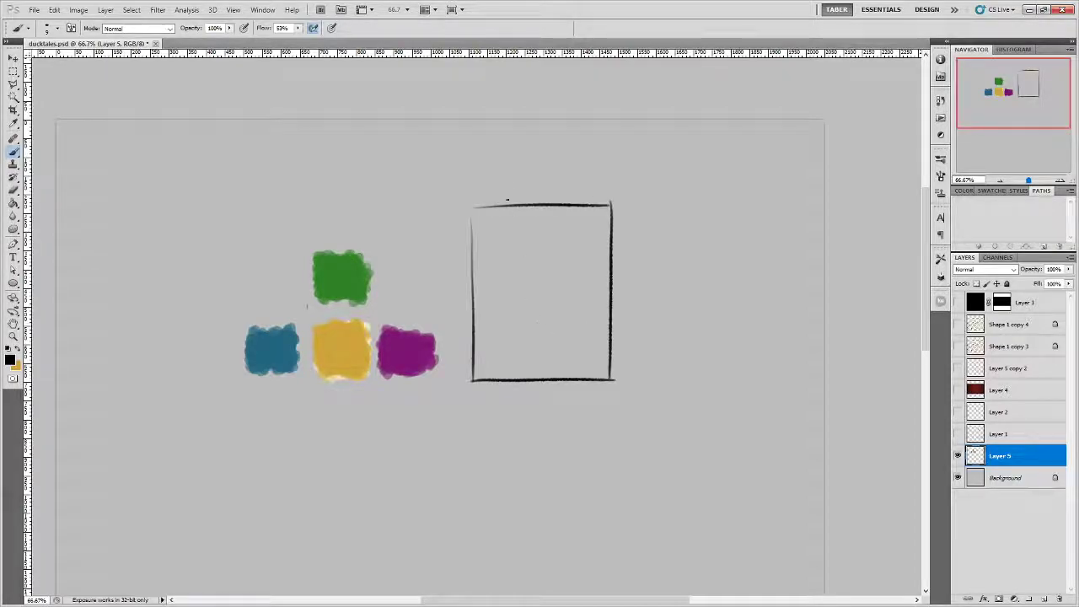
Divide the frame into thirds with two vertical and two horizontal lines, and circle the four intersections.
drag(511, 223, 513, 405)
drag(567, 207, 568, 395)
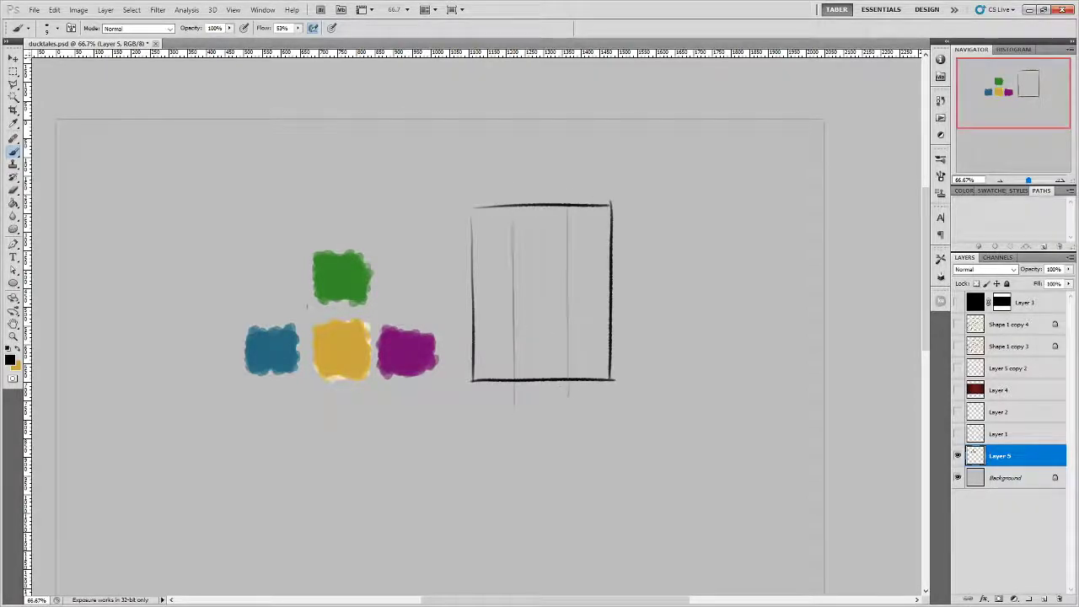
drag(481, 258, 615, 257)
drag(477, 321, 624, 321)
drag(510, 252, 568, 253)
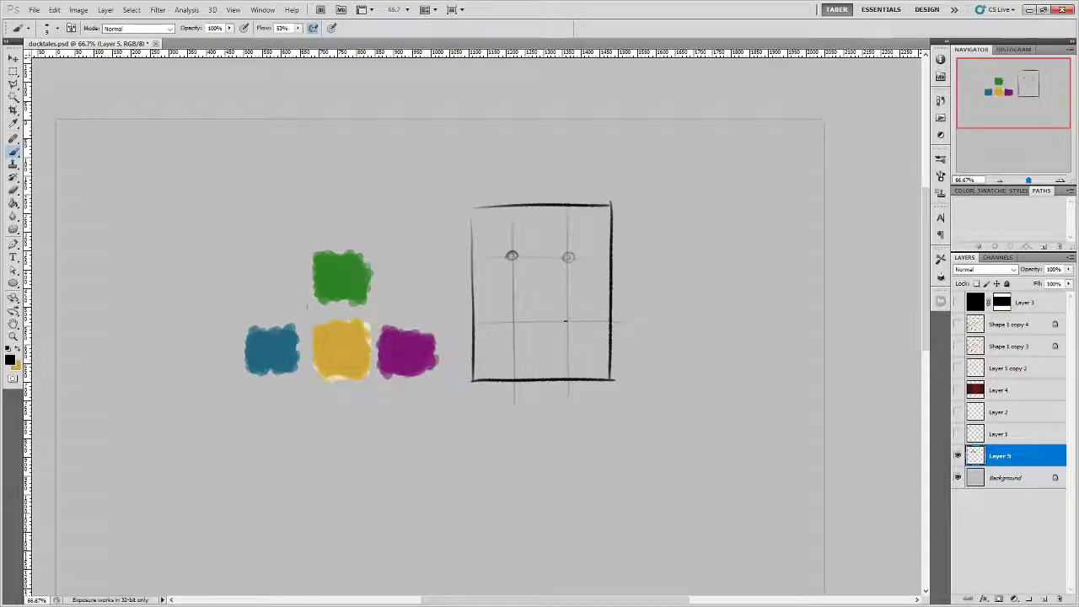
drag(569, 318, 511, 319)
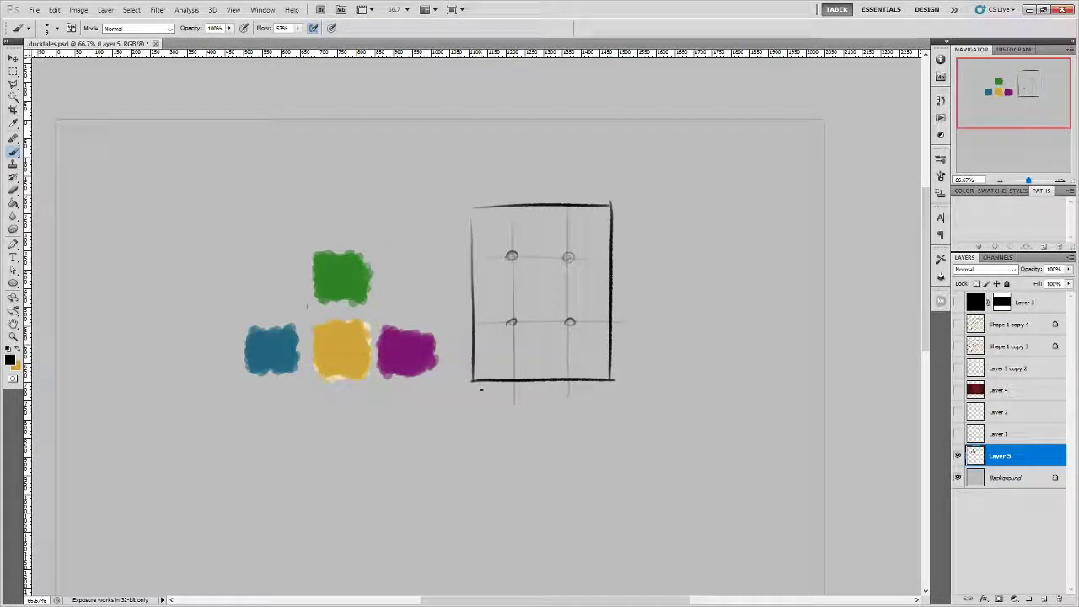
Draw an upward arrow from the frame's lower edge toward its centre, and undo it.
mouse_move(535, 375)
mouse_down()
mouse_move(537, 295)
mouse_move(548, 300)
mouse_up()
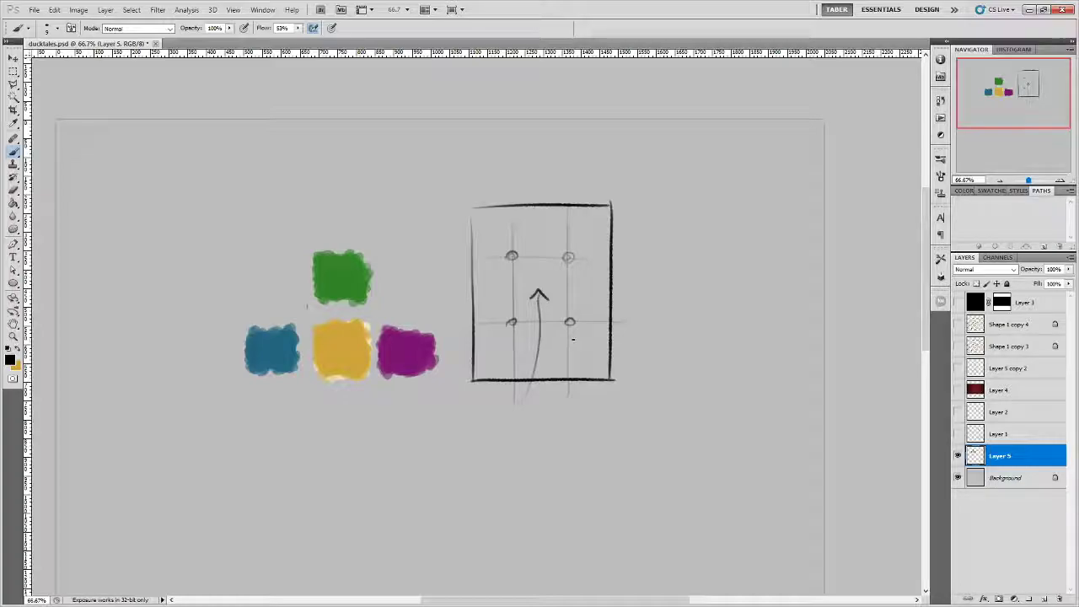
key(ctrl+alt+z)
key(ctrl+alt+z)
Darken the frame's left vertical dividing line and fill the left third with diagonal hatching.
mouse_move(515, 378)
mouse_down()
mouse_move(510, 207)
mouse_move(485, 204)
mouse_up()
mouse_move(470, 240)
mouse_down()
mouse_move(497, 207)
mouse_move(506, 212)
mouse_up()
drag(475, 278, 510, 231)
drag(485, 288, 509, 257)
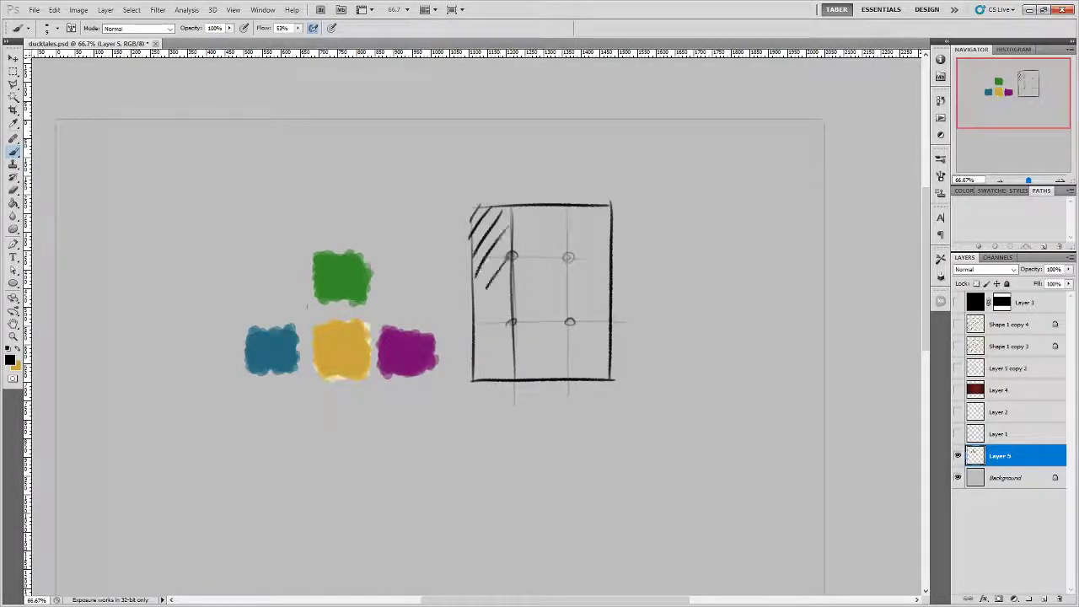
drag(475, 307, 511, 270)
mouse_move(474, 337)
mouse_down()
mouse_move(505, 286)
mouse_move(509, 305)
mouse_up()
mouse_move(477, 371)
mouse_down()
mouse_move(514, 320)
mouse_move(513, 339)
mouse_up()
drag(502, 378, 516, 349)
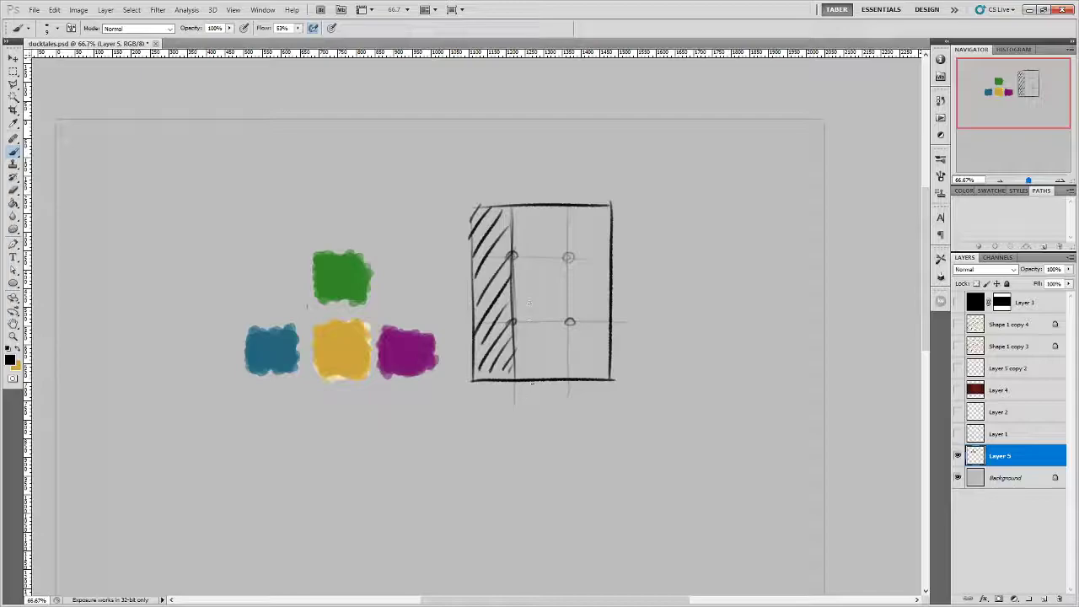
Draw three arcs beneath the frame, one marking each third, and undo them.
mouse_move(471, 393)
mouse_down()
mouse_move(539, 409)
mouse_move(575, 393)
mouse_move(620, 392)
mouse_up()
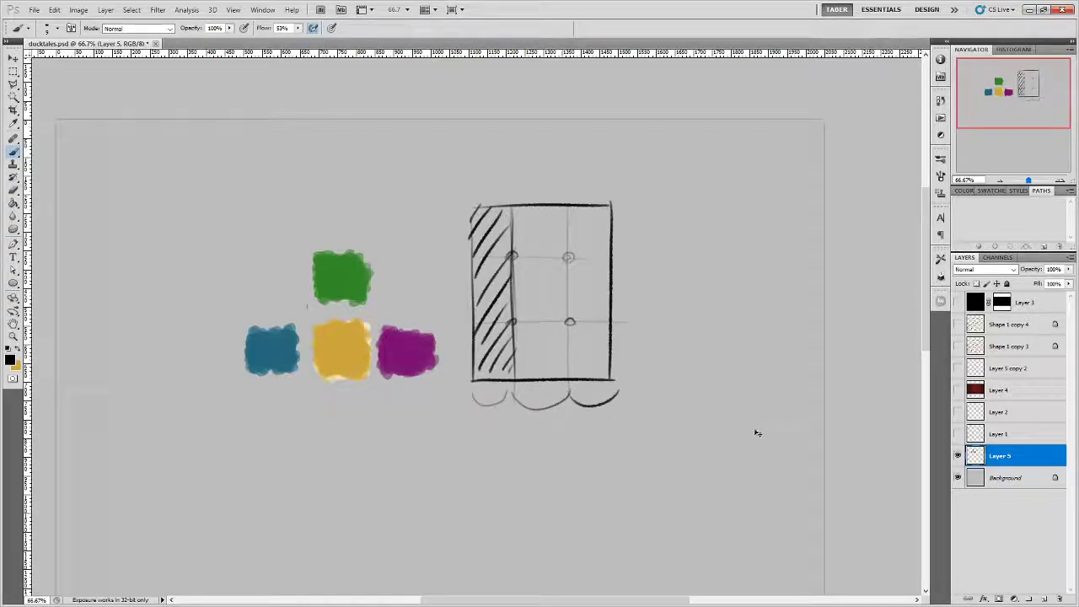
key(ctrl+alt+z)
key(ctrl+alt+z)
key(ctrl+alt+z)
Draw a second frame to the right with centred crossing lines and a circled midpoint, and hatch its upper half.
mouse_move(639, 327)
mouse_down()
mouse_move(573, 272)
mouse_move(413, 210)
mouse_move(416, 376)
mouse_move(522, 382)
mouse_move(518, 223)
mouse_move(422, 215)
mouse_move(468, 304)
mouse_move(467, 371)
mouse_up()
mouse_move(431, 294)
mouse_down()
mouse_move(517, 303)
mouse_move(465, 292)
mouse_up()
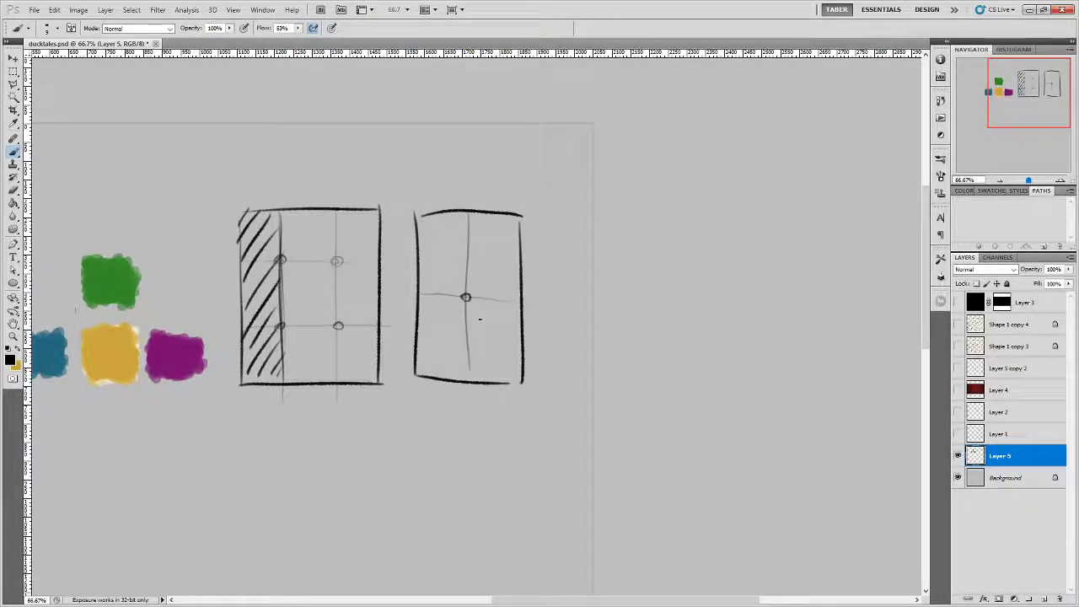
mouse_move(427, 214)
mouse_down()
mouse_move(421, 282)
mouse_move(445, 288)
mouse_move(505, 215)
mouse_move(469, 278)
mouse_move(478, 290)
mouse_move(523, 300)
mouse_up()
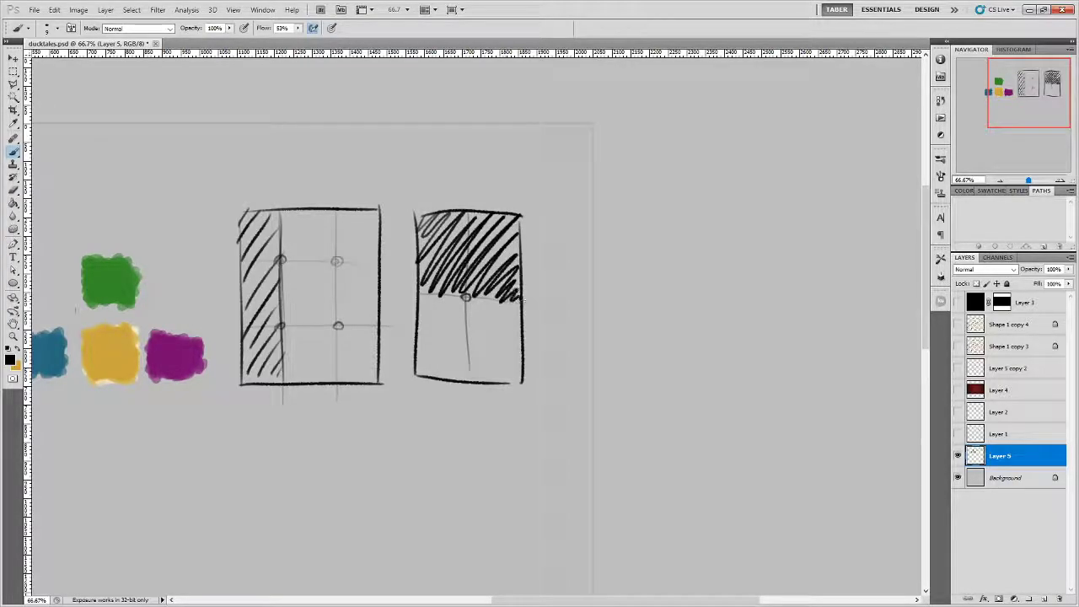
drag(481, 440, 621, 393)
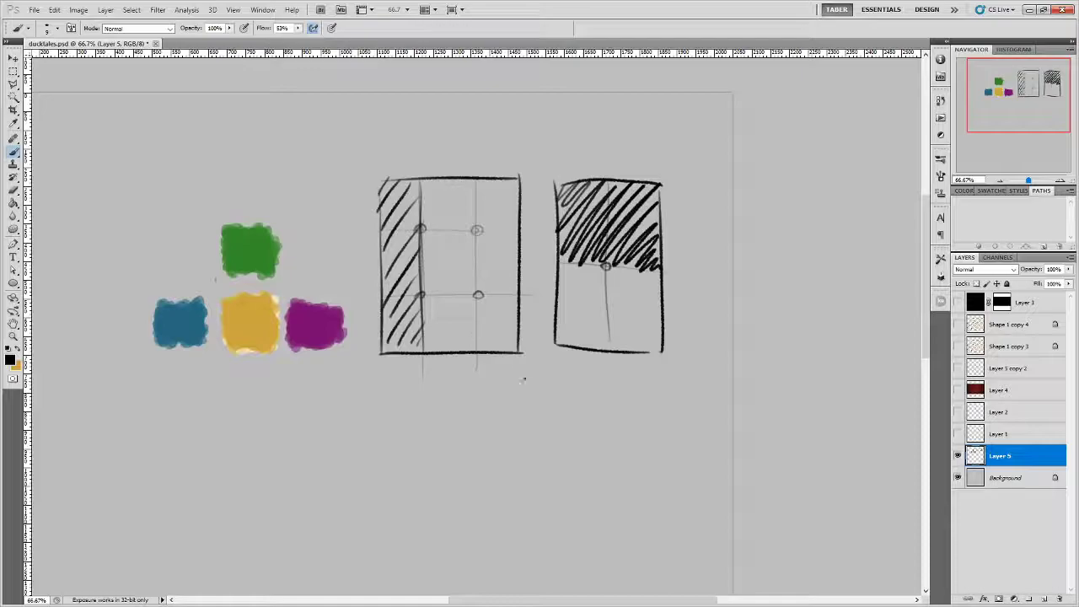
drag(522, 380, 636, 401)
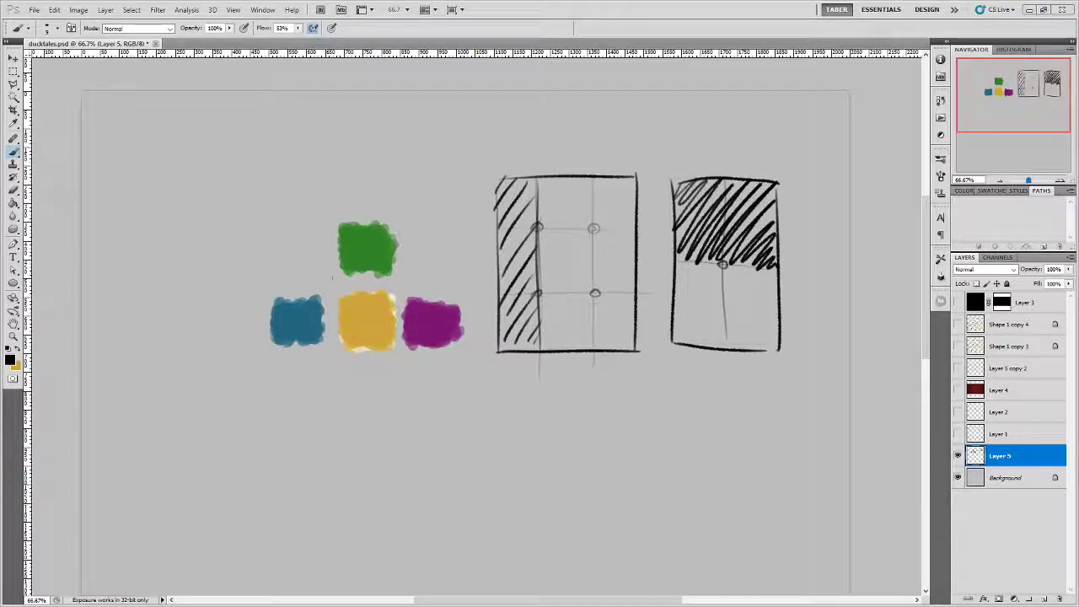
Switch to the browser and examine the Repetition section of the Principles of Design chart.
key(alt+Tab)
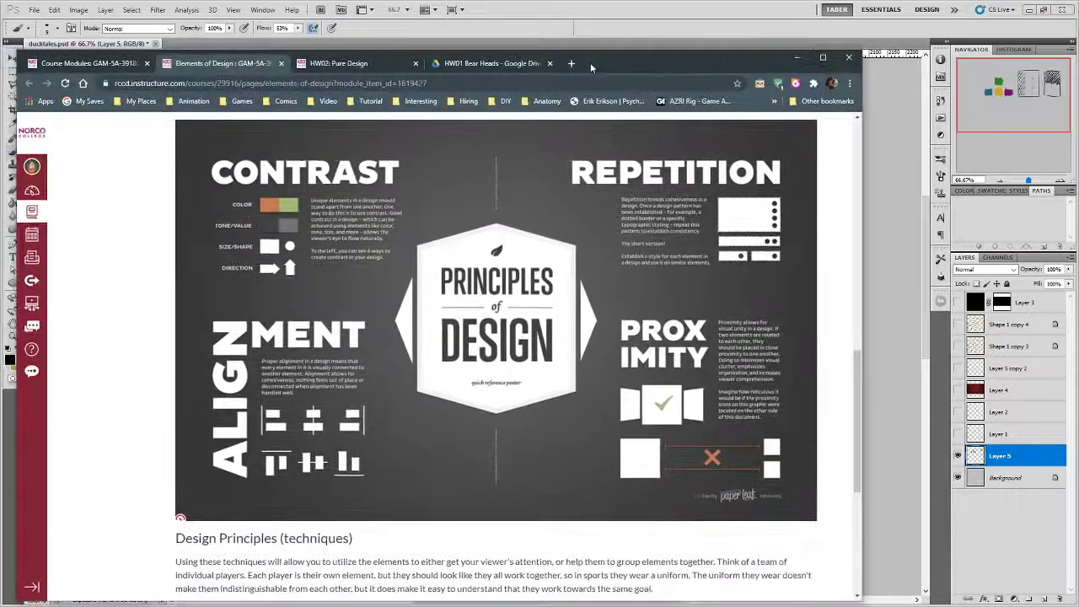
drag(590, 62, 590, 60)
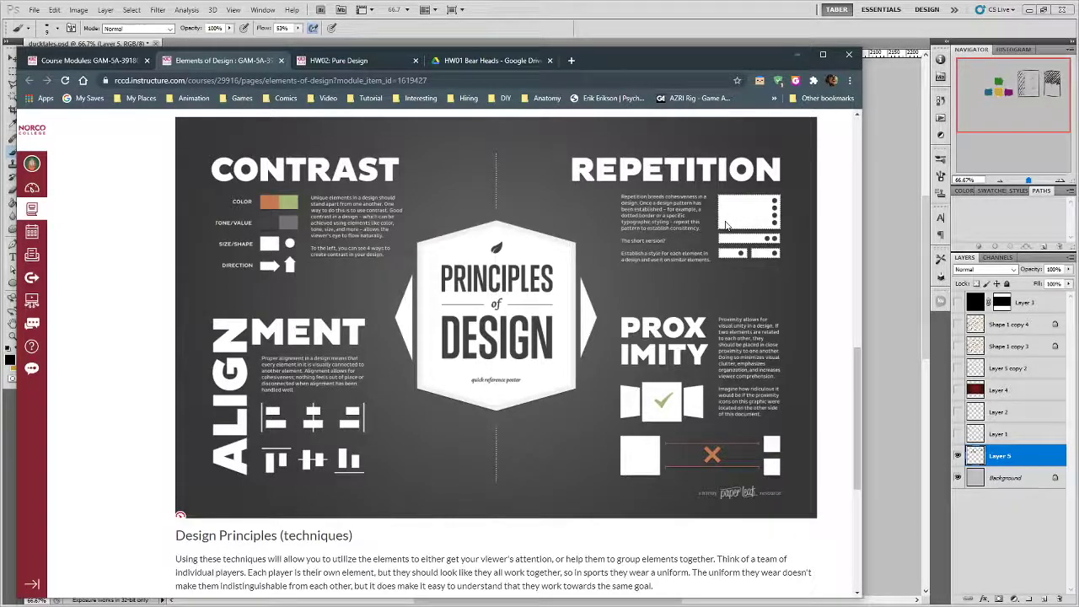
Switch back to Photoshop and clear the color swatches and both framed sketches from the layer.
click(797, 54)
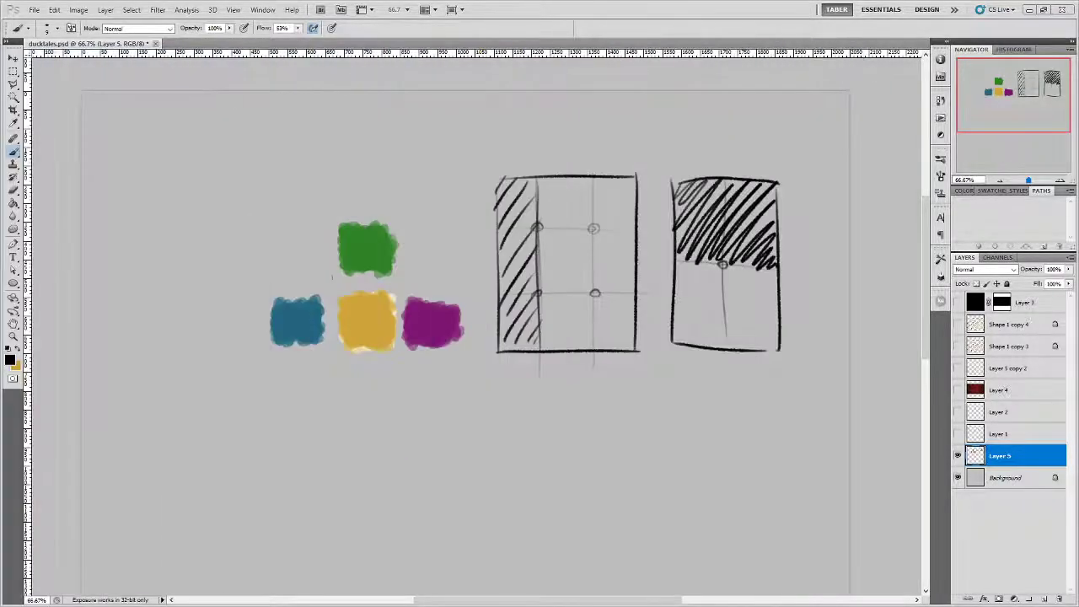
click(14, 71)
mouse_move(225, 122)
mouse_down()
mouse_move(676, 430)
mouse_move(814, 408)
mouse_up()
key(Delete)
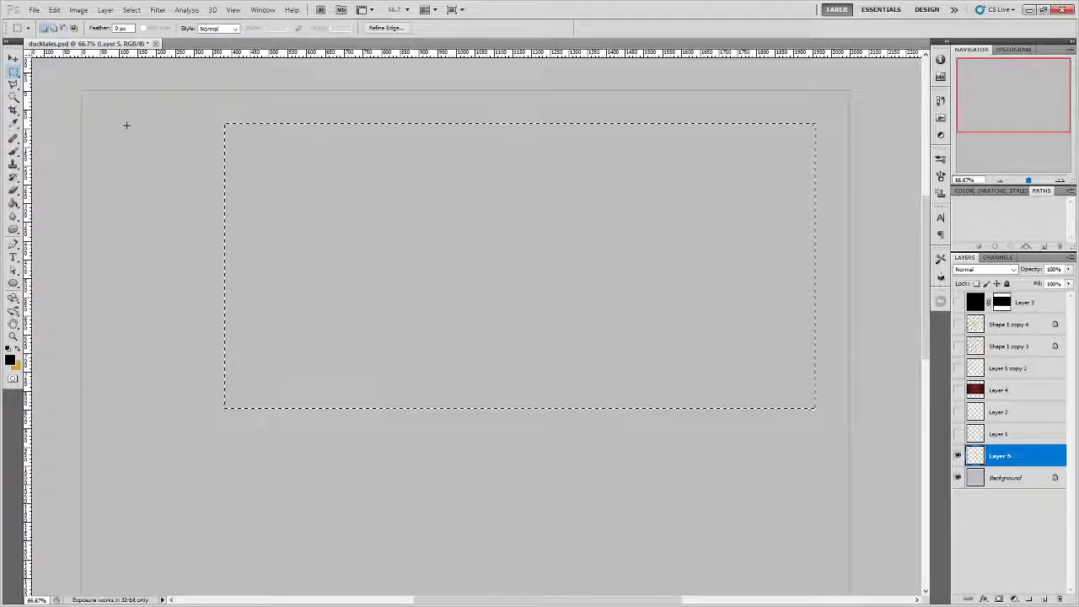
key(ctrl+d)
click(14, 151)
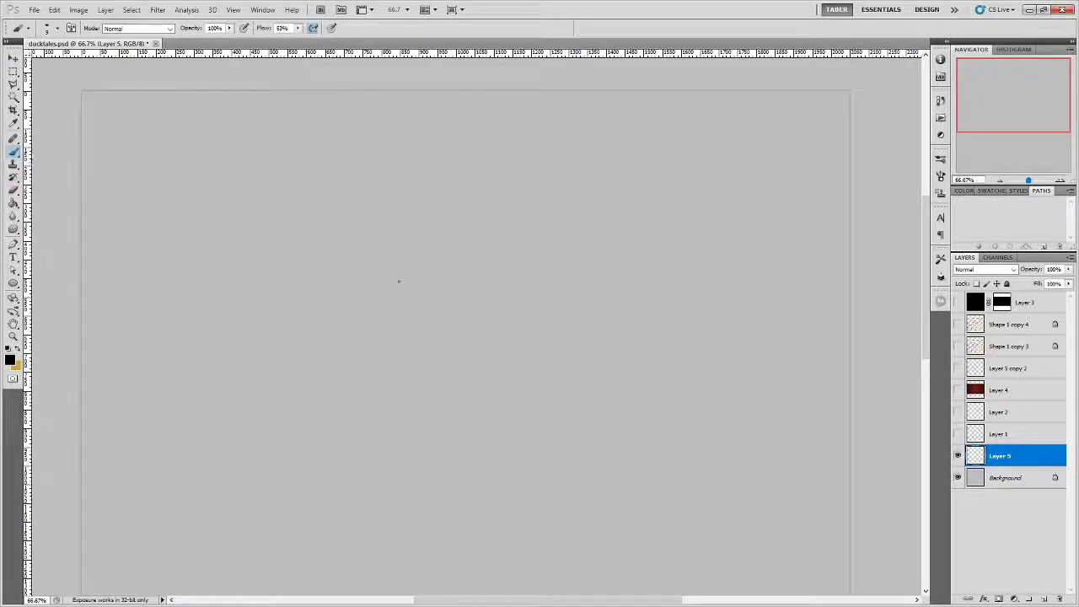
Draw a square frame with the brush and scatter small cross and dot stars inside it.
mouse_move(304, 150)
mouse_down()
mouse_move(317, 365)
mouse_move(541, 363)
mouse_move(532, 356)
mouse_move(537, 145)
mouse_move(539, 168)
mouse_move(538, 149)
mouse_move(307, 143)
mouse_up()
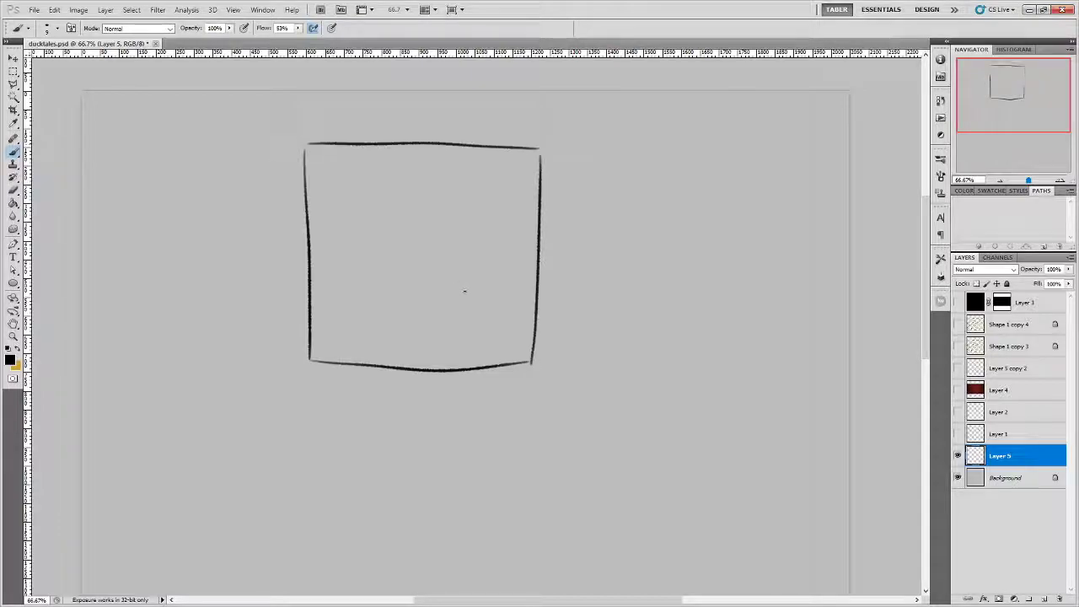
mouse_move(388, 229)
mouse_down()
mouse_move(389, 239)
mouse_move(396, 234)
mouse_up()
drag(502, 181, 507, 187)
drag(523, 268, 523, 276)
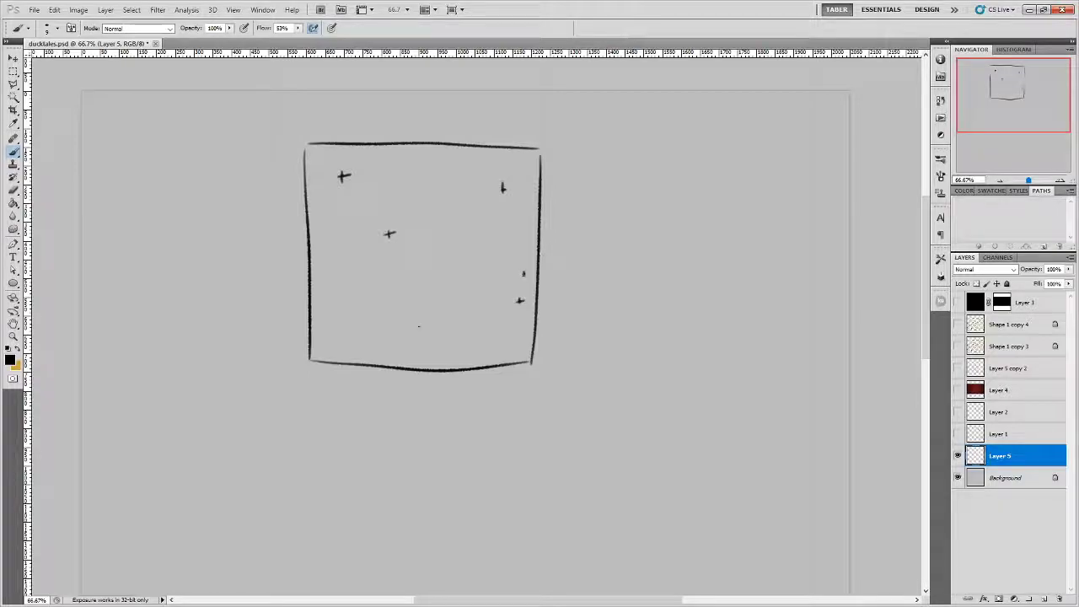
drag(388, 337, 388, 348)
mouse_move(383, 342)
mouse_down()
mouse_move(393, 343)
mouse_move(344, 336)
mouse_move(350, 329)
mouse_up()
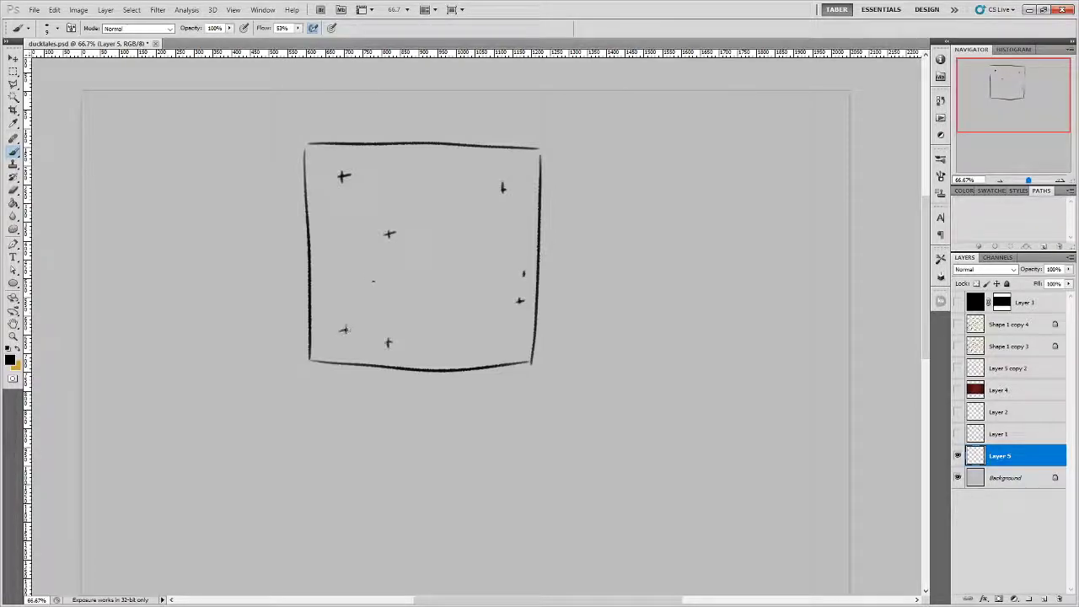
click(327, 290)
click(472, 360)
drag(419, 172, 419, 181)
mouse_move(463, 273)
mouse_down()
mouse_move(483, 260)
mouse_move(464, 259)
mouse_up()
click(334, 226)
click(324, 186)
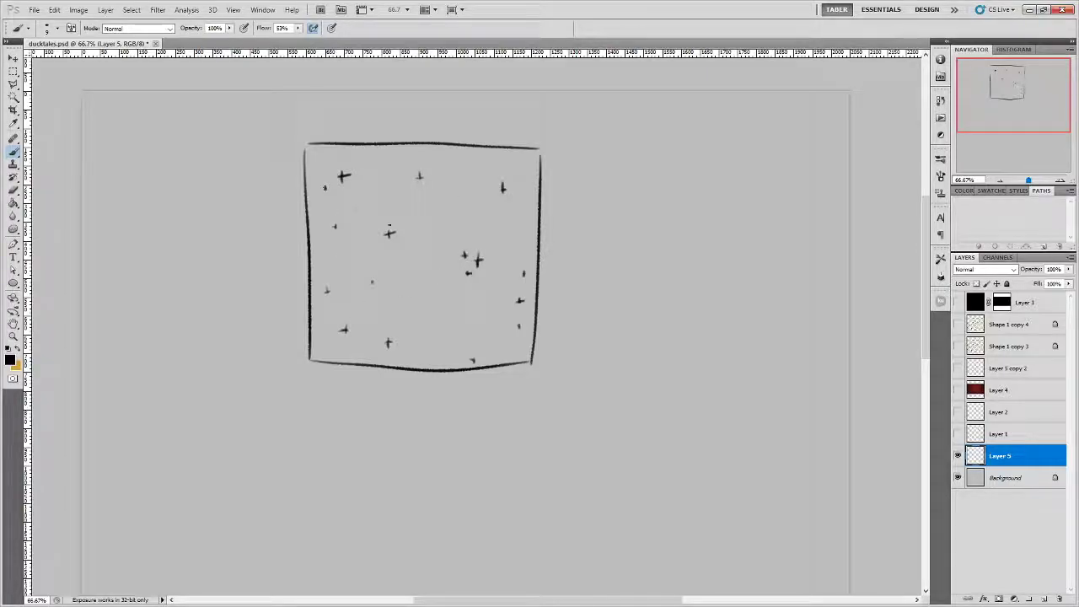
click(493, 171)
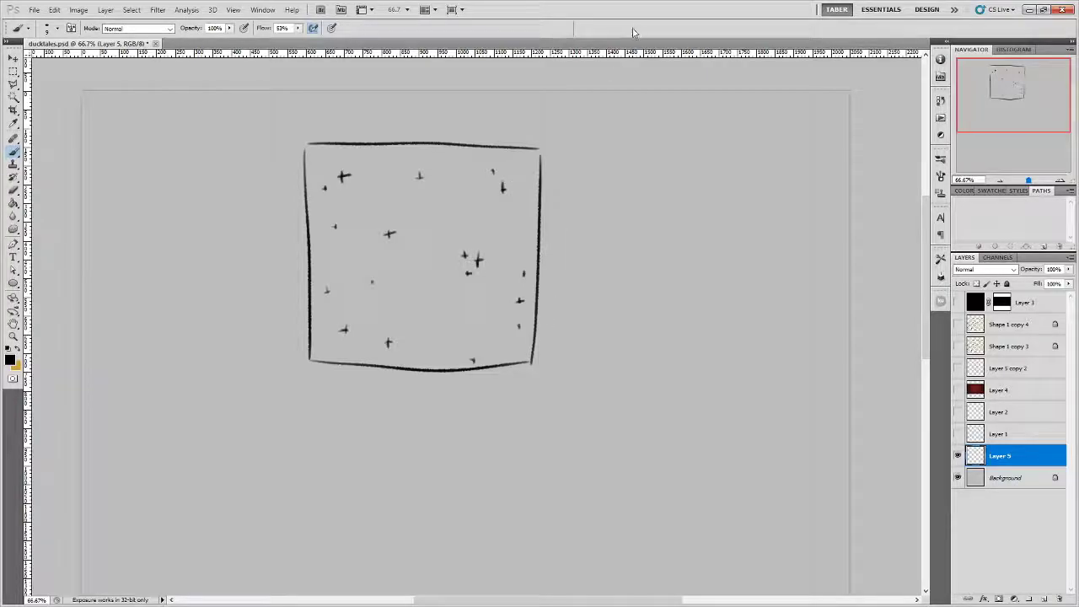
Draw a circle in the lower right part of the frame, overlapping the cluster of three stars.
key(ctrl+plus)
drag(637, 237, 685, 320)
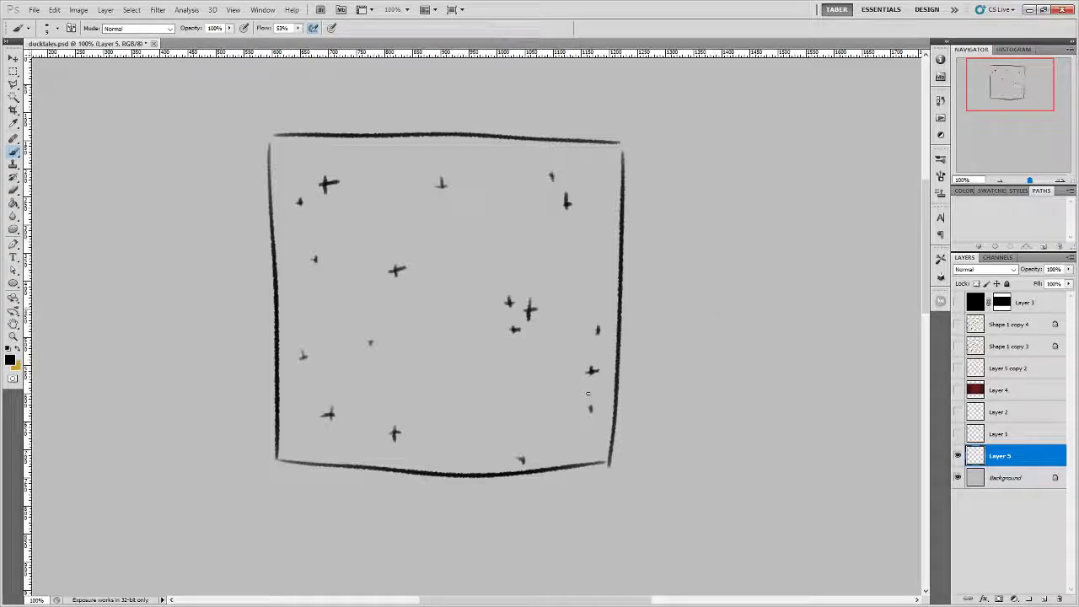
drag(566, 374, 567, 334)
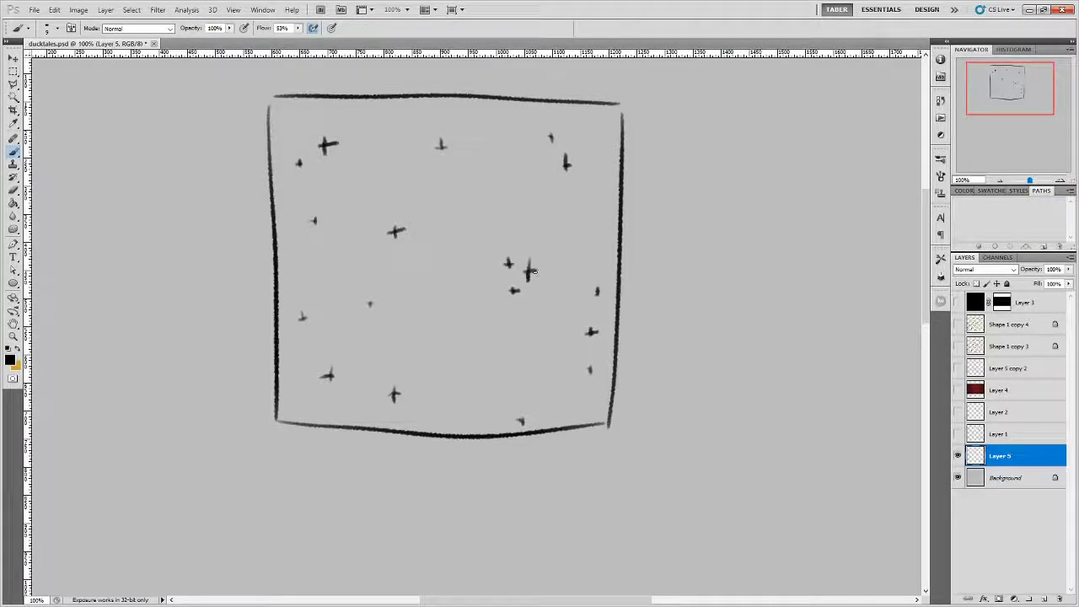
mouse_move(498, 259)
mouse_down()
mouse_move(524, 388)
mouse_move(504, 260)
mouse_up()
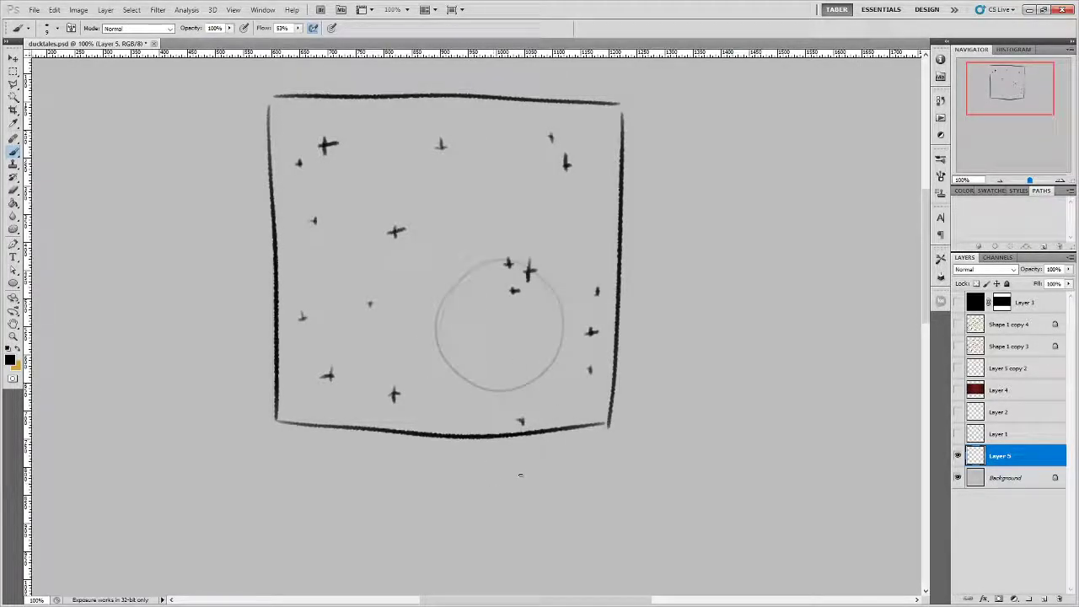
key(ctrl+z)
mouse_move(444, 299)
mouse_down()
mouse_move(506, 259)
mouse_move(527, 268)
mouse_up()
Draw a vertical and a horizontal guide line through the circle and undo both.
drag(498, 347, 497, 376)
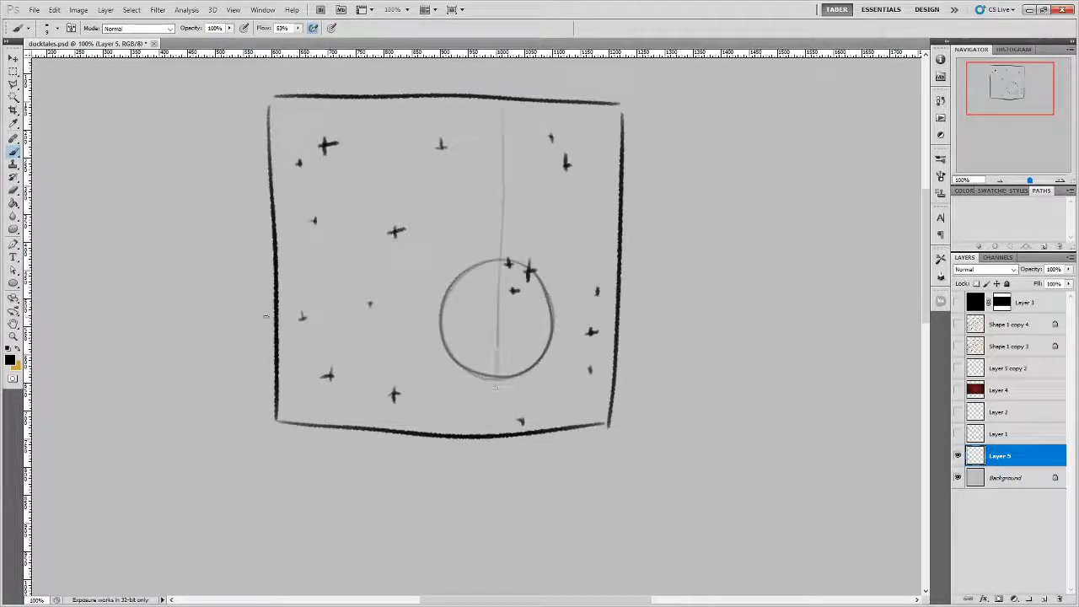
drag(271, 316, 613, 330)
key(ctrl+alt+z)
key(ctrl+alt+z)
Shape the circle into a crescent moon with an inner arc and erase its outer right edge.
mouse_move(491, 262)
mouse_down()
mouse_move(544, 339)
mouse_move(524, 346)
mouse_move(495, 257)
mouse_move(445, 286)
mouse_up()
key(ctrl+alt+z)
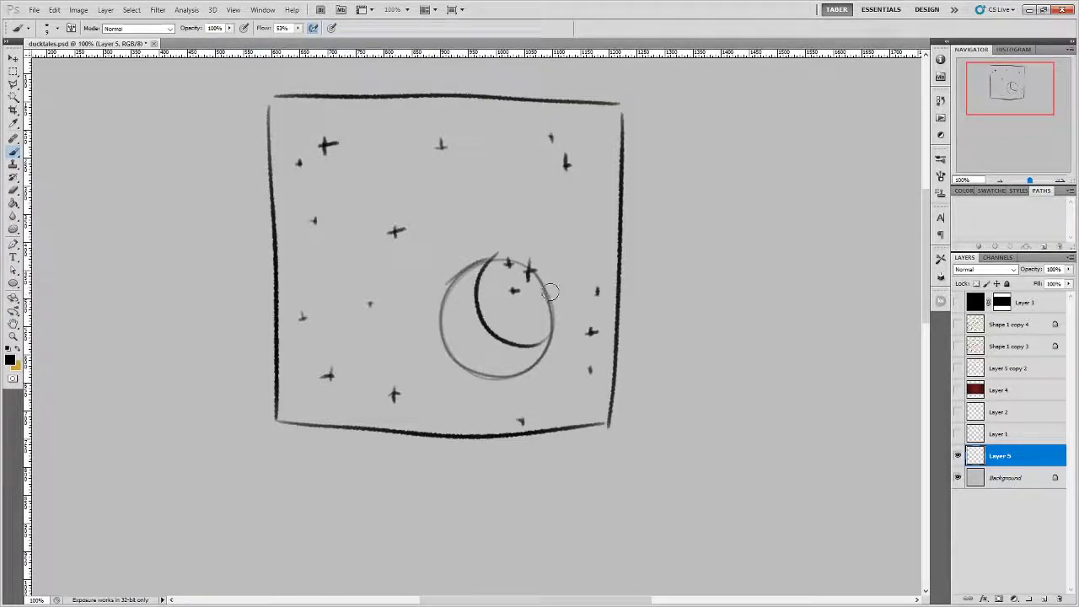
drag(534, 277, 551, 327)
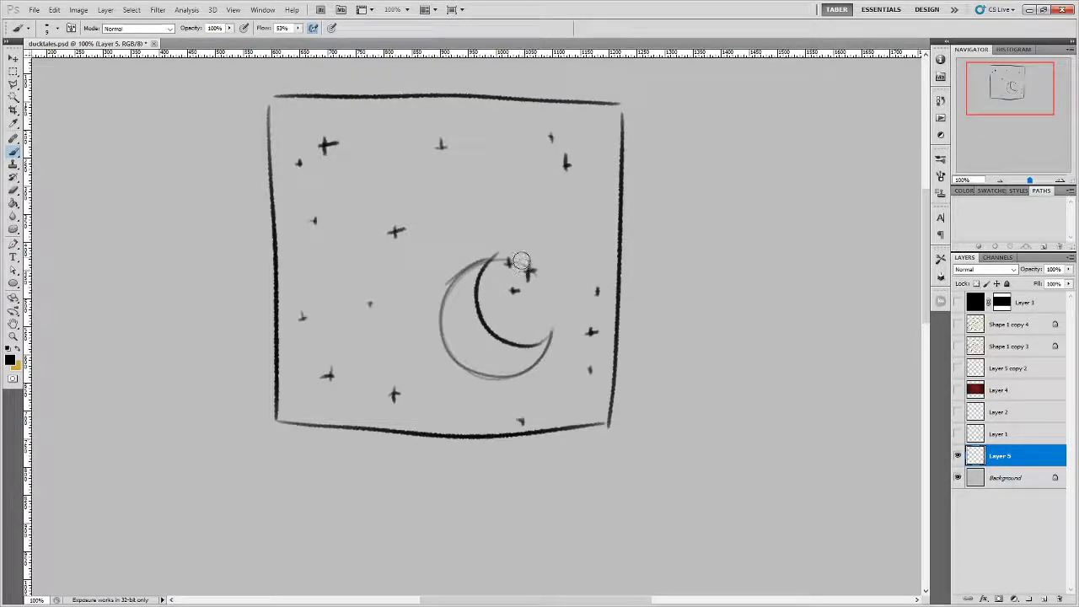
Erase the three stars inside the crescent and redraw them above and to the right of the moon.
mouse_move(507, 257)
mouse_down()
mouse_move(495, 253)
mouse_move(517, 281)
mouse_move(533, 266)
mouse_up()
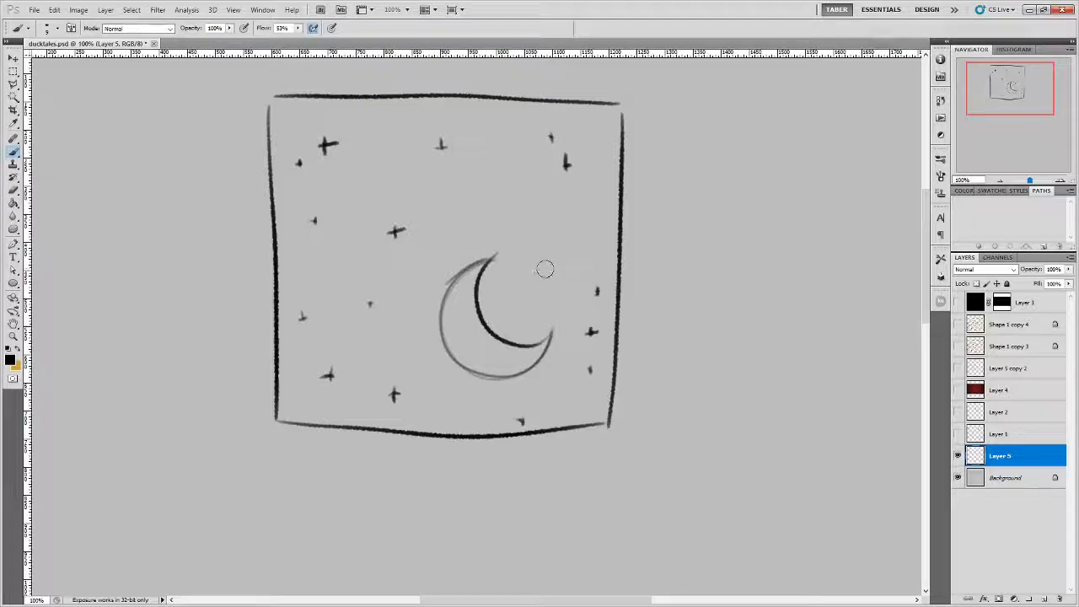
drag(537, 220, 566, 249)
mouse_move(559, 241)
mouse_down()
mouse_move(574, 240)
mouse_move(546, 222)
mouse_up()
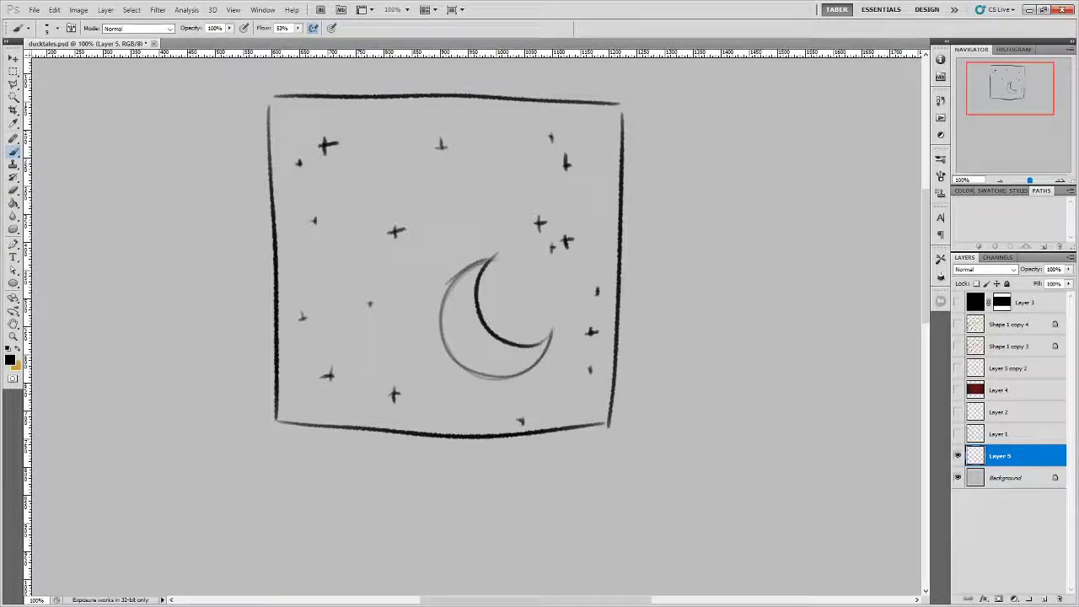
key(alt+Tab)
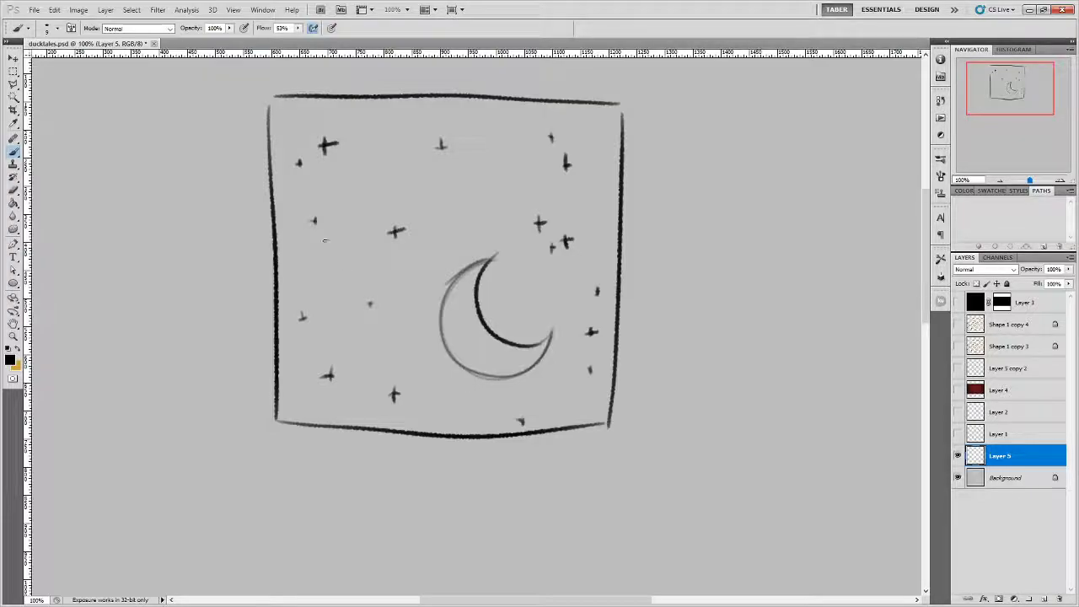
Draw a large planet arc across the frame's lower left corner and erase the stars inside it.
drag(236, 205, 421, 379)
drag(434, 415, 447, 511)
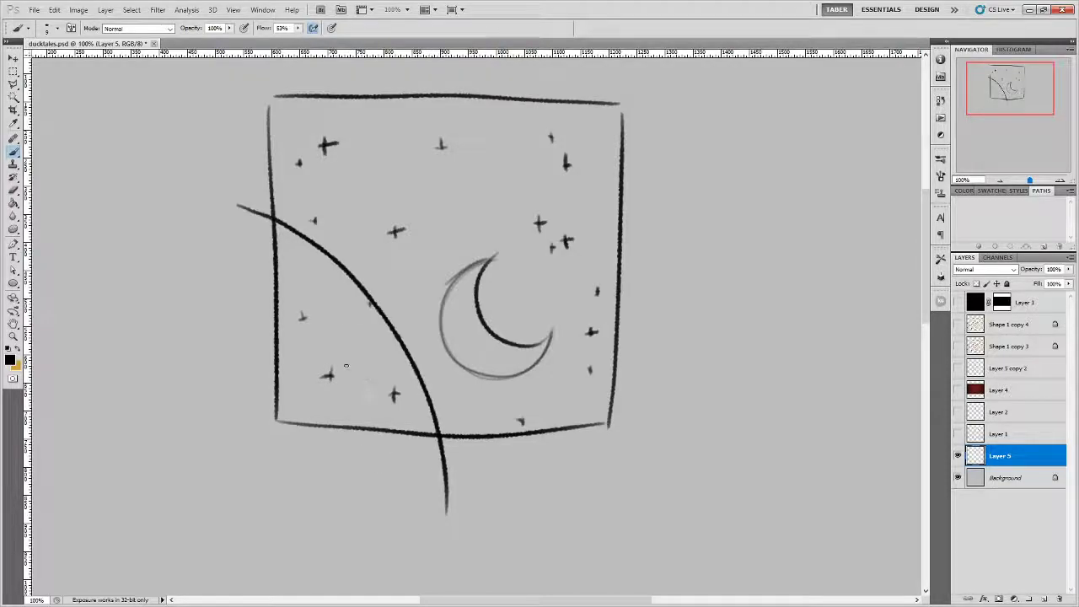
drag(338, 381, 330, 372)
drag(298, 313, 305, 320)
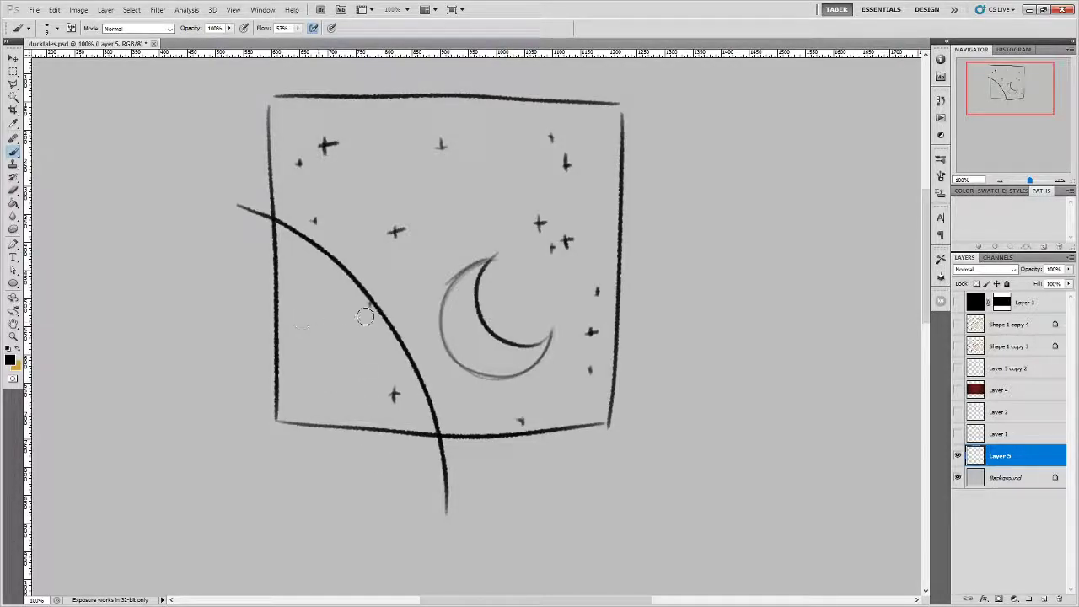
drag(389, 393, 395, 404)
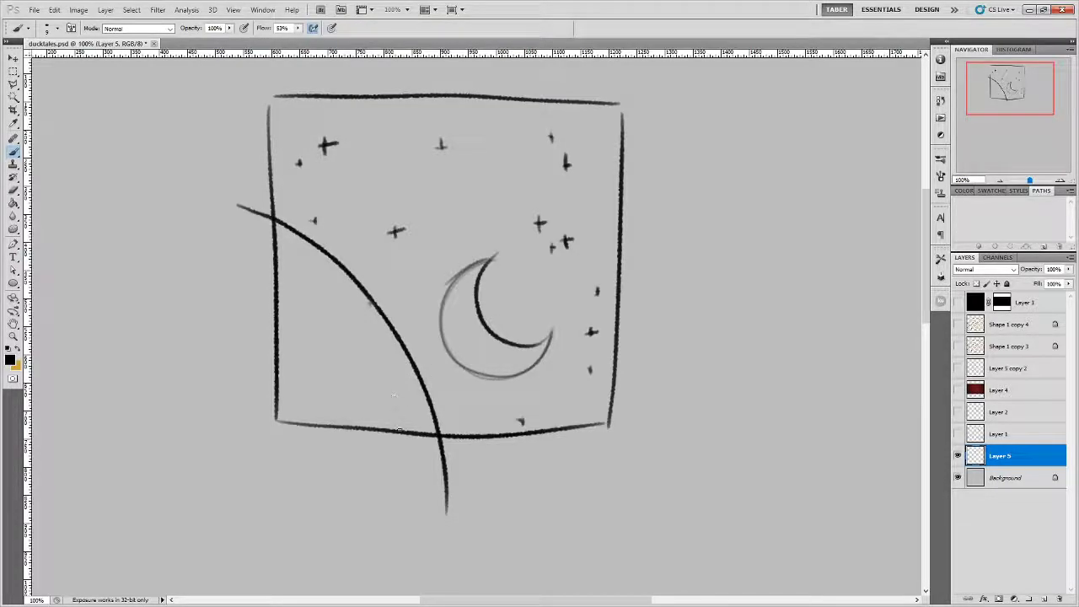
Sketch wavy continent outlines on the planet with light strokes.
mouse_move(396, 421)
mouse_down()
mouse_move(381, 389)
mouse_move(380, 327)
mouse_move(386, 334)
mouse_up()
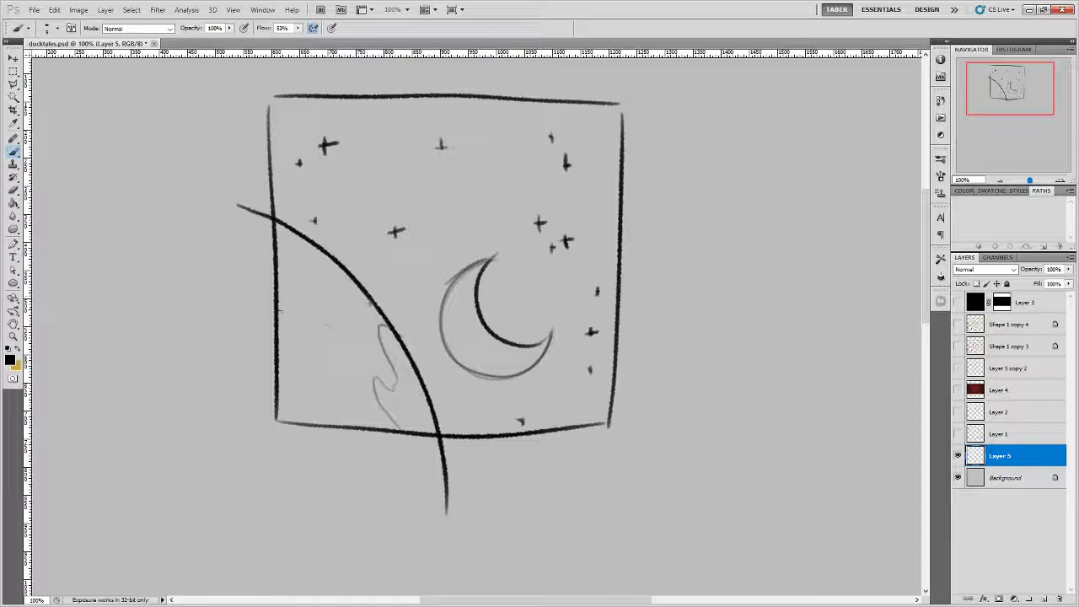
mouse_move(280, 310)
mouse_down()
mouse_move(322, 313)
mouse_move(279, 257)
mouse_move(347, 275)
mouse_move(360, 320)
mouse_up()
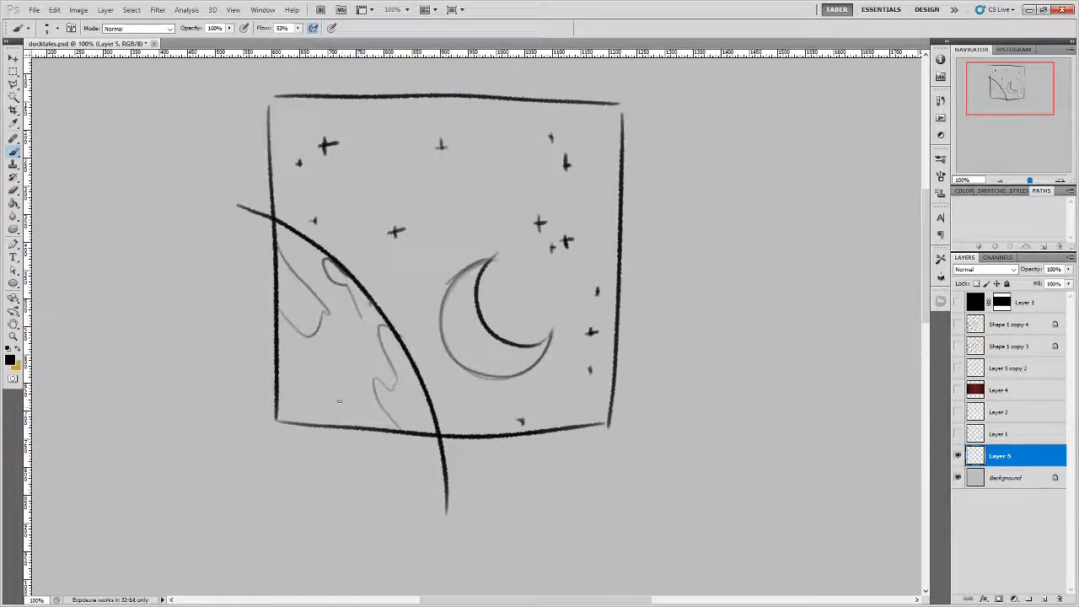
drag(309, 370, 328, 383)
Erase the star touching the planet's upper edge and draw replacement stars beside the planet and below the moon.
key(e)
click(313, 222)
drag(450, 406, 479, 396)
drag(474, 390, 474, 402)
drag(353, 226, 352, 237)
drag(348, 231, 358, 230)
Draw two parallel diagonal lines and a crossing arrow toward the frame's upper right corner, and undo them.
mouse_move(236, 165)
mouse_down()
mouse_move(383, 321)
mouse_move(552, 528)
mouse_up()
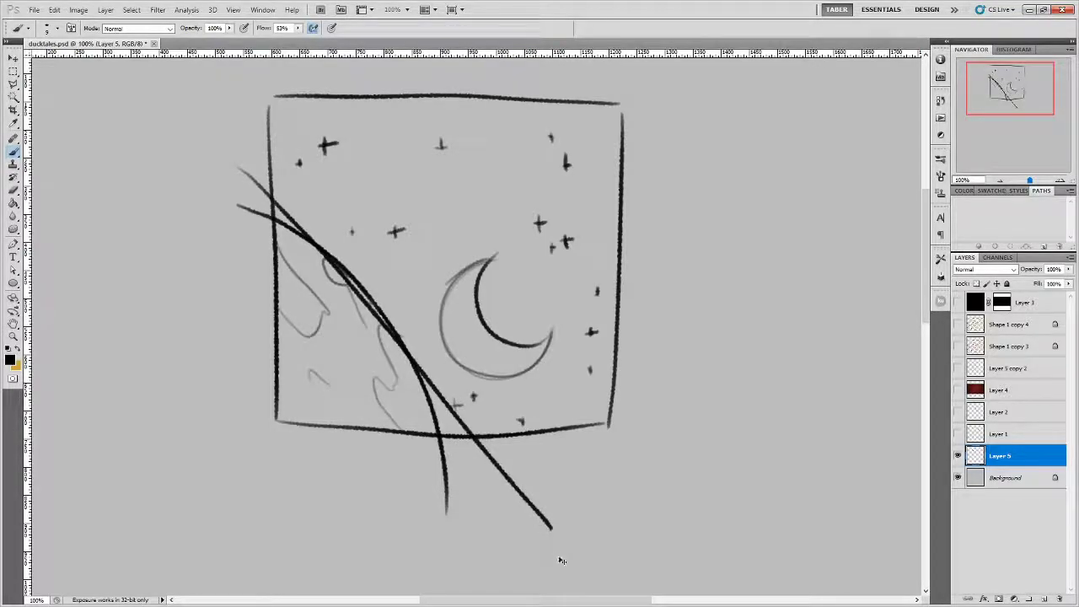
key(ctrl+z)
mouse_move(404, 74)
mouse_down()
mouse_move(528, 185)
mouse_move(699, 368)
mouse_up()
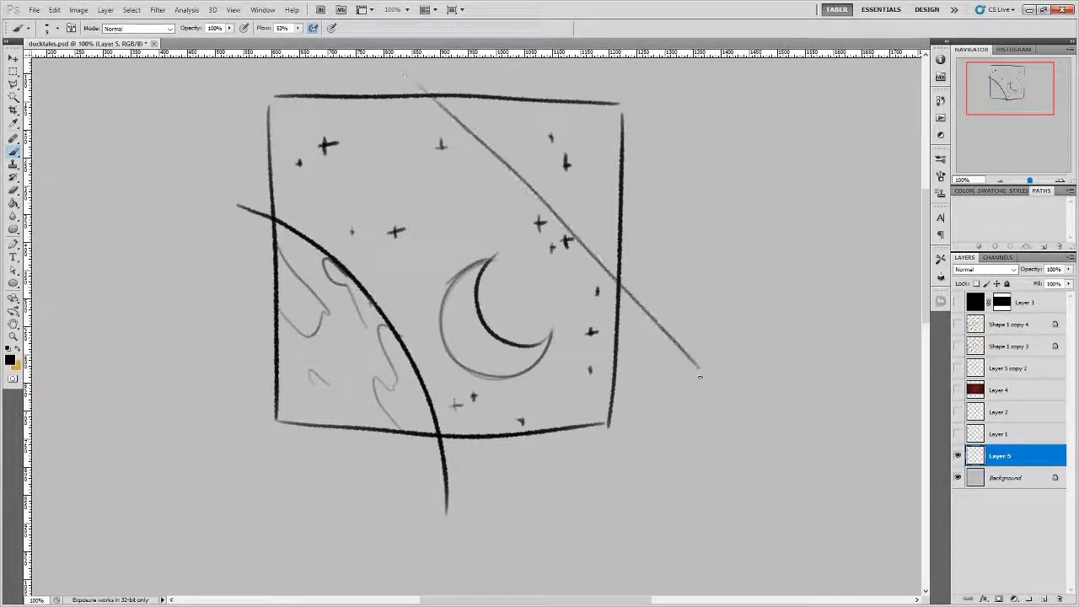
drag(229, 141, 567, 529)
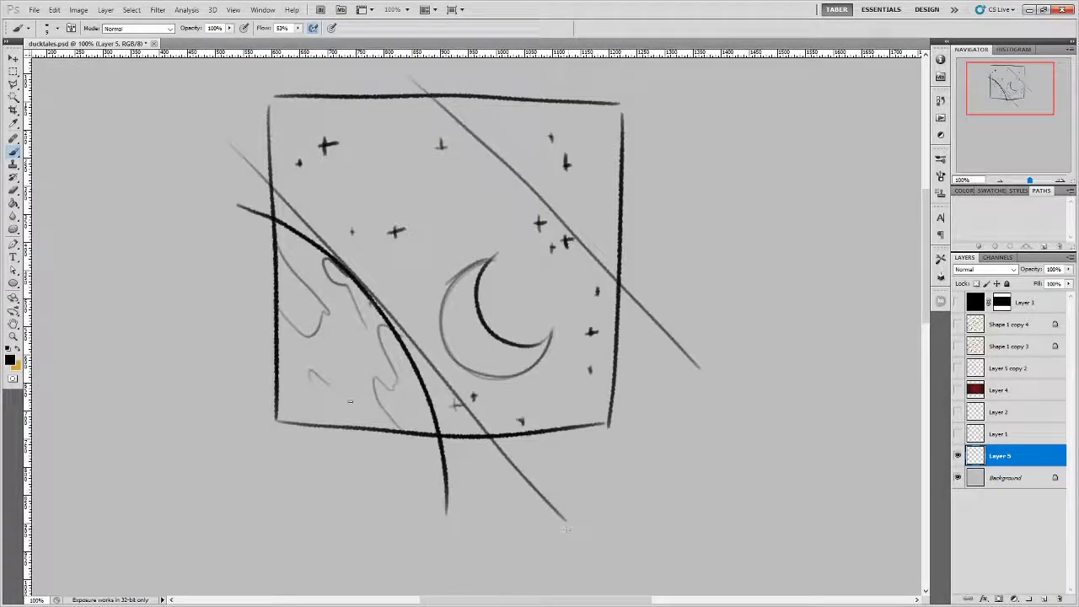
mouse_move(262, 425)
mouse_down()
mouse_move(554, 133)
mouse_move(558, 154)
mouse_up()
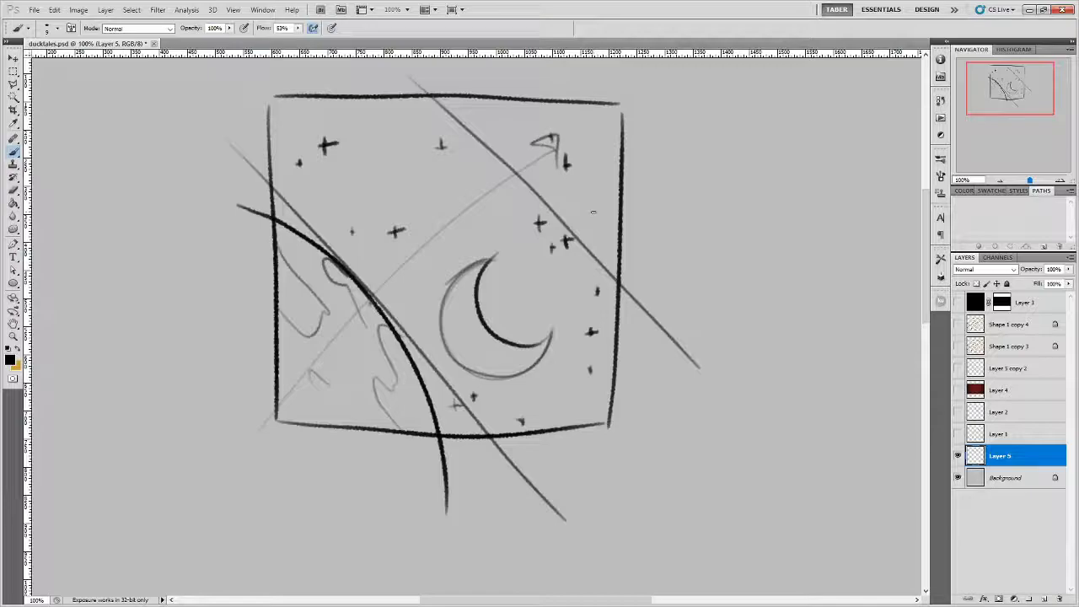
key(ctrl+alt+z)
key(ctrl+alt+z)
key(ctrl+alt+z)
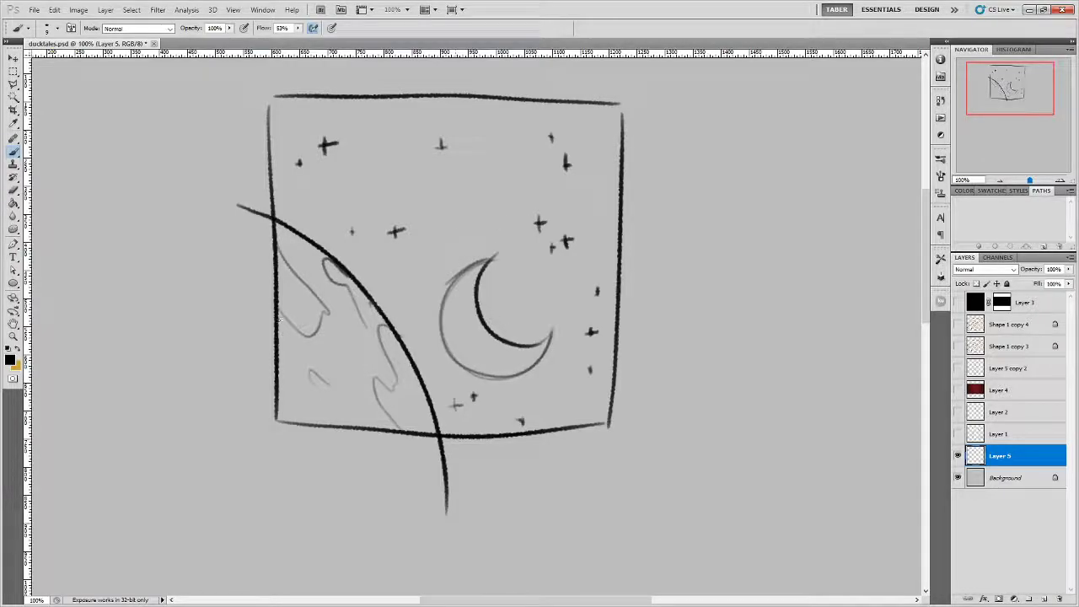
Draw one horizontal and two vertical thirds lines over the scene, circle their two intersections, and undo the marks.
drag(219, 321, 675, 321)
drag(378, 100, 391, 511)
drag(506, 120, 510, 497)
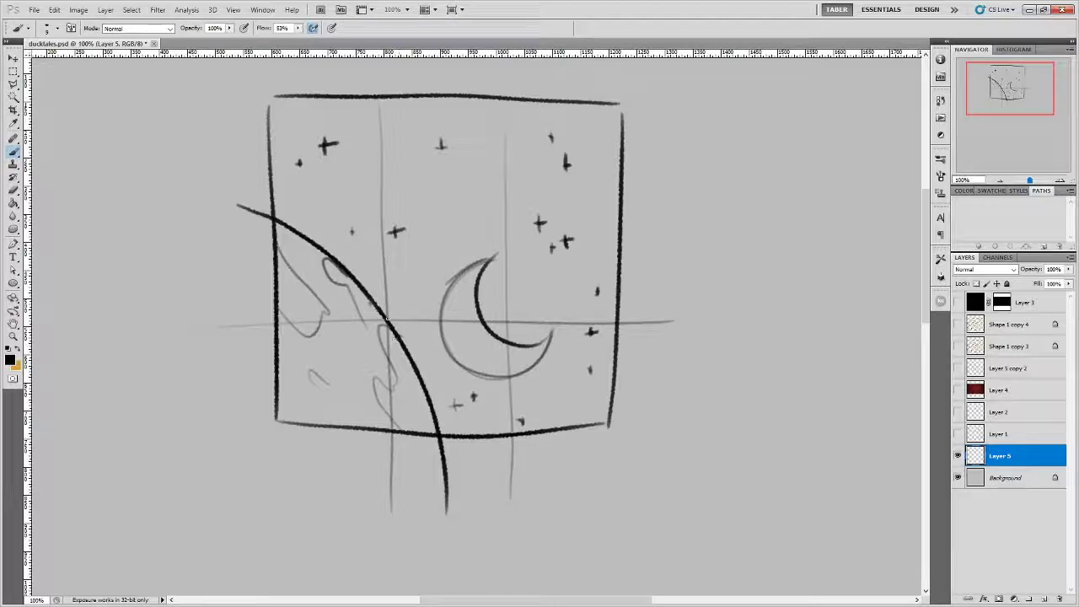
mouse_move(386, 309)
mouse_down()
mouse_move(378, 322)
mouse_move(386, 310)
mouse_up()
drag(501, 322, 504, 311)
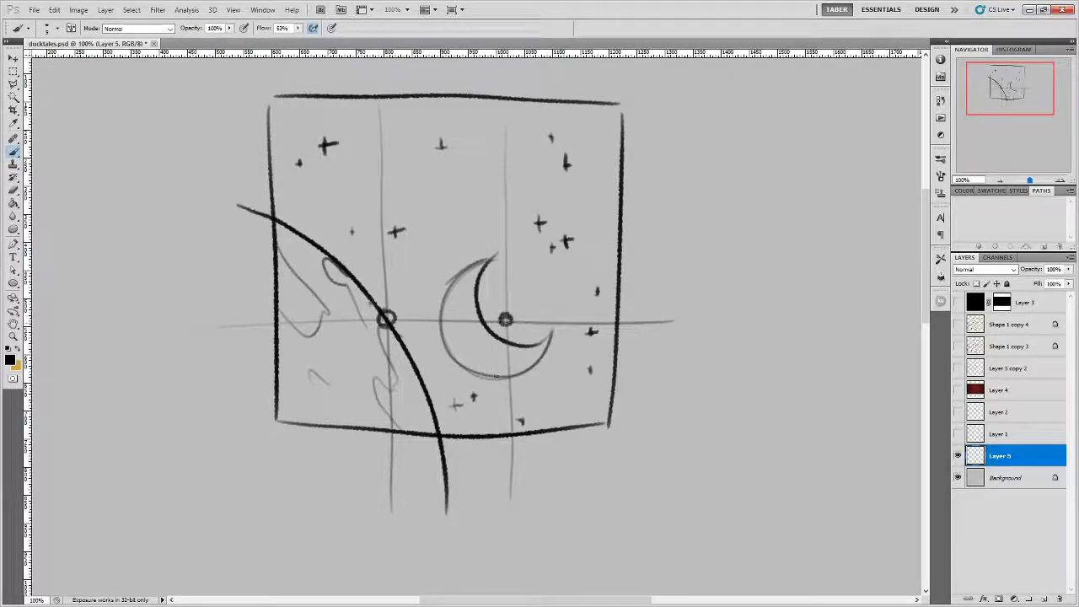
key(ctrl+alt+z)
key(ctrl+alt+z)
key(ctrl+alt+z)
key(ctrl+alt+z)
key(ctrl+alt+z)
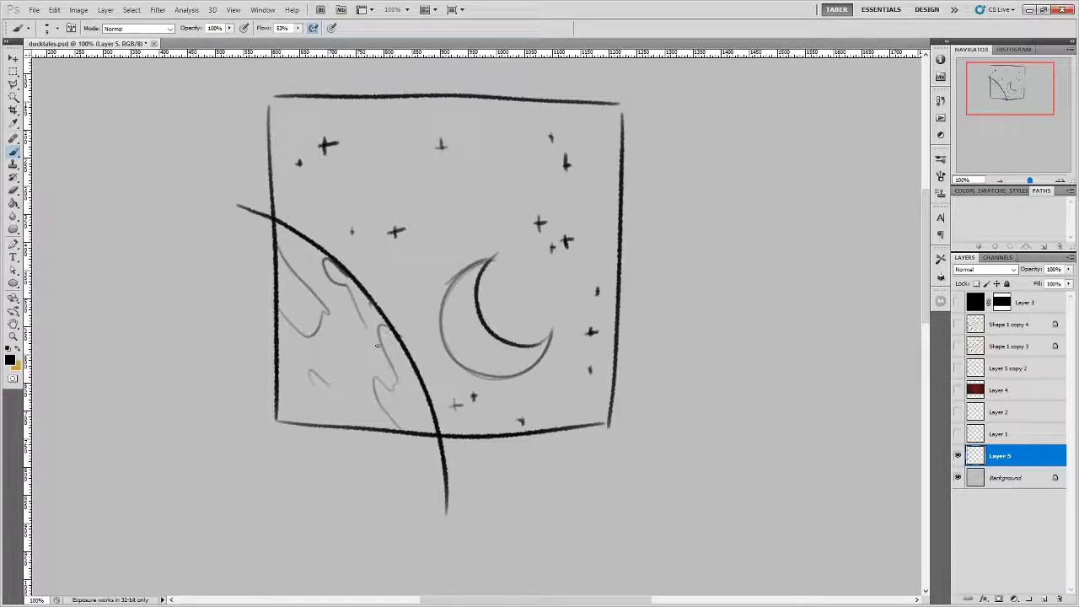
Outline the starry area above the planet and moon, label it SPACE, and undo the outlines and label.
mouse_move(457, 257)
mouse_down()
mouse_move(198, 264)
mouse_move(573, 489)
mouse_move(456, 242)
mouse_up()
key(ctrl+z)
mouse_move(608, 386)
mouse_down()
mouse_move(579, 374)
mouse_move(516, 250)
mouse_move(414, 273)
mouse_move(322, 224)
mouse_move(232, 151)
mouse_move(413, 69)
mouse_move(667, 102)
mouse_move(668, 335)
mouse_move(600, 387)
mouse_up()
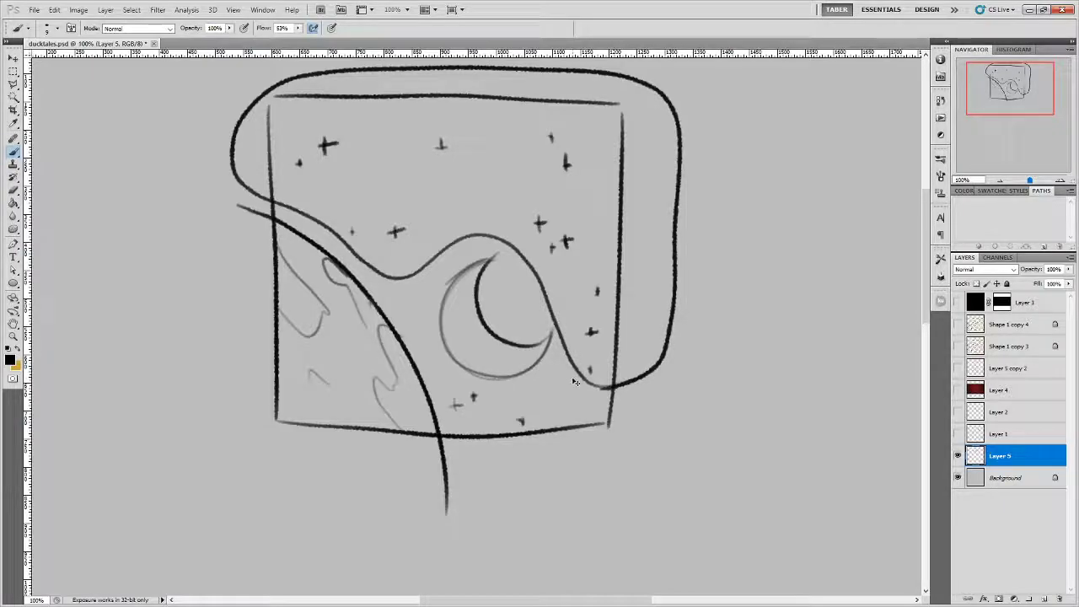
mouse_move(654, 305)
mouse_down()
mouse_move(720, 281)
mouse_move(733, 258)
mouse_move(751, 269)
mouse_move(791, 263)
mouse_up()
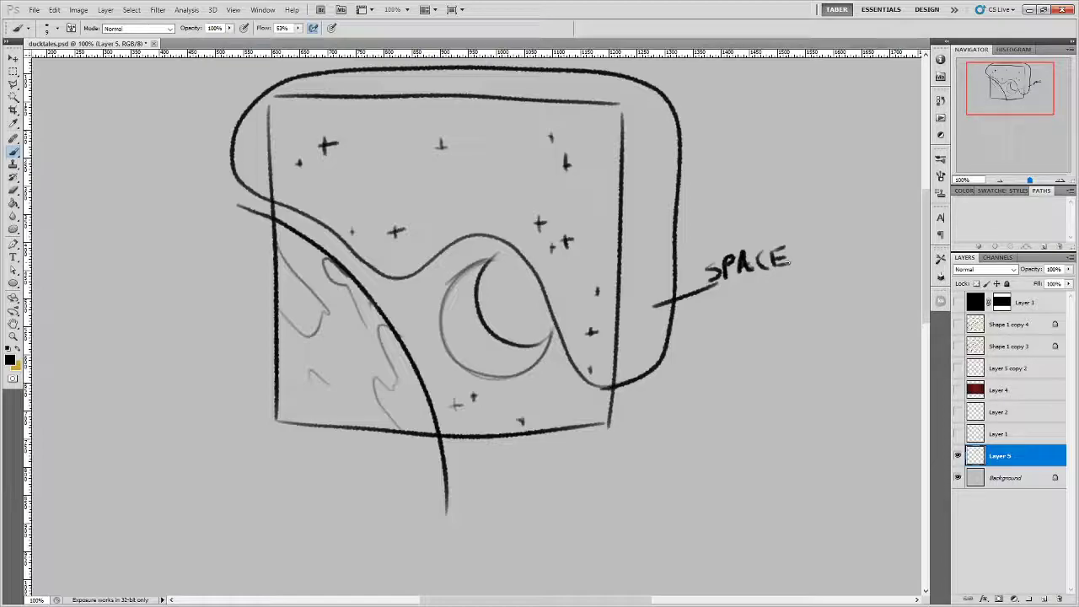
key(ctrl+alt+z)
key(ctrl+alt+z)
key(ctrl+alt+z)
key(ctrl+alt+z)
key(ctrl+alt+z)
key(ctrl+alt+z)
key(ctrl+alt+z)
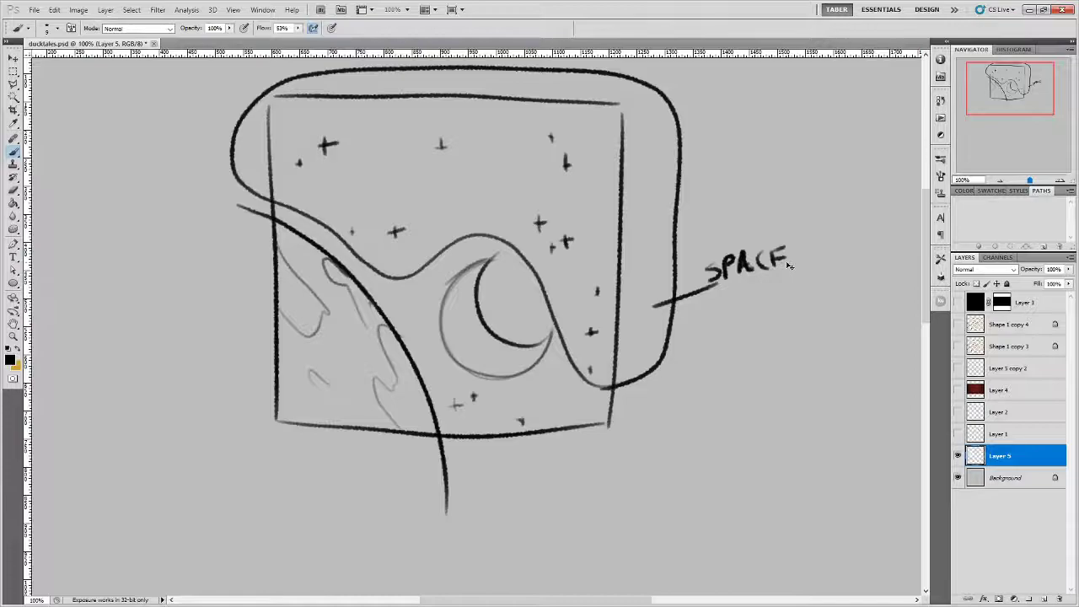
key(ctrl+alt+z)
key(ctrl+alt+z)
key(ctrl+alt+z)
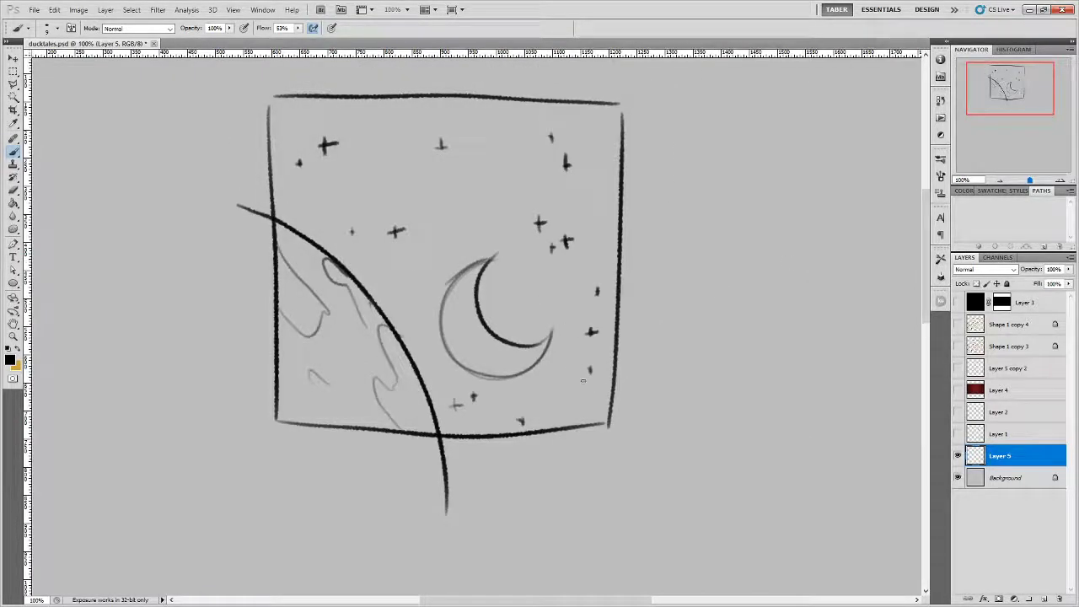
mouse_move(540, 437)
mouse_down()
mouse_move(558, 253)
mouse_move(387, 273)
mouse_move(207, 217)
mouse_up()
key(ctrl+z)
Draw a small rocket with portholes above the moon and erase the planet arc's ends outside the frame.
drag(497, 138, 476, 187)
key(ctrl+z)
mouse_move(495, 141)
mouse_down()
mouse_move(475, 172)
mouse_move(510, 158)
mouse_move(516, 140)
mouse_move(494, 132)
mouse_move(506, 120)
mouse_move(520, 154)
mouse_move(534, 143)
mouse_move(498, 153)
mouse_move(519, 145)
mouse_move(519, 128)
mouse_move(525, 136)
mouse_move(466, 185)
mouse_up()
click(492, 157)
click(500, 149)
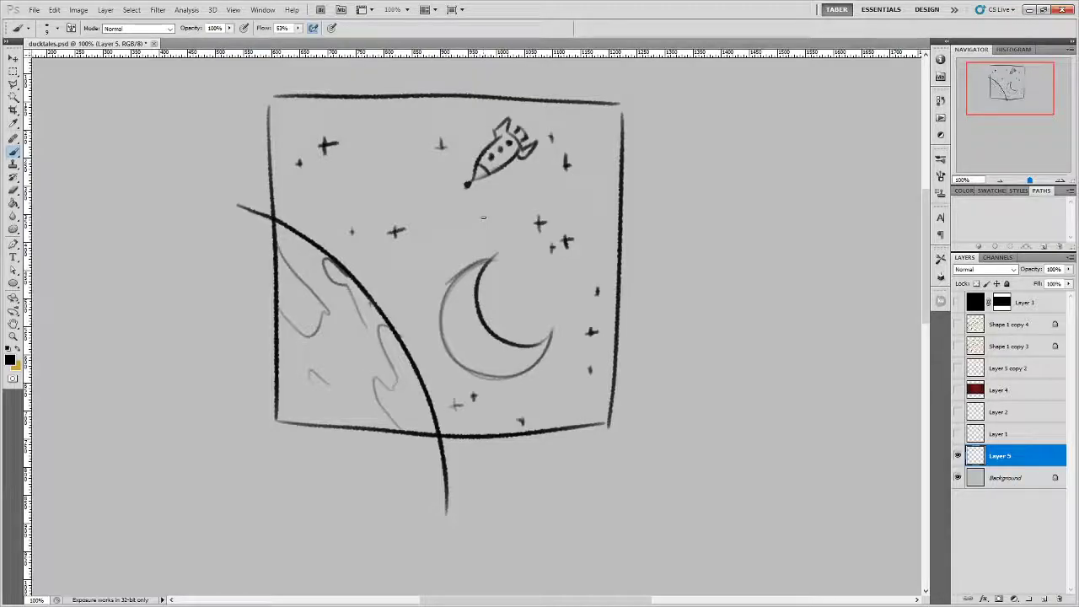
drag(450, 511, 439, 438)
drag(243, 201, 247, 218)
Switch to the browser and examine the Elements of Design quick reference chart.
drag(0, 212, 734, 70)
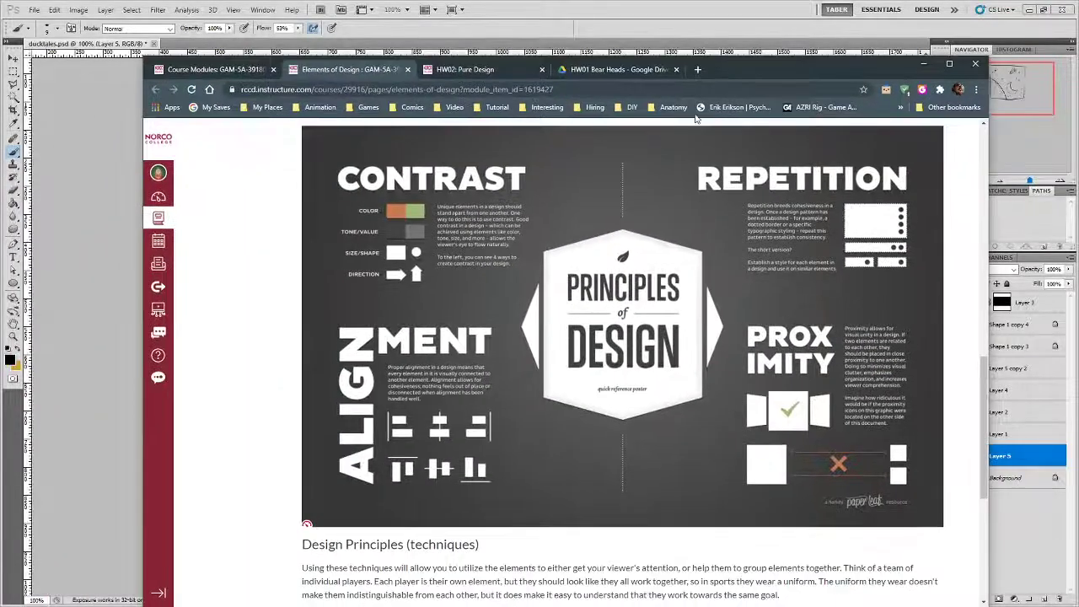
scroll(645, 319, up, 8)
scroll(644, 318, up, 2)
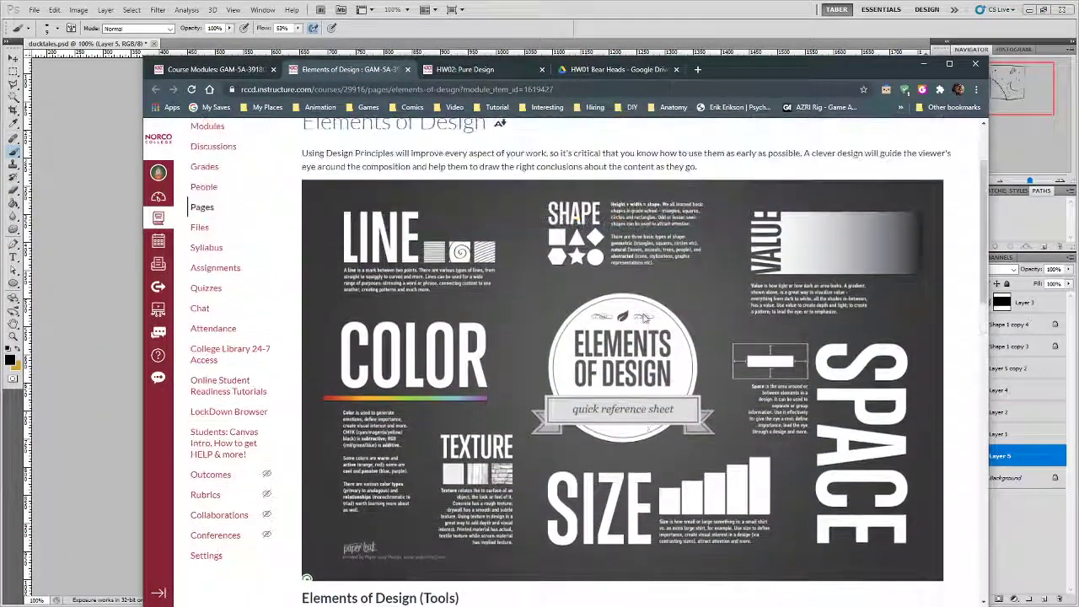
drag(800, 65, 787, 46)
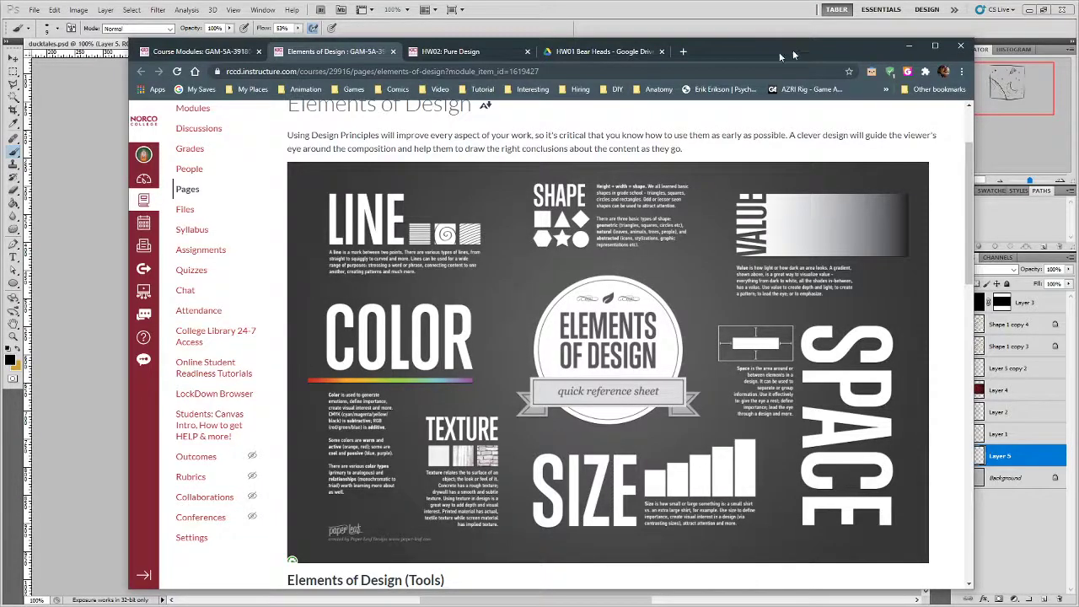
Return to Photoshop and sketch small oval craters on the crescent moon.
key(alt+Tab)
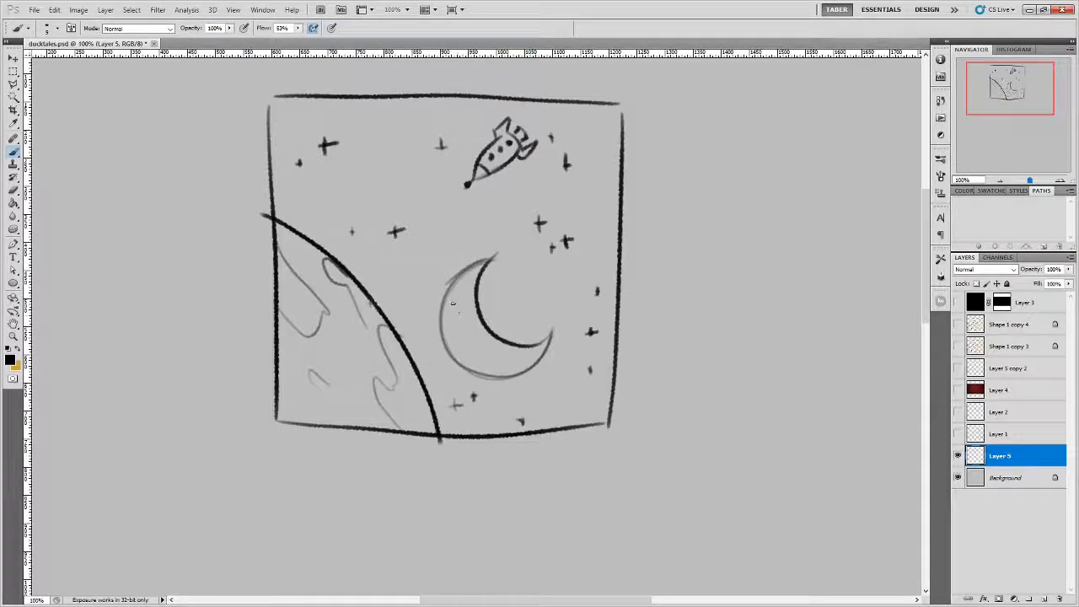
mouse_move(452, 304)
mouse_down()
mouse_move(462, 308)
mouse_move(455, 333)
mouse_up()
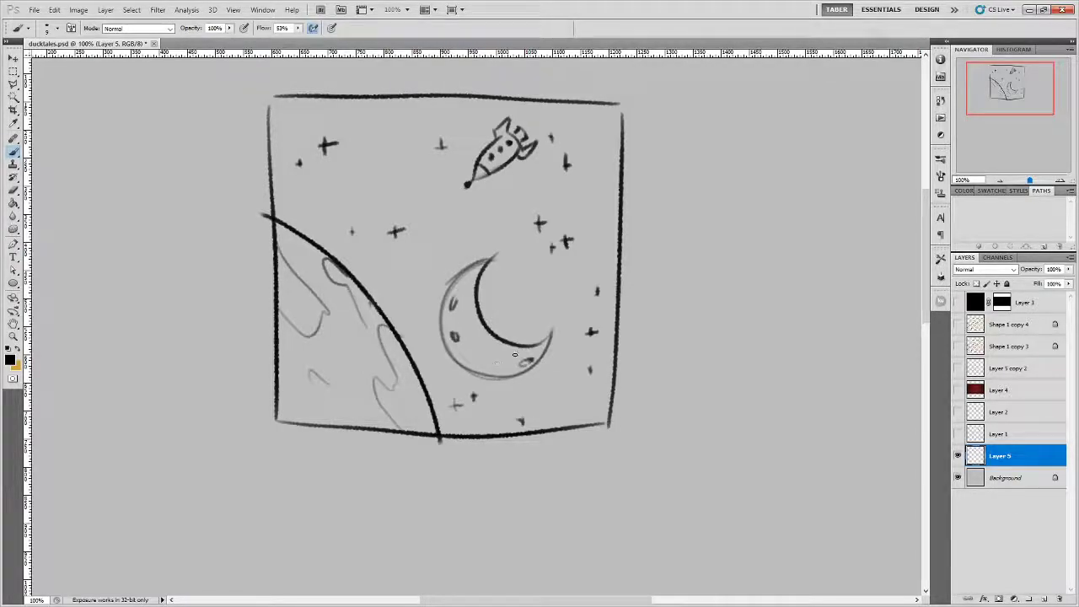
Add small craters to the crescent moon and scatter tiny star dots across the sky around the rocket, moon and planet.
drag(509, 354, 514, 358)
drag(482, 364, 488, 366)
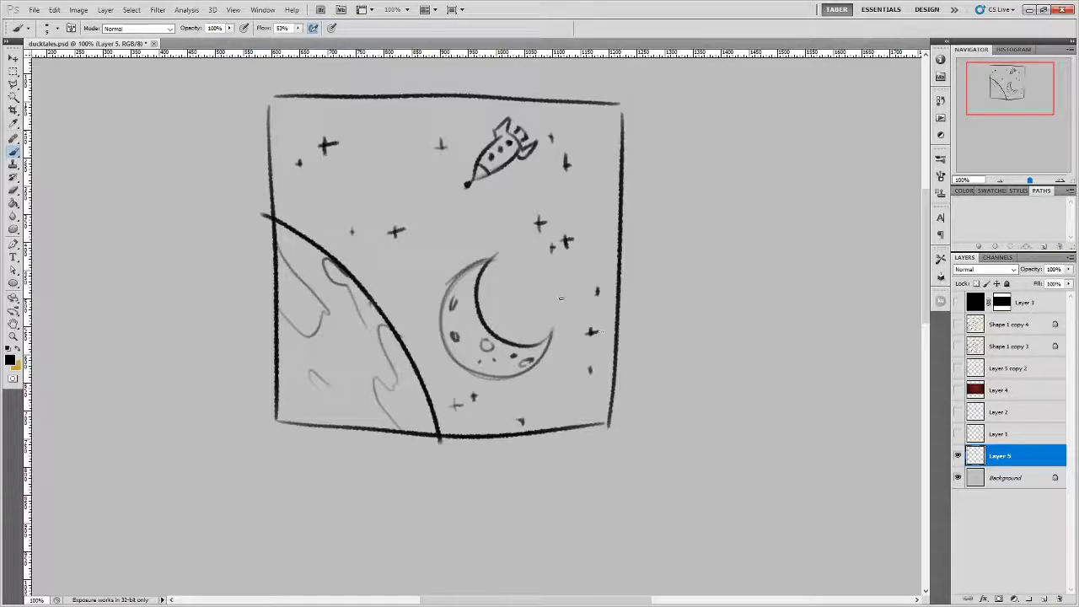
click(592, 257)
click(592, 225)
click(613, 257)
click(600, 229)
click(564, 275)
click(509, 269)
click(530, 221)
click(521, 241)
click(477, 232)
click(509, 221)
click(500, 218)
click(492, 213)
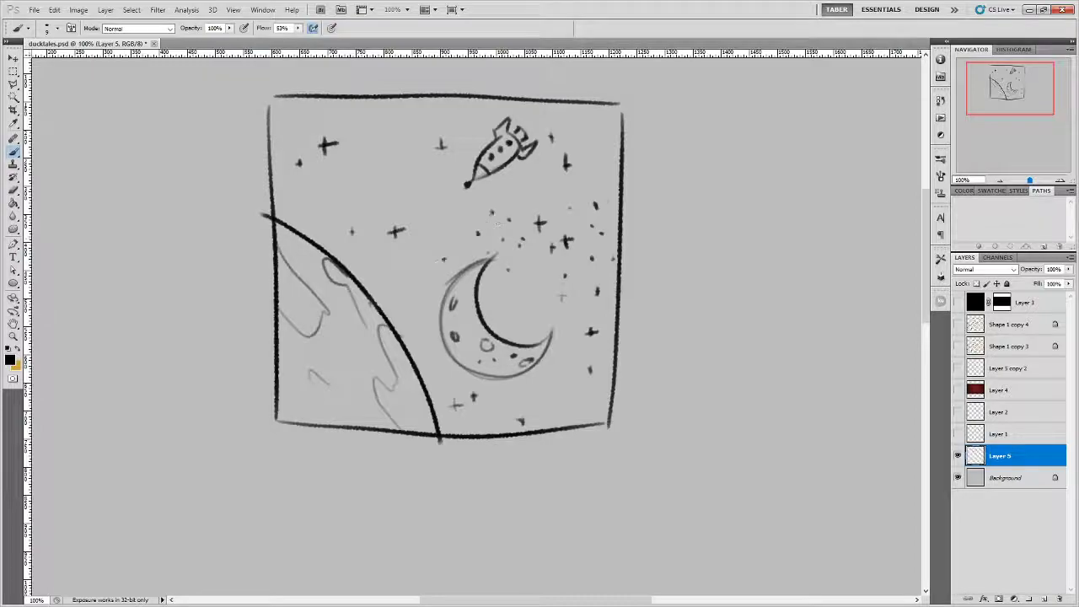
click(462, 234)
click(430, 221)
click(443, 245)
click(452, 257)
click(430, 263)
click(380, 264)
click(411, 273)
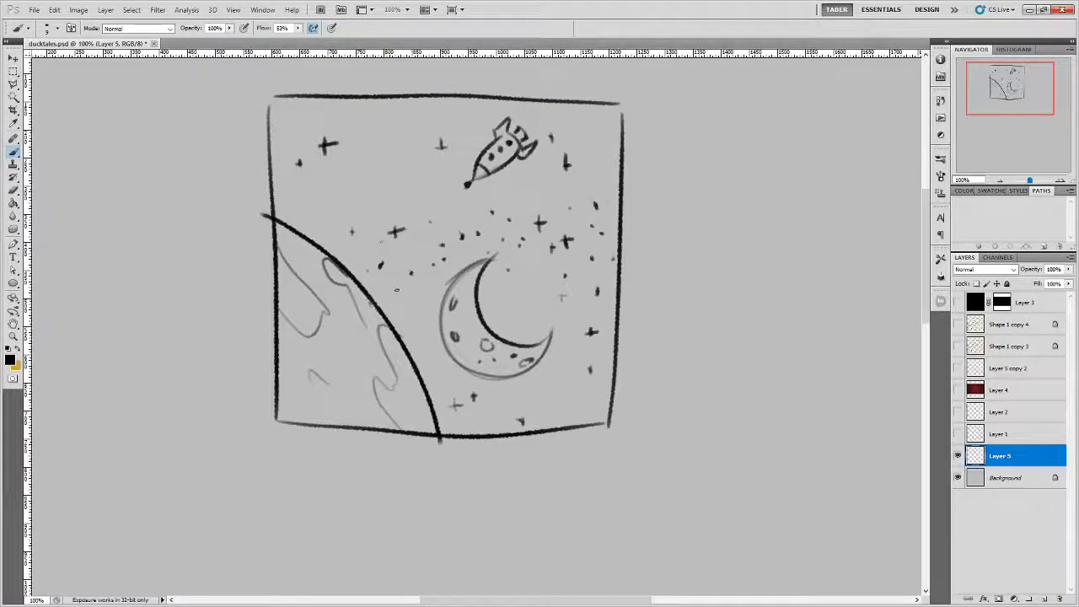
click(397, 288)
click(326, 222)
click(322, 210)
click(349, 199)
click(343, 162)
click(376, 164)
click(368, 123)
click(358, 149)
click(313, 178)
click(288, 149)
click(407, 116)
click(408, 138)
click(467, 122)
click(461, 150)
click(558, 119)
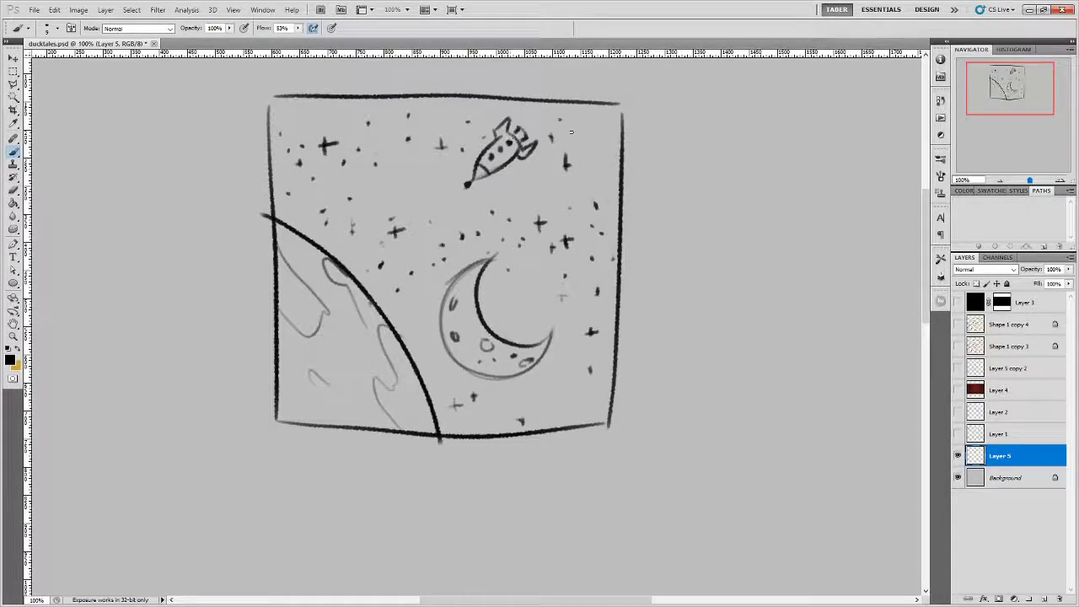
click(595, 143)
click(552, 196)
click(553, 175)
click(565, 372)
click(575, 373)
click(568, 363)
click(580, 407)
click(597, 393)
click(559, 417)
click(539, 393)
click(539, 293)
click(509, 314)
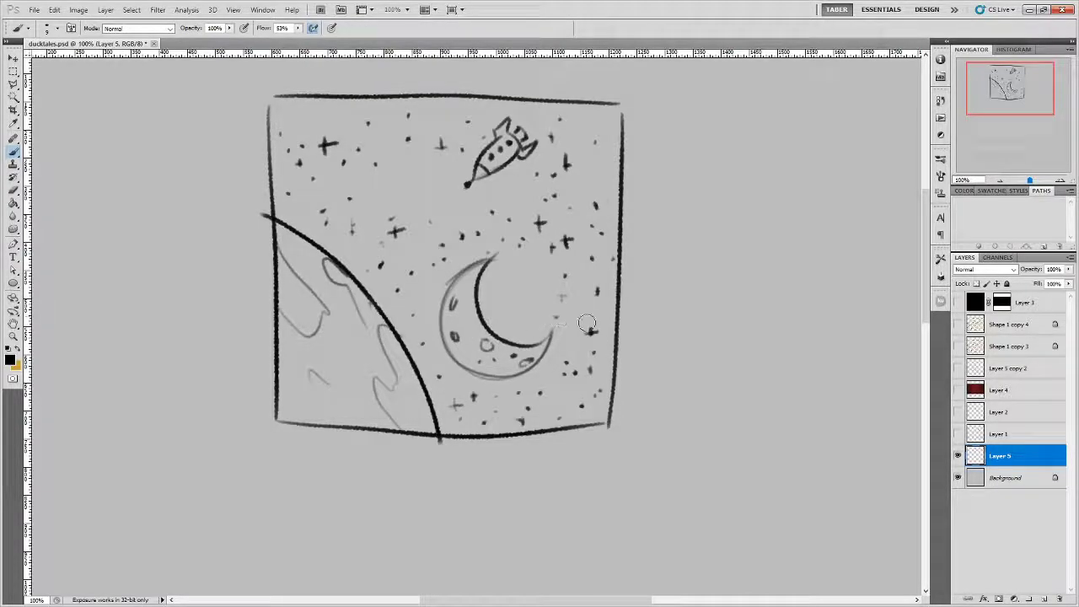
Erase the moon's craters, the planet's land outlines and the rocket's inner details, keeping their outer shapes.
drag(492, 275, 484, 262)
key(ctrl+z)
click(424, 342)
mouse_move(462, 325)
mouse_down()
mouse_move(455, 337)
mouse_move(456, 301)
mouse_move(487, 347)
mouse_move(479, 354)
mouse_move(524, 360)
mouse_up()
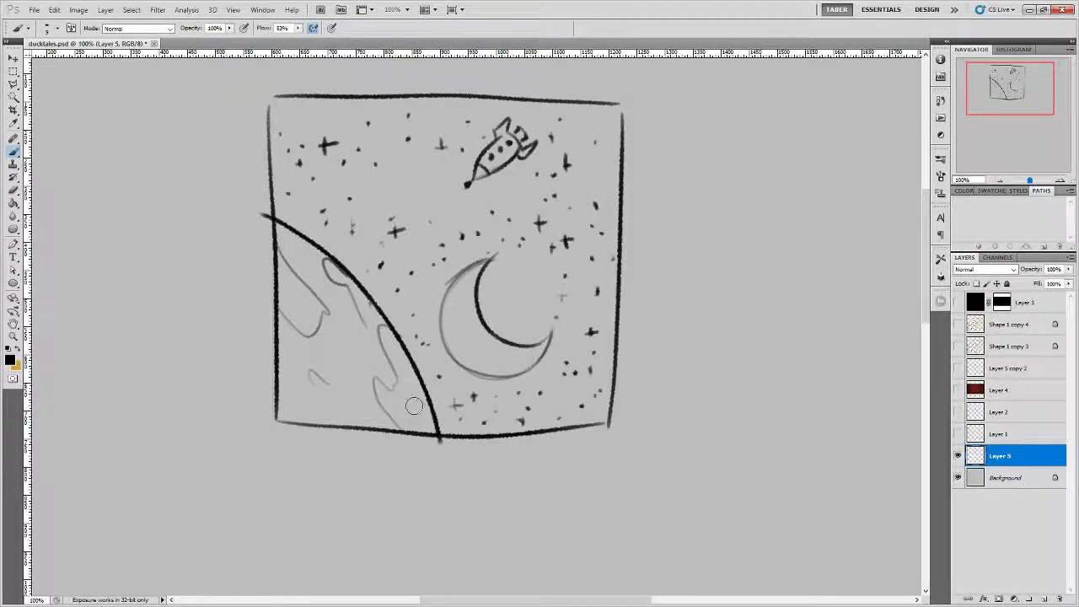
mouse_move(415, 404)
mouse_down()
mouse_move(376, 382)
mouse_move(397, 425)
mouse_move(373, 332)
mouse_move(378, 342)
mouse_move(351, 292)
mouse_move(296, 263)
mouse_move(332, 325)
mouse_move(294, 264)
mouse_move(311, 332)
mouse_move(293, 370)
mouse_up()
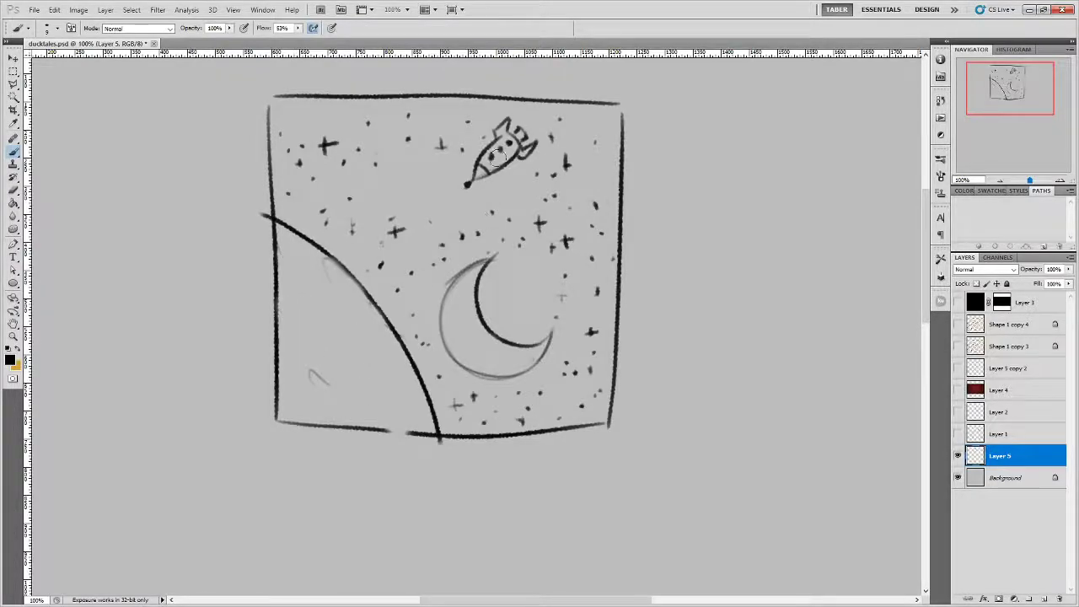
mouse_move(494, 165)
mouse_down()
mouse_move(512, 142)
mouse_move(501, 135)
mouse_move(526, 128)
mouse_up()
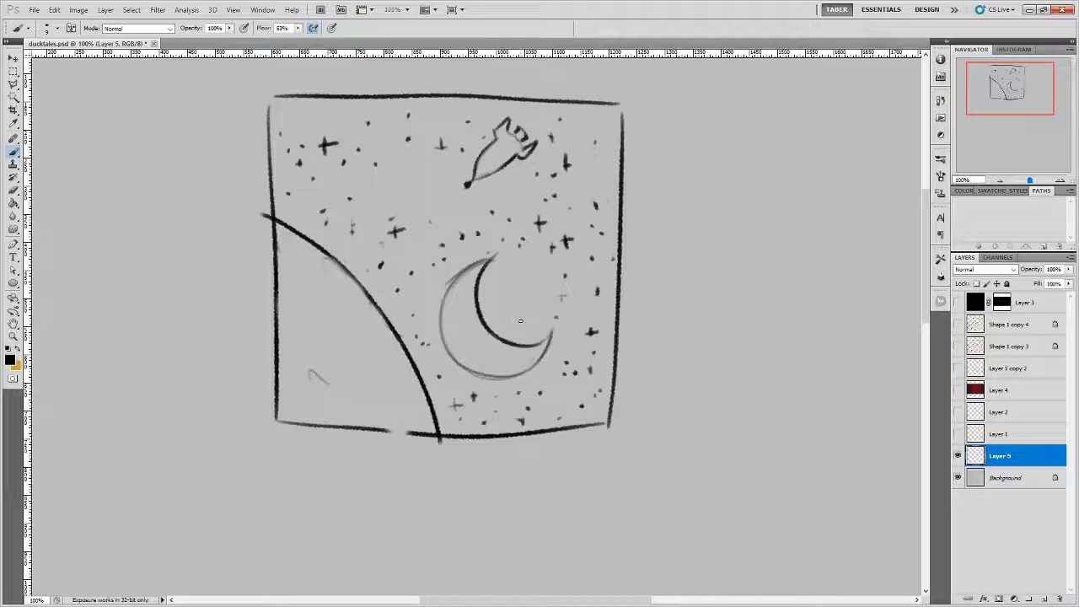
Shade the rocket and moon mid-grey and fill the planet with near-black tones using a larger brush.
mouse_move(488, 157)
mouse_down()
mouse_move(477, 172)
mouse_move(506, 140)
mouse_move(511, 148)
mouse_move(491, 166)
mouse_move(511, 139)
mouse_move(504, 128)
mouse_move(526, 152)
mouse_move(477, 173)
mouse_up()
mouse_move(480, 260)
mouse_down()
mouse_move(449, 295)
mouse_move(451, 339)
mouse_move(477, 323)
mouse_move(472, 357)
mouse_move(488, 345)
mouse_move(506, 368)
mouse_move(531, 361)
mouse_up()
mouse_move(434, 430)
mouse_down()
mouse_move(391, 353)
mouse_move(273, 227)
mouse_move(334, 277)
mouse_move(405, 388)
mouse_move(392, 353)
mouse_move(397, 364)
mouse_move(377, 369)
mouse_move(367, 354)
mouse_move(370, 371)
mouse_move(288, 261)
mouse_move(407, 415)
mouse_move(291, 403)
mouse_move(284, 275)
mouse_move(354, 382)
mouse_move(320, 329)
mouse_up()
key(bracketright)
key(bracketright)
key(bracketright)
key(bracketright)
key(bracketright)
key(bracketright)
mouse_move(283, 234)
mouse_down()
mouse_move(289, 323)
mouse_move(290, 298)
mouse_move(317, 310)
mouse_move(309, 251)
mouse_move(351, 283)
mouse_move(411, 376)
mouse_move(397, 361)
mouse_move(426, 424)
mouse_move(286, 416)
mouse_move(274, 245)
mouse_up()
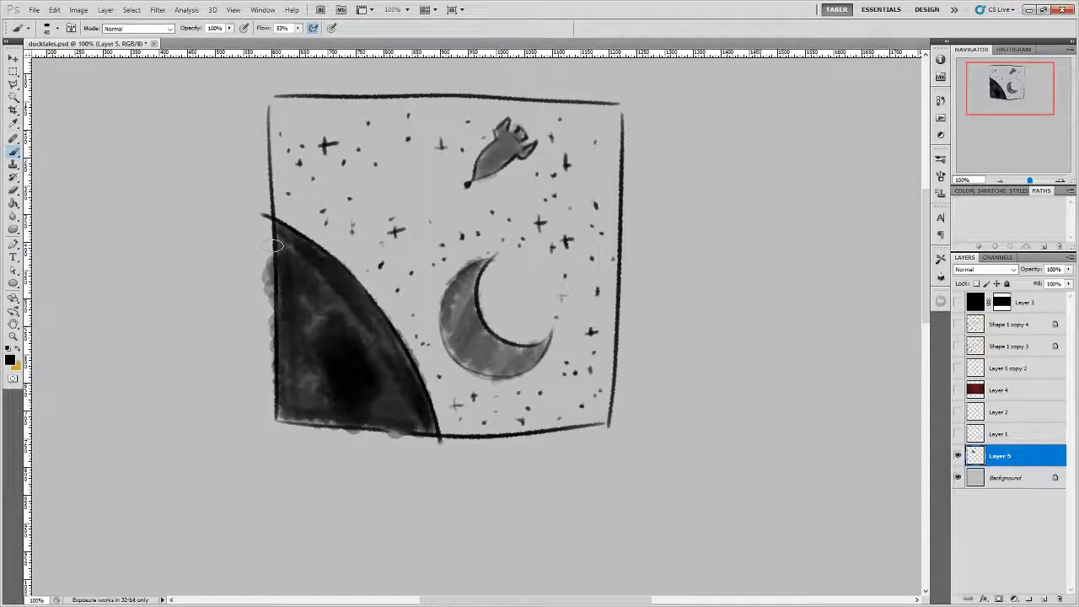
Darken the crescent moon's outer left edge with a smaller brush.
key(bracketleft)
key(bracketleft)
key(bracketleft)
key(bracketleft)
key(bracketleft)
drag(473, 262, 447, 340)
drag(454, 293, 445, 355)
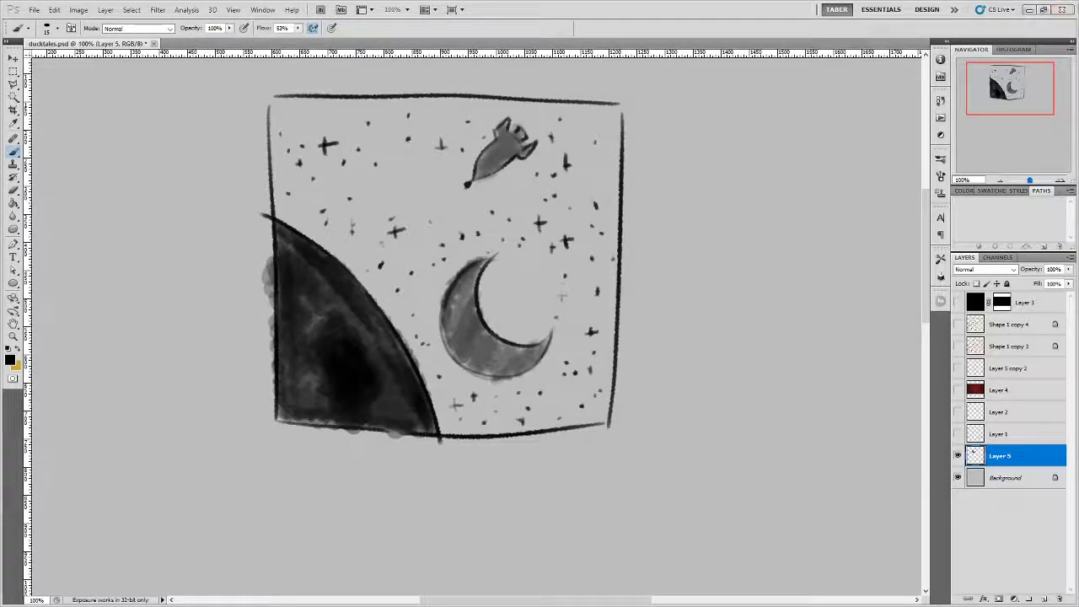
Switch to the browser to review the Elements of Design and Principles of Design posters, and return to Photoshop.
key(alt+Tab)
scroll(694, 333, down, 9)
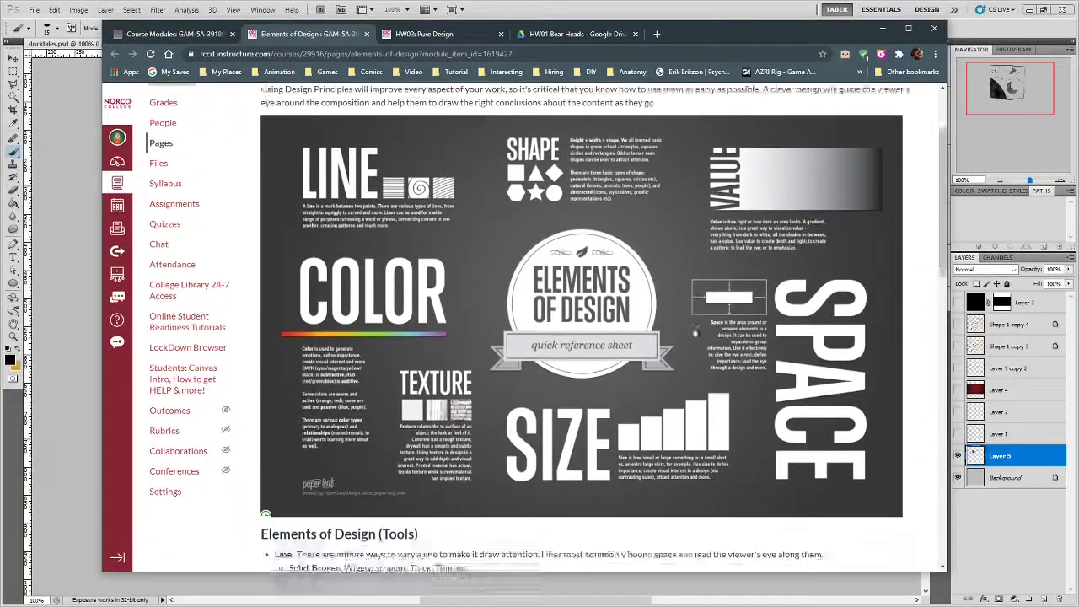
scroll(694, 332, up, 1)
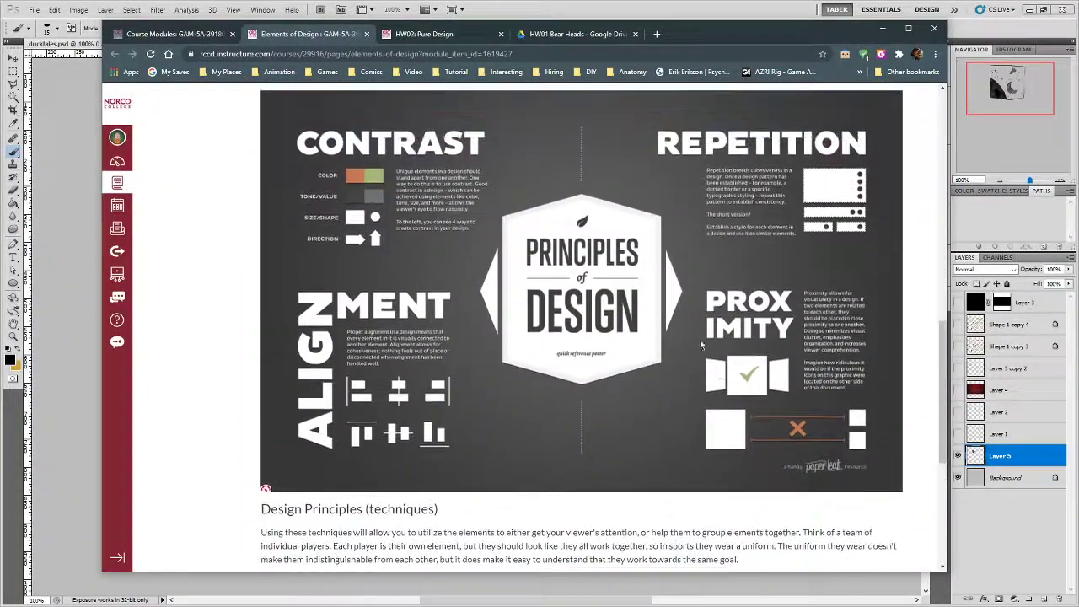
key(alt+Tab)
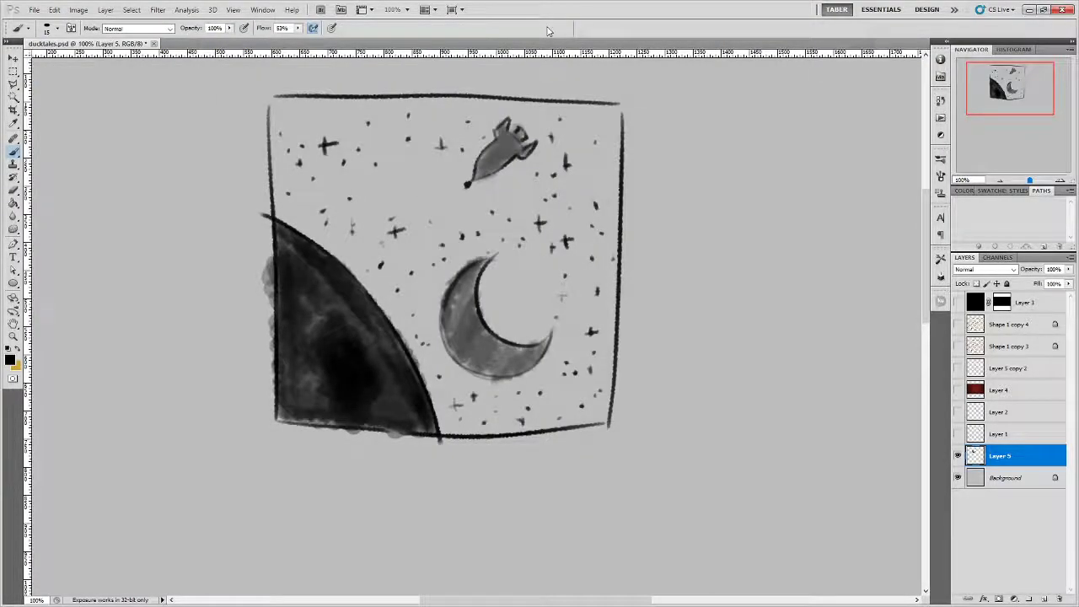
Select the whole space sketch with a rectangular marquee, delete it from Layer 5 and deselect.
click(13, 71)
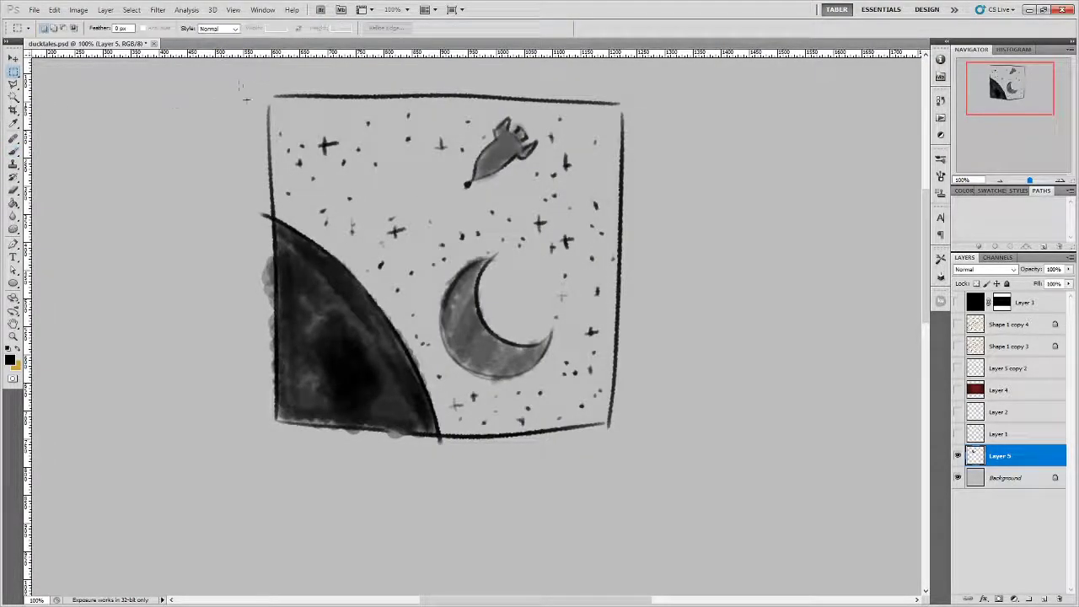
mouse_move(239, 83)
mouse_down()
mouse_move(600, 474)
mouse_move(662, 477)
mouse_up()
key(Delete)
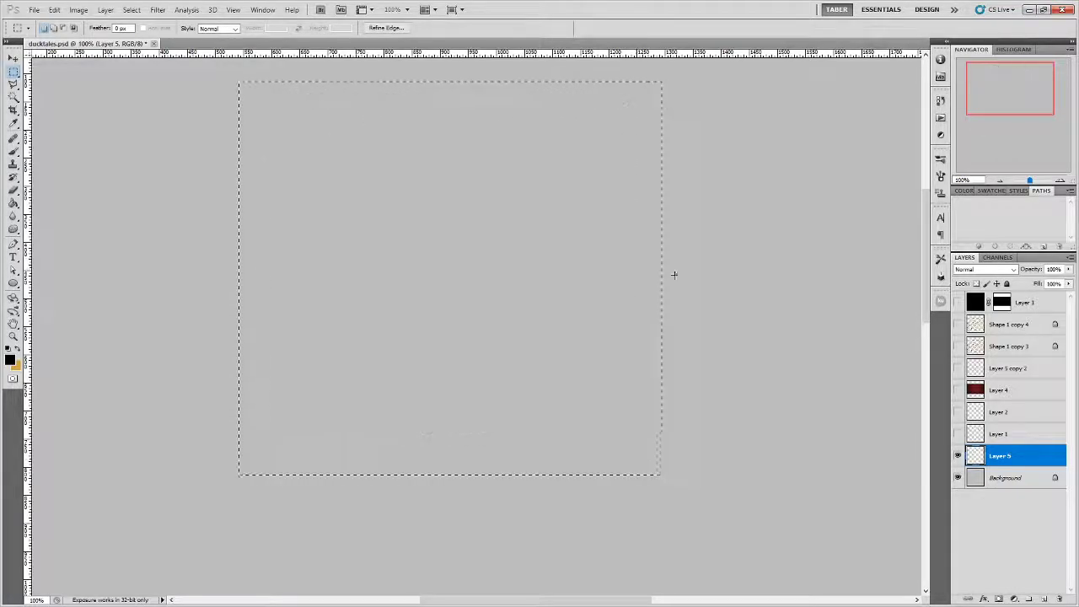
key(ctrl+d)
Draw a new landscape-format rectangular frame in black with the Brush tool.
click(14, 150)
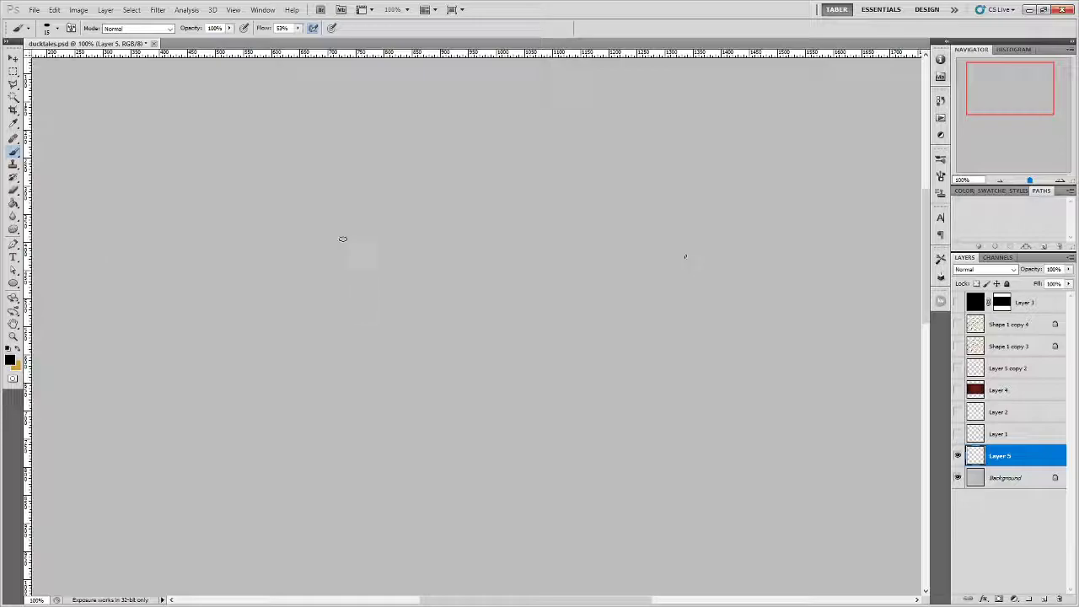
click(14, 73)
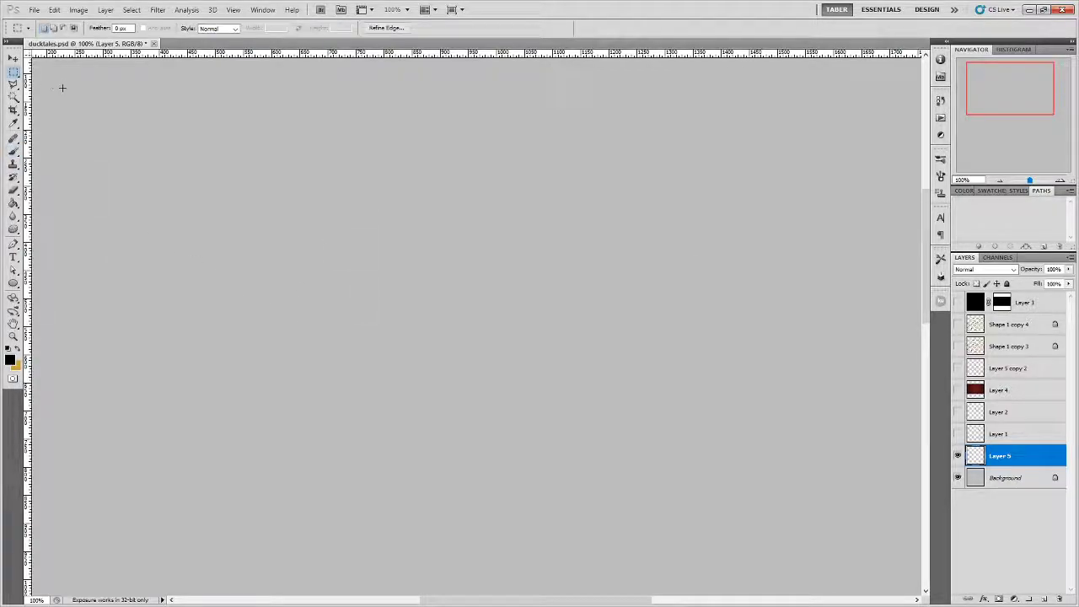
click(14, 151)
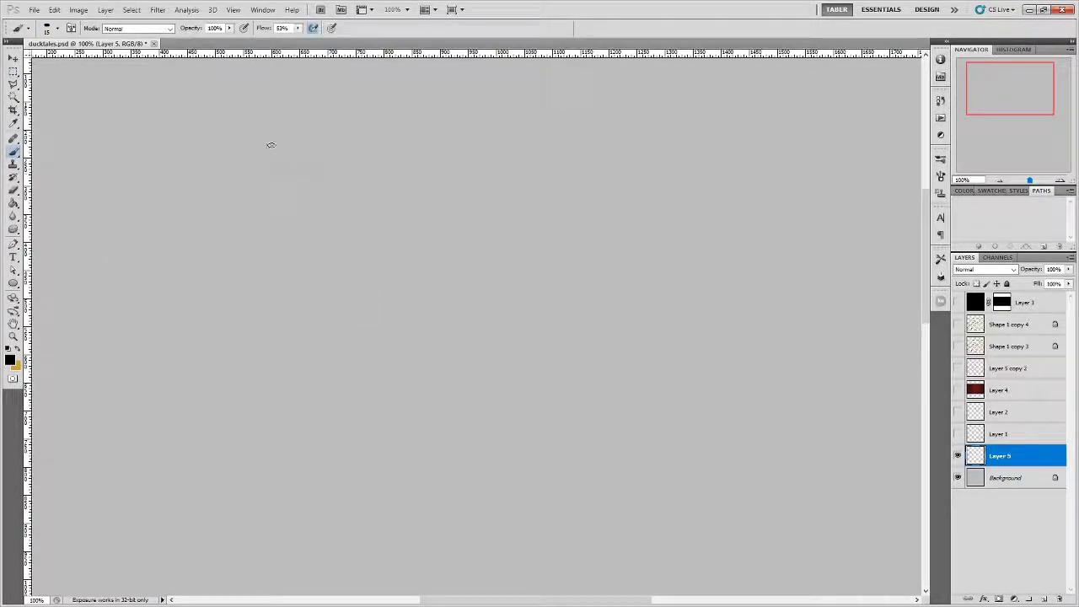
mouse_move(271, 145)
mouse_down()
mouse_move(274, 368)
mouse_move(373, 381)
mouse_move(602, 376)
mouse_move(591, 379)
mouse_move(597, 149)
mouse_move(268, 122)
mouse_up()
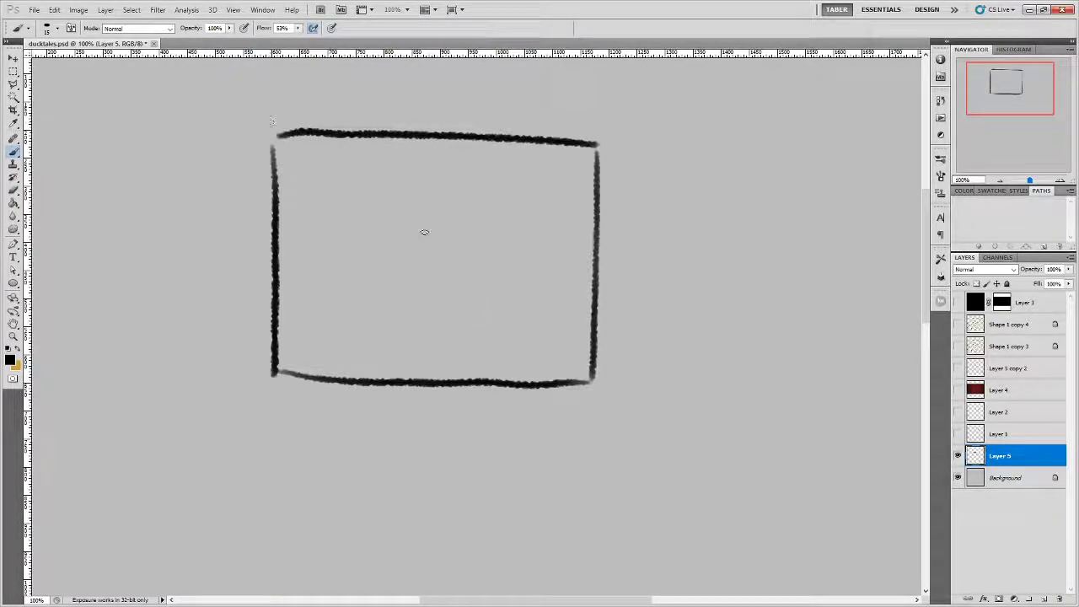
Paint a cluster of six dots in the frame's upper-left area and a single dot in its lower-right area.
click(332, 183)
click(318, 203)
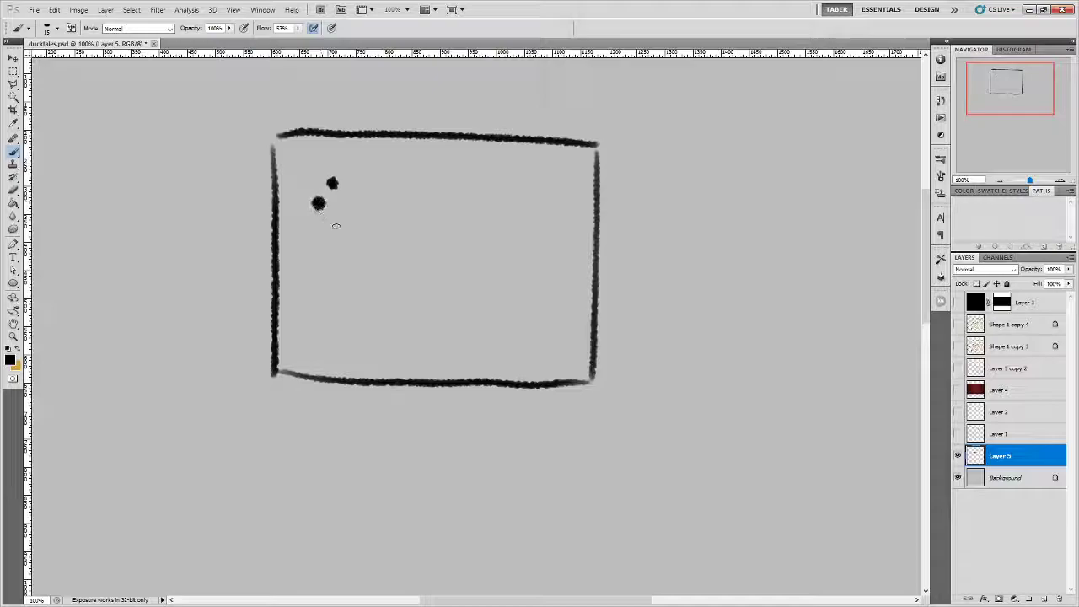
click(332, 228)
click(362, 216)
click(345, 209)
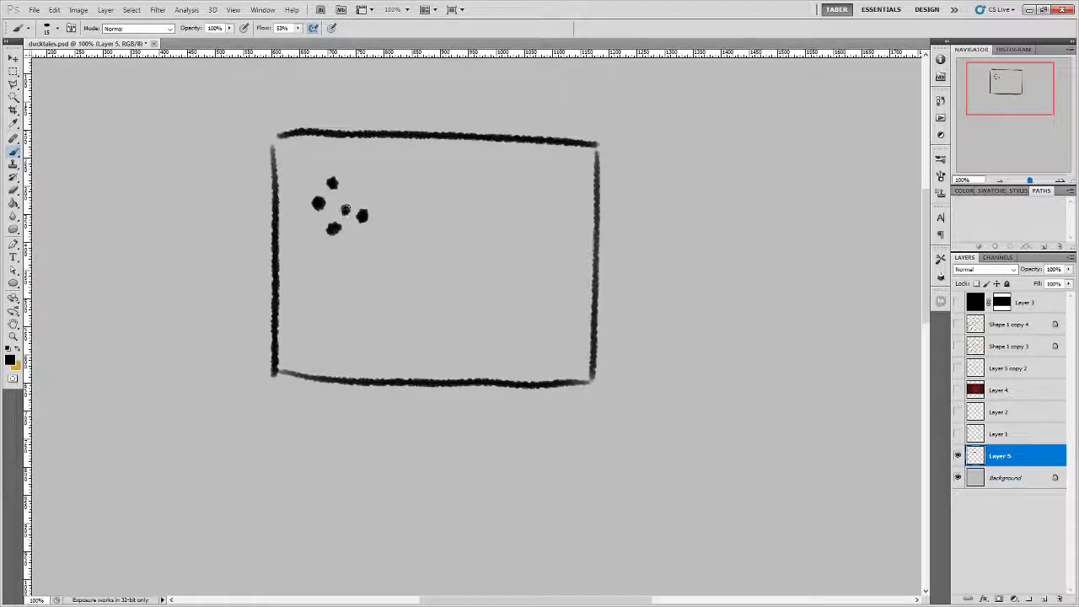
click(363, 197)
click(524, 306)
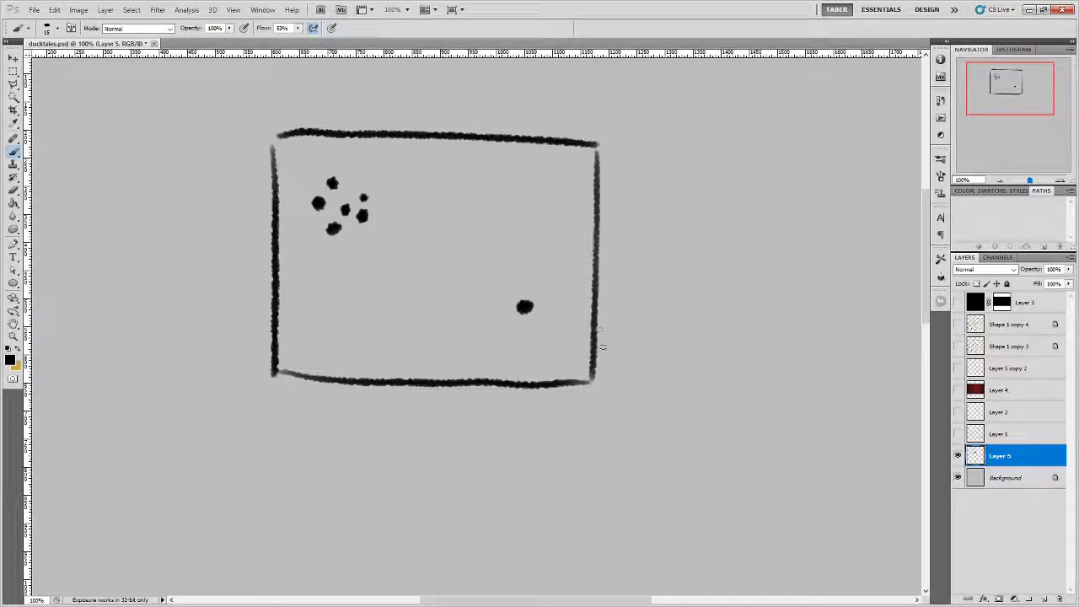
Paint five more dots around the lower-right dot and a light diagonal line separating the two clusters.
click(506, 338)
click(494, 319)
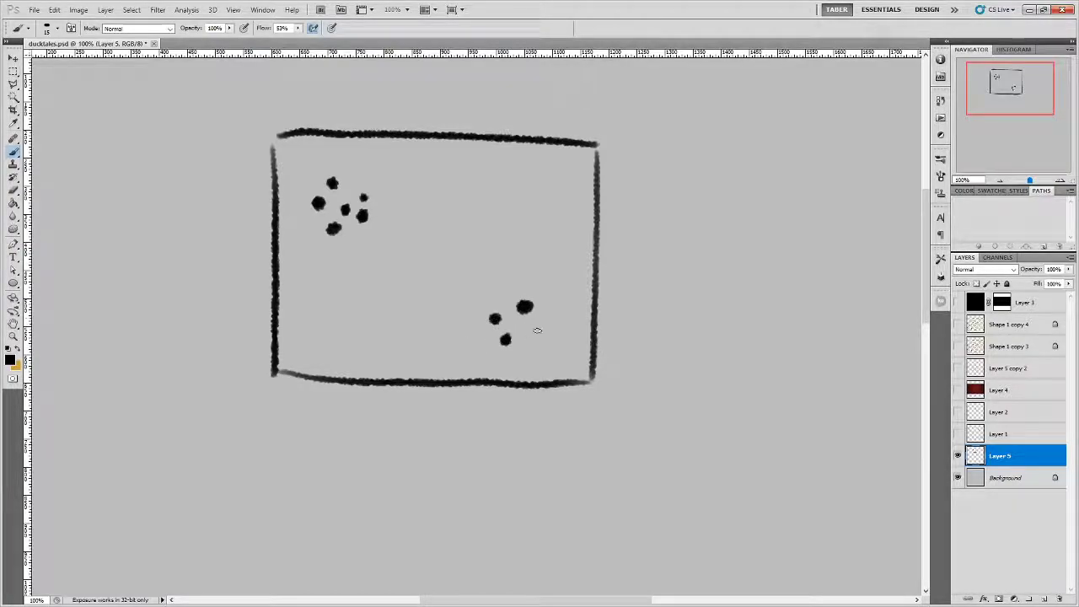
click(535, 333)
click(520, 326)
click(510, 290)
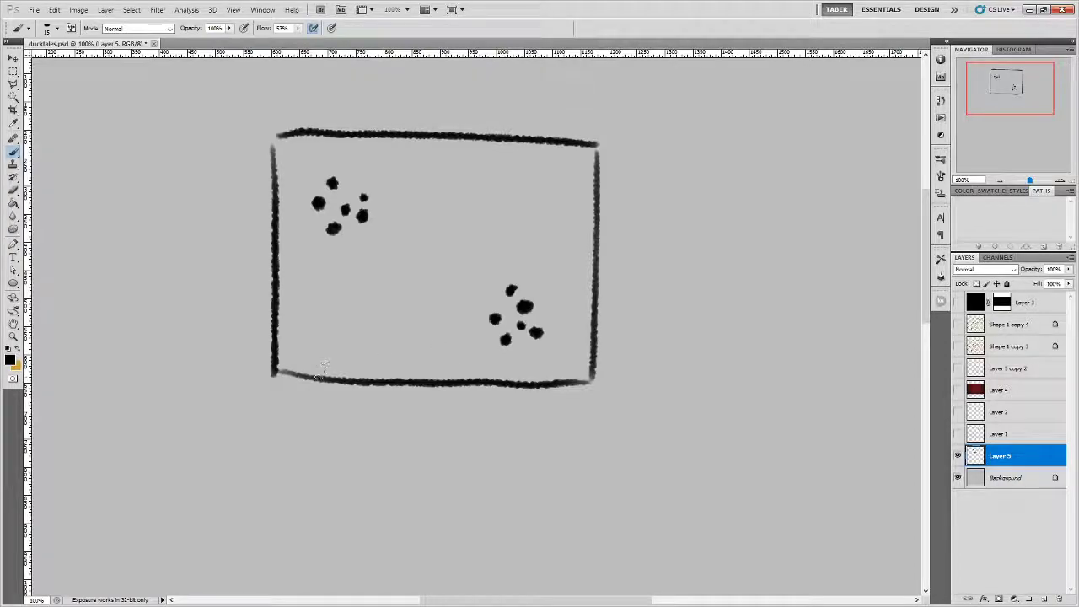
drag(323, 375, 544, 143)
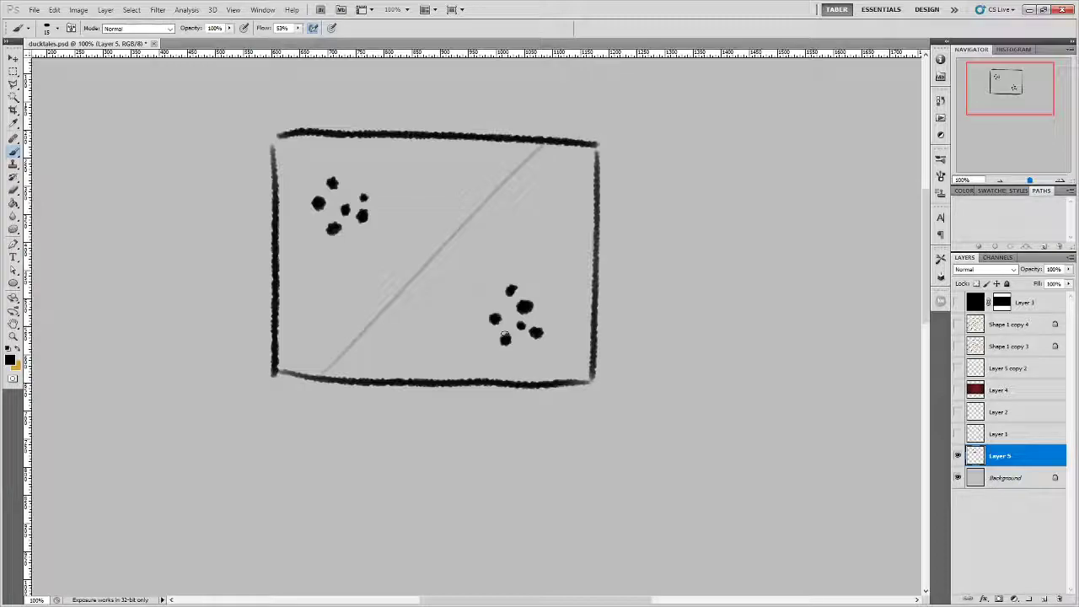
Undo the diagonal line and the five dots added around the lower-right dot.
key(ctrl+alt+z)
key(ctrl+alt+z)
key(ctrl+alt+z)
key(ctrl+alt+z)
key(ctrl+alt+z)
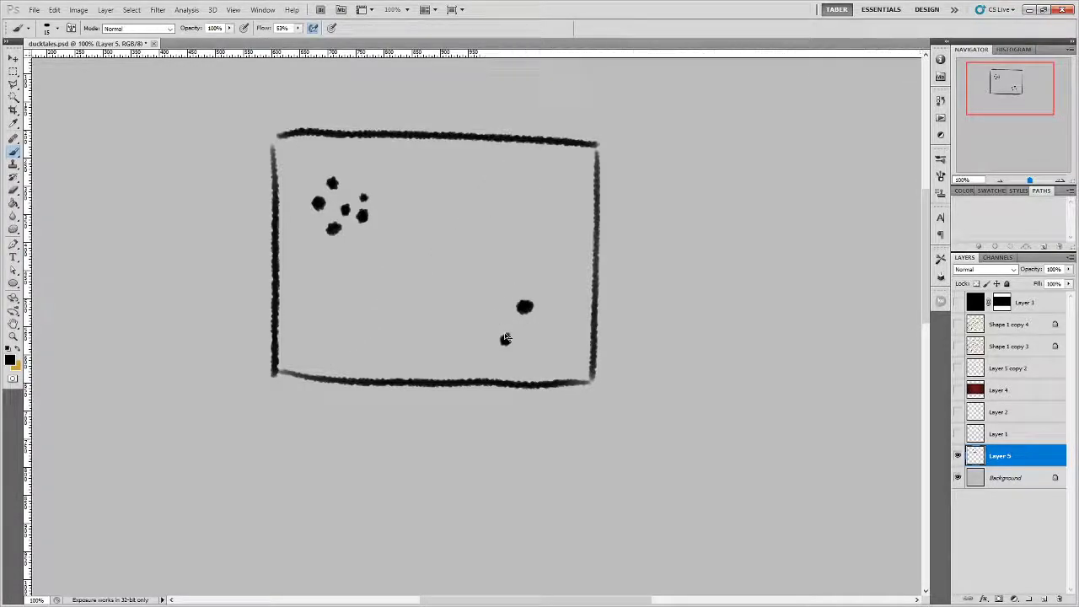
key(ctrl+alt+z)
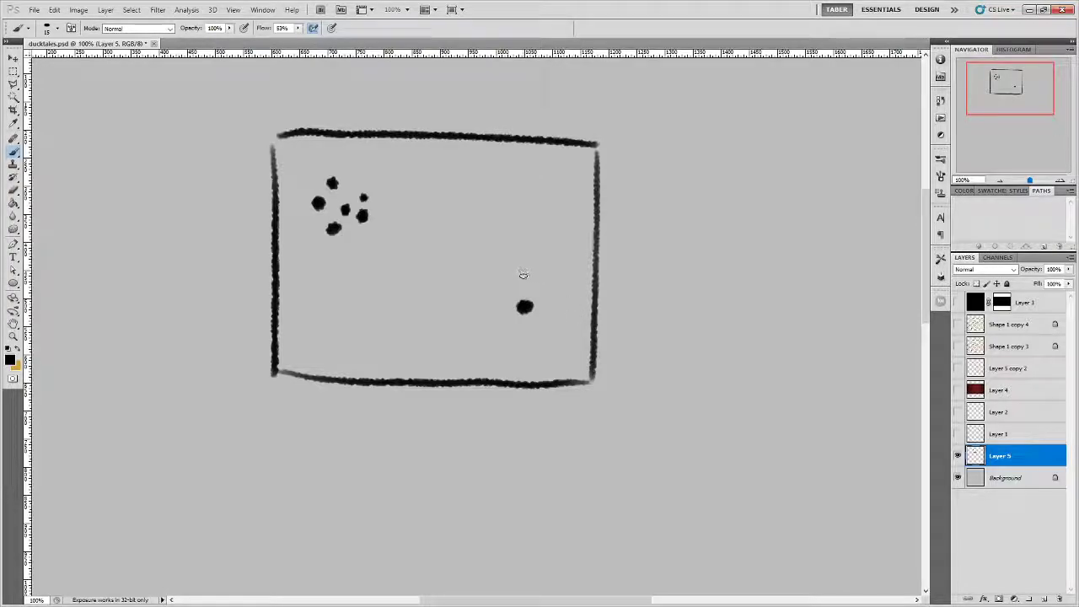
Try a light arc around the lone lower-right dot with zigzag hatching across the space outside it.
mouse_move(531, 278)
mouse_down()
mouse_move(500, 323)
mouse_move(505, 280)
mouse_up()
key(ctrl+alt+z)
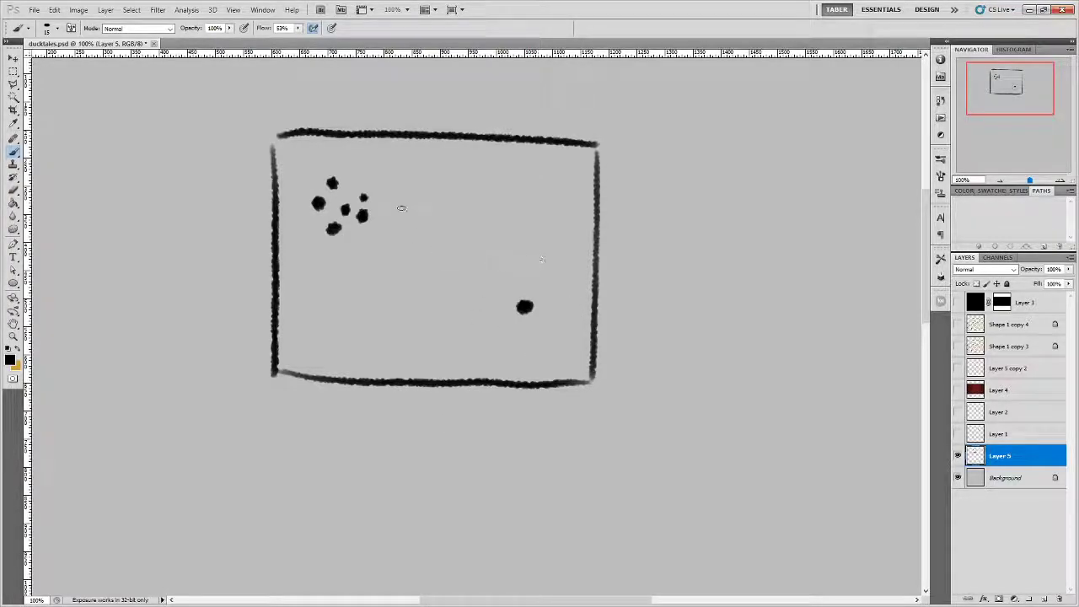
mouse_move(375, 161)
mouse_down()
mouse_move(295, 240)
mouse_move(383, 168)
mouse_up()
mouse_move(445, 368)
mouse_down()
mouse_move(501, 262)
mouse_move(596, 255)
mouse_up()
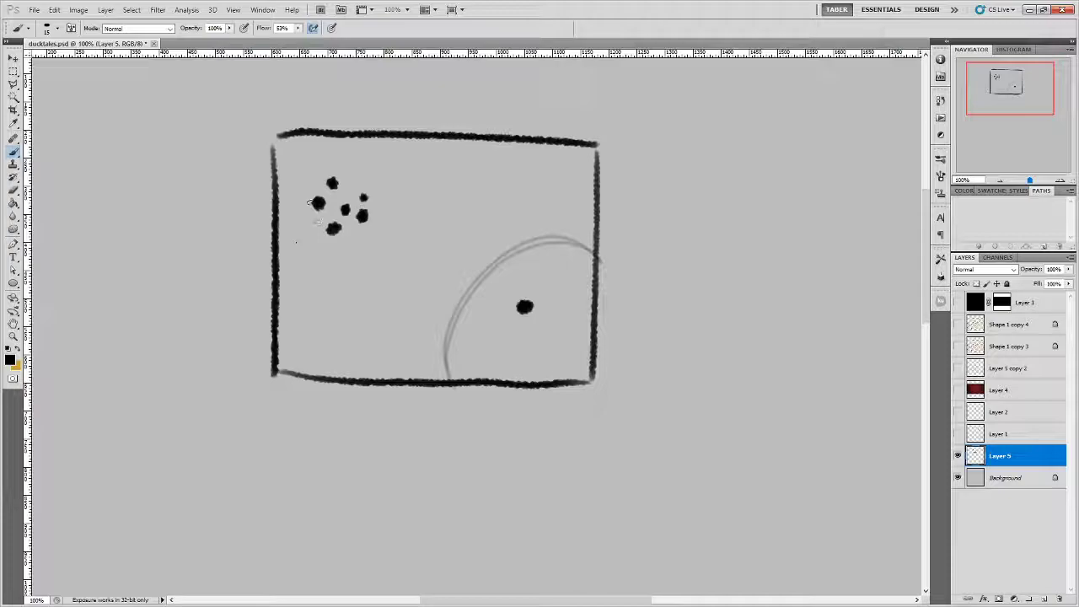
mouse_move(286, 281)
mouse_down()
mouse_move(329, 271)
mouse_move(378, 315)
mouse_move(354, 185)
mouse_move(471, 300)
mouse_move(428, 148)
mouse_move(540, 241)
mouse_move(557, 193)
mouse_up()
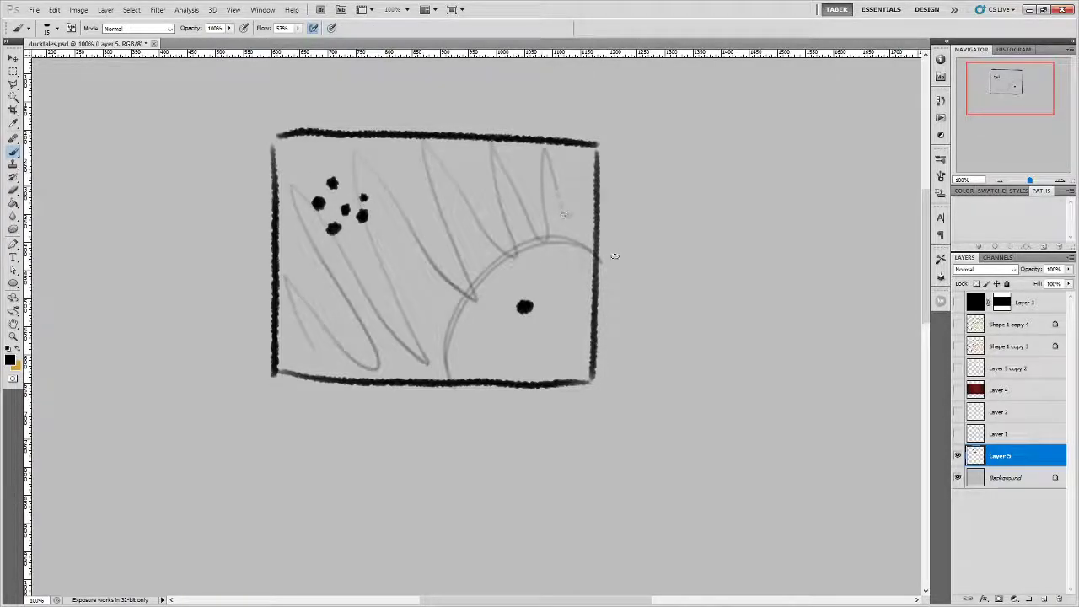
key(ctrl+z)
key(ctrl+alt+z)
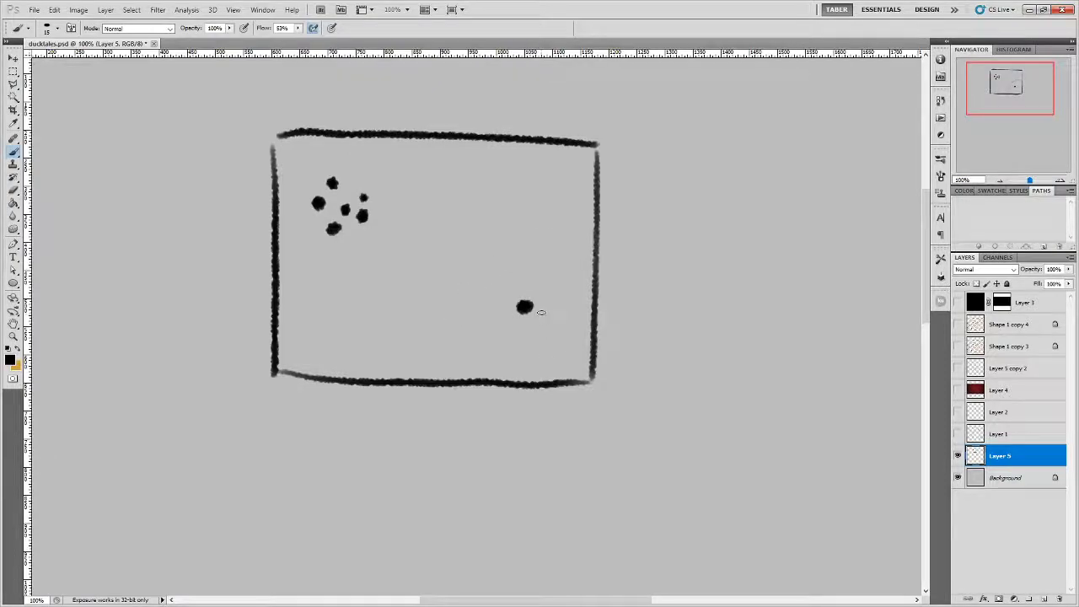
Try a smaller light arc enclosing the lone dot, with zigzag hatching inside it.
mouse_move(552, 353)
mouse_down()
mouse_move(500, 367)
mouse_move(526, 376)
mouse_move(485, 285)
mouse_move(579, 352)
mouse_move(586, 261)
mouse_up()
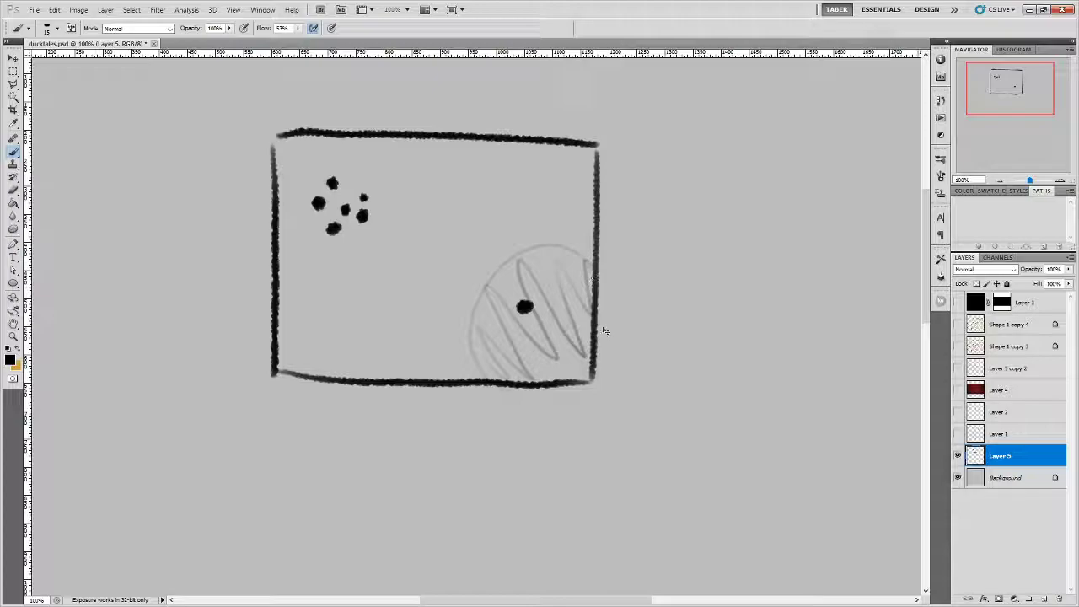
key(ctrl+alt+z)
key(ctrl+alt+z)
key(ctrl+alt+z)
key(ctrl+alt+z)
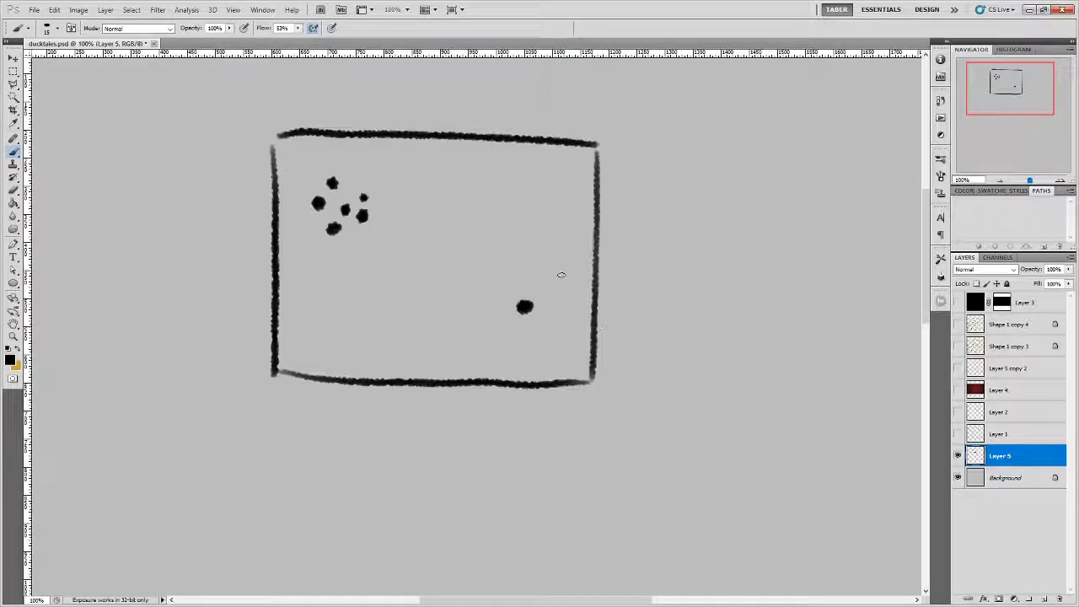
Draw arrows from the lone dot toward the frame's right and bottom edges, and a light oval around the empty middle.
drag(546, 304, 583, 302)
mouse_move(522, 324)
mouse_down()
mouse_move(522, 375)
mouse_move(531, 360)
mouse_up()
drag(566, 295, 567, 314)
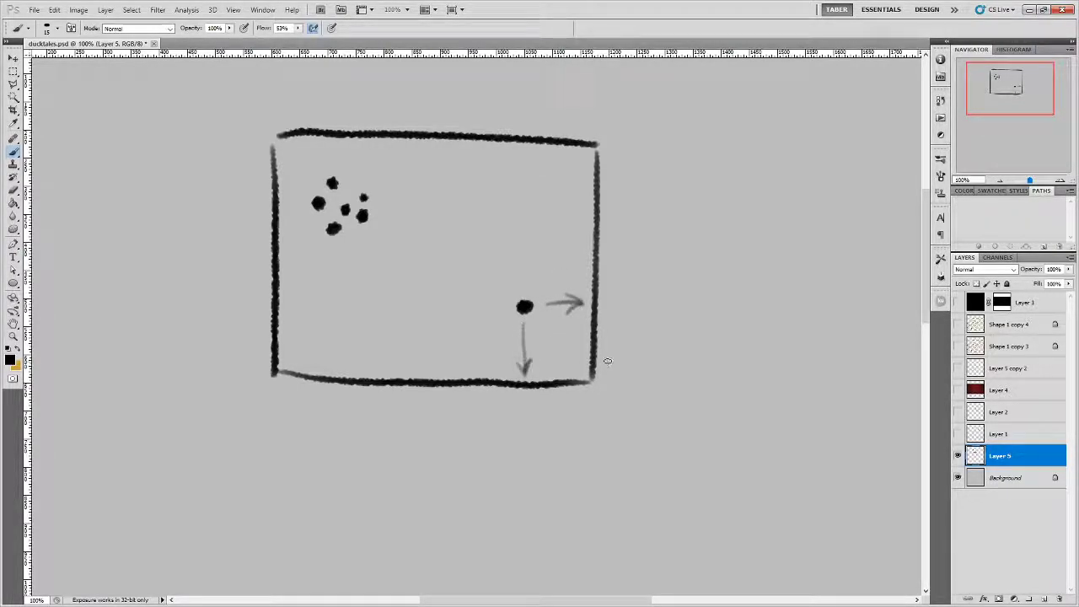
mouse_move(397, 231)
mouse_down()
mouse_move(464, 224)
mouse_move(422, 224)
mouse_up()
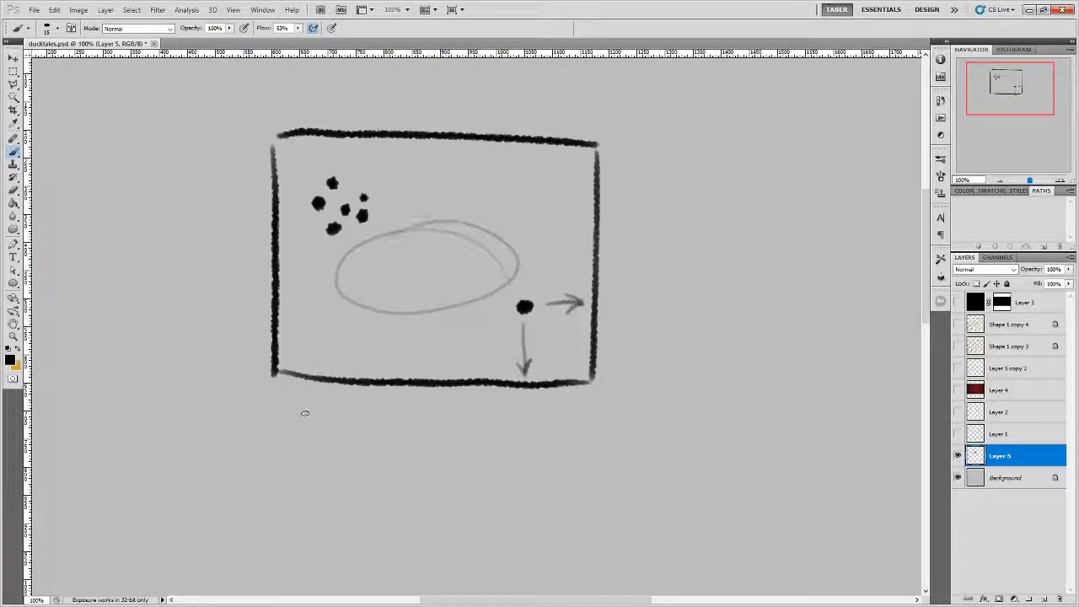
Undo the light oval, try light lines linking the dots of the upper-left cluster, and undo those and the arrows.
key(ctrl+z)
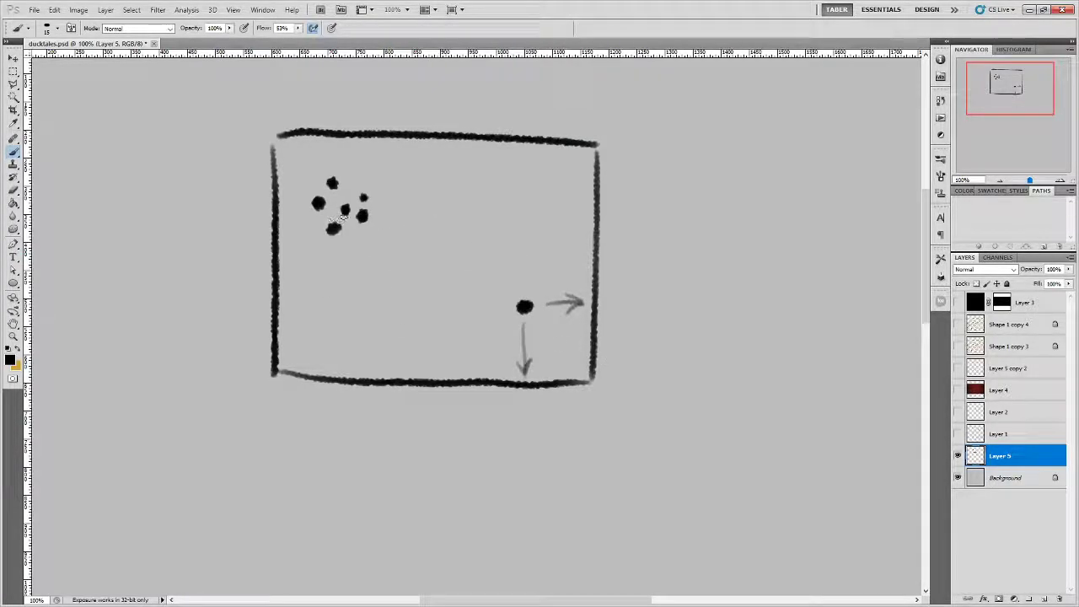
mouse_move(333, 220)
mouse_down()
mouse_move(343, 209)
mouse_move(338, 188)
mouse_move(361, 199)
mouse_move(357, 242)
mouse_up()
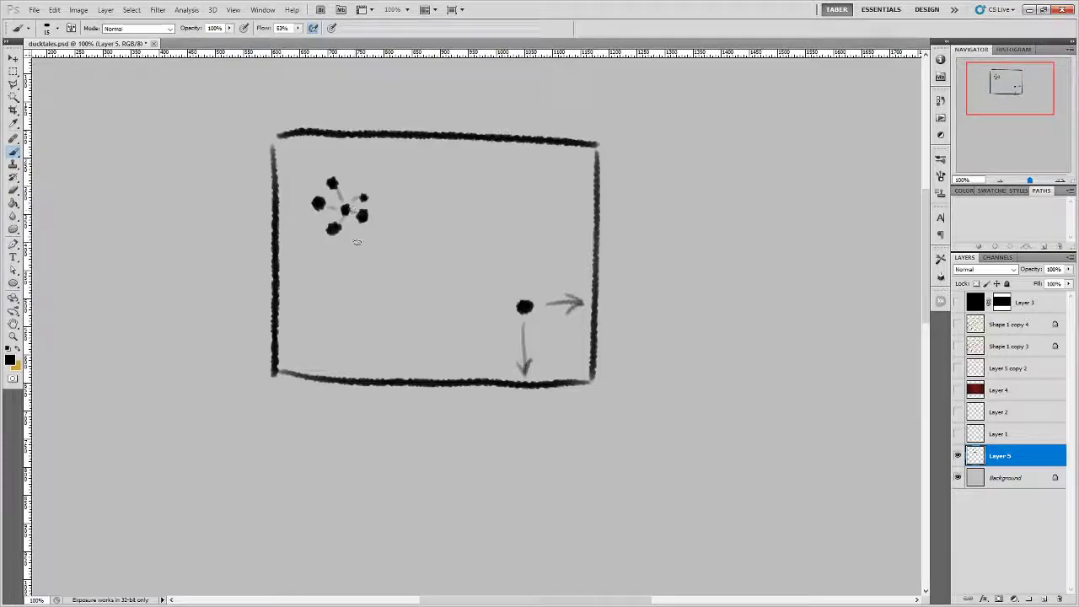
key(ctrl+alt+z)
key(ctrl+alt+z)
key(ctrl+alt+z)
key(ctrl+alt+z)
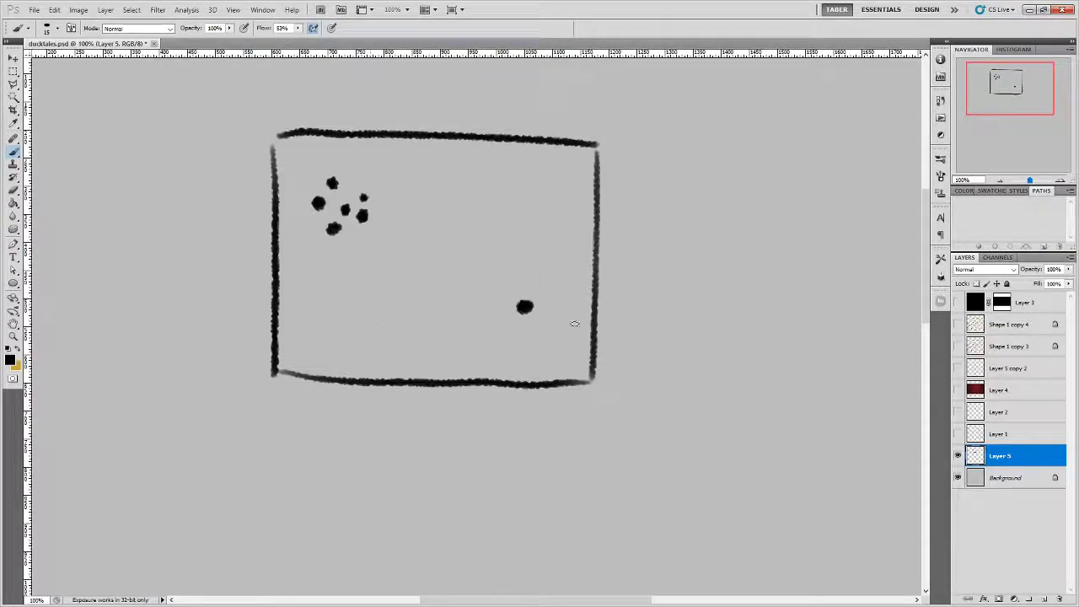
Paint five widely spaced dots around the lone dot in the frame's lower-right area.
click(463, 352)
click(459, 293)
click(568, 342)
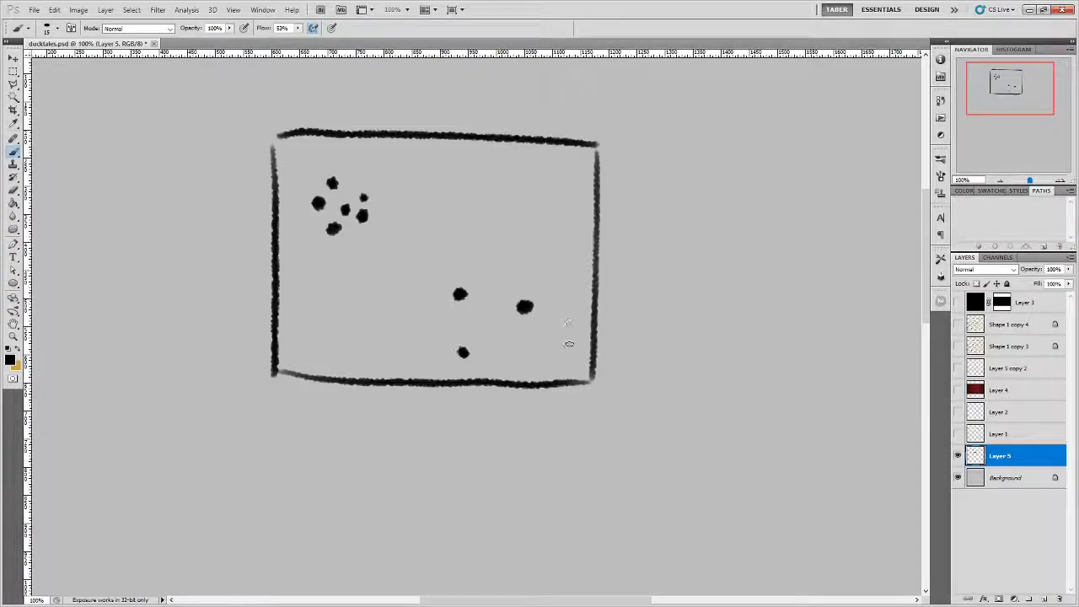
click(570, 237)
click(522, 254)
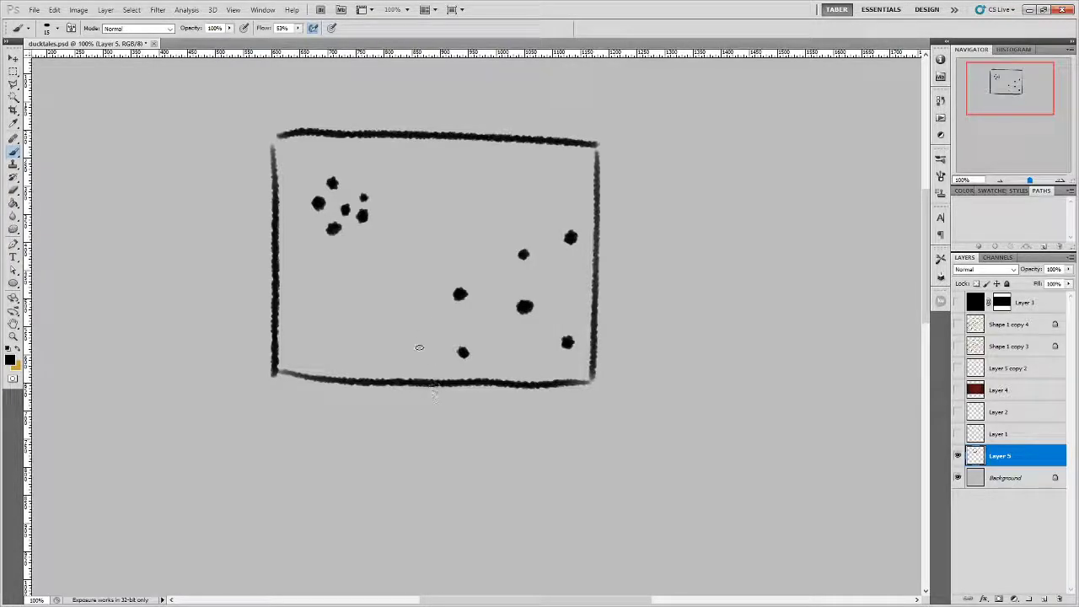
Try a vertical and a diagonal line bordering the spread-out dots, with a light circle around the tight upper-left cluster.
drag(420, 364, 422, 261)
shift+click(546, 196)
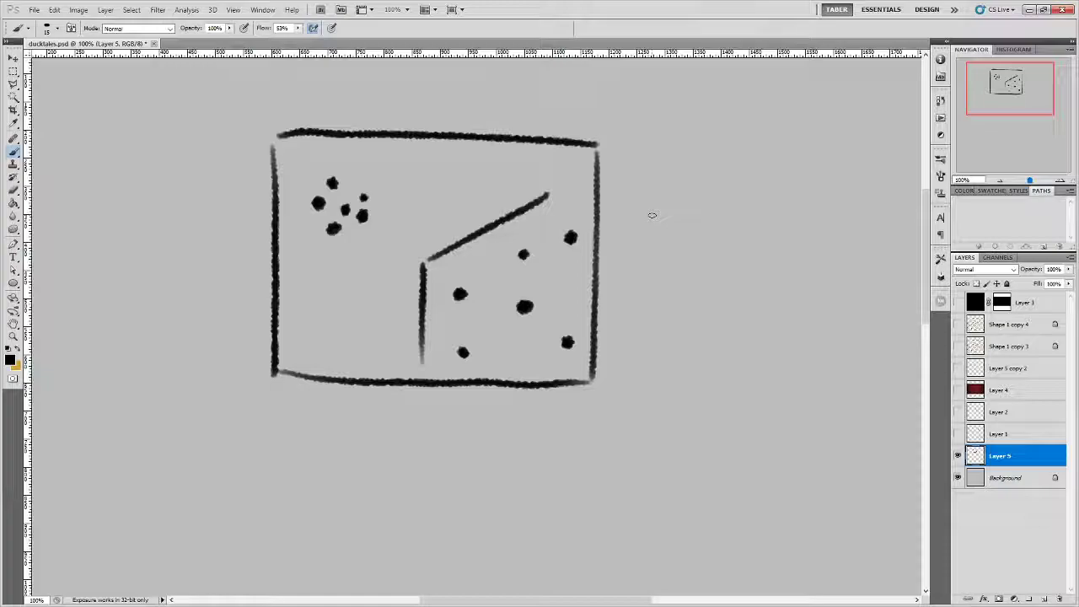
mouse_move(307, 202)
mouse_down()
mouse_move(370, 159)
mouse_move(343, 248)
mouse_move(314, 178)
mouse_up()
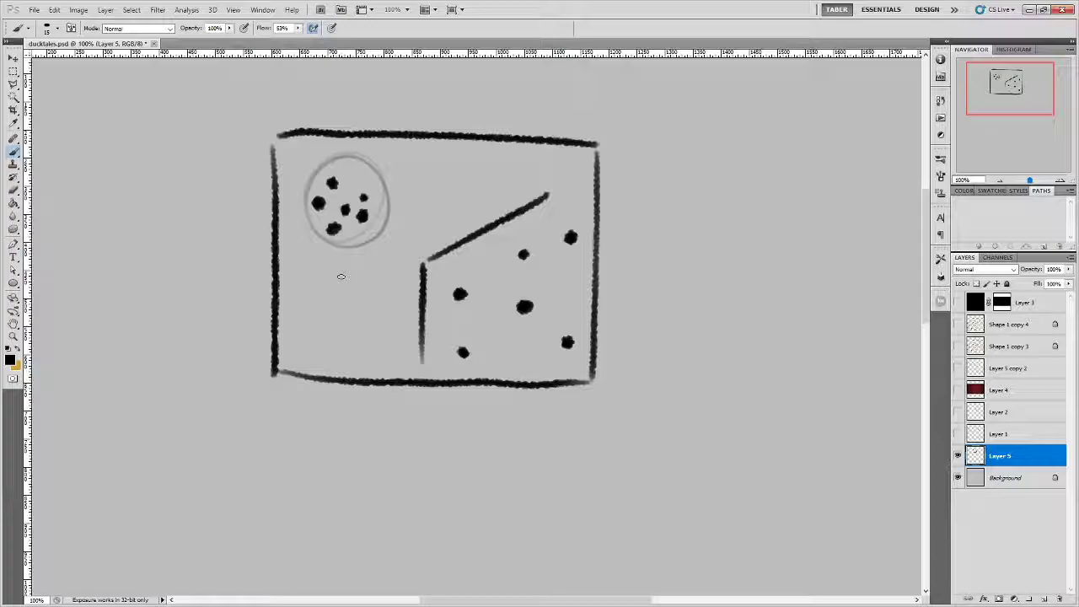
key(ctrl+alt+z)
key(ctrl+alt+z)
key(ctrl+alt+z)
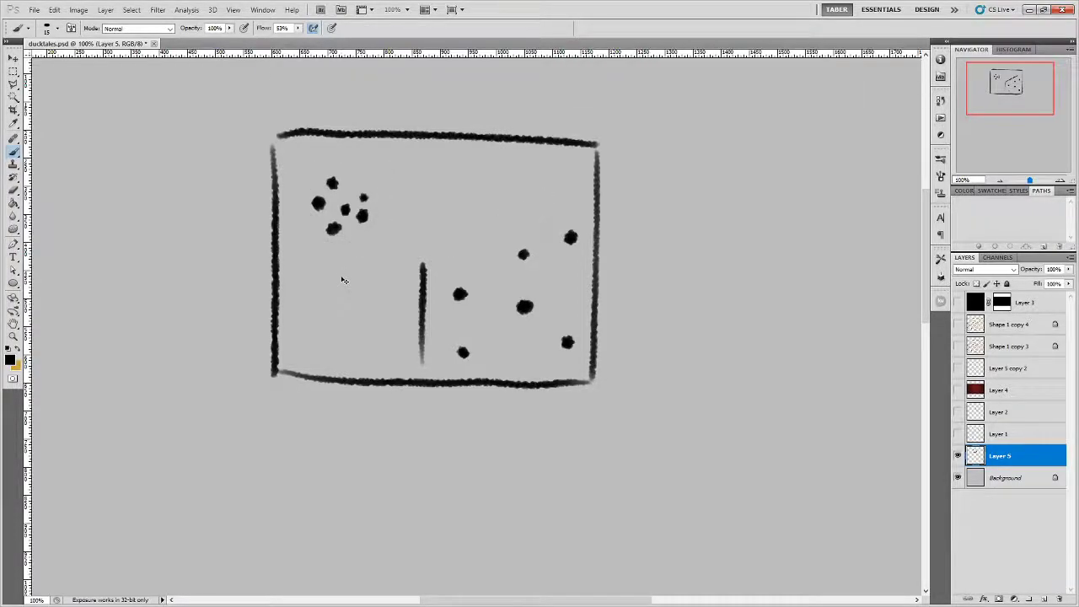
Try two curved arrows leading from the spread-out dots toward the upper-left cluster, with an arc along the cluster's lower-right edge.
mouse_move(446, 337)
mouse_down()
mouse_move(361, 297)
mouse_move(354, 310)
mouse_move(372, 304)
mouse_up()
drag(539, 224, 474, 193)
mouse_move(474, 193)
mouse_down()
mouse_move(499, 215)
mouse_move(504, 188)
mouse_up()
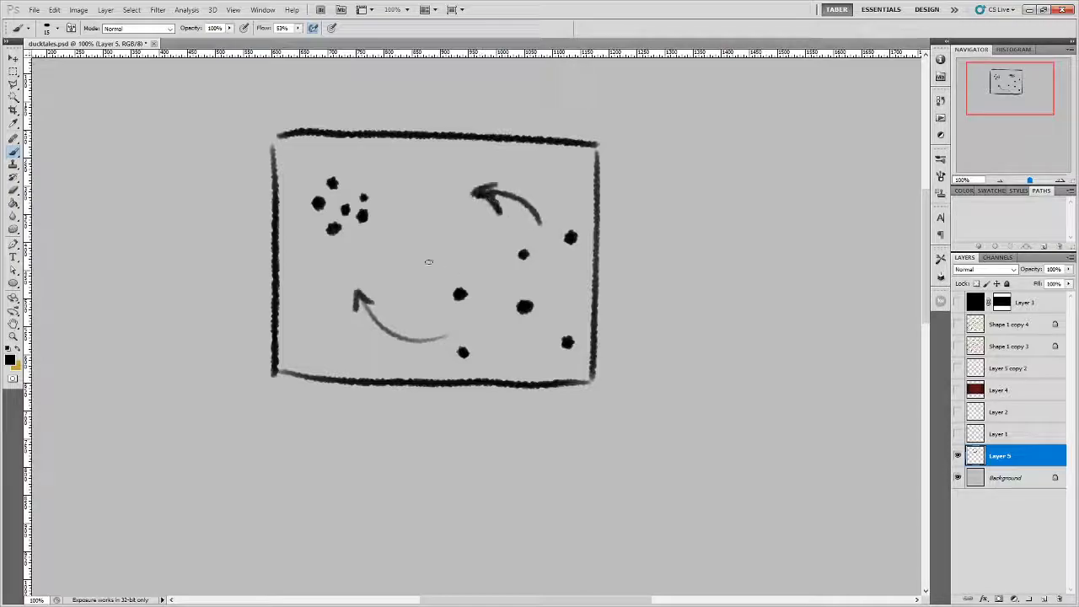
drag(337, 245, 381, 186)
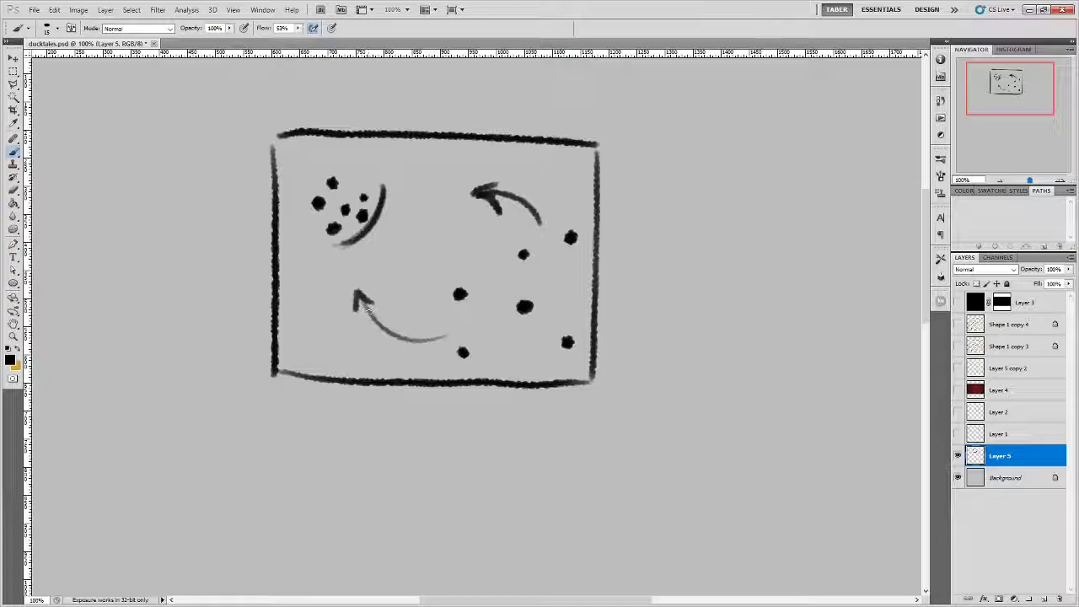
key(ctrl+alt+z)
key(ctrl+alt+z)
key(ctrl+alt+z)
key(ctrl+alt+z)
key(ctrl+alt+z)
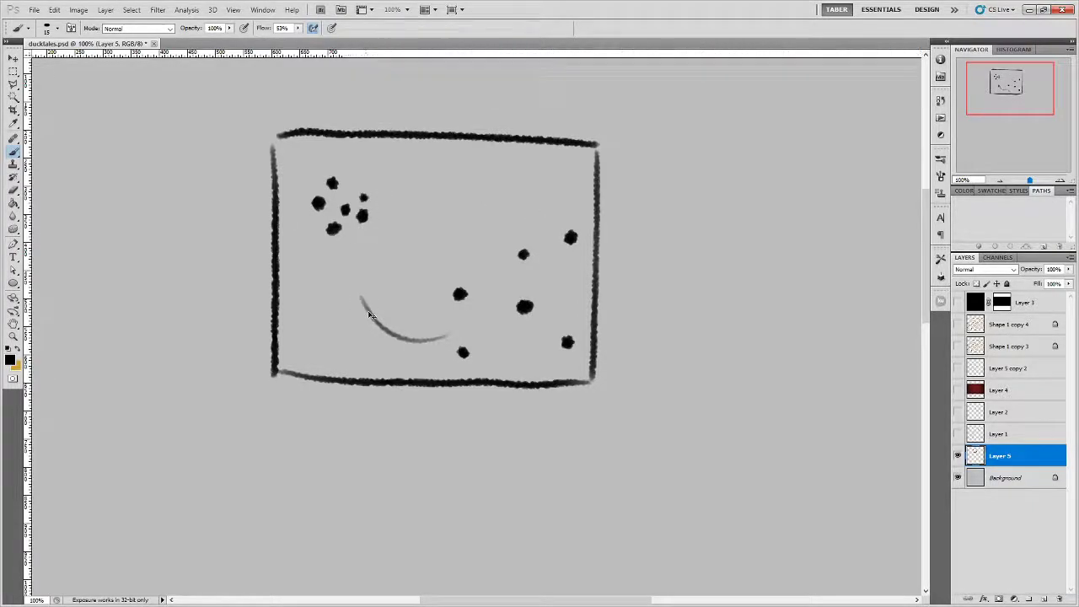
key(ctrl+alt+z)
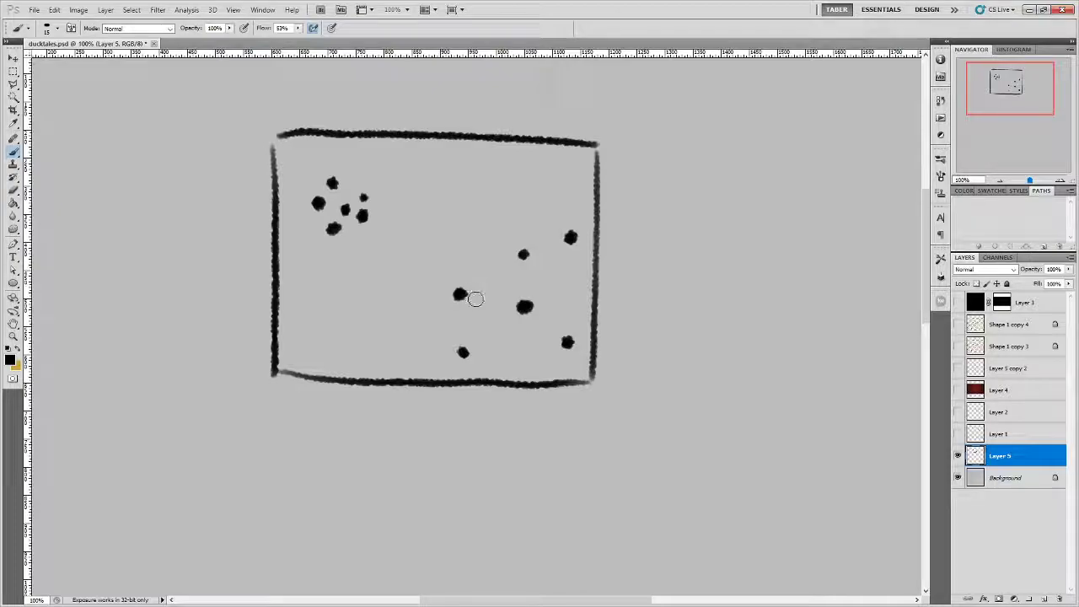
Erase the spread-out dots and the upper-left cluster, keeping only the frame.
click(459, 293)
click(459, 294)
click(459, 293)
click(463, 352)
click(462, 352)
click(524, 306)
click(567, 342)
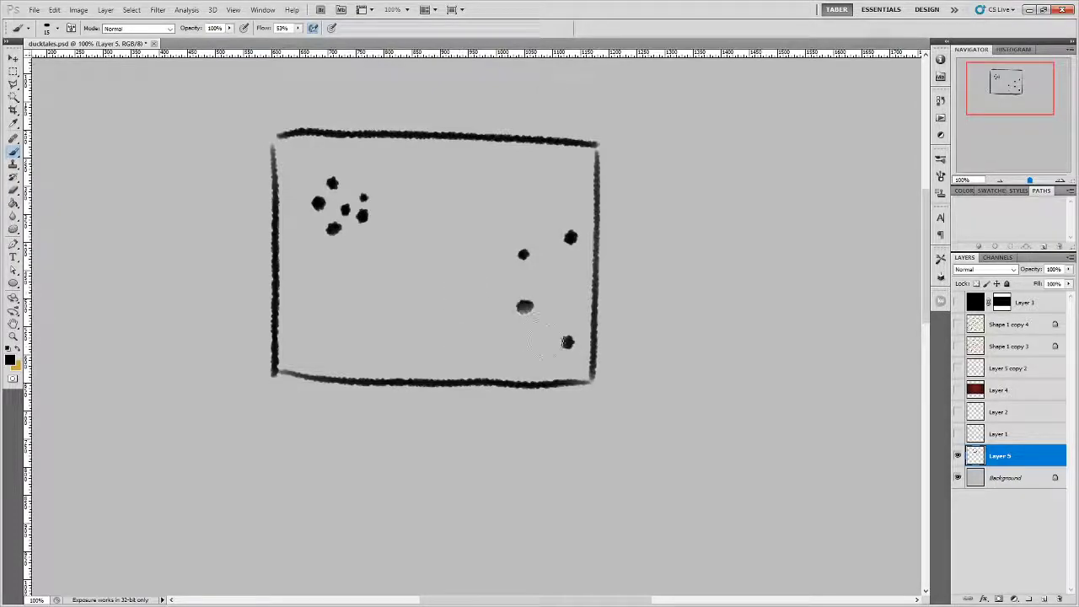
click(567, 341)
click(524, 306)
click(523, 255)
click(571, 237)
mouse_move(358, 226)
mouse_down()
mouse_move(353, 186)
mouse_move(320, 193)
mouse_up()
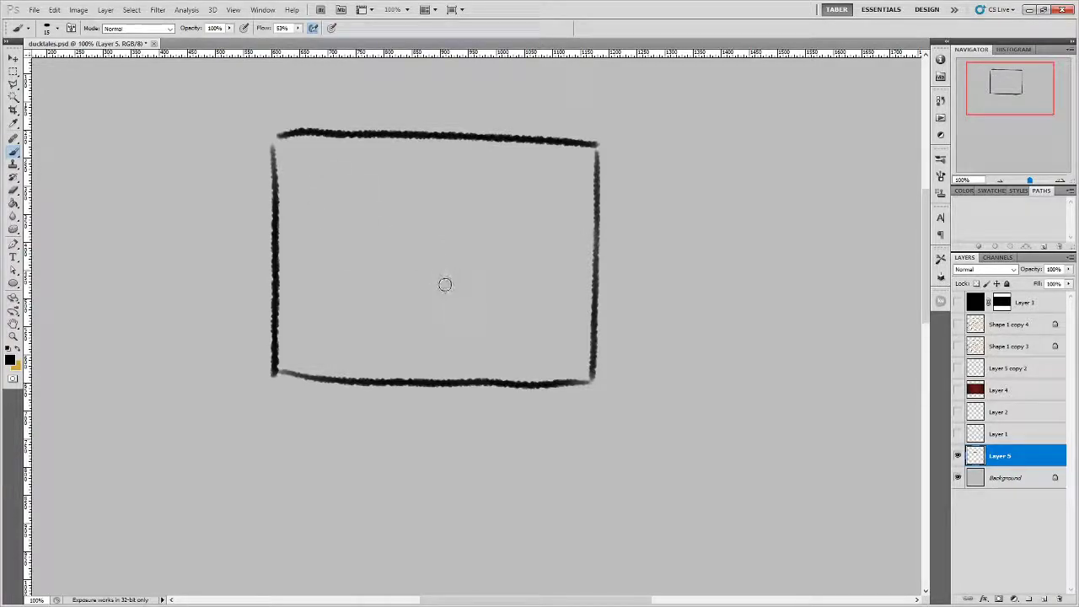
Paint two dots side by side near the frame's centre and an irregular scatter of smaller dots down its left side.
drag(401, 260, 448, 259)
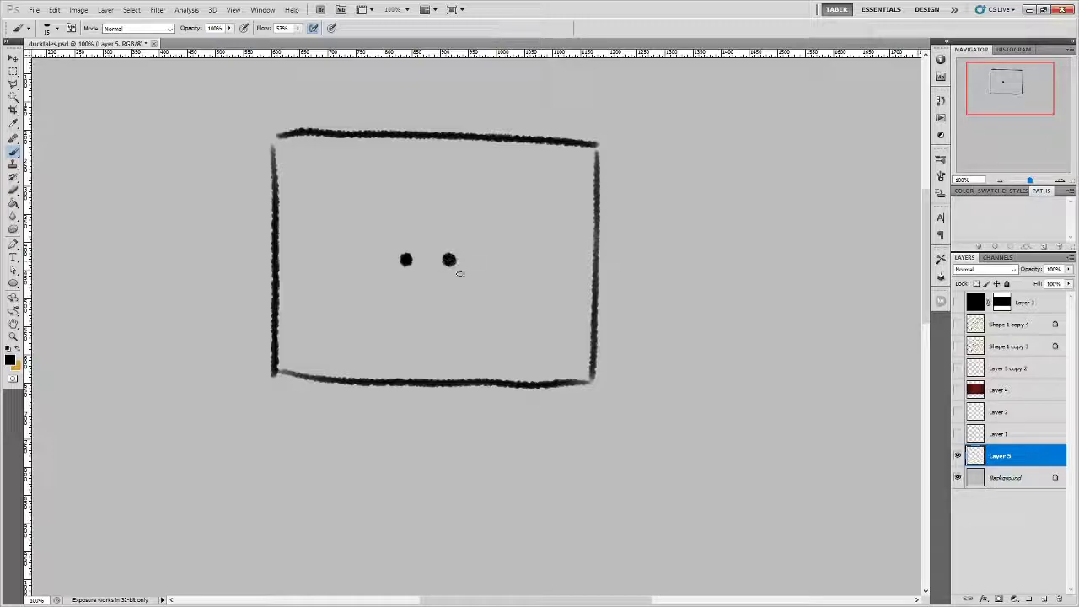
drag(315, 185, 315, 185)
click(335, 207)
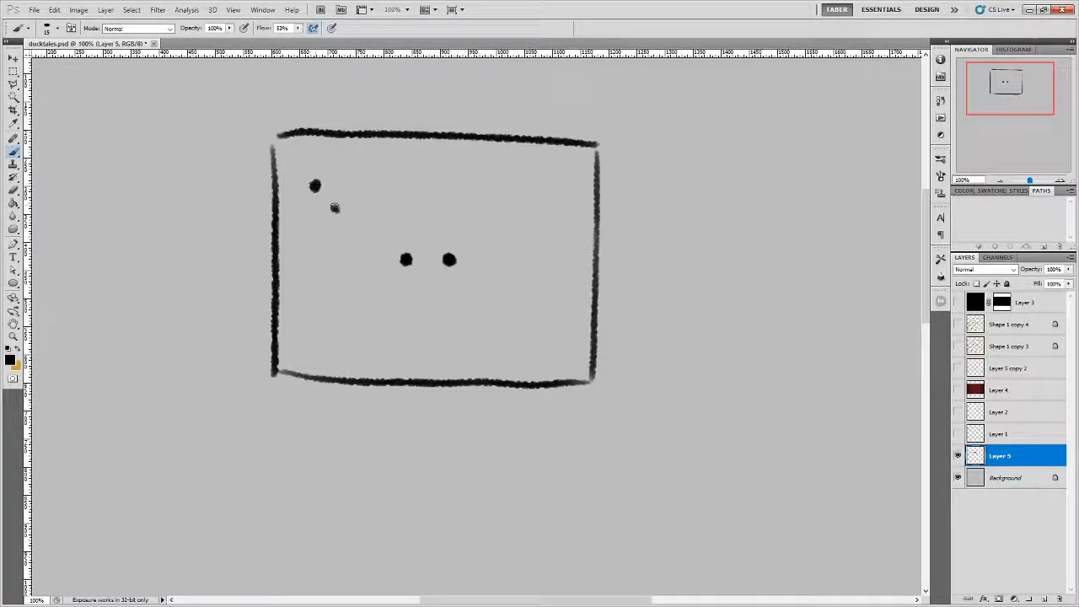
click(306, 217)
click(337, 239)
click(320, 266)
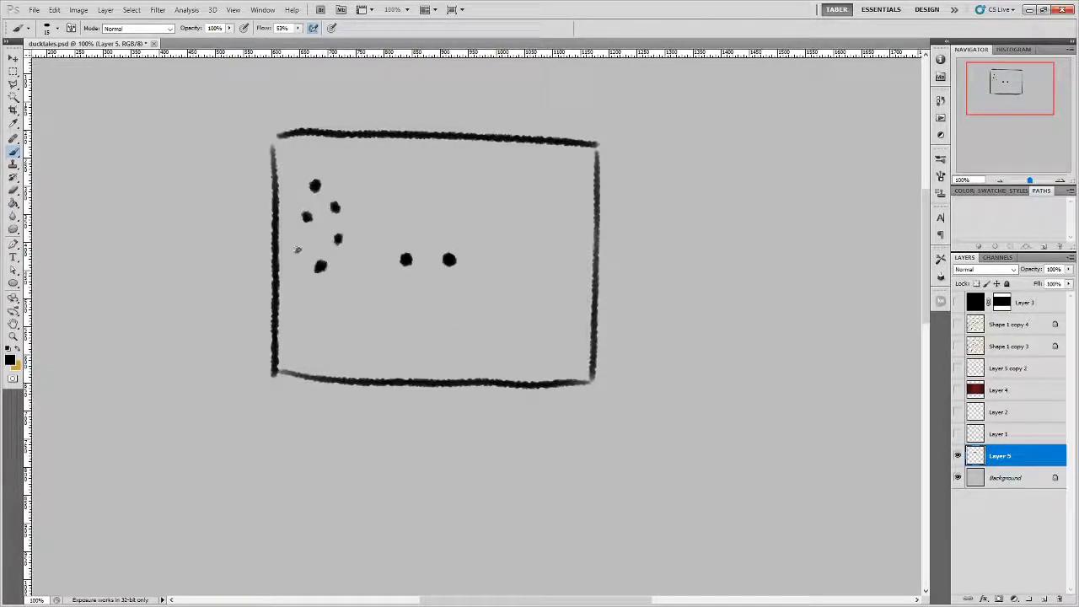
click(297, 248)
click(304, 298)
click(354, 295)
click(354, 269)
click(335, 294)
click(358, 321)
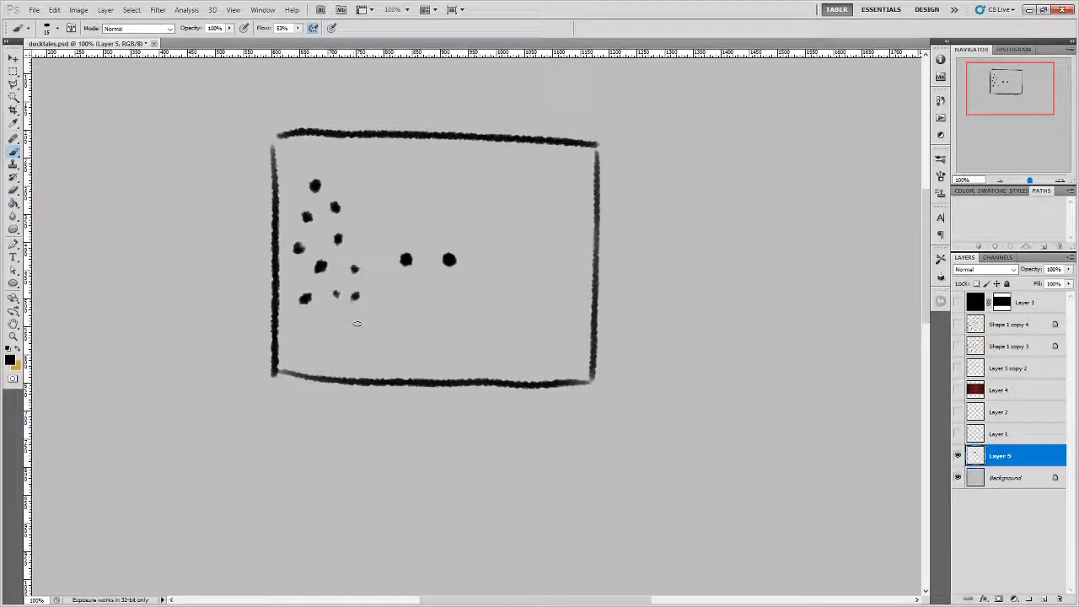
click(330, 330)
click(305, 345)
click(372, 226)
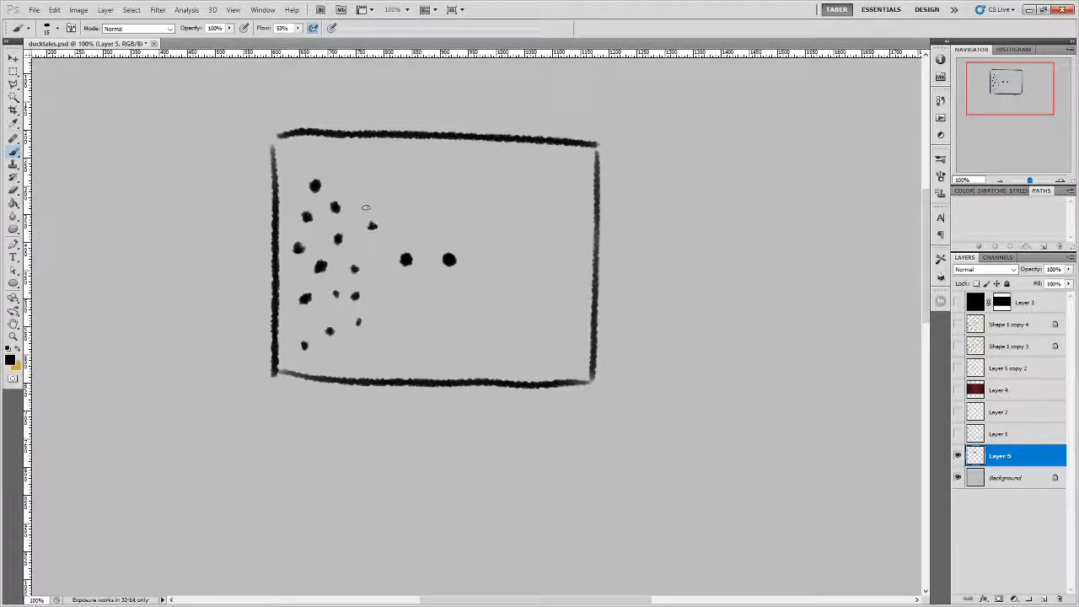
click(351, 179)
key(ctrl+z)
Paint two parallel vertical columns of five evenly spaced dots along the frame's right side.
click(523, 321)
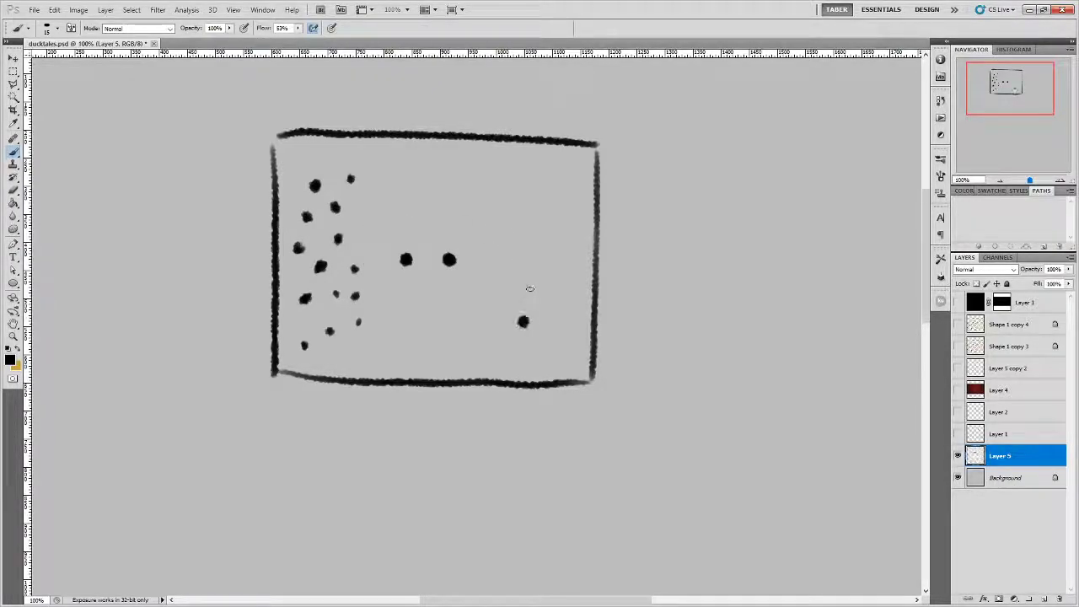
click(523, 289)
click(523, 256)
click(523, 226)
click(522, 196)
click(556, 198)
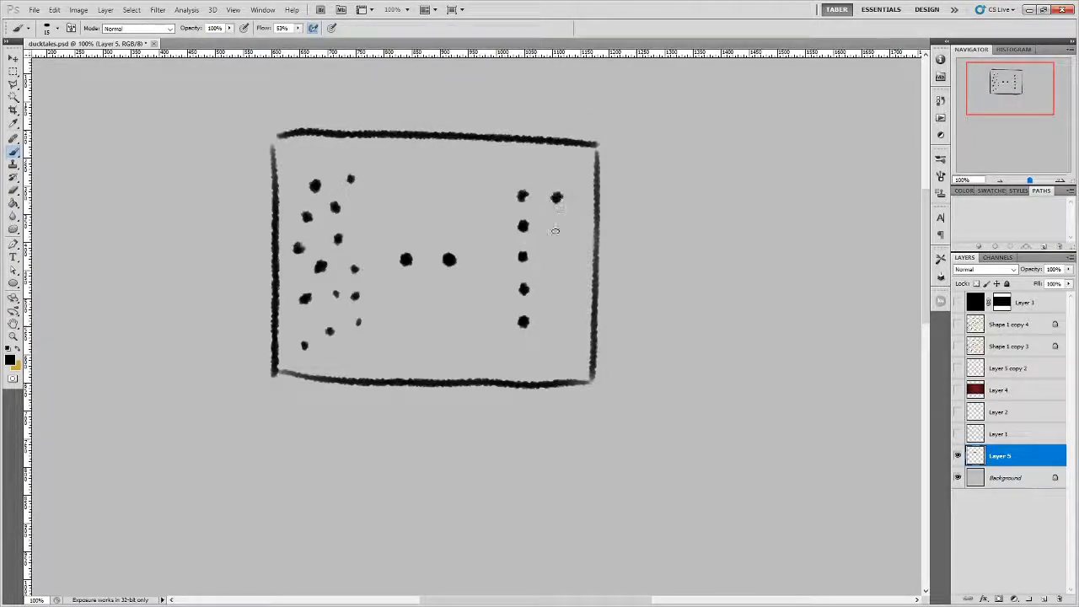
click(557, 226)
click(557, 256)
click(557, 288)
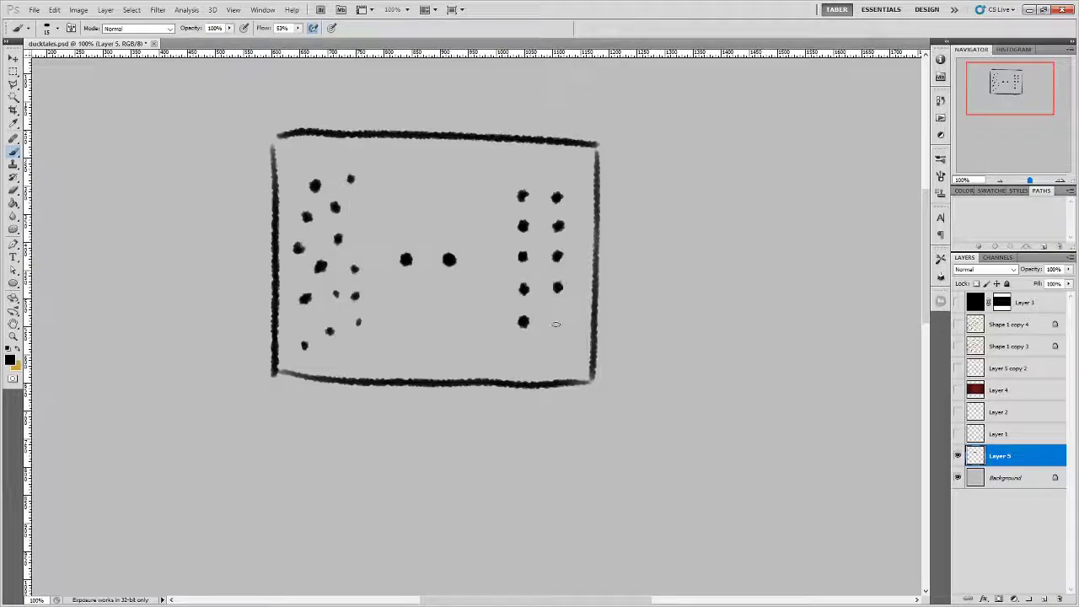
click(557, 324)
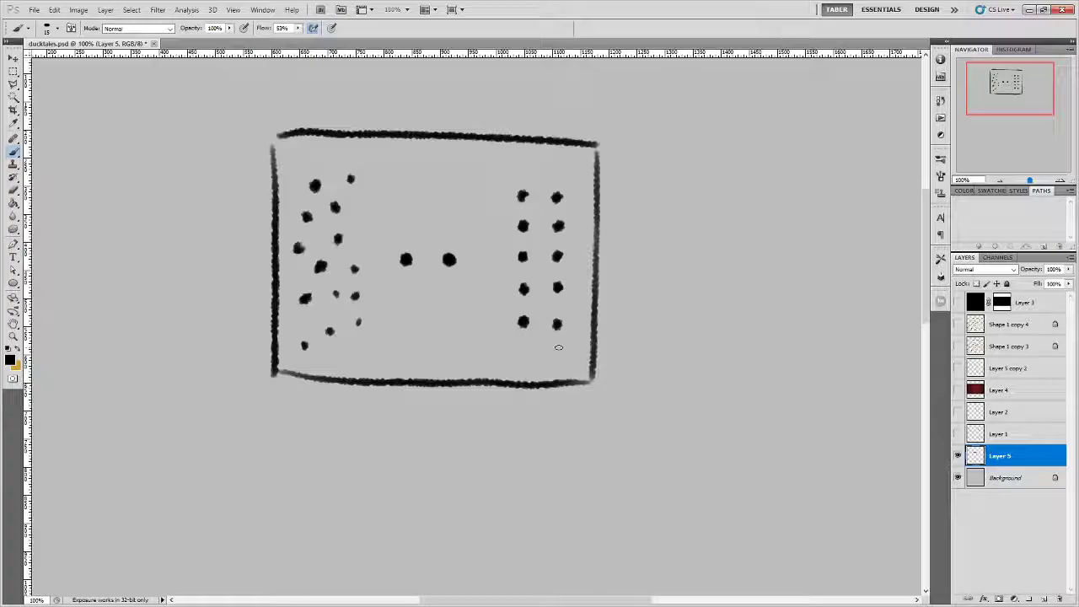
Move the two centre dots closer together using a rectangular marquee selection.
key(m)
mouse_move(392, 241)
mouse_down()
mouse_move(421, 278)
mouse_move(424, 266)
mouse_move(463, 275)
mouse_move(426, 274)
mouse_move(420, 260)
mouse_up()
click(433, 233)
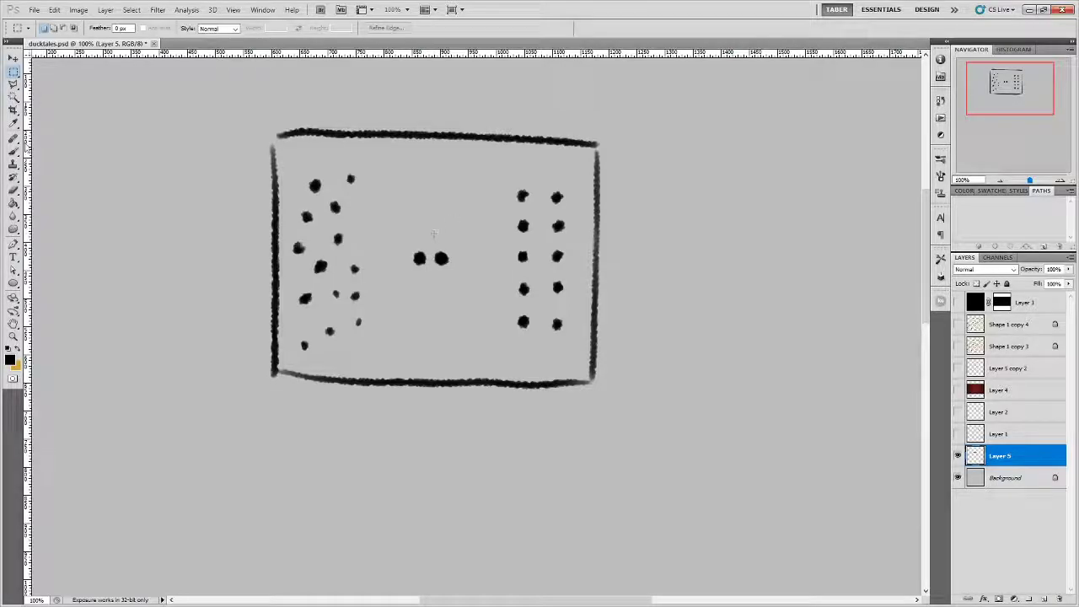
Try brush marks by the centre dots, a vertical line through the frame's middle, and light outlines around the left and right dot groups.
click(14, 152)
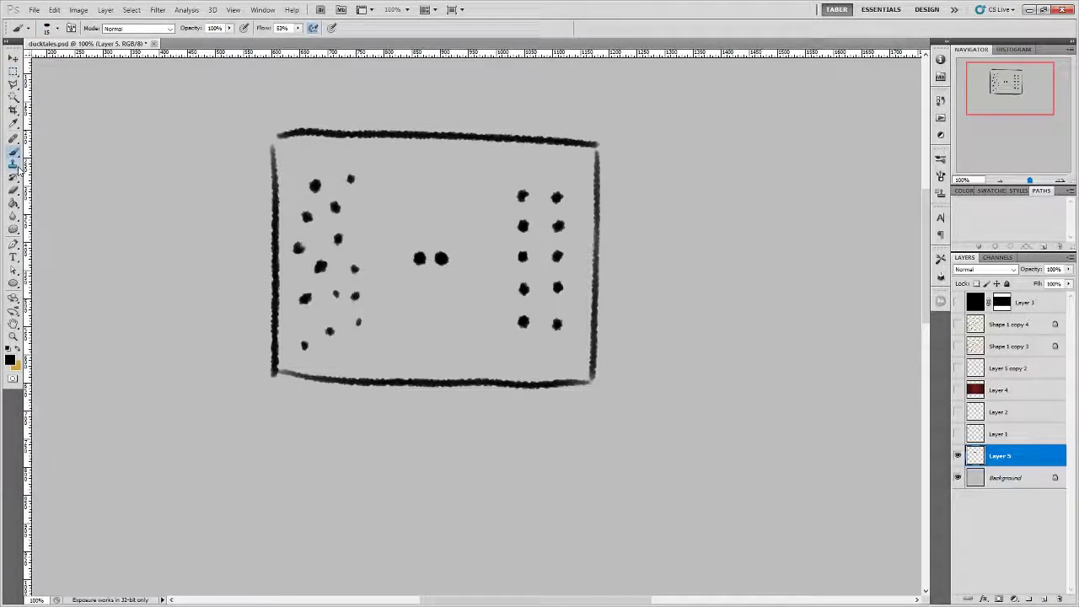
drag(384, 256, 403, 250)
key(ctrl+z)
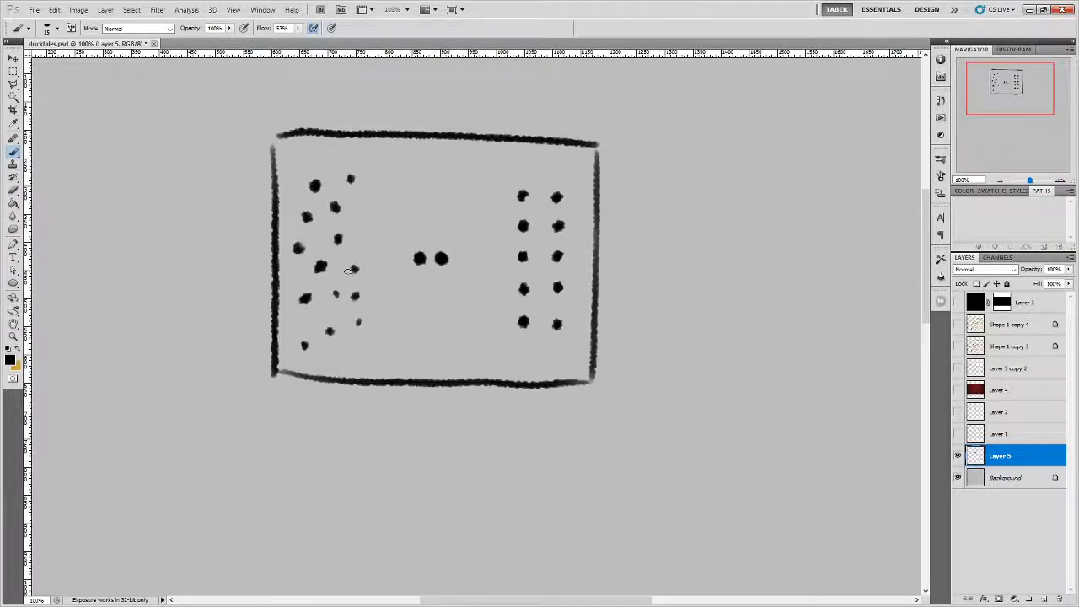
drag(430, 137, 429, 426)
key(ctrl+z)
mouse_move(578, 181)
mouse_down()
mouse_move(496, 262)
mouse_move(531, 353)
mouse_move(587, 293)
mouse_move(578, 187)
mouse_up()
mouse_move(371, 179)
mouse_down()
mouse_move(289, 182)
mouse_move(286, 310)
mouse_move(319, 363)
mouse_move(379, 280)
mouse_move(378, 177)
mouse_up()
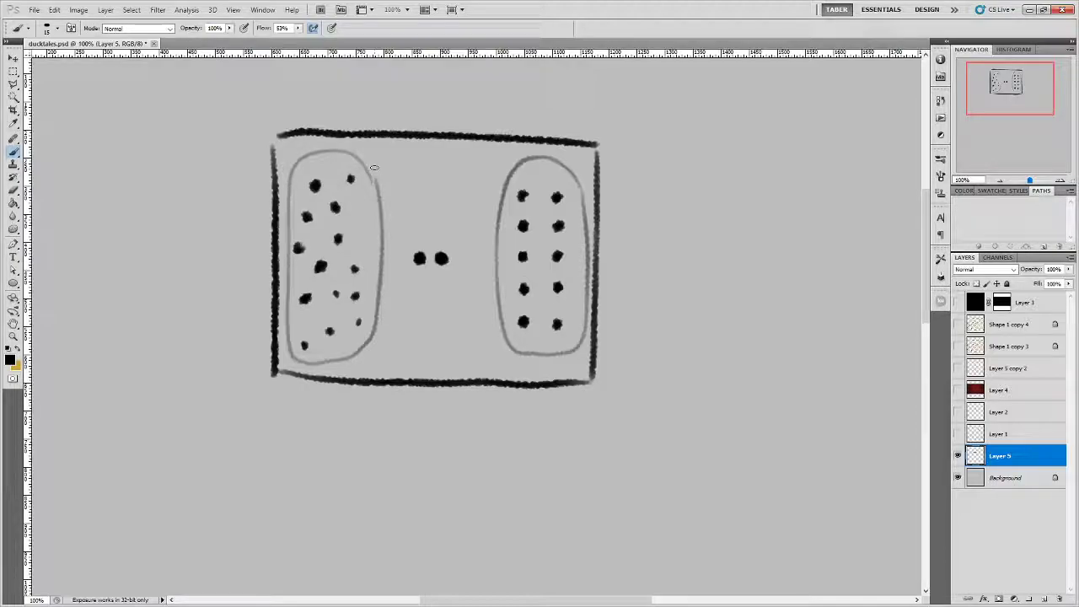
key(ctrl+alt+z)
key(ctrl+alt+z)
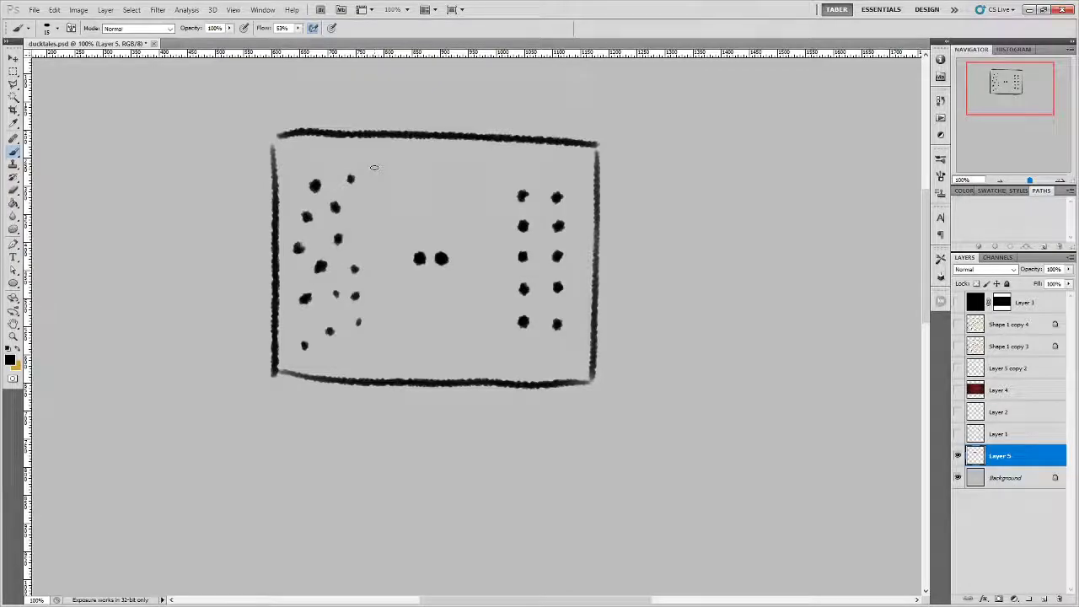
Switch to the browser and review the Elements of Design and Principles of Design reference posters, then return to the canvas.
key(alt+Tab)
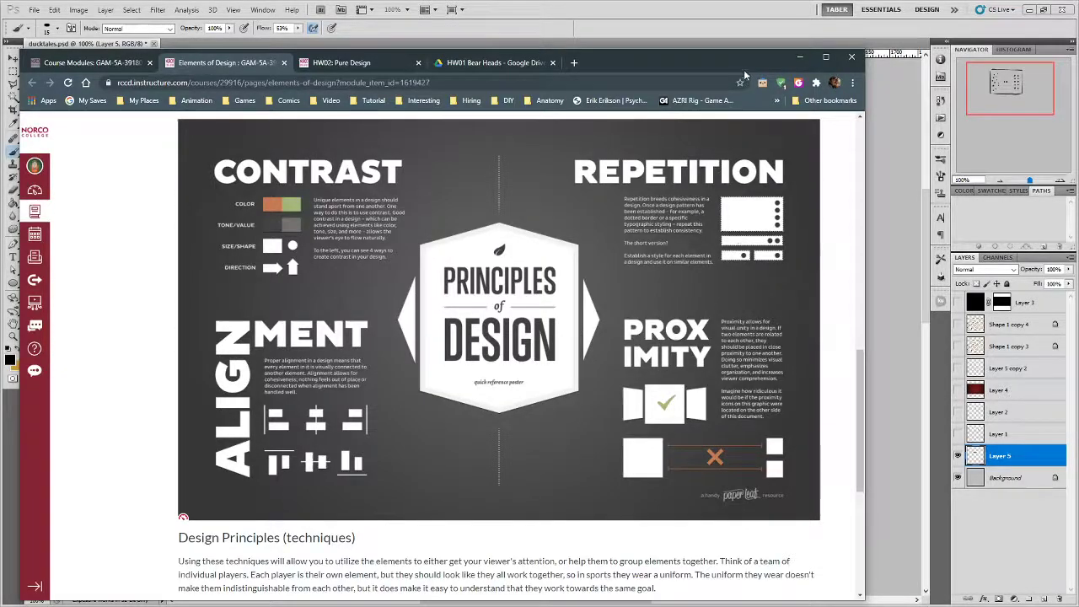
key(alt+Tab)
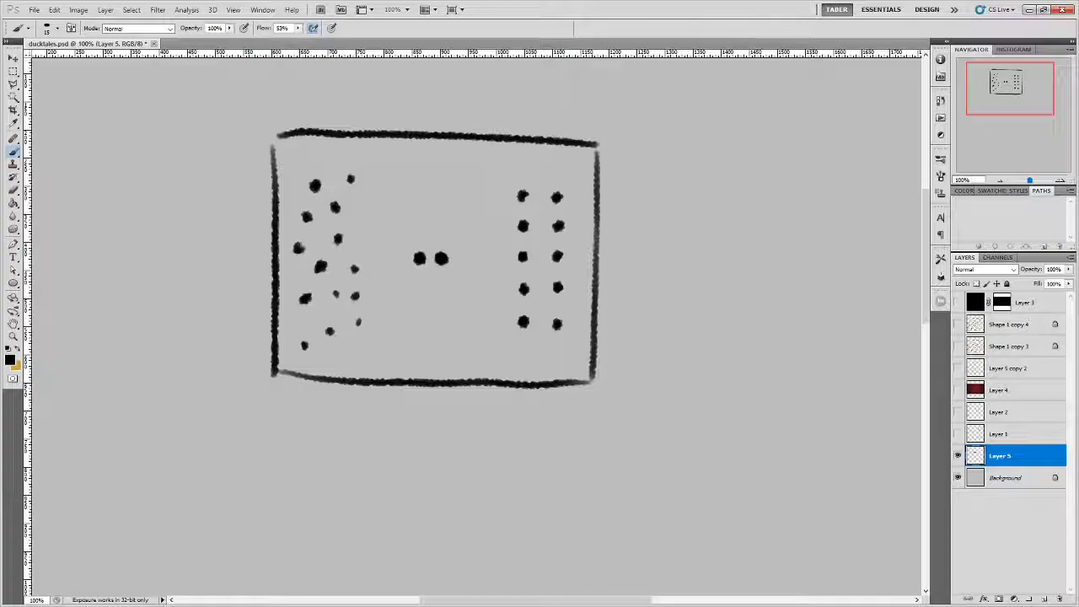
key(alt+Tab)
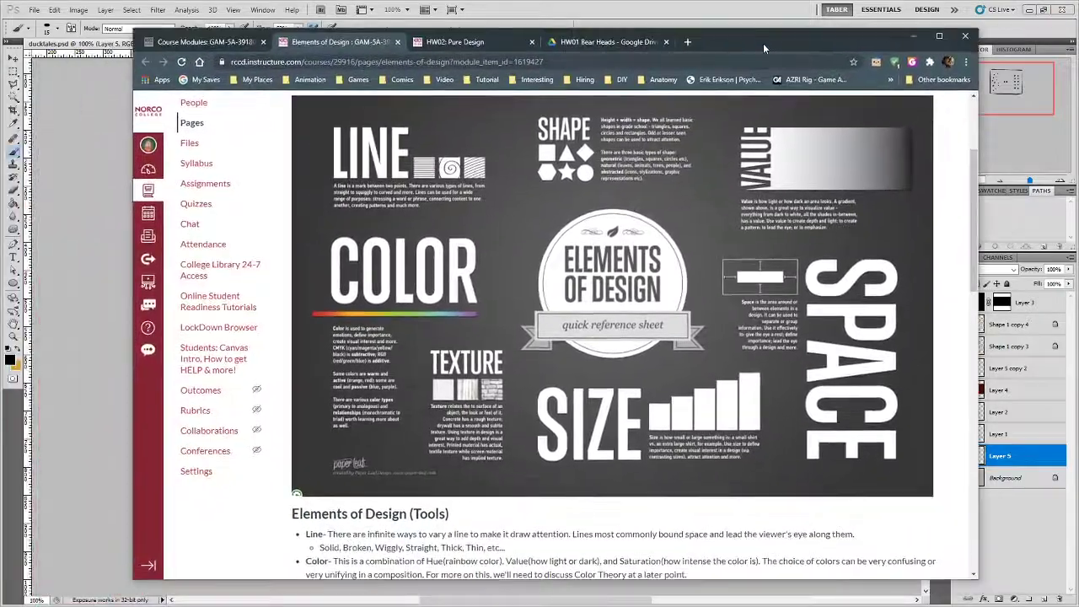
scroll(503, 387, up, 3)
scroll(503, 387, down, 2)
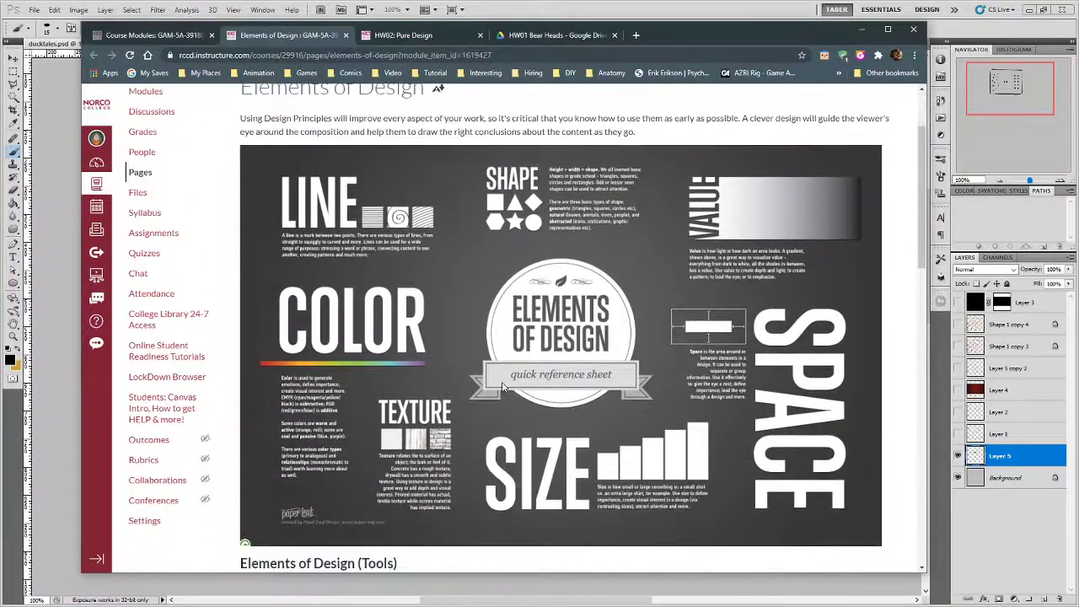
scroll(501, 386, down, 8)
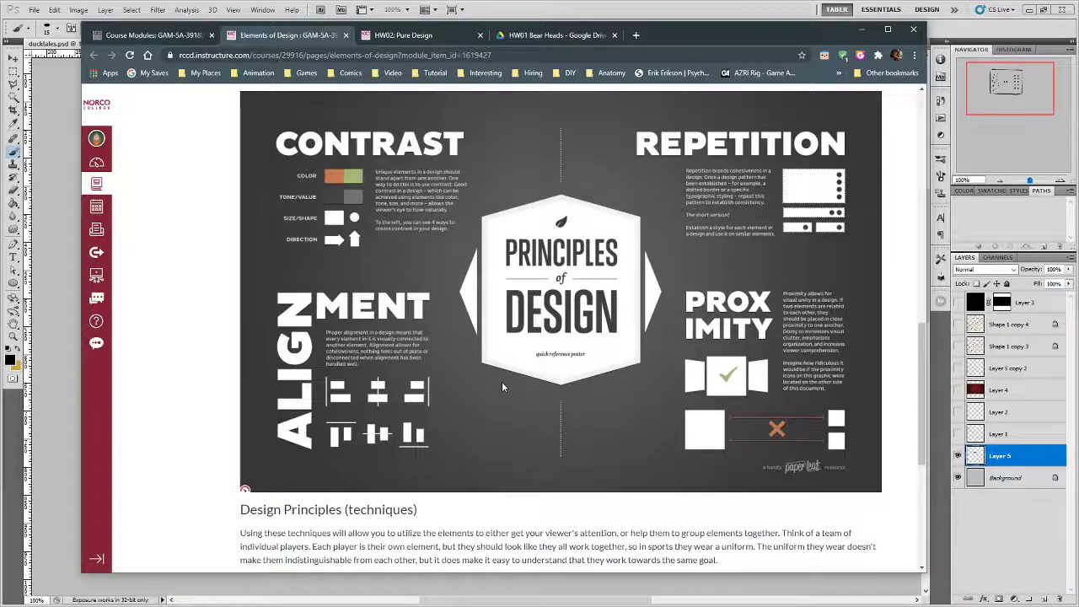
scroll(502, 387, up, 2)
scroll(503, 386, down, 1)
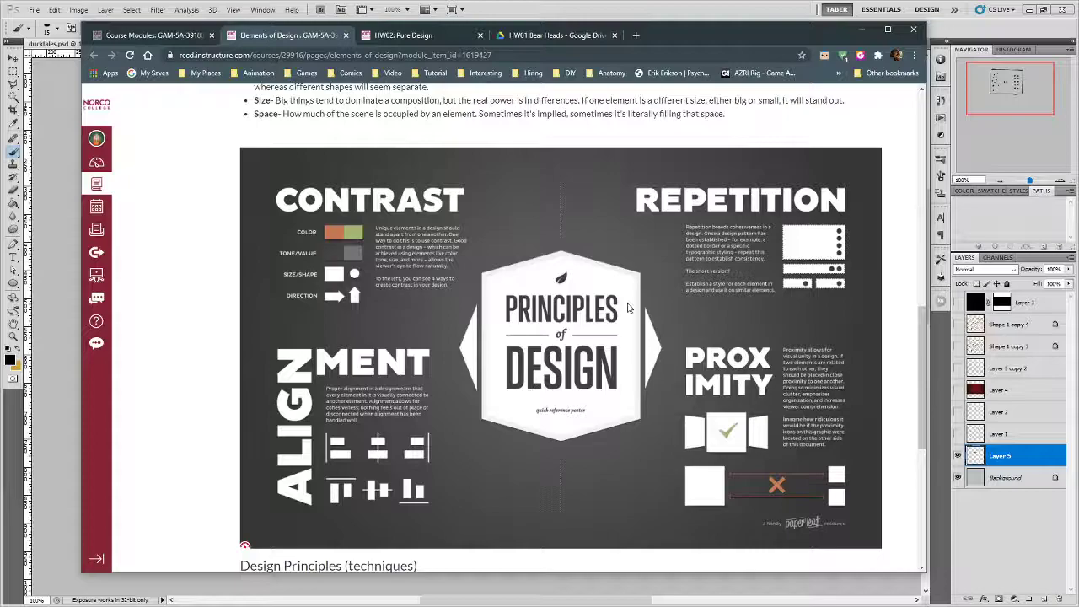
drag(739, 31, 0, 34)
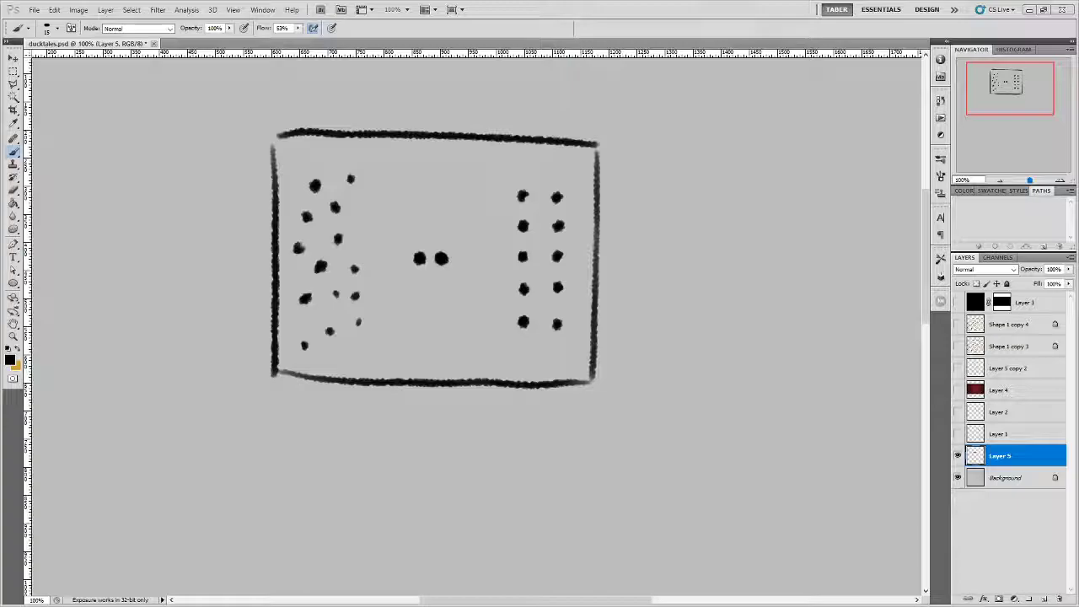
Consult the Elements of Design and Principles of Design posters in the browser again, and return to the drawing.
drag(0, 32, 718, 46)
scroll(665, 267, up, 10)
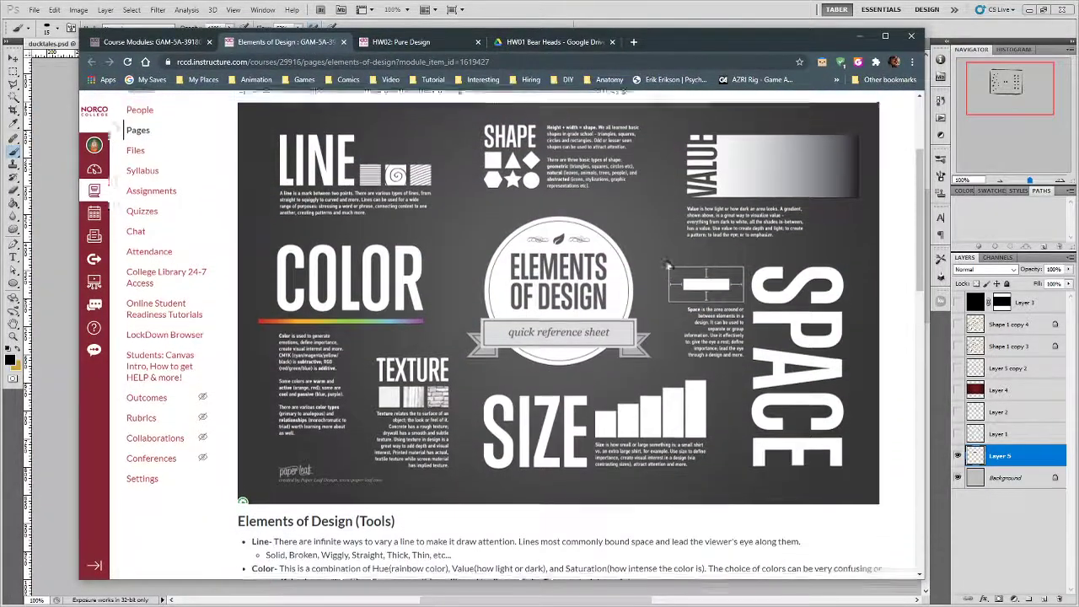
scroll(661, 263, up, 1)
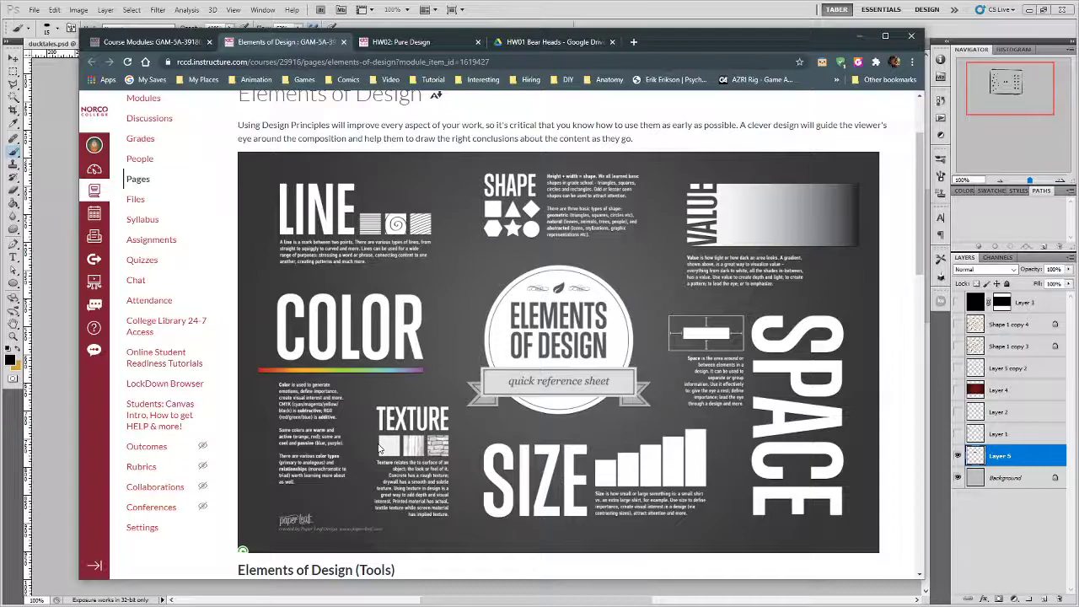
scroll(637, 333, down, 8)
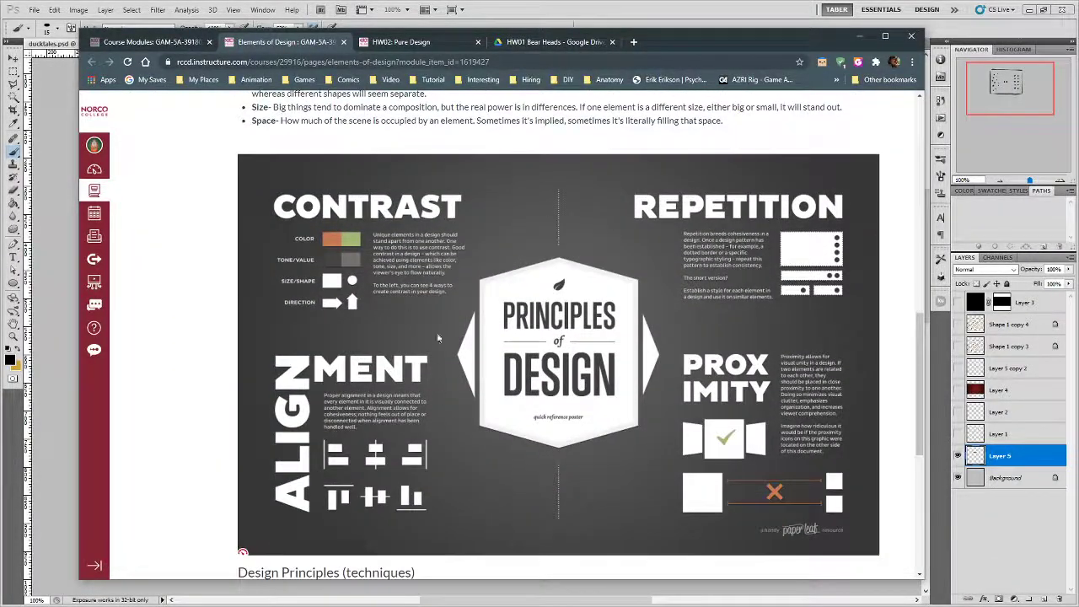
click(858, 36)
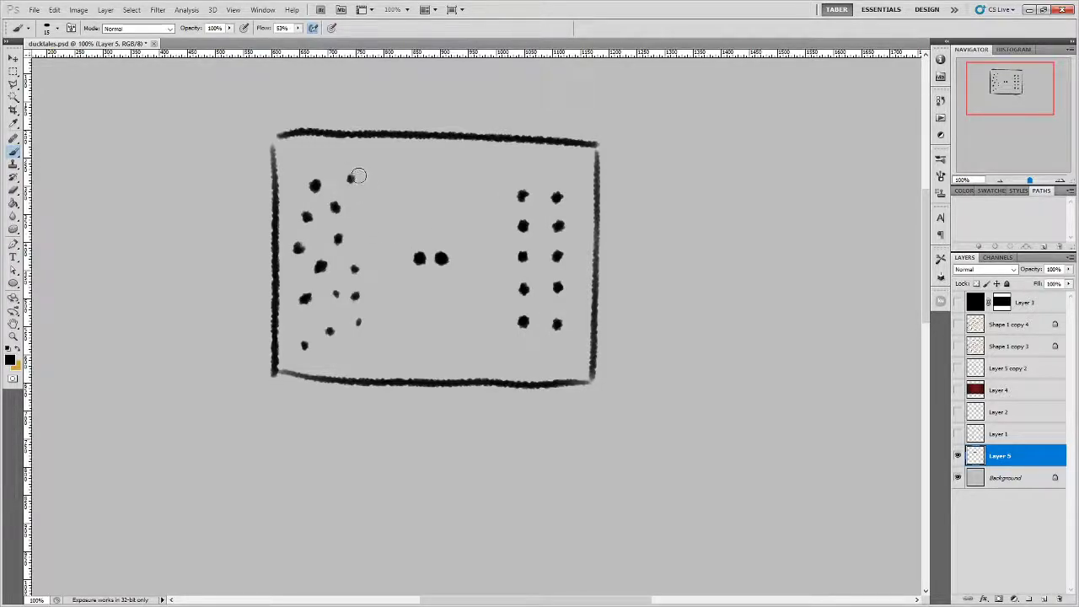
Clear all dots inside the frame and draw a thin, light inner rectangle parallel to the frame with a smaller brush.
mouse_move(357, 175)
mouse_down()
mouse_move(356, 312)
mouse_move(313, 342)
mouse_move(316, 187)
mouse_move(314, 293)
mouse_move(310, 246)
mouse_move(354, 288)
mouse_move(406, 306)
mouse_move(513, 247)
mouse_move(551, 323)
mouse_move(548, 185)
mouse_move(515, 274)
mouse_up()
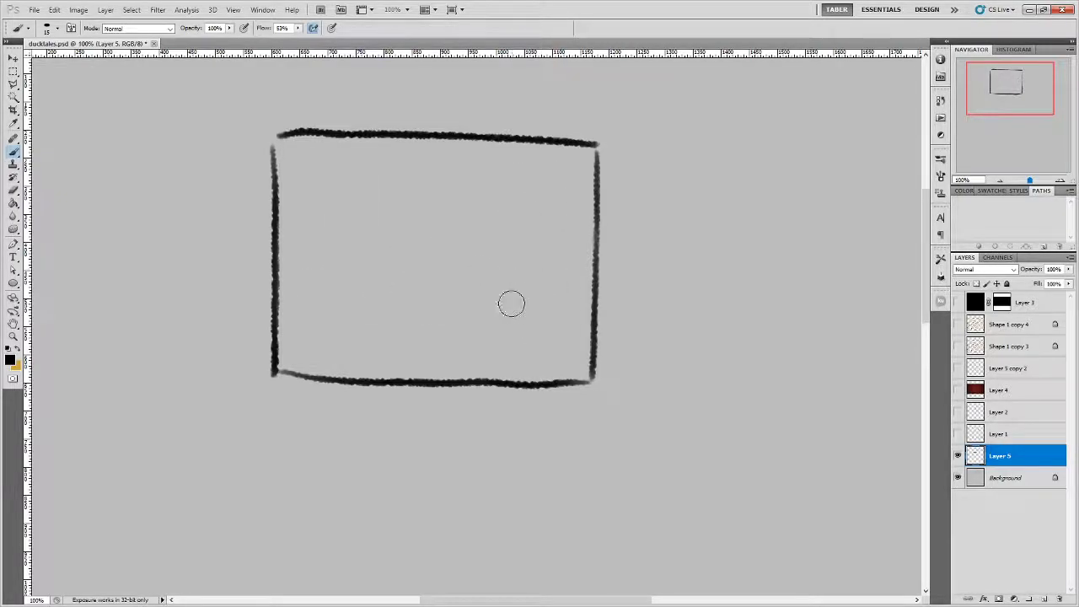
key(bracketleft)
key(bracketleft)
key(bracketleft)
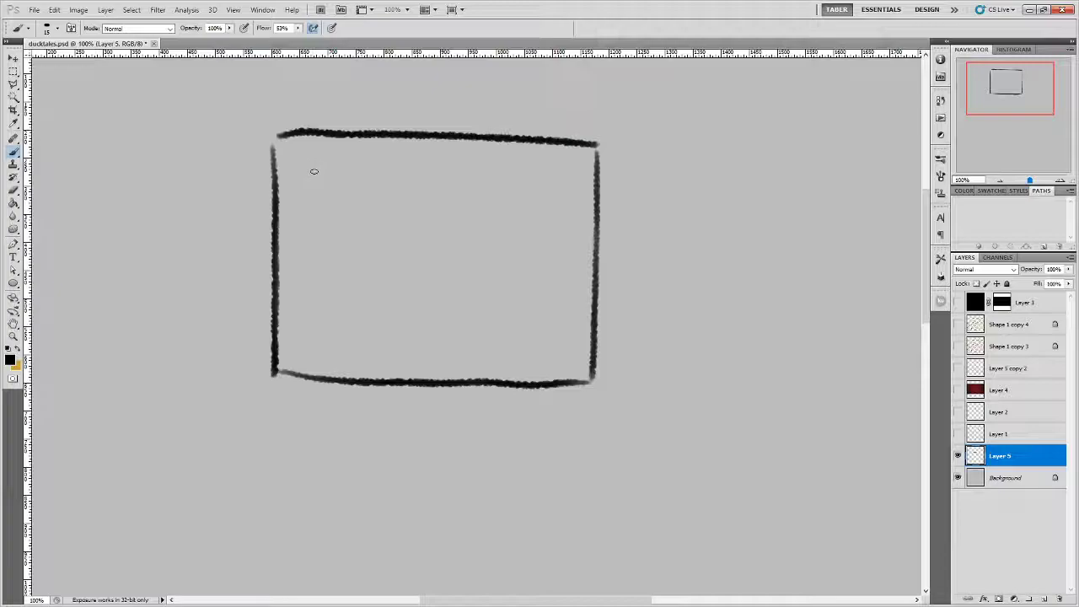
mouse_move(311, 173)
mouse_down()
mouse_move(314, 339)
mouse_move(566, 350)
mouse_move(563, 165)
mouse_move(310, 170)
mouse_up()
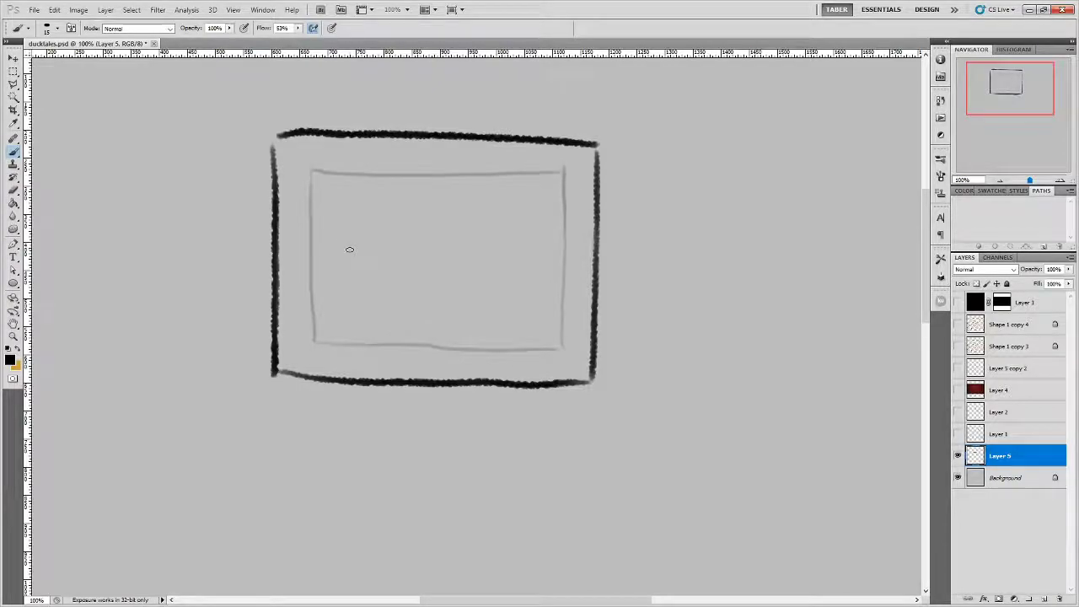
Try black dots in the margin between the frame and inner rectangle, plus a downward arrow crossing the lower edge, and undo them all.
click(585, 220)
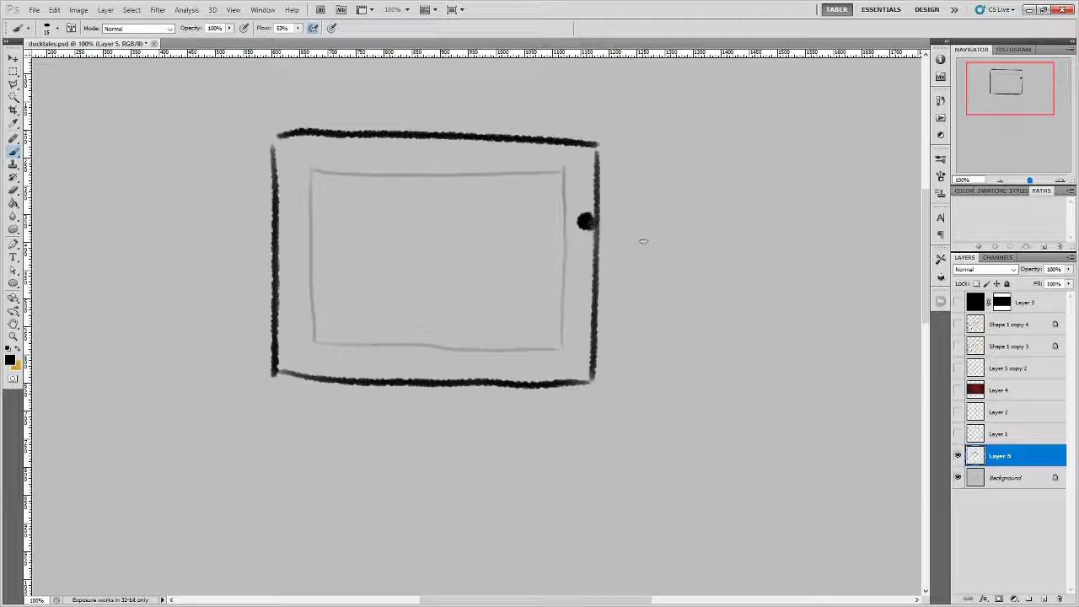
click(578, 280)
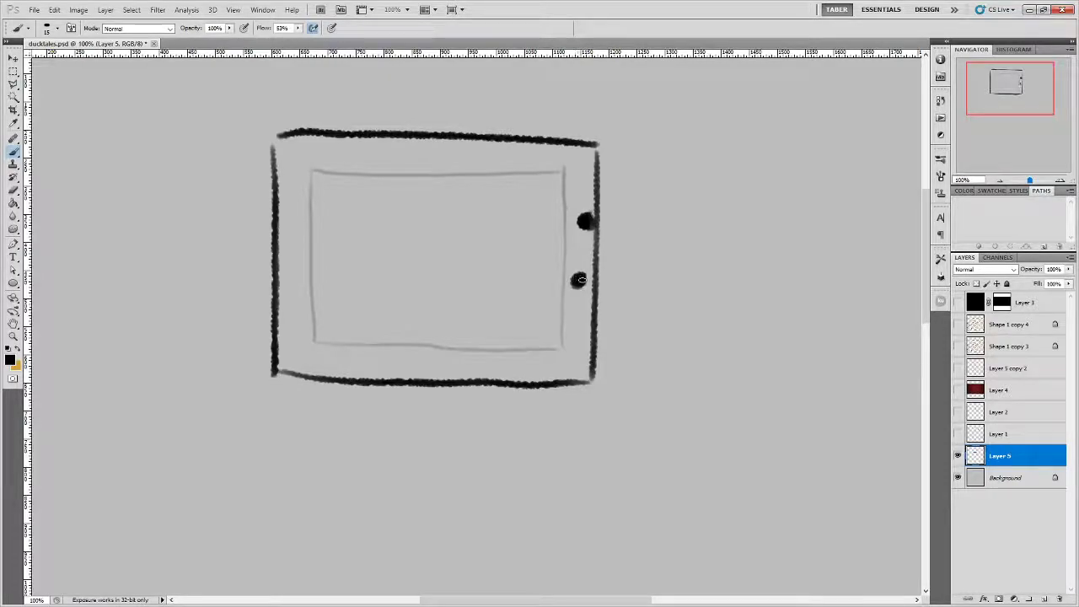
click(499, 367)
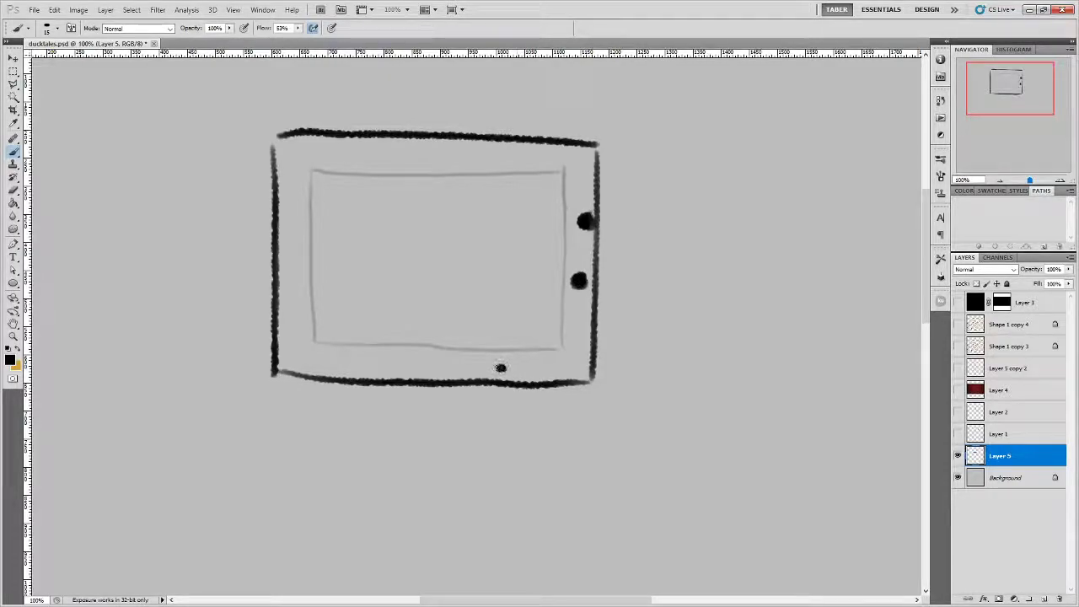
click(429, 371)
click(354, 145)
mouse_move(416, 367)
mouse_down()
mouse_move(418, 428)
mouse_move(430, 406)
mouse_up()
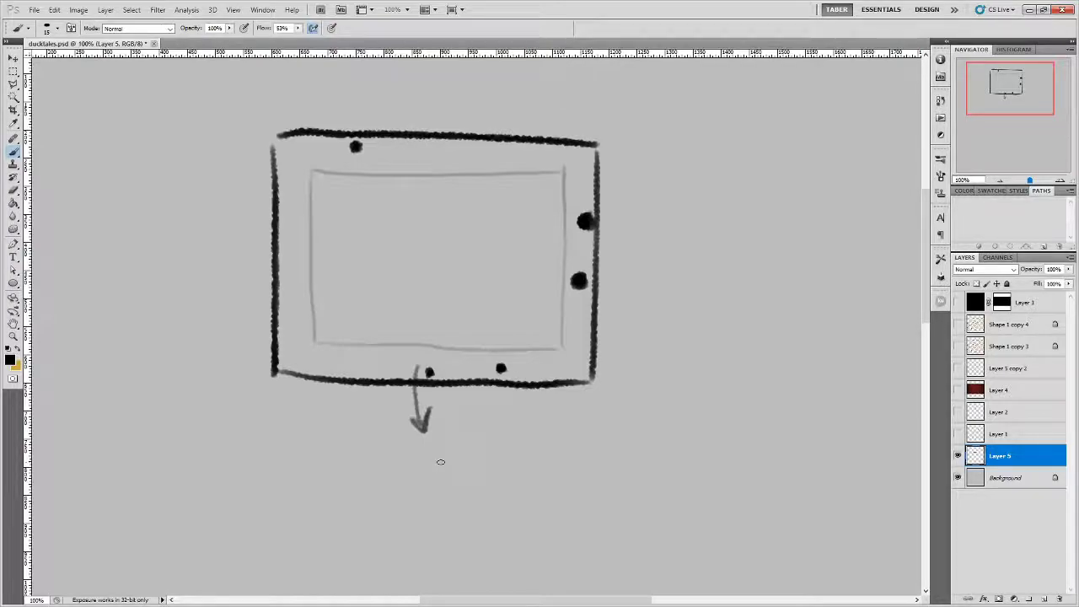
key(ctrl+alt+z)
key(ctrl+alt+z)
key(ctrl+alt+z)
key(ctrl+alt+z)
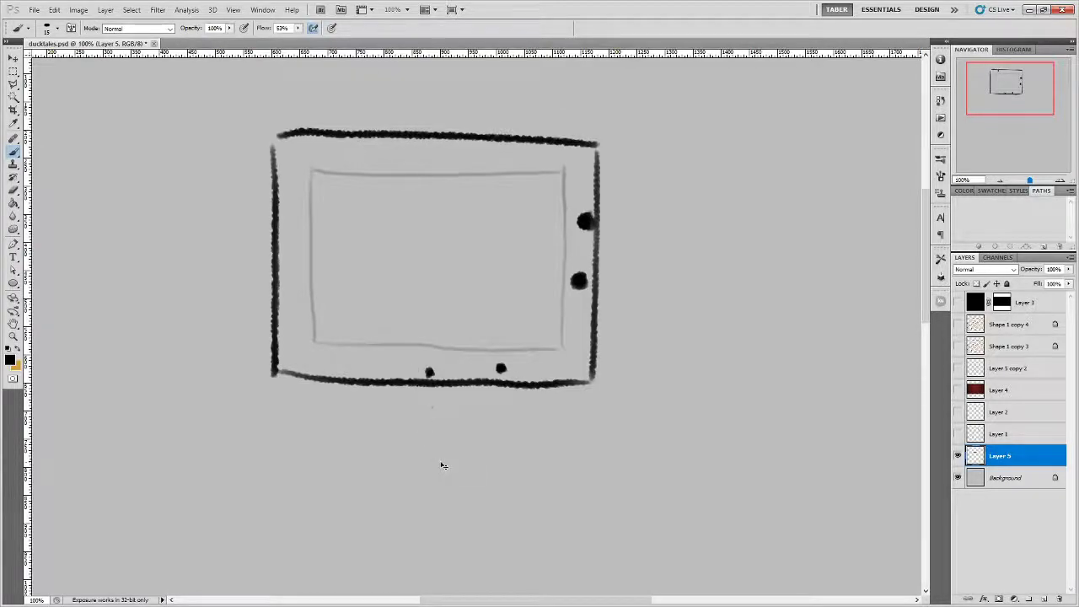
key(ctrl+alt+z)
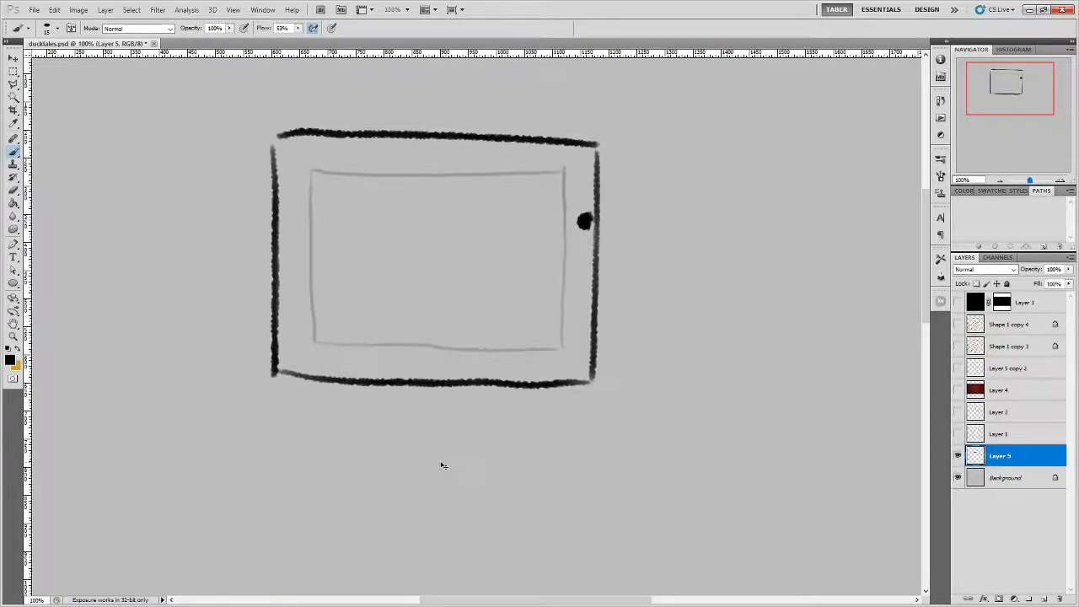
key(ctrl+alt+z)
Sketch a frowning round character with bulging eyes and raised hands, cropped by the frame's lower edge, and dot its hidden outline below.
mouse_move(390, 376)
mouse_down()
mouse_move(468, 325)
mouse_move(487, 379)
mouse_up()
mouse_move(409, 318)
mouse_down()
mouse_move(404, 337)
mouse_move(411, 321)
mouse_move(464, 320)
mouse_move(413, 333)
mouse_move(467, 324)
mouse_move(455, 316)
mouse_move(405, 333)
mouse_move(413, 342)
mouse_move(409, 321)
mouse_move(457, 321)
mouse_up()
mouse_move(396, 348)
mouse_down()
mouse_move(368, 357)
mouse_move(391, 372)
mouse_up()
drag(488, 344, 499, 361)
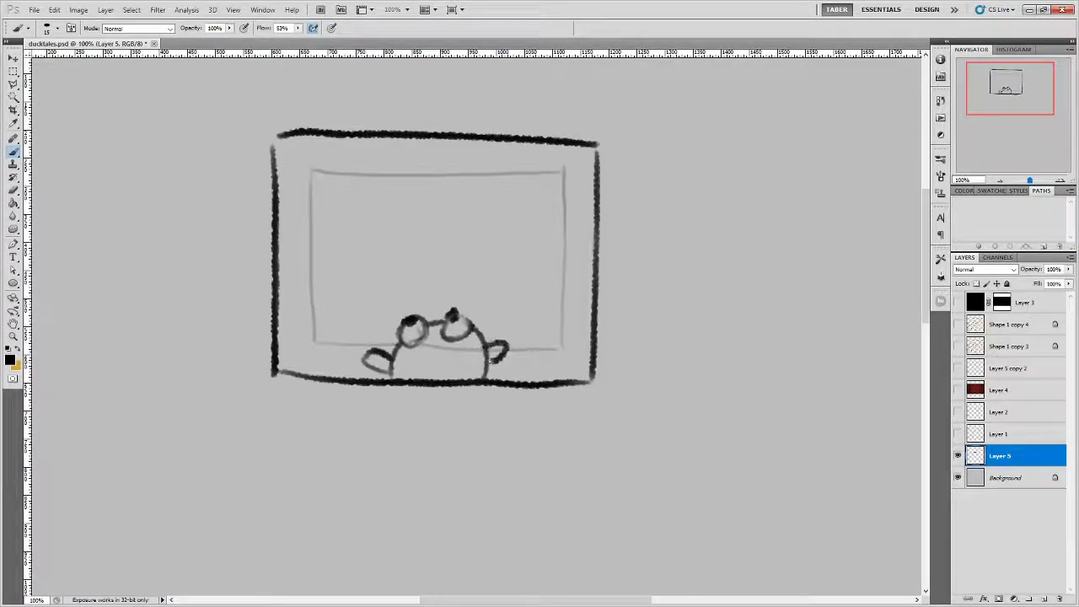
drag(428, 360, 449, 351)
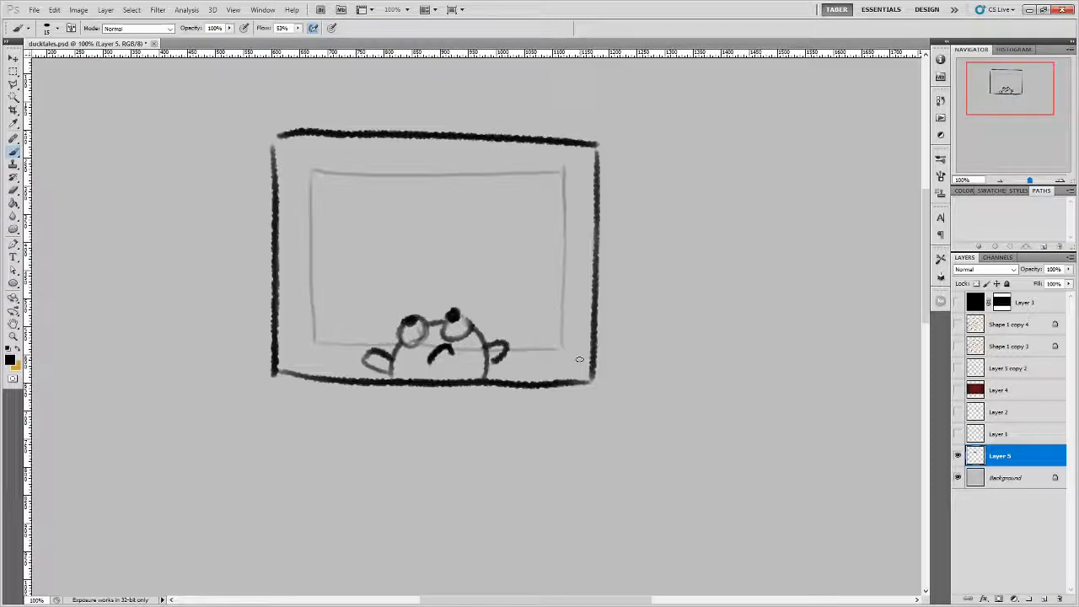
mouse_move(482, 383)
mouse_down()
mouse_move(446, 410)
mouse_move(422, 407)
mouse_move(404, 385)
mouse_up()
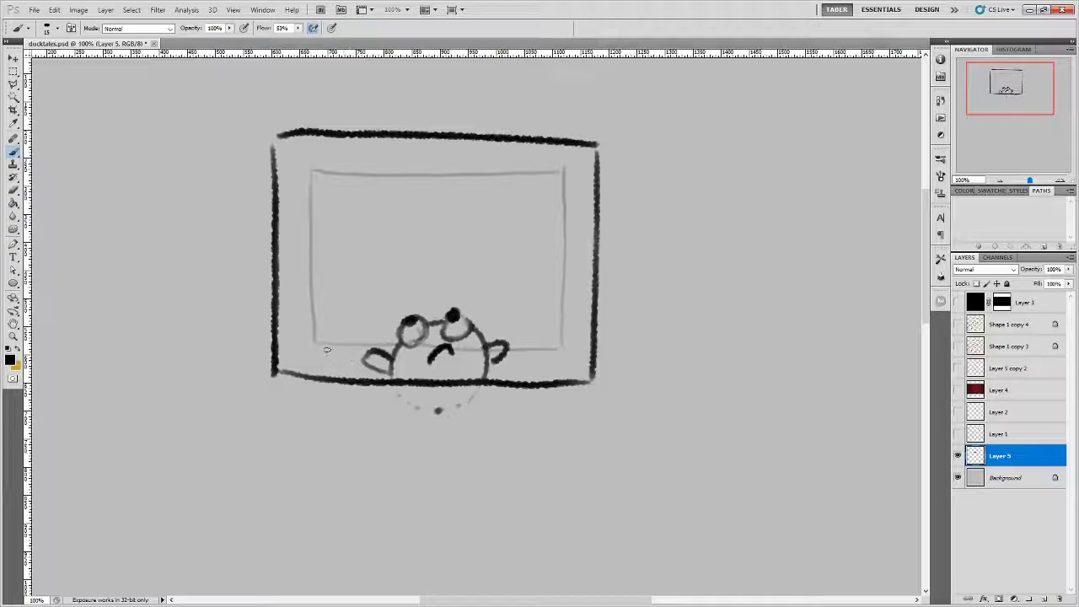
Hatch the margin between the frame and inner rectangle along the left side and lower-left corner with light diagonal strokes.
mouse_move(303, 374)
mouse_down()
mouse_move(330, 346)
mouse_move(313, 347)
mouse_up()
mouse_move(278, 354)
mouse_down()
mouse_move(312, 322)
mouse_move(309, 302)
mouse_up()
mouse_move(280, 308)
mouse_down()
mouse_move(309, 285)
mouse_move(305, 268)
mouse_up()
mouse_move(278, 267)
mouse_down()
mouse_move(305, 244)
mouse_move(305, 222)
mouse_up()
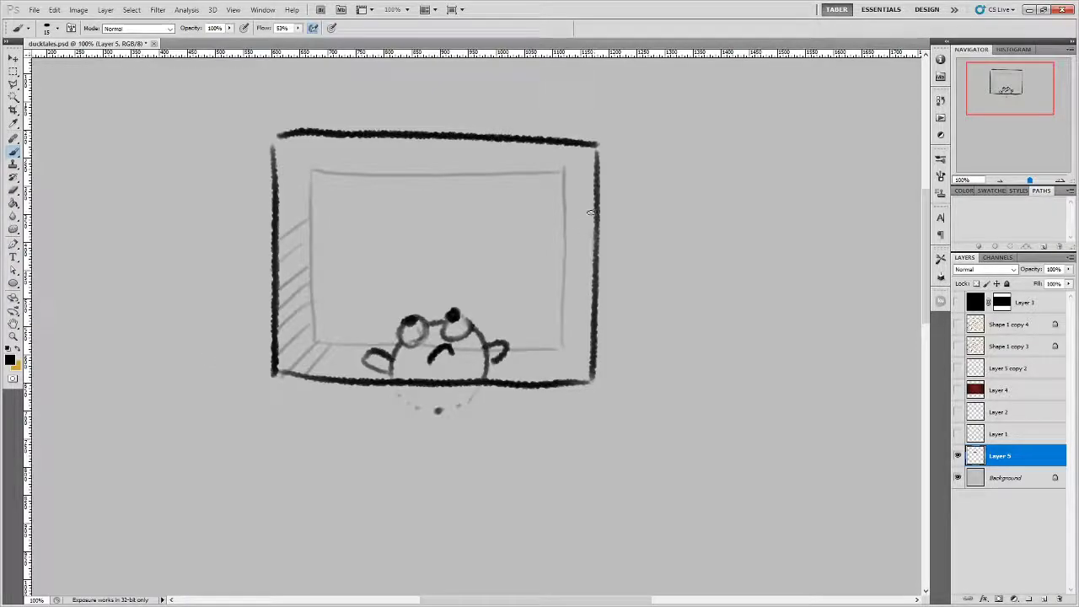
Draw a wide rounded capsule touching the frame's right edge, and undo the trial arrow drawn beneath it.
mouse_move(593, 212)
mouse_down()
mouse_move(552, 196)
mouse_move(493, 199)
mouse_move(474, 213)
mouse_move(476, 237)
mouse_move(504, 248)
mouse_move(577, 244)
mouse_move(595, 189)
mouse_up()
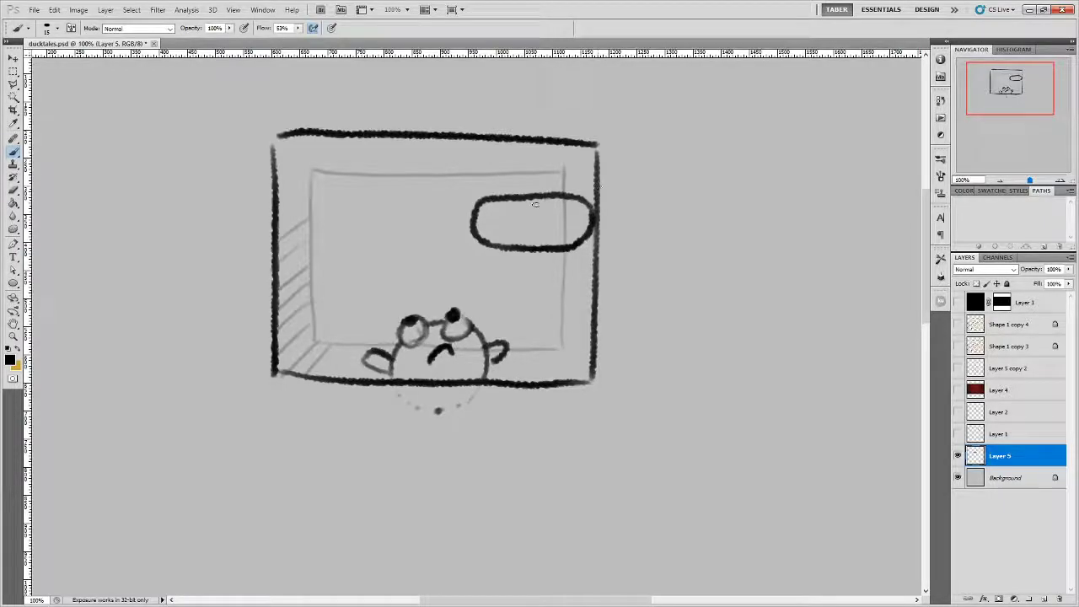
mouse_move(545, 307)
mouse_down()
mouse_move(575, 266)
mouse_move(584, 276)
mouse_up()
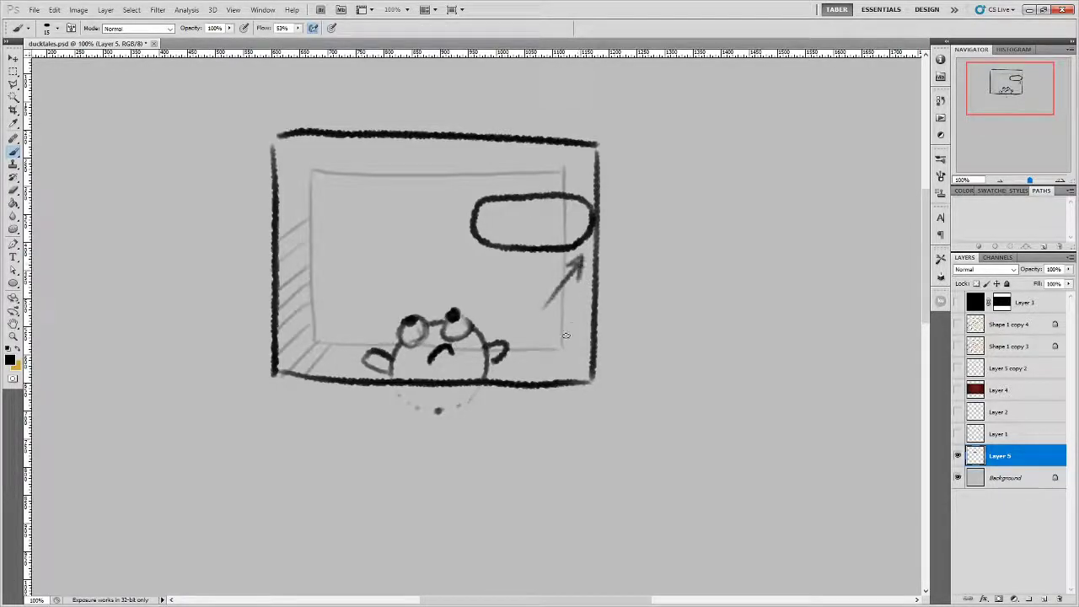
key(ctrl+alt+z)
key(ctrl+alt+z)
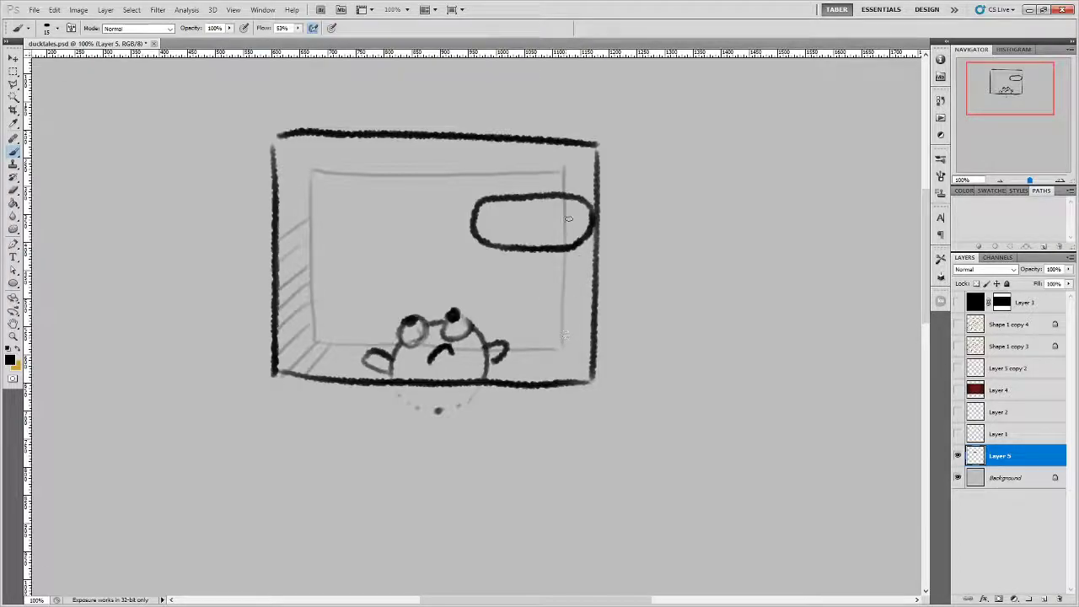
mouse_move(522, 221)
mouse_down()
mouse_move(637, 217)
mouse_move(626, 225)
mouse_up()
Draw a circle resting exactly on top of a rectangle in the space right of the frame.
mouse_move(712, 157)
mouse_down()
mouse_move(757, 206)
mouse_move(716, 158)
mouse_up()
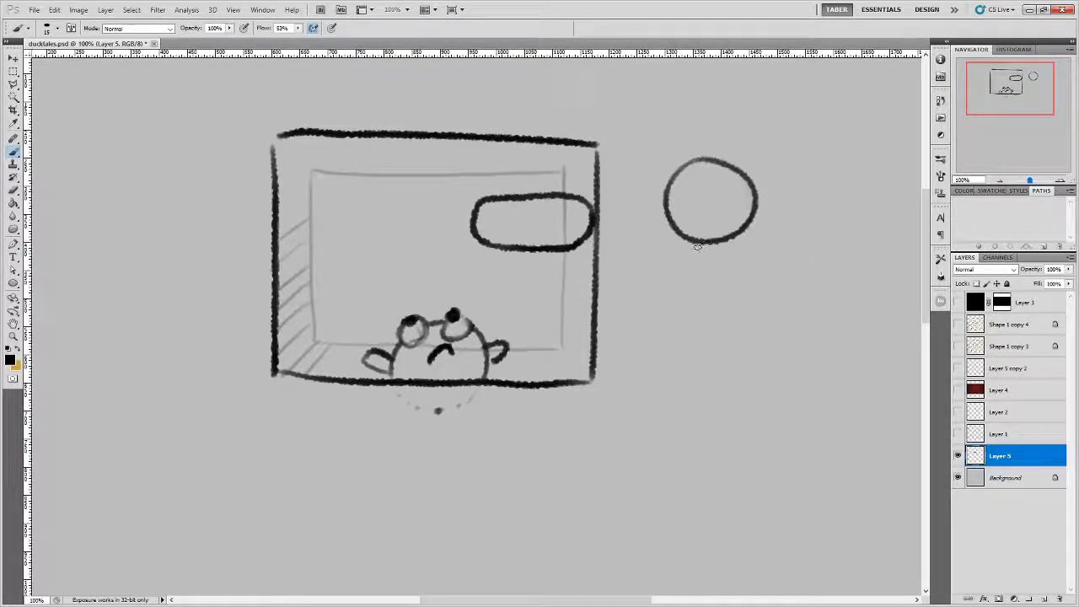
mouse_move(663, 248)
mouse_down()
mouse_move(756, 242)
mouse_move(666, 256)
mouse_move(670, 310)
mouse_move(769, 313)
mouse_up()
drag(761, 245, 764, 322)
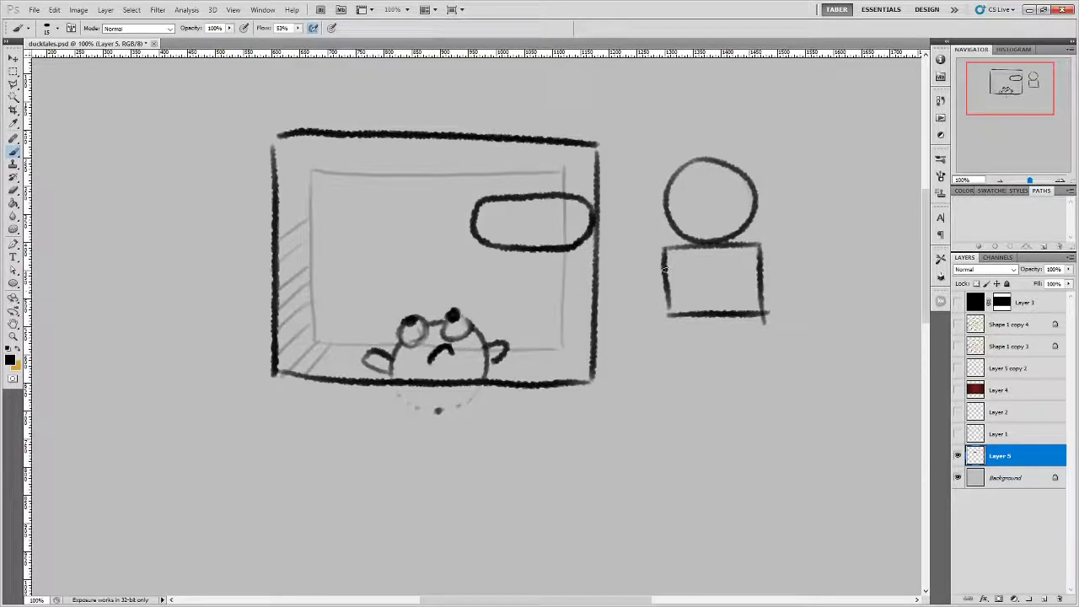
drag(664, 251, 666, 317)
Sketch two curved face profiles below the rectangle, nearly touching each other, with noses, lips and closed eyes.
mouse_move(749, 379)
mouse_down()
mouse_move(663, 302)
mouse_move(658, 328)
mouse_move(630, 335)
mouse_move(601, 444)
mouse_up()
mouse_move(639, 355)
mouse_down()
mouse_move(642, 403)
mouse_move(668, 406)
mouse_up()
drag(722, 294, 691, 439)
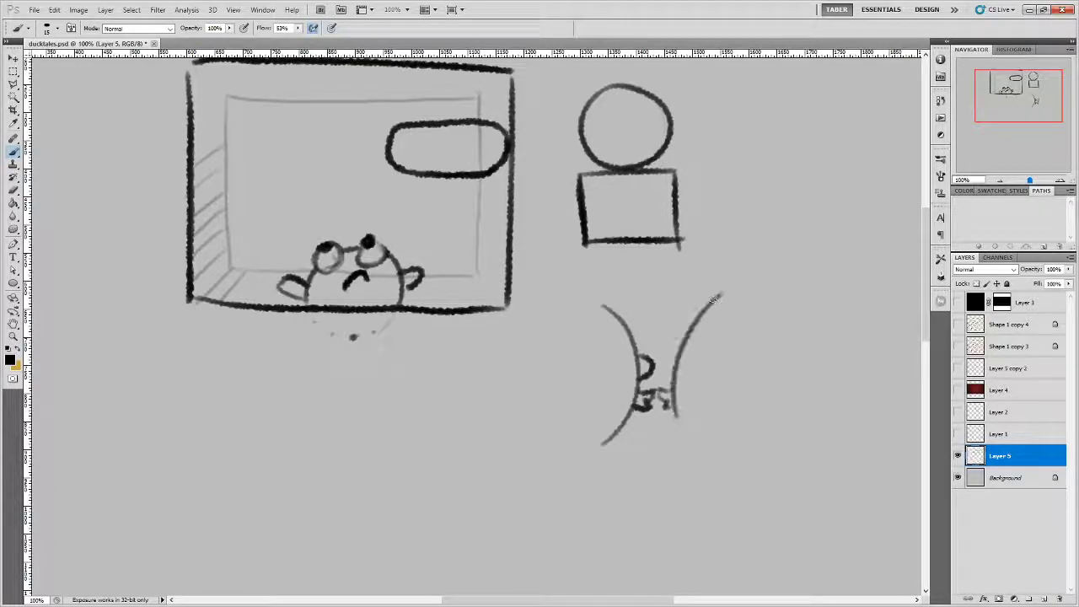
drag(675, 359, 670, 374)
drag(608, 363, 624, 341)
mouse_move(696, 343)
mouse_down()
mouse_move(701, 359)
mouse_move(715, 357)
mouse_up()
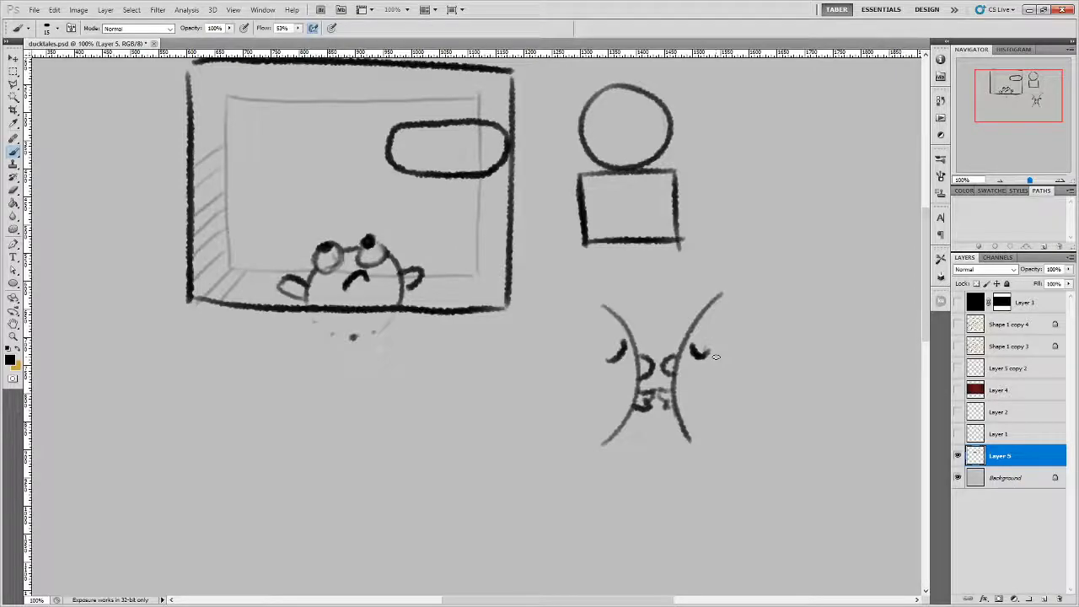
Move the circle with a lasso selection to overlap the rectangle's upper-right corner, and clear the rectangle lines inside the circle.
drag(578, 200, 583, 268)
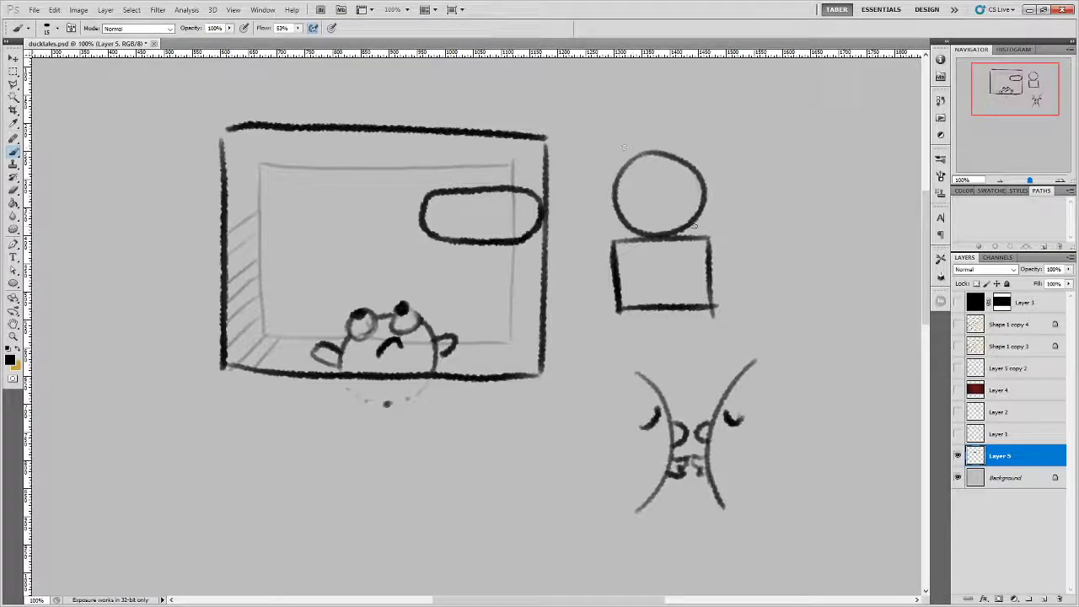
drag(14, 85, 58, 87)
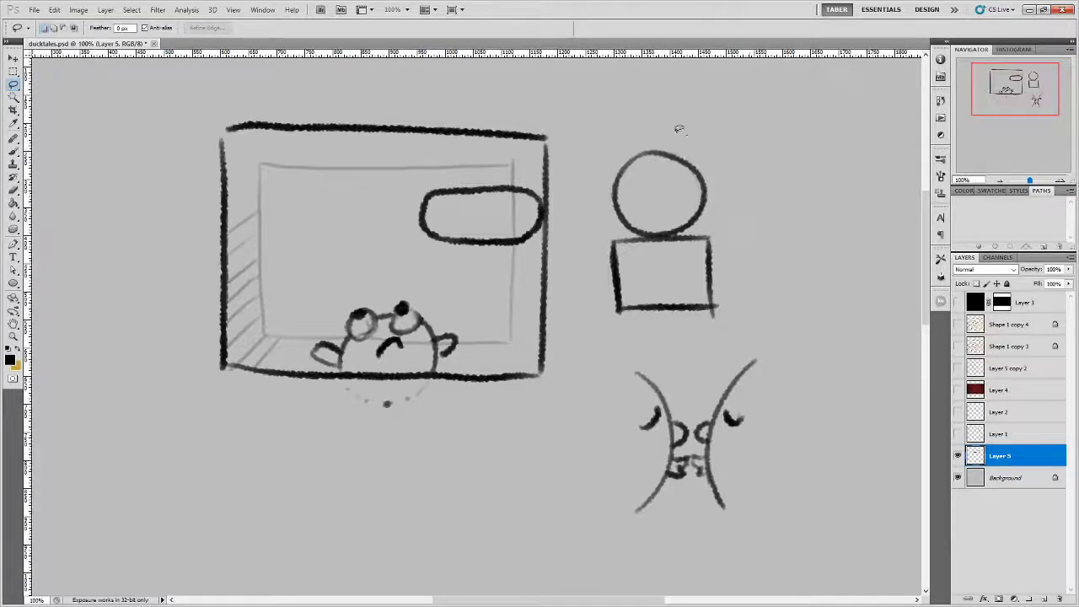
mouse_move(684, 133)
mouse_down()
mouse_move(597, 183)
mouse_move(616, 220)
mouse_move(644, 237)
mouse_up()
mouse_move(717, 206)
mouse_down()
mouse_move(720, 168)
mouse_move(666, 126)
mouse_move(603, 202)
mouse_move(732, 217)
mouse_up()
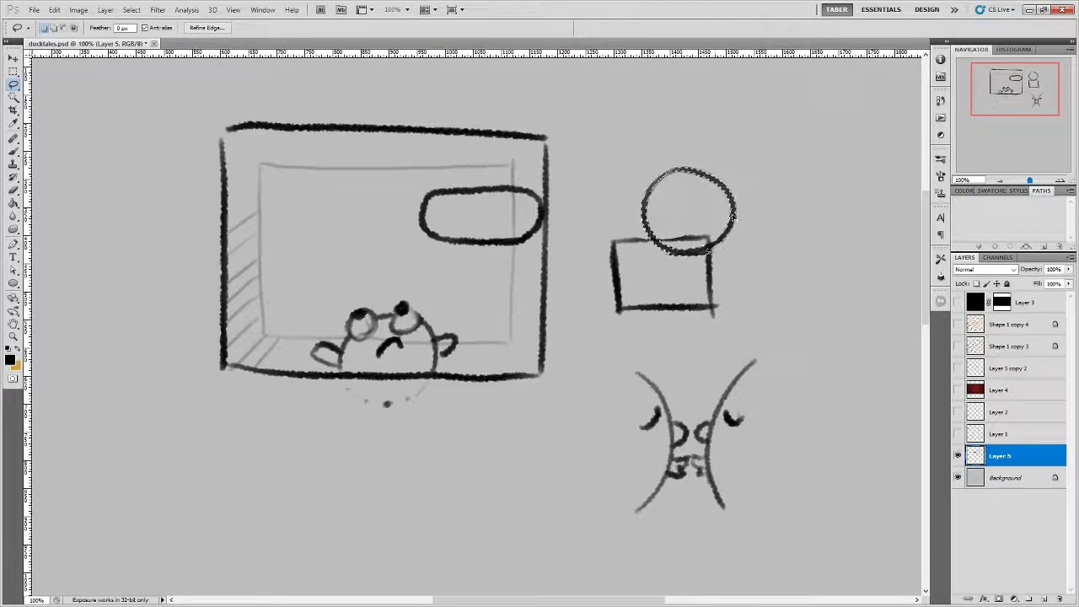
key(ctrl+d)
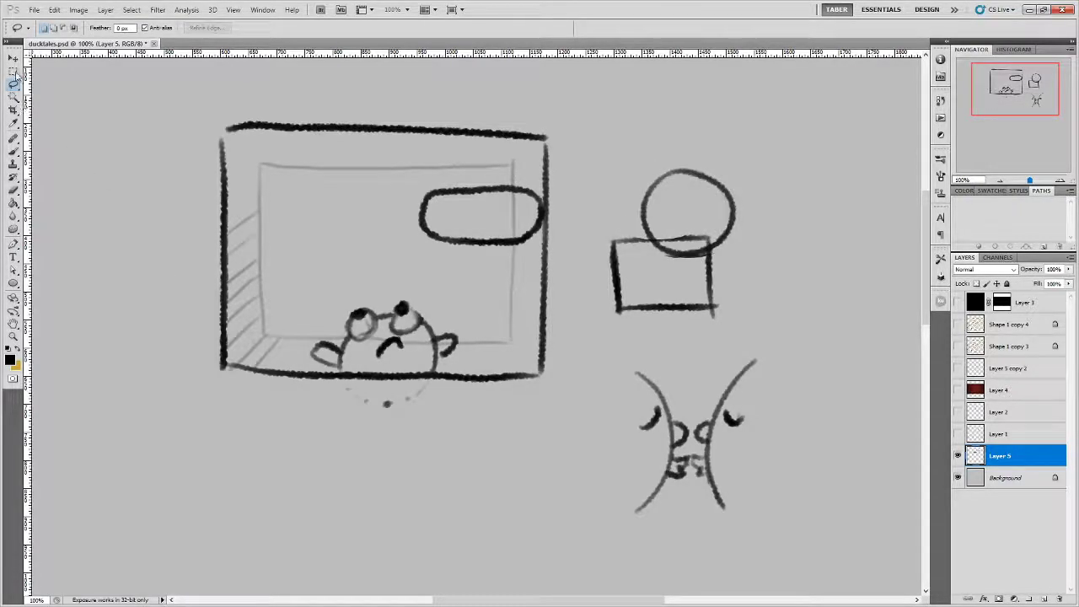
click(17, 155)
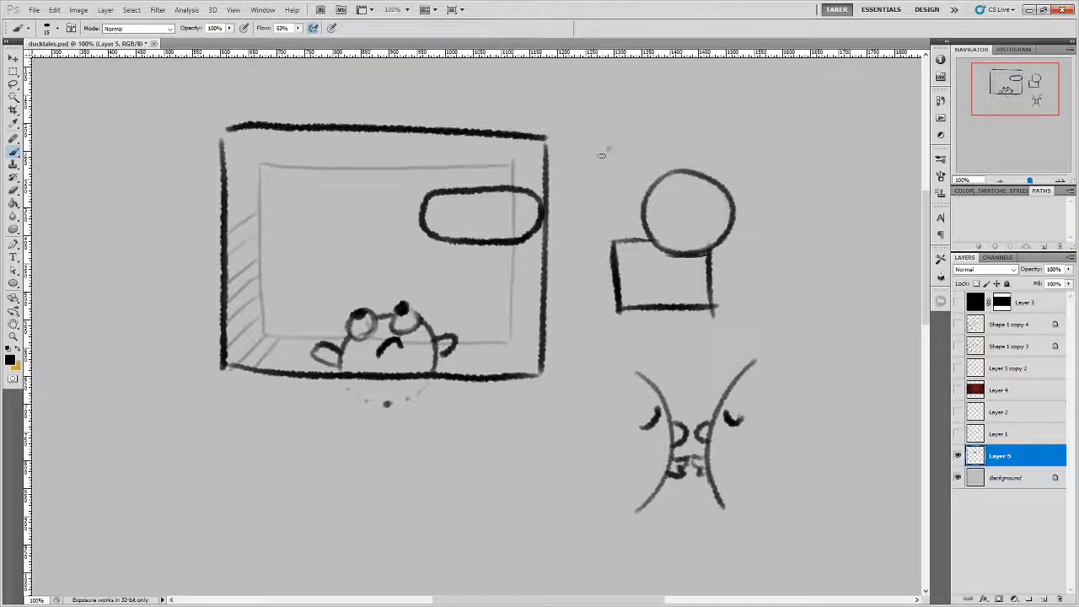
Draw an arrow pointing to where the capsule meets the frame and hand-letter the label TANGENT above it.
drag(608, 149, 562, 189)
drag(593, 115, 615, 113)
mouse_move(605, 115)
mouse_down()
mouse_move(607, 139)
mouse_move(634, 135)
mouse_move(640, 110)
mouse_move(666, 127)
mouse_up()
drag(685, 113, 713, 126)
mouse_move(711, 101)
mouse_down()
mouse_move(727, 99)
mouse_move(725, 113)
mouse_up()
mouse_move(714, 126)
mouse_down()
mouse_move(758, 103)
mouse_move(764, 116)
mouse_up()
drag(753, 95, 775, 90)
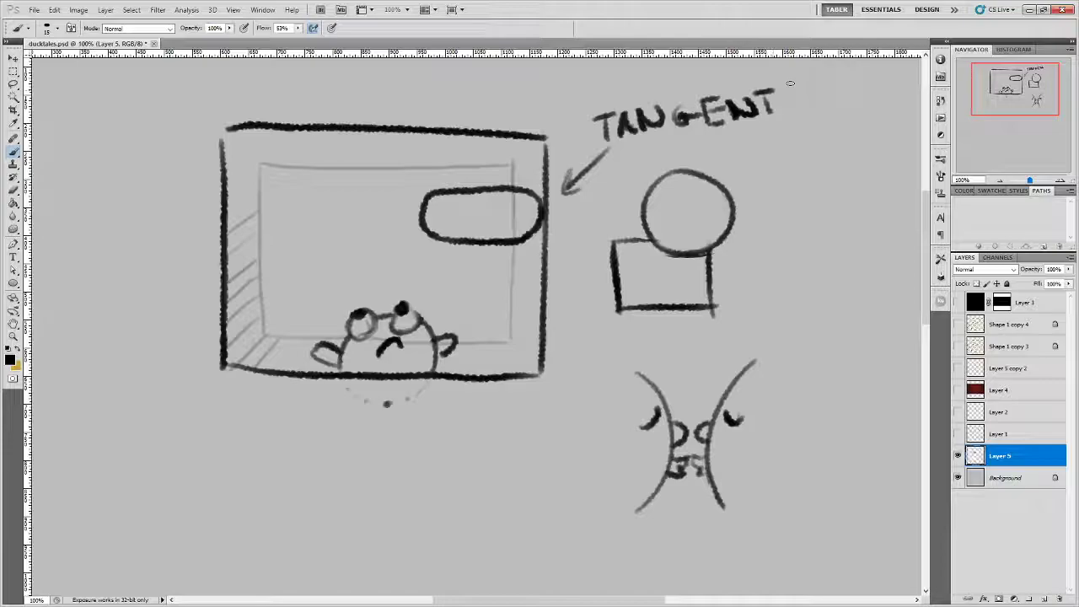
Sketch two simple round-headed figures below the frame and two much smaller figures beneath them.
mouse_move(476, 502)
mouse_down()
mouse_move(552, 359)
mouse_move(539, 358)
mouse_move(516, 382)
mouse_move(554, 396)
mouse_move(529, 335)
mouse_move(549, 360)
mouse_move(524, 364)
mouse_up()
mouse_move(449, 319)
mouse_down()
mouse_move(431, 346)
mouse_move(428, 376)
mouse_move(468, 370)
mouse_move(454, 341)
mouse_move(469, 371)
mouse_up()
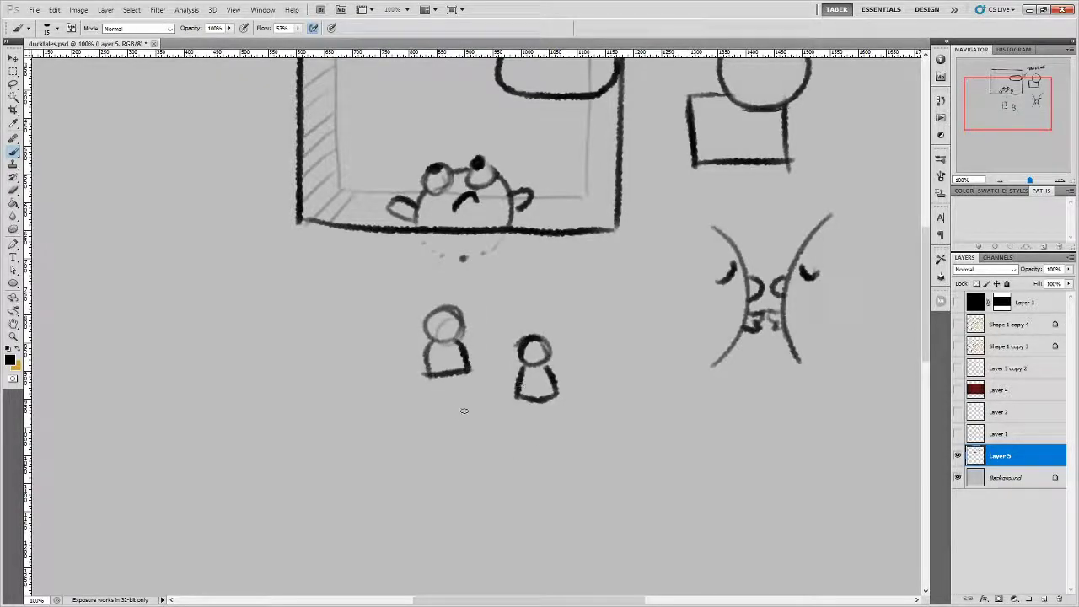
mouse_move(463, 410)
mouse_down()
mouse_move(455, 446)
mouse_move(477, 447)
mouse_move(506, 425)
mouse_move(498, 420)
mouse_up()
mouse_move(497, 427)
mouse_down()
mouse_move(496, 445)
mouse_move(514, 445)
mouse_up()
drag(497, 446, 515, 445)
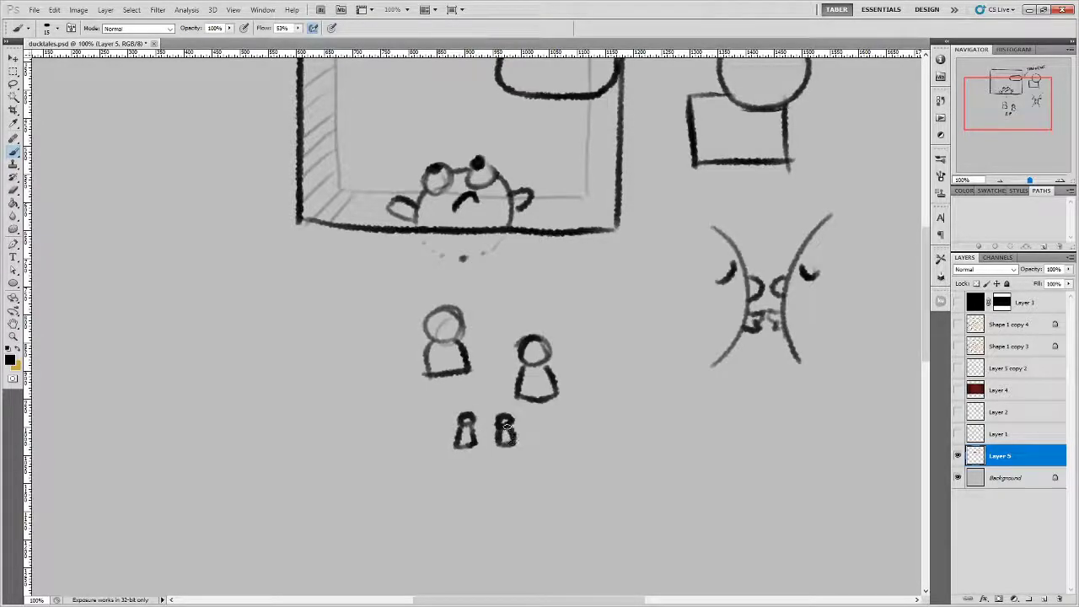
Move the two small figures up so one touches the right-hand larger figure's head, and draw an arrow pointing at the contact.
click(13, 72)
drag(532, 464, 595, 335)
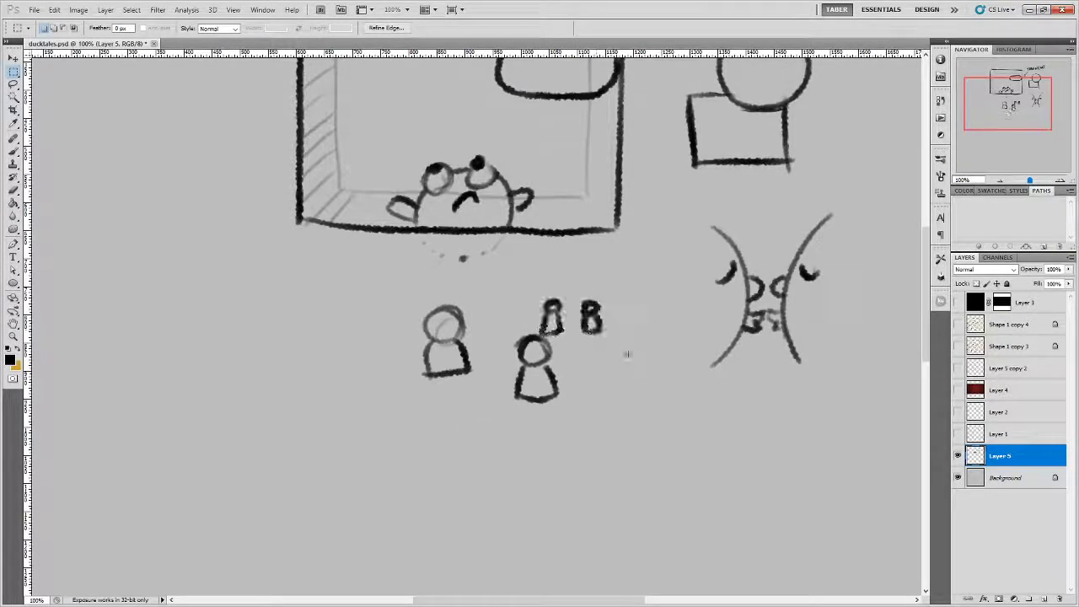
click(604, 366)
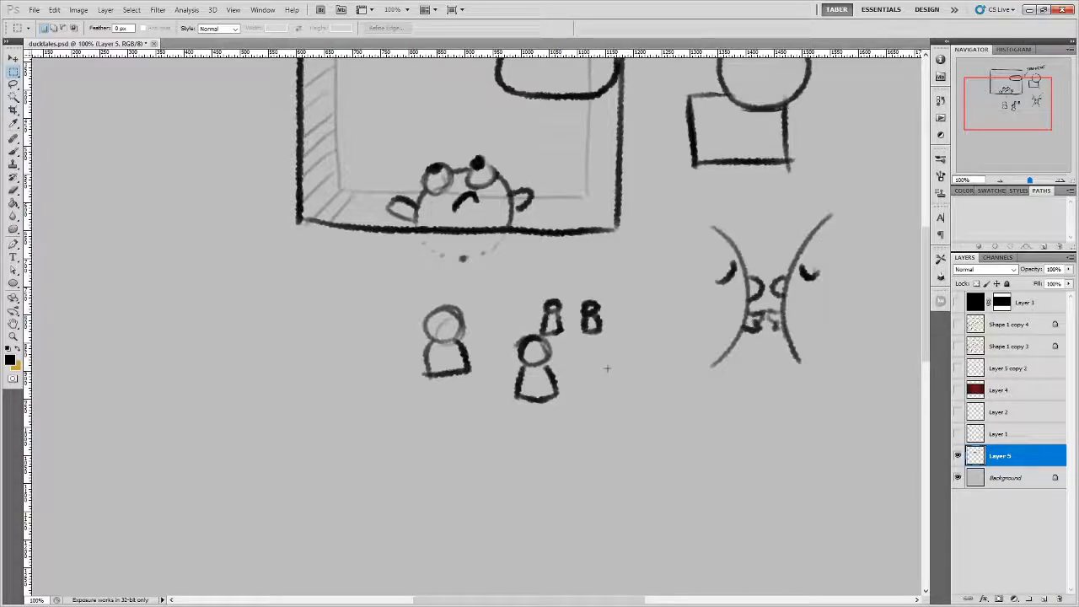
key(b)
drag(512, 308, 534, 326)
key(m)
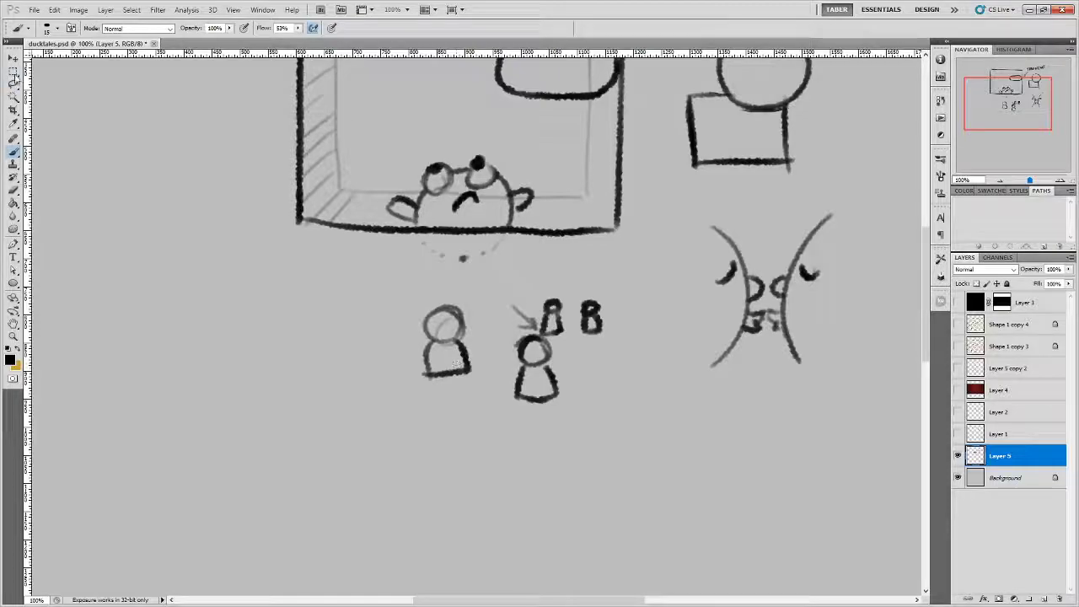
Move the two small figures down so one overlaps the larger figure's head, and clear the arrow and stray lines around the head.
drag(605, 339, 609, 338)
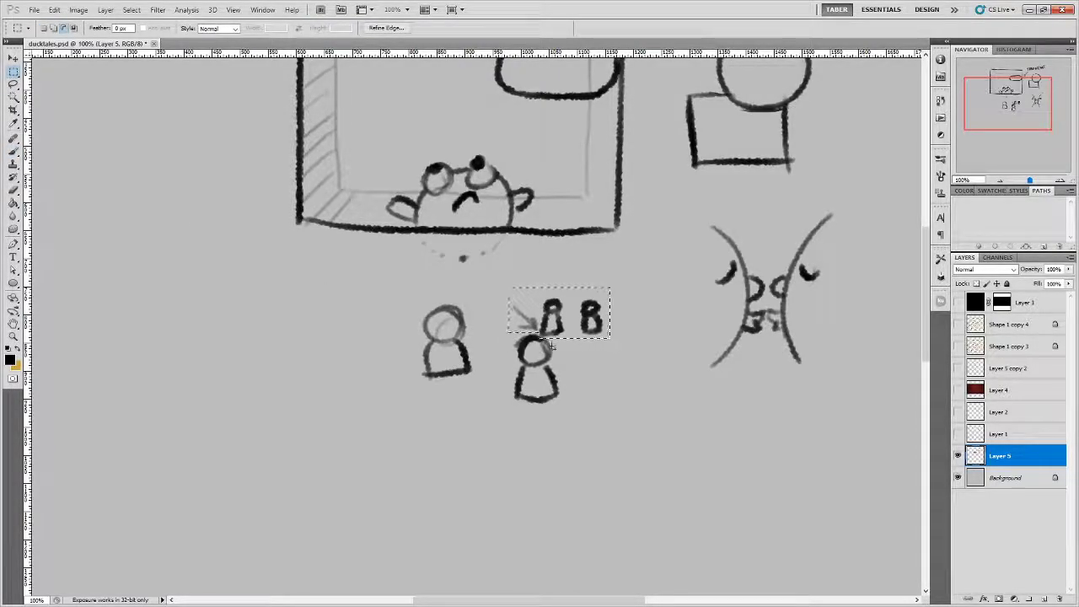
key(v)
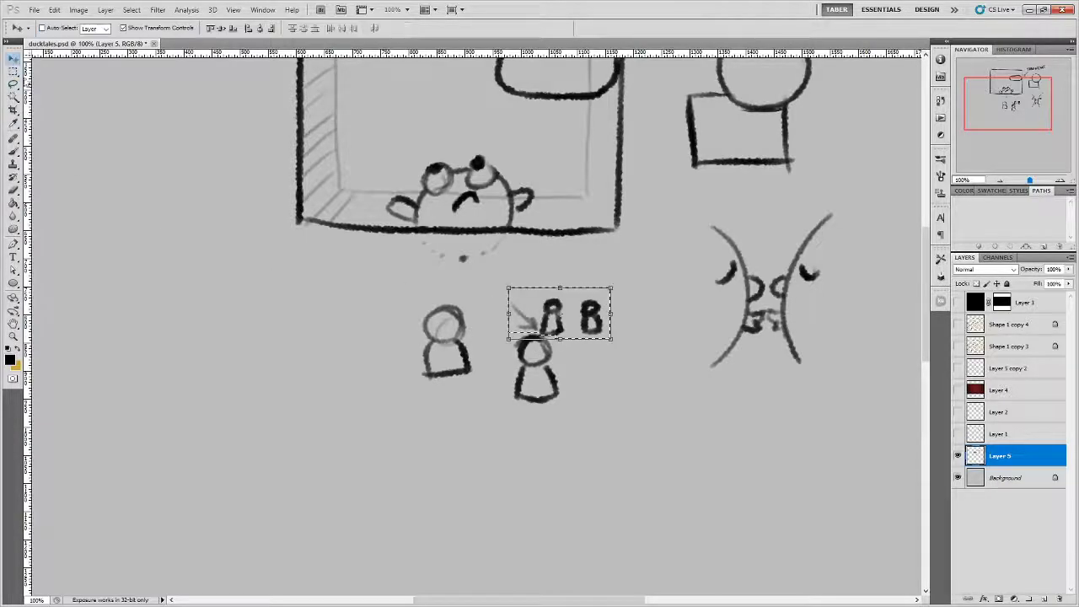
mouse_move(533, 324)
mouse_down()
mouse_move(559, 309)
mouse_move(554, 329)
mouse_move(519, 332)
mouse_move(529, 337)
mouse_up()
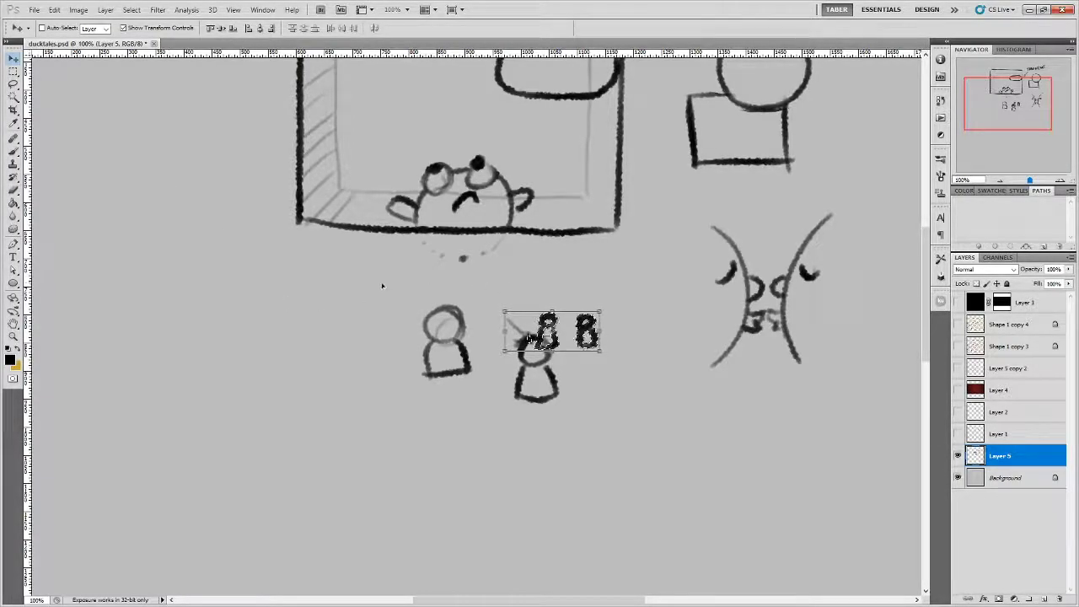
key(m)
key(e)
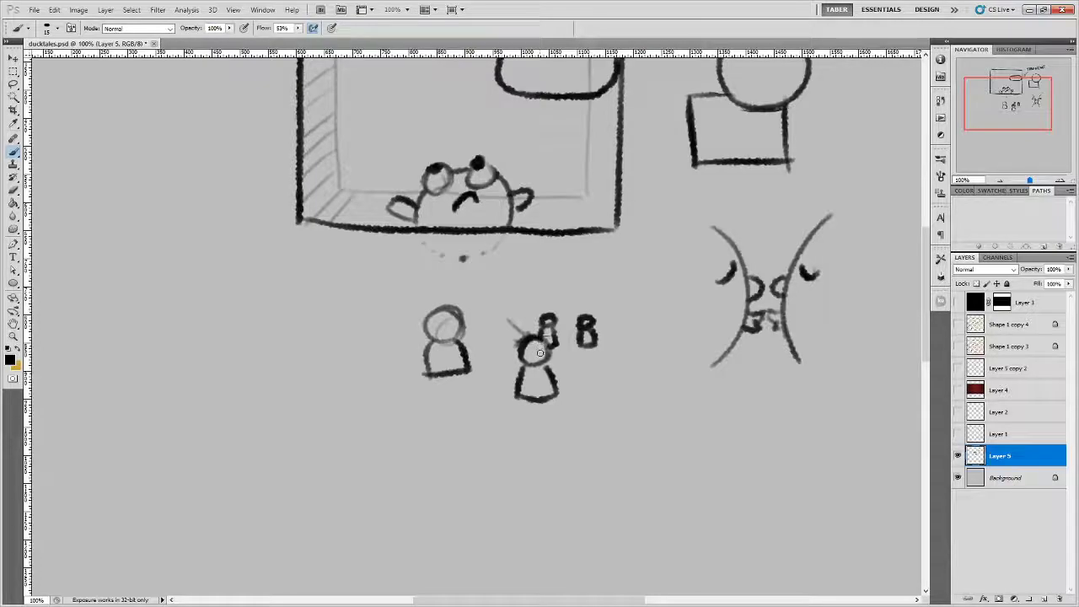
drag(522, 324, 512, 342)
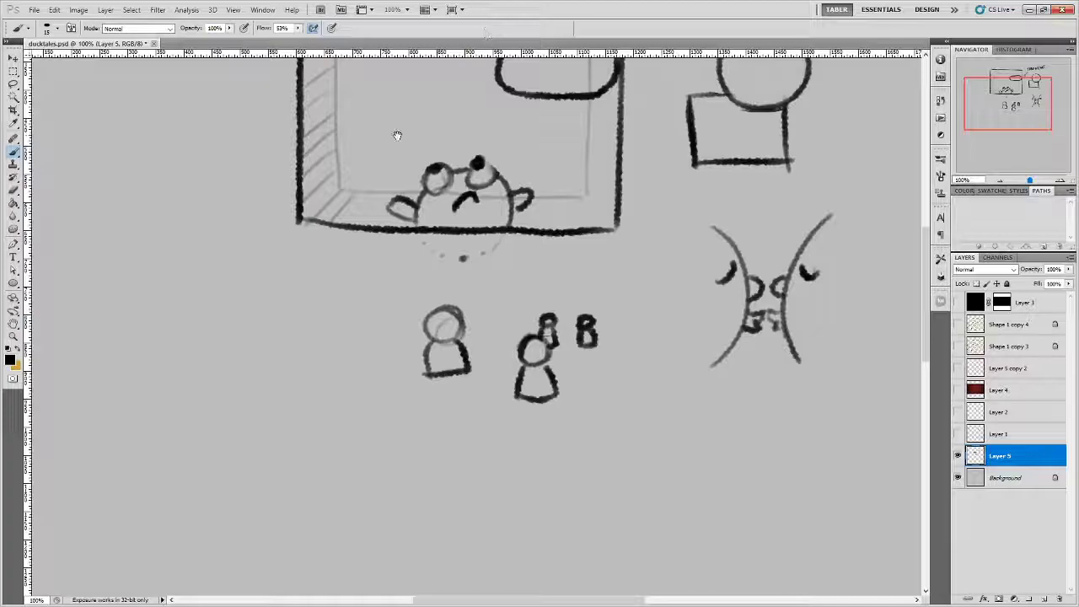
Choose a bright red foreground colour and paint a round red swatch in the empty area left of the frame.
drag(397, 132, 366, 282)
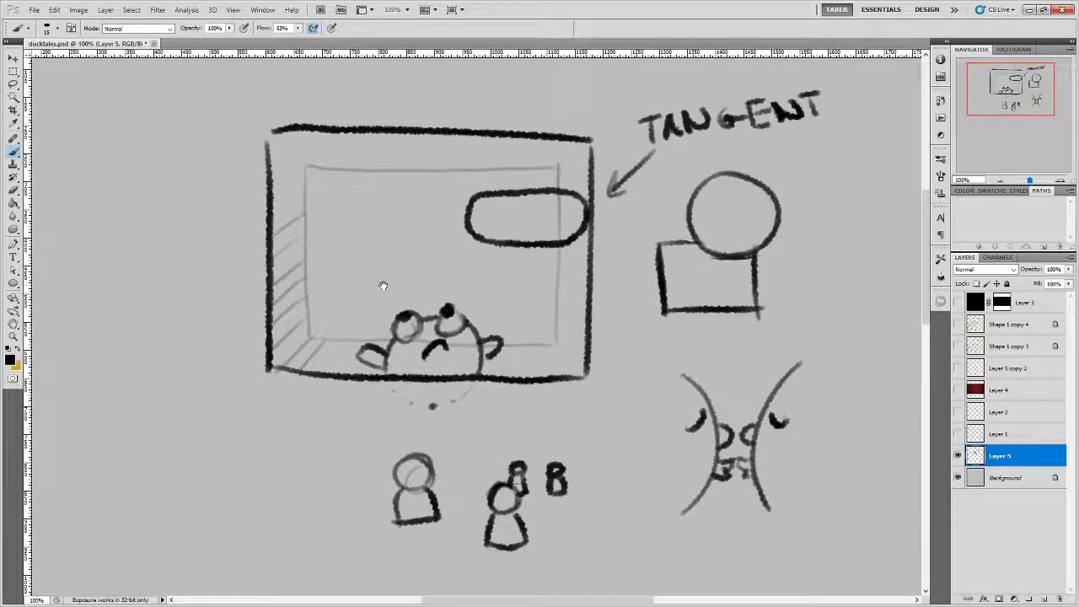
drag(380, 284, 590, 209)
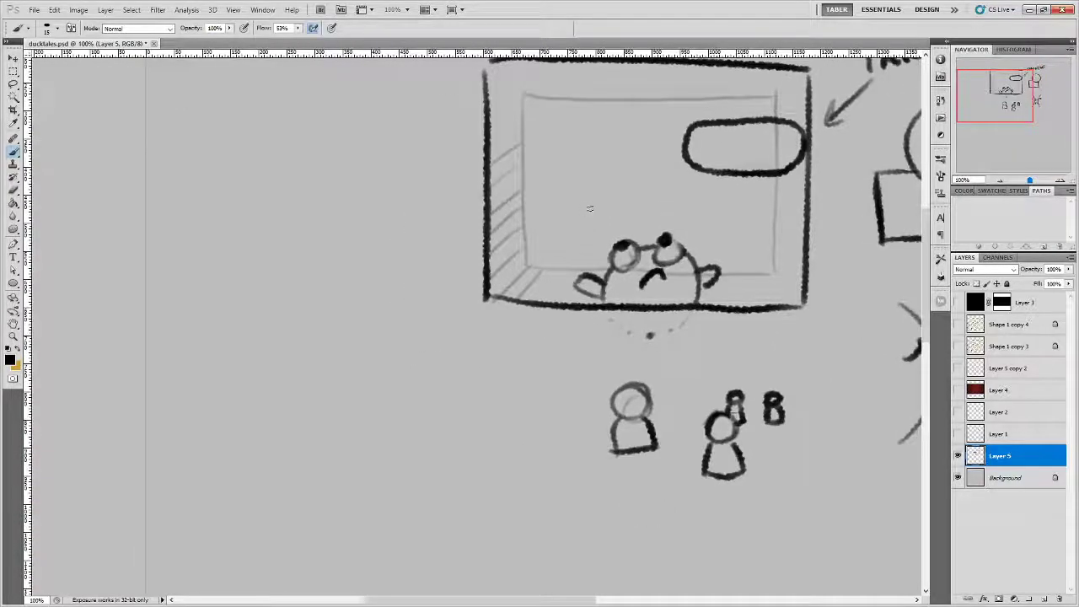
key(x)
click(11, 360)
drag(636, 247, 400, 361)
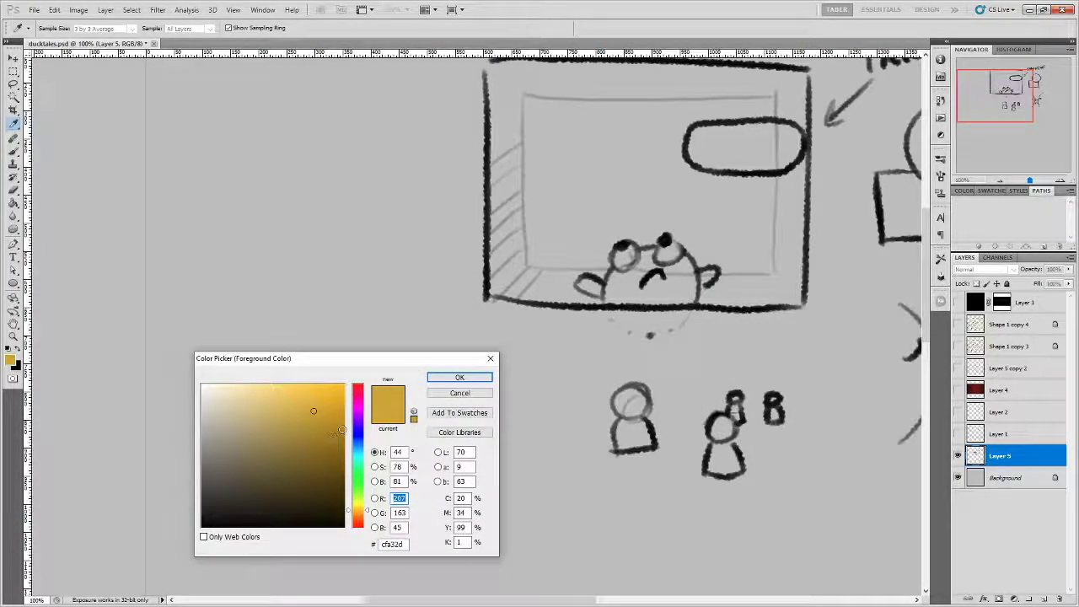
click(331, 401)
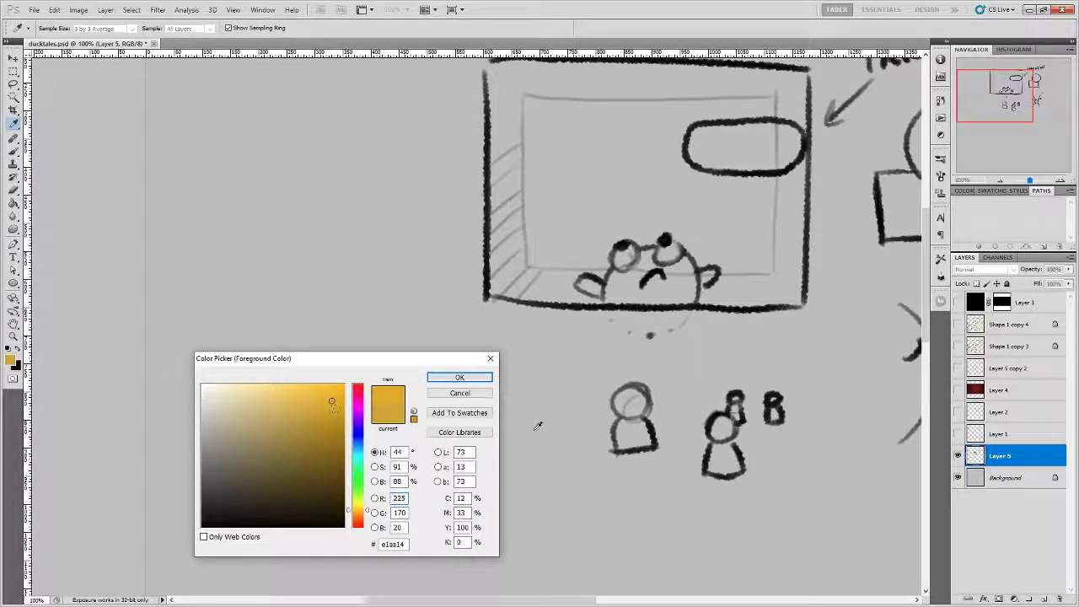
click(460, 378)
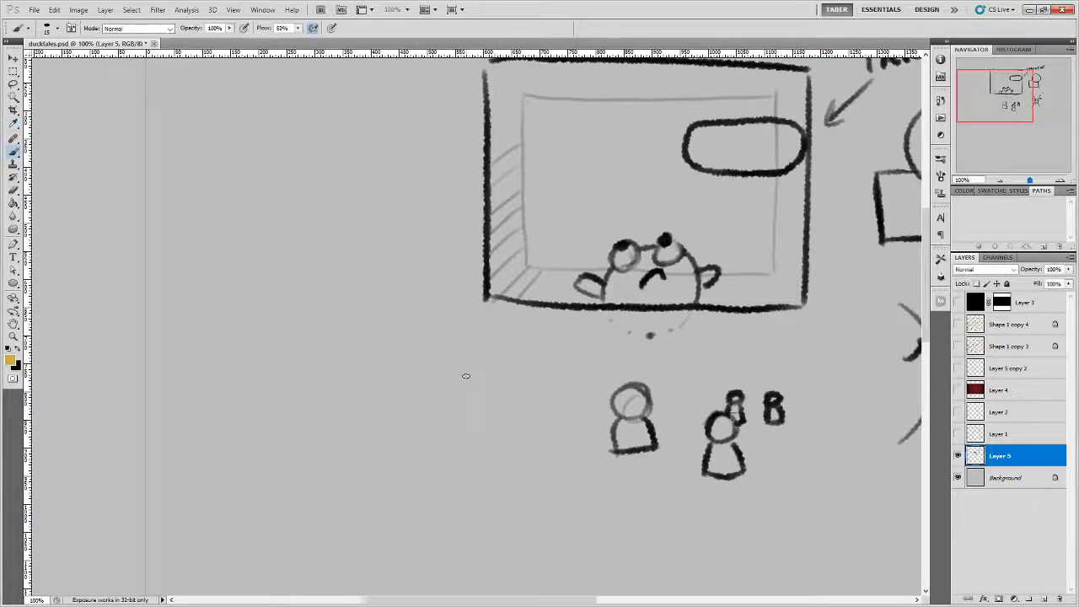
click(12, 362)
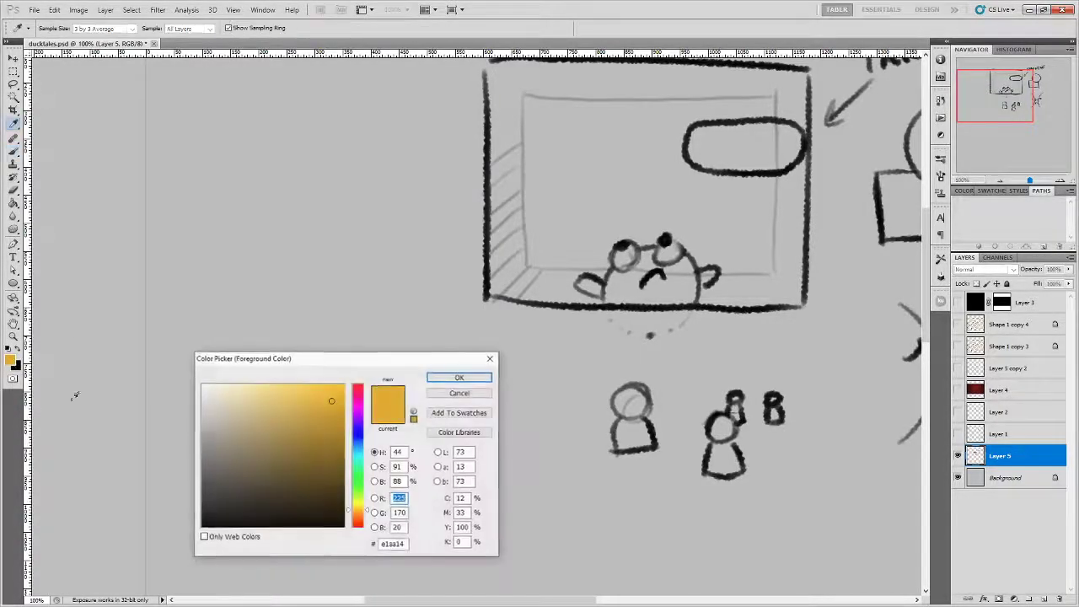
click(358, 487)
drag(357, 487, 358, 384)
click(459, 377)
mouse_move(251, 221)
mouse_down()
mouse_move(250, 246)
mouse_move(283, 230)
mouse_move(278, 255)
mouse_up()
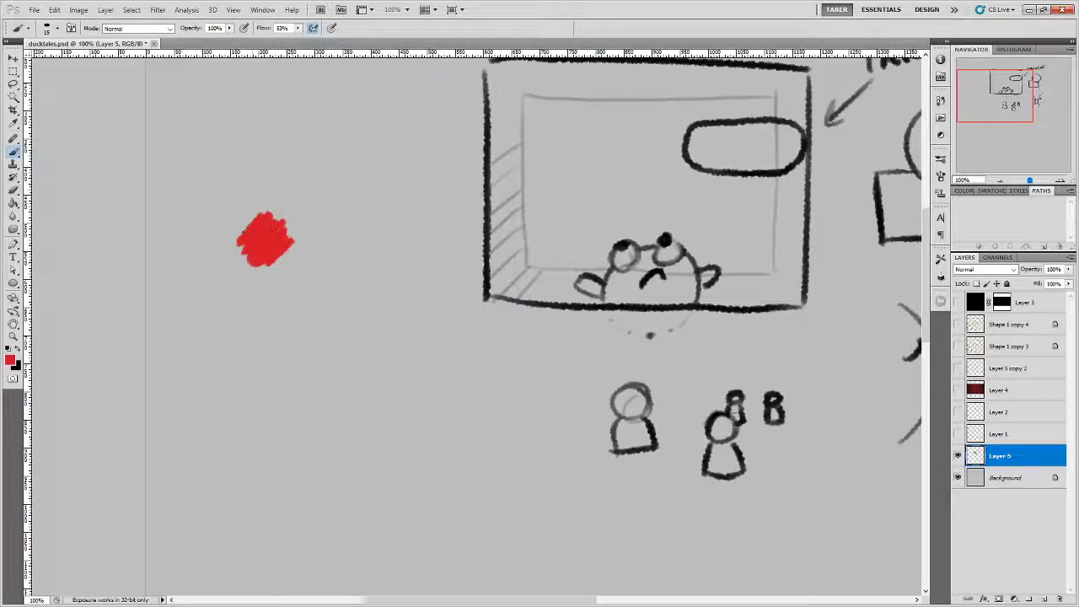
Change the foreground colour to saturated blue and paint a round swatch to the right of the red one.
click(10, 360)
drag(359, 385, 360, 435)
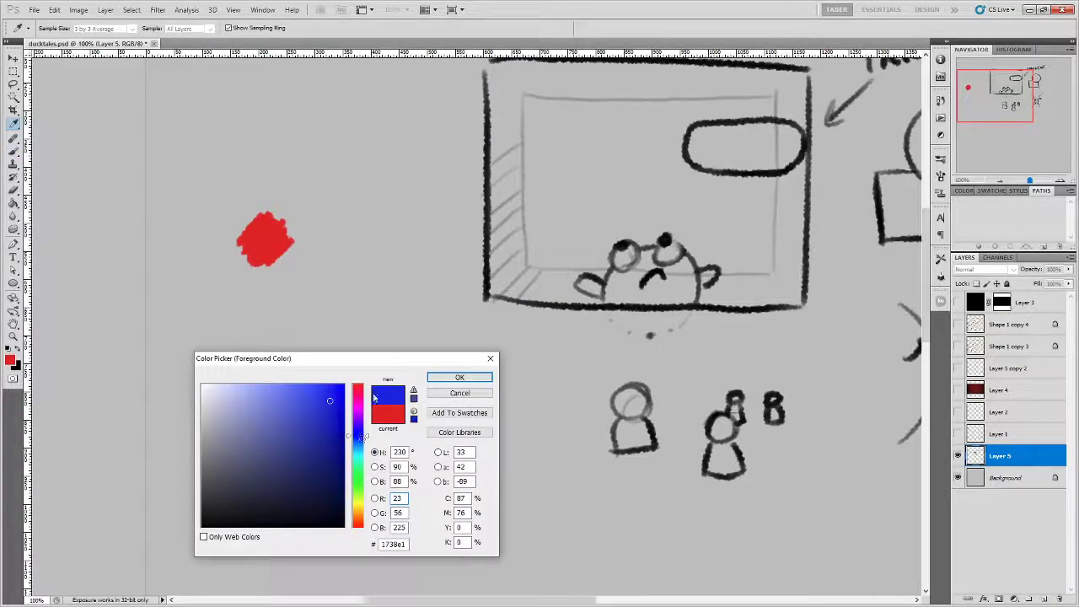
click(460, 377)
key(b)
mouse_move(389, 261)
mouse_down()
mouse_move(396, 234)
mouse_move(394, 257)
mouse_move(393, 246)
mouse_up()
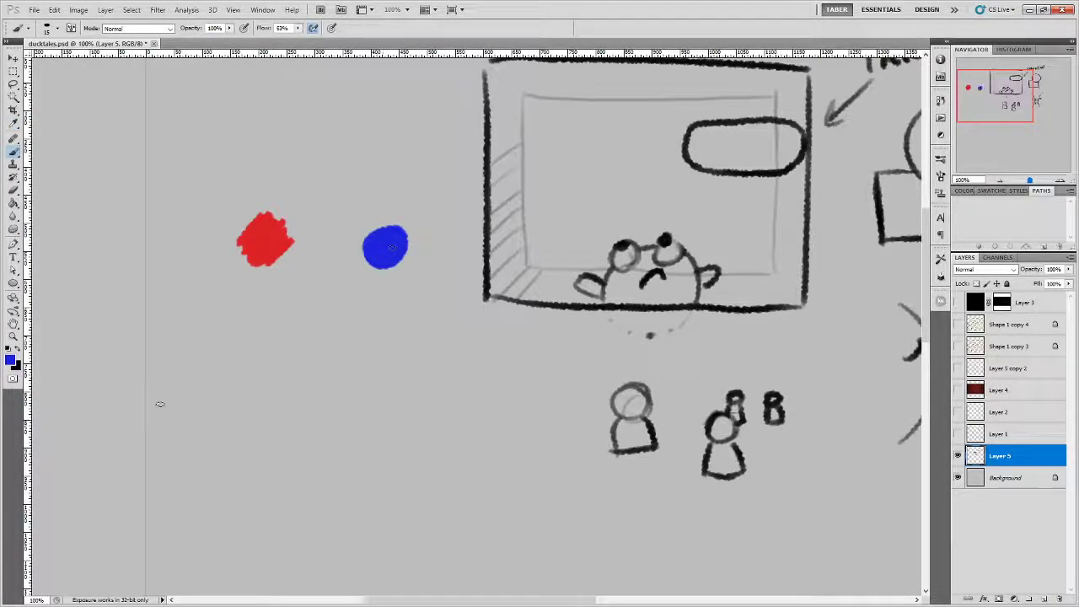
Change the foreground colour to green #31ad24 and paint a round swatch just below and slightly left of the blue one.
click(10, 361)
click(358, 482)
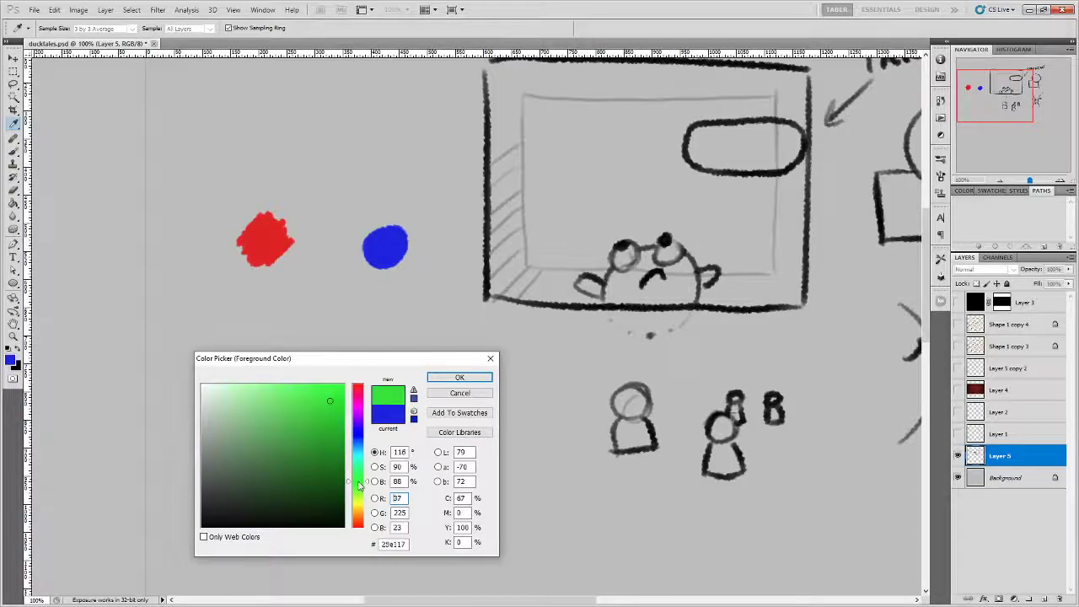
click(315, 427)
click(461, 377)
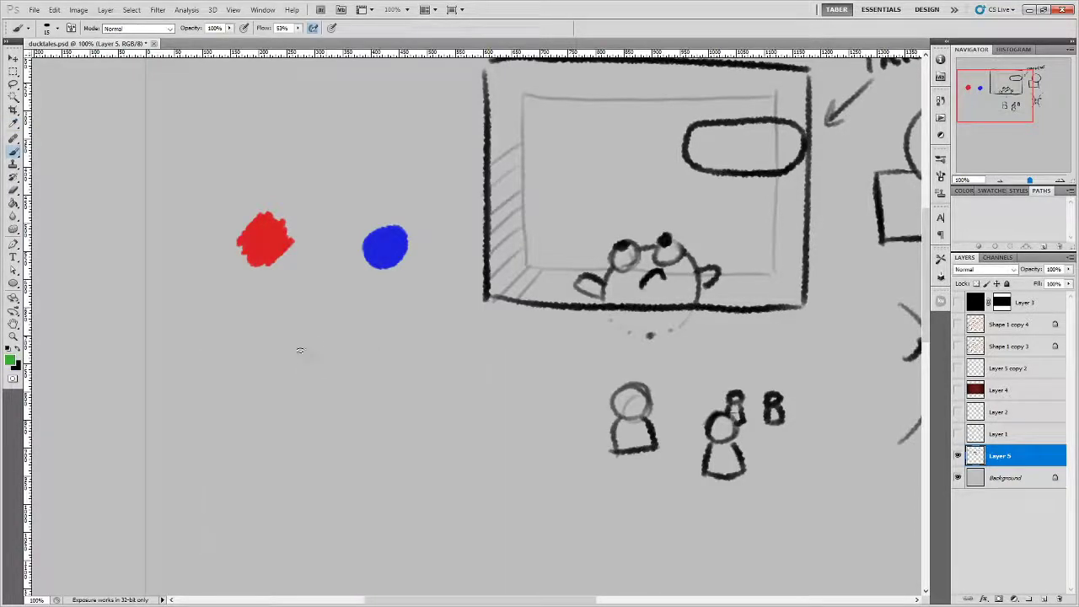
mouse_move(301, 351)
mouse_down()
mouse_move(313, 333)
mouse_move(305, 354)
mouse_move(324, 346)
mouse_move(297, 359)
mouse_up()
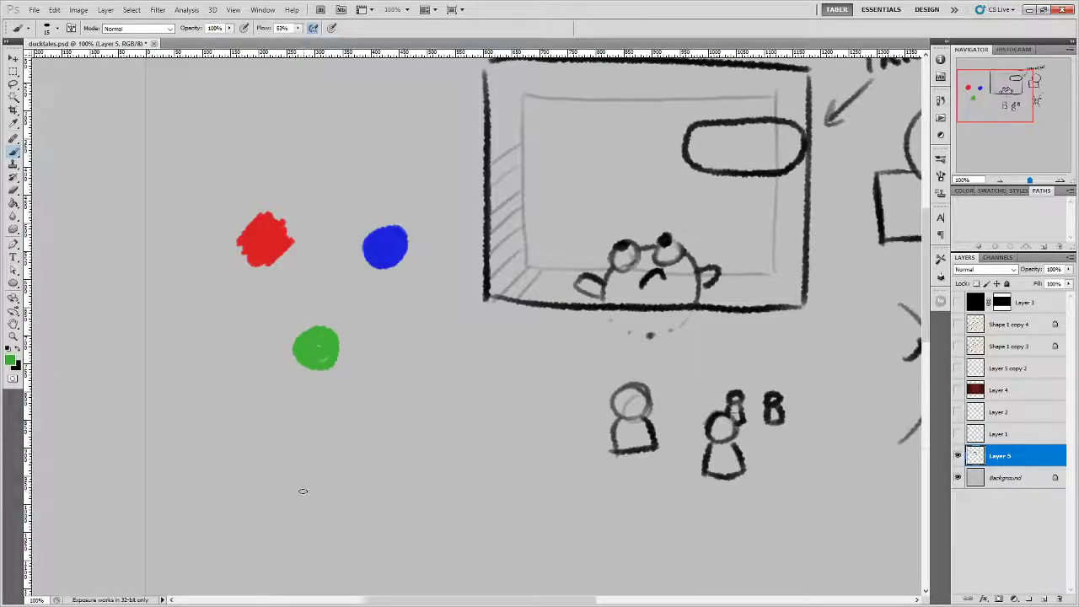
key(ctrl+z)
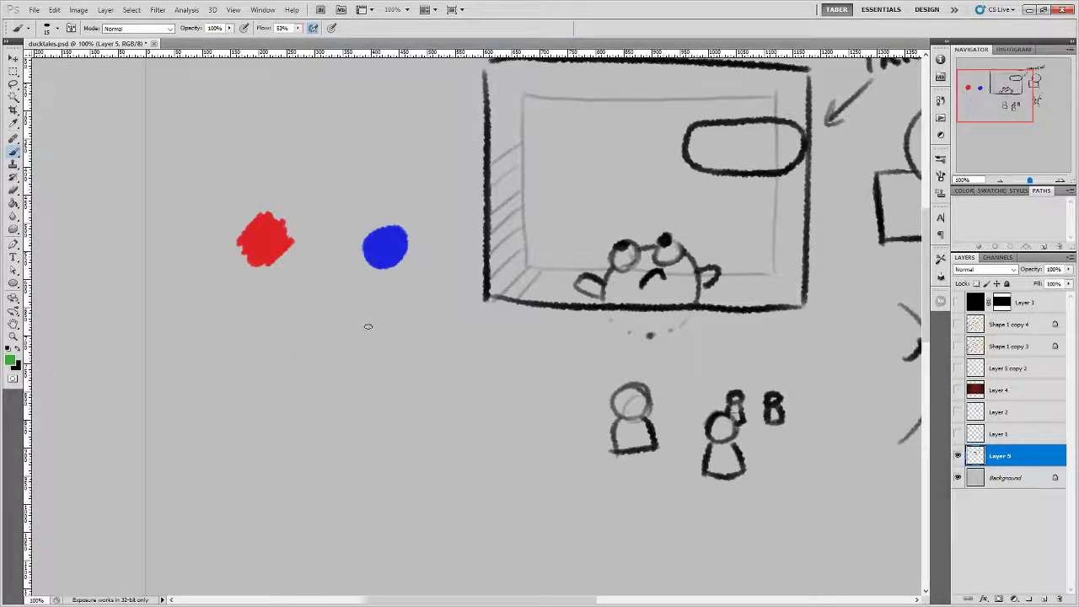
mouse_move(351, 328)
mouse_down()
mouse_move(371, 314)
mouse_move(352, 333)
mouse_move(360, 322)
mouse_up()
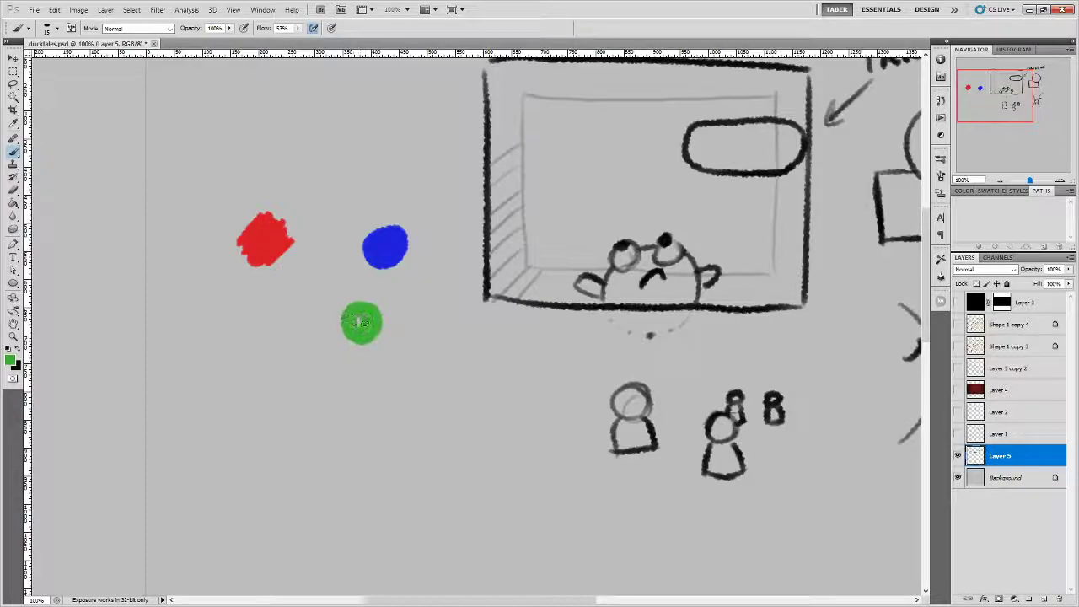
Change the foreground colour to yellow #e2e01d and paint a round swatch to the left of the green one.
key(i)
click(11, 360)
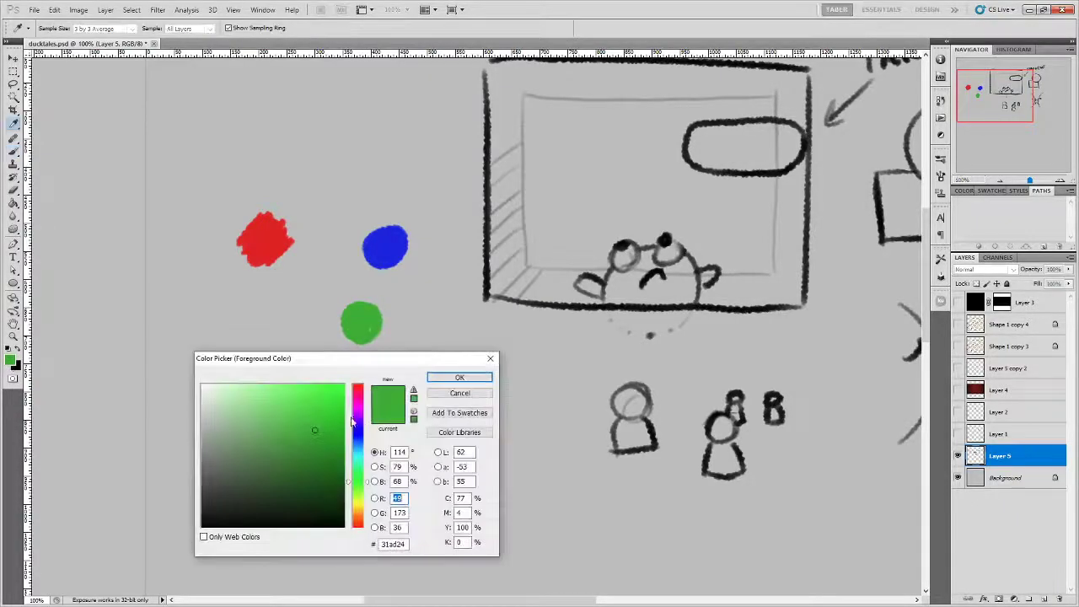
click(358, 508)
drag(337, 393, 325, 403)
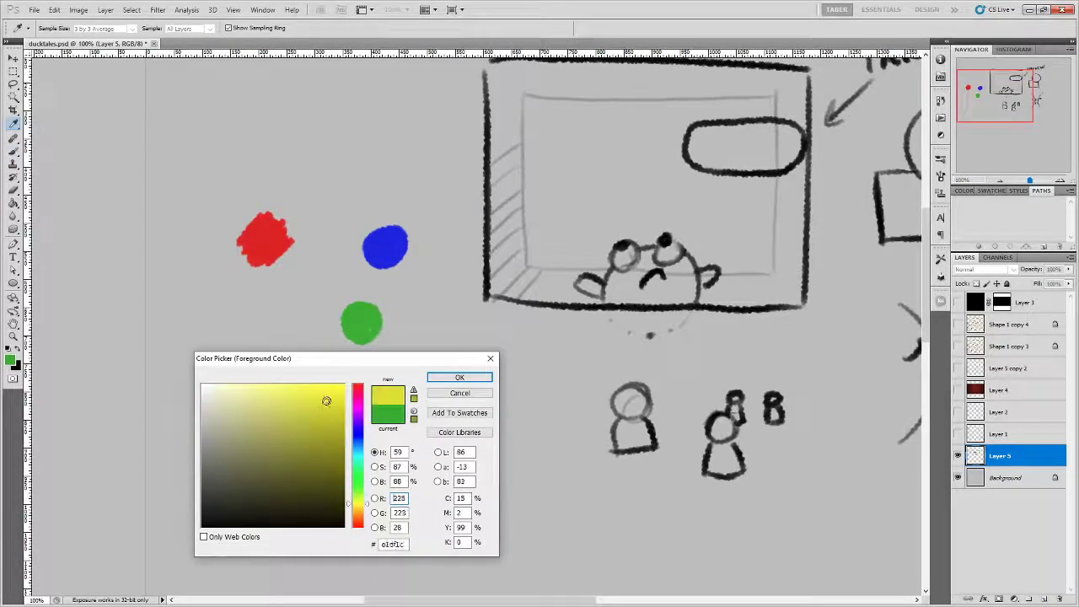
click(459, 376)
key(b)
drag(285, 358, 305, 340)
Change the foreground colour to orange and paint a round swatch between the red and yellow ones.
key(i)
click(13, 362)
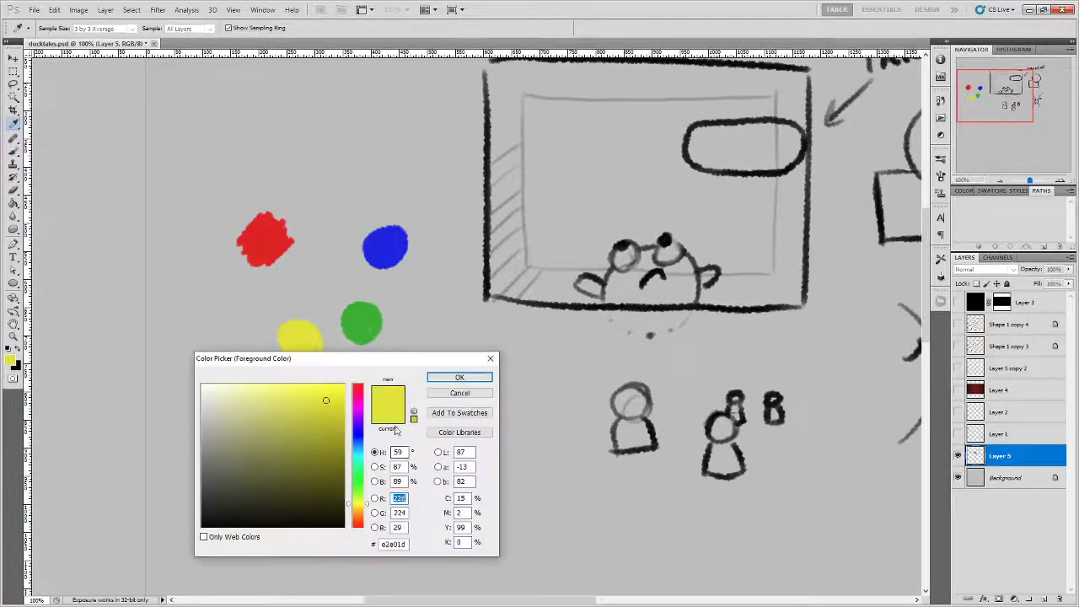
click(357, 513)
click(459, 377)
key(b)
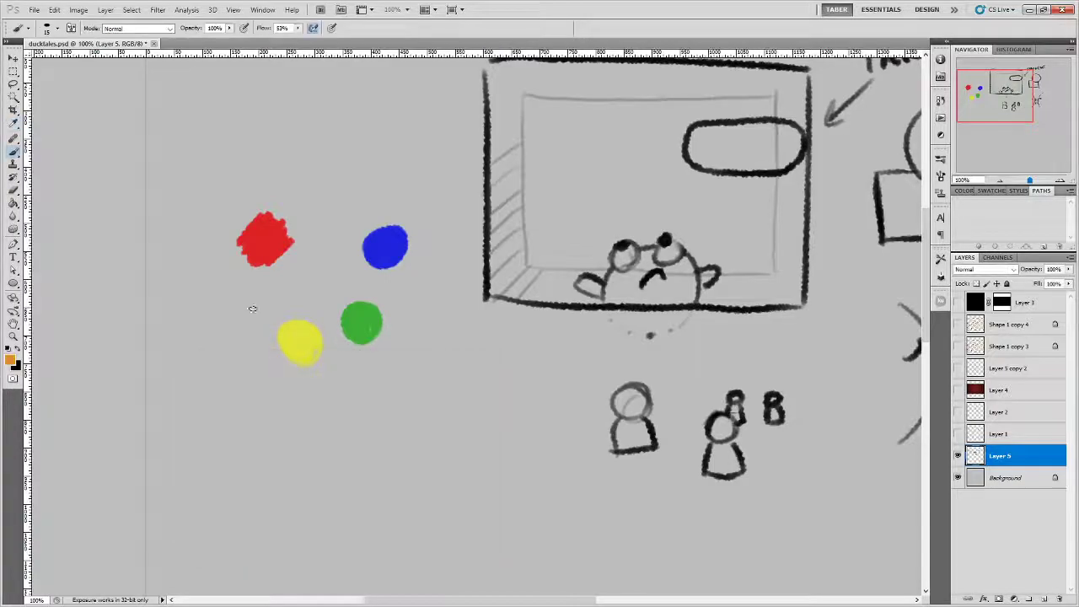
mouse_move(251, 308)
mouse_down()
mouse_move(257, 296)
mouse_move(242, 313)
mouse_move(250, 309)
mouse_up()
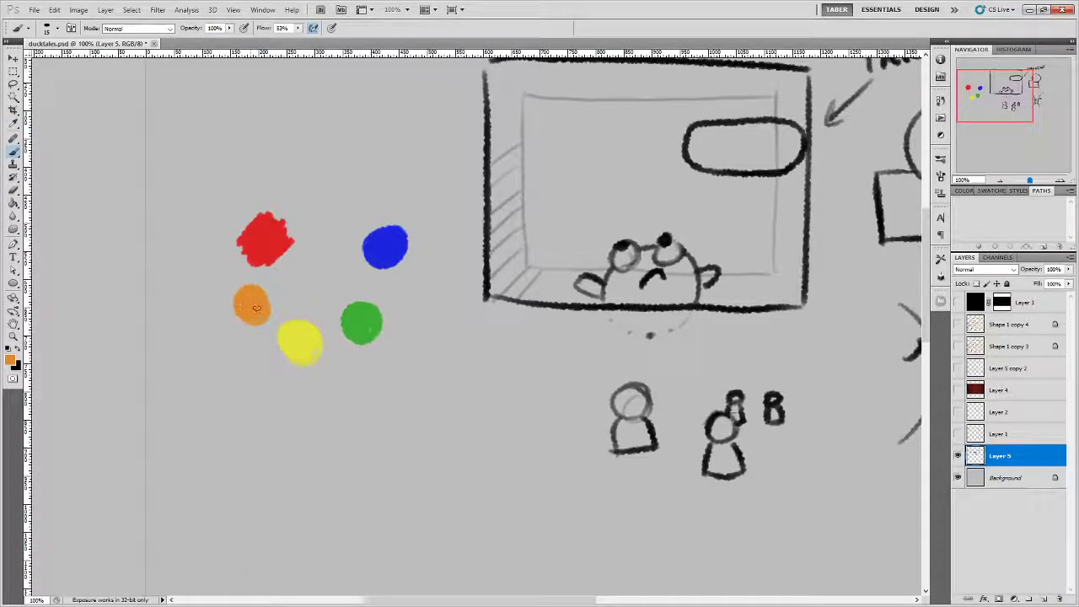
Change the foreground colour to magenta and paint a round swatch between the red and blue ones to close the colour ring.
key(i)
click(13, 361)
click(361, 407)
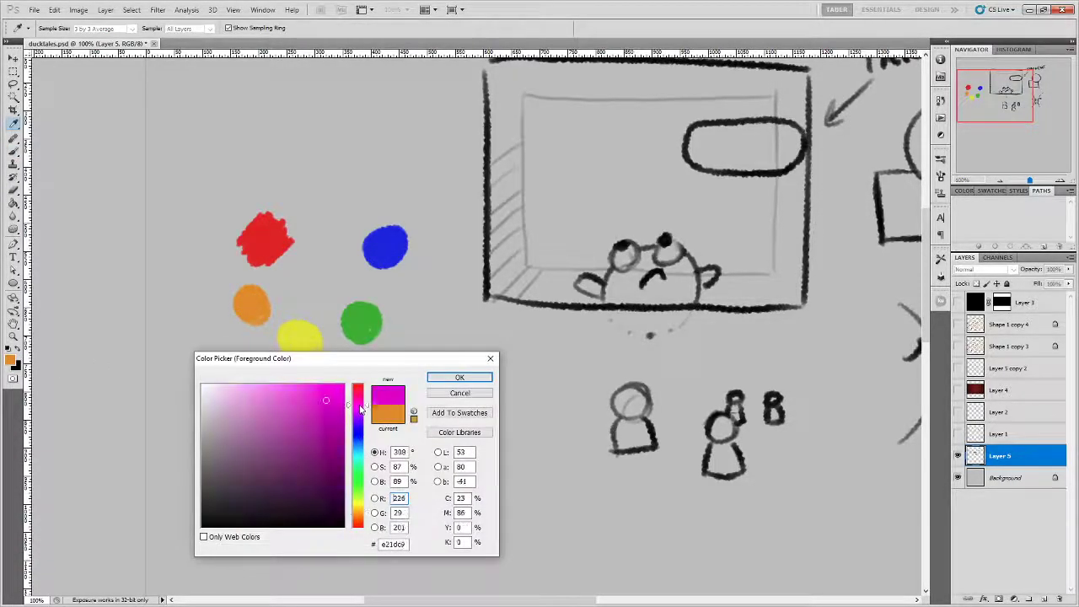
click(327, 402)
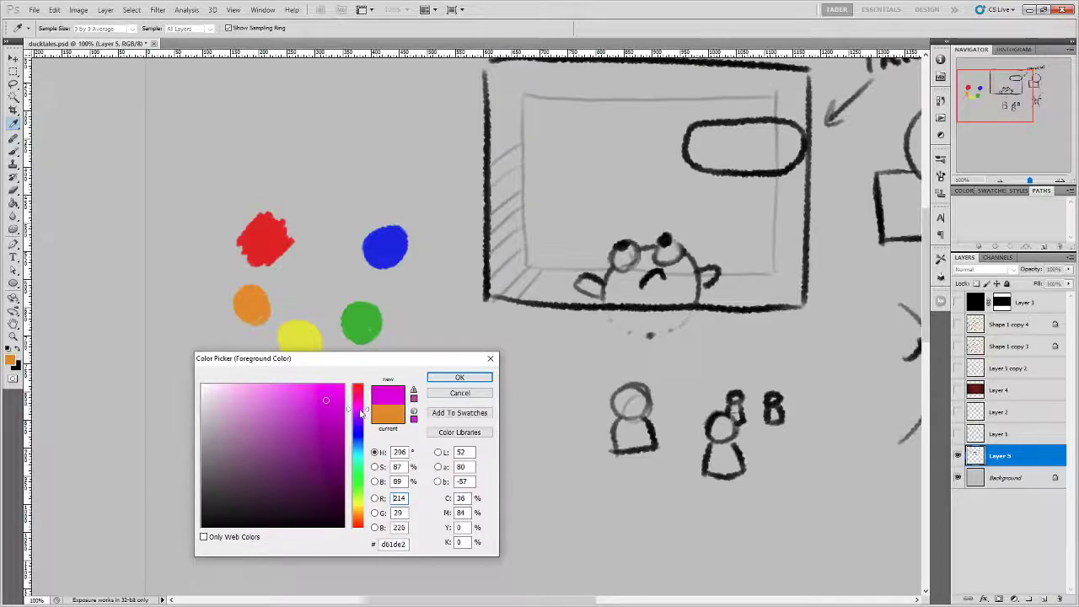
click(459, 377)
key(b)
mouse_move(327, 204)
mouse_down()
mouse_move(317, 229)
mouse_move(337, 221)
mouse_move(329, 216)
mouse_up()
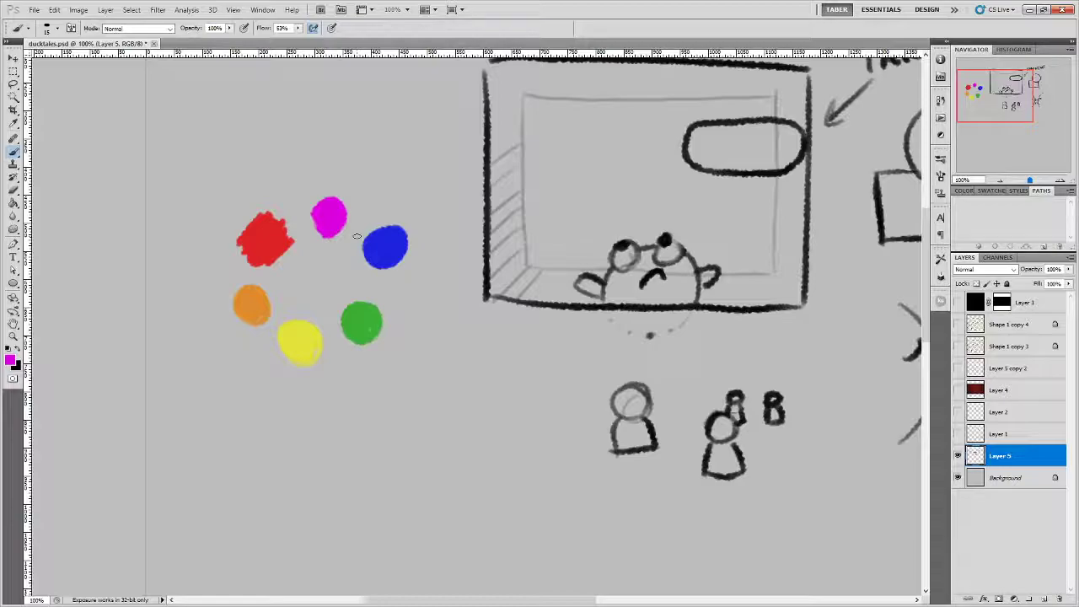
drag(309, 305, 324, 248)
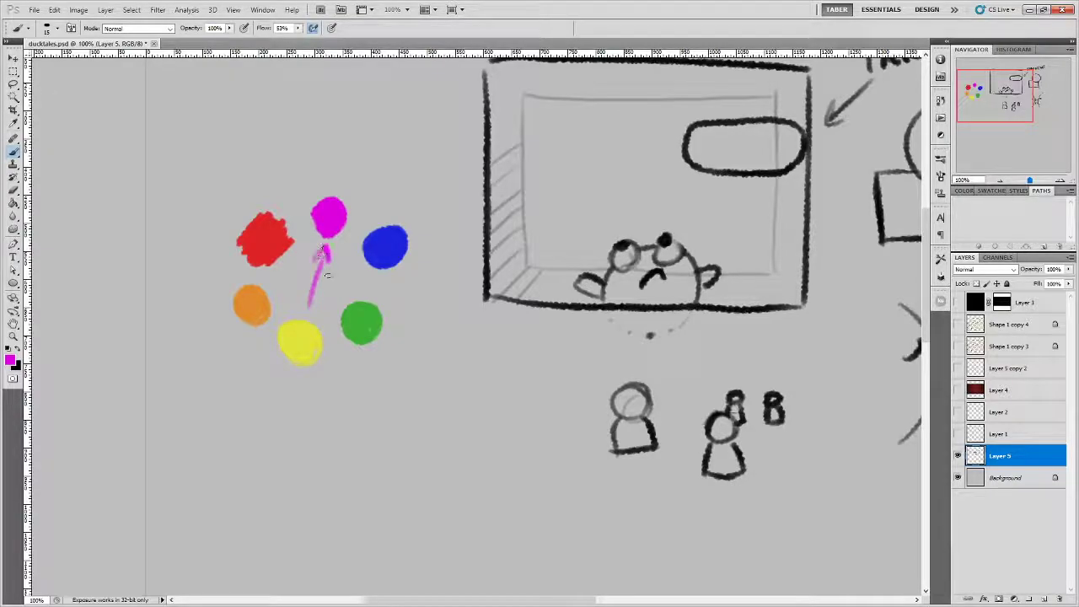
mouse_move(300, 285)
mouse_down()
mouse_move(309, 309)
mouse_move(322, 297)
mouse_up()
key(ctrl+alt+z)
key(ctrl+alt+z)
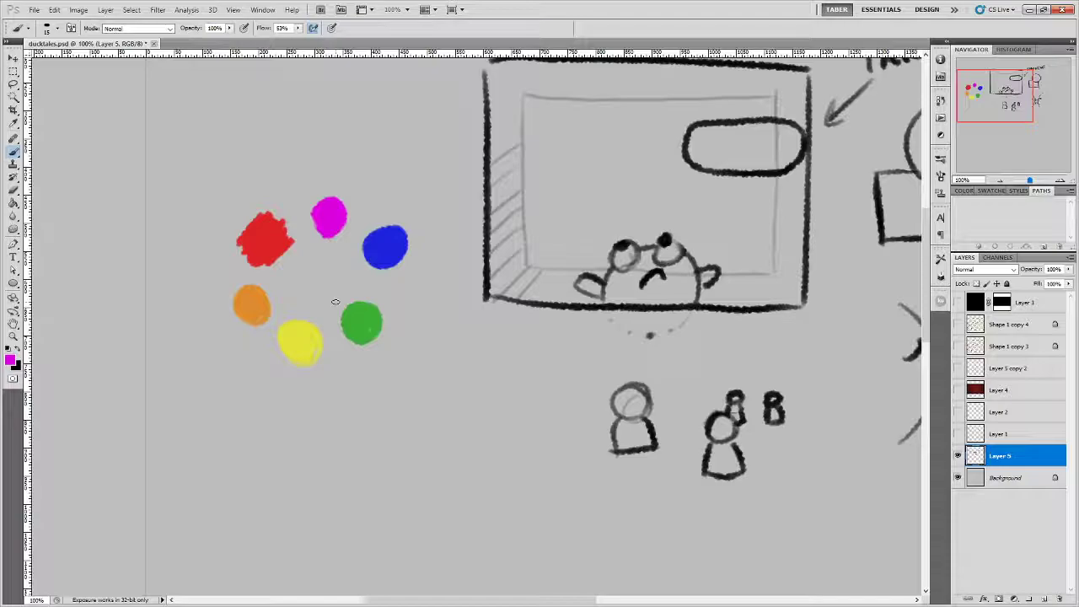
Paint a large block below the colour ring in the sampled red, and place a small dot of the sampled green in its centre.
alt+click(271, 231)
mouse_move(348, 426)
mouse_down()
mouse_move(348, 487)
mouse_move(369, 421)
mouse_move(379, 497)
mouse_move(392, 413)
mouse_move(423, 501)
mouse_move(440, 409)
mouse_move(457, 501)
mouse_move(463, 446)
mouse_move(439, 404)
mouse_up()
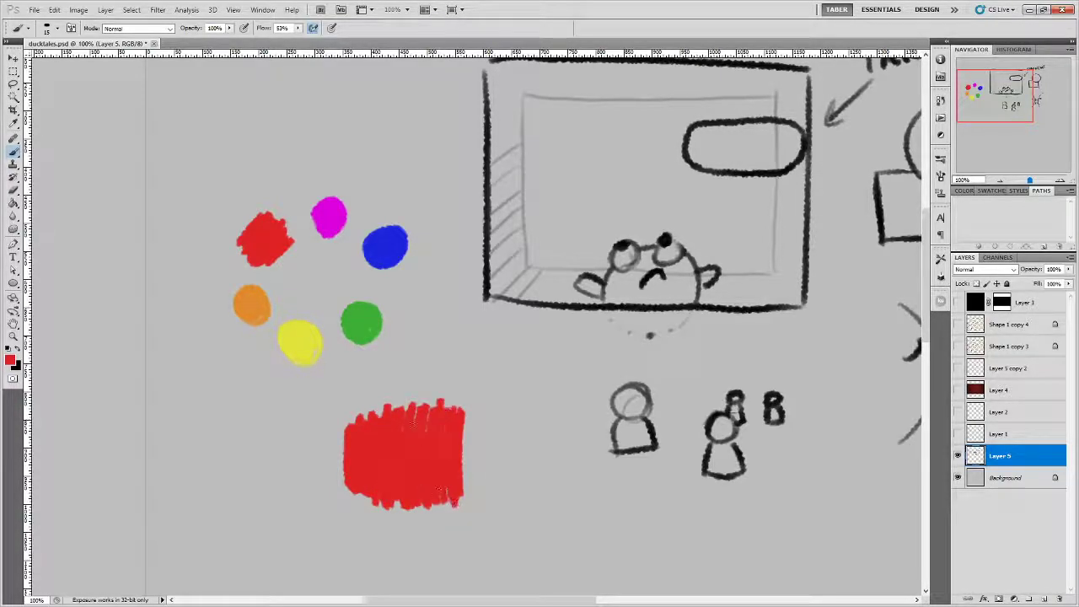
alt+click(368, 315)
click(401, 454)
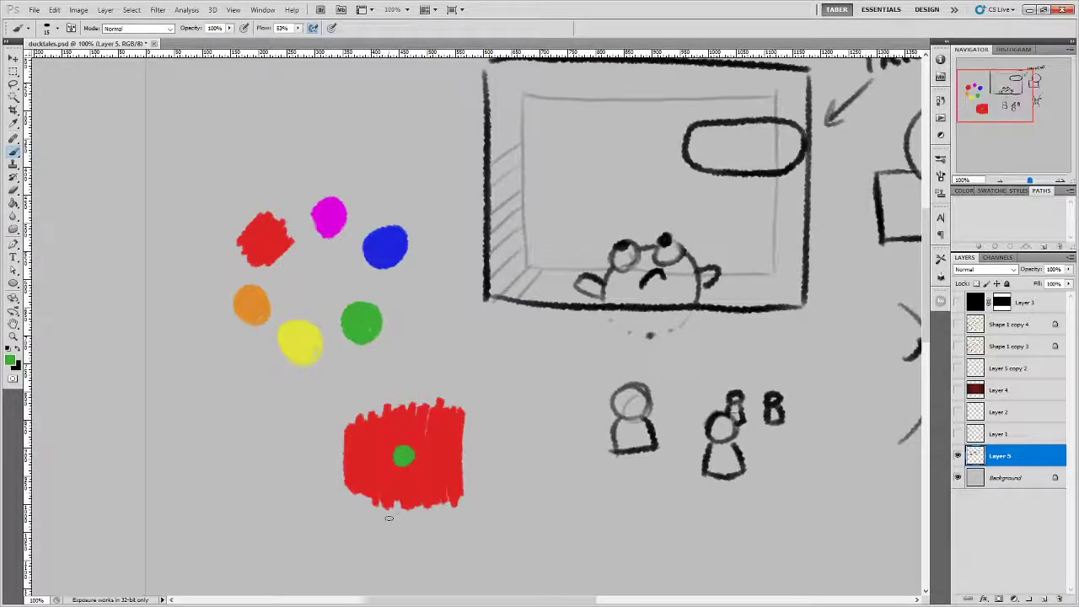
Draw two green curved arrows outside the green swatch, one pointing toward the blue swatch and one toward the yellow.
key(ctrl+equal)
key(ctrl+equal)
drag(498, 470, 659, 108)
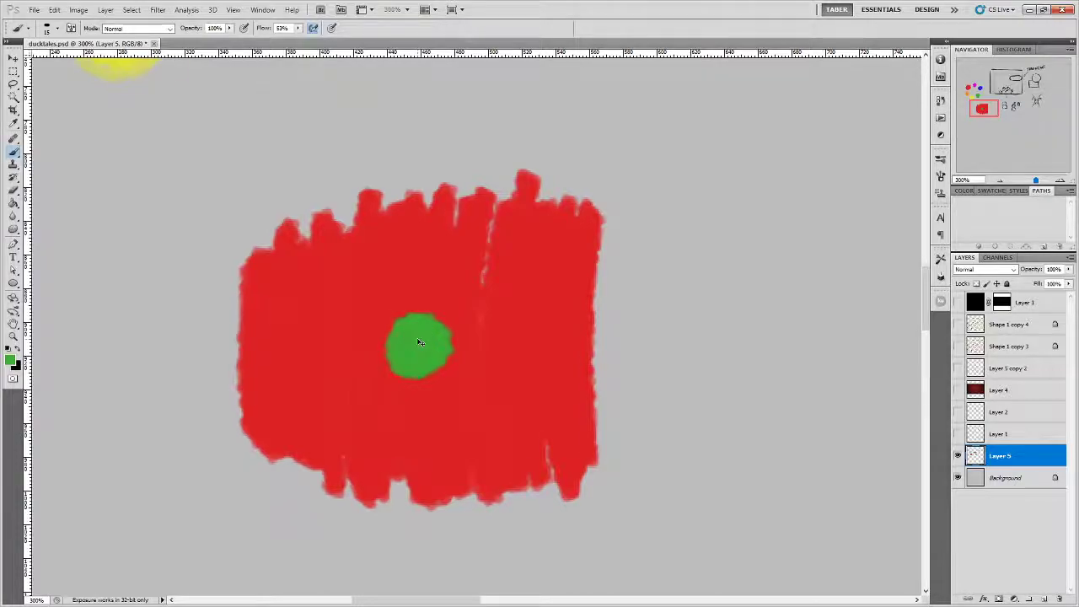
key(ctrl+1)
drag(525, 261, 518, 353)
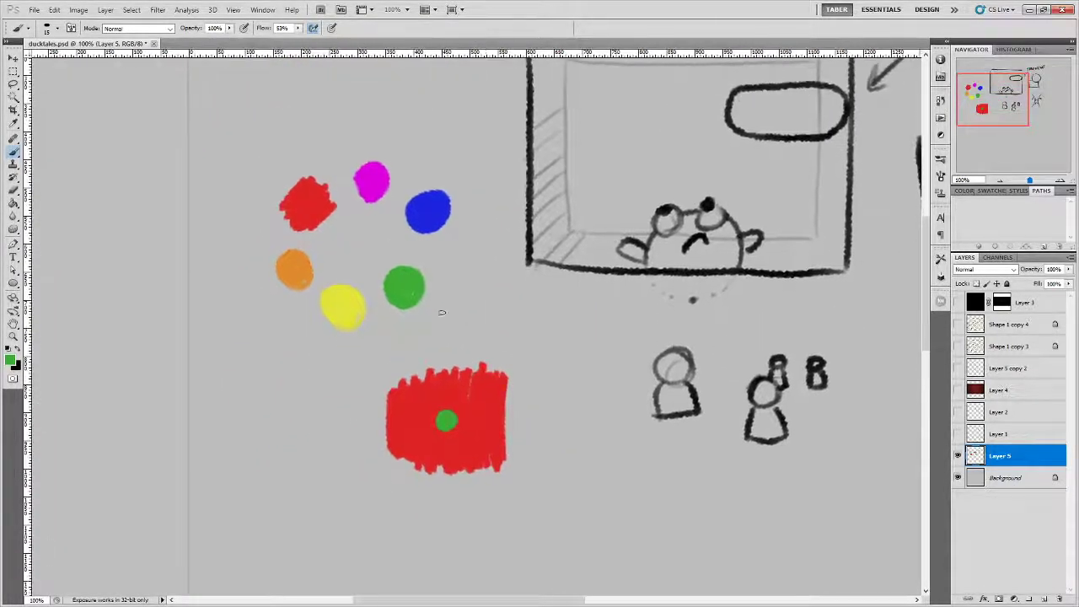
mouse_move(441, 303)
mouse_down()
mouse_move(461, 255)
mouse_move(469, 268)
mouse_move(380, 334)
mouse_move(391, 343)
mouse_move(396, 322)
mouse_up()
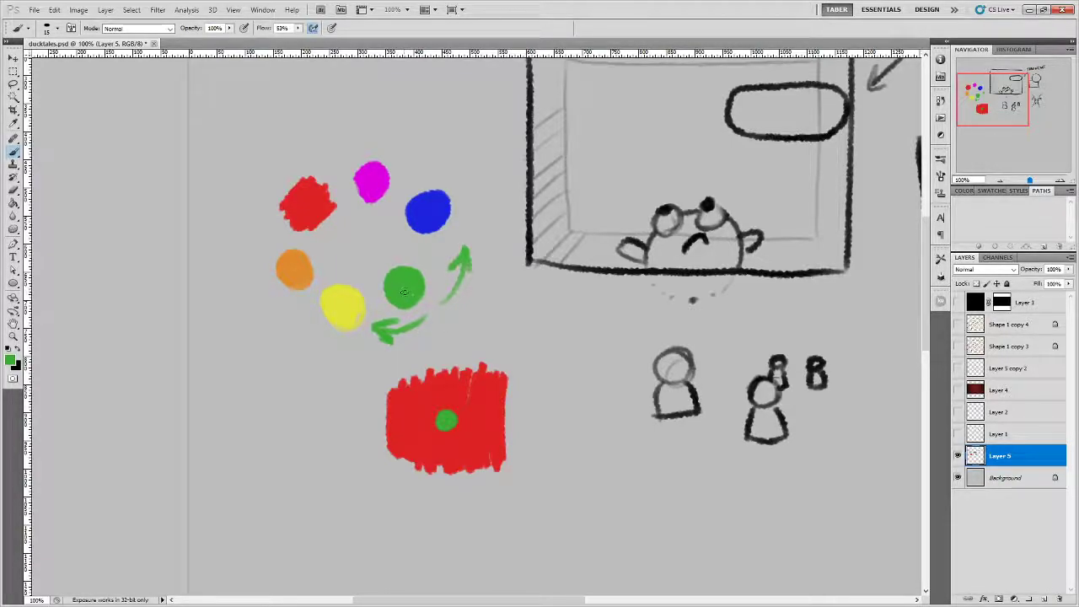
Sample the yellow swatch and paint over the green dot in the centre of the red block.
alt+click(347, 301)
drag(446, 421, 444, 416)
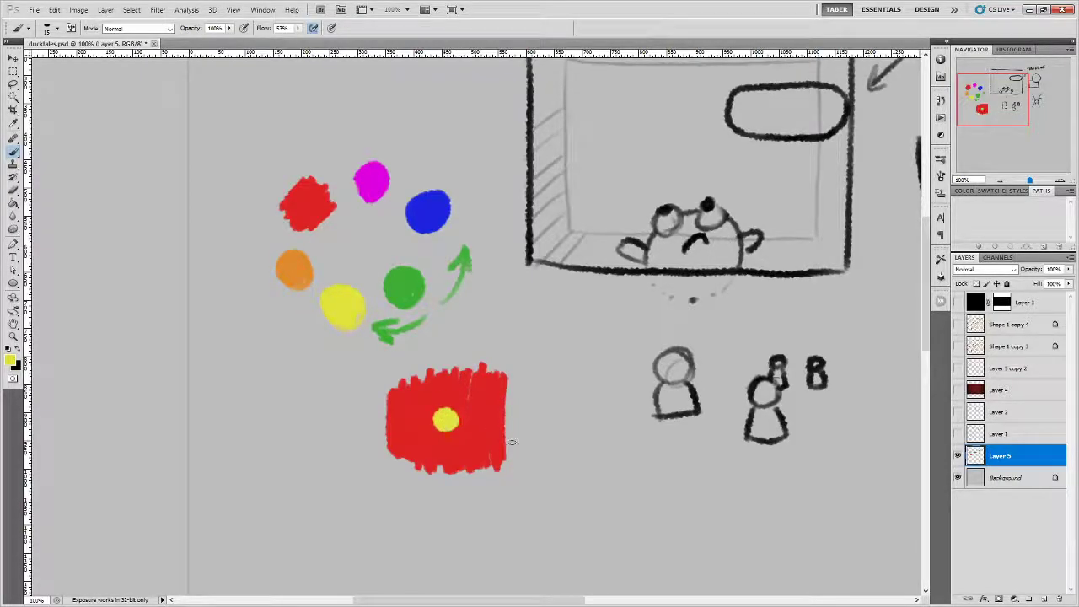
Cover the yellow dot in the red block with the sampled red, and paint a blue dot there using the blue swatch's colour.
key(ctrl+plus)
drag(581, 447, 622, 304)
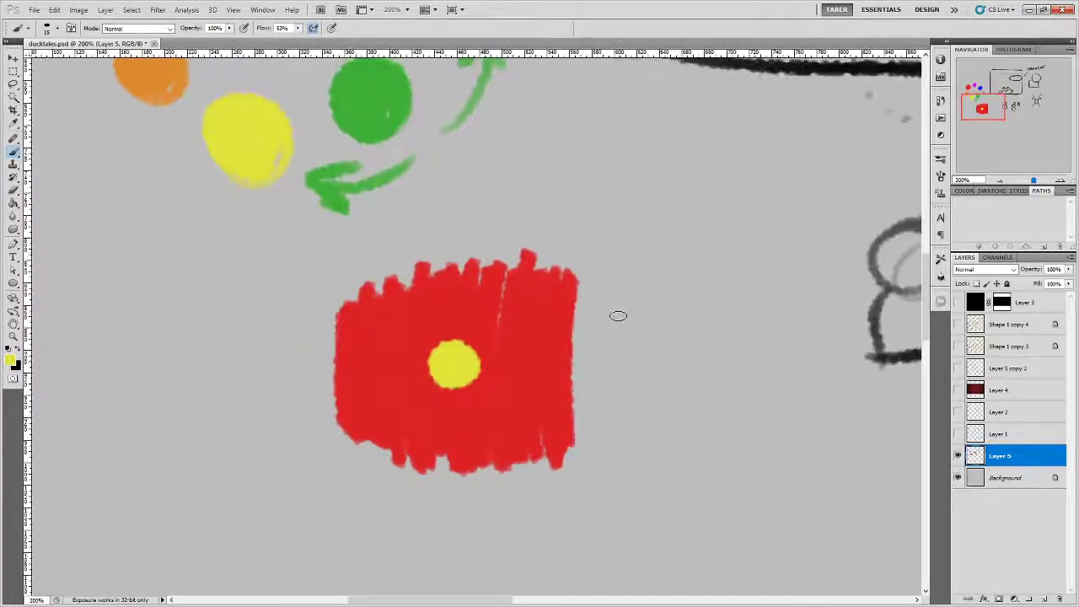
drag(605, 260, 610, 379)
alt+click(542, 477)
mouse_move(440, 526)
mouse_down()
mouse_move(460, 476)
mouse_move(460, 535)
mouse_move(481, 492)
mouse_move(492, 529)
mouse_move(462, 510)
mouse_up()
alt+click(447, 96)
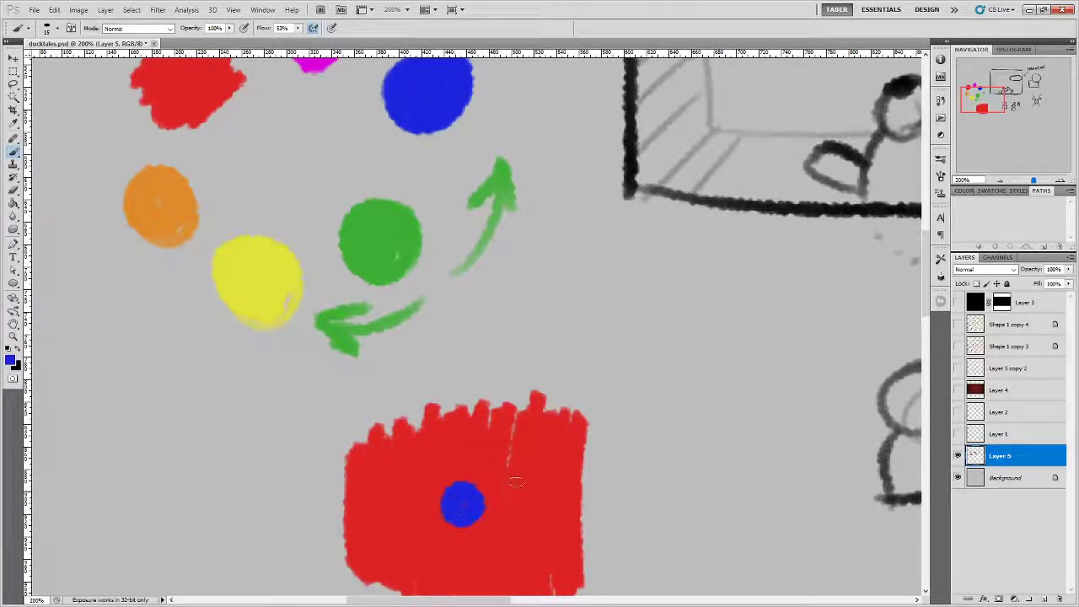
drag(639, 502, 623, 397)
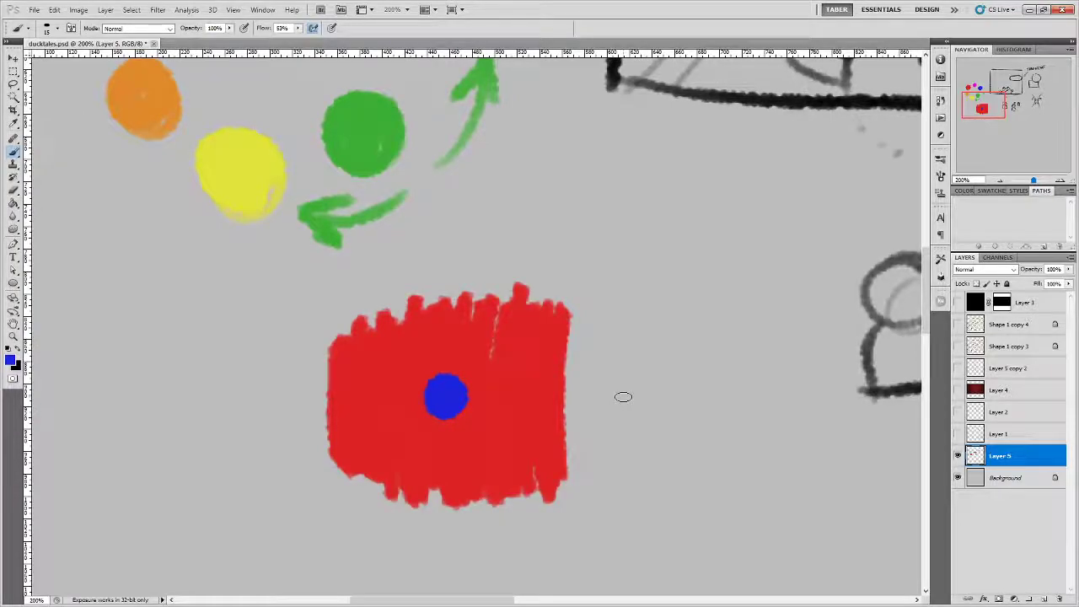
key(ctrl+minus)
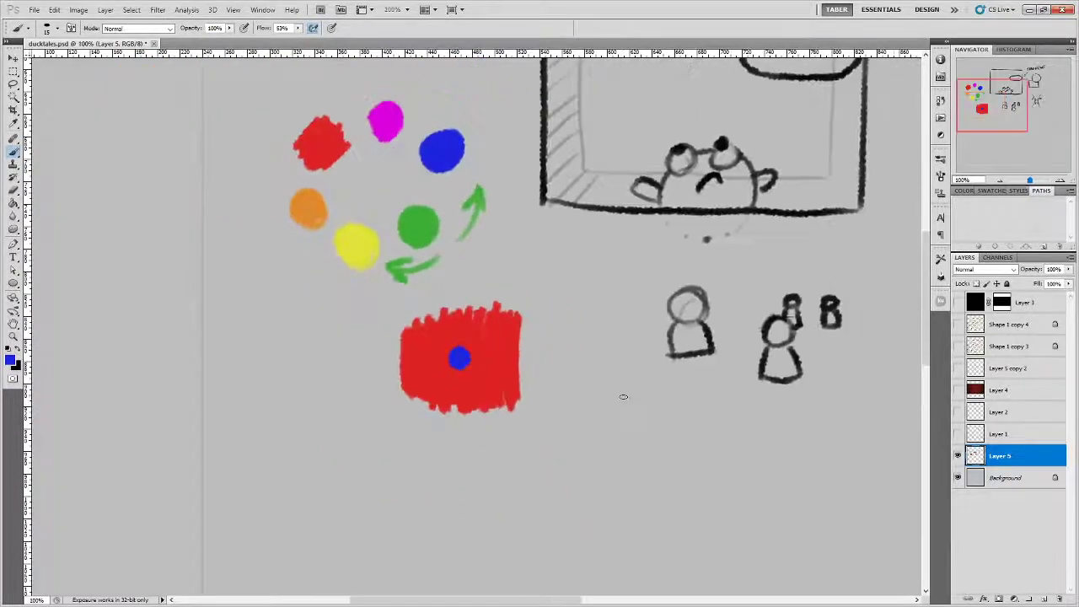
Draw three blue lines crossing at the centre of the colour ring, linking red with green, magenta with yellow, and blue with orange.
drag(559, 284, 566, 391)
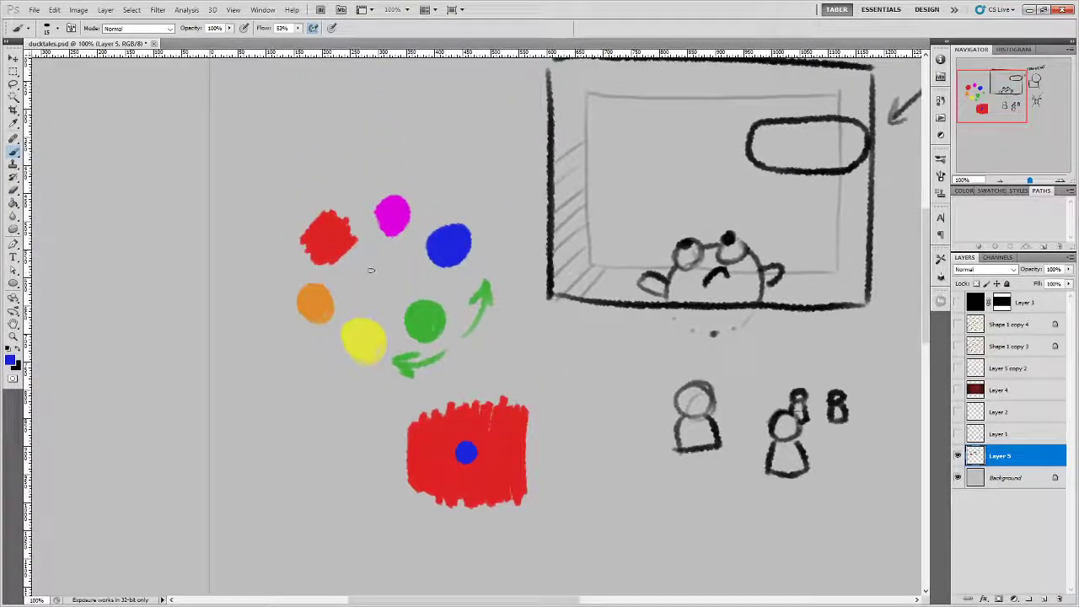
drag(356, 261, 399, 296)
mouse_move(391, 242)
mouse_down()
mouse_move(371, 297)
mouse_move(426, 259)
mouse_up()
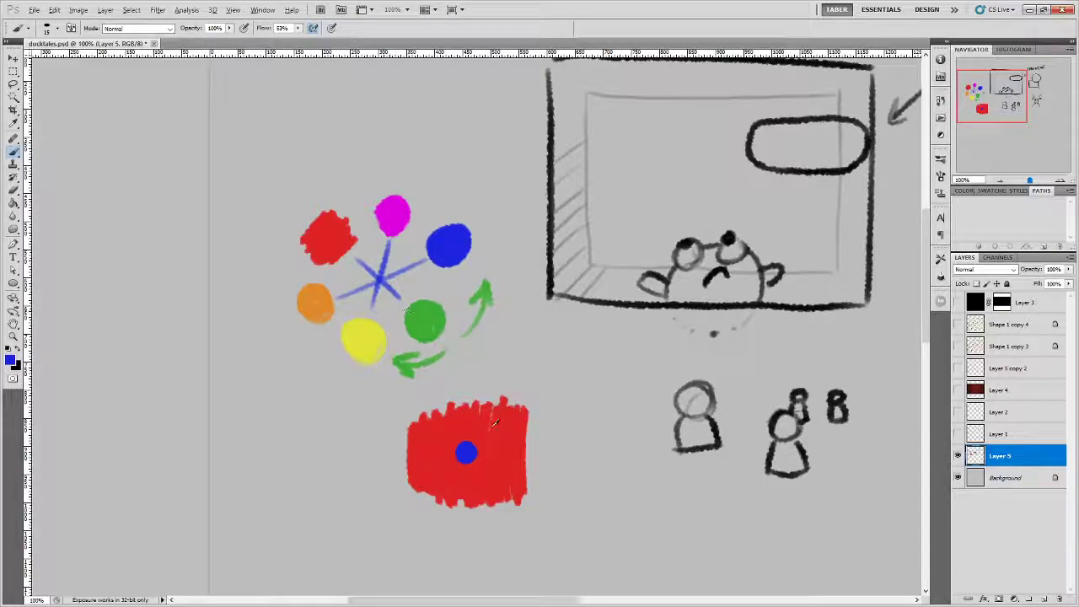
Cover the blue dot with the block's red, and draw two red curved arrows outside the red swatch toward the magenta and orange swatches.
alt+click(460, 439)
mouse_move(459, 438)
mouse_down()
mouse_move(460, 462)
mouse_move(469, 448)
mouse_move(473, 459)
mouse_up()
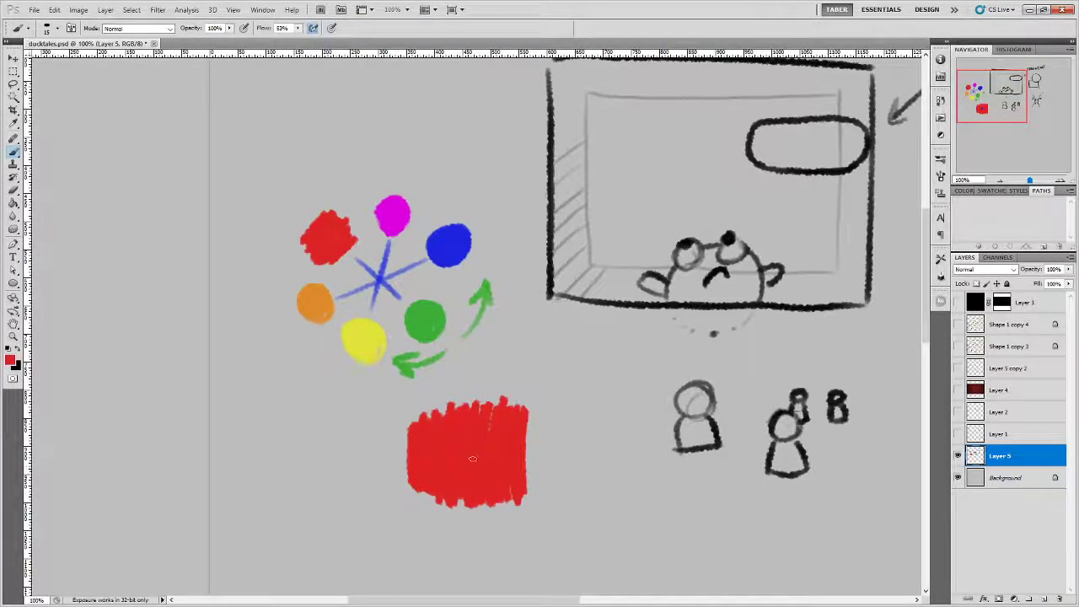
mouse_move(303, 212)
mouse_down()
mouse_move(361, 180)
mouse_move(352, 192)
mouse_up()
mouse_move(295, 218)
mouse_down()
mouse_move(282, 266)
mouse_move(295, 258)
mouse_up()
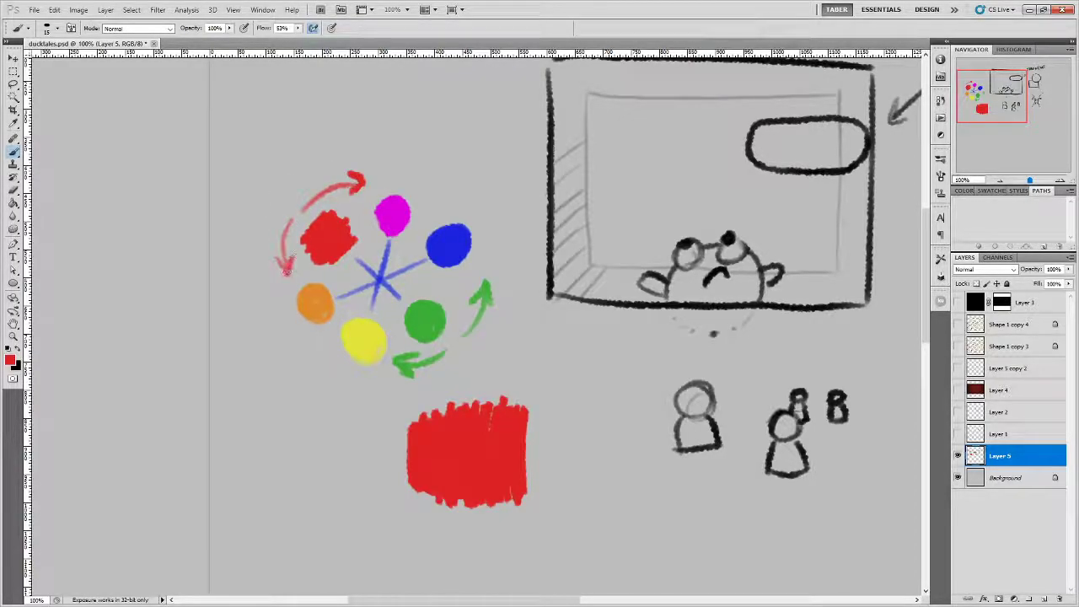
Sample the magenta swatch and paint a small dot in the centre of the red block.
alt+click(392, 215)
drag(619, 493, 577, 405)
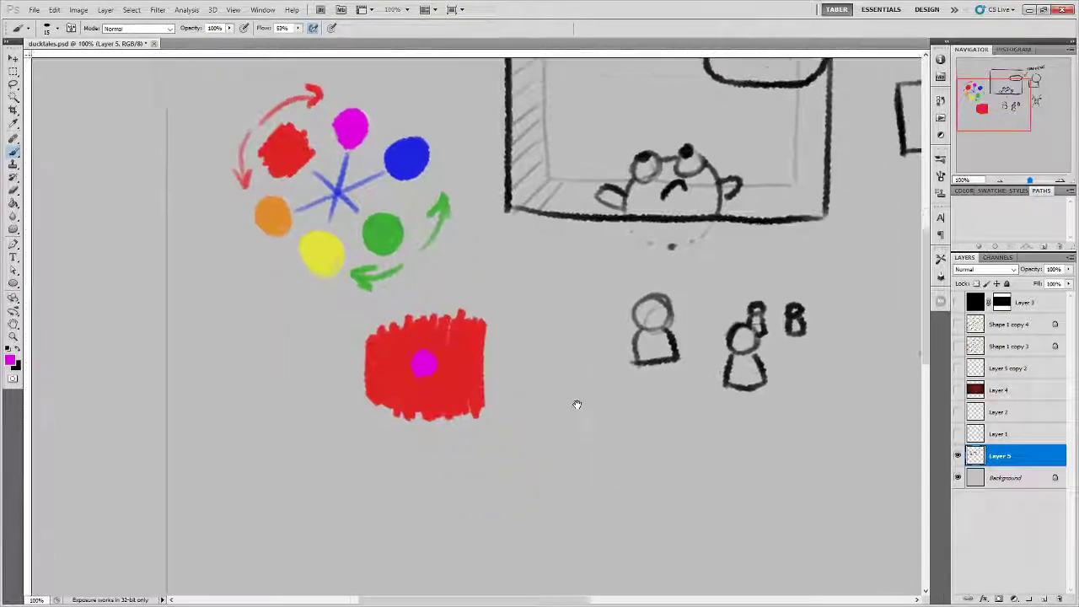
key(ctrl+r)
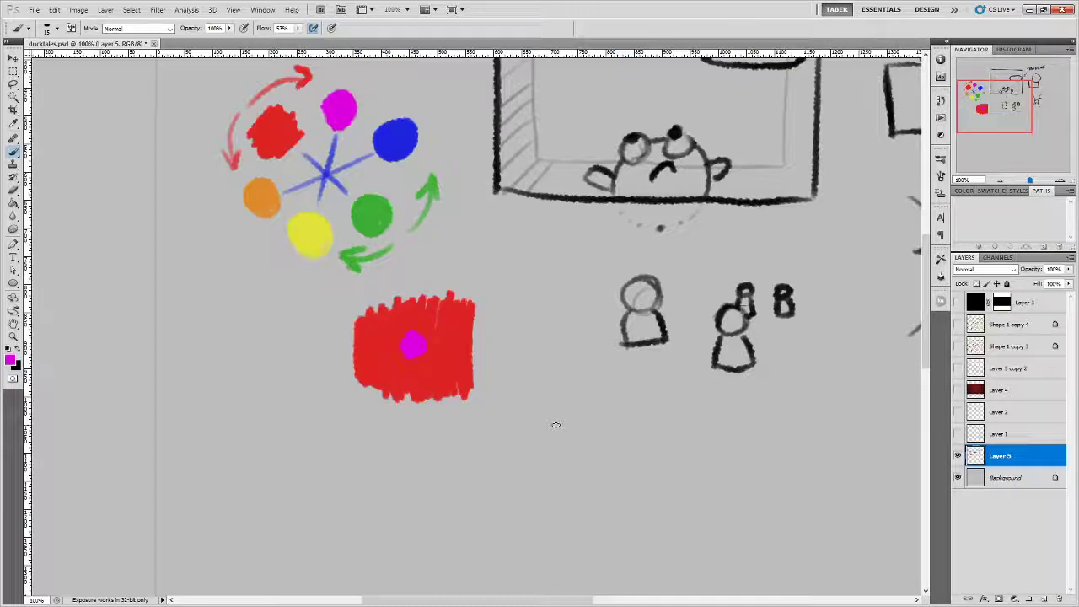
Cover the magenta dot with red, and paint an orange dot in the block's centre using the orange swatch's colour.
alt+click(400, 334)
alt+click(266, 184)
drag(412, 343, 413, 346)
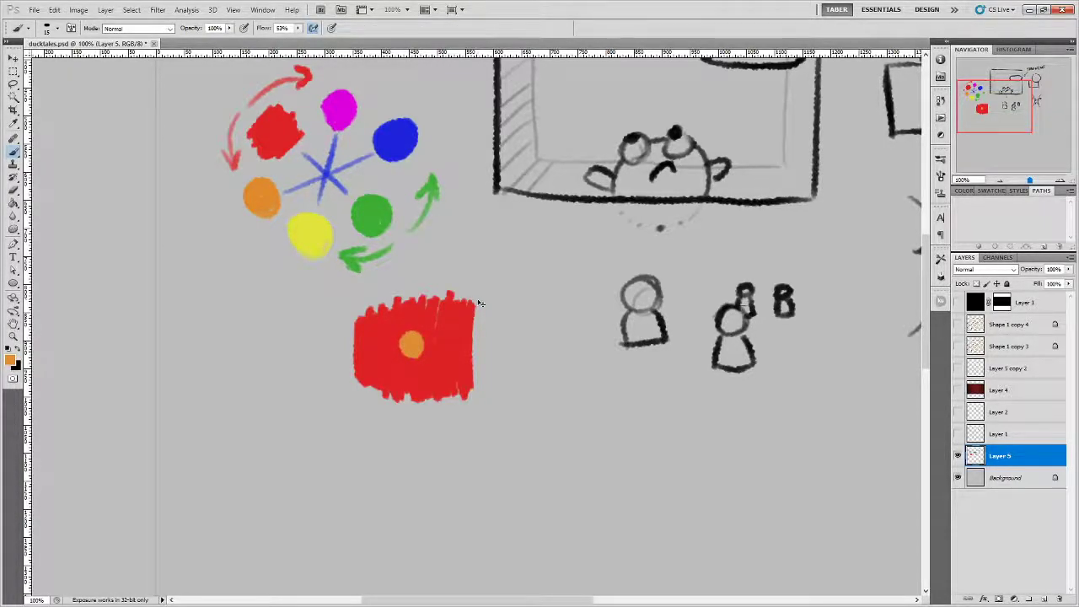
key(ctrl+plus)
drag(539, 385, 635, 424)
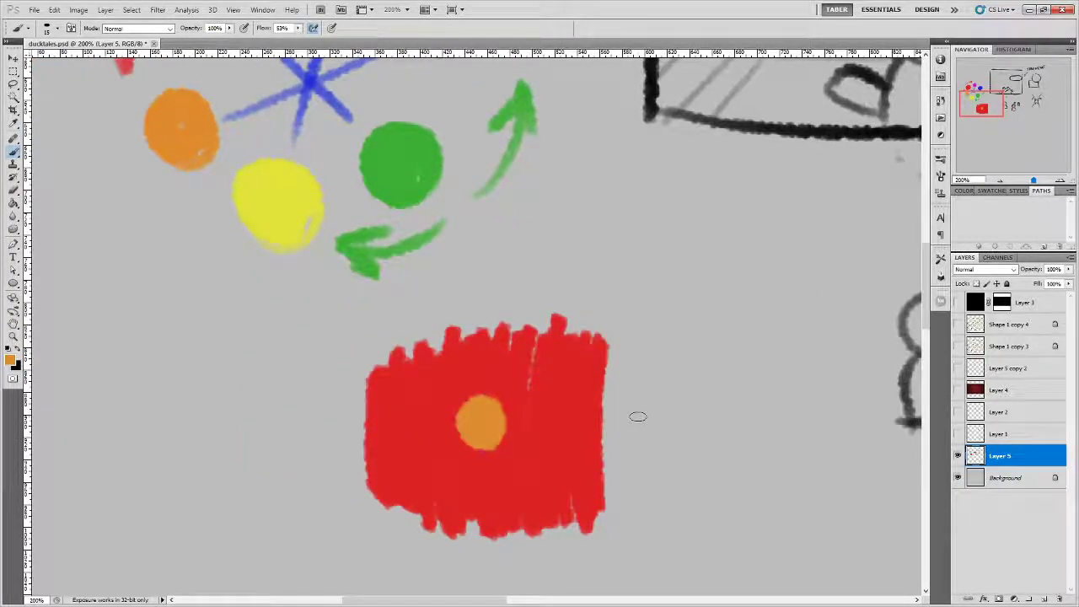
drag(587, 253, 572, 275)
key(ctrl+minus)
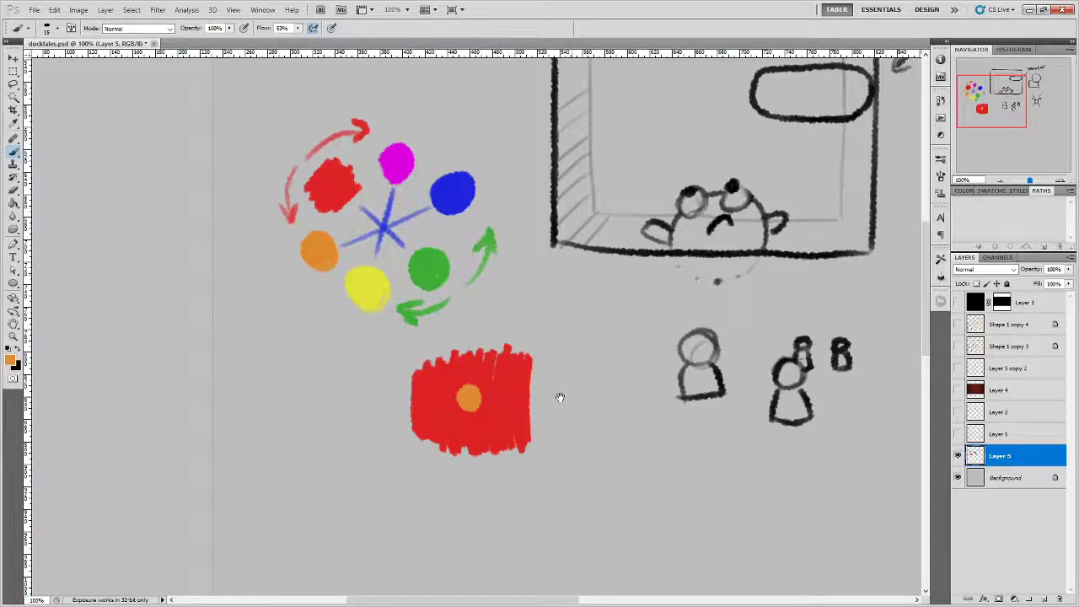
drag(559, 397, 521, 381)
Starting from the sampled magenta, set the foreground colour to the mid purple #bb33bc and paint a round swatch beside the red block.
alt+click(358, 149)
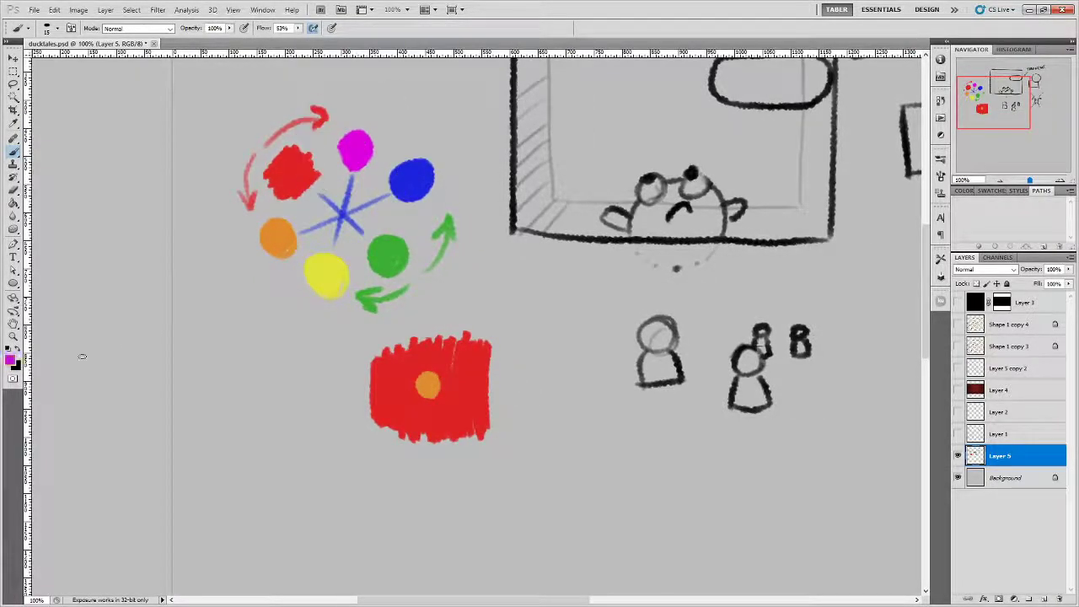
click(10, 360)
drag(405, 364, 723, 301)
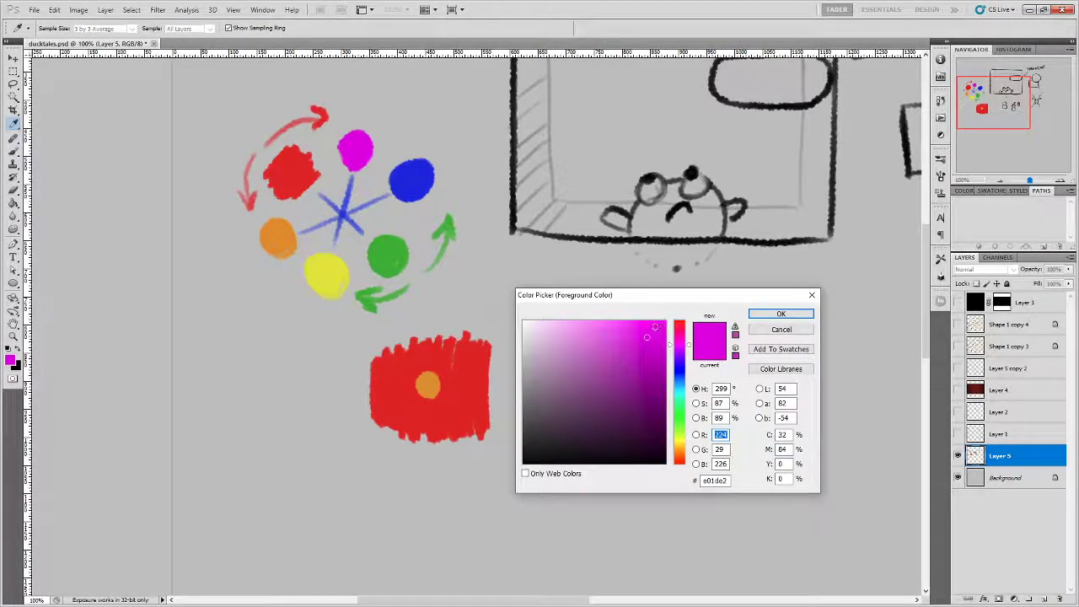
mouse_move(646, 340)
mouse_down()
mouse_move(529, 451)
mouse_move(532, 321)
mouse_move(668, 319)
mouse_move(659, 328)
mouse_up()
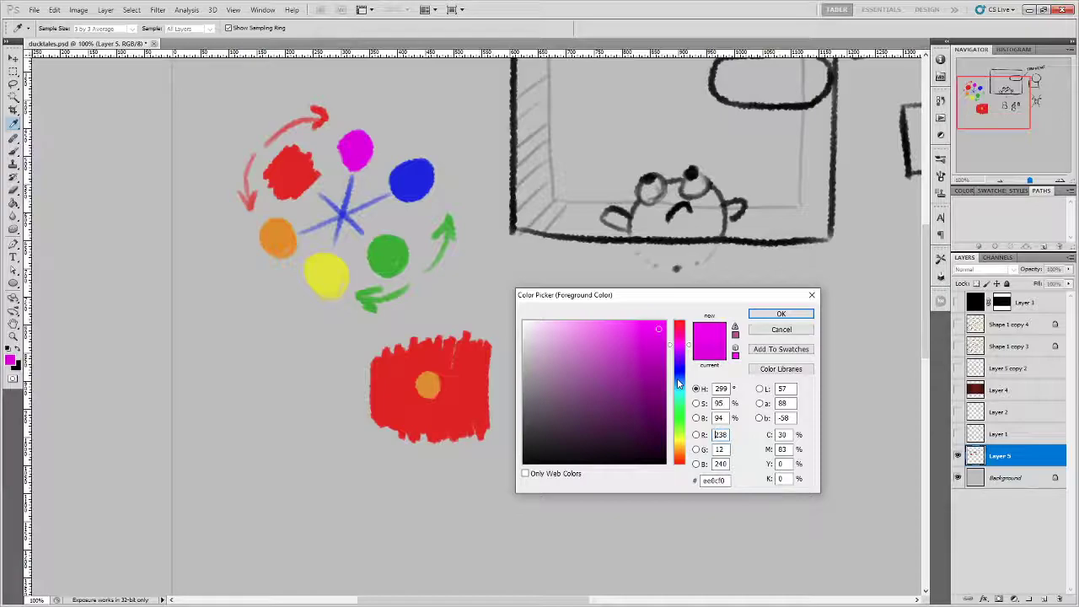
click(655, 330)
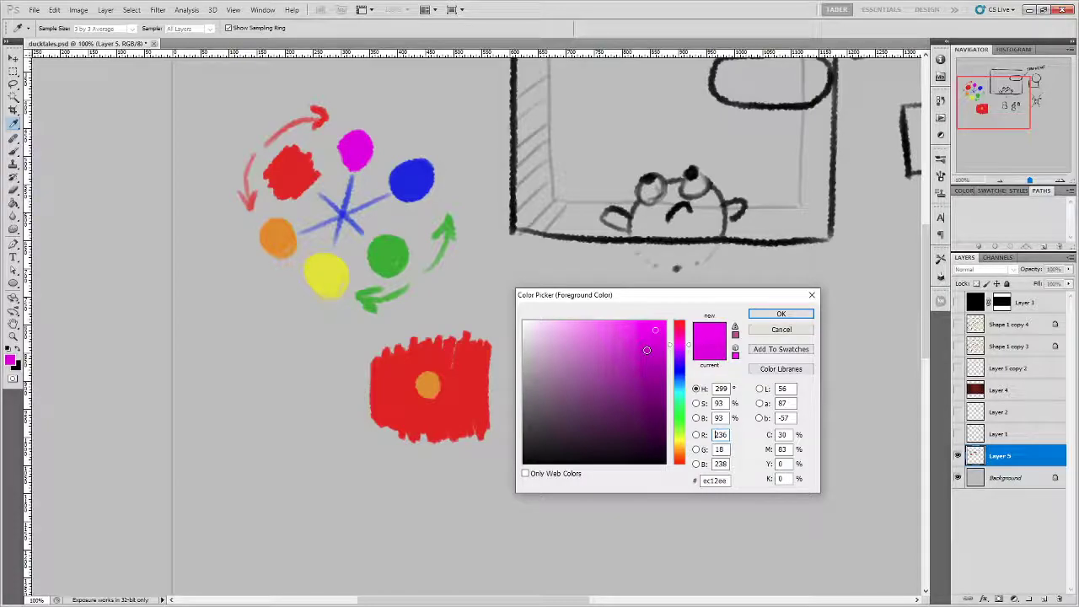
drag(654, 331, 627, 358)
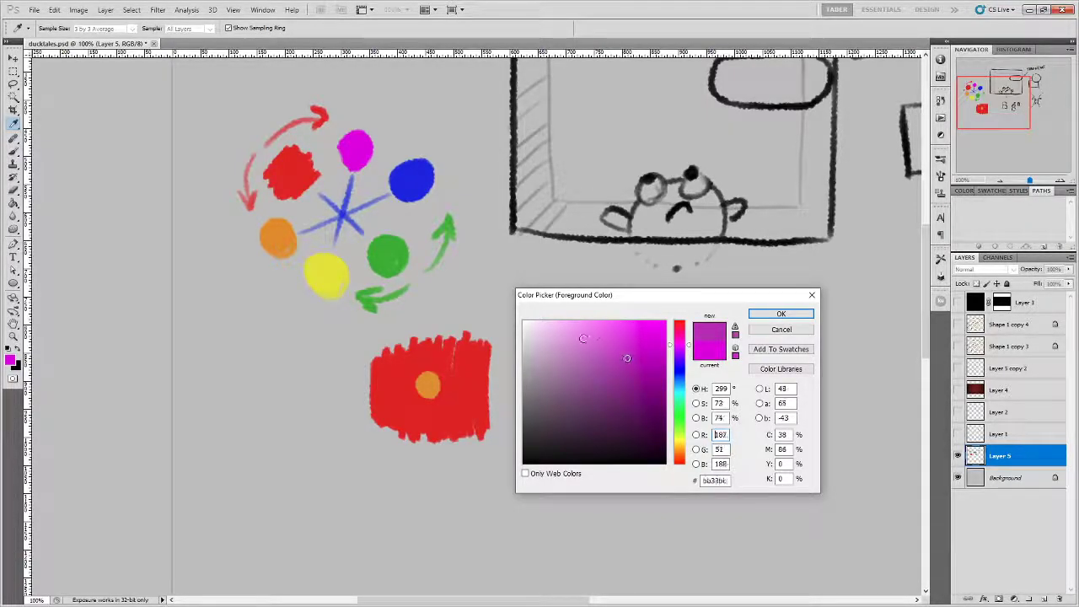
click(762, 313)
mouse_move(270, 380)
mouse_down()
mouse_move(279, 398)
mouse_move(272, 386)
mouse_up()
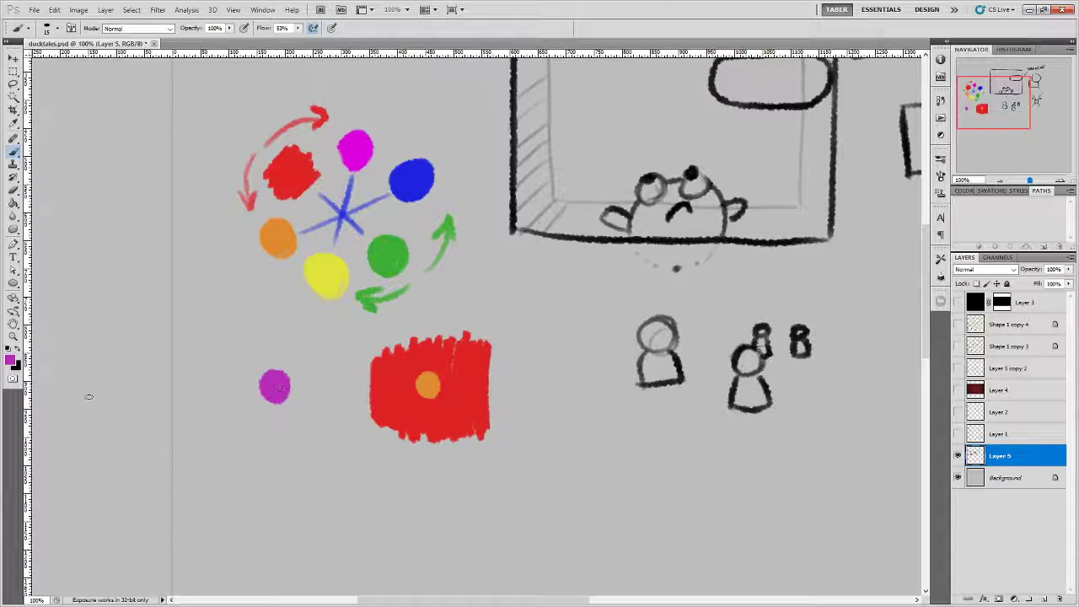
Set the foreground colour to fully saturated magenta #fc00ff and paint a small swatch diagonally above the mid purple one, toward the red block.
click(14, 122)
click(10, 359)
click(661, 326)
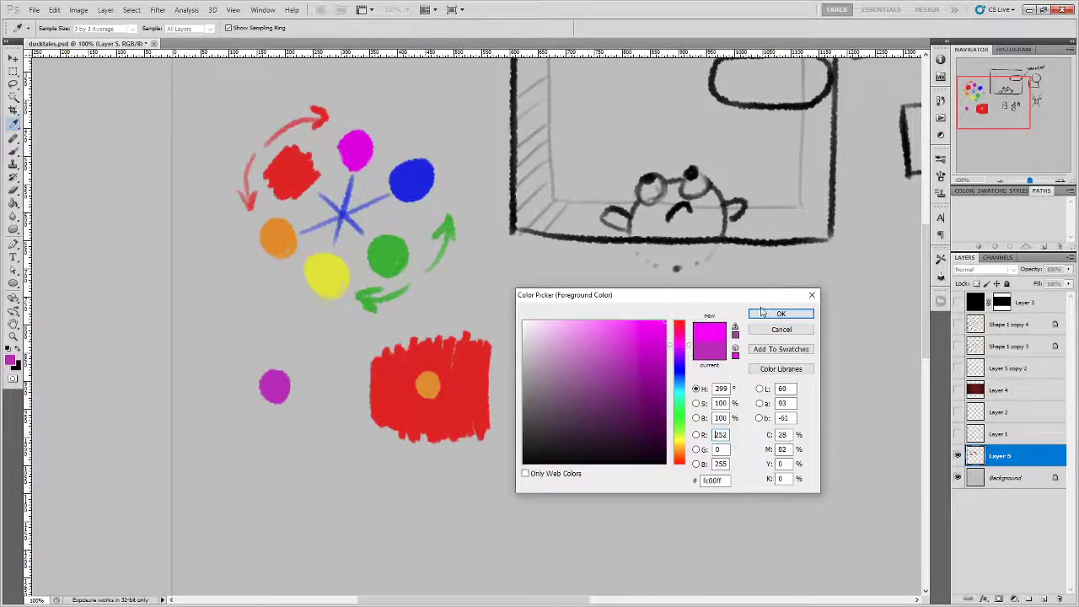
click(778, 314)
click(311, 347)
drag(311, 347, 313, 348)
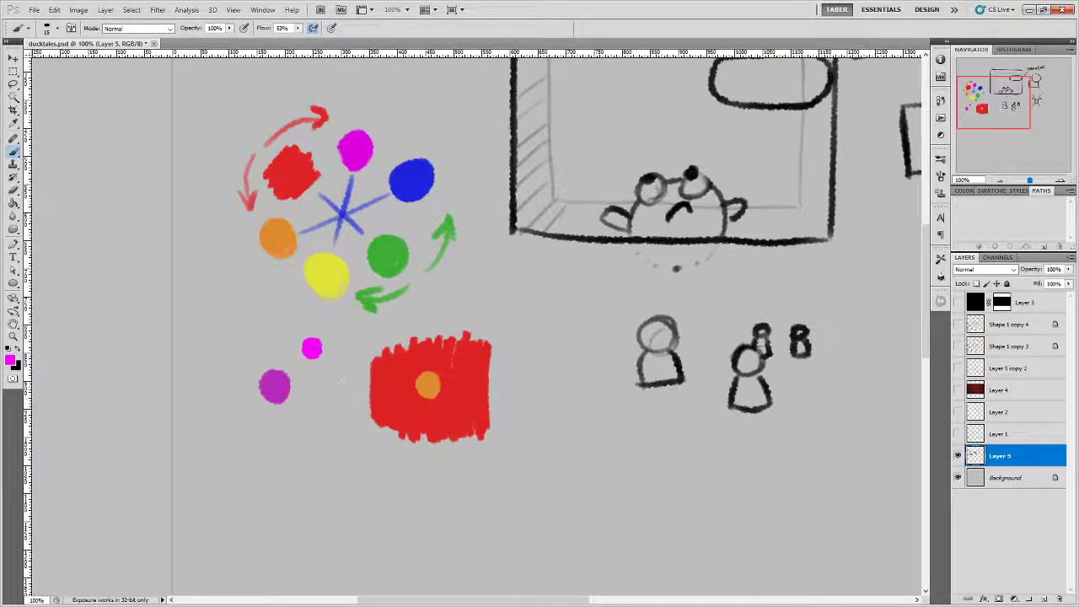
Sample the mid purple swatch, desaturate the colour to #6c426c, and paint a small swatch diagonally below it, away from the red block.
key(i)
click(278, 384)
click(10, 361)
drag(627, 358, 577, 402)
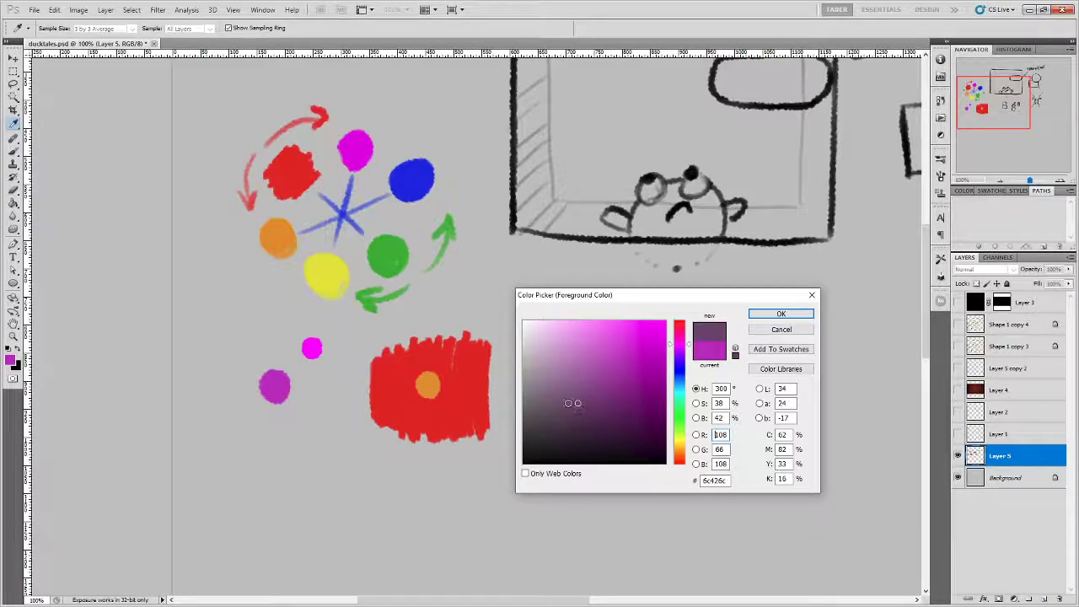
click(767, 317)
drag(232, 433, 228, 424)
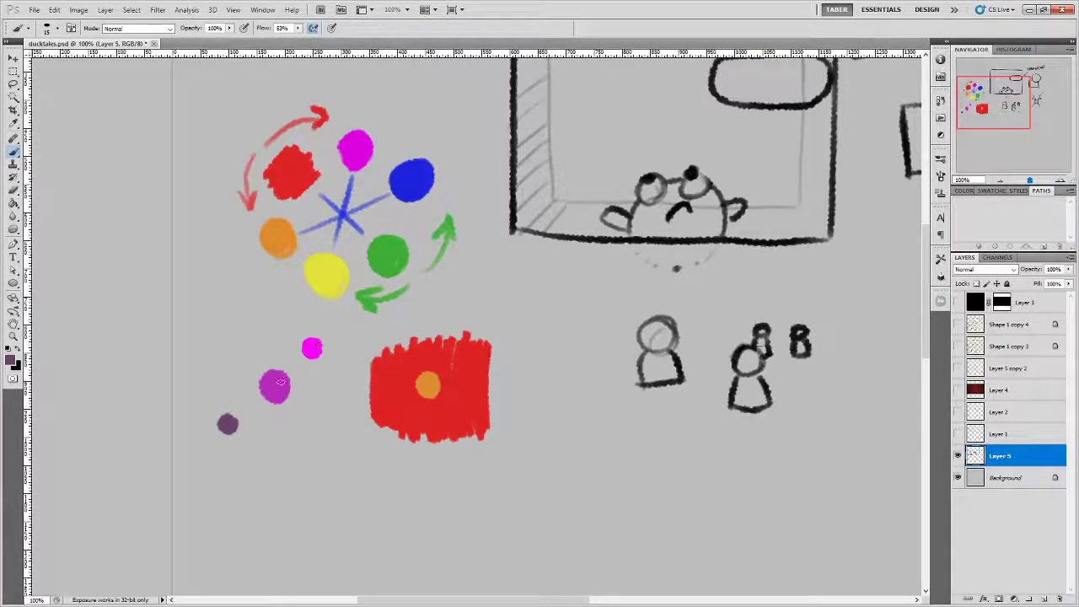
Sample the mid purple again, darken it to a deep saturated purple, and paint a swatch diagonally below it, toward the red block.
alt+click(278, 386)
click(11, 360)
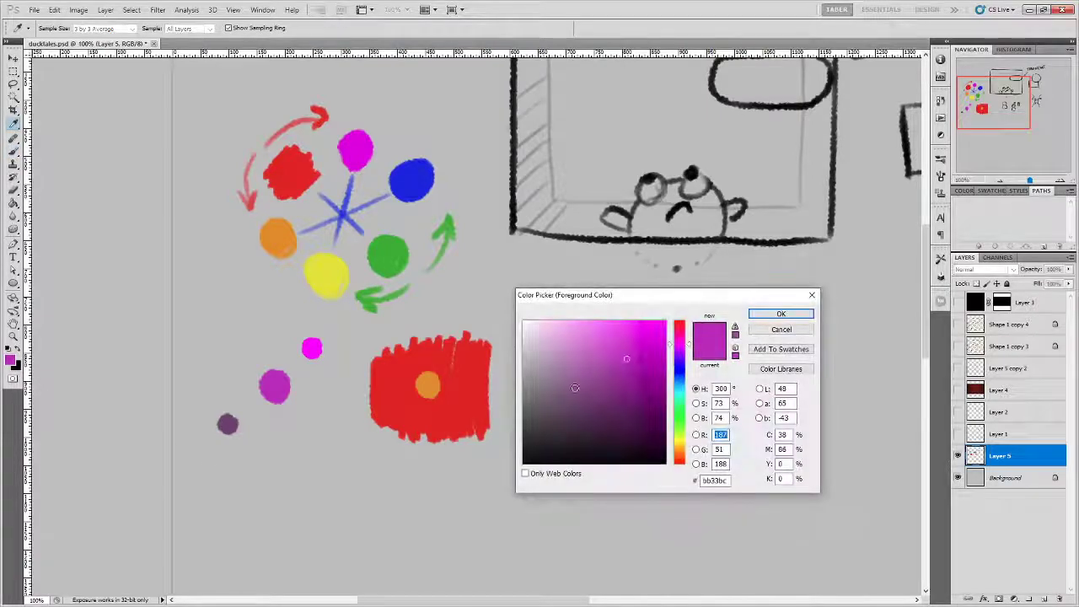
mouse_move(625, 364)
mouse_down()
mouse_move(658, 428)
mouse_move(607, 371)
mouse_move(529, 325)
mouse_move(623, 347)
mouse_move(660, 445)
mouse_move(624, 379)
mouse_move(557, 327)
mouse_move(631, 371)
mouse_move(651, 415)
mouse_move(658, 407)
mouse_up()
click(781, 314)
key(b)
mouse_move(317, 425)
mouse_down()
mouse_move(309, 424)
mouse_move(318, 435)
mouse_up()
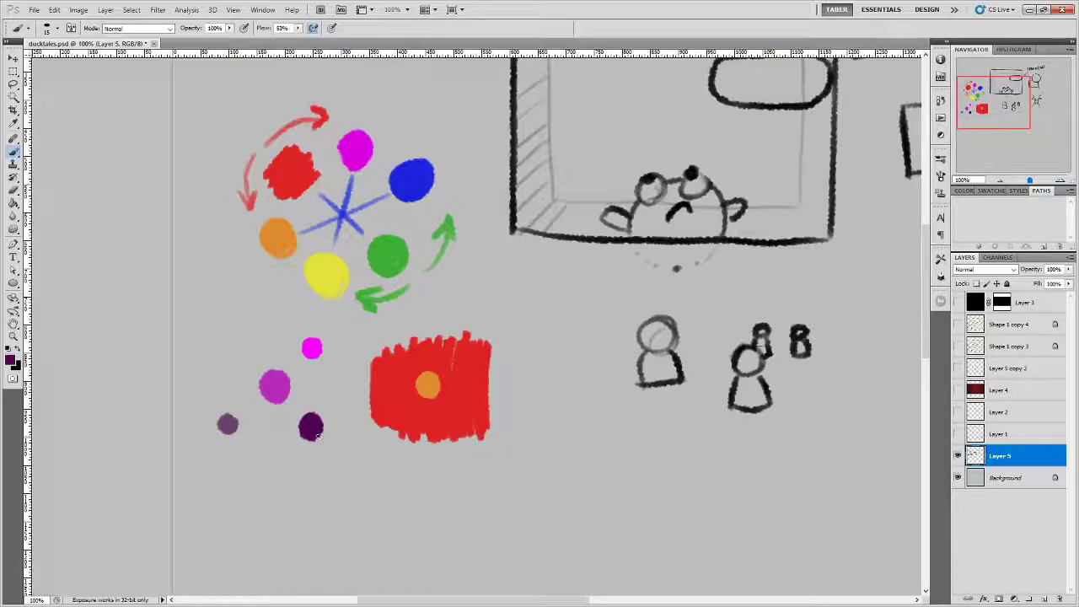
Sample the mid purple, lighten it to the pink #eb7cec, and paint a small swatch diagonally above it, opposite the bright magenta one.
alt+click(274, 384)
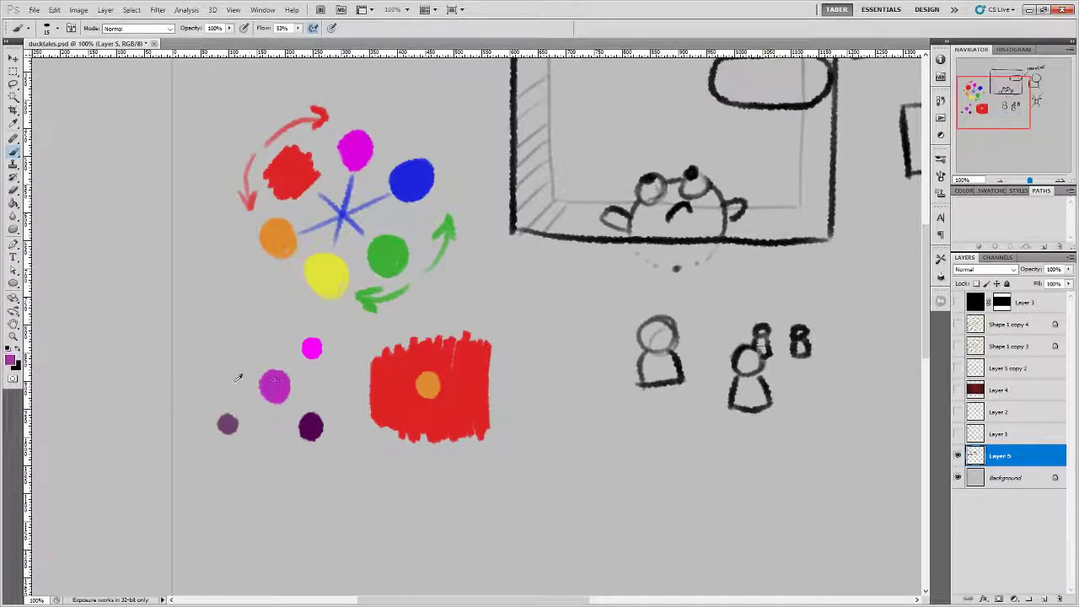
click(11, 360)
mouse_move(629, 357)
mouse_down()
mouse_move(607, 332)
mouse_move(587, 330)
mouse_up()
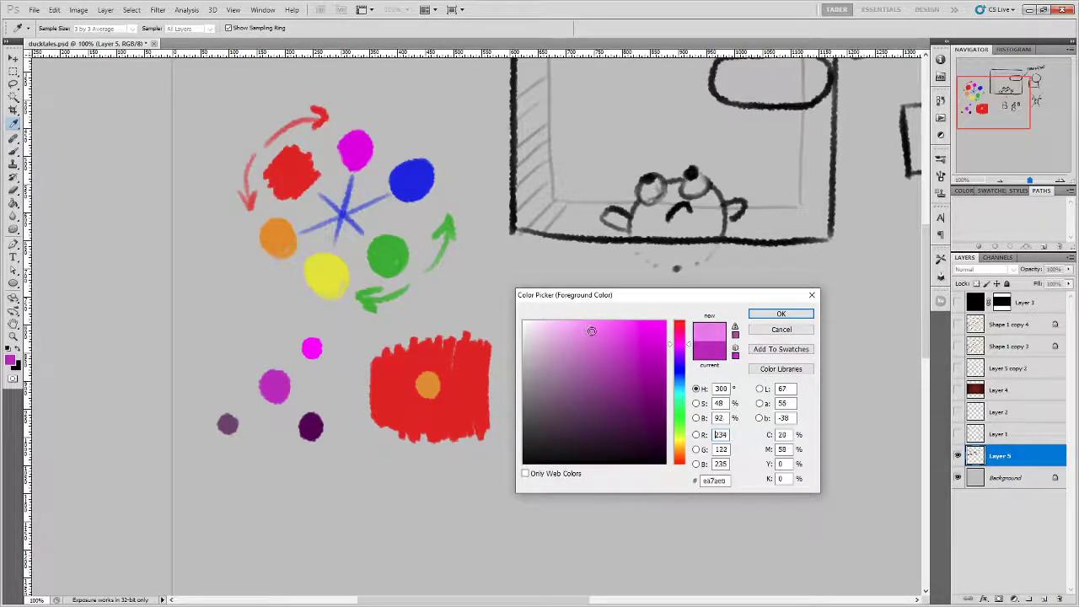
click(780, 313)
drag(242, 343, 236, 342)
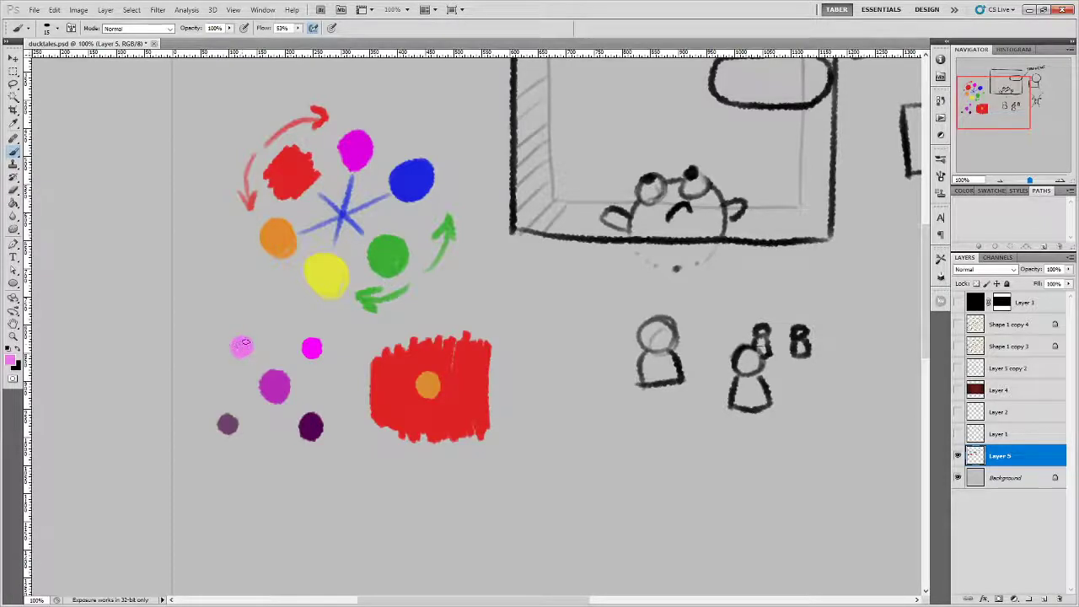
Lighten the foreground colour to a very pale pink and paint a small swatch just beyond the light pink one.
click(12, 361)
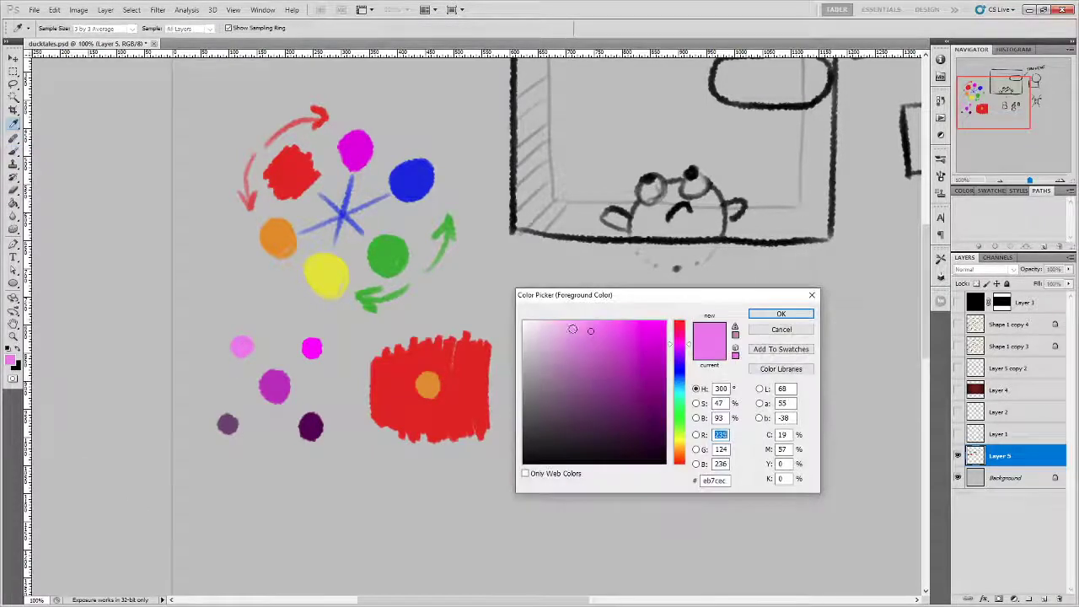
drag(572, 329, 533, 322)
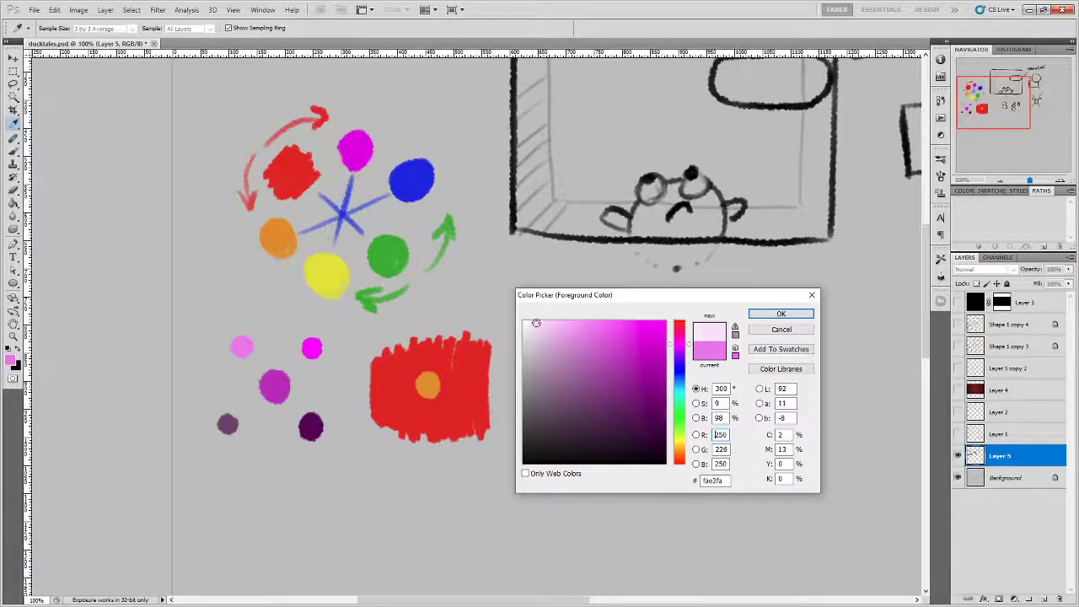
click(761, 317)
drag(214, 336, 213, 331)
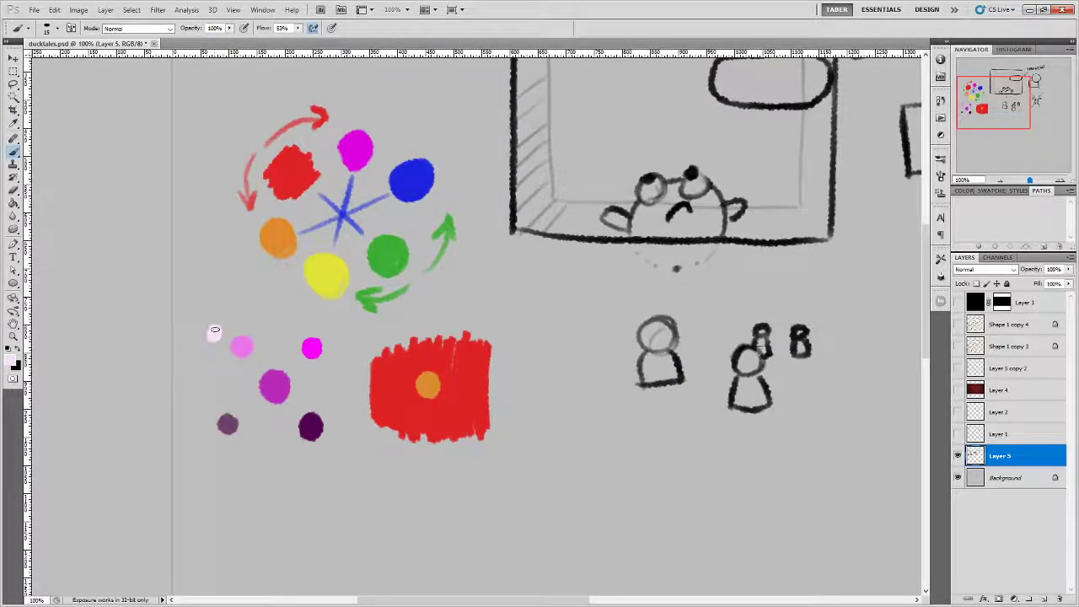
Sample the deep purple swatch, darken the colour to #280329, and paint a small swatch just below it.
alt+click(315, 425)
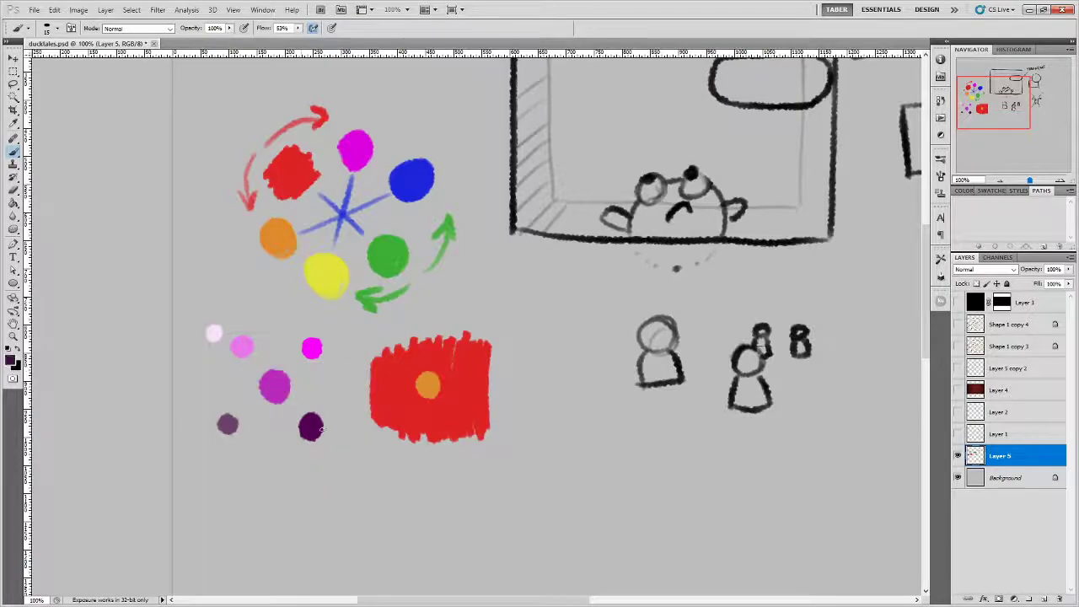
click(11, 361)
click(657, 440)
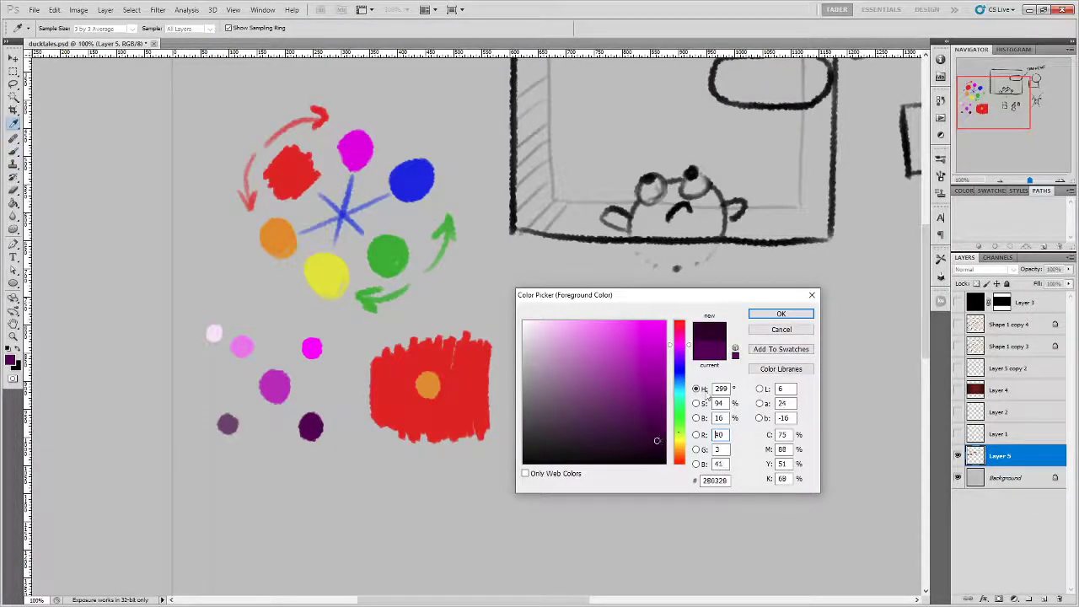
click(781, 314)
drag(320, 457, 320, 456)
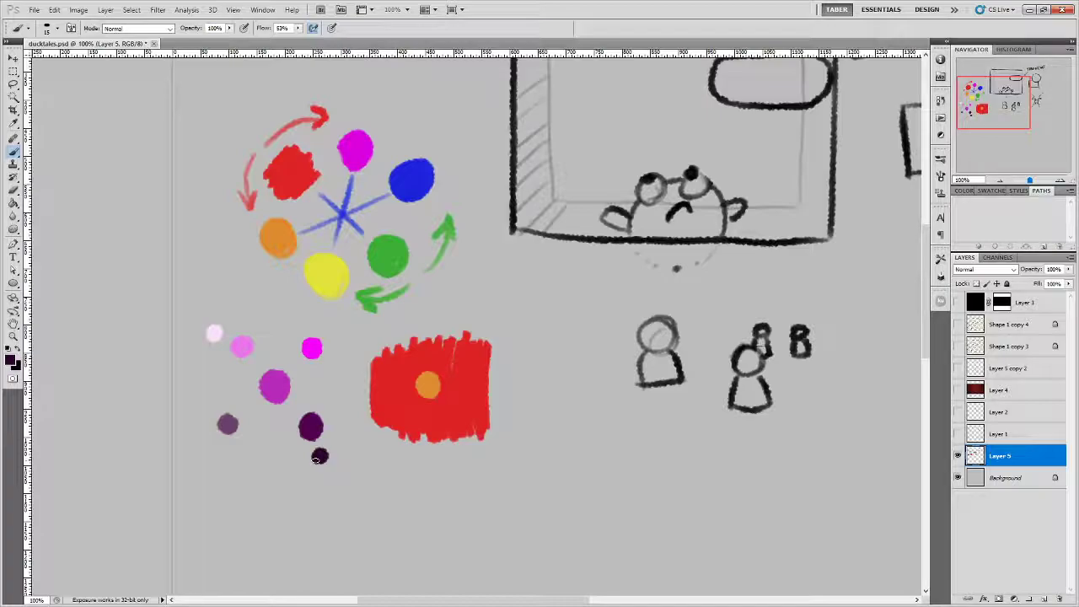
Compare the colour picker's red, green, blue, saturation, brightness and hue views for the dark purple foreground colour.
click(13, 360)
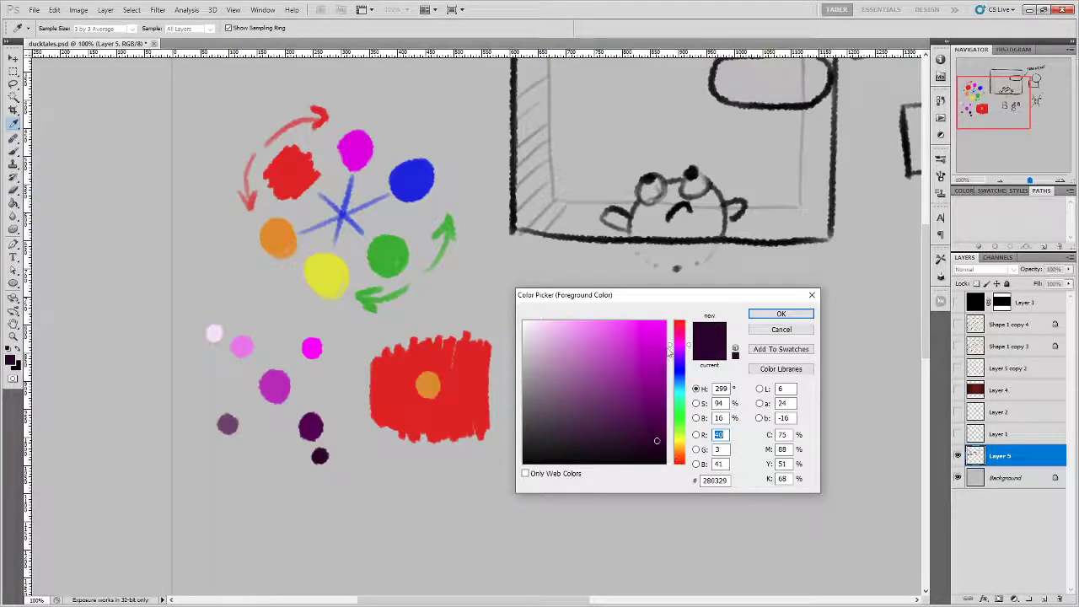
click(695, 434)
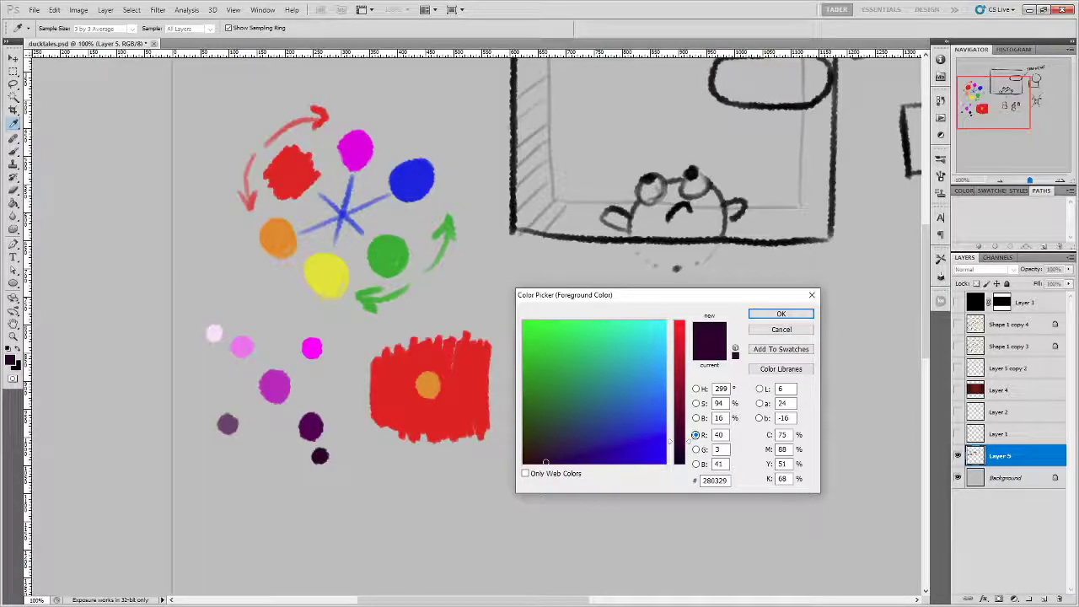
click(696, 449)
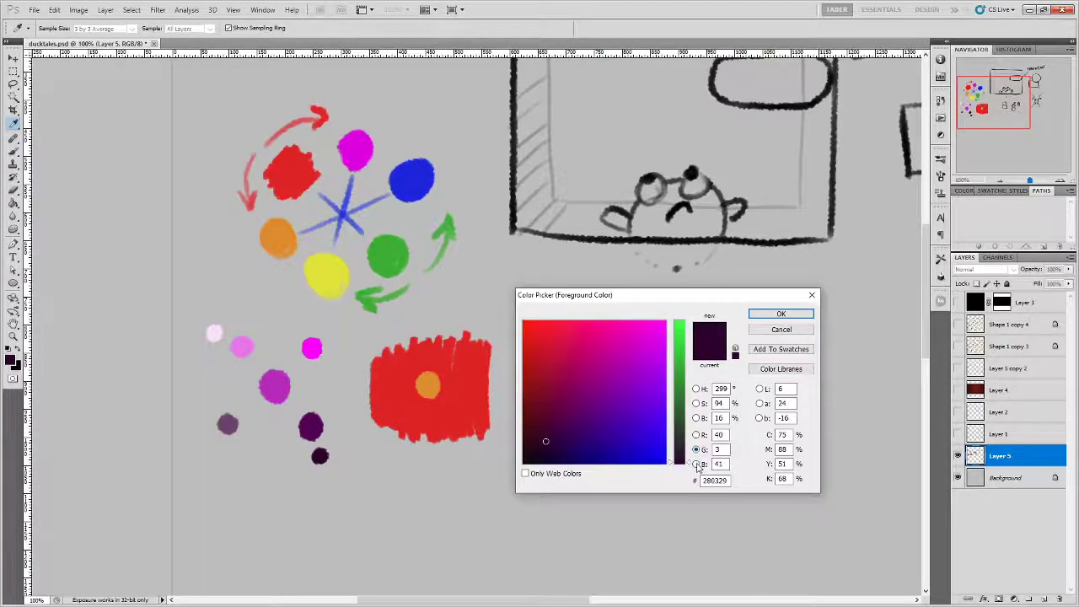
click(696, 463)
click(695, 435)
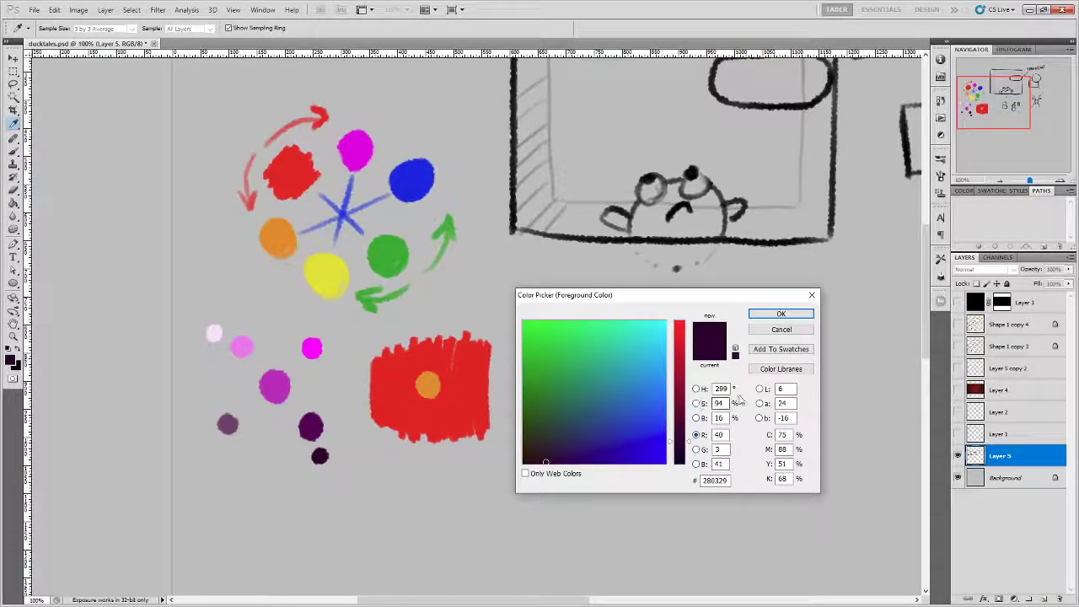
click(695, 404)
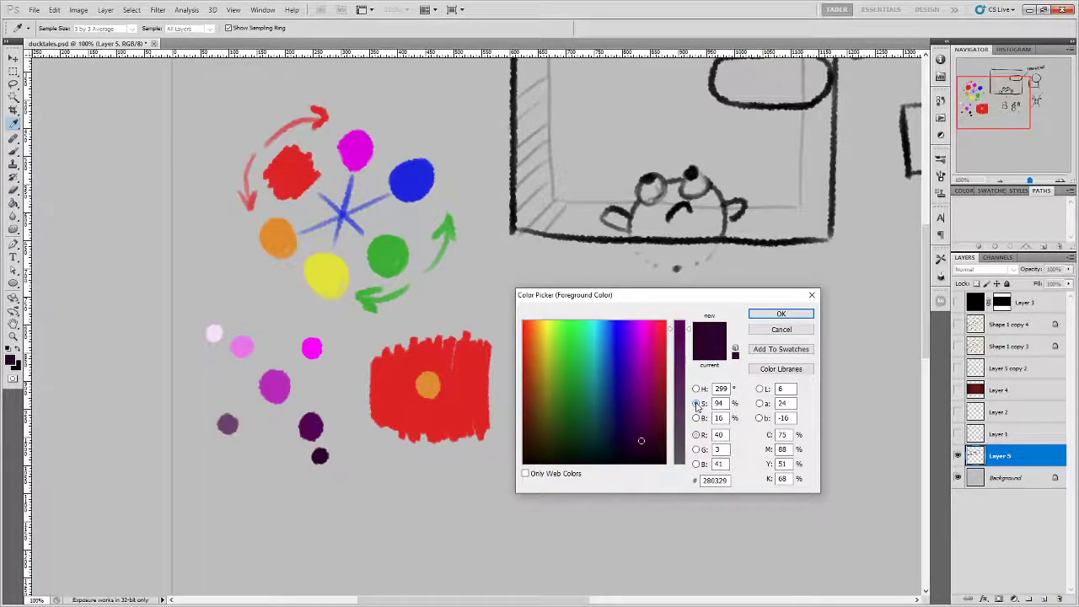
click(696, 419)
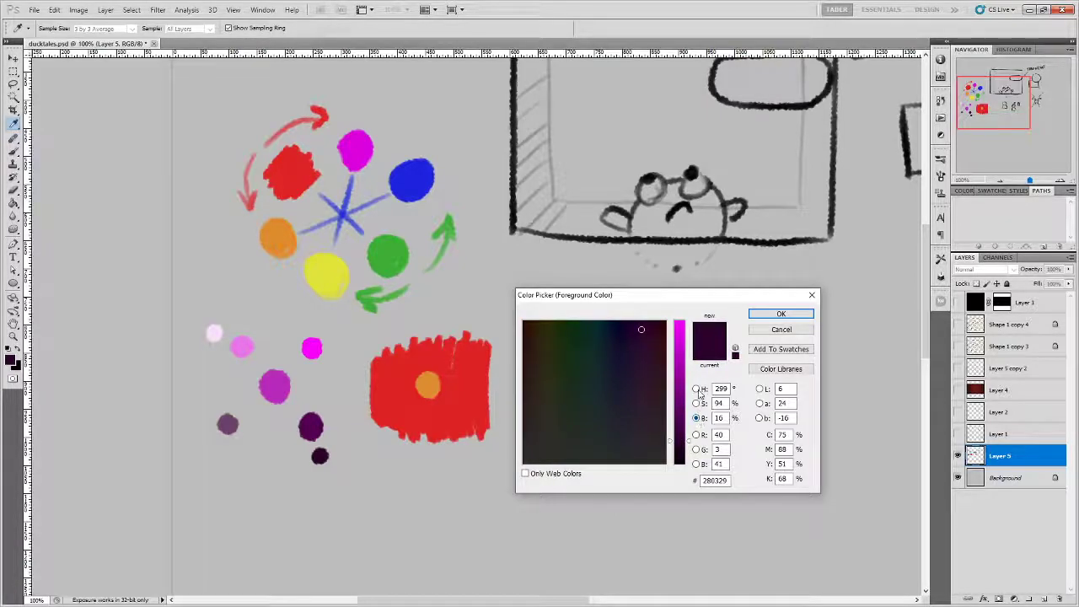
click(695, 388)
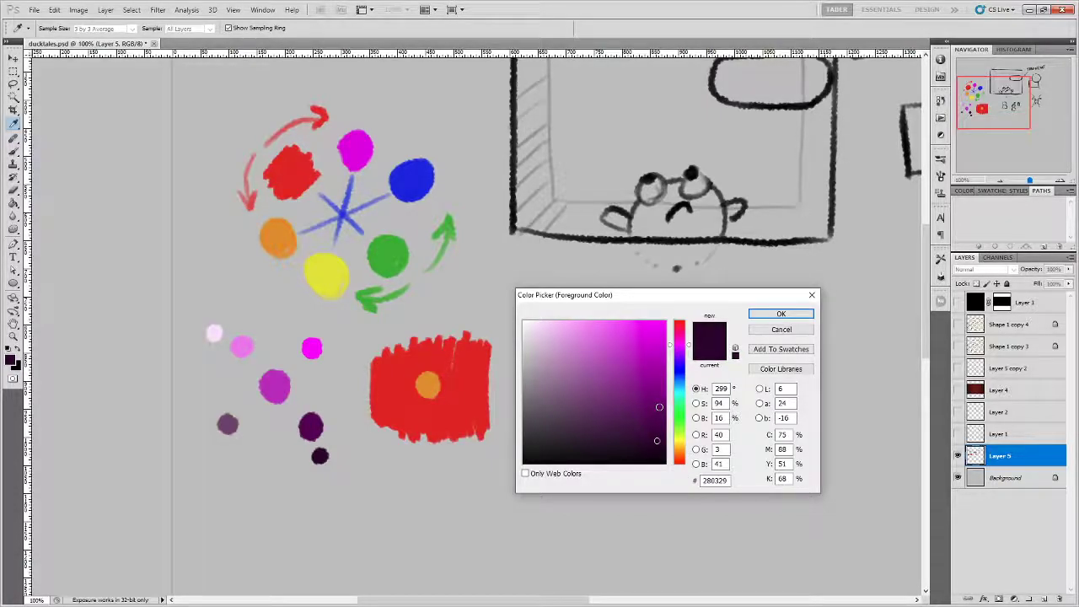
click(780, 314)
Circle the bright magenta swatch with a dark purple brush stroke, and undo the circle.
key(b)
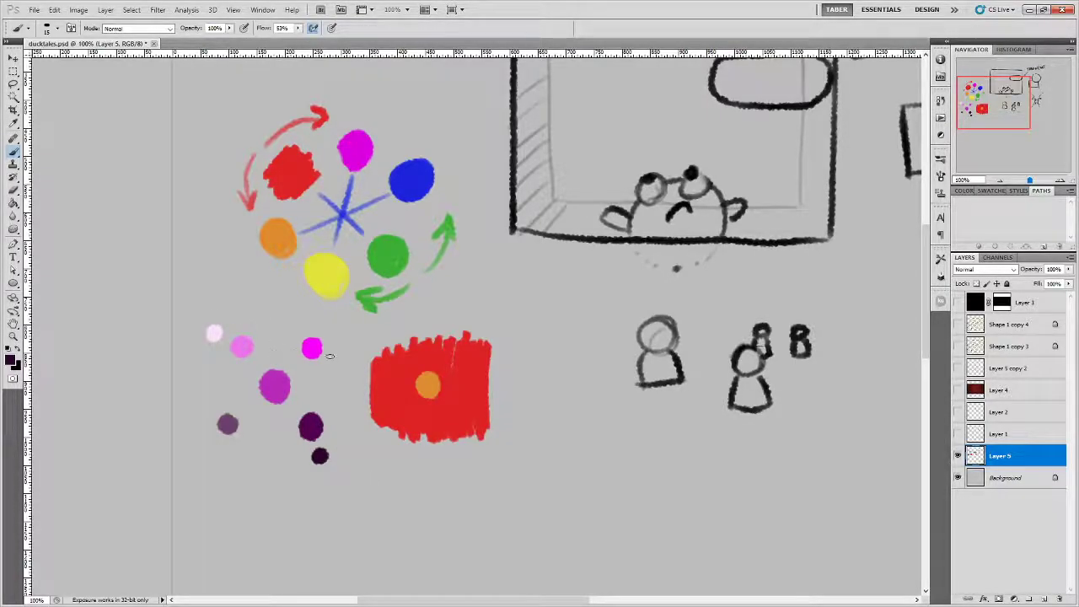
mouse_move(328, 331)
mouse_down()
mouse_move(340, 341)
mouse_move(320, 314)
mouse_move(293, 322)
mouse_up()
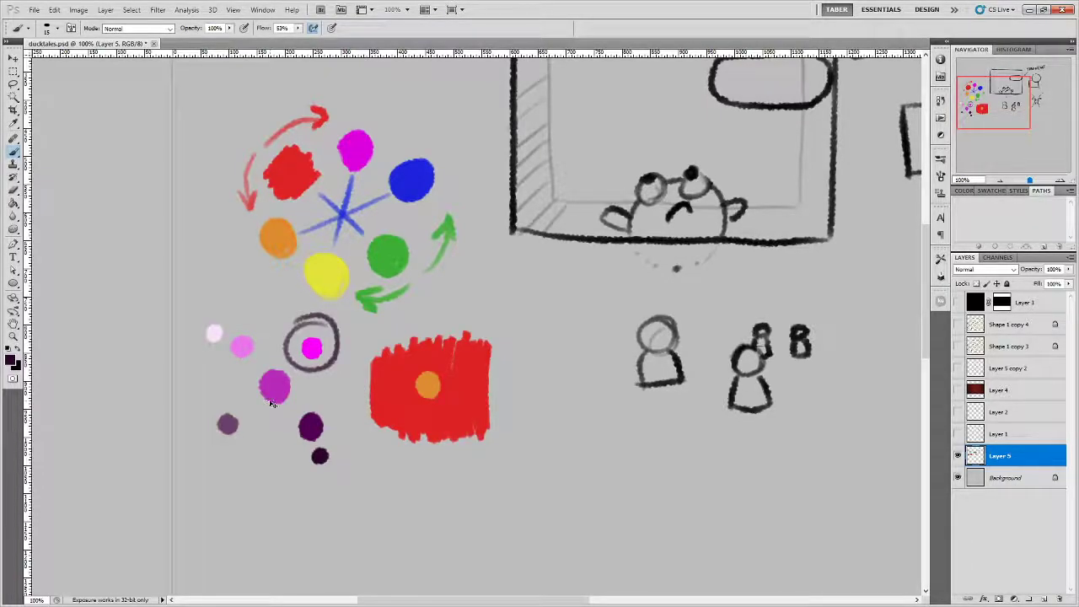
key(ctrl+z)
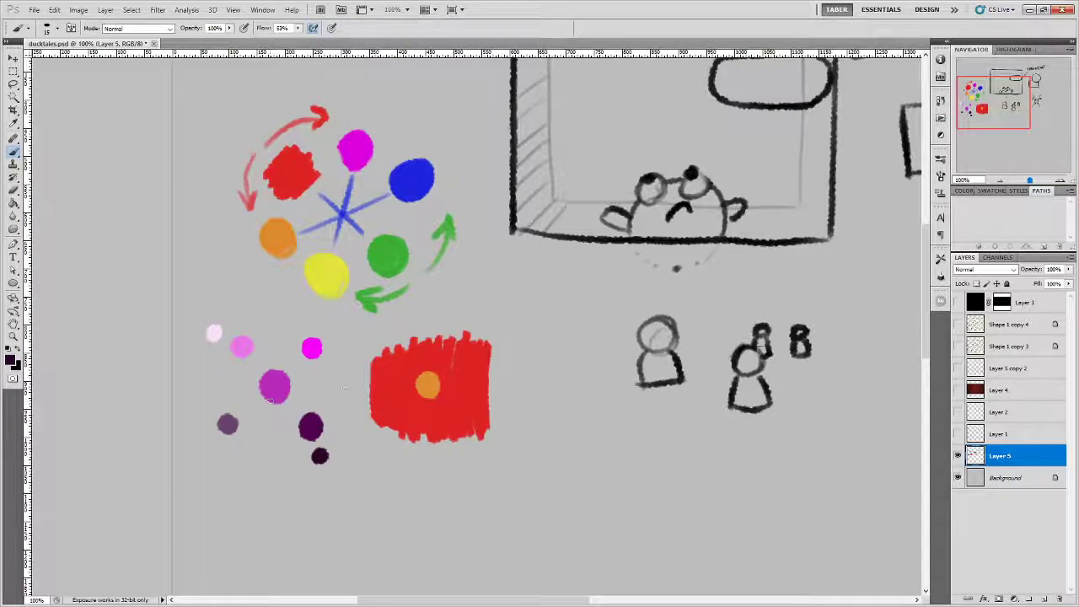
Sample the mid purple #bb33bc and paint a small rectangular block of it below the red block.
alt+click(276, 381)
click(10, 359)
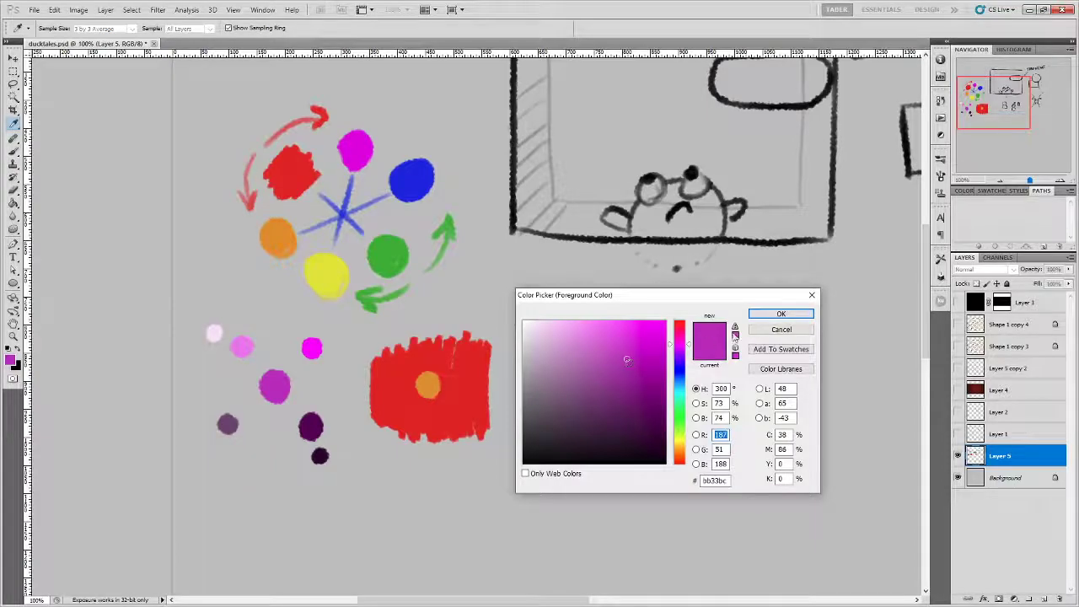
click(781, 313)
mouse_move(392, 522)
mouse_down()
mouse_move(405, 488)
mouse_move(408, 538)
mouse_move(416, 498)
mouse_move(434, 527)
mouse_up()
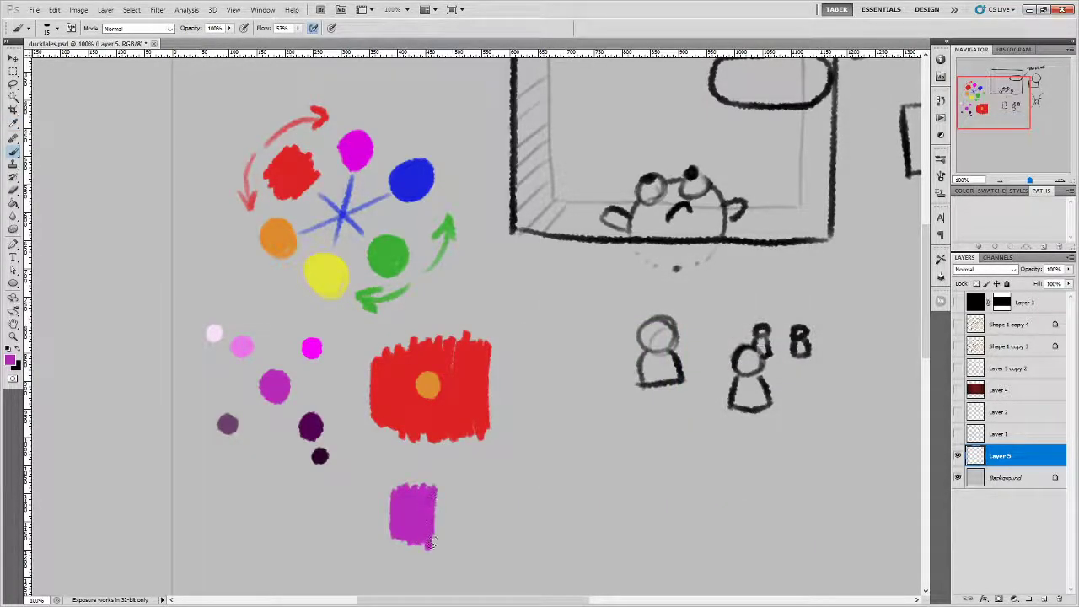
Sample the yellow swatch, mute it to #bbba33, and paint a block directly beside the purple block.
alt+click(312, 283)
click(11, 361)
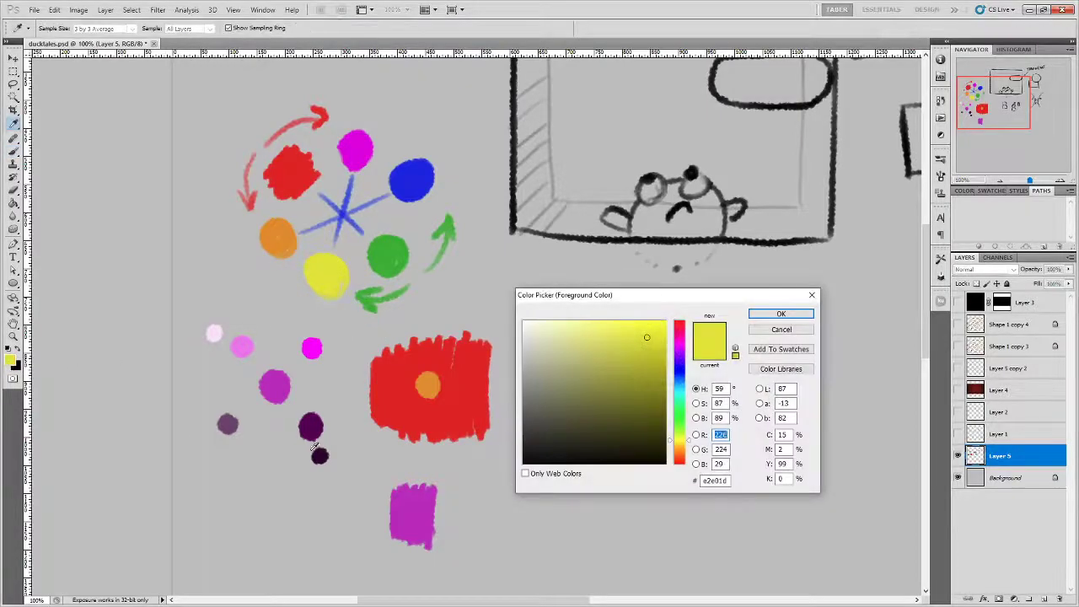
drag(649, 337, 626, 358)
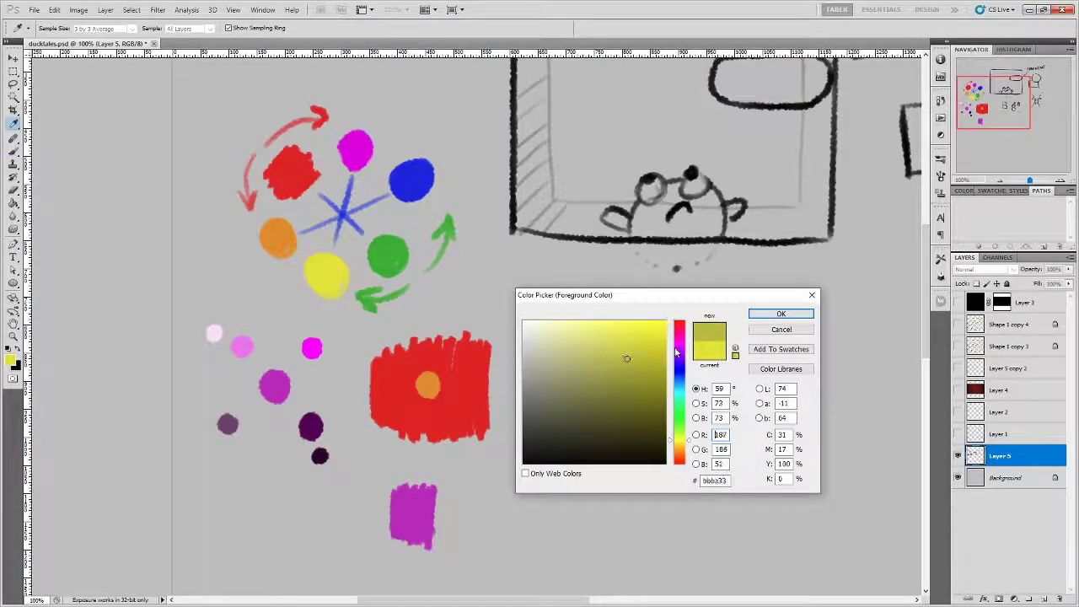
click(779, 313)
mouse_move(430, 493)
mouse_down()
mouse_move(436, 539)
mouse_move(449, 544)
mouse_move(474, 526)
mouse_move(477, 499)
mouse_move(449, 489)
mouse_up()
Sample the bright magenta swatch and paint a block of it just below the purple block.
scroll(553, 475, down, 3)
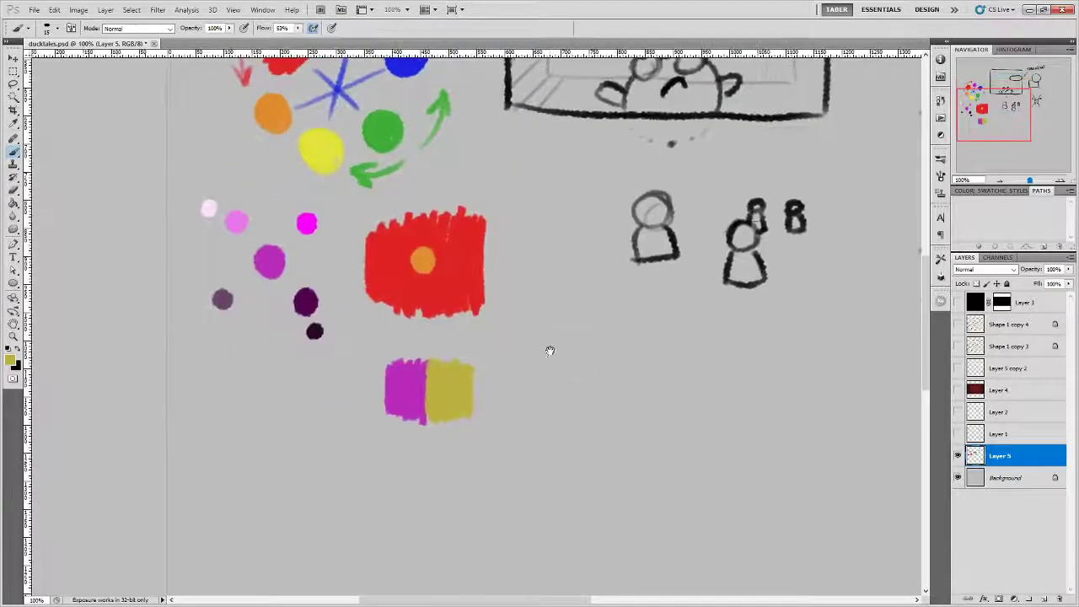
key(ctrl+plus)
mouse_move(540, 385)
mouse_down()
mouse_move(618, 279)
mouse_move(573, 405)
mouse_move(593, 216)
mouse_up()
alt+click(193, 113)
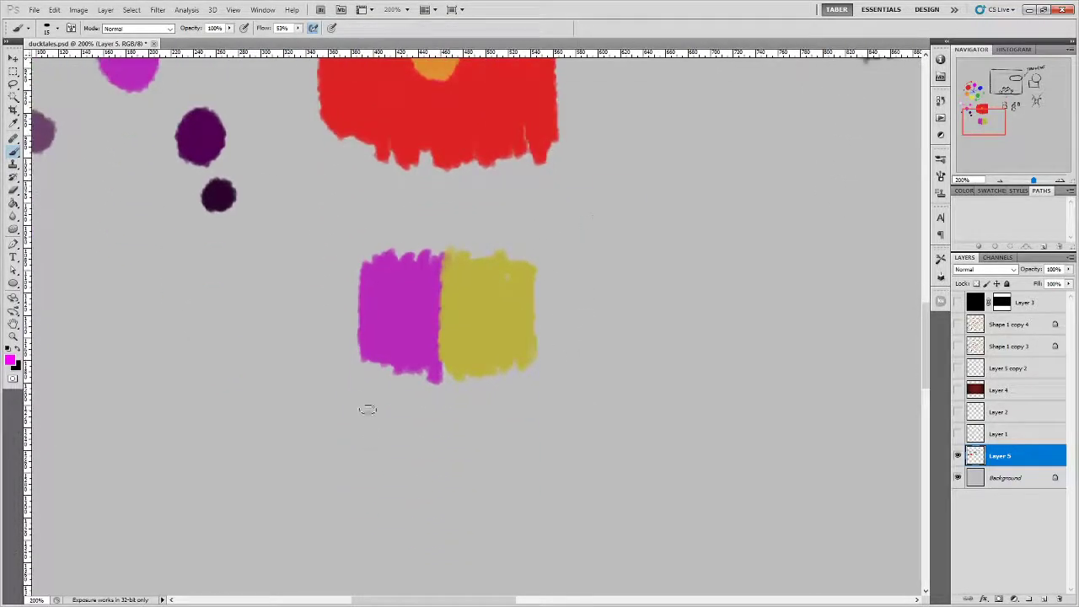
mouse_move(366, 410)
mouse_down()
mouse_move(403, 480)
mouse_move(426, 438)
mouse_move(438, 498)
mouse_up()
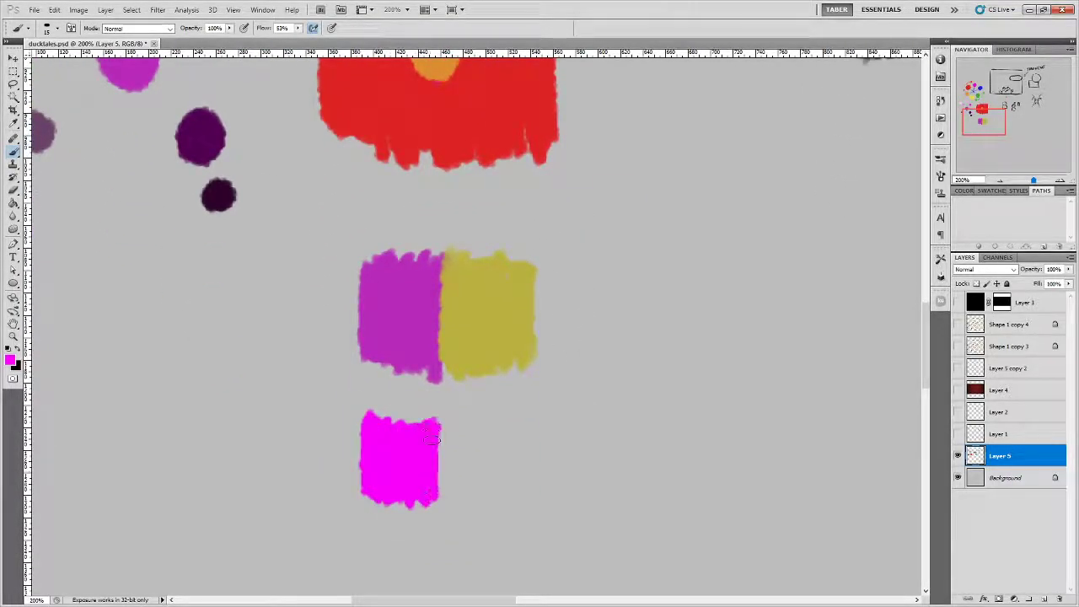
Shift the foreground hue to a bright golden yellow and paint a block directly beside the magenta block.
click(9, 361)
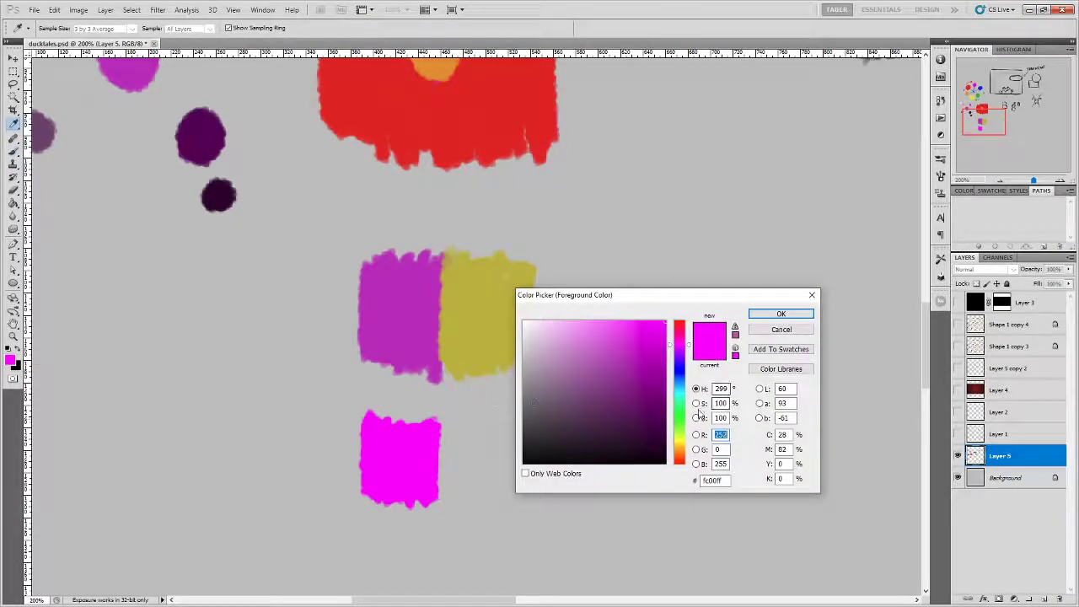
click(681, 440)
click(682, 445)
click(779, 314)
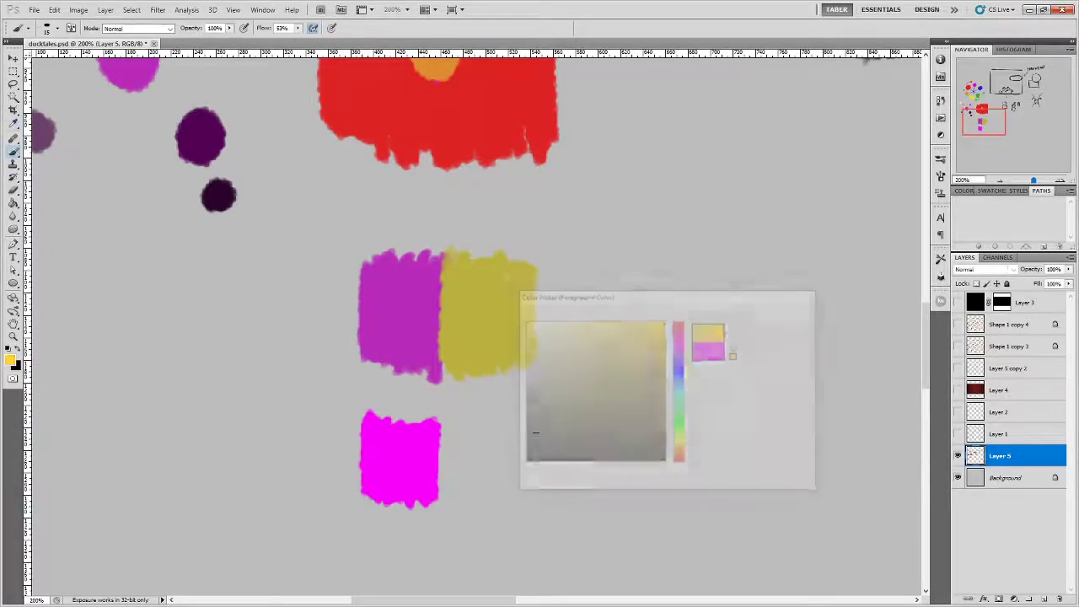
mouse_move(444, 426)
mouse_down()
mouse_move(442, 477)
mouse_move(457, 502)
mouse_move(485, 430)
mouse_move(504, 487)
mouse_move(523, 443)
mouse_up()
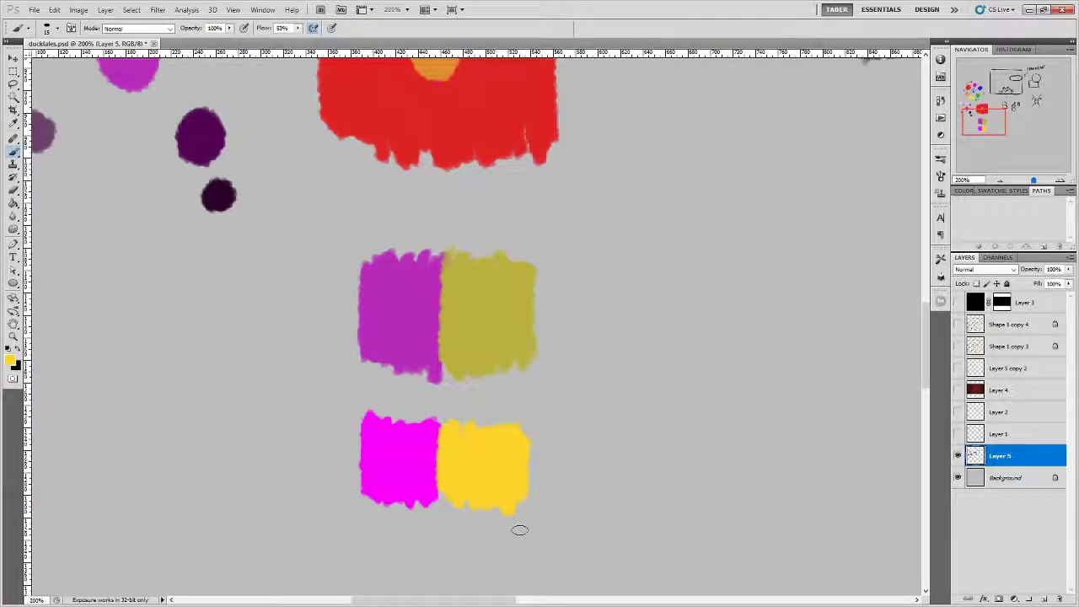
Circle the olive block beside the purple one with a yellow brush stroke, and undo the circle.
key(ctrl+minus)
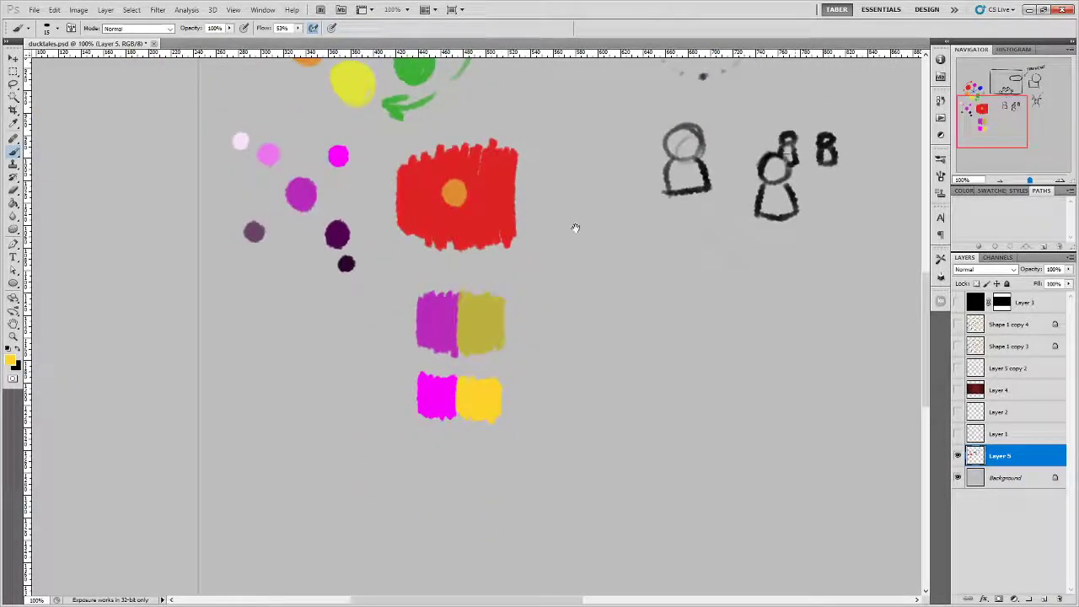
drag(576, 226, 583, 380)
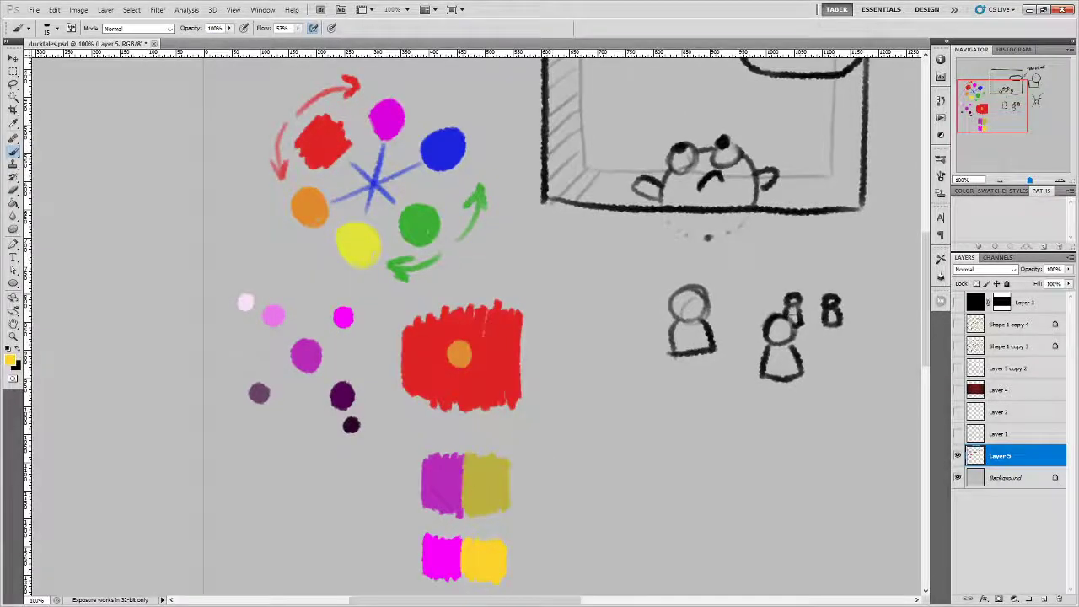
mouse_move(542, 412)
mouse_down()
mouse_move(544, 354)
mouse_move(532, 382)
mouse_move(466, 434)
mouse_move(505, 465)
mouse_move(540, 363)
mouse_up()
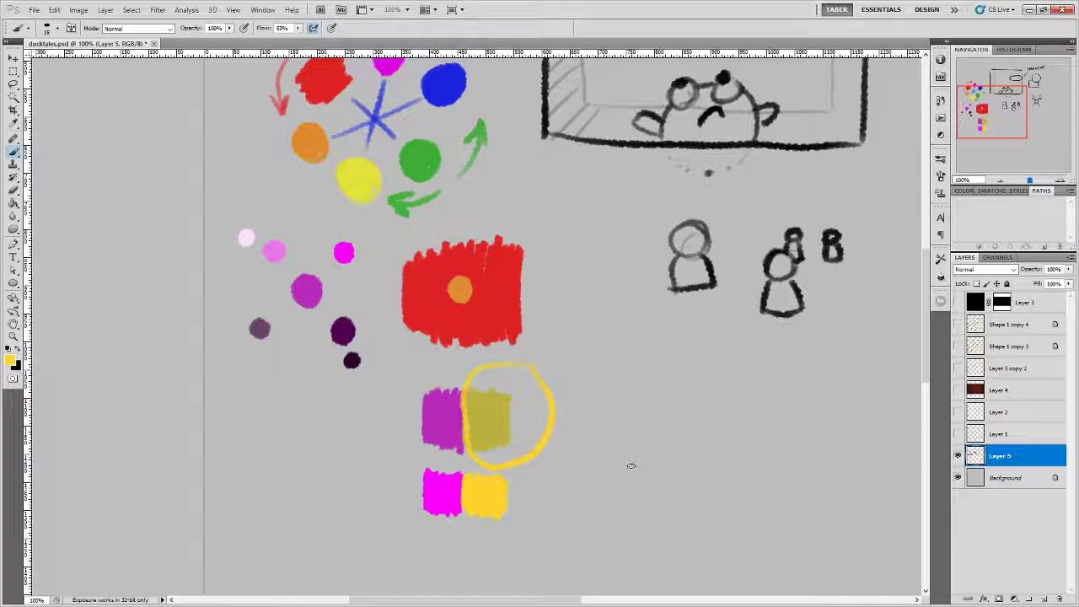
key(ctrl+z)
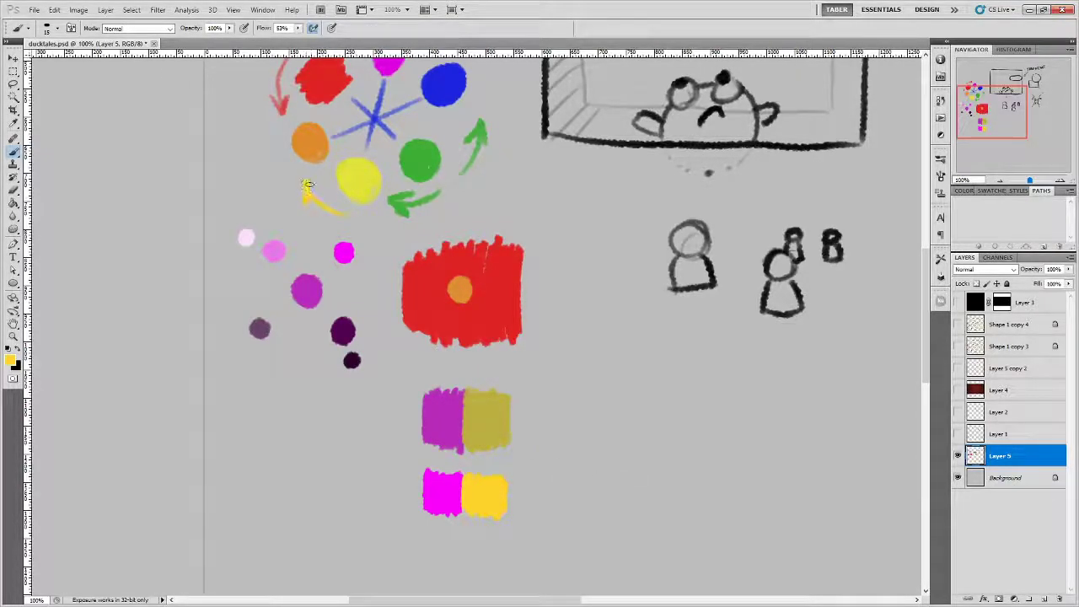
Draw yellow arrow strokes around the yellow swatch of the colour wheel, and undo them.
mouse_move(308, 186)
mouse_down()
mouse_move(373, 226)
mouse_move(408, 222)
mouse_up()
key(ctrl+alt+z)
key(ctrl+alt+z)
Set the foreground colour to the muted orange #da972c and paint over the olive block beside the purple one.
click(12, 360)
drag(683, 449, 684, 453)
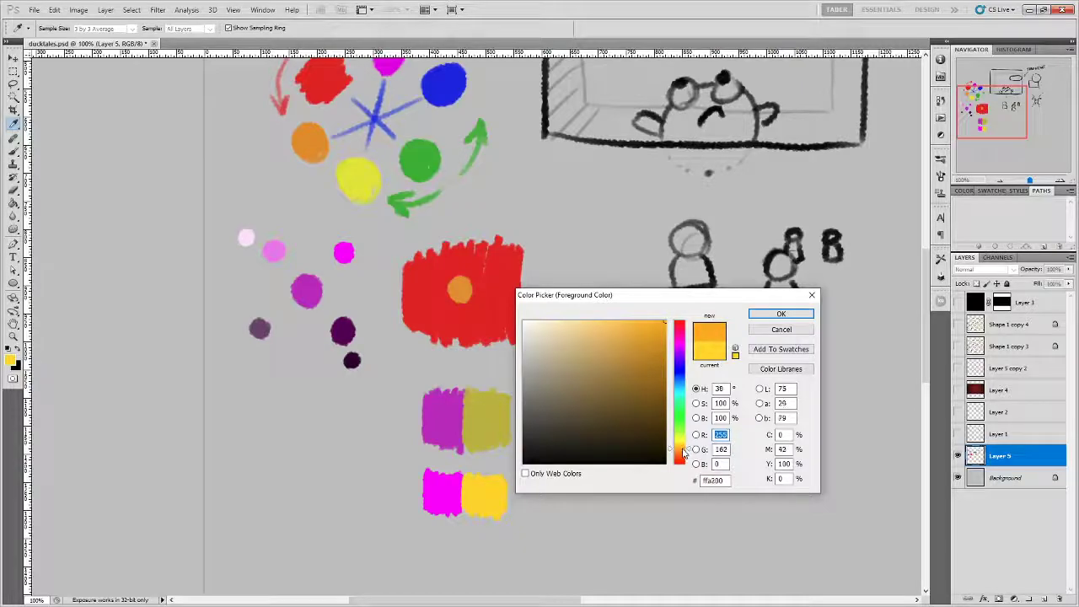
click(487, 416)
drag(683, 447, 683, 454)
click(638, 341)
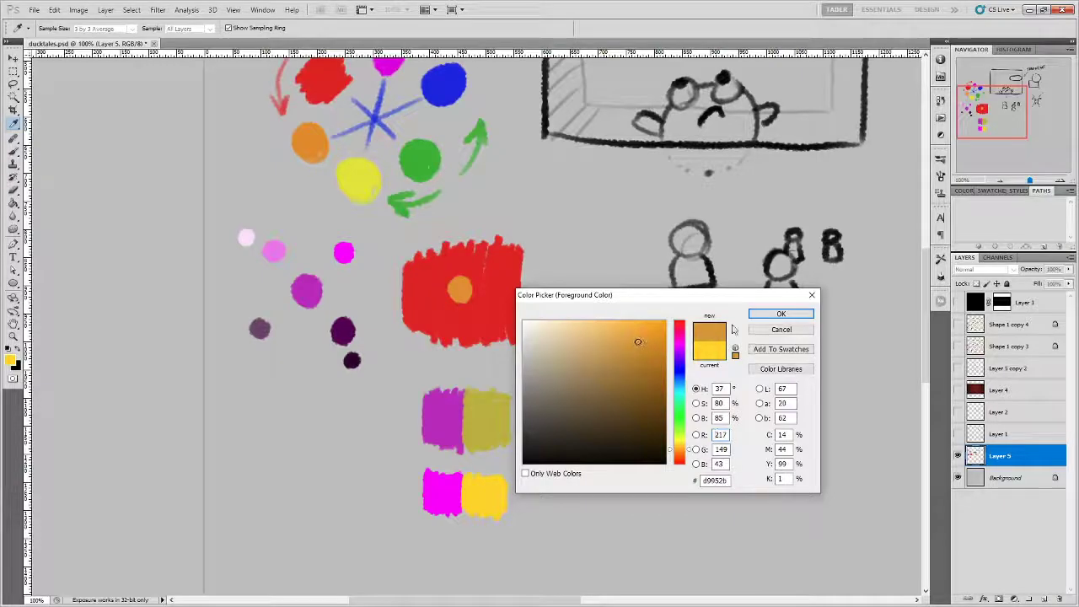
drag(637, 344, 636, 342)
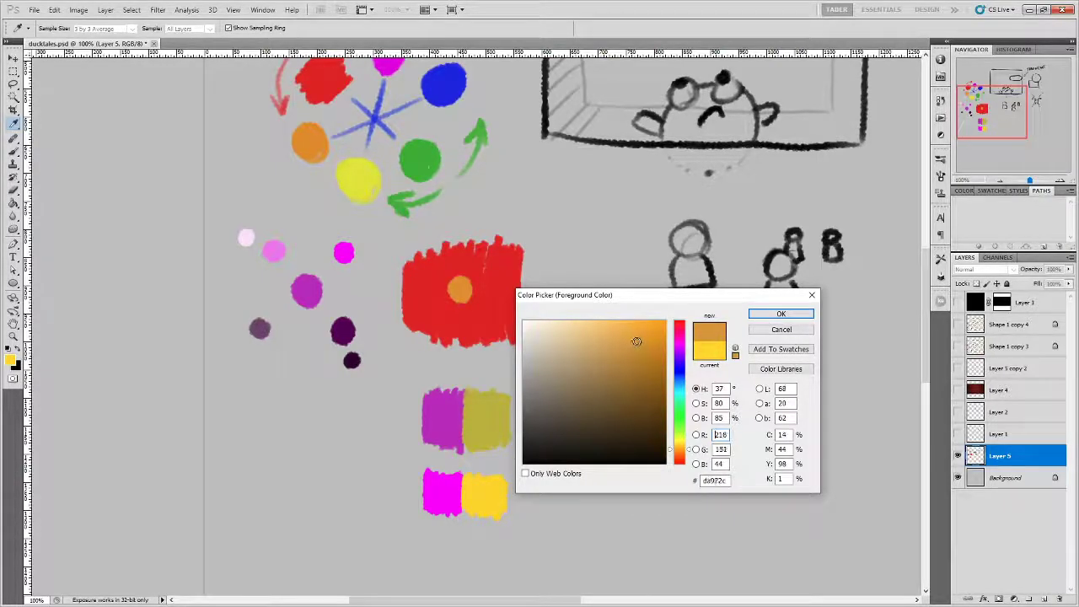
click(763, 313)
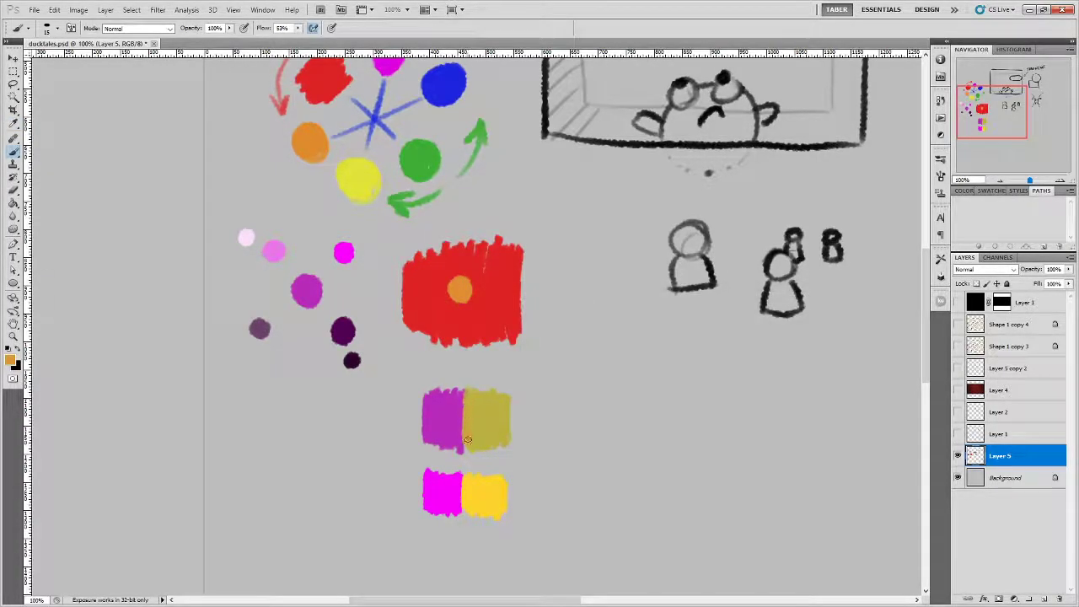
mouse_move(467, 439)
mouse_down()
mouse_move(475, 392)
mouse_move(478, 439)
mouse_move(493, 391)
mouse_move(508, 438)
mouse_up()
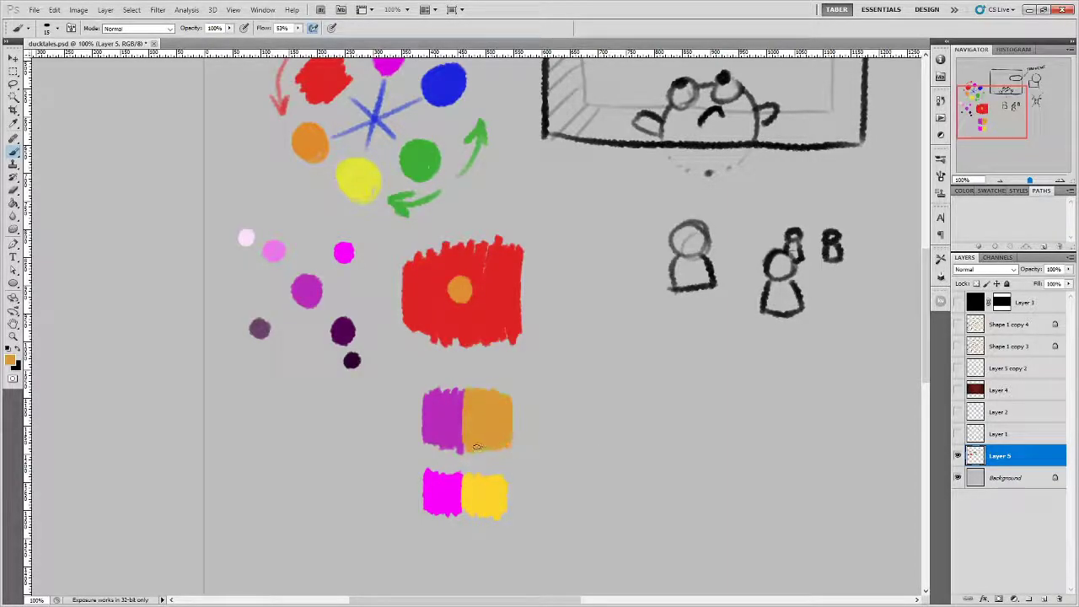
drag(487, 395, 499, 393)
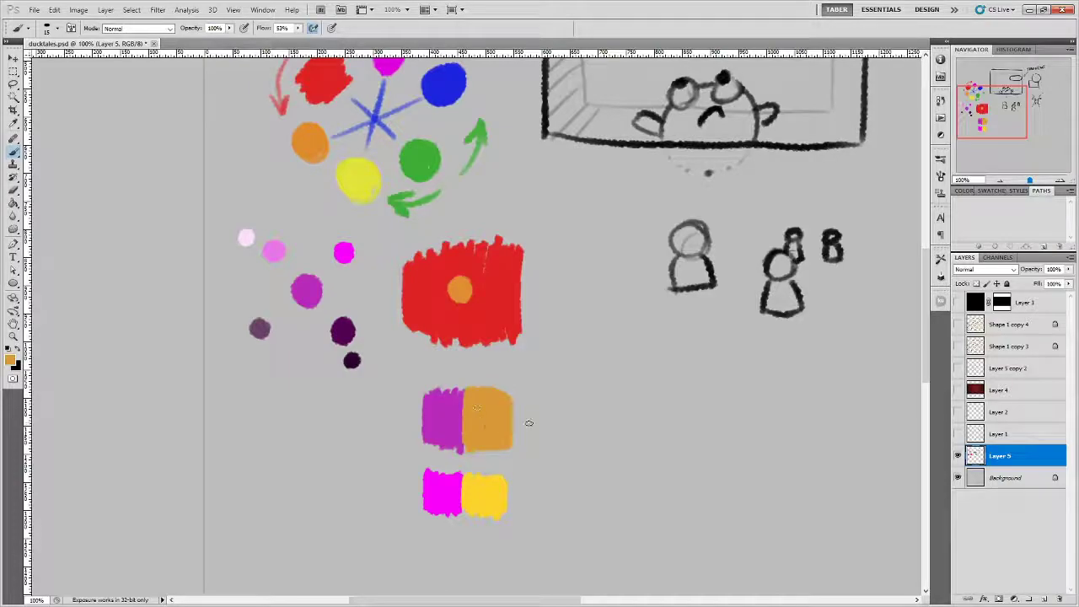
Trim the ragged upper and lower edges of the purple and orange blocks into straight edges.
mouse_move(427, 444)
mouse_down()
mouse_move(499, 449)
mouse_move(498, 413)
mouse_move(412, 397)
mouse_move(554, 380)
mouse_up()
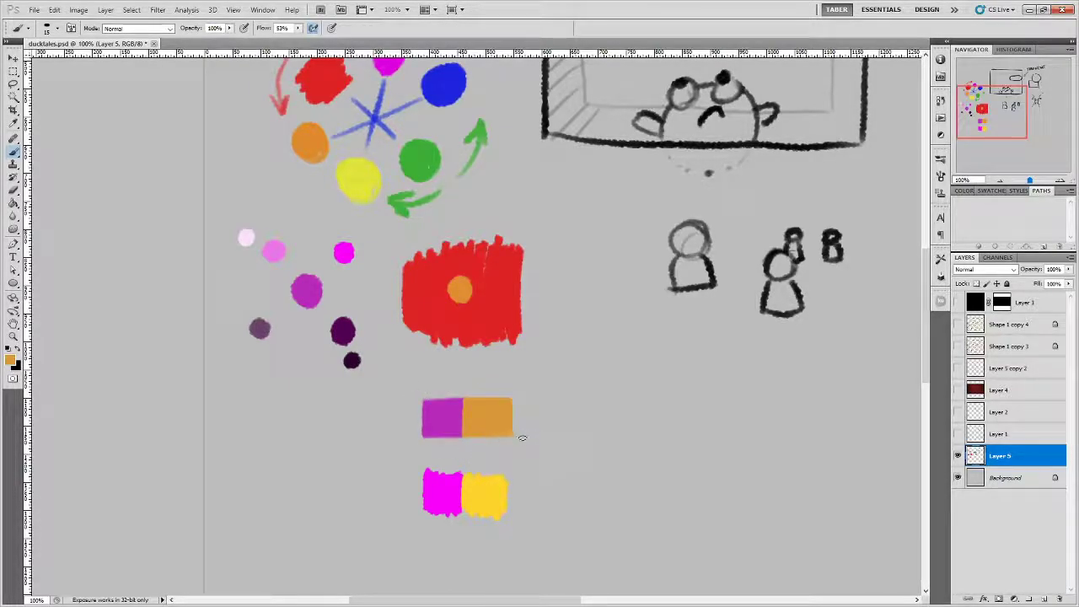
drag(544, 453, 559, 447)
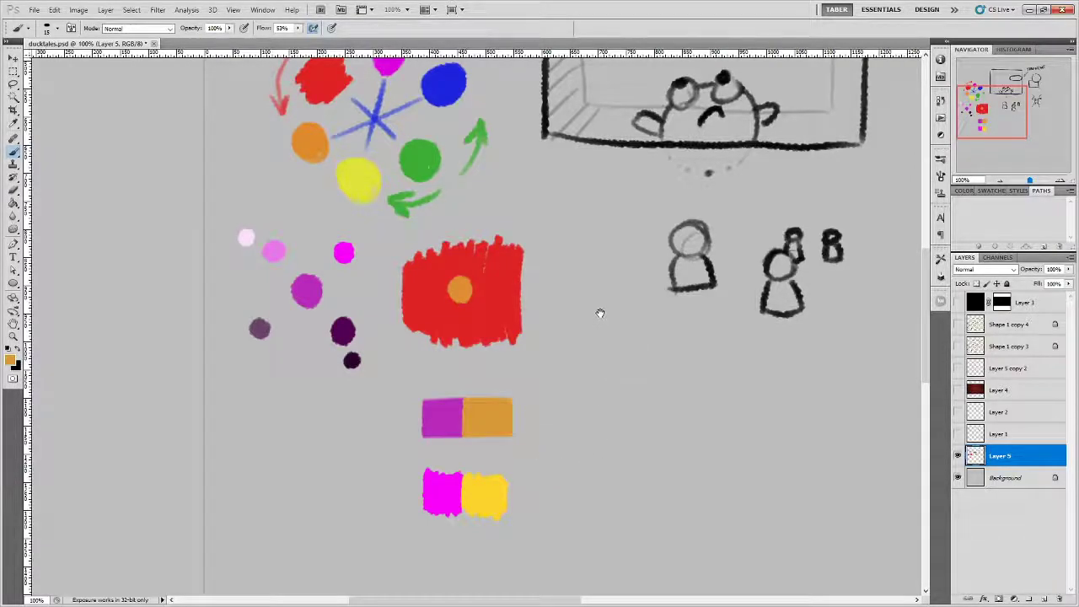
Switch the brush colour to black and draw a closed outline around the orange, red and magenta swatches of the colour wheel.
drag(599, 311, 605, 384)
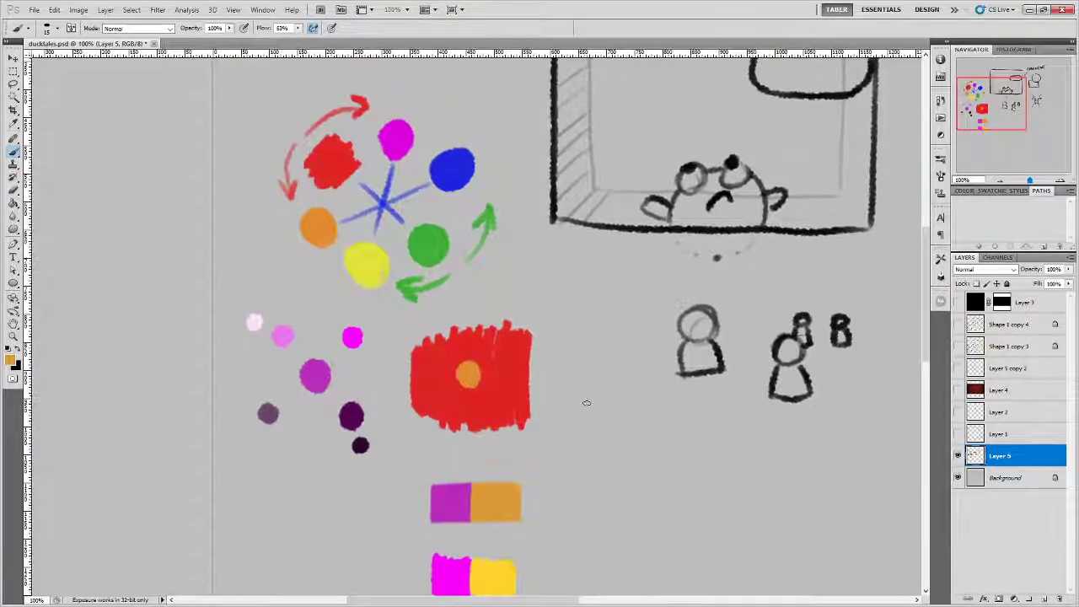
drag(551, 279, 585, 361)
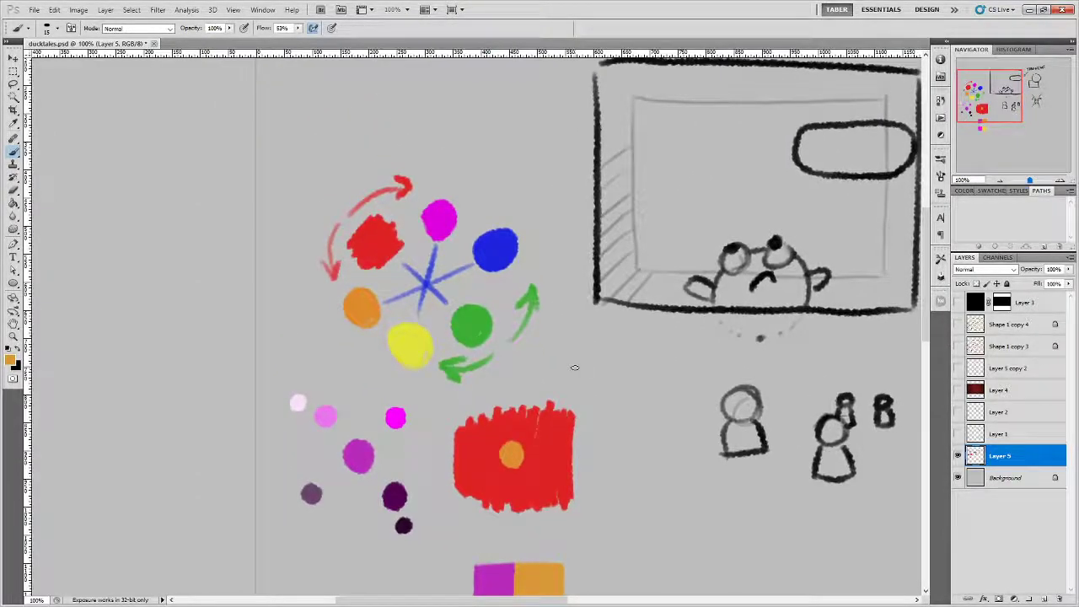
key(x)
mouse_move(328, 208)
mouse_down()
mouse_move(312, 289)
mouse_move(353, 337)
mouse_move(389, 321)
mouse_move(396, 268)
mouse_move(464, 238)
mouse_move(447, 173)
mouse_move(325, 211)
mouse_up()
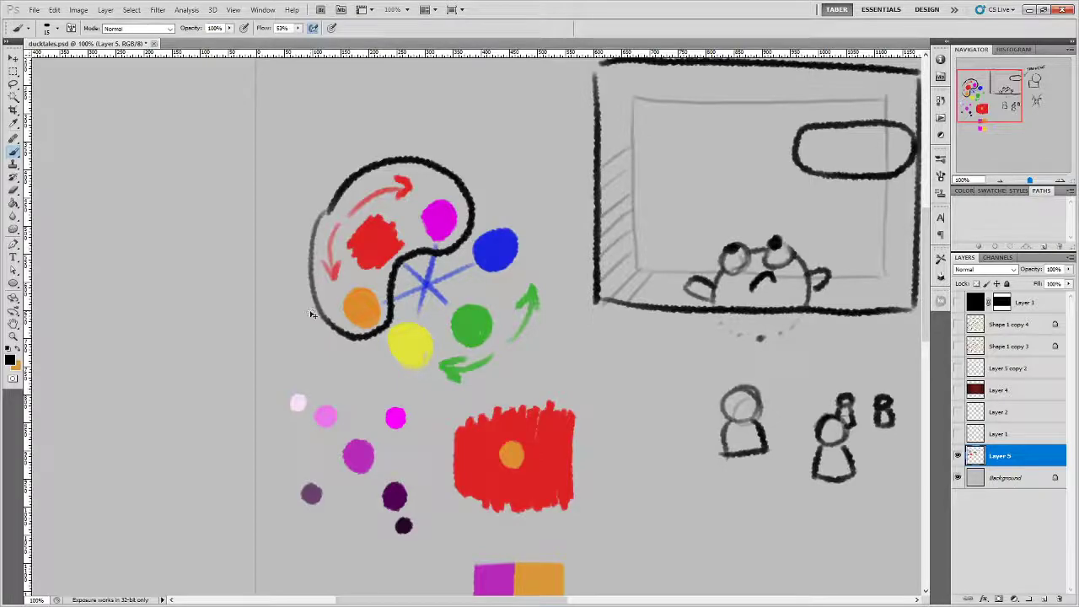
Undo the outline around the orange, red and magenta swatches and outline only the magenta swatch down to the wheel's centre.
key(ctrl+z)
mouse_move(431, 247)
mouse_down()
mouse_move(416, 246)
mouse_move(442, 151)
mouse_move(476, 217)
mouse_move(418, 281)
mouse_move(411, 179)
mouse_up()
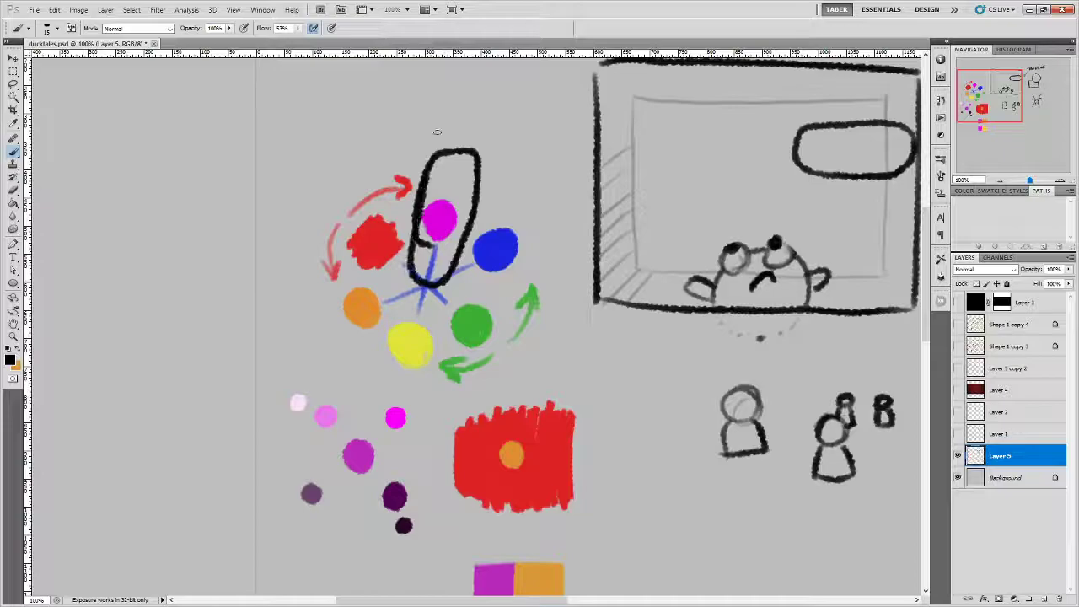
key(ctrl+z)
mouse_move(414, 278)
mouse_down()
mouse_move(419, 193)
mouse_move(456, 149)
mouse_move(474, 188)
mouse_move(451, 263)
mouse_move(415, 272)
mouse_up()
Draw a black outline around the group of pink and purple dots, and undo it together with the magenta swatch's outline.
drag(429, 413, 475, 287)
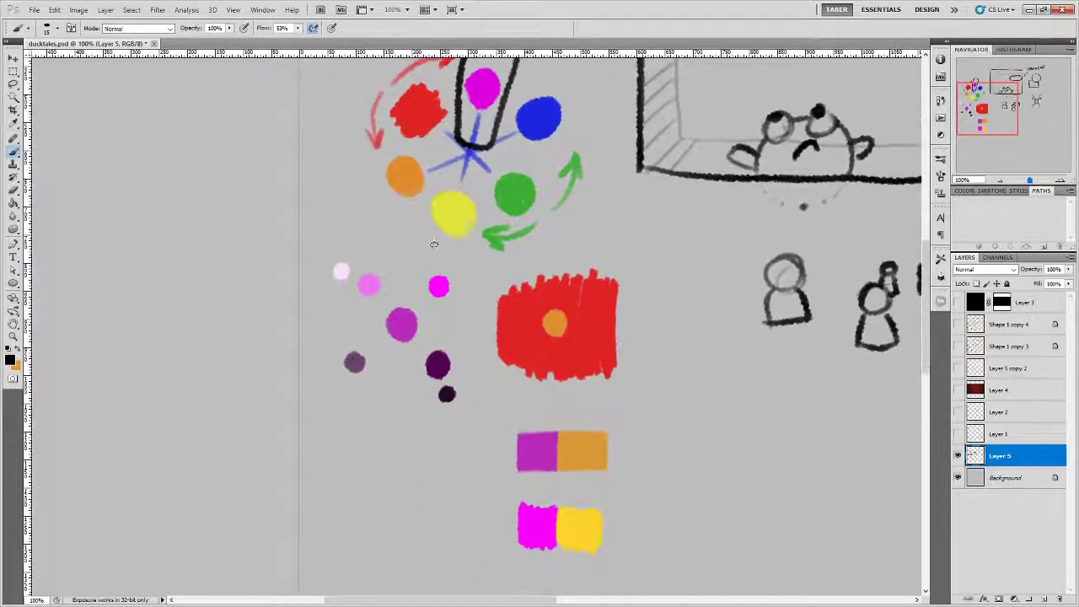
mouse_move(419, 243)
mouse_down()
mouse_move(308, 266)
mouse_move(456, 428)
mouse_move(458, 251)
mouse_move(419, 243)
mouse_up()
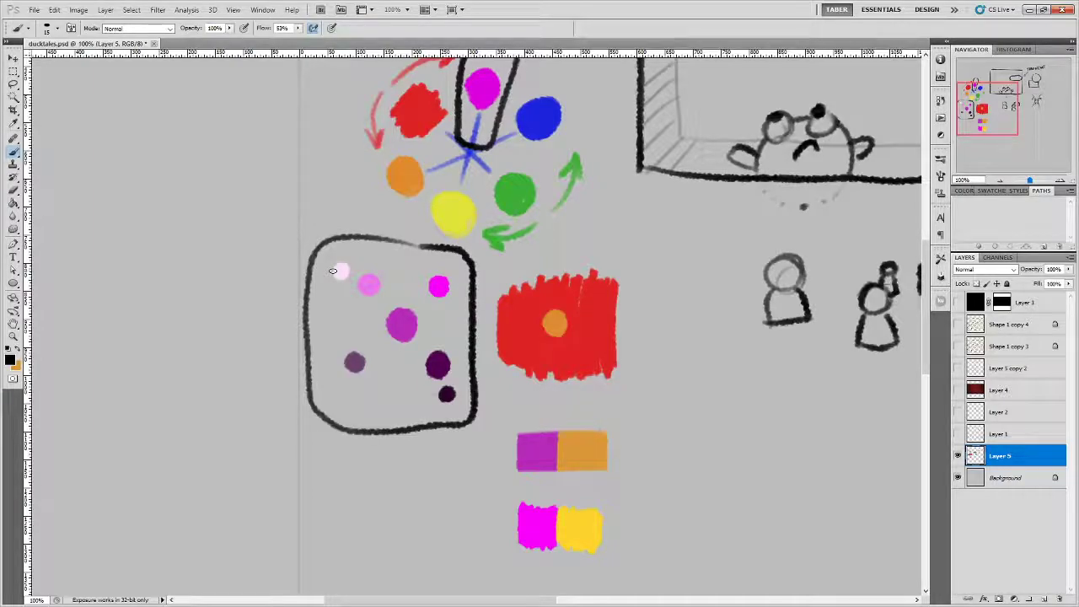
drag(590, 198, 524, 356)
key(ctrl+z)
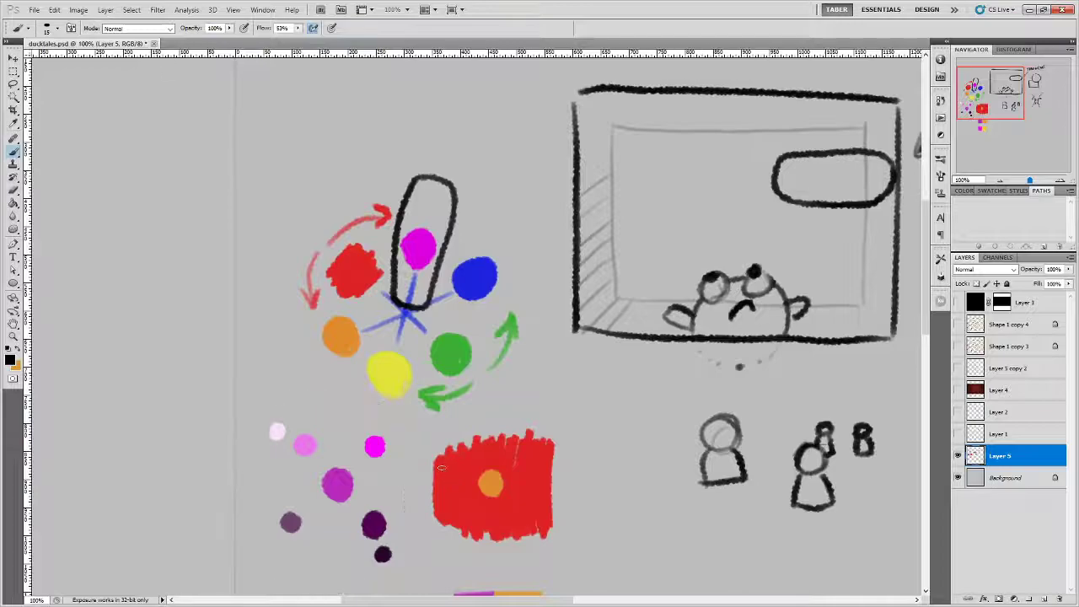
key(ctrl+alt+z)
Draw a closed black outline around the opposite red and green swatches of the colour wheel, and undo it.
mouse_move(367, 237)
mouse_down()
mouse_move(333, 237)
mouse_move(319, 275)
mouse_move(434, 367)
mouse_up()
drag(479, 349, 360, 221)
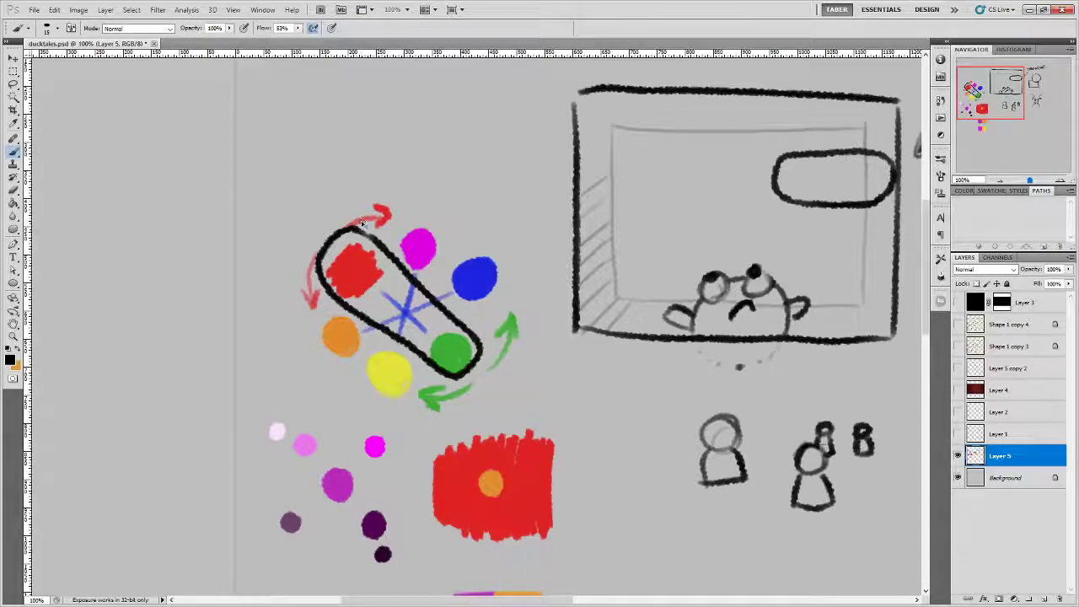
key(ctrl+z)
Draw two black arrows from the red swatch towards both sides of the green swatch, and undo them.
drag(516, 286, 515, 217)
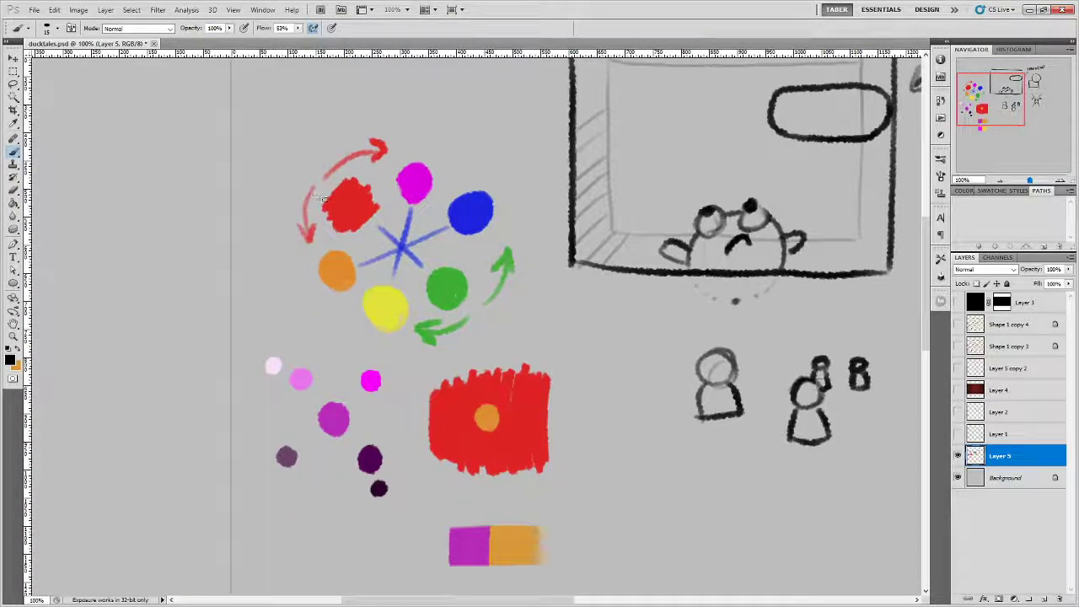
mouse_move(376, 231)
mouse_down()
mouse_move(401, 257)
mouse_move(415, 306)
mouse_move(430, 246)
mouse_move(475, 258)
mouse_move(464, 259)
mouse_up()
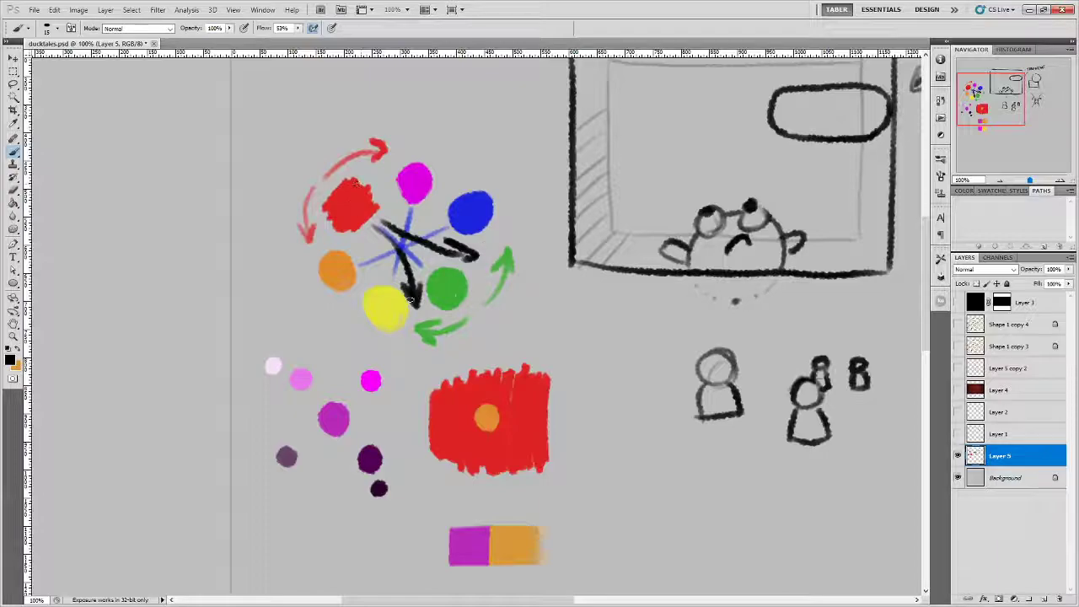
drag(410, 300, 410, 308)
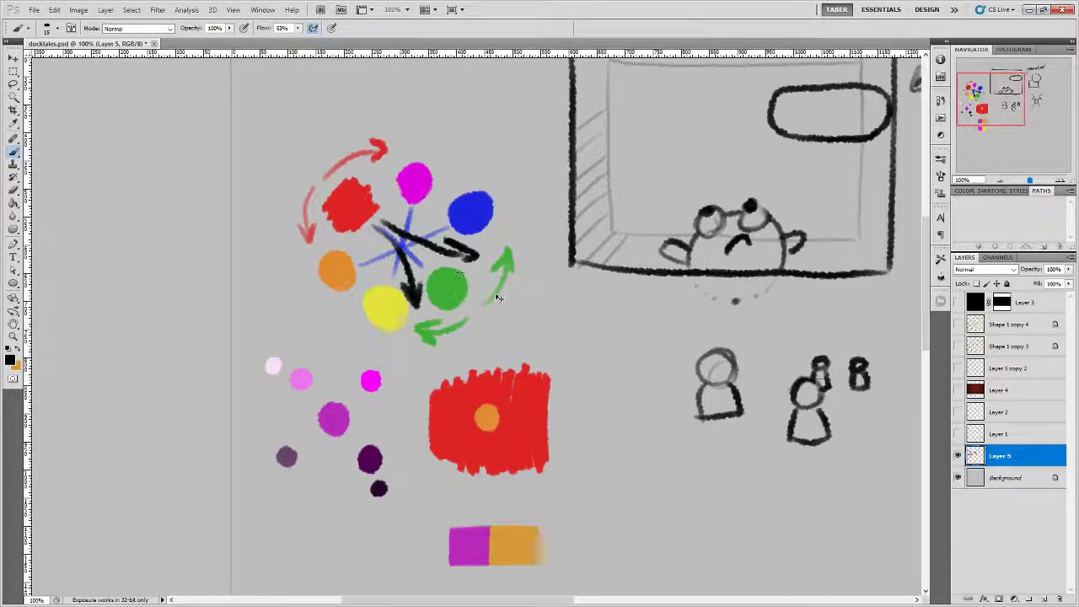
key(ctrl+alt+z)
key(ctrl+alt+z)
key(ctrl+alt+z)
key(ctrl+alt+z)
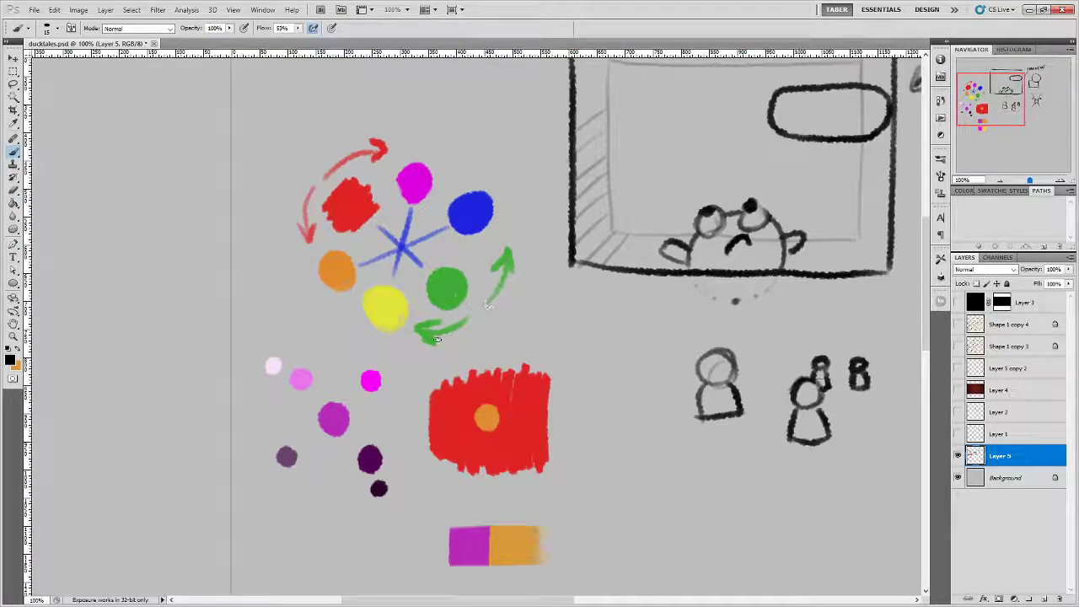
Draw three black arrows from the wheel's centre to the red, blue and yellow swatches, and undo them.
mouse_move(408, 241)
mouse_down()
mouse_move(385, 272)
mouse_move(402, 271)
mouse_move(379, 224)
mouse_move(439, 232)
mouse_up()
drag(439, 231, 430, 243)
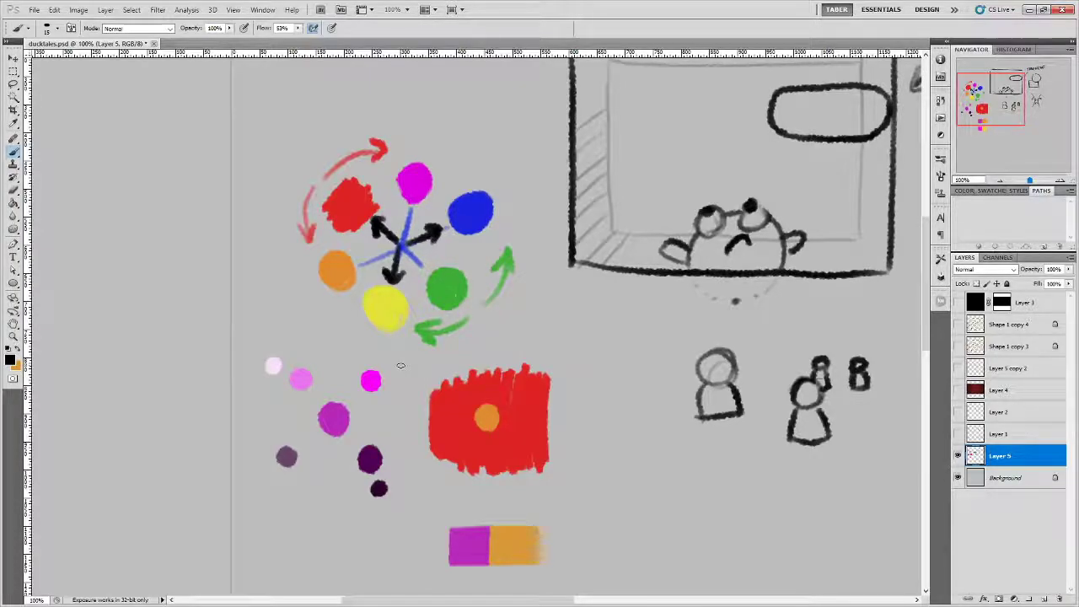
key(ctrl+alt+z)
key(ctrl+alt+z)
key(ctrl+alt+z)
key(ctrl+alt+z)
key(ctrl+alt+z)
key(ctrl+alt+z)
key(ctrl+alt+z)
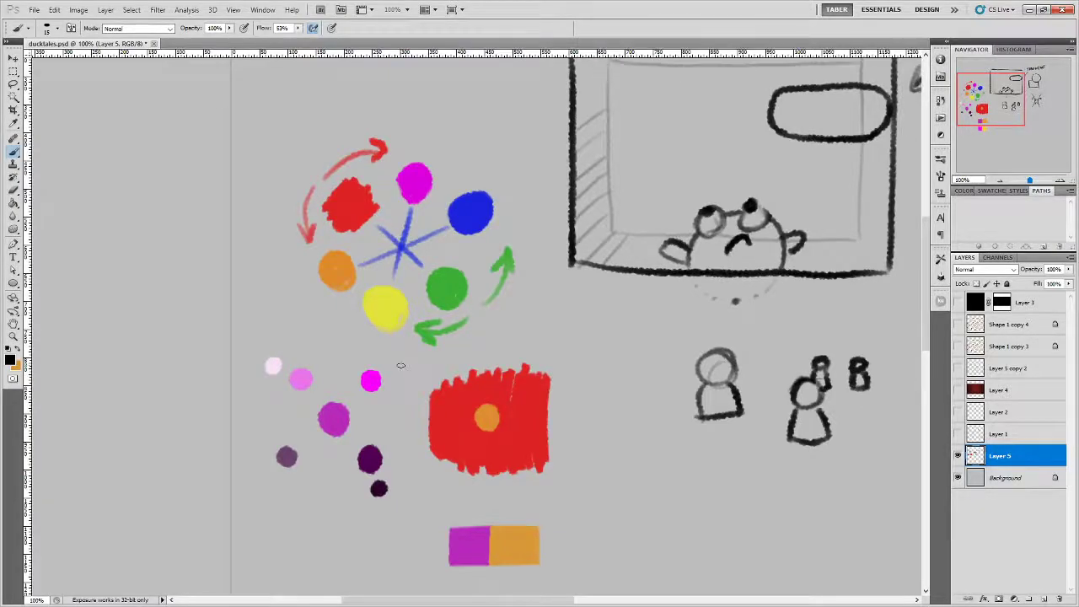
Sample the wheel's red, shift it to the orange #e15e17, and paint a round swatch above the colour wheel.
alt+click(345, 209)
click(10, 361)
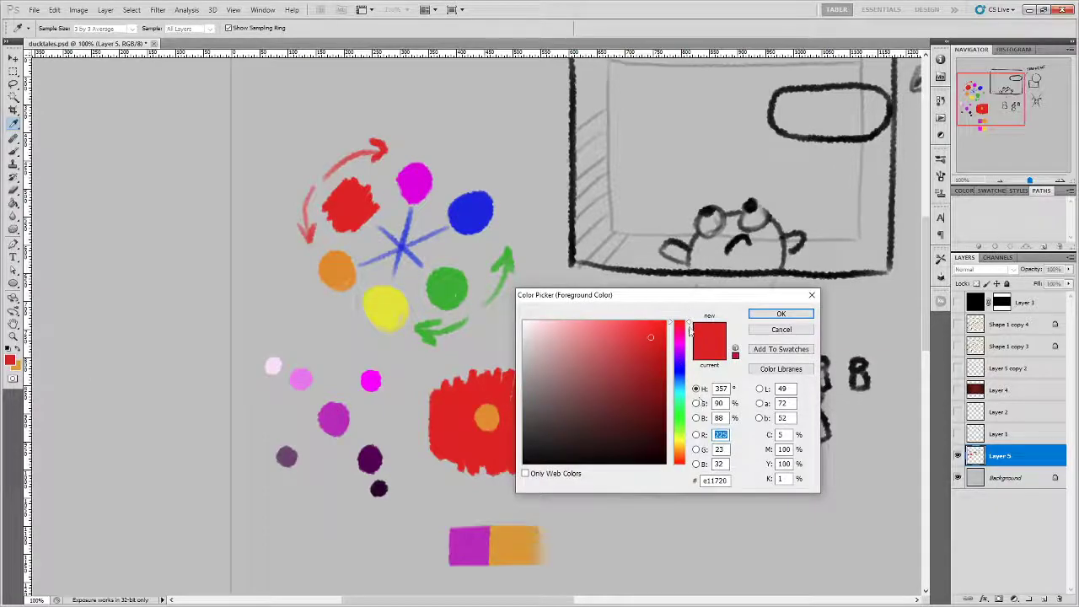
drag(681, 466, 681, 457)
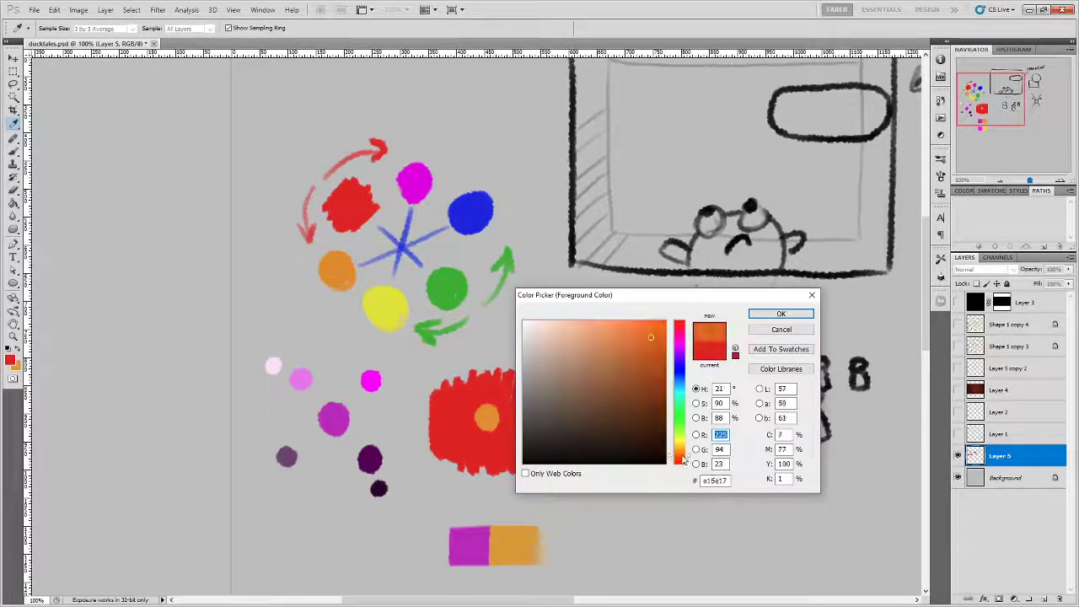
click(780, 313)
drag(592, 313, 610, 423)
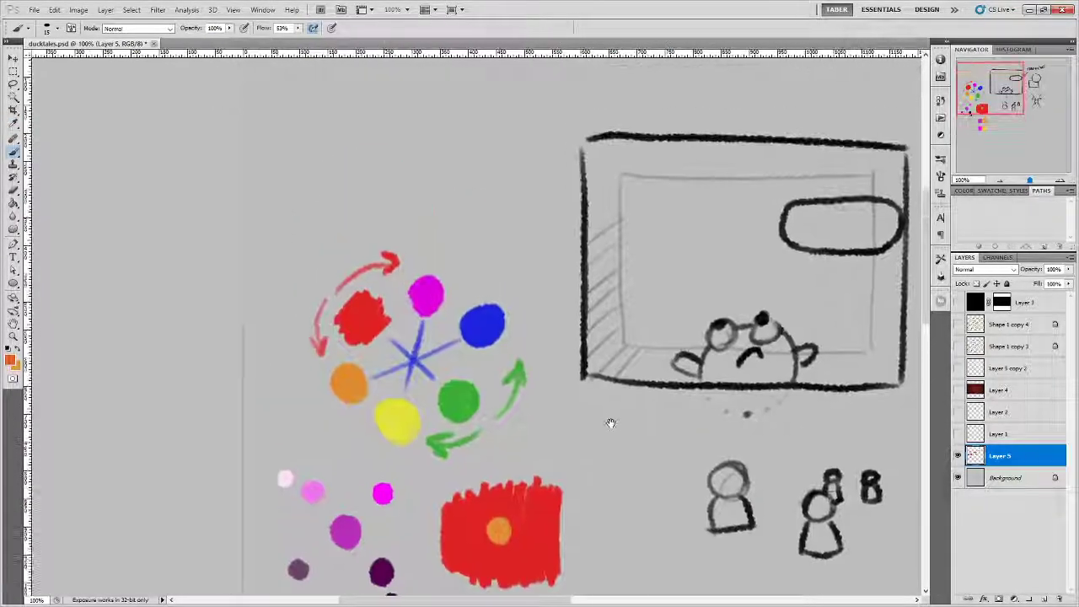
mouse_move(312, 186)
mouse_down()
mouse_move(310, 206)
mouse_move(330, 202)
mouse_move(334, 188)
mouse_move(335, 209)
mouse_move(337, 199)
mouse_up()
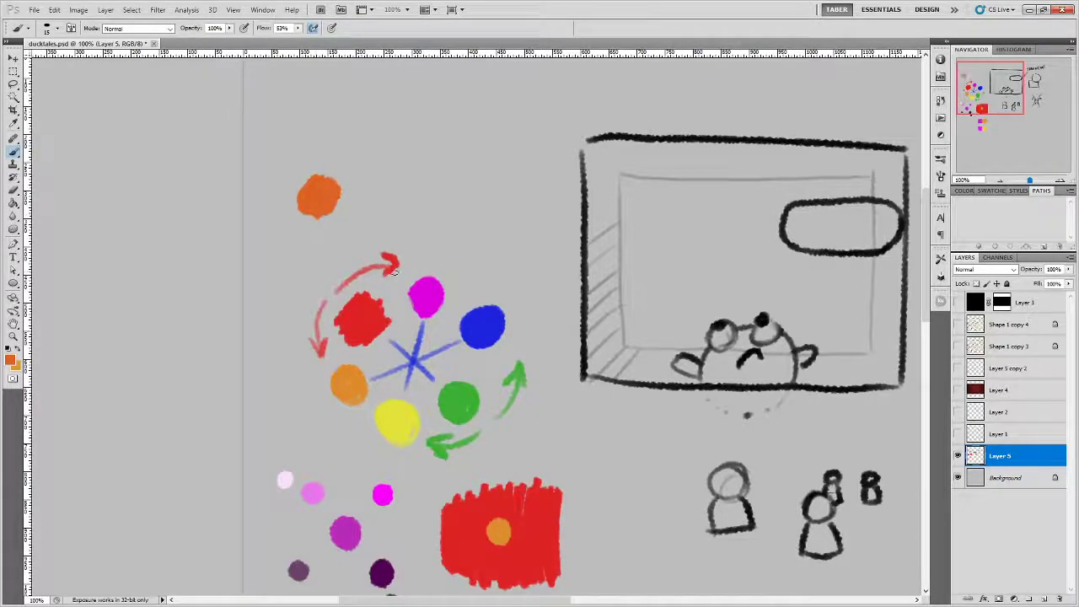
Sample the wheel's yellow, shift its hue to 82° and darken it, and paint a yellow-green swatch beside the new orange one.
alt+click(398, 424)
click(13, 363)
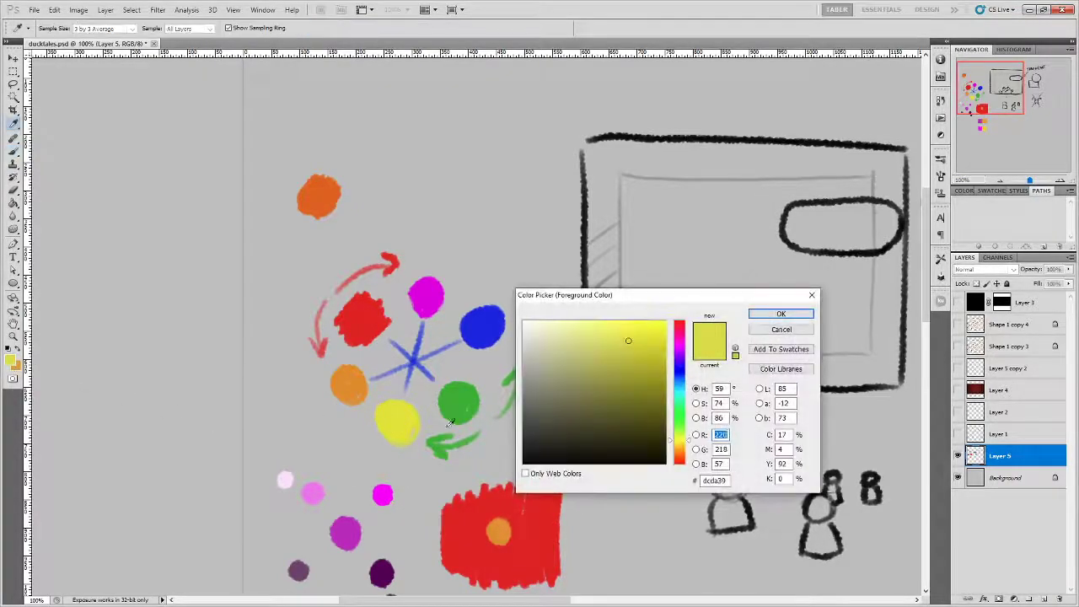
drag(682, 442, 683, 434)
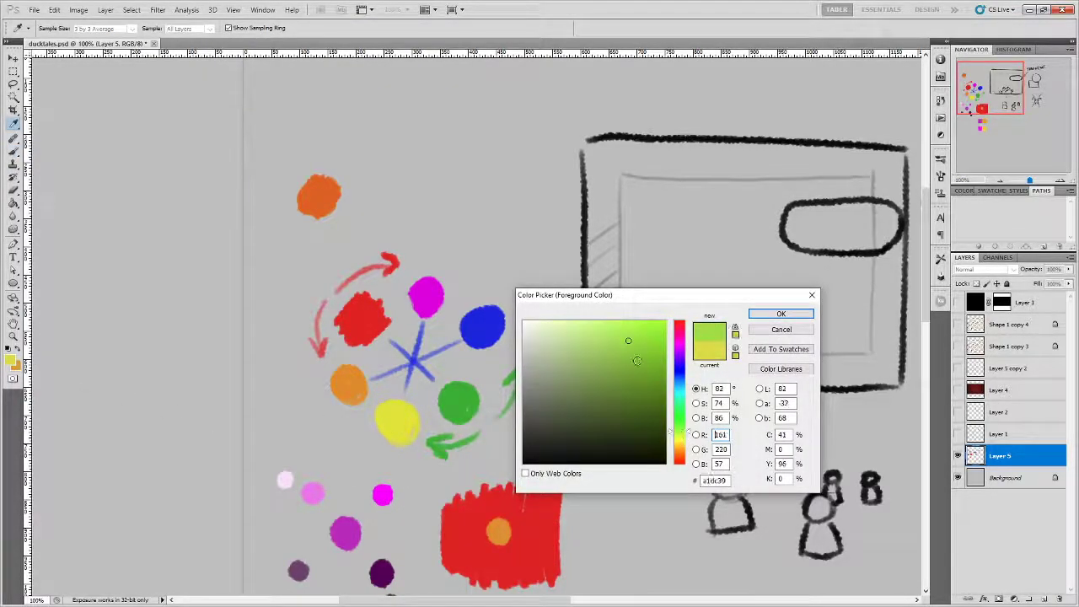
click(633, 357)
key(Return)
mouse_move(347, 185)
mouse_down()
mouse_move(363, 211)
mouse_move(384, 195)
mouse_up()
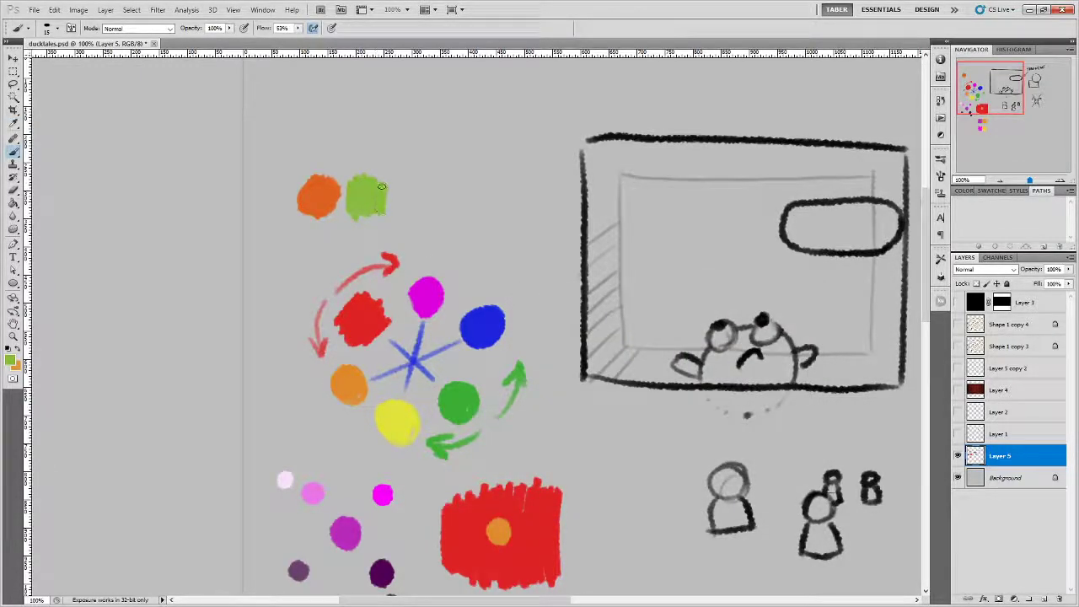
Sample the wheel's blue, shift its hue to 264° and darken it slightly, and paint a violet swatch beside the yellow-green one.
alt+click(460, 319)
click(10, 359)
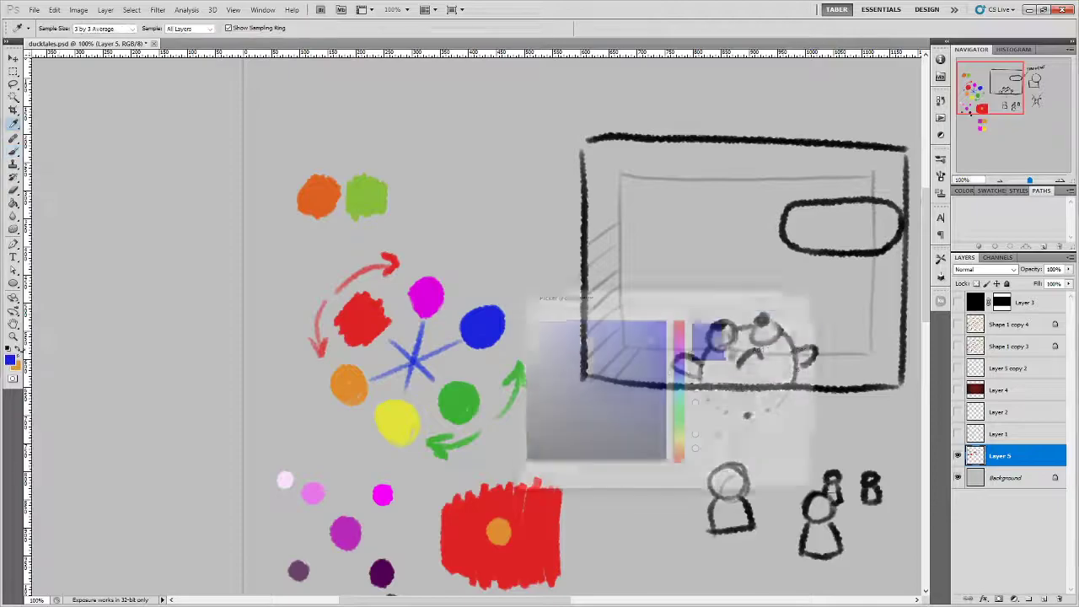
drag(681, 368, 681, 358)
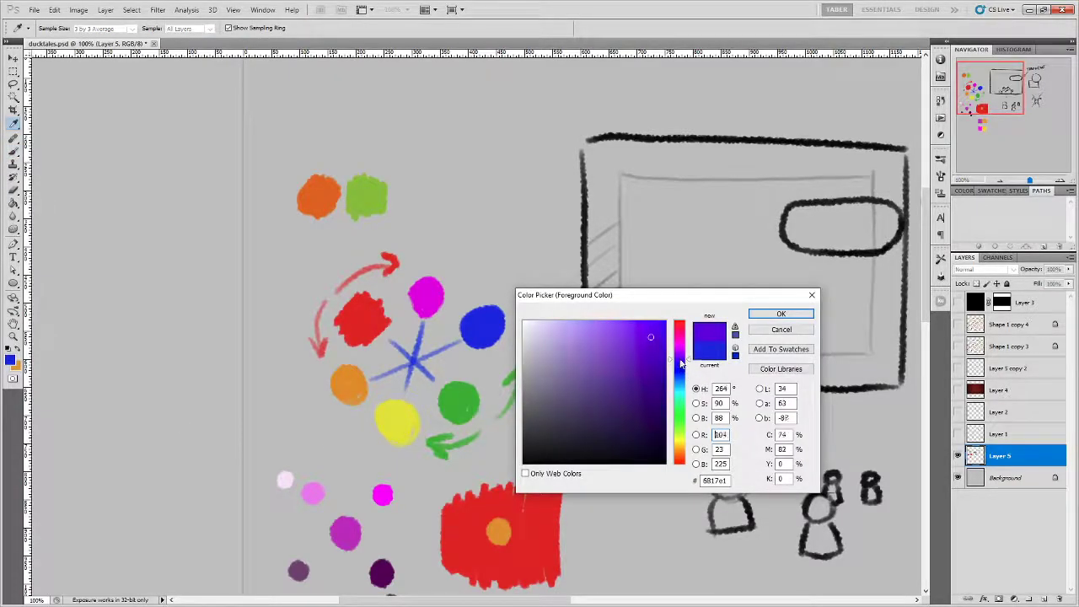
click(644, 342)
click(780, 313)
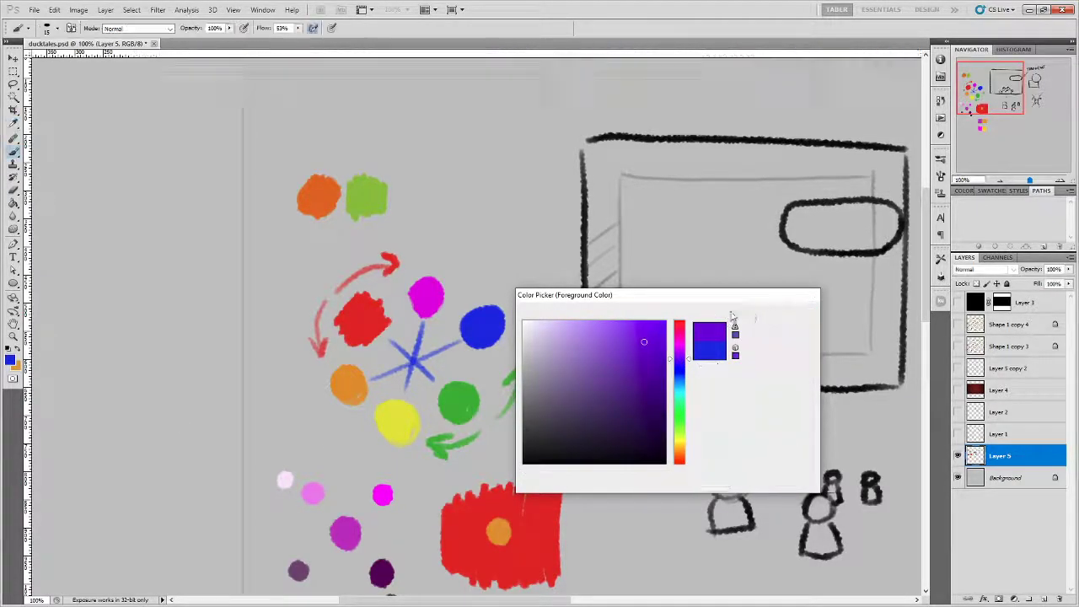
mouse_move(401, 189)
mouse_down()
mouse_move(410, 211)
mouse_move(431, 202)
mouse_move(413, 186)
mouse_move(404, 213)
mouse_move(422, 216)
mouse_up()
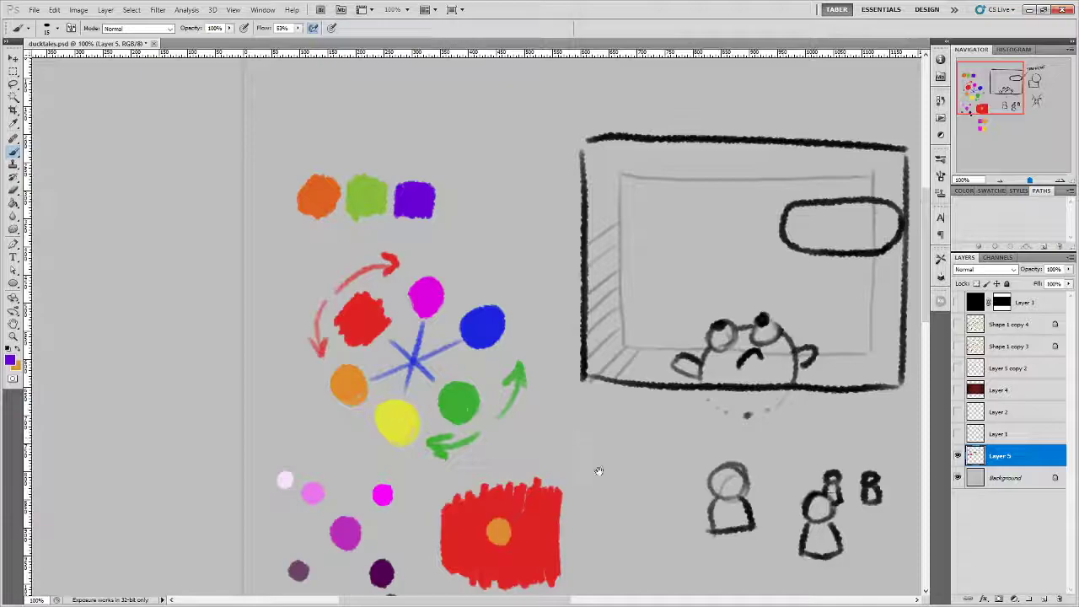
Set the foreground colour to black, #000000.
mouse_move(596, 472)
mouse_down()
mouse_move(602, 450)
mouse_move(525, 405)
mouse_up()
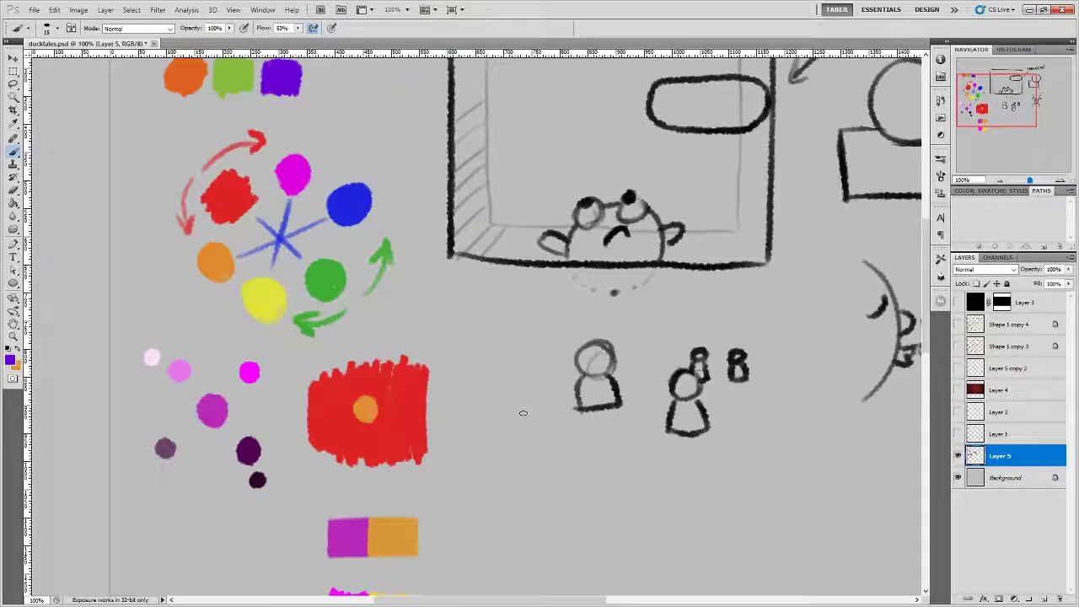
key(ctrl+minus)
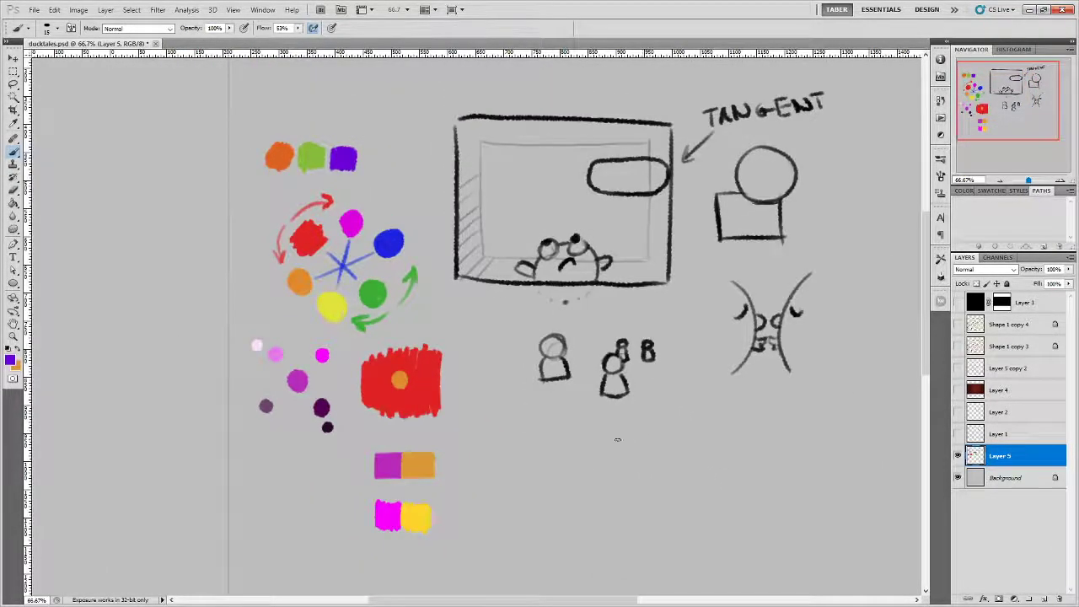
scroll(617, 439, right, 3)
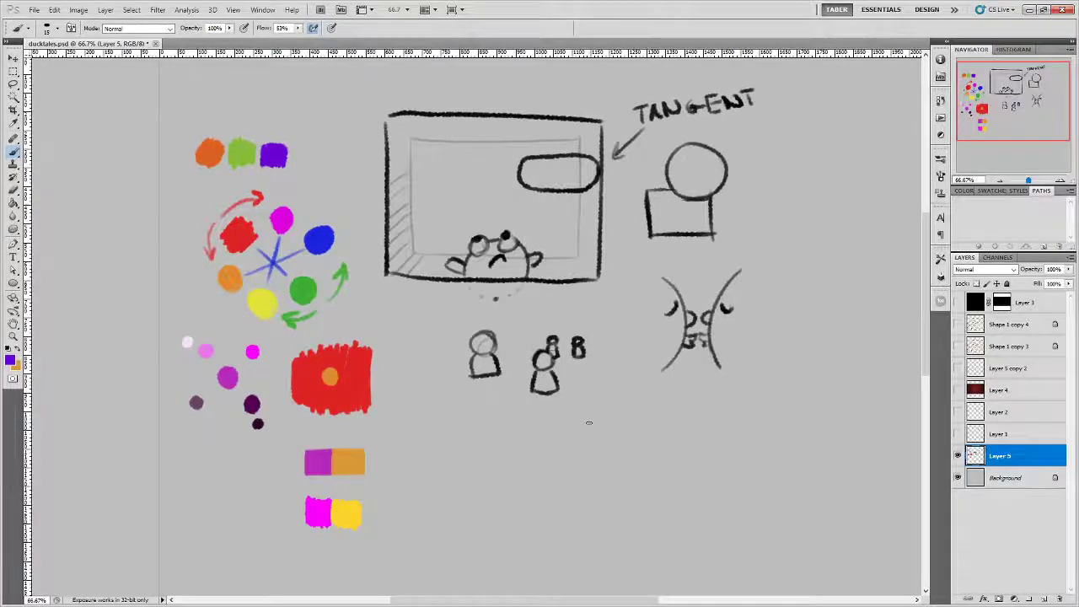
click(10, 361)
drag(645, 418, 646, 464)
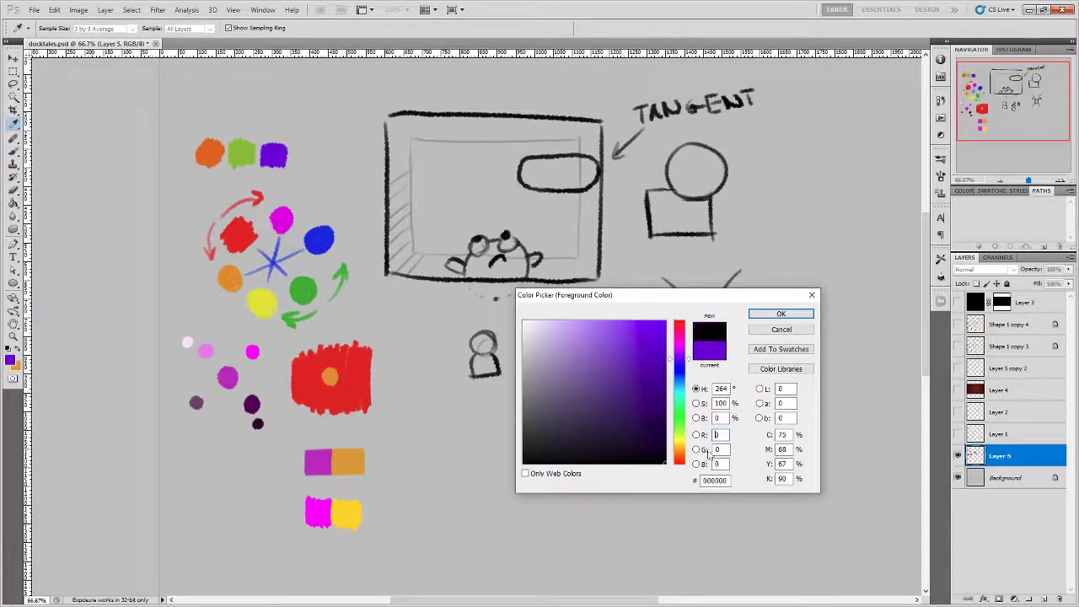
click(775, 314)
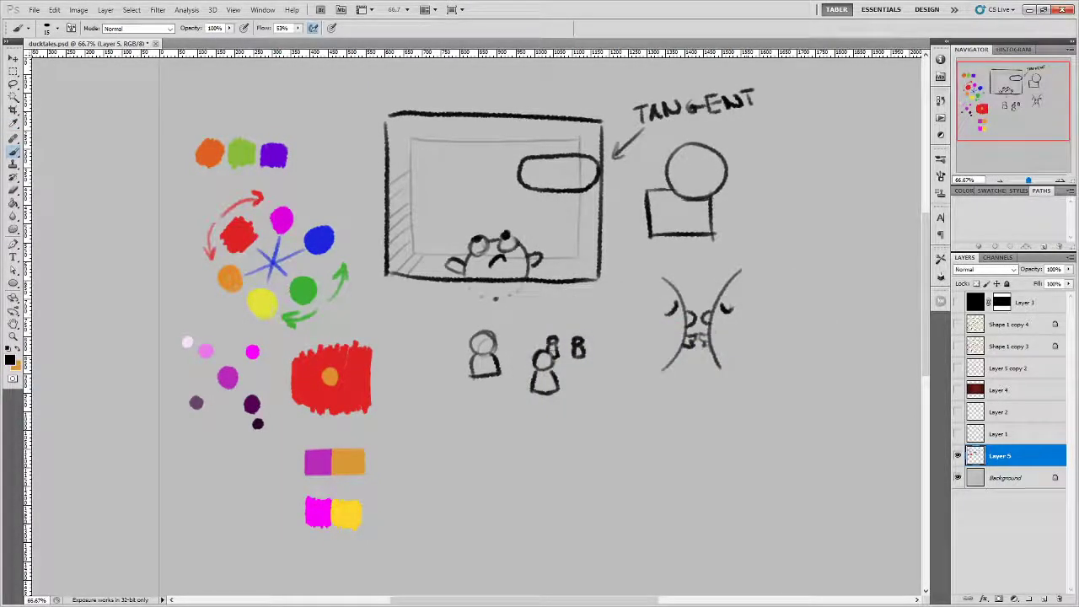
Switch to the browser, review the Elements of Design page with its elements and principles posters, and return to the Photoshop drawing.
key(alt+Tab)
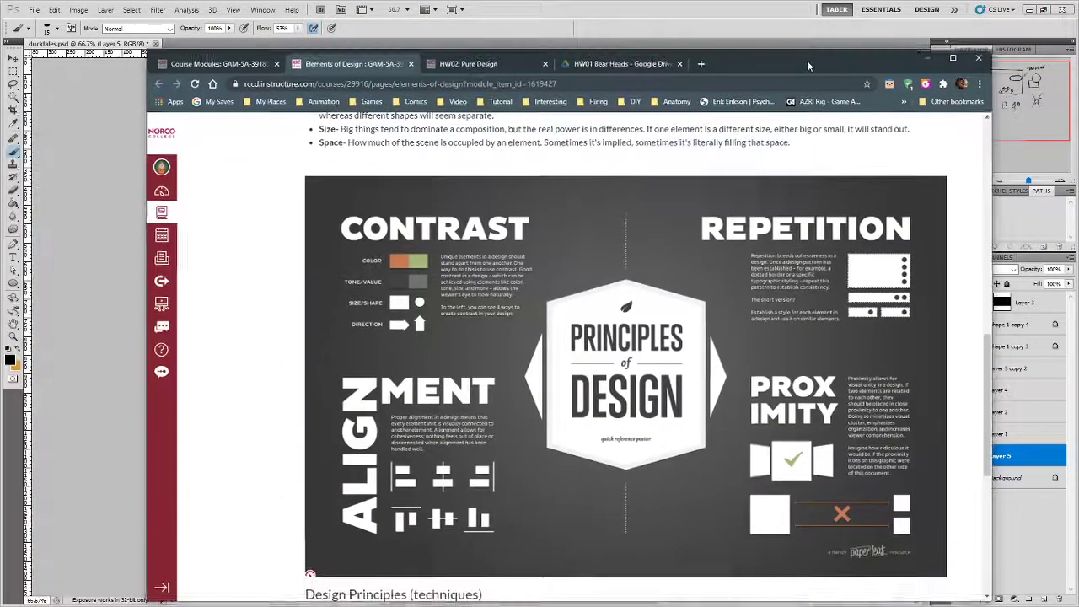
scroll(718, 357, down, 3)
scroll(718, 357, up, 10)
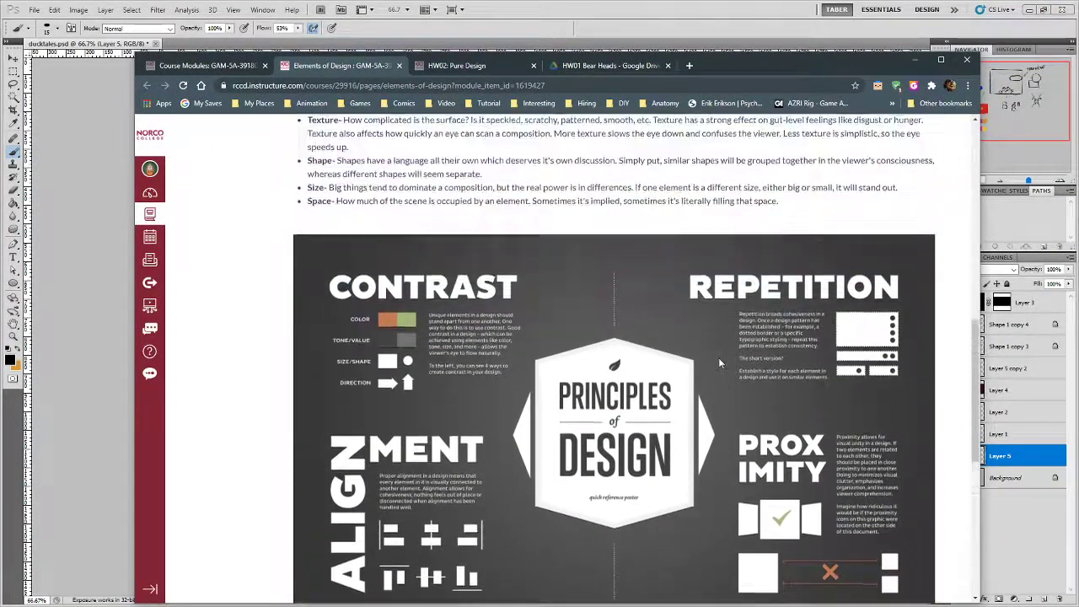
scroll(720, 362, up, 1)
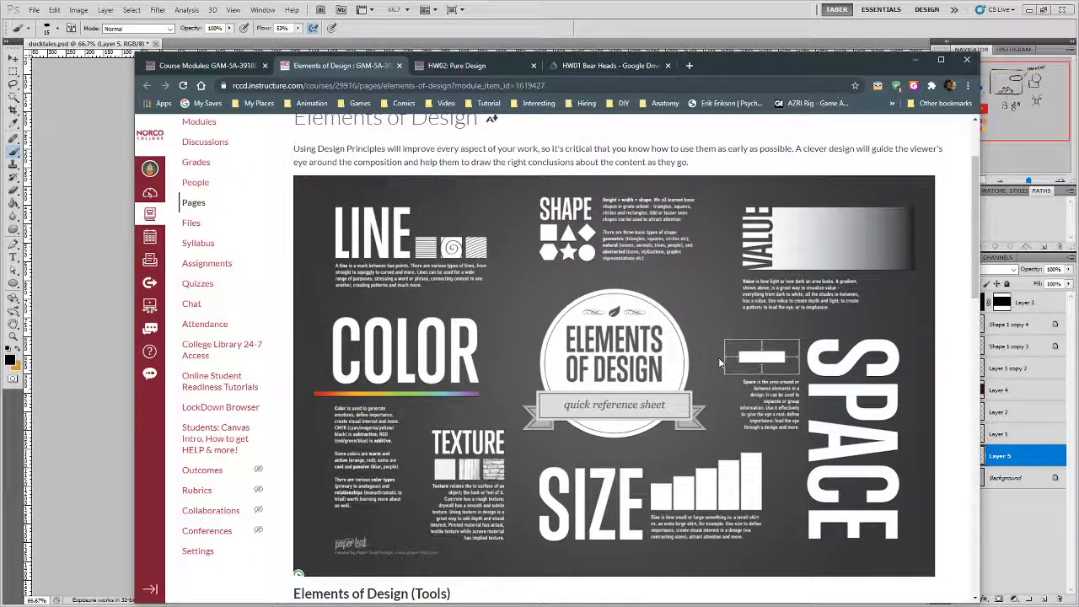
scroll(720, 363, down, 2)
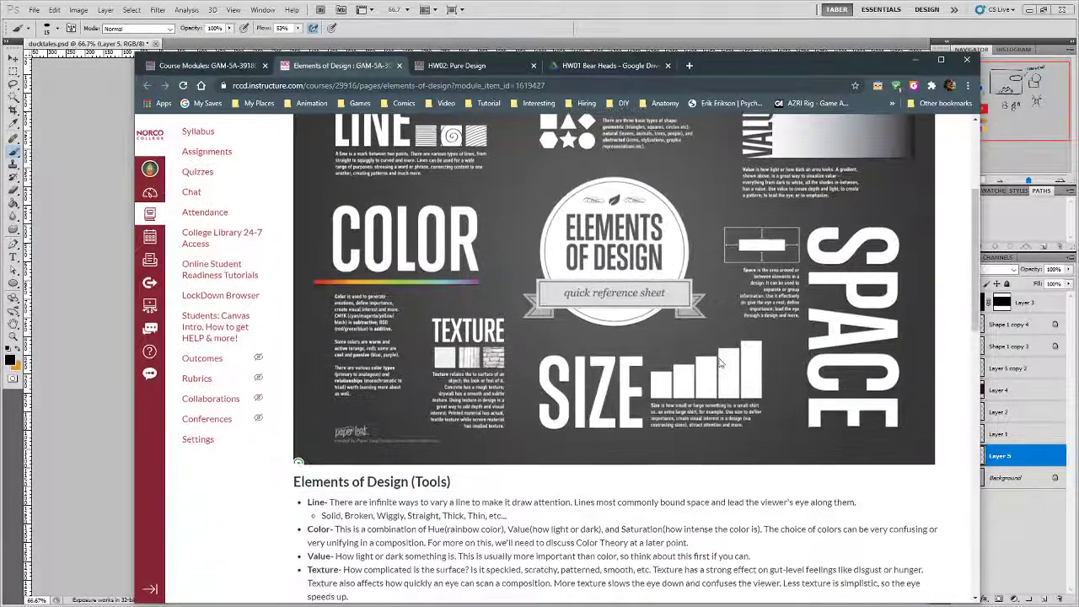
scroll(723, 344, up, 2)
mouse_move(840, 58)
mouse_down()
mouse_move(519, 106)
mouse_move(12, 141)
mouse_up()
click(85, 135)
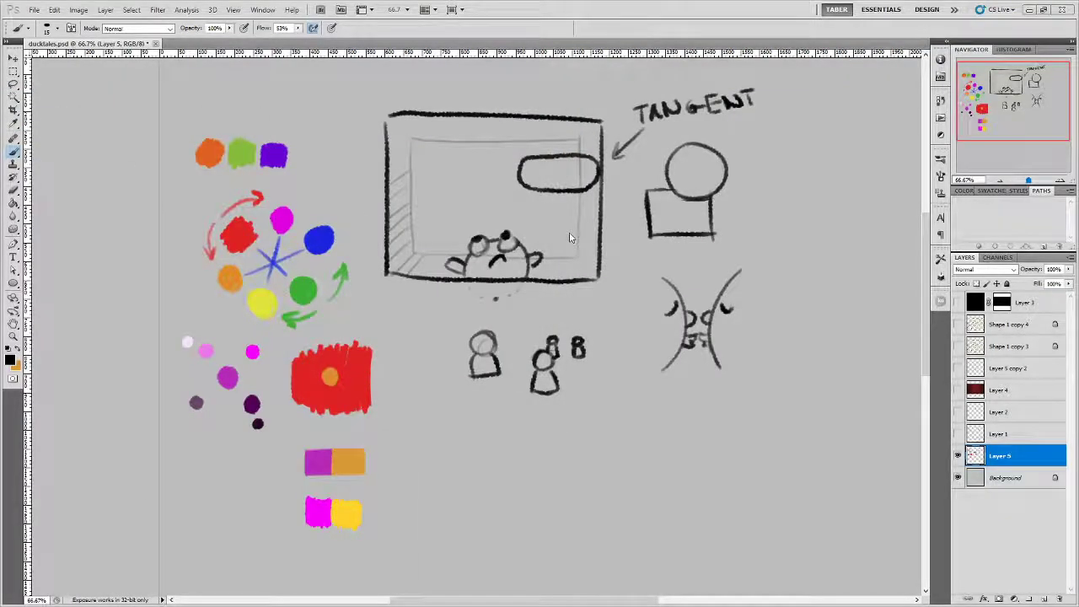
Draw a large black circle in the empty canvas area below the small figure sketches.
mouse_move(743, 380)
mouse_down()
mouse_move(600, 359)
mouse_move(600, 310)
mouse_move(694, 218)
mouse_up()
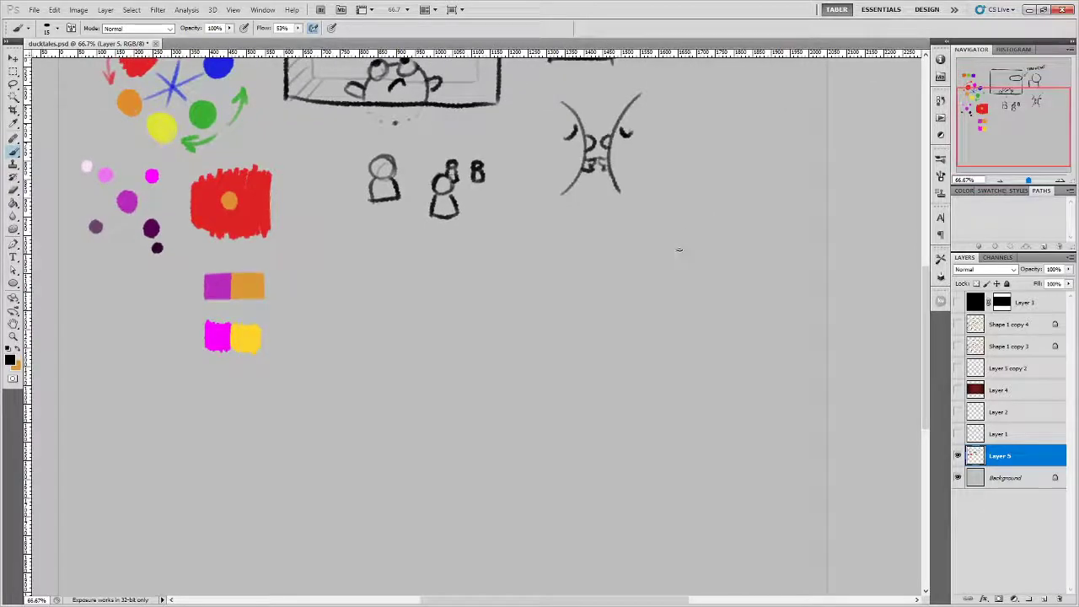
drag(611, 366, 617, 326)
key(ctrl+z)
key(ctrl+plus)
mouse_move(695, 367)
mouse_down()
mouse_move(607, 332)
mouse_move(607, 318)
mouse_up()
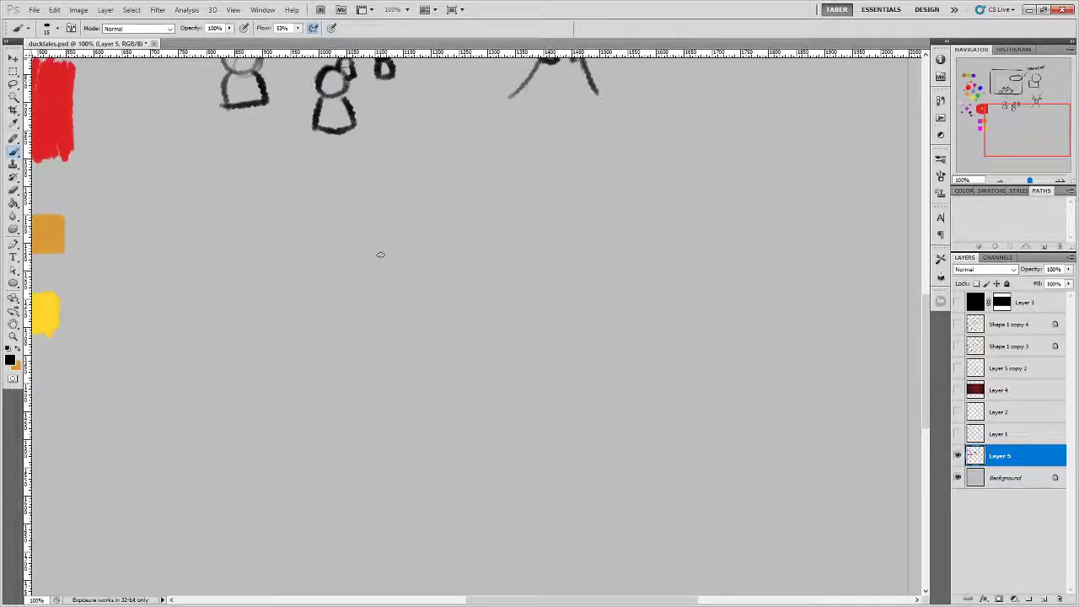
mouse_move(392, 330)
mouse_down()
mouse_move(378, 231)
mouse_move(496, 278)
mouse_up()
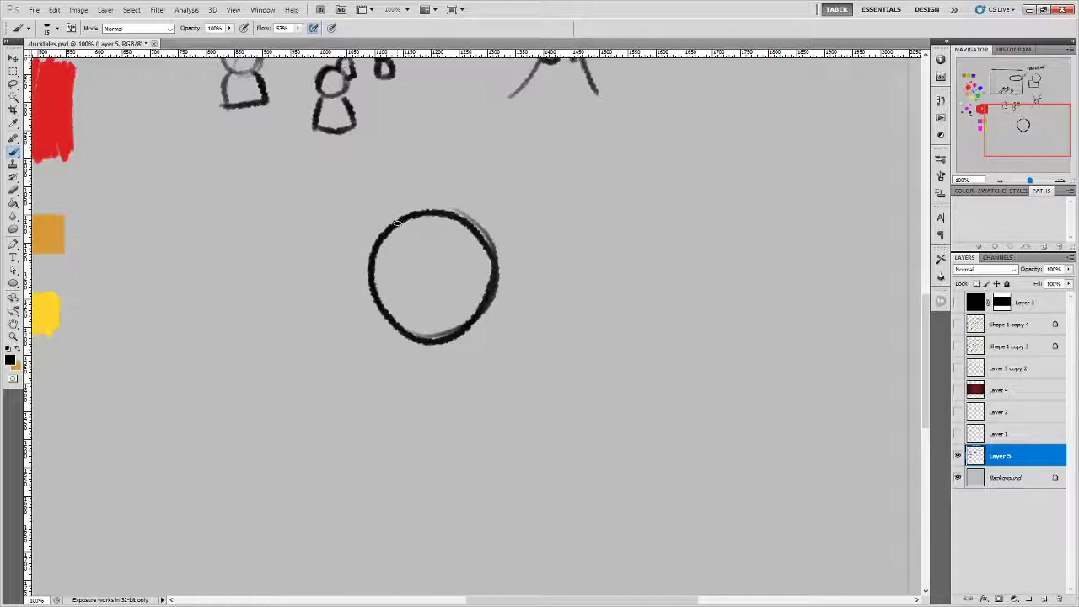
Draw a flat ellipse above the large circle and a square of similar size beside the circle.
mouse_move(489, 178)
mouse_down()
mouse_move(432, 140)
mouse_move(487, 182)
mouse_move(431, 141)
mouse_move(487, 178)
mouse_move(519, 189)
mouse_up()
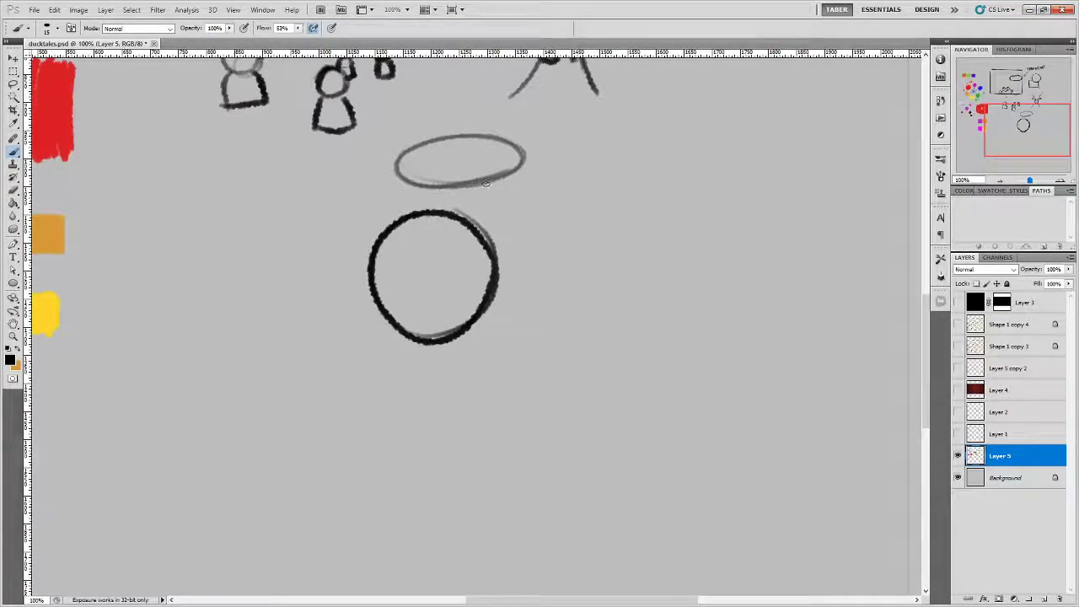
mouse_move(547, 212)
mouse_down()
mouse_move(552, 346)
mouse_move(600, 335)
mouse_move(666, 208)
mouse_move(665, 334)
mouse_up()
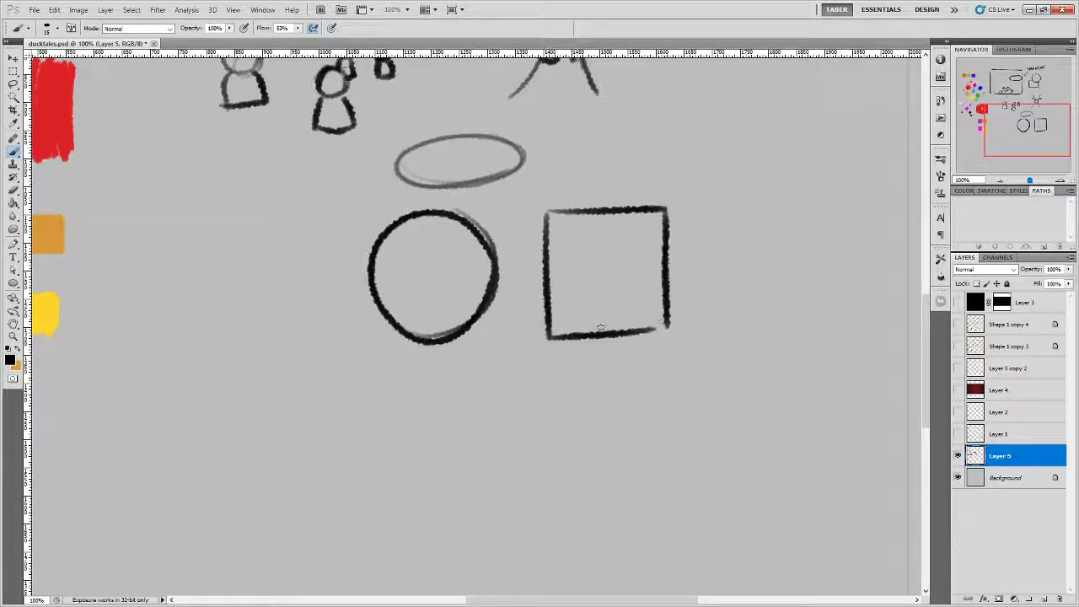
drag(595, 334, 674, 331)
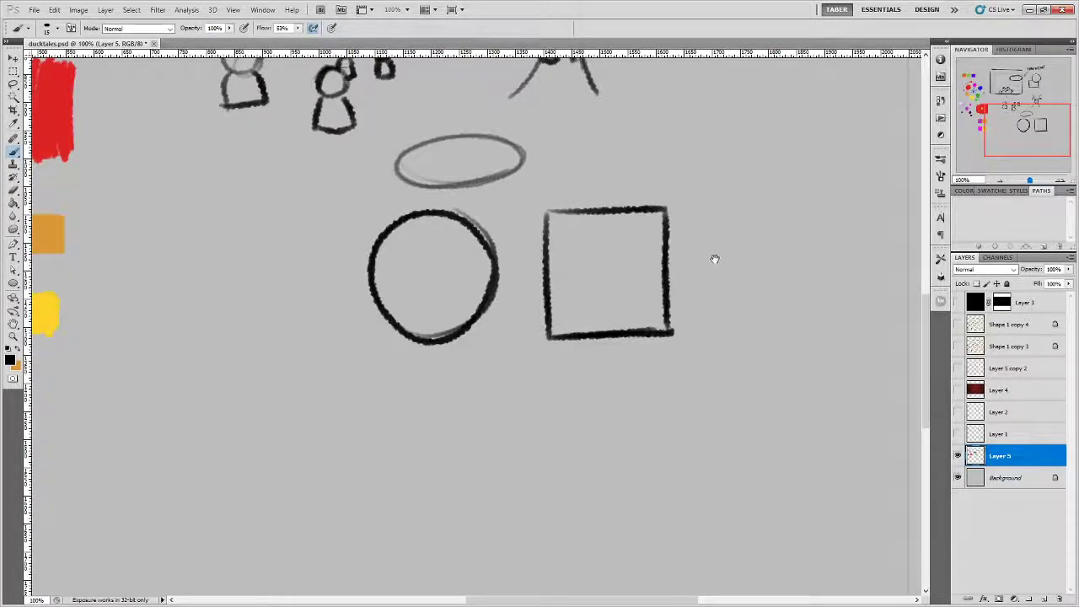
Draw a small parallelogram above the square, beside the ellipse.
drag(713, 258, 671, 301)
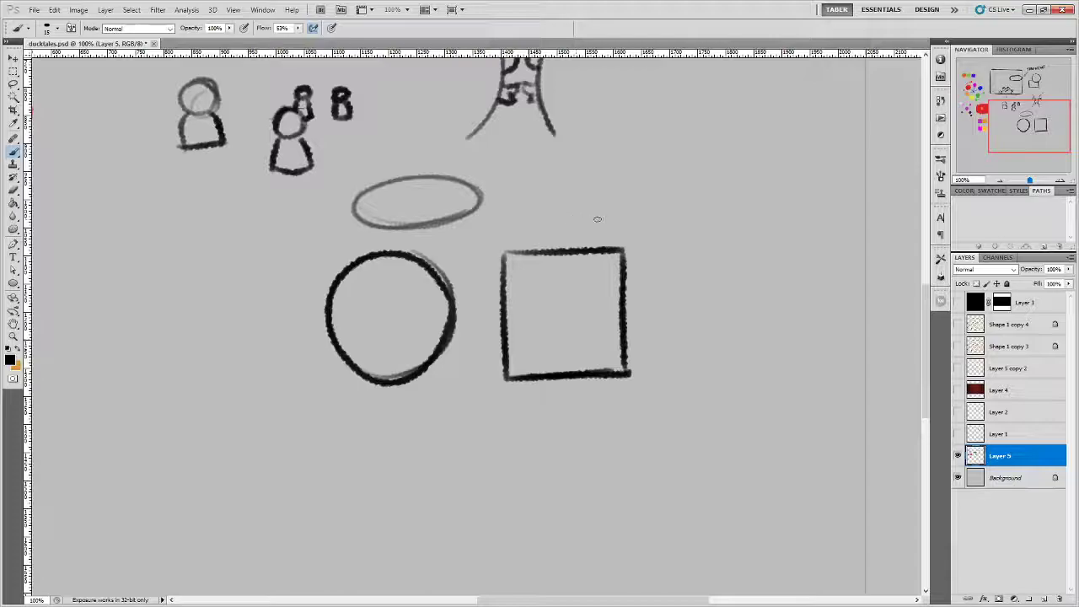
drag(528, 210, 556, 171)
drag(608, 209, 633, 167)
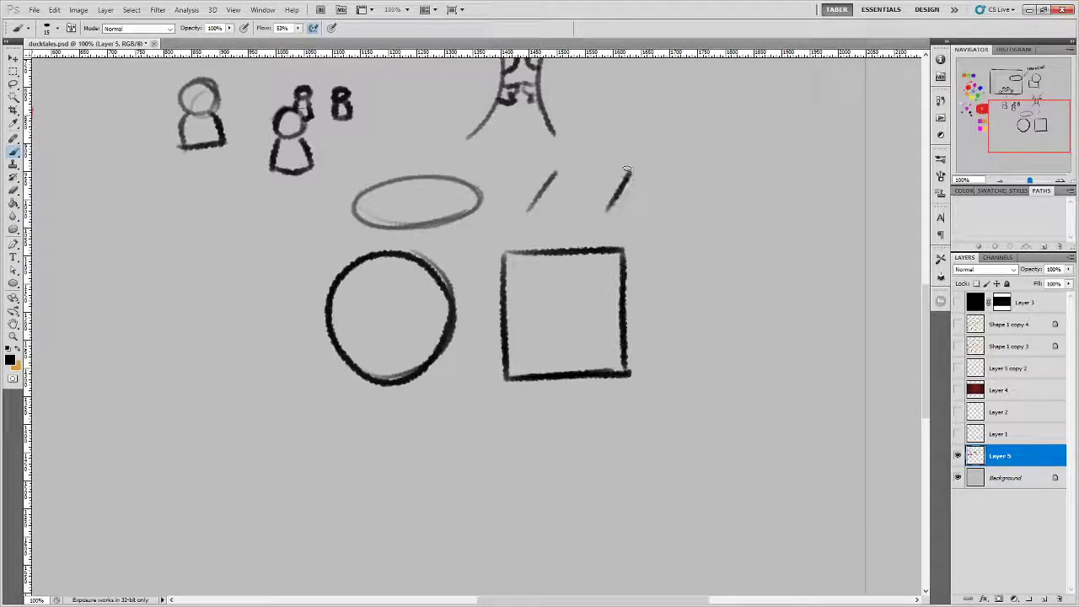
drag(527, 209, 617, 205)
drag(556, 169, 637, 167)
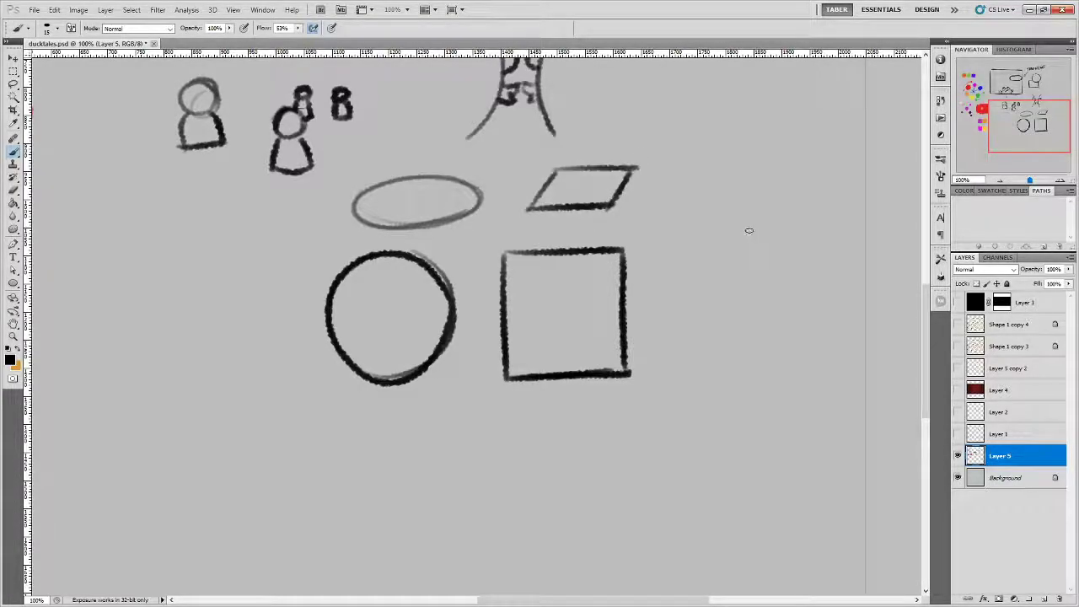
Draw a small trapezoid above the parallelogram.
drag(671, 208, 613, 212)
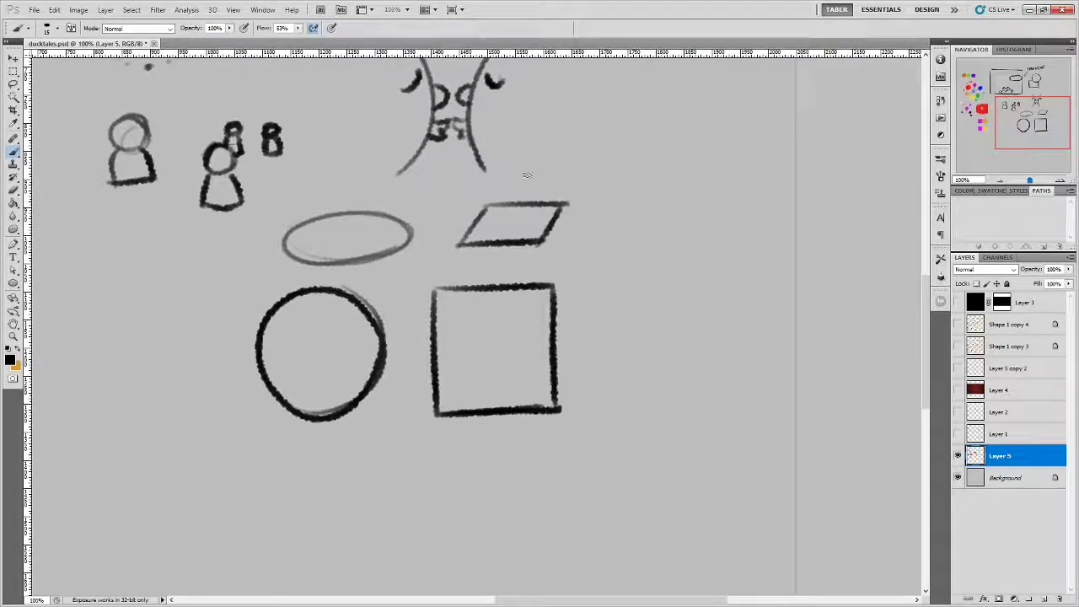
mouse_move(527, 174)
mouse_down()
mouse_move(617, 172)
mouse_move(555, 124)
mouse_move(619, 173)
mouse_up()
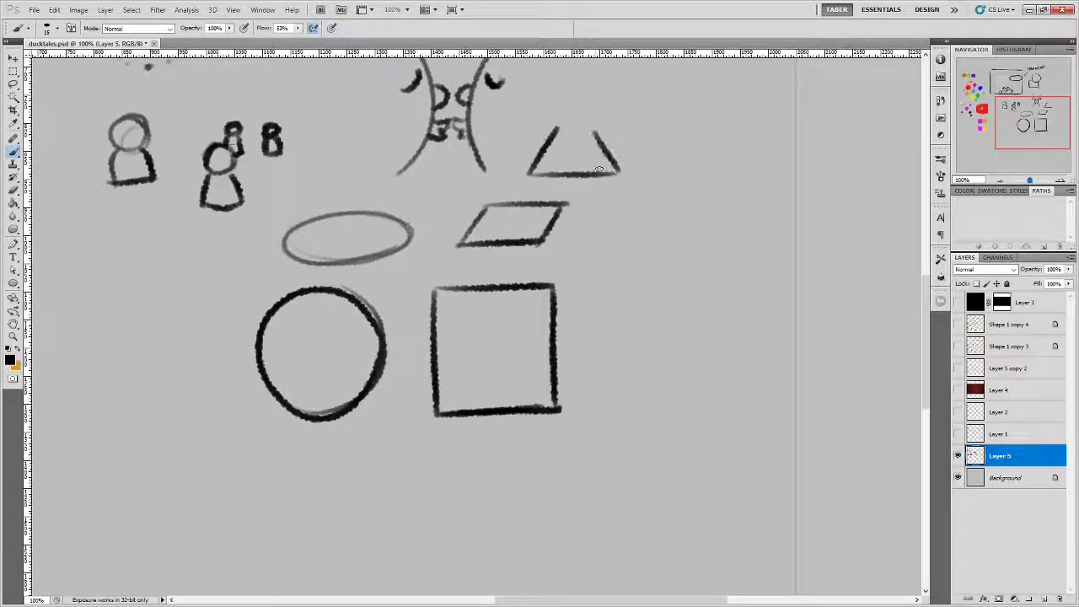
drag(554, 128, 599, 126)
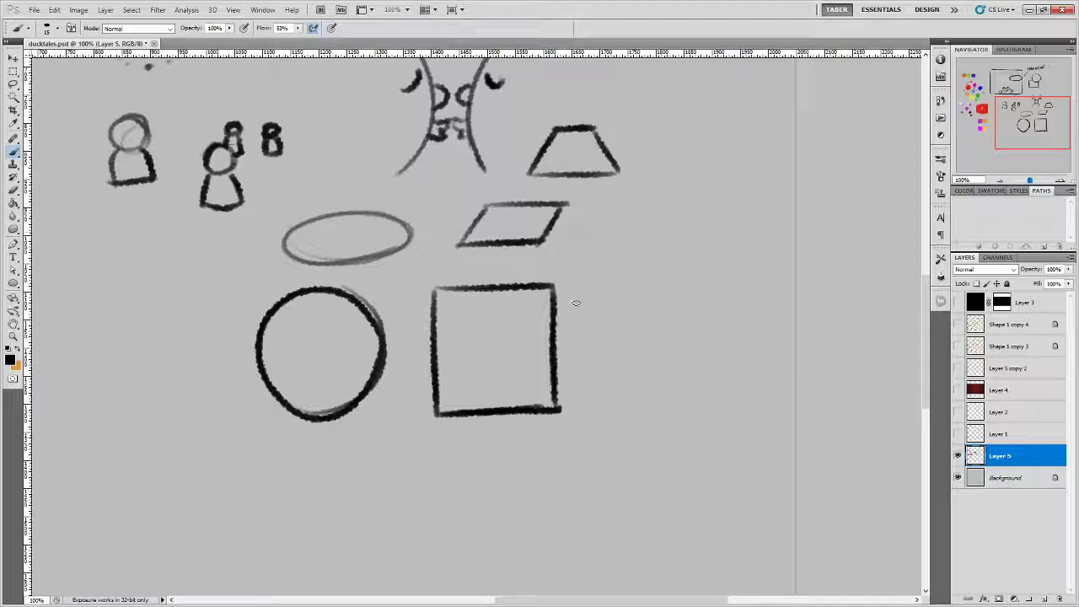
Sketch arrows leading from the square to the parallelogram and the trapezoid, and undo them.
mouse_move(571, 302)
mouse_down()
mouse_move(589, 260)
mouse_move(565, 219)
mouse_move(611, 230)
mouse_move(614, 189)
mouse_up()
mouse_move(600, 201)
mouse_down()
mouse_move(614, 189)
mouse_move(627, 199)
mouse_up()
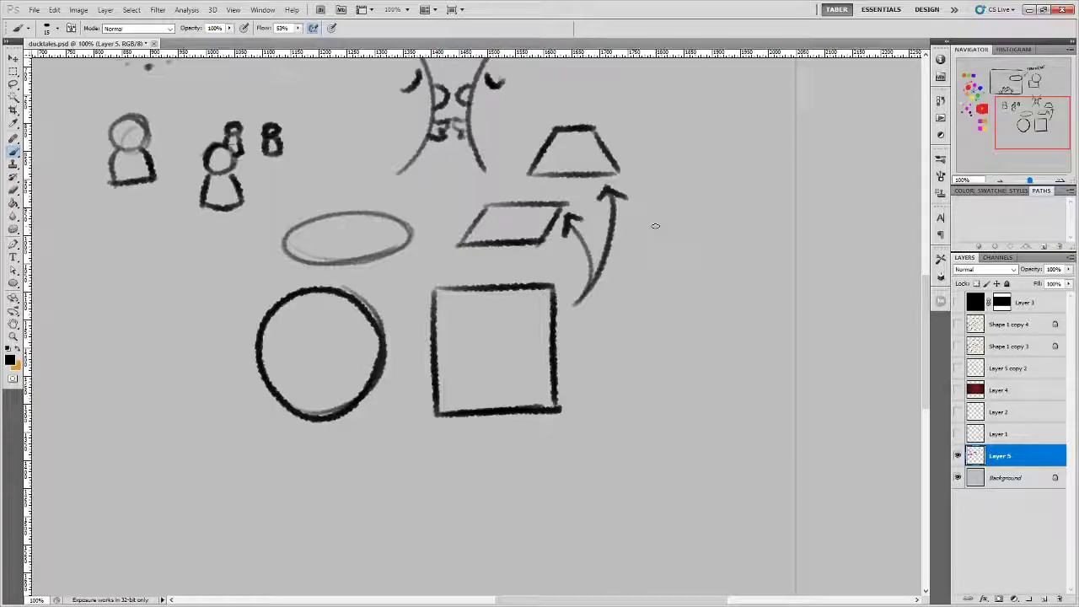
key(ctrl+alt+z)
key(ctrl+alt+z)
key(ctrl+alt+z)
key(ctrl+alt+z)
key(ctrl+alt+z)
key(ctrl+alt+z)
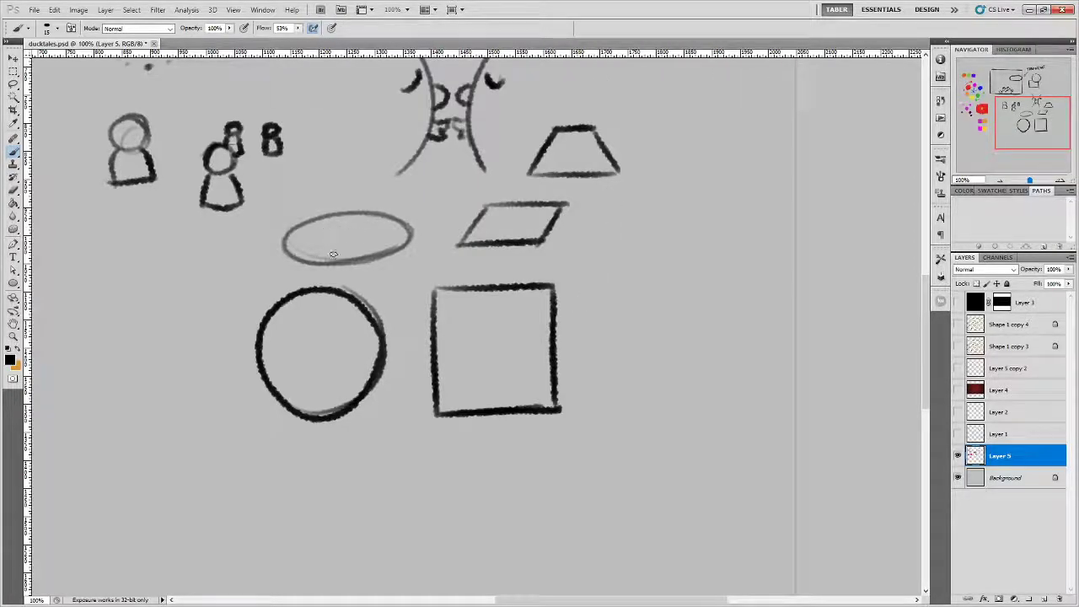
Draw two small concentric circles to the upper left of the large circle.
drag(355, 278, 511, 254)
mouse_move(386, 220)
mouse_down()
mouse_move(415, 272)
mouse_move(356, 256)
mouse_move(392, 256)
mouse_move(382, 266)
mouse_move(401, 246)
mouse_move(381, 242)
mouse_move(383, 262)
mouse_move(408, 241)
mouse_up()
drag(586, 419, 499, 419)
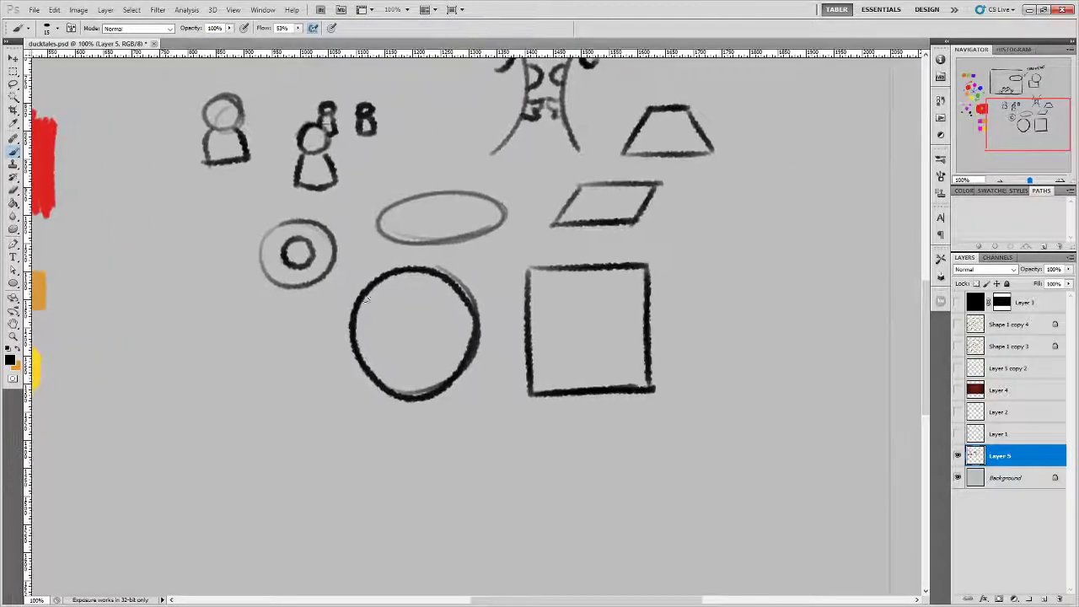
Draw a large triangle to the right of the square and three small skewed triangles above it.
mouse_move(758, 375)
mouse_down()
mouse_move(676, 385)
mouse_move(600, 384)
mouse_move(591, 265)
mouse_move(658, 400)
mouse_up()
drag(541, 397, 659, 401)
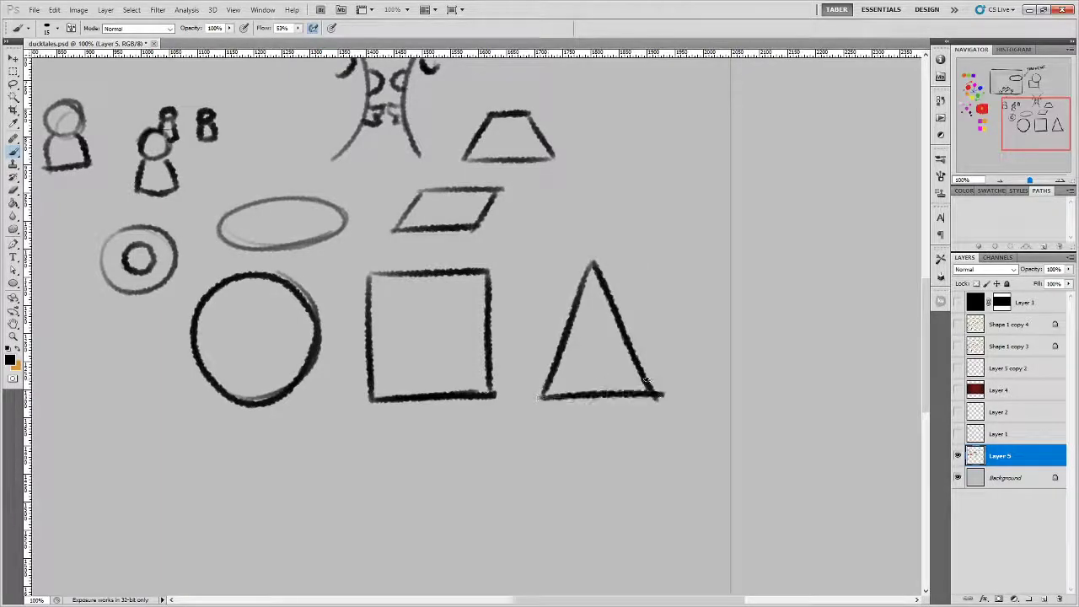
drag(684, 309, 648, 322)
mouse_move(593, 244)
mouse_down()
mouse_move(624, 203)
mouse_move(631, 254)
mouse_up()
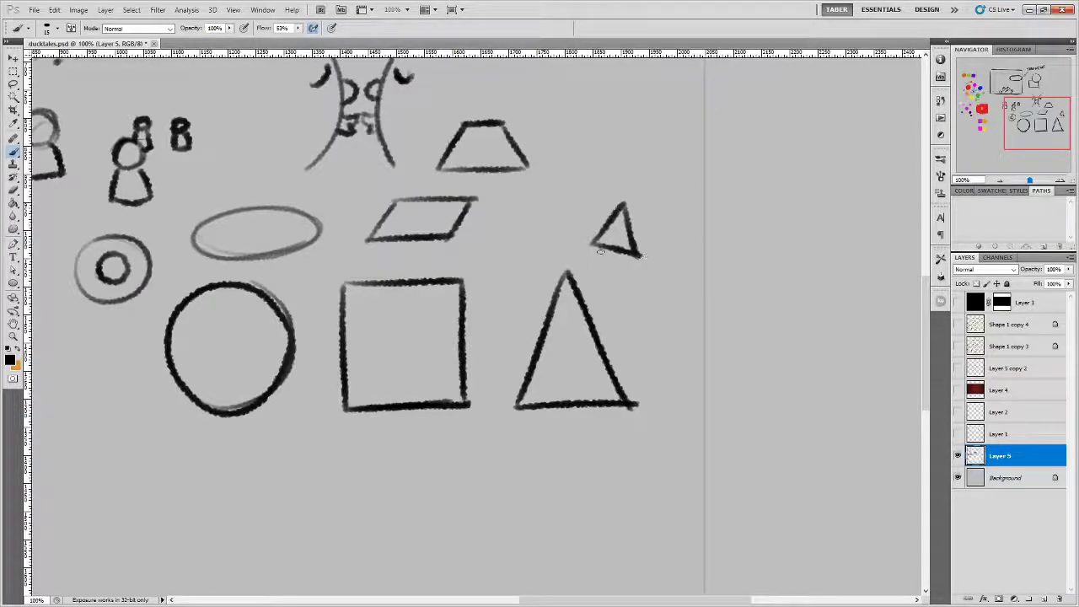
mouse_move(579, 160)
mouse_down()
mouse_move(587, 196)
mouse_move(597, 184)
mouse_move(659, 181)
mouse_move(580, 161)
mouse_move(664, 180)
mouse_up()
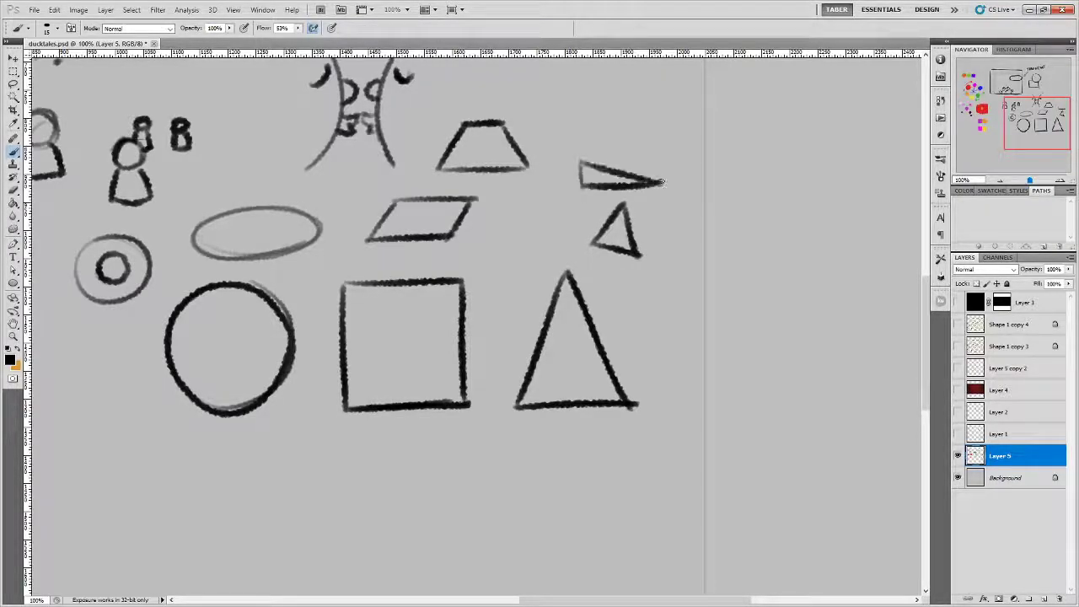
mouse_move(531, 225)
mouse_down()
mouse_move(581, 213)
mouse_move(603, 169)
mouse_move(615, 207)
mouse_move(565, 234)
mouse_up()
drag(603, 168, 565, 236)
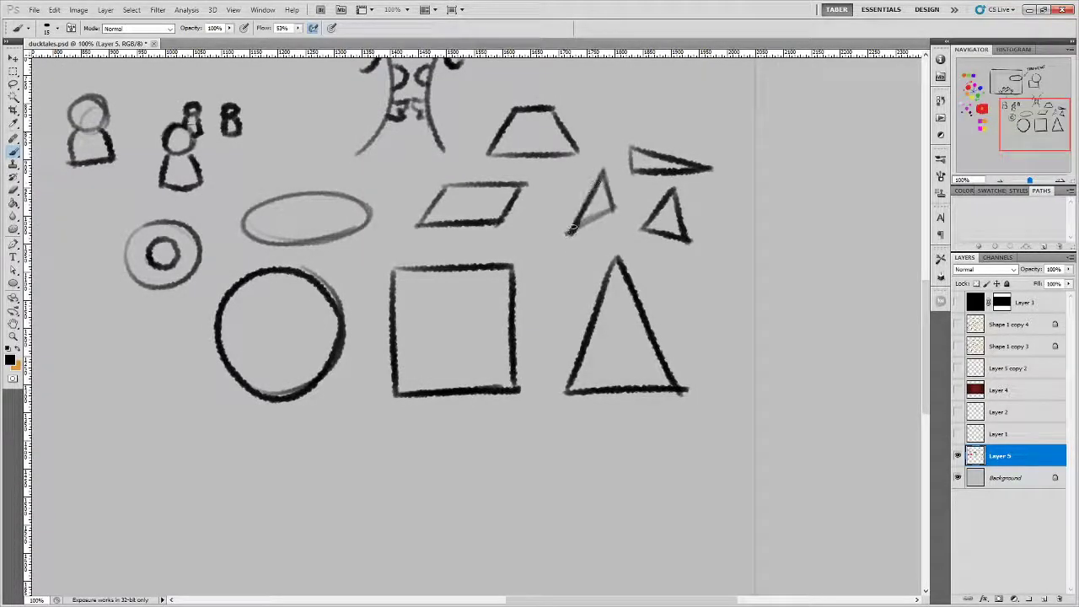
Sketch a curved arrow pointing at the small skewed triangles, and undo it.
drag(723, 311, 662, 329)
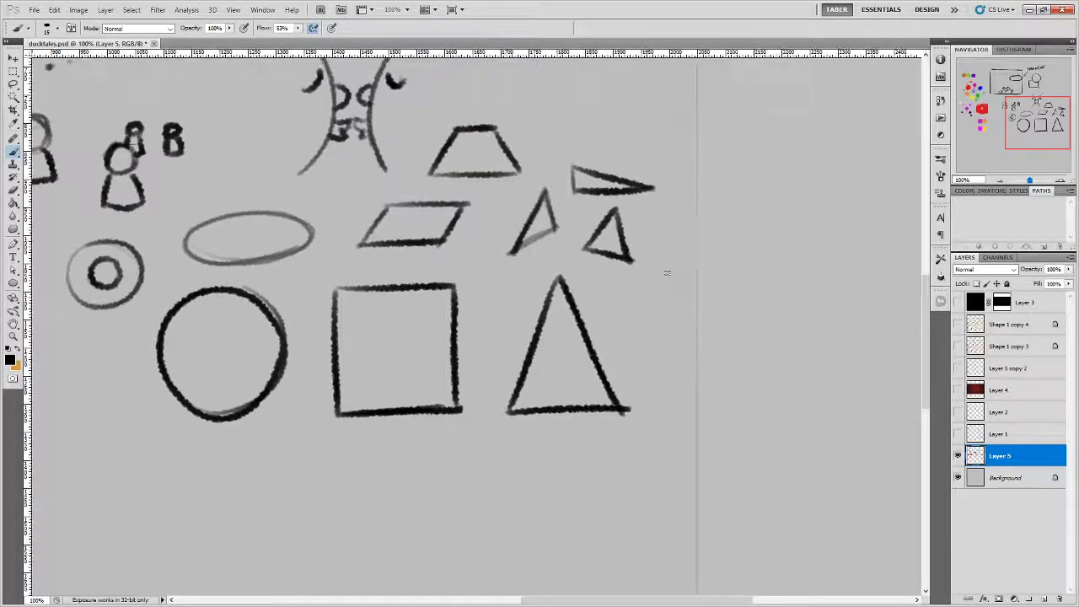
mouse_move(670, 271)
mouse_down()
mouse_move(647, 229)
mouse_move(665, 219)
mouse_up()
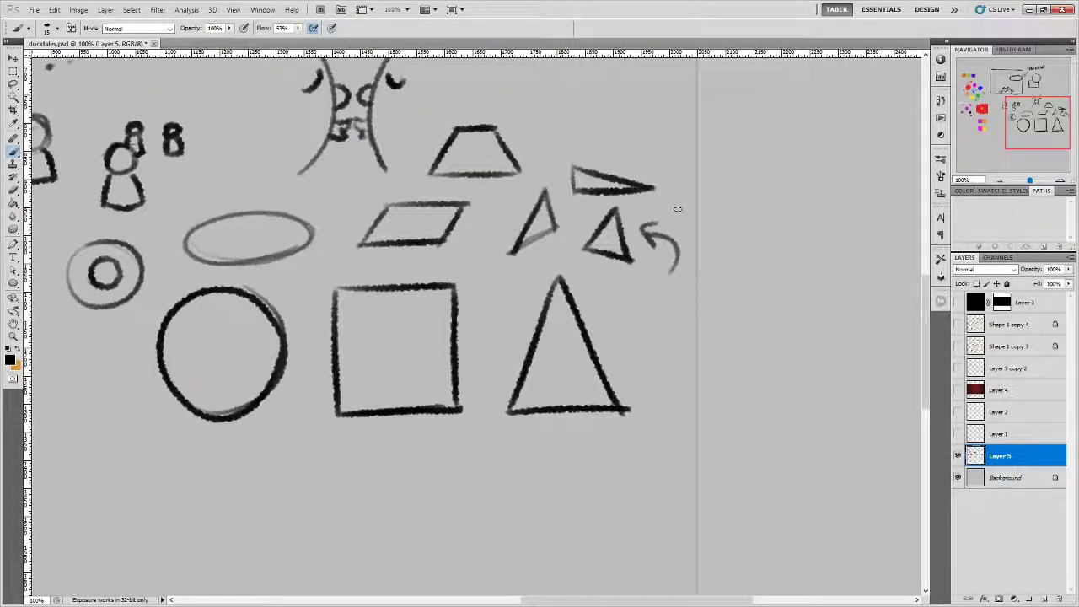
key(ctrl+alt+z)
key(ctrl+alt+z)
Draw a large five-pointed star from crossing lines below the square and triangle, reinforcing its strokes.
drag(572, 416, 642, 361)
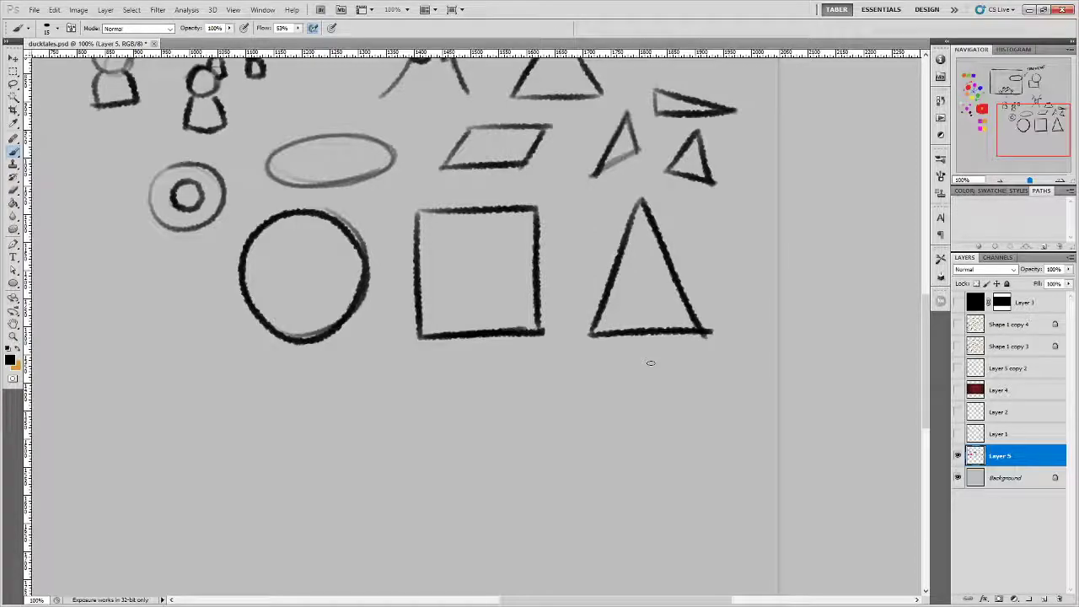
drag(585, 396, 596, 294)
mouse_move(511, 453)
mouse_down()
mouse_move(545, 345)
mouse_move(602, 438)
mouse_move(484, 345)
mouse_up()
mouse_move(514, 344)
mouse_down()
mouse_move(651, 344)
mouse_move(531, 436)
mouse_move(534, 451)
mouse_move(634, 334)
mouse_up()
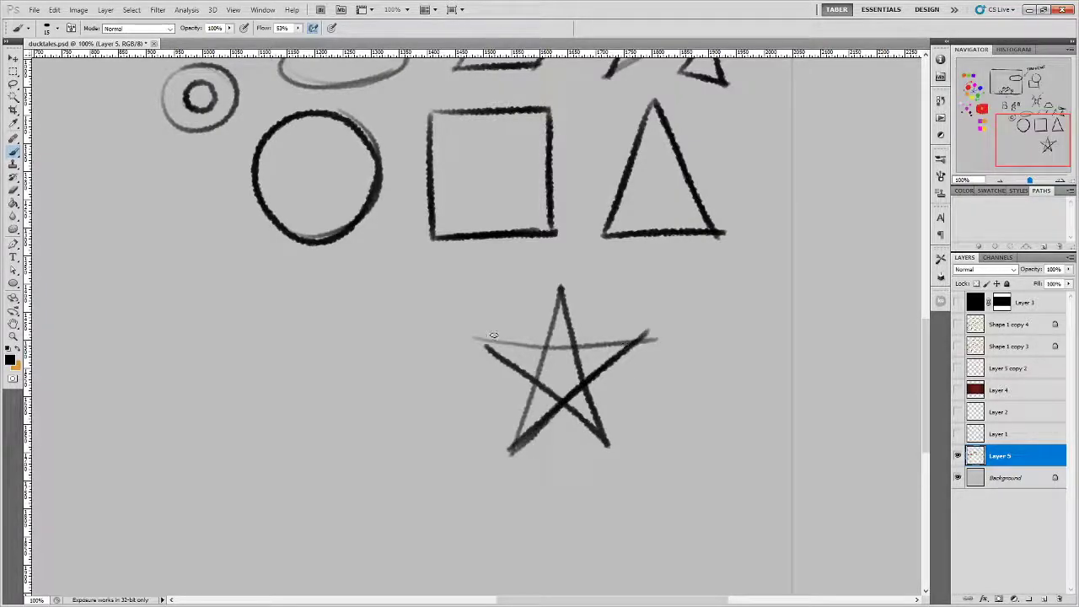
drag(482, 340, 655, 337)
drag(560, 288, 513, 455)
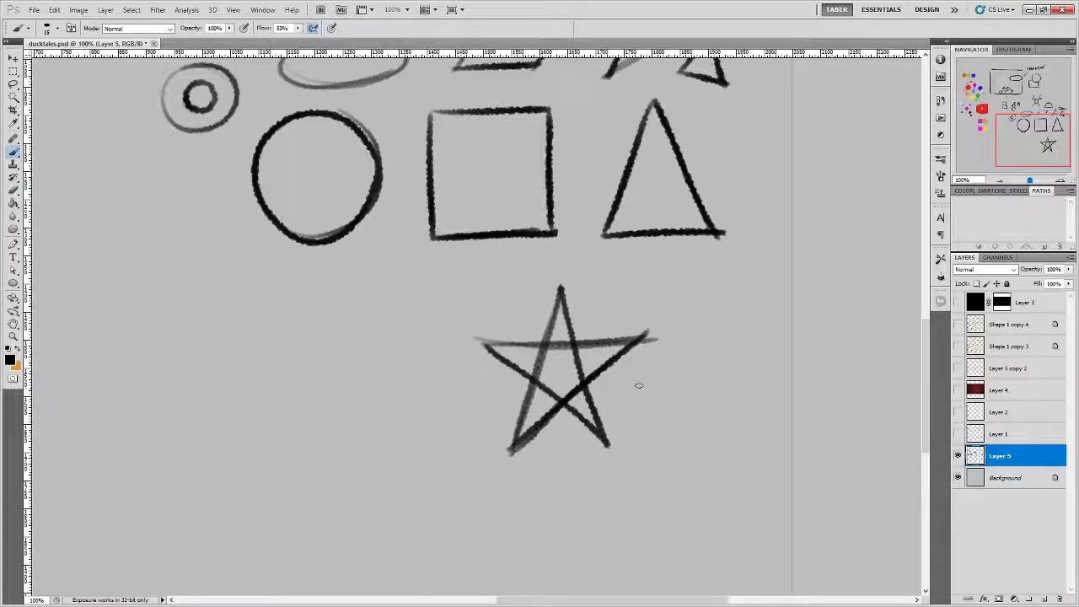
Mark the tips of the star with small dots, and undo the marks.
click(497, 466)
click(456, 334)
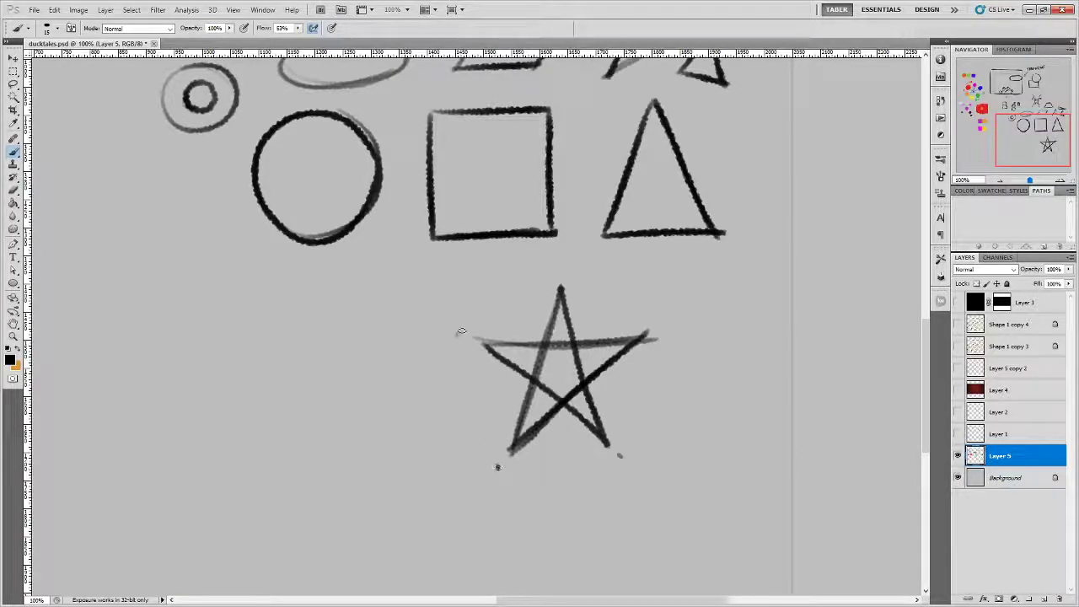
click(551, 268)
click(672, 322)
key(ctrl+z)
key(ctrl+alt+z)
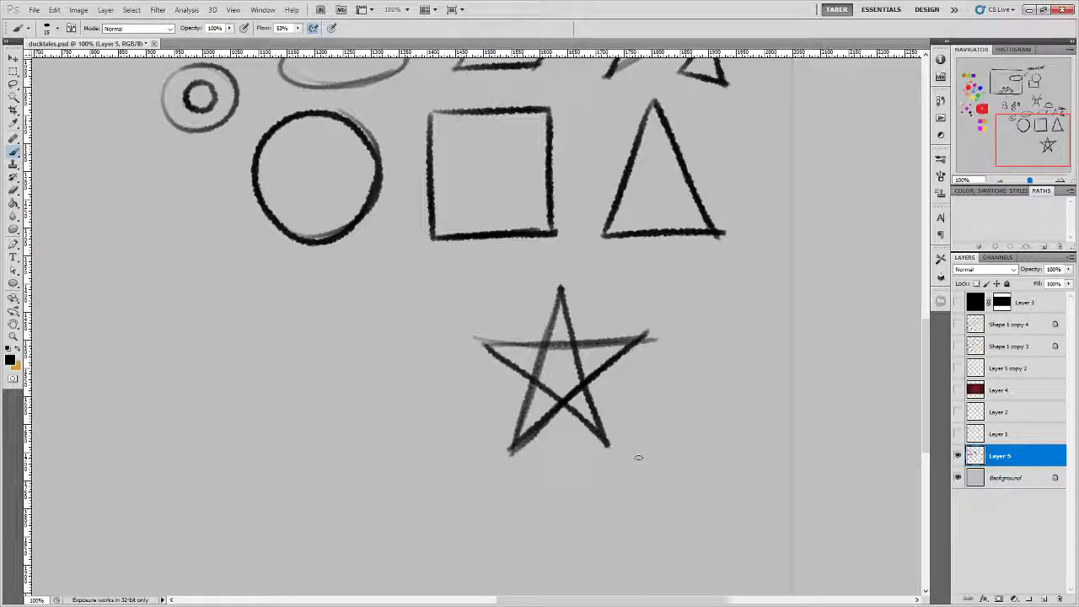
Sketch a loose outline enclosing the large circle, square and triangle, and undo it.
drag(683, 321, 720, 445)
mouse_move(291, 399)
mouse_down()
mouse_move(697, 401)
mouse_move(802, 345)
mouse_move(783, 223)
mouse_move(365, 224)
mouse_move(265, 254)
mouse_move(328, 410)
mouse_move(413, 406)
mouse_up()
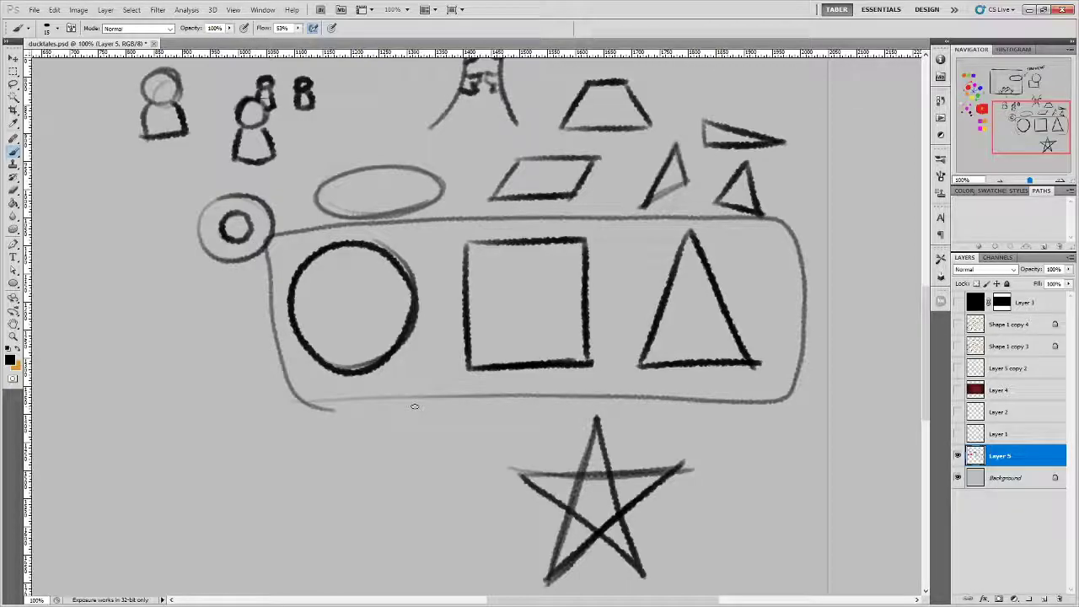
key(ctrl+z)
Draw a large heart to the left of the star and a small upside-down heart to its upper left.
drag(711, 461, 762, 343)
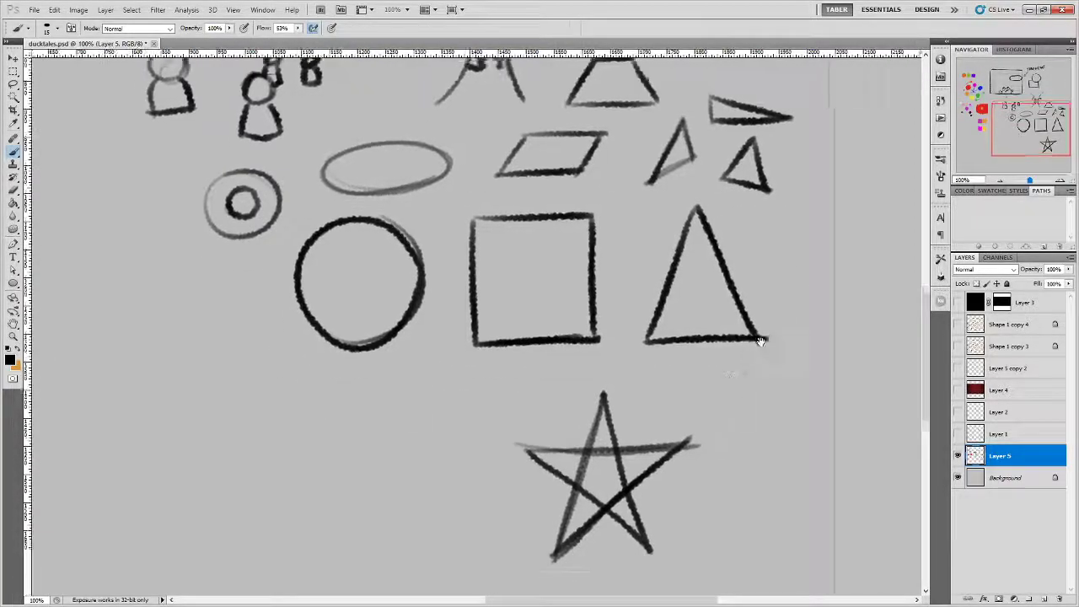
mouse_move(444, 333)
mouse_down()
mouse_move(384, 305)
mouse_move(430, 441)
mouse_move(451, 453)
mouse_move(492, 407)
mouse_move(461, 297)
mouse_move(492, 409)
mouse_move(460, 435)
mouse_move(461, 311)
mouse_up()
key(ctrl+z)
key(ctrl+z)
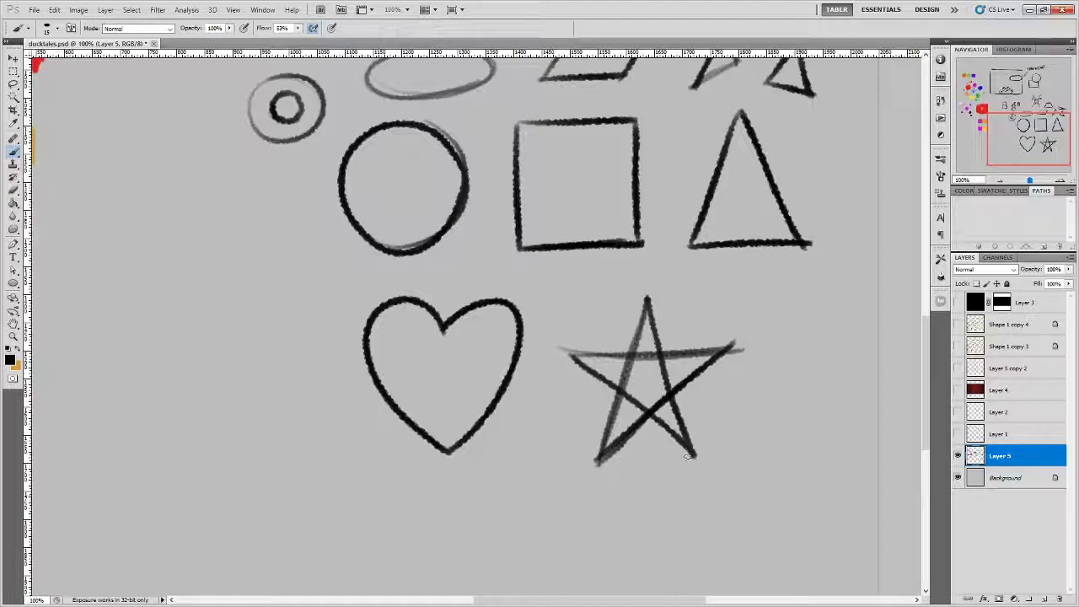
scroll(539, 405, left, 3)
mouse_move(373, 253)
mouse_down()
mouse_move(377, 289)
mouse_move(407, 307)
mouse_move(390, 242)
mouse_move(375, 252)
mouse_move(379, 236)
mouse_move(345, 305)
mouse_up()
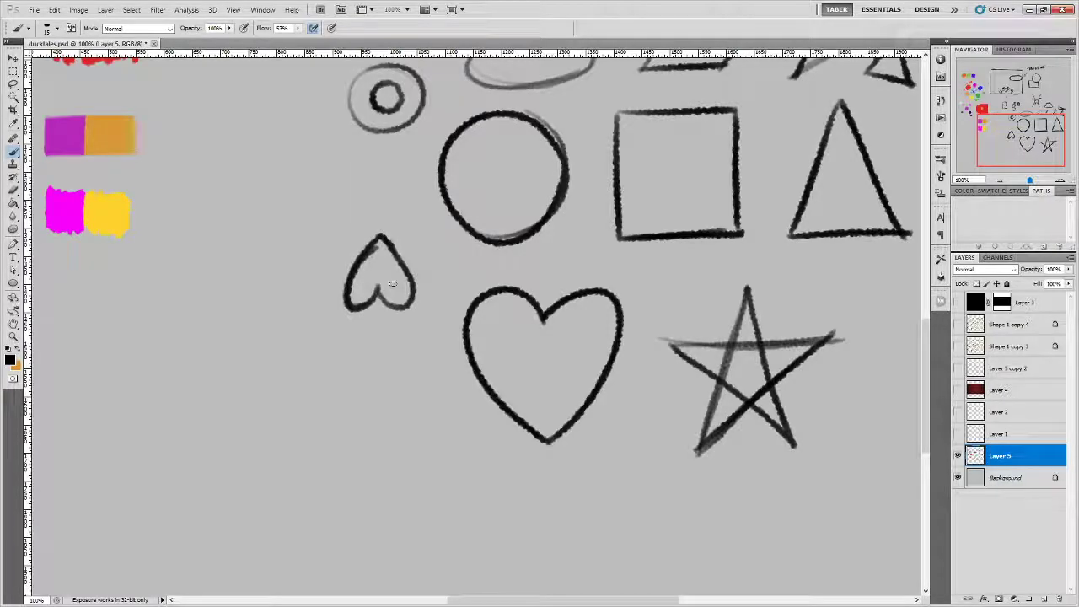
Sketch an arrow pointing up at the small upside-down heart, and undo it.
drag(378, 381, 380, 314)
drag(373, 335, 393, 335)
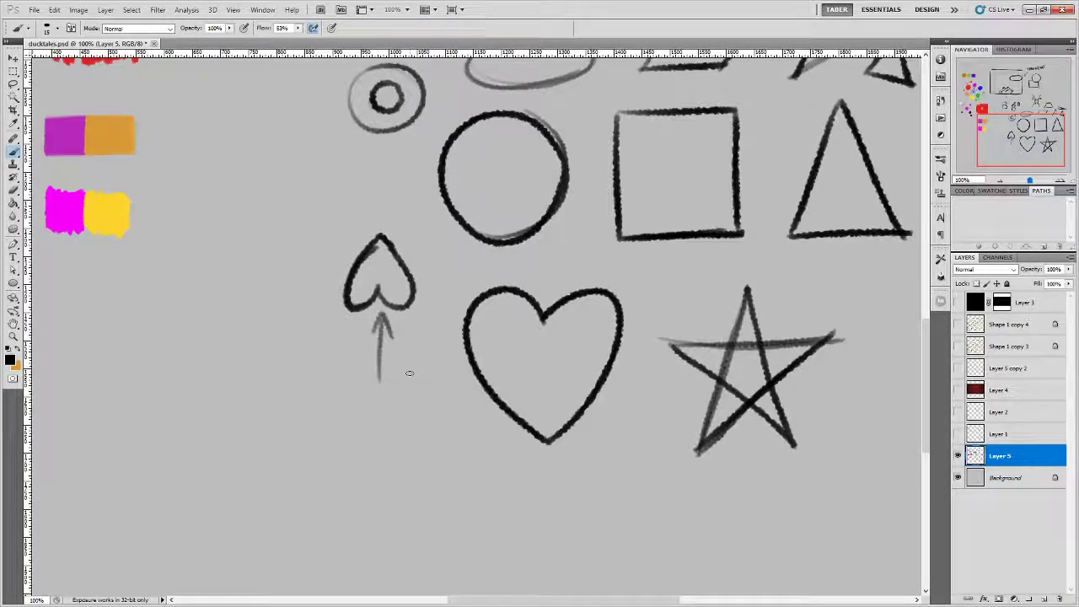
key(ctrl+z)
Draw a large octagon to the lower right of the star.
mouse_move(680, 372)
mouse_down()
mouse_move(582, 372)
mouse_move(612, 366)
mouse_move(590, 464)
mouse_up()
mouse_move(586, 396)
mouse_down()
mouse_move(651, 340)
mouse_move(721, 349)
mouse_move(745, 398)
mouse_move(720, 468)
mouse_up()
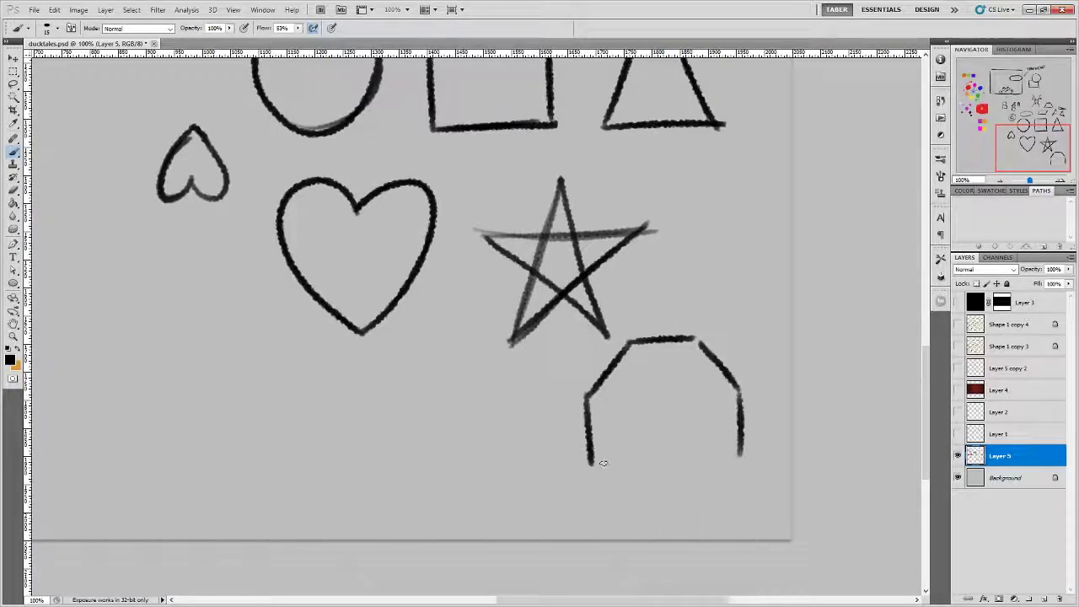
mouse_move(590, 463)
mouse_down()
mouse_move(659, 498)
mouse_move(706, 495)
mouse_move(742, 447)
mouse_move(715, 475)
mouse_move(632, 496)
mouse_move(693, 492)
mouse_move(614, 483)
mouse_up()
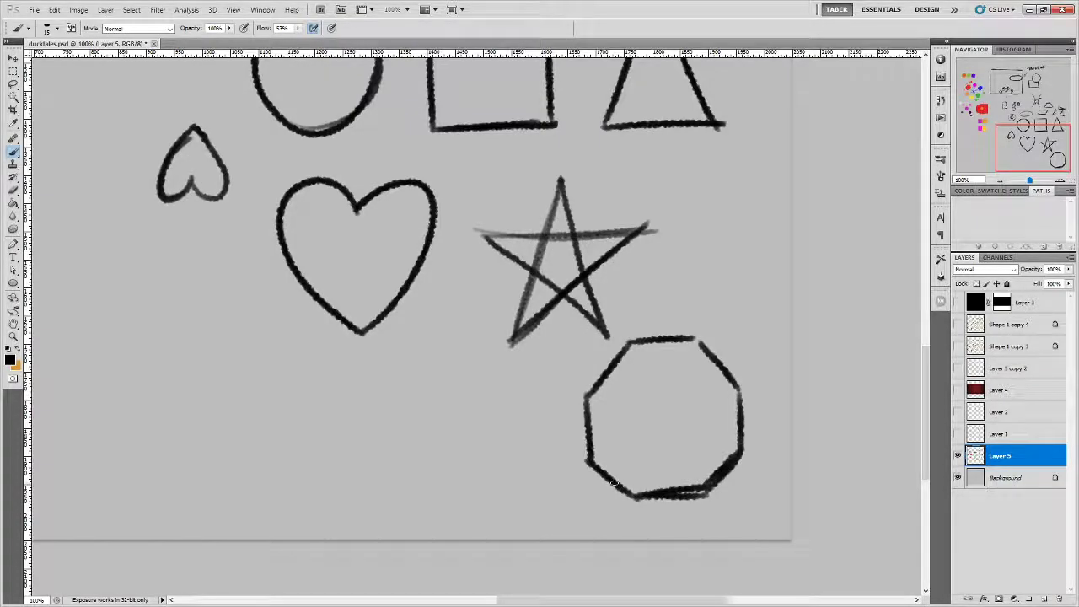
Letter the word STOP inside the octagon, and undo the lettering.
mouse_move(642, 399)
mouse_down()
mouse_move(612, 445)
mouse_move(661, 396)
mouse_up()
mouse_move(647, 401)
mouse_down()
mouse_move(644, 438)
mouse_move(671, 403)
mouse_move(699, 394)
mouse_up()
drag(699, 394, 701, 411)
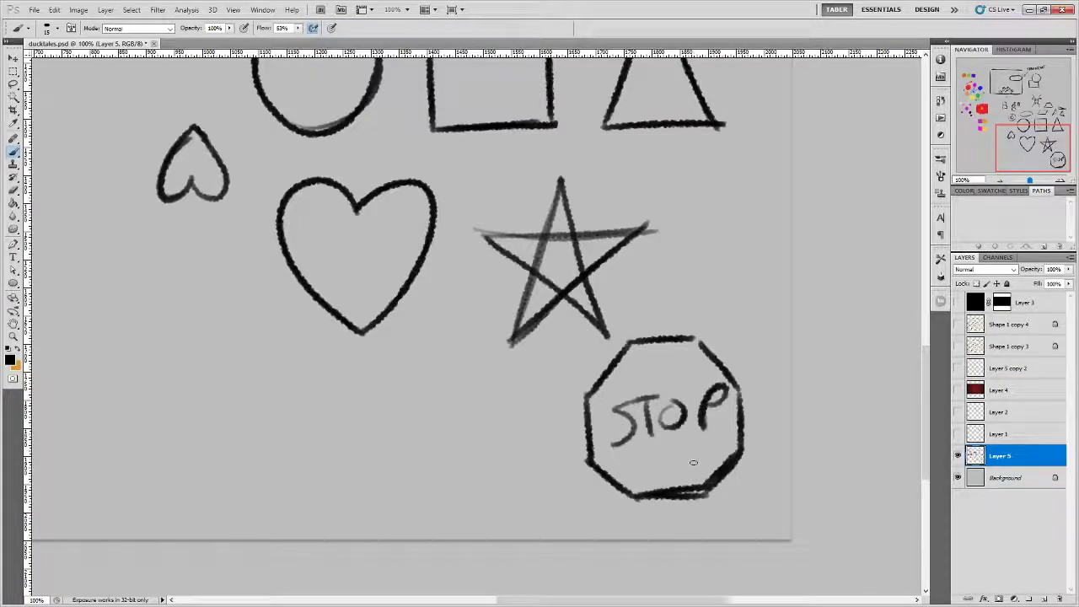
key(ctrl+alt+z)
key(ctrl+alt+z)
key(ctrl+alt+z)
key(ctrl+alt+z)
key(ctrl+alt+z)
key(ctrl+alt+z)
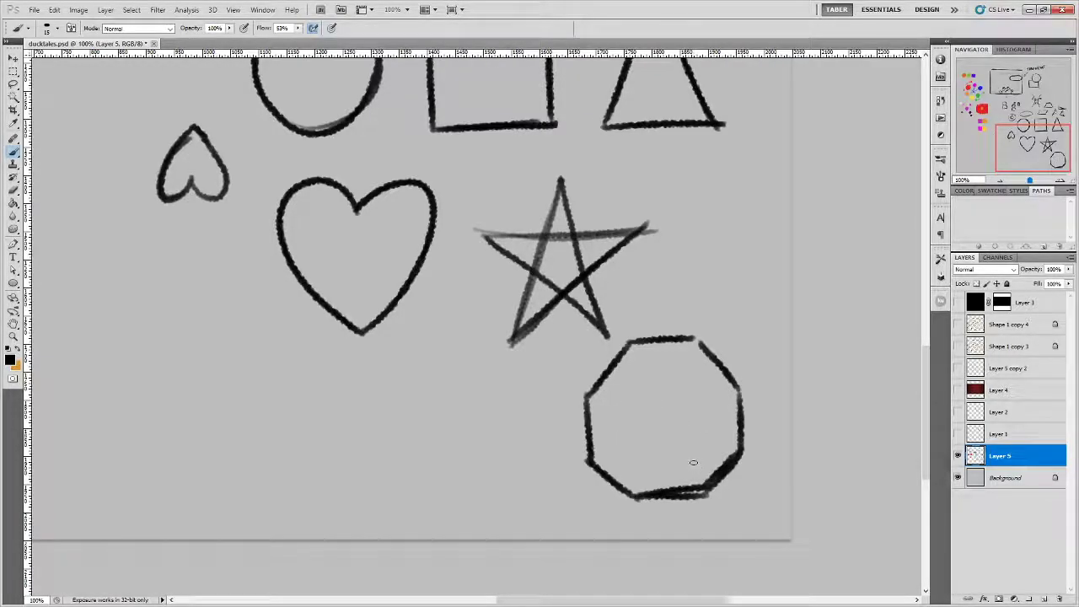
Draw two angled strokes meeting in a left-facing point below the heart as one side of a polygon.
drag(512, 412, 612, 346)
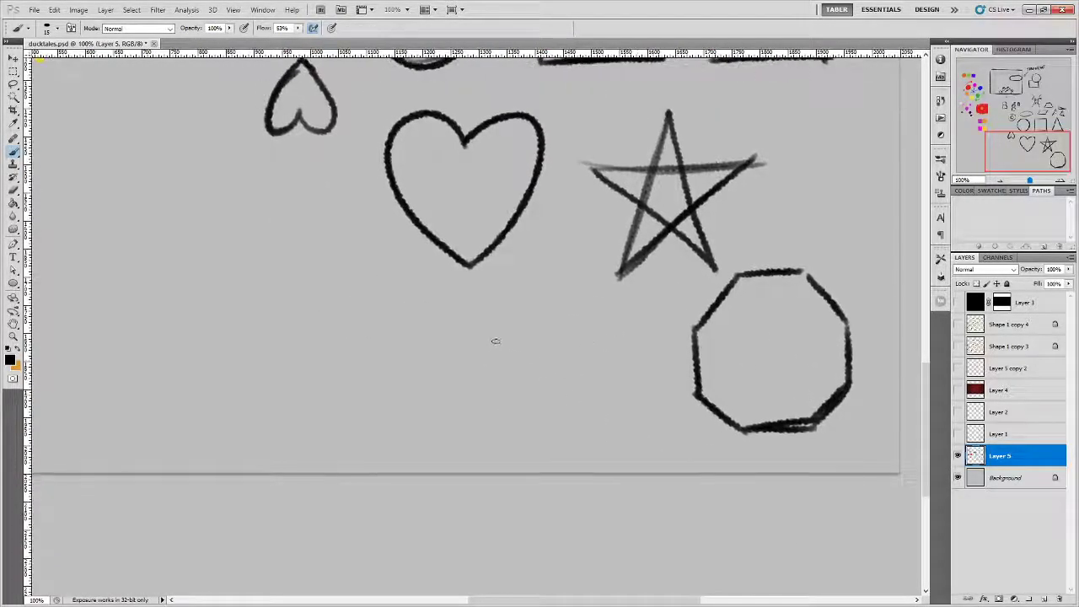
mouse_move(514, 309)
mouse_down()
mouse_move(478, 361)
mouse_move(514, 404)
mouse_up()
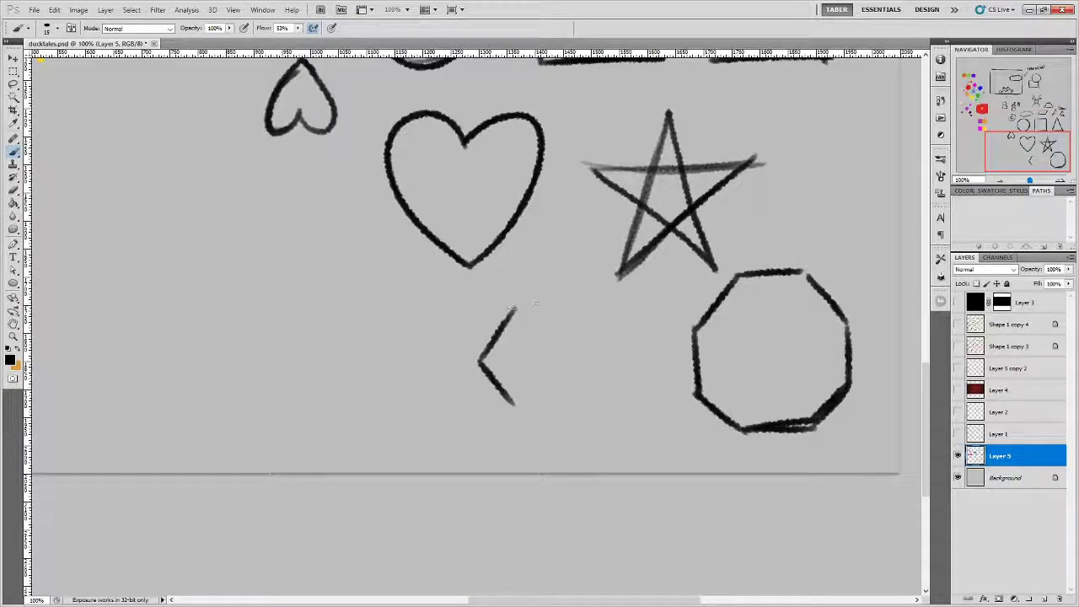
Draw a hexagon below the large heart and star, beside the octagon.
mouse_move(509, 309)
mouse_down()
mouse_move(560, 299)
mouse_move(556, 287)
mouse_move(585, 358)
mouse_move(601, 360)
mouse_move(585, 361)
mouse_move(546, 408)
mouse_move(537, 393)
mouse_move(576, 393)
mouse_move(574, 381)
mouse_move(565, 399)
mouse_move(592, 351)
mouse_up()
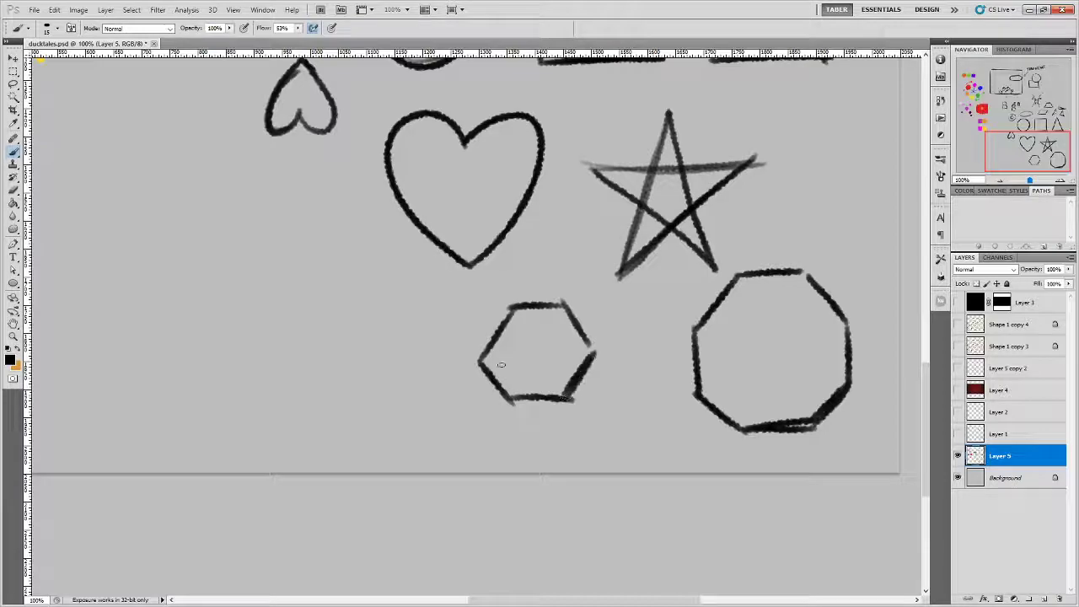
drag(511, 403, 481, 361)
drag(510, 306, 481, 353)
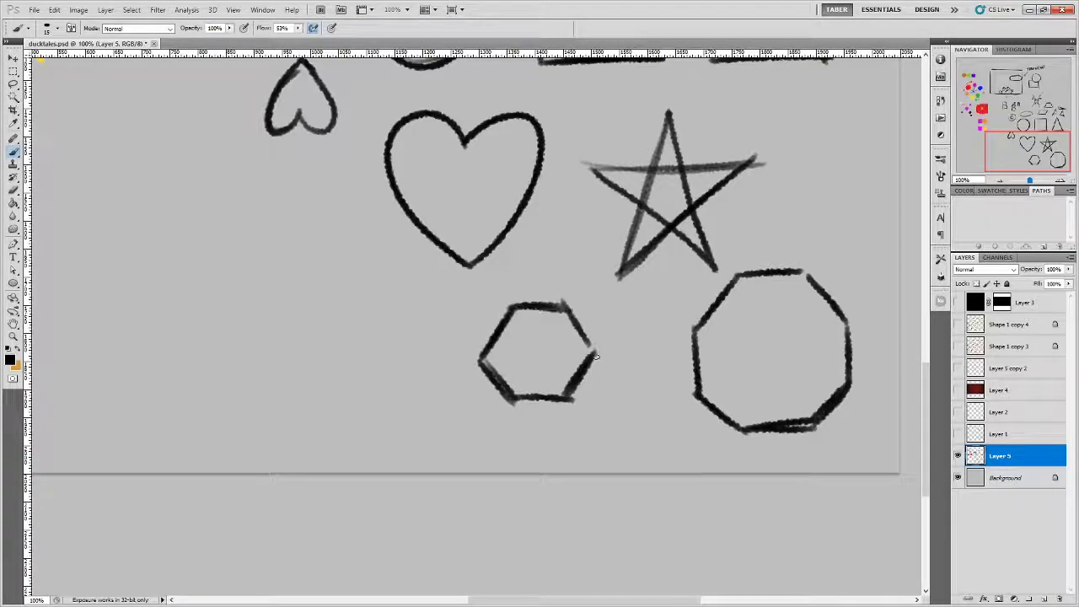
Draw a small upright diamond beside the star's upper point and a crescent moon below the large triangle.
mouse_move(587, 268)
mouse_down()
mouse_move(677, 380)
mouse_move(742, 361)
mouse_move(613, 435)
mouse_move(611, 387)
mouse_move(501, 367)
mouse_up()
mouse_move(543, 417)
mouse_down()
mouse_move(479, 360)
mouse_move(498, 391)
mouse_move(511, 355)
mouse_move(496, 321)
mouse_move(478, 361)
mouse_move(497, 391)
mouse_move(509, 358)
mouse_up()
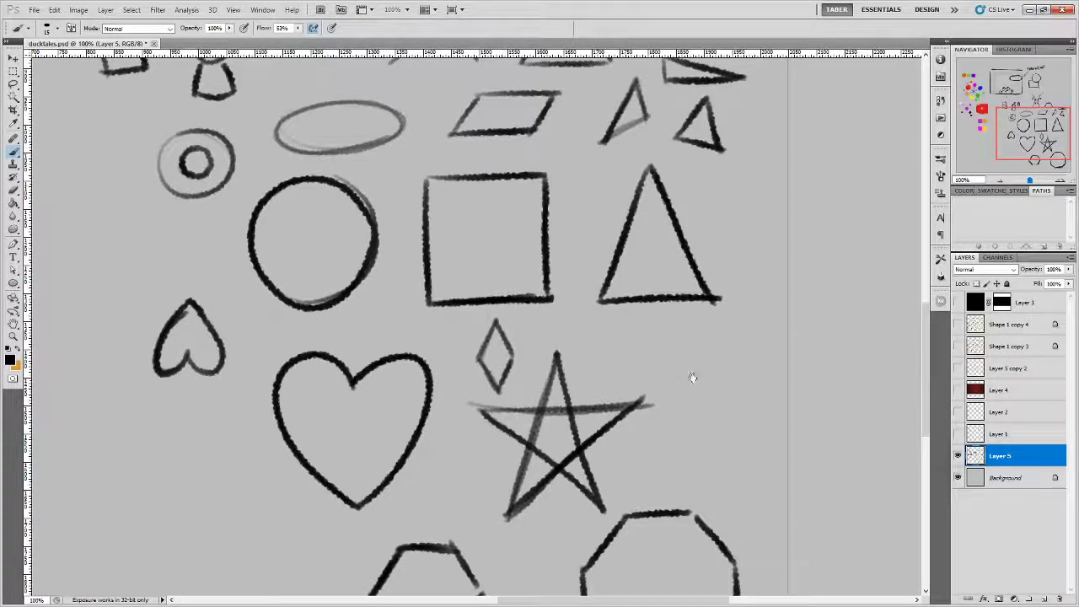
drag(691, 376, 616, 369)
mouse_move(632, 318)
mouse_down()
mouse_move(609, 349)
mouse_move(671, 377)
mouse_move(625, 343)
mouse_move(642, 321)
mouse_move(618, 371)
mouse_up()
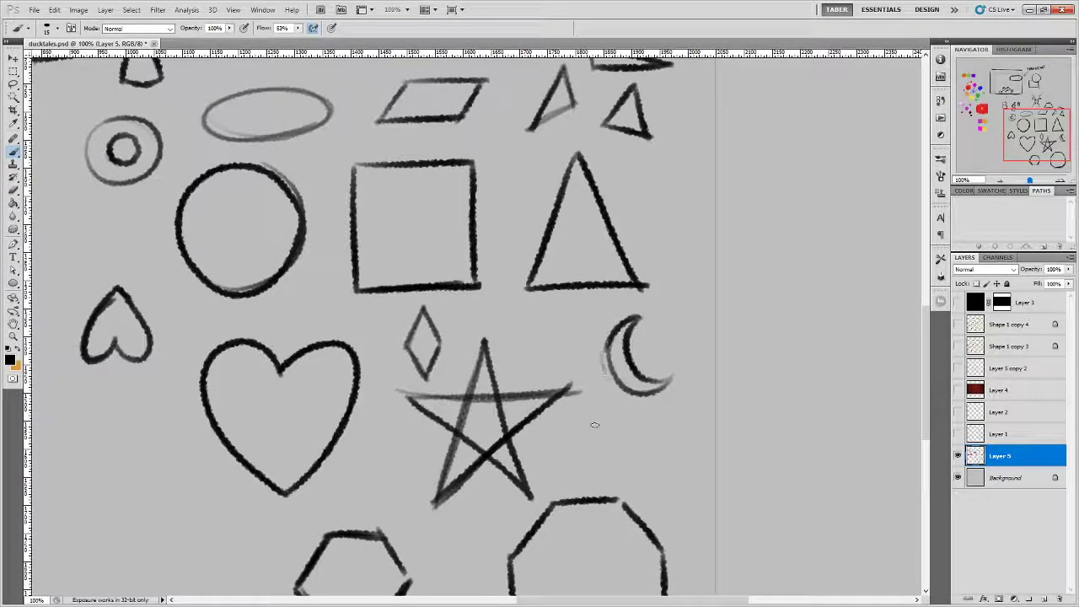
mouse_move(540, 359)
mouse_down()
mouse_move(580, 353)
mouse_move(585, 363)
mouse_up()
key(ctrl+z)
mouse_move(533, 285)
mouse_down()
mouse_move(558, 365)
mouse_move(600, 366)
mouse_up()
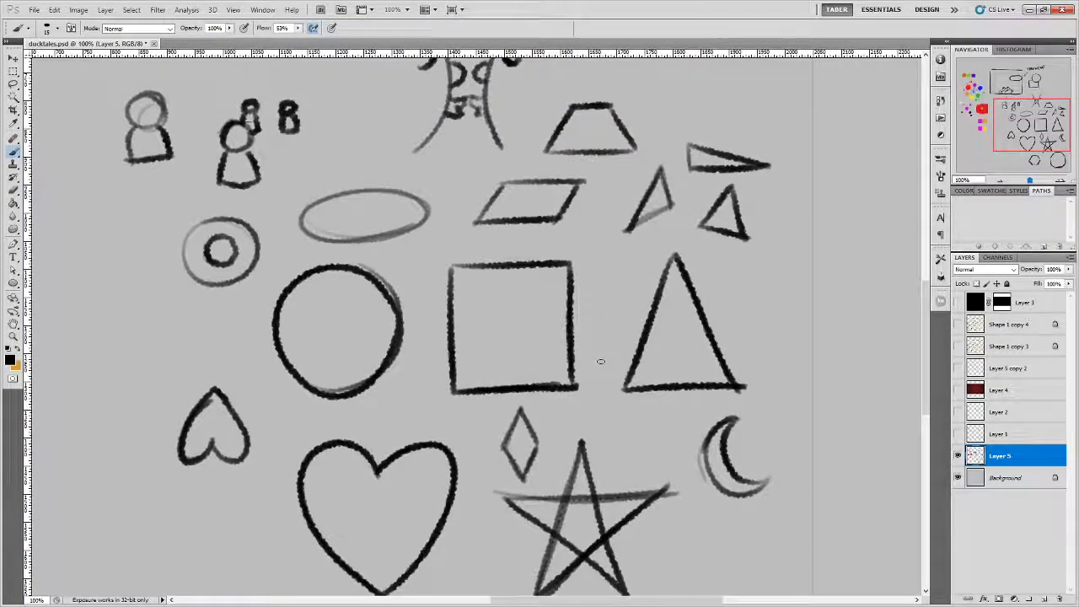
mouse_move(717, 242)
mouse_down()
mouse_move(291, 240)
mouse_move(486, 434)
mouse_move(742, 253)
mouse_move(725, 245)
mouse_up()
key(ctrl+z)
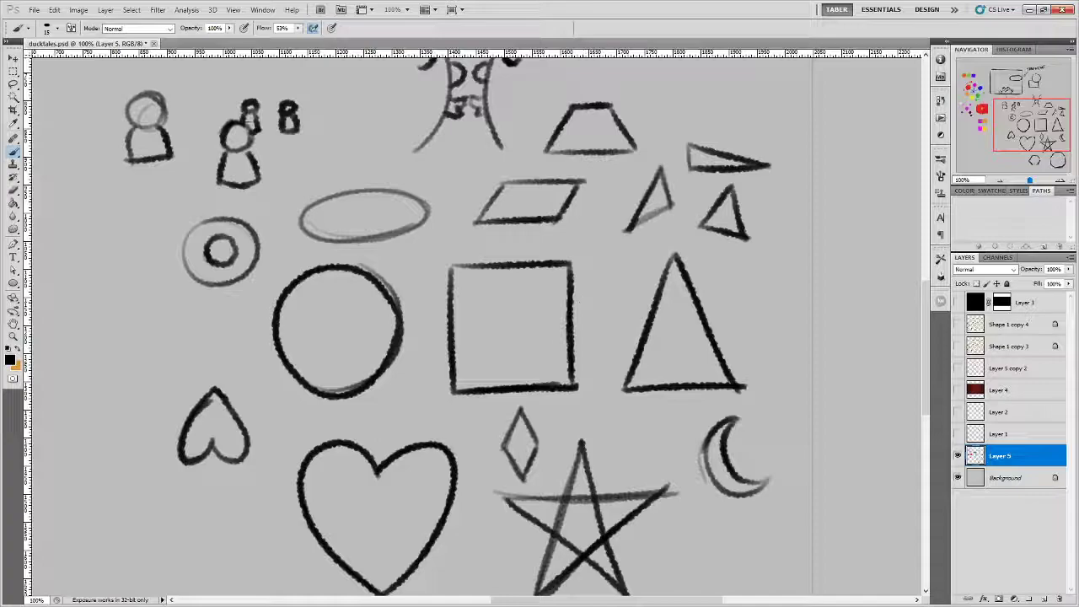
Draw a vertical capsule between the colour swatches and the shapes, using two stacked circles joined by straight sides.
drag(505, 364, 659, 371)
mouse_move(221, 393)
mouse_down()
mouse_move(333, 369)
mouse_move(391, 268)
mouse_move(365, 306)
mouse_up()
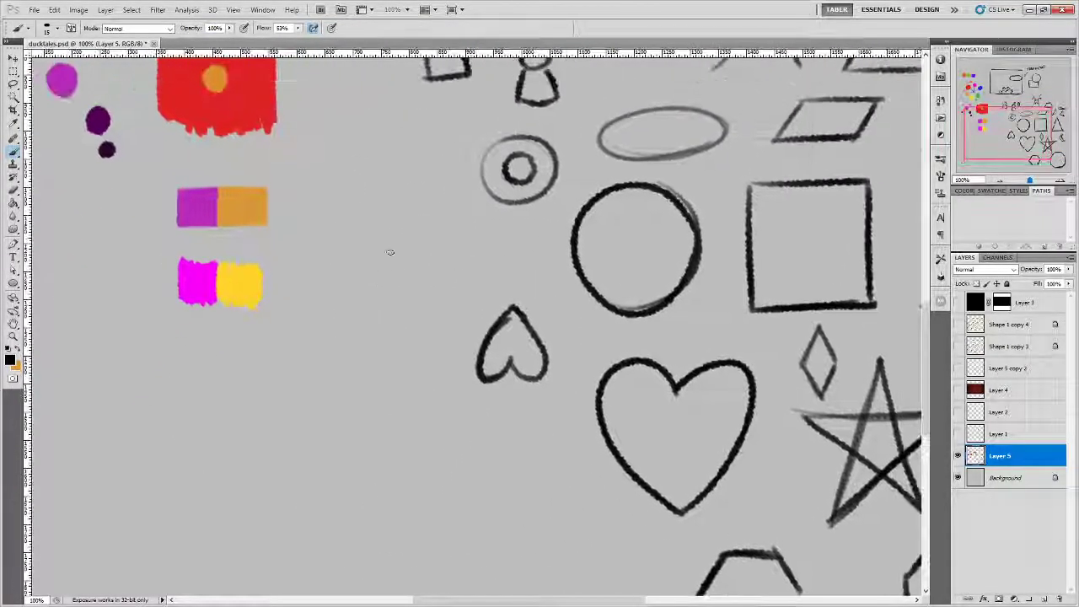
mouse_move(401, 221)
mouse_down()
mouse_move(367, 236)
mouse_move(402, 224)
mouse_up()
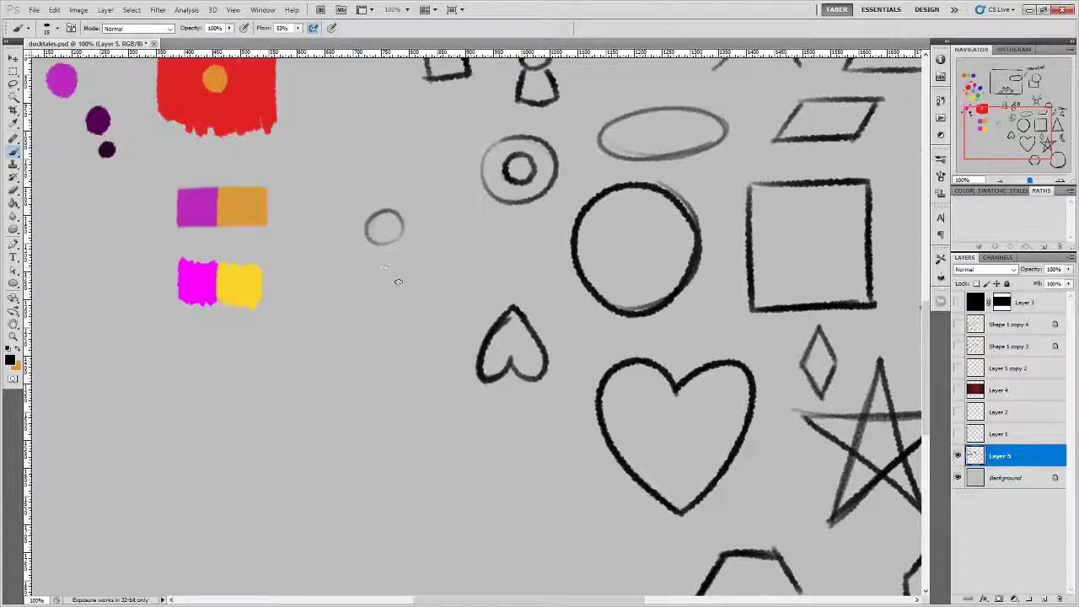
mouse_move(392, 263)
mouse_down()
mouse_move(384, 293)
mouse_move(374, 255)
mouse_move(395, 242)
mouse_move(400, 268)
mouse_up()
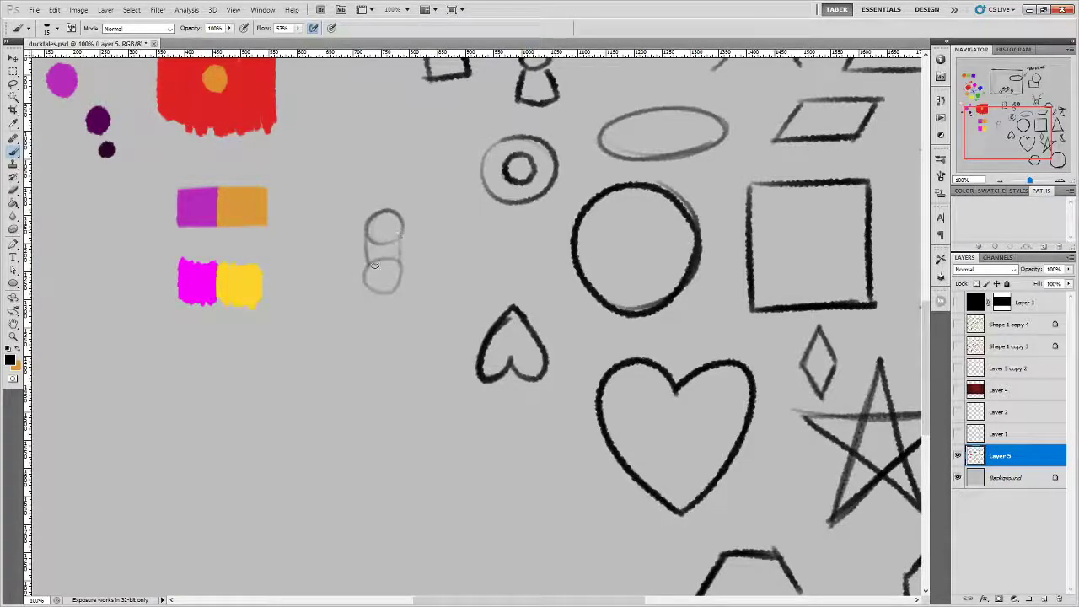
mouse_move(365, 224)
mouse_down()
mouse_move(377, 278)
mouse_move(366, 274)
mouse_move(387, 288)
mouse_move(398, 218)
mouse_up()
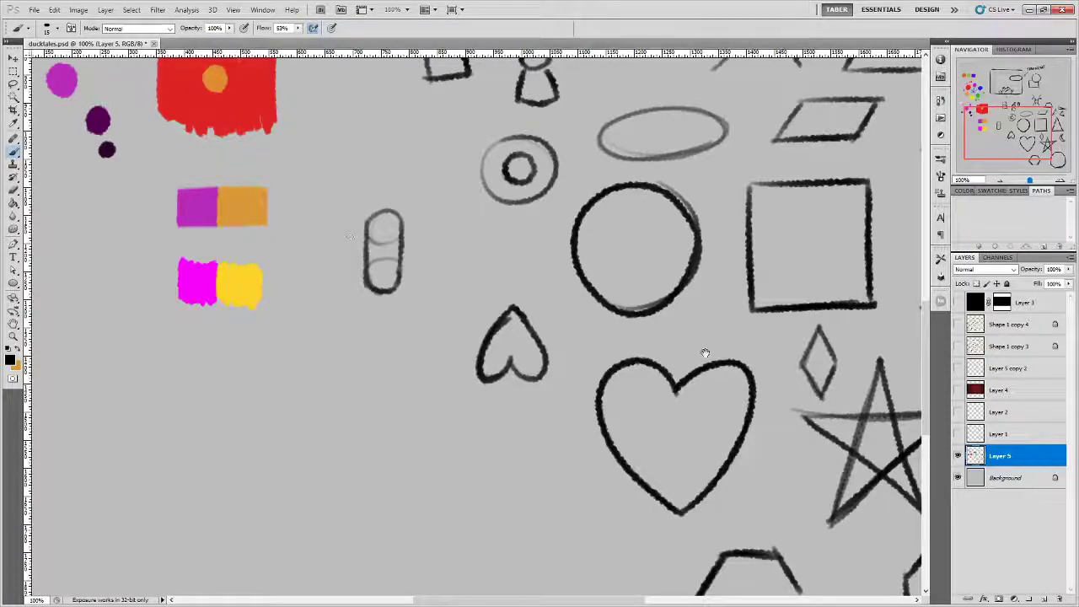
Sketch two construction circles and a downward triangle over the large heart, and undo the sketch.
drag(703, 356, 562, 258)
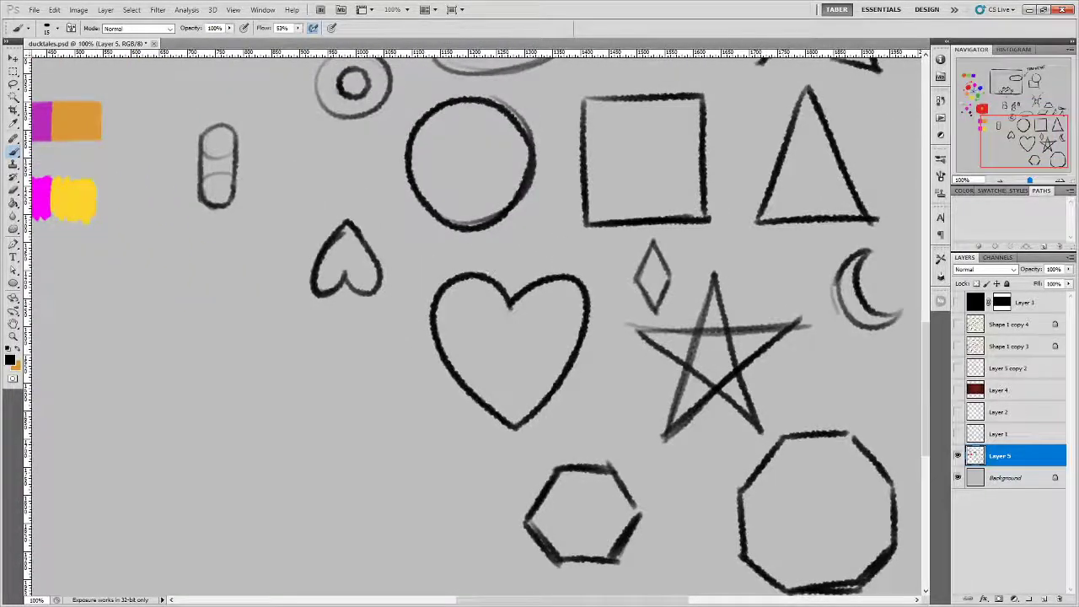
mouse_move(428, 316)
mouse_down()
mouse_move(516, 333)
mouse_move(509, 354)
mouse_move(540, 279)
mouse_move(548, 356)
mouse_up()
mouse_move(448, 363)
mouse_down()
mouse_move(585, 357)
mouse_move(569, 351)
mouse_move(516, 429)
mouse_up()
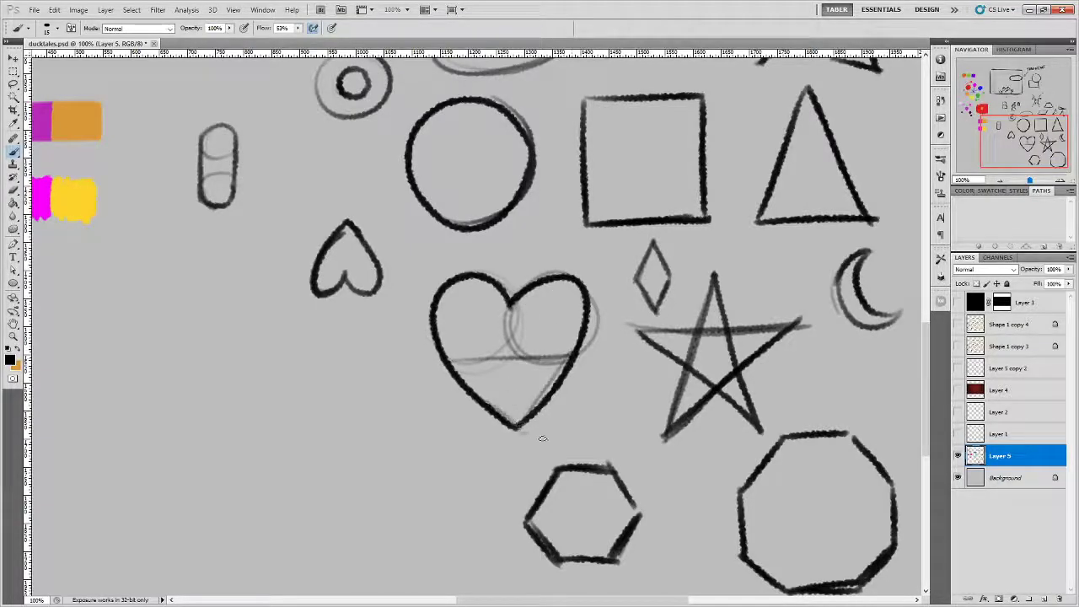
key(ctrl+alt+z)
key(ctrl+alt+z)
key(ctrl+alt+z)
key(ctrl+alt+z)
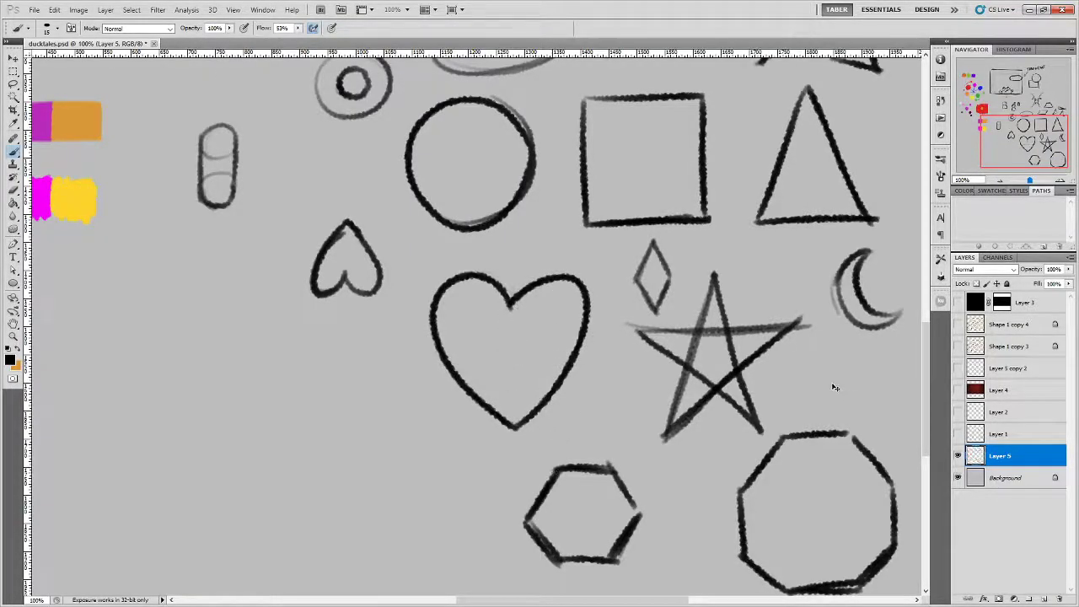
Sketch two overlapping circles with the leftover crescent hatched below the small inverted heart, and undo the sketch.
drag(753, 373, 690, 356)
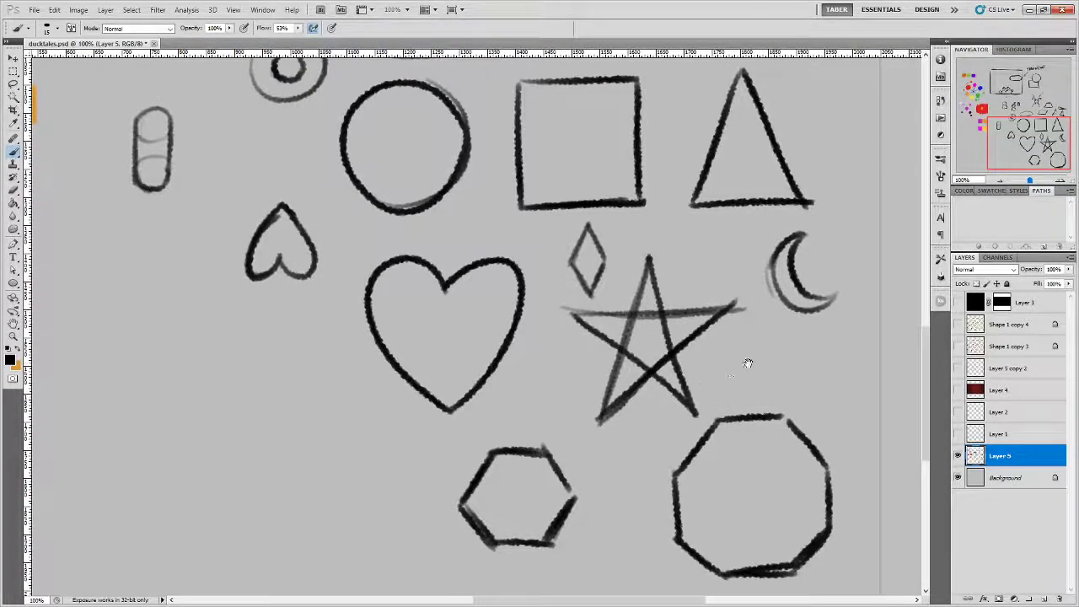
drag(748, 363, 624, 374)
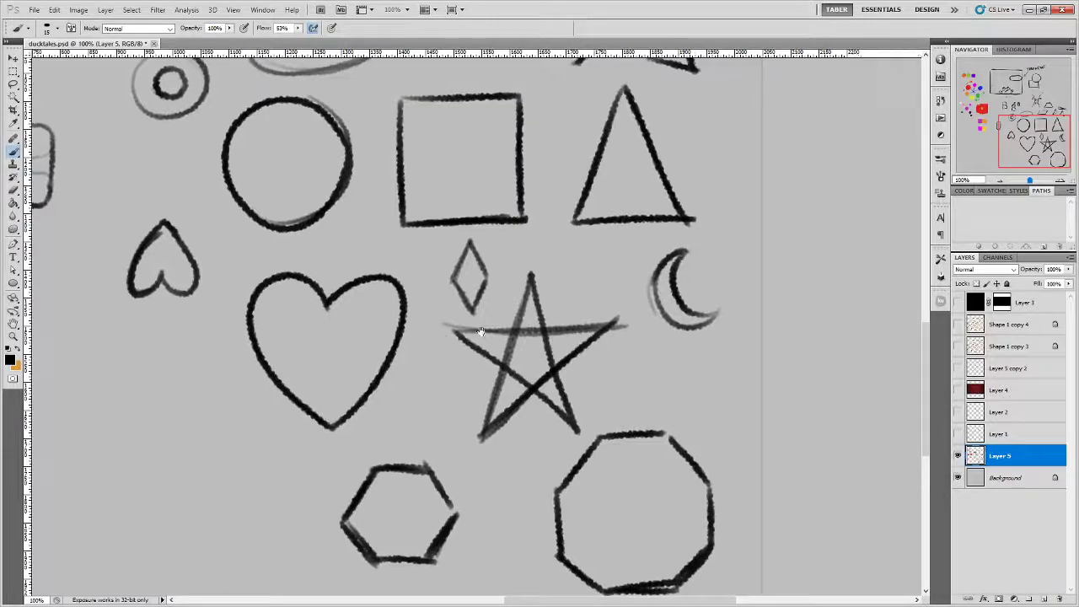
drag(426, 337, 728, 279)
mouse_move(418, 319)
mouse_down()
mouse_move(508, 292)
mouse_move(447, 341)
mouse_move(488, 339)
mouse_move(470, 266)
mouse_move(528, 314)
mouse_move(453, 300)
mouse_move(501, 261)
mouse_move(455, 302)
mouse_move(435, 288)
mouse_move(448, 295)
mouse_move(435, 335)
mouse_move(444, 352)
mouse_move(485, 358)
mouse_up()
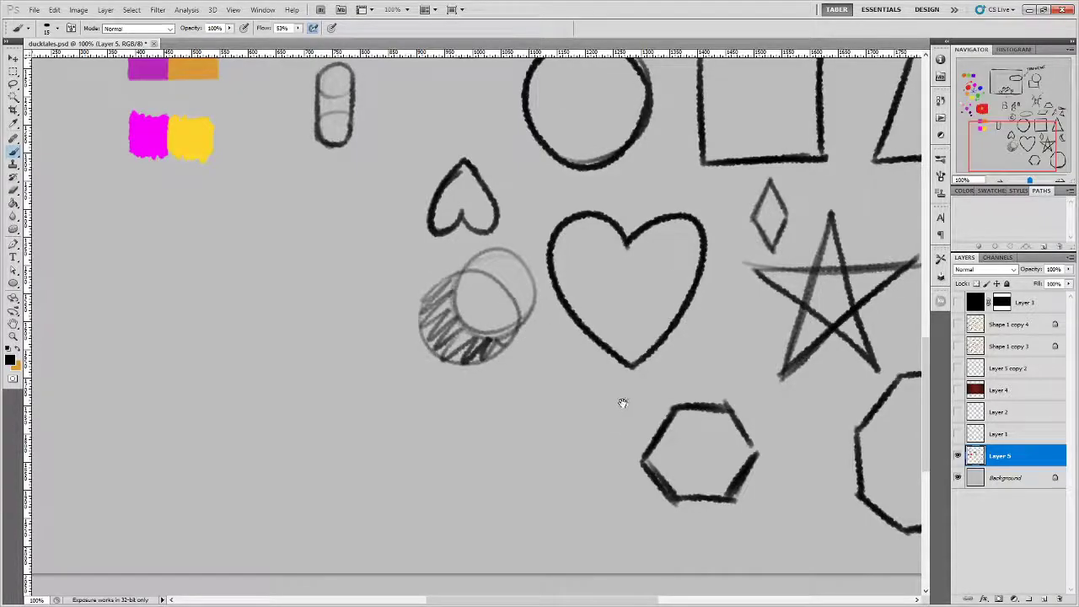
drag(621, 405, 484, 492)
key(ctrl+z)
key(ctrl+alt+z)
key(ctrl+alt+z)
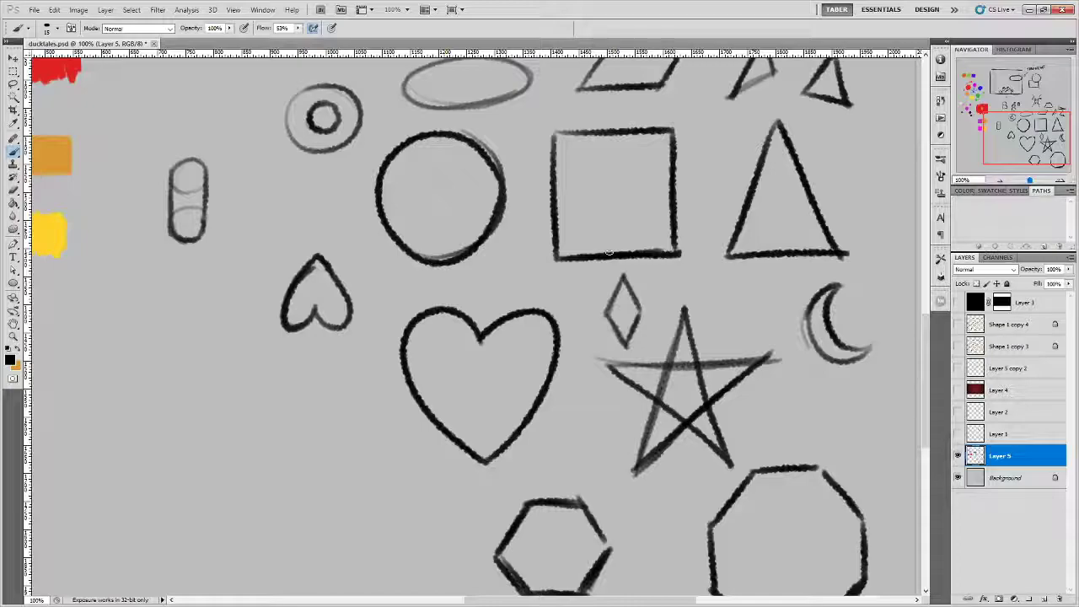
Draw a friendly smiling face with two dot eyes and raised eyebrows inside the large circle.
drag(729, 278, 694, 366)
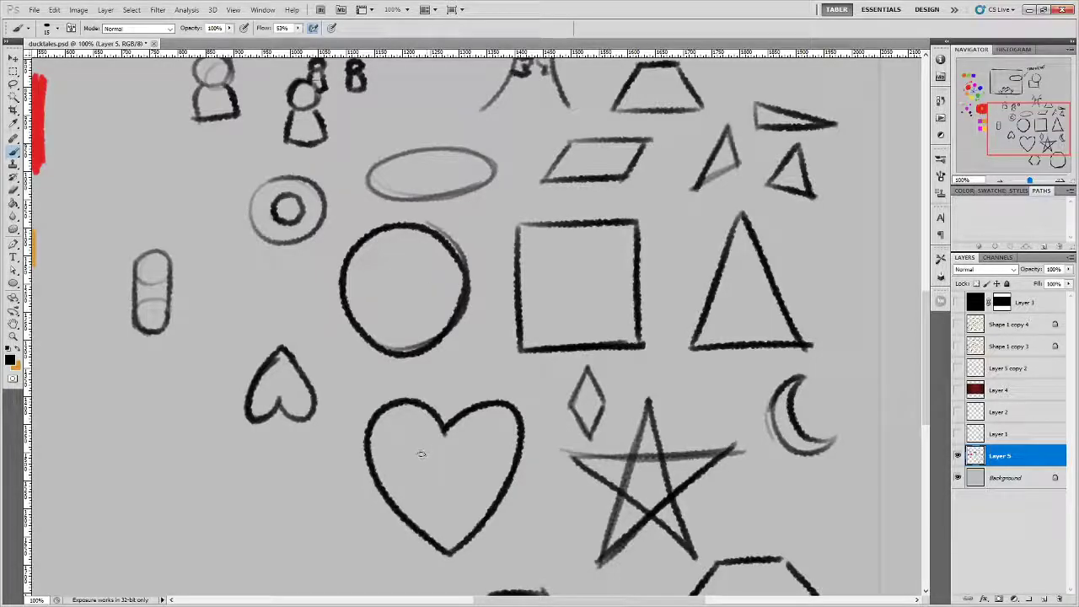
drag(379, 296, 428, 290)
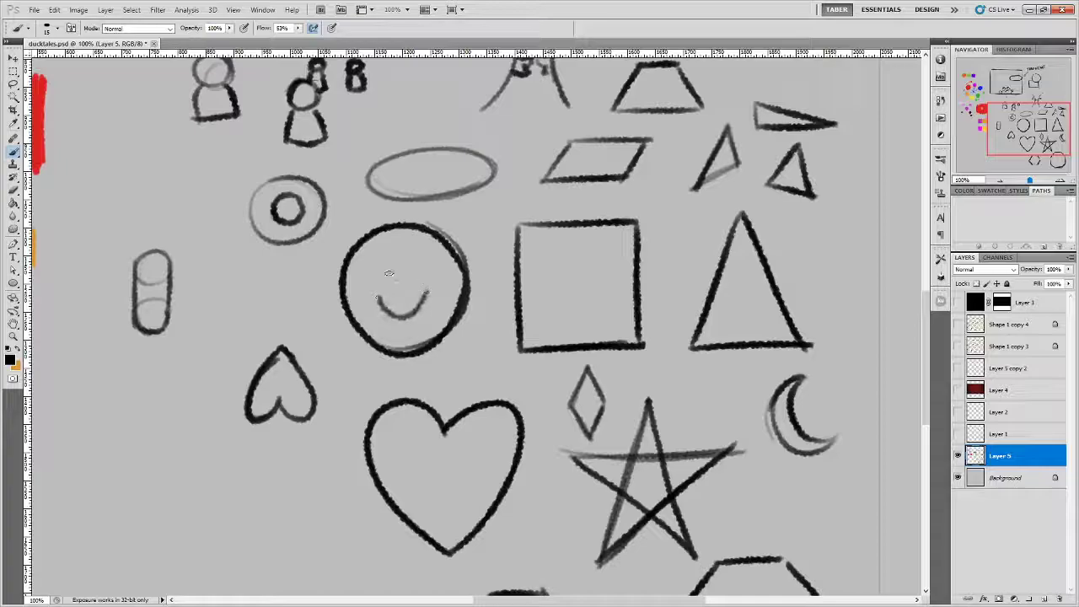
mouse_move(385, 261)
mouse_down()
mouse_move(385, 270)
mouse_move(413, 269)
mouse_move(389, 244)
mouse_move(424, 251)
mouse_up()
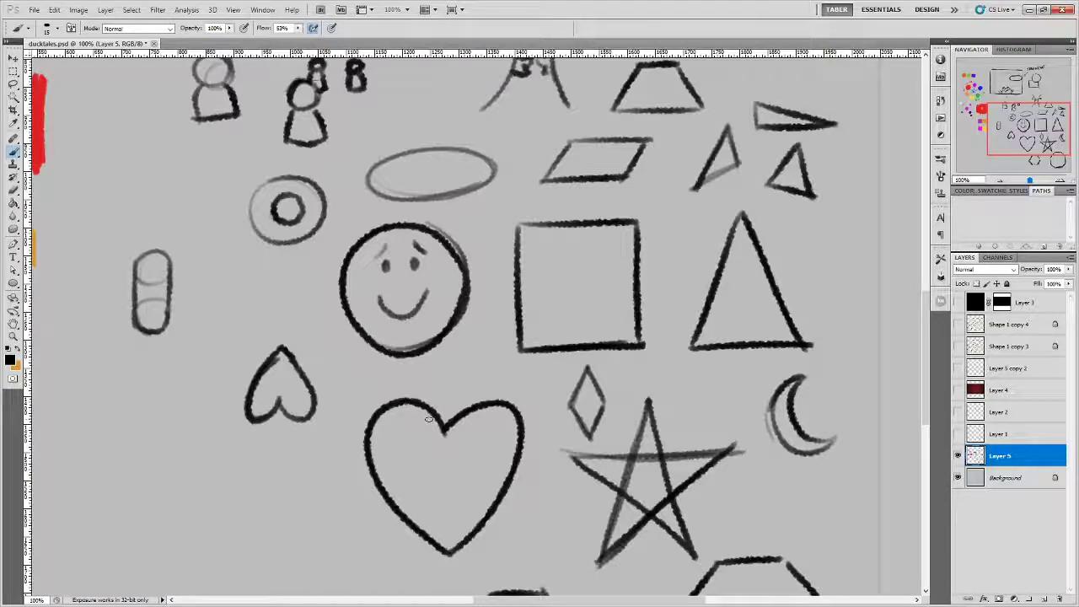
Try a lopsided toothy grin with closed, arched eyes inside the square, and undo it.
drag(645, 333, 607, 330)
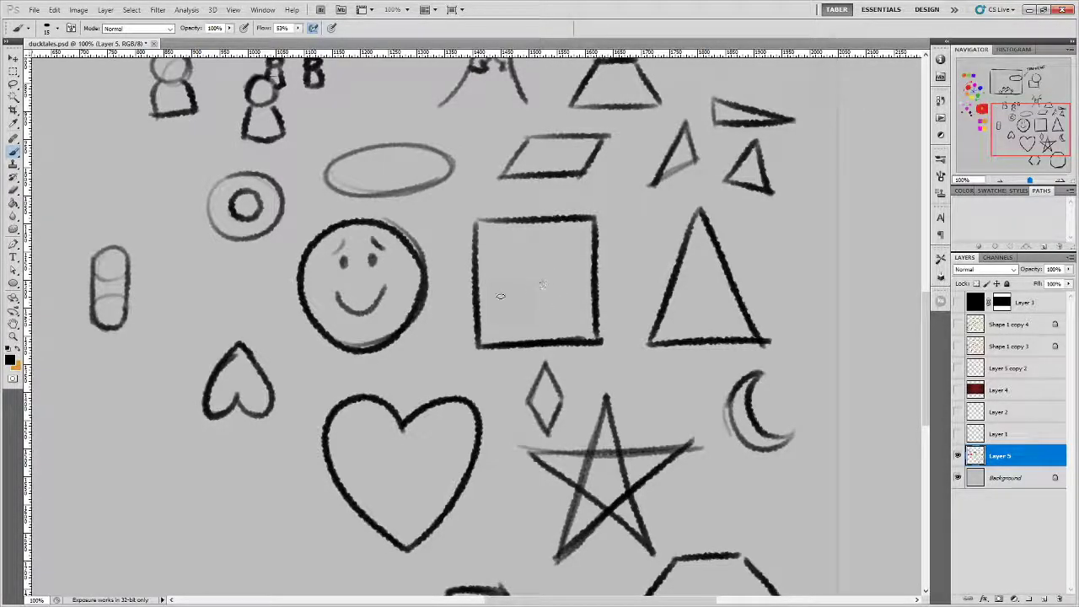
drag(504, 295, 580, 272)
mouse_move(505, 296)
mouse_down()
mouse_move(580, 275)
mouse_move(518, 312)
mouse_up()
mouse_move(531, 289)
mouse_down()
mouse_move(533, 313)
mouse_move(546, 312)
mouse_up()
mouse_move(560, 282)
mouse_down()
mouse_move(561, 310)
mouse_move(518, 293)
mouse_move(522, 261)
mouse_up()
mouse_move(539, 262)
mouse_down()
mouse_move(549, 252)
mouse_move(563, 262)
mouse_up()
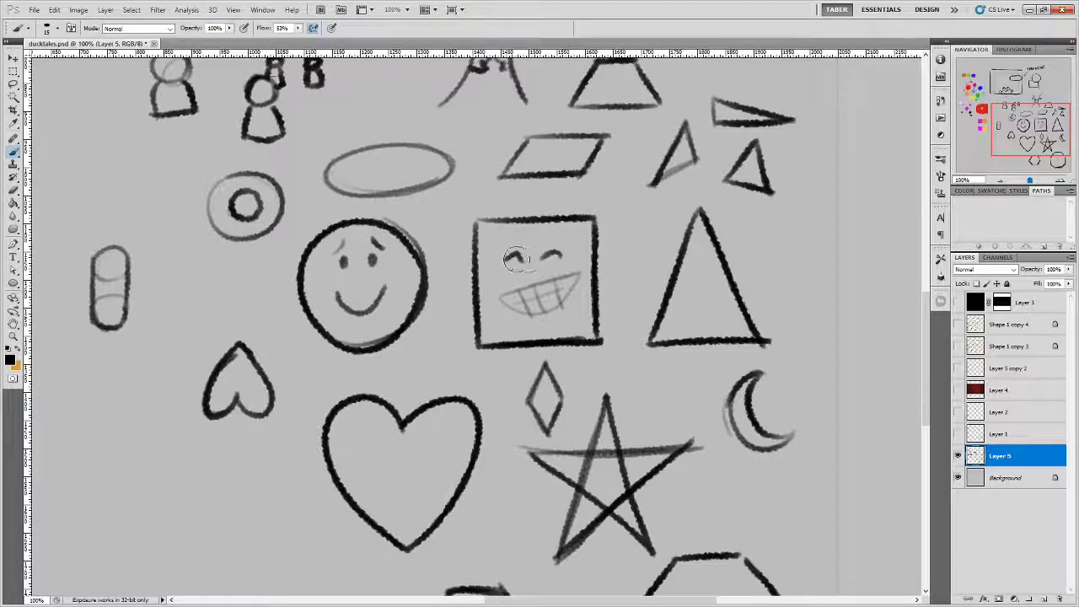
mouse_move(505, 257)
mouse_down()
mouse_move(556, 256)
mouse_move(522, 257)
mouse_up()
mouse_move(506, 295)
mouse_down()
mouse_move(551, 304)
mouse_move(570, 264)
mouse_move(559, 298)
mouse_move(529, 296)
mouse_up()
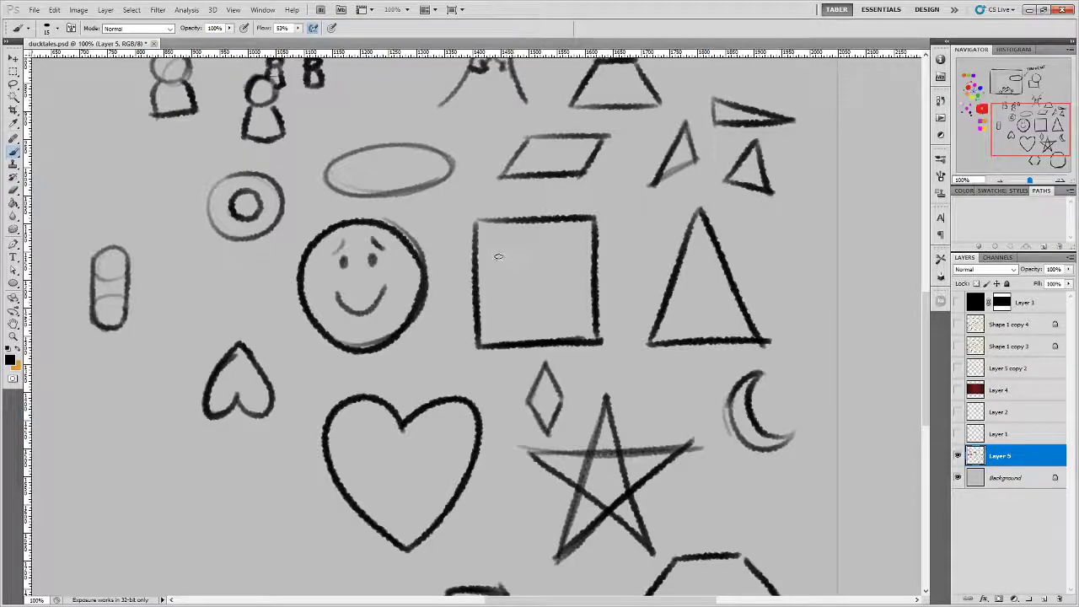
Draw half-closed eyes with flat lids and a wide, shallow smile inside the square.
drag(498, 256, 574, 255)
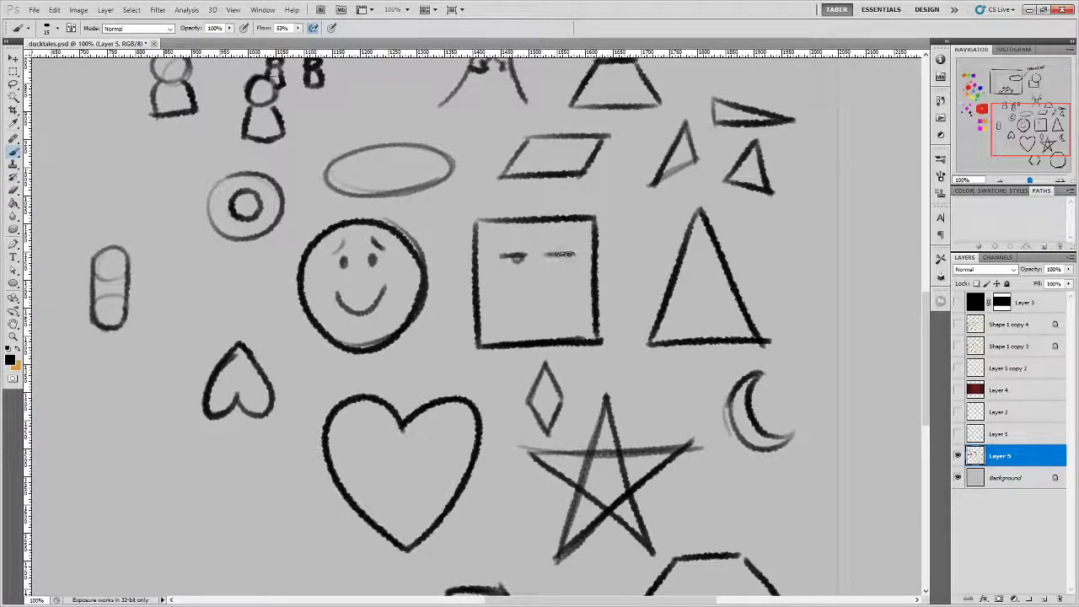
drag(503, 305, 580, 292)
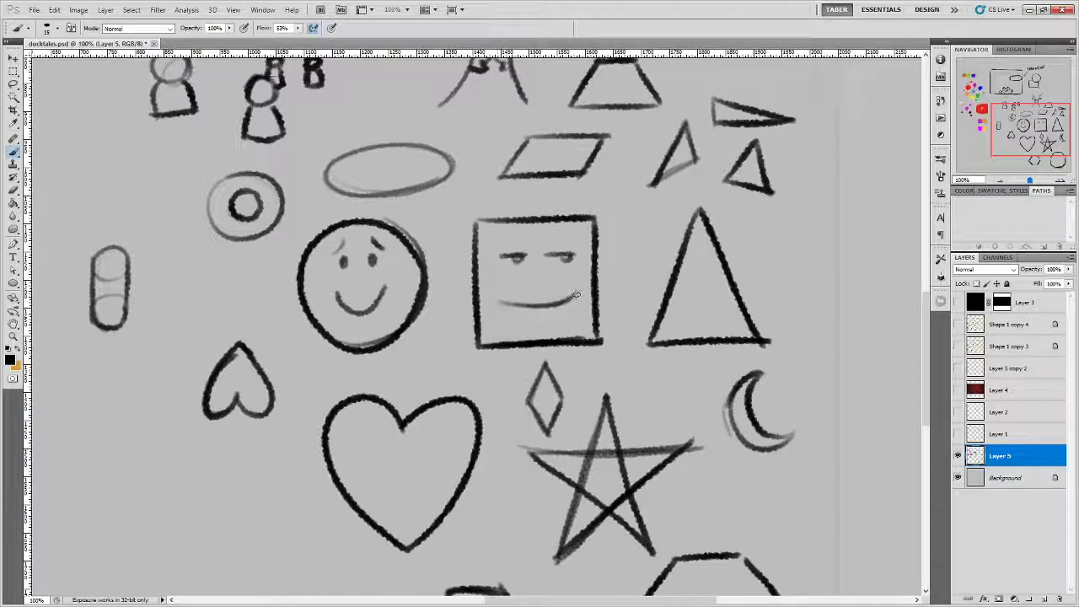
mouse_move(497, 296)
mouse_down()
mouse_move(553, 305)
mouse_move(571, 293)
mouse_move(496, 297)
mouse_up()
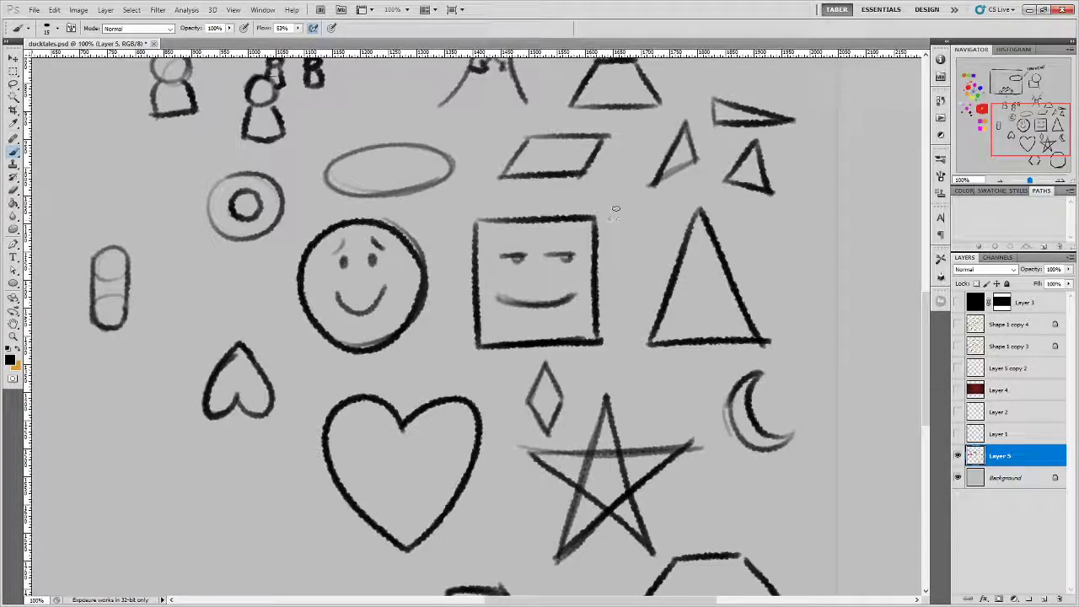
Sketch a downward arrow and a horizontal line along the outside of the square's corner, and undo them.
mouse_move(615, 206)
mouse_down()
mouse_move(619, 310)
mouse_move(626, 300)
mouse_move(563, 200)
mouse_up()
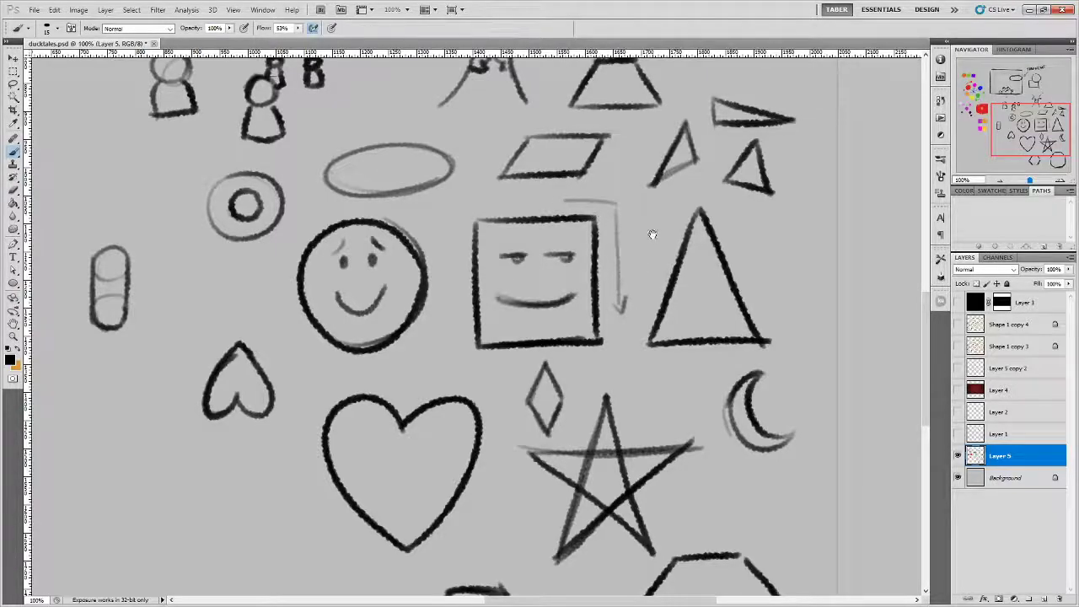
drag(649, 234, 623, 374)
key(ctrl+alt+z)
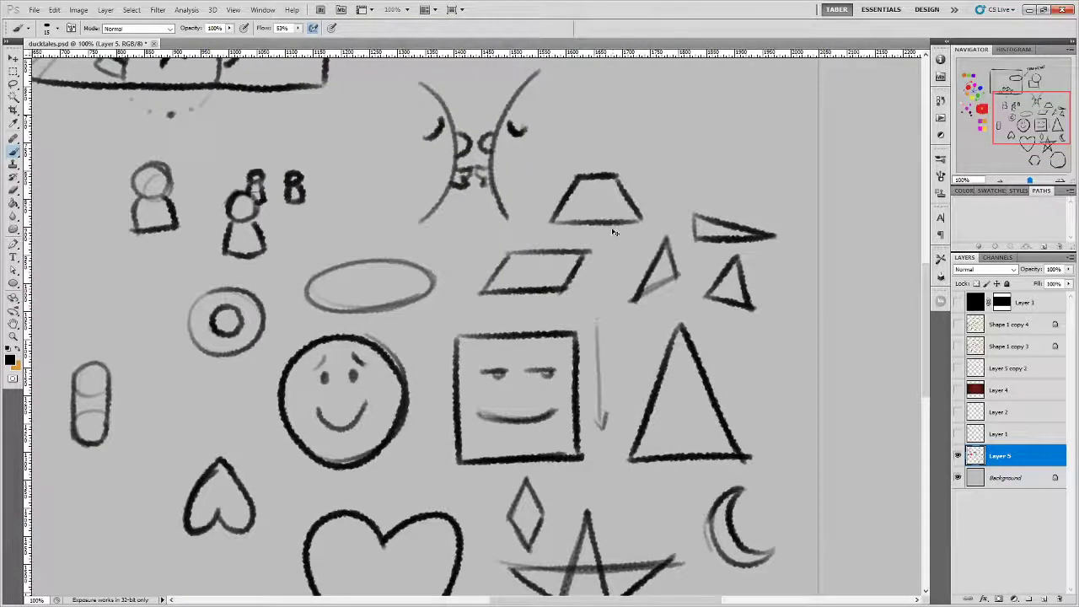
key(ctrl+alt+z)
key(ctrl+alt+z)
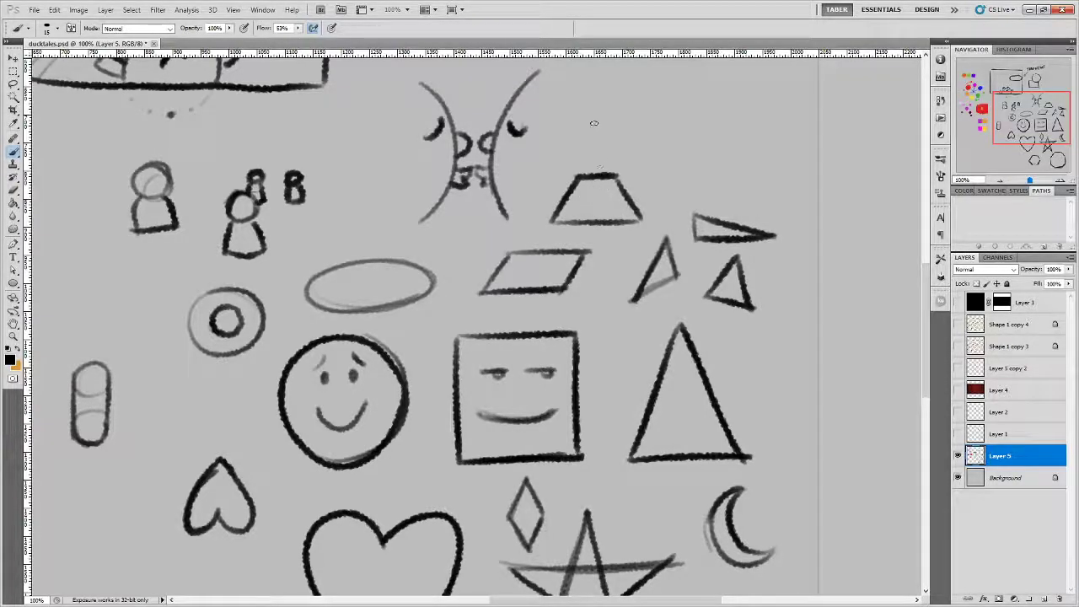
Sketch a downward arrow above the trapezoid and a sideways arrow above the parallelogram, undoing each.
mouse_move(593, 123)
mouse_down()
mouse_move(593, 160)
mouse_move(603, 150)
mouse_up()
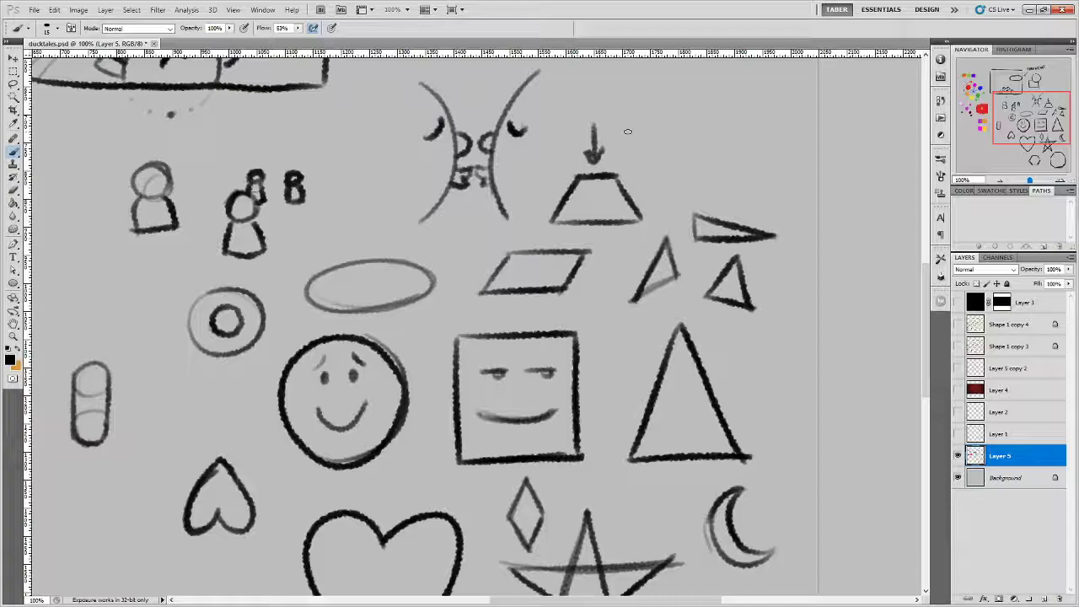
key(ctrl+alt+z)
key(ctrl+alt+z)
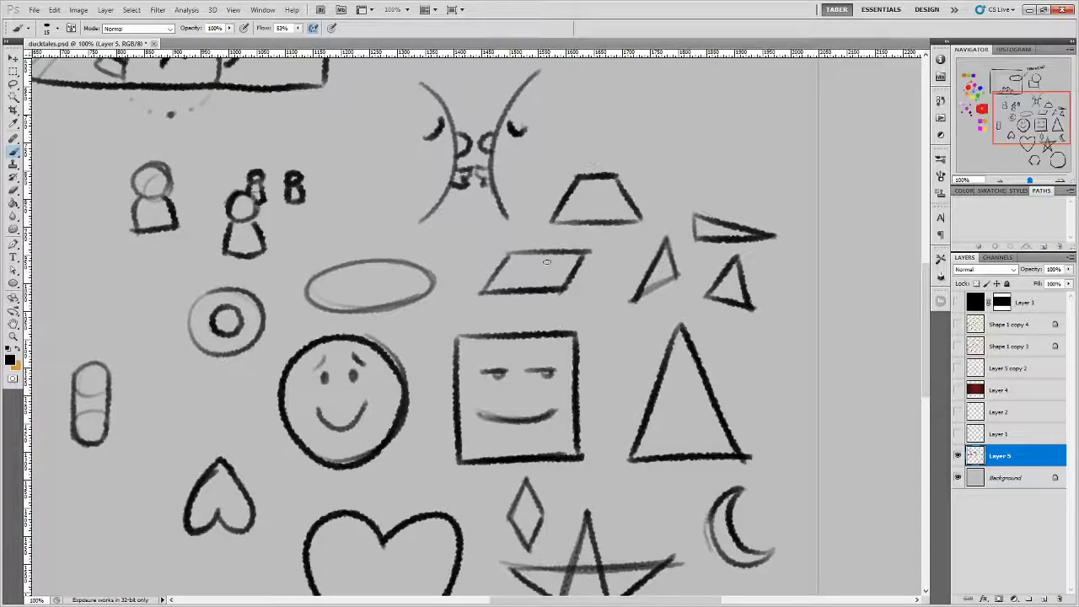
mouse_move(481, 242)
mouse_down()
mouse_move(566, 238)
mouse_move(550, 246)
mouse_up()
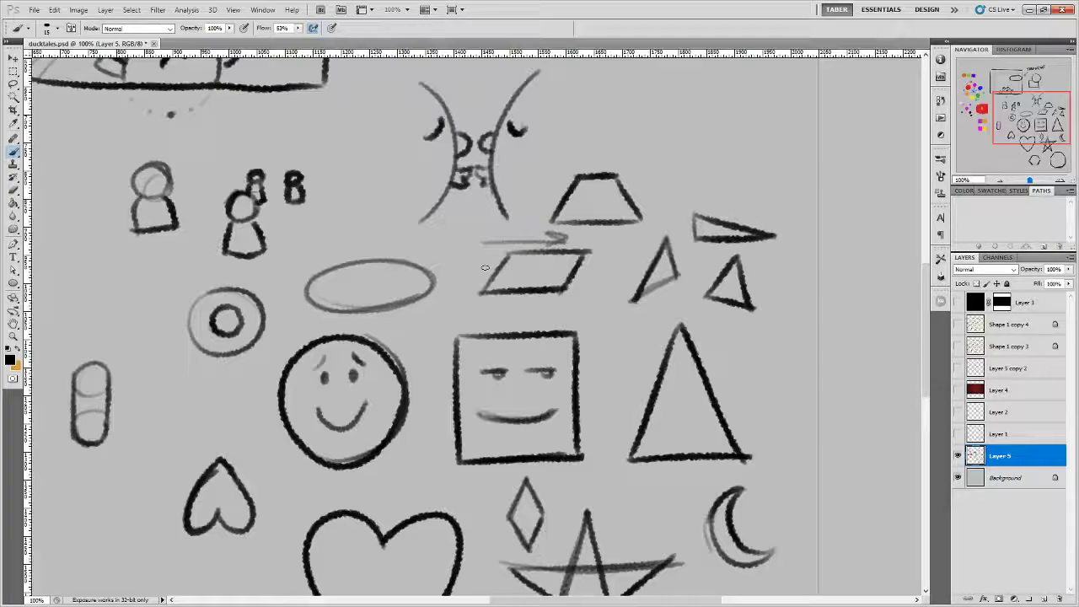
key(ctrl+alt+z)
key(ctrl+alt+z)
Draw a sly face inside the large triangle with thick slanted eyebrows, small eyes and a smirk.
drag(591, 500, 610, 412)
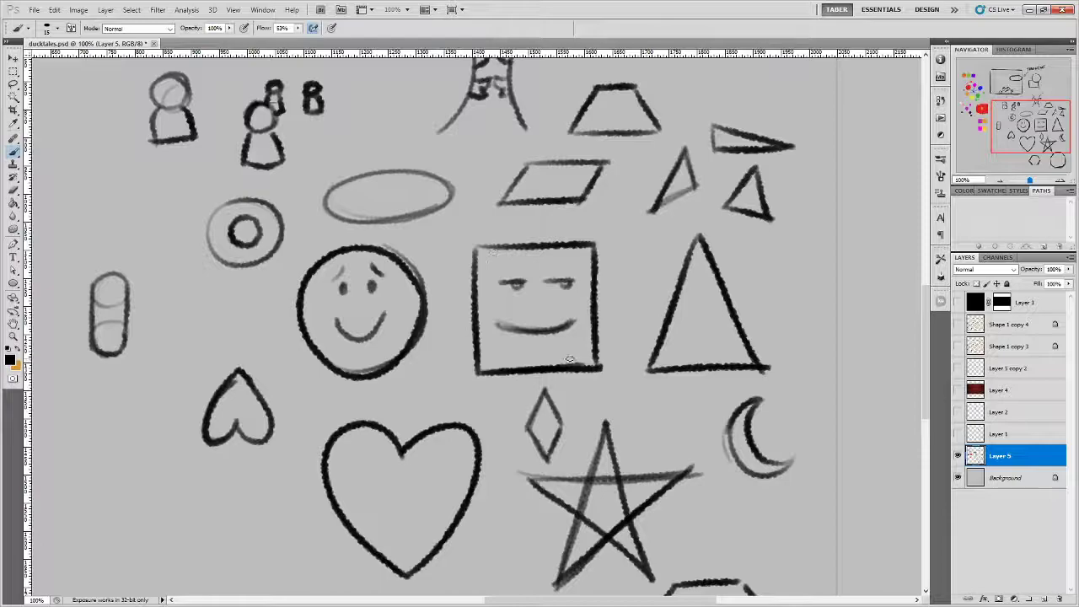
drag(795, 362, 712, 325)
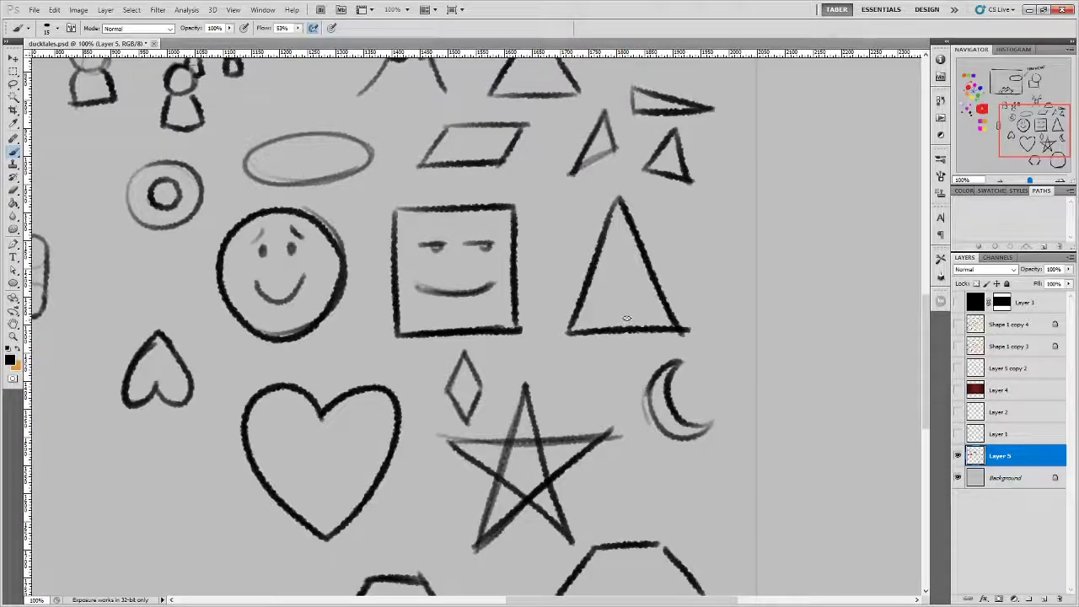
mouse_move(608, 266)
mouse_down()
mouse_move(585, 247)
mouse_move(615, 268)
mouse_move(664, 244)
mouse_move(640, 272)
mouse_move(638, 308)
mouse_move(624, 305)
mouse_move(632, 313)
mouse_move(652, 300)
mouse_move(625, 305)
mouse_move(649, 294)
mouse_up()
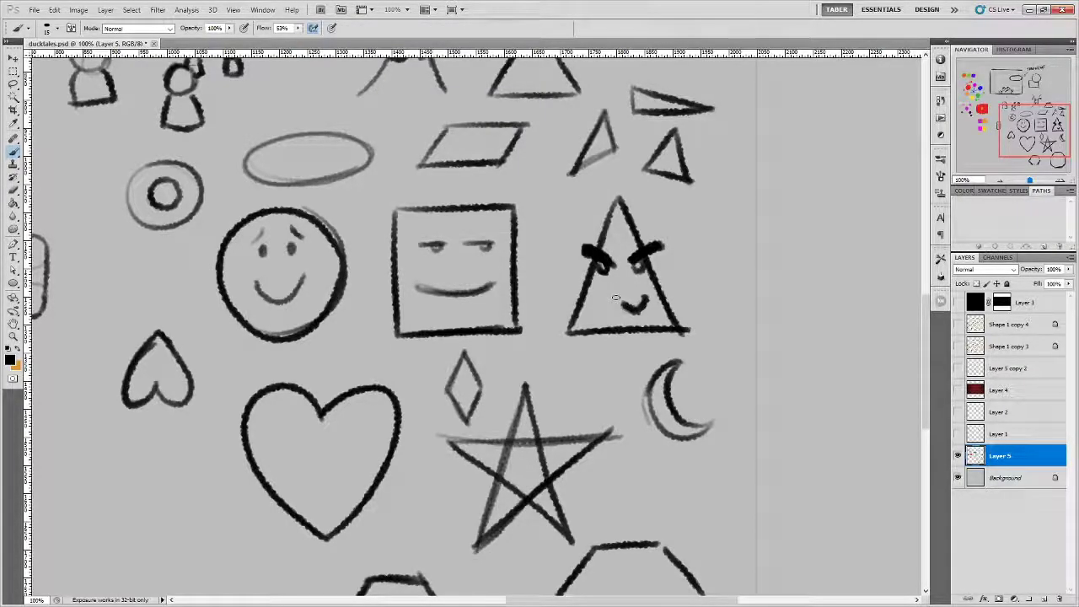
Sketch strokes across the eyebrows of the large triangle and undo them.
mouse_move(607, 239)
mouse_down()
mouse_move(646, 237)
mouse_move(619, 224)
mouse_move(715, 241)
mouse_move(663, 212)
mouse_move(722, 215)
mouse_up()
key(ctrl+alt+z)
key(ctrl+alt+z)
key(ctrl+alt+z)
key(ctrl+alt+z)
key(ctrl+alt+z)
Sketch short marks at the points of the small triangles and undo them.
drag(699, 203, 696, 251)
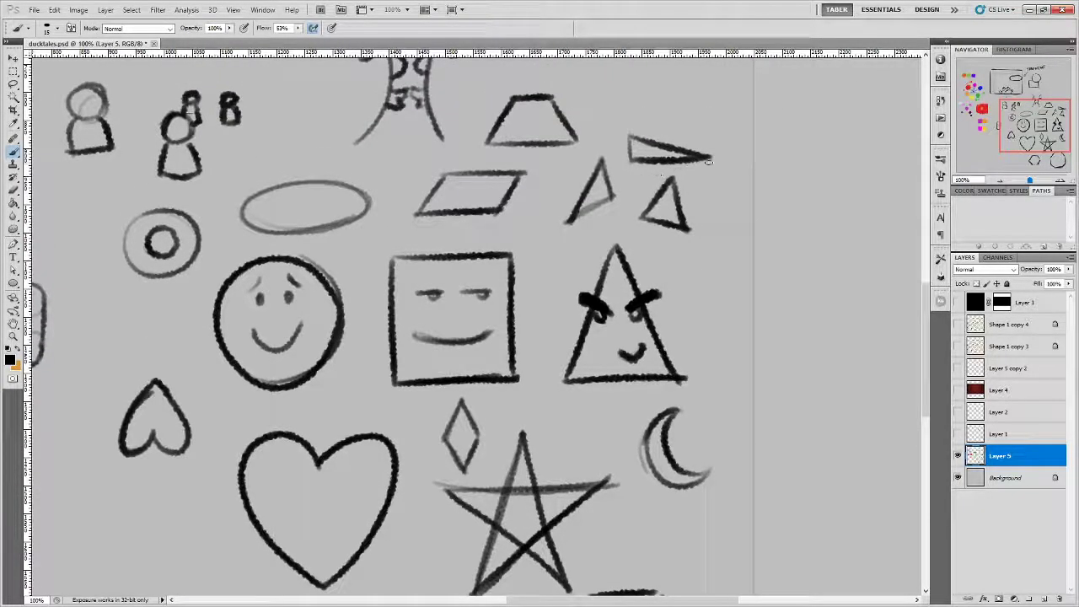
mouse_move(722, 157)
mouse_down()
mouse_move(748, 158)
mouse_move(739, 166)
mouse_up()
drag(665, 209, 675, 162)
drag(596, 190, 536, 238)
key(ctrl+z)
key(ctrl+alt+z)
key(ctrl+alt+z)
Sketch short strokes beside the lower edge of the smiling circle and undo them.
drag(546, 402, 569, 318)
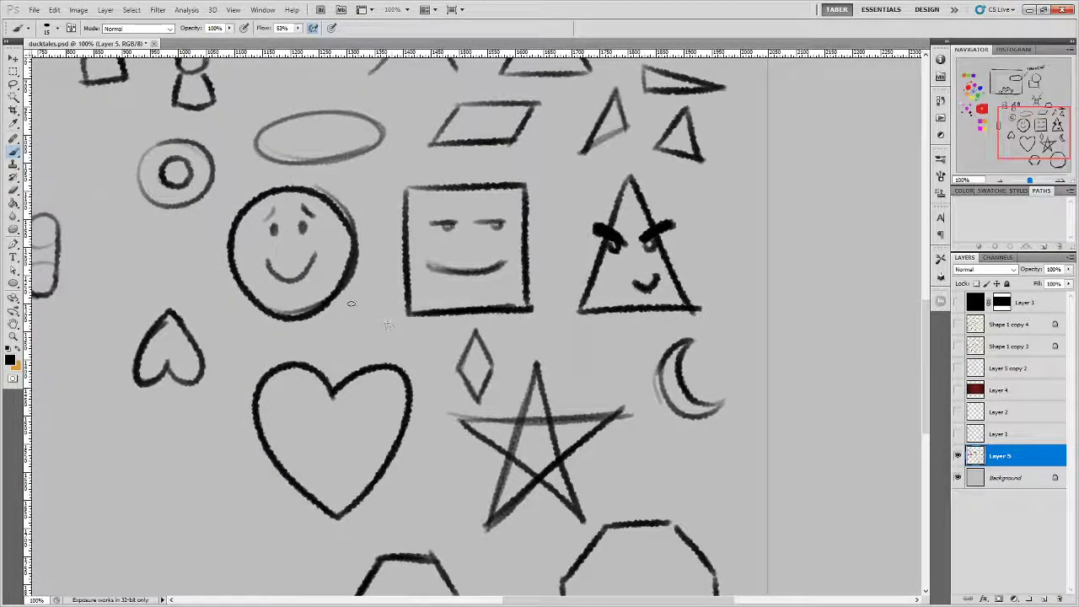
mouse_move(350, 306)
mouse_down()
mouse_move(498, 352)
mouse_move(609, 314)
mouse_move(366, 300)
mouse_up()
key(ctrl+z)
key(ctrl+alt+z)
key(ctrl+alt+z)
key(ctrl+alt+z)
Draw a teardrop around a circle and a smaller downward-pointing teardrop below it, undoing the dark strokes on the smaller one.
drag(413, 354, 694, 320)
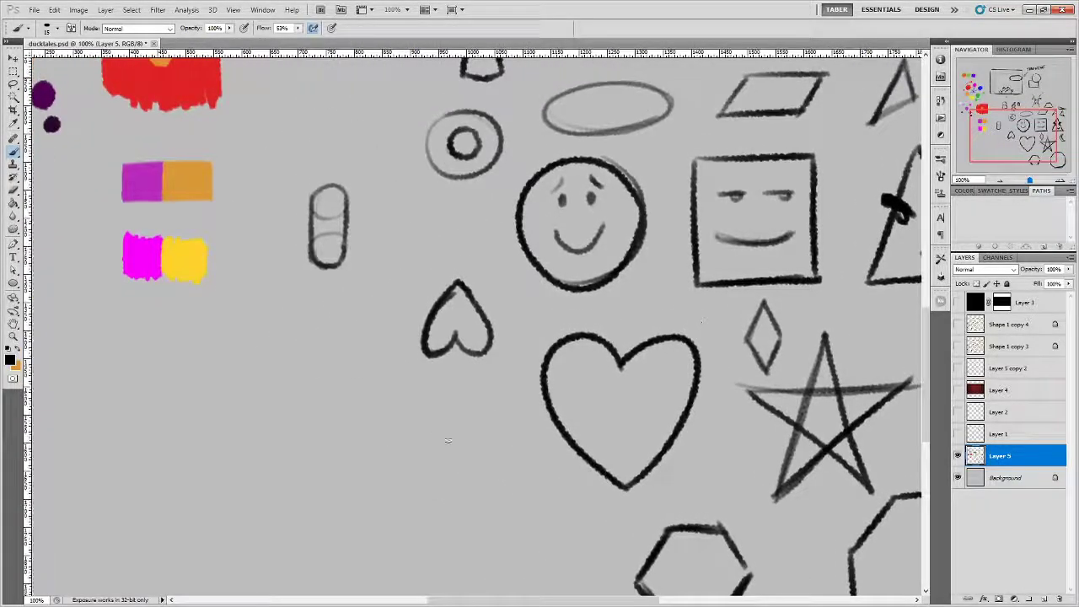
mouse_move(297, 338)
mouse_down()
mouse_move(264, 362)
mouse_move(313, 346)
mouse_move(291, 391)
mouse_move(351, 327)
mouse_move(274, 342)
mouse_move(259, 367)
mouse_move(310, 383)
mouse_move(293, 396)
mouse_move(327, 366)
mouse_up()
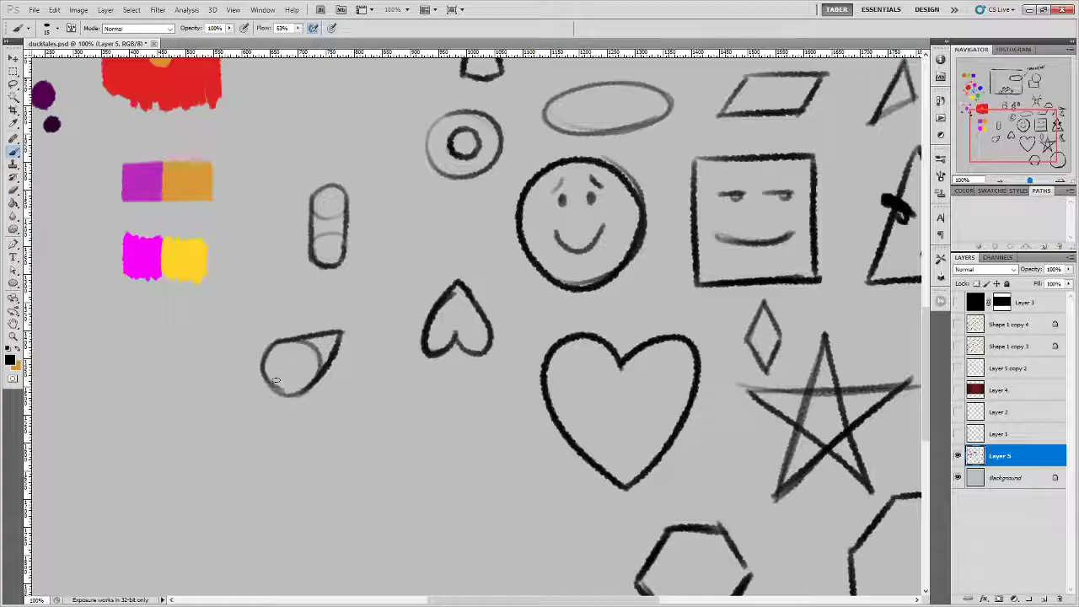
mouse_move(374, 476)
mouse_down()
mouse_move(358, 404)
mouse_move(383, 412)
mouse_move(377, 474)
mouse_move(395, 435)
mouse_move(388, 451)
mouse_move(390, 415)
mouse_move(351, 412)
mouse_move(372, 400)
mouse_move(357, 426)
mouse_move(354, 409)
mouse_move(389, 407)
mouse_move(377, 461)
mouse_move(392, 421)
mouse_move(375, 478)
mouse_up()
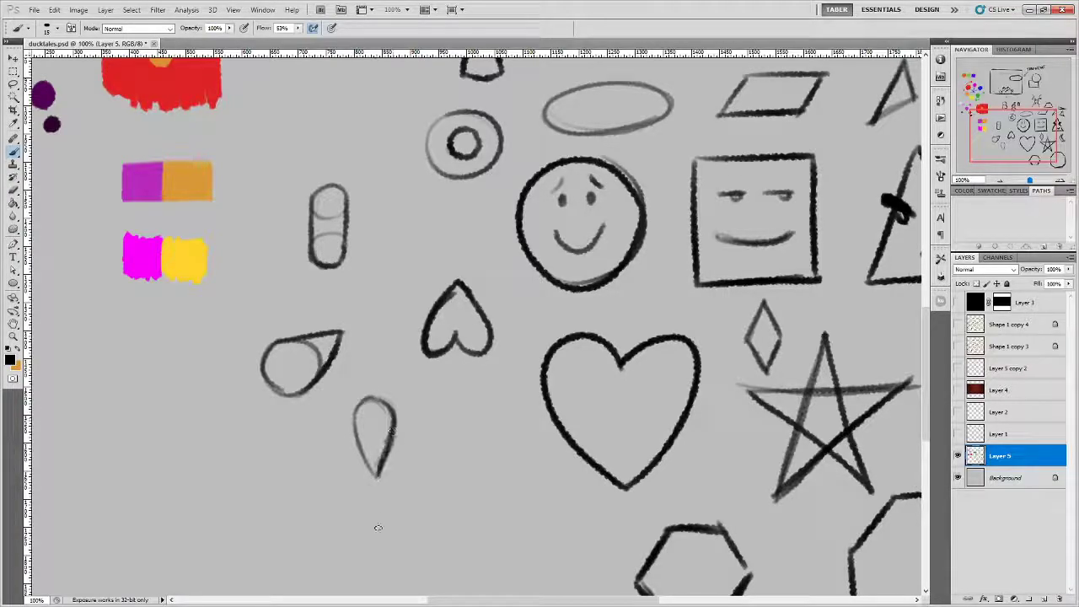
key(ctrl+alt+z)
key(ctrl+alt+z)
key(ctrl+alt+z)
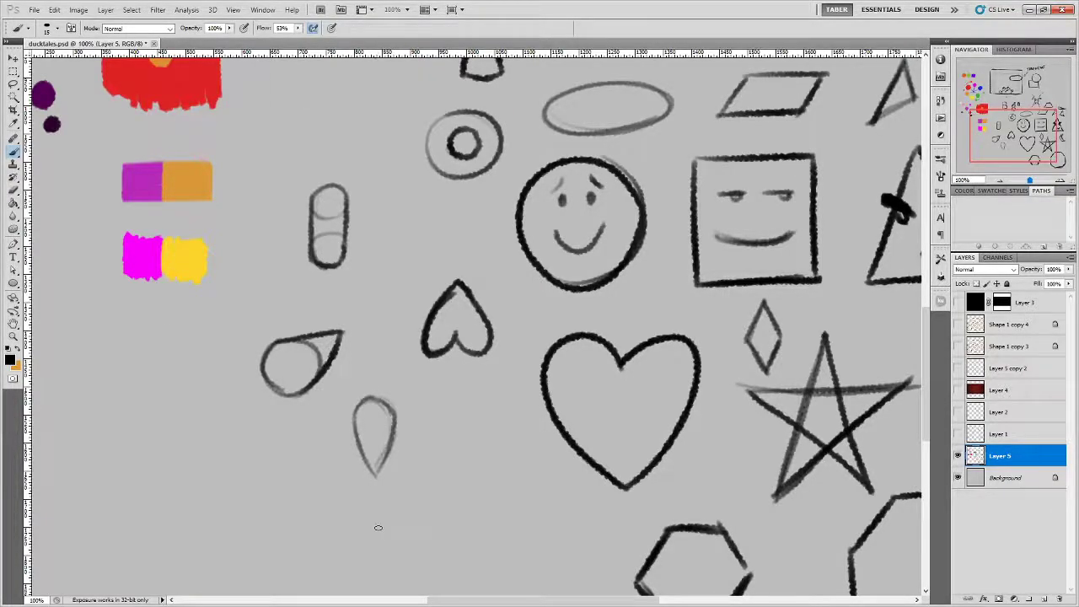
Extend the smaller teardrop upward into a pointed spindle with curved cross bands and a horizontal ring around its middle.
drag(369, 365, 353, 413)
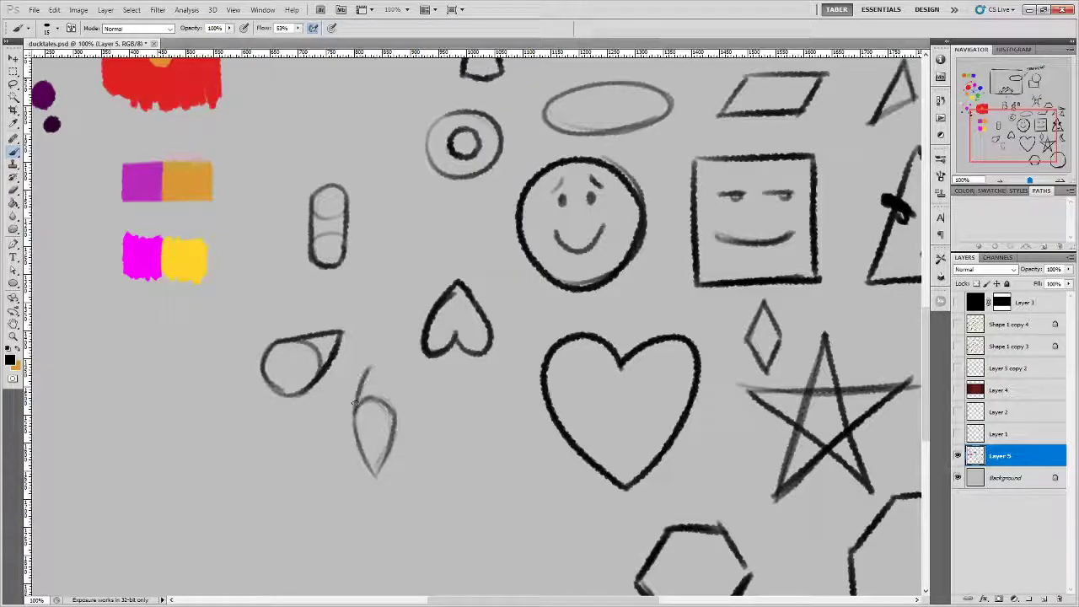
mouse_move(371, 365)
mouse_down()
mouse_move(394, 420)
mouse_move(370, 369)
mouse_move(355, 426)
mouse_move(374, 477)
mouse_up()
mouse_move(386, 440)
mouse_down()
mouse_move(358, 455)
mouse_move(387, 445)
mouse_up()
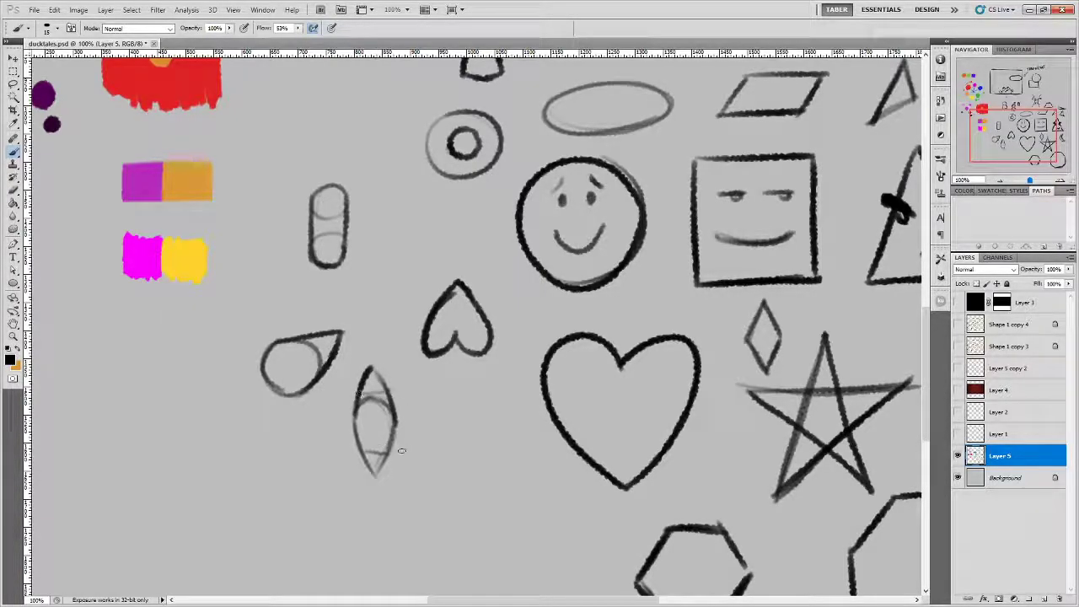
mouse_move(375, 396)
mouse_down()
mouse_move(352, 425)
mouse_move(347, 412)
mouse_move(409, 416)
mouse_up()
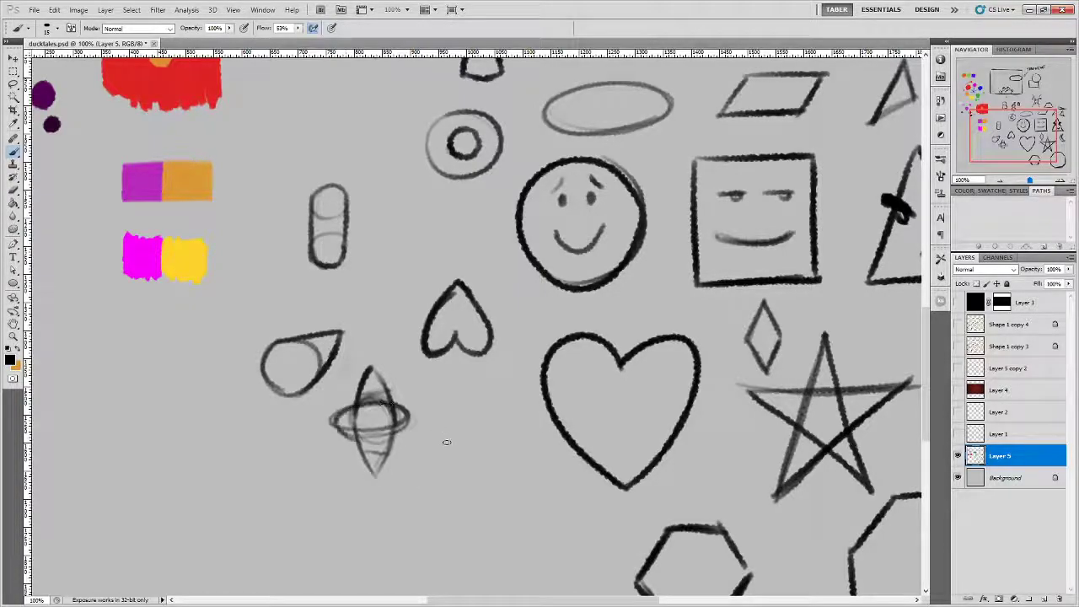
Sketch an arrow pointing up to the large heart, and undo both it and the ring around the spindle.
mouse_move(526, 426)
mouse_down()
mouse_move(548, 458)
mouse_move(374, 506)
mouse_move(494, 463)
mouse_move(488, 371)
mouse_up()
mouse_move(423, 510)
mouse_down()
mouse_move(496, 453)
mouse_move(498, 472)
mouse_up()
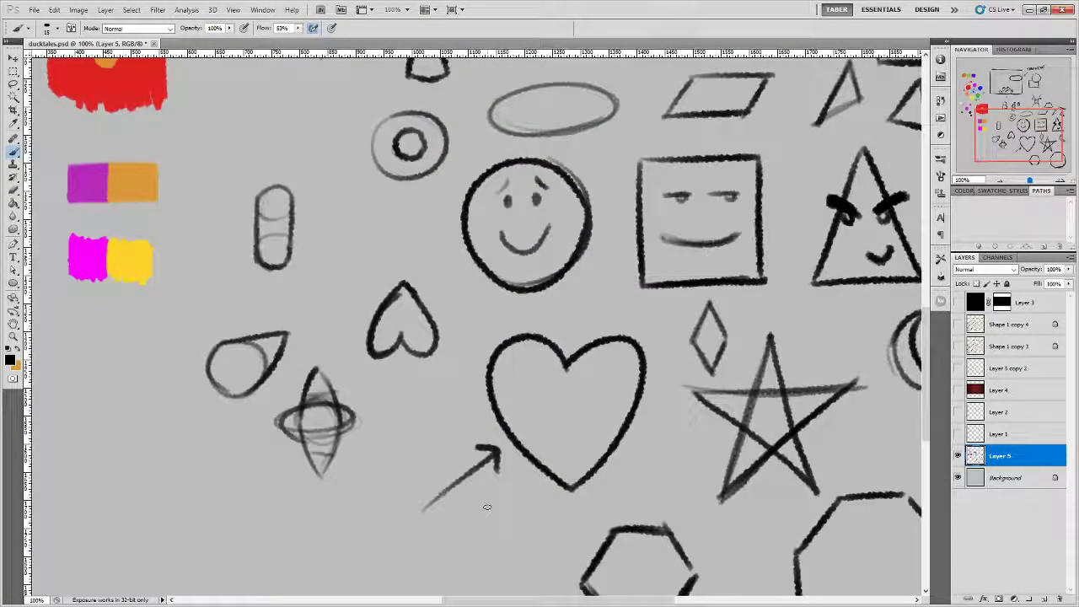
key(ctrl+alt+z)
key(ctrl+alt+z)
key(ctrl+alt+z)
key(ctrl+alt+z)
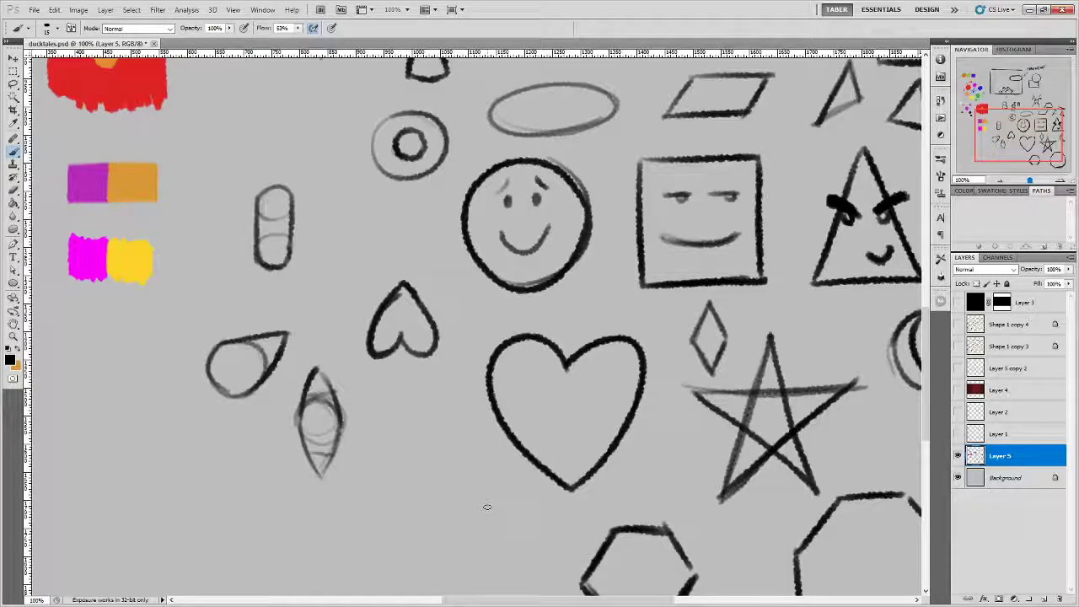
Sketch a long arrow pointing up to the smiling circle and undo it.
mouse_move(409, 453)
mouse_down()
mouse_move(497, 293)
mouse_move(494, 314)
mouse_up()
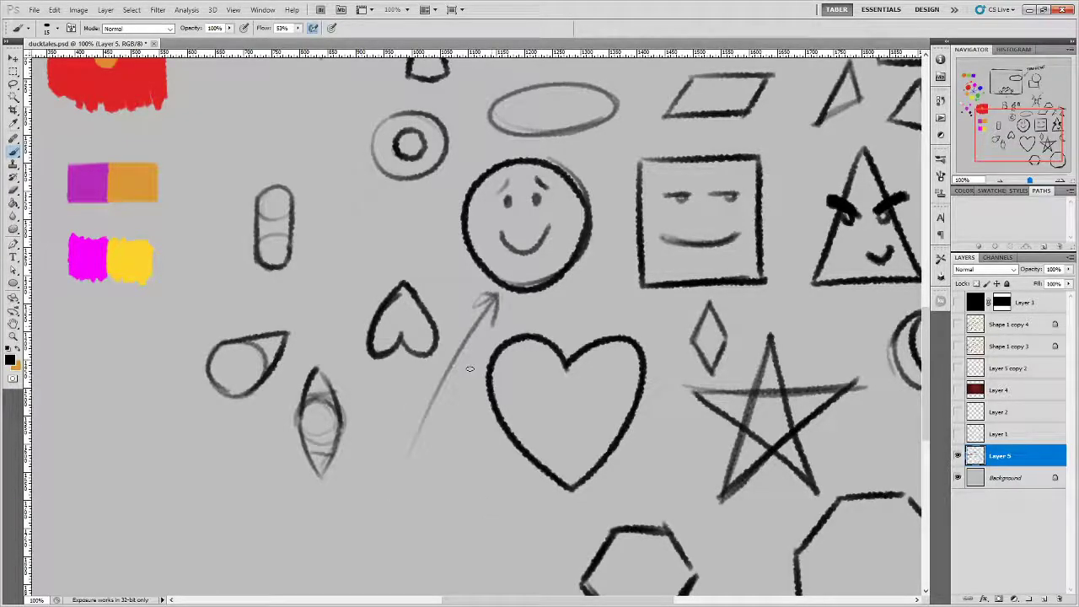
key(ctrl+alt+z)
key(ctrl+alt+z)
key(ctrl+alt+z)
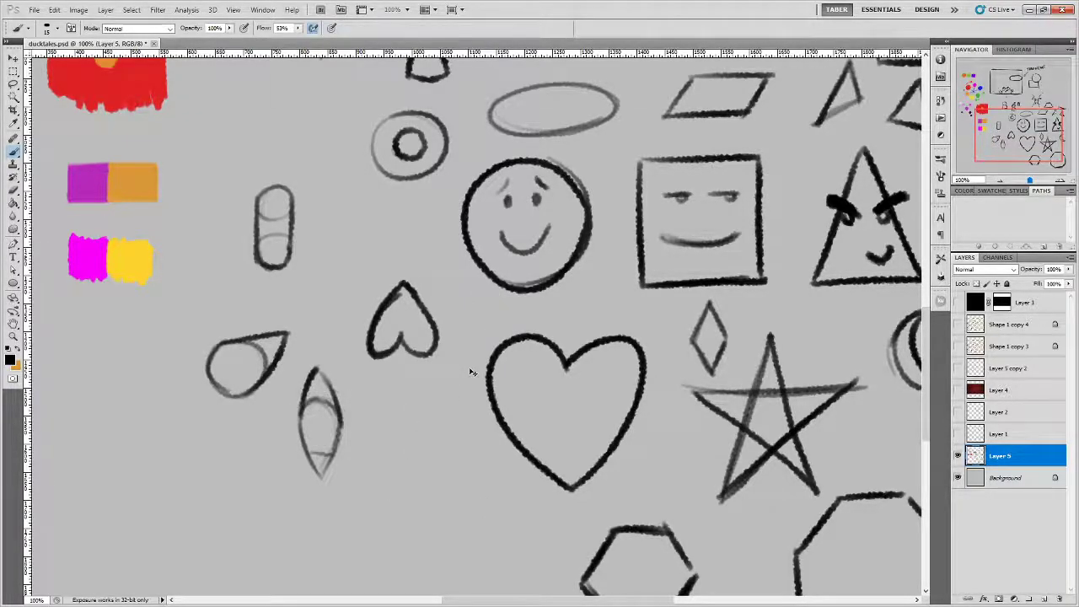
Undo the spindle's pointed top and cross bands back to the plain small teardrop.
key(ctrl+alt+z)
key(ctrl+alt+z)
key(ctrl+alt+z)
key(ctrl+alt+z)
key(ctrl+alt+z)
key(ctrl+alt+z)
key(ctrl+alt+z)
key(ctrl+alt+z)
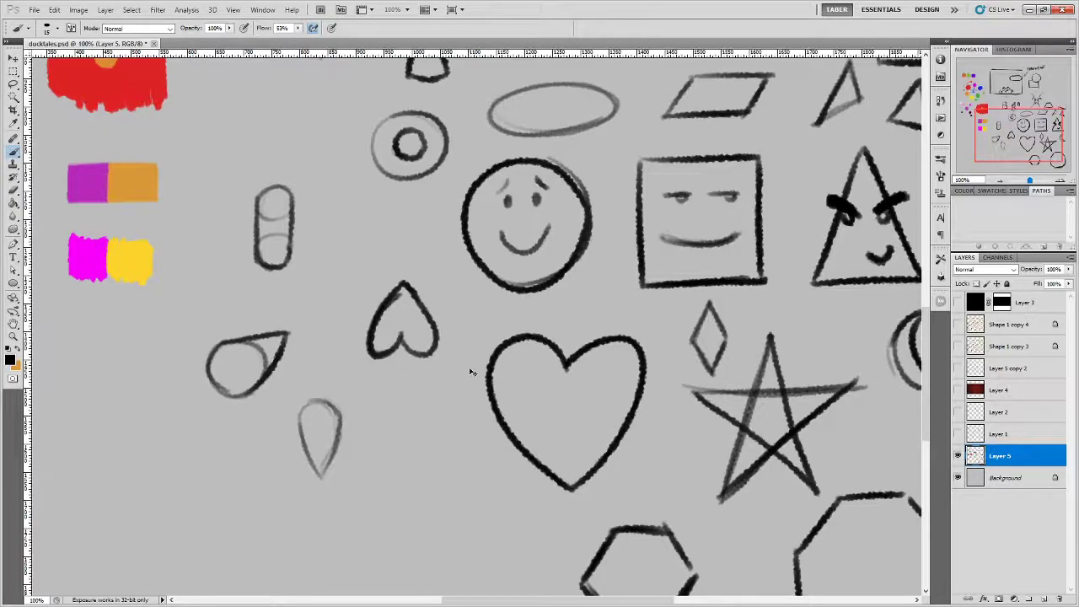
Draw a long flowing line with loops below the colour swatches and an arrow rising between the two hearts.
alt+scroll(386, 407, down, 1)
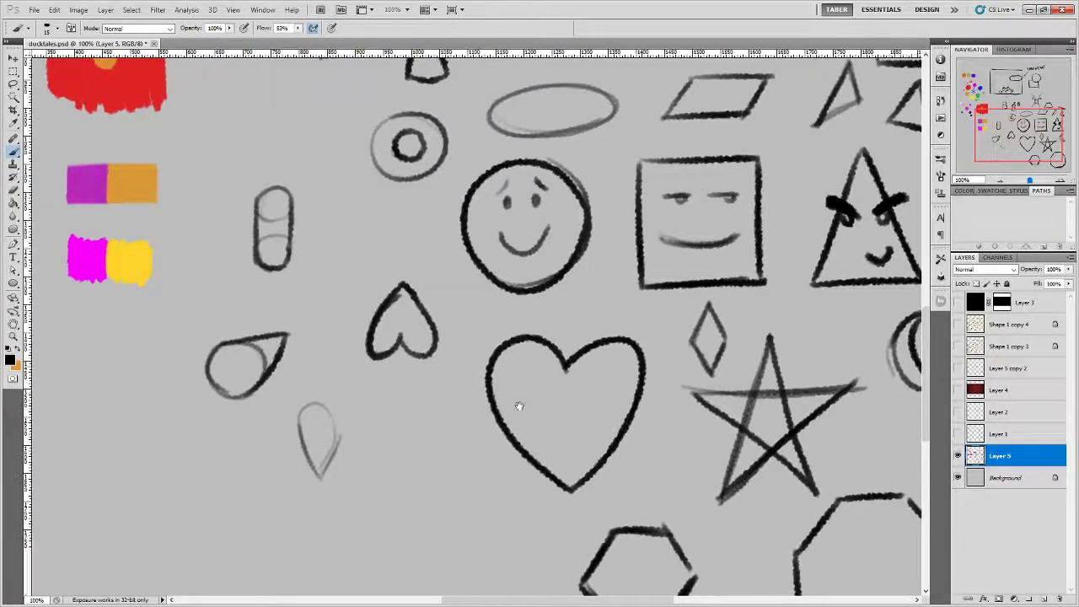
alt+scroll(518, 421, down, 1)
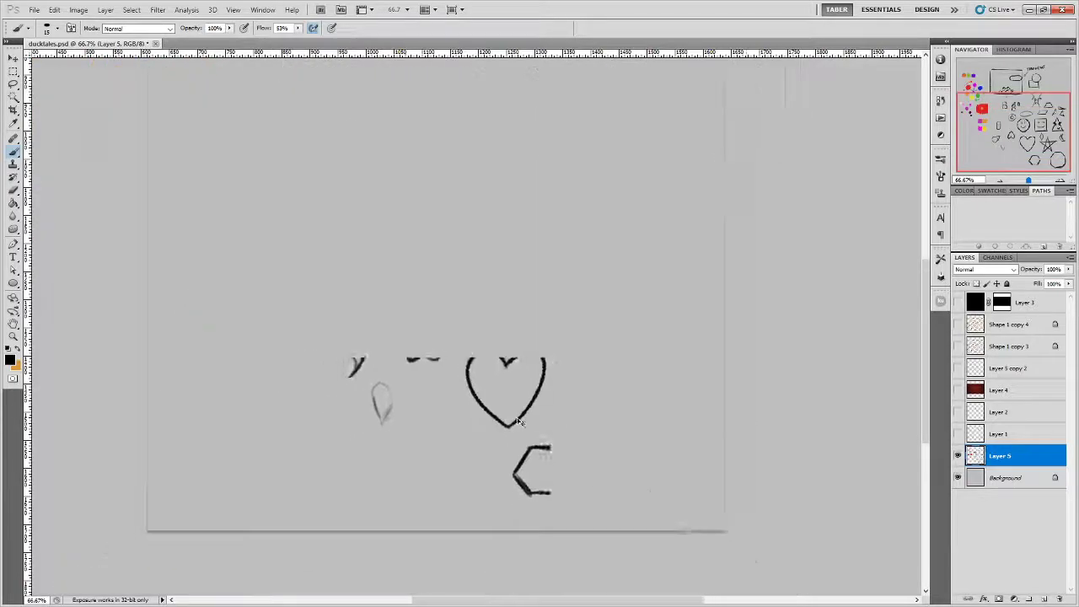
drag(527, 319, 527, 369)
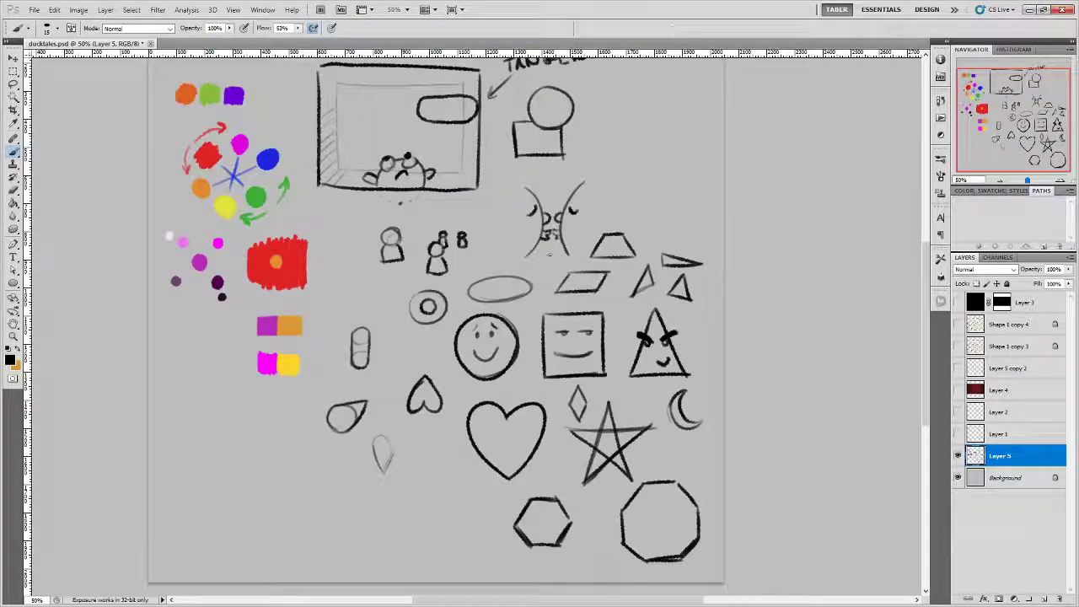
drag(515, 373, 600, 220)
key(ctrl+plus)
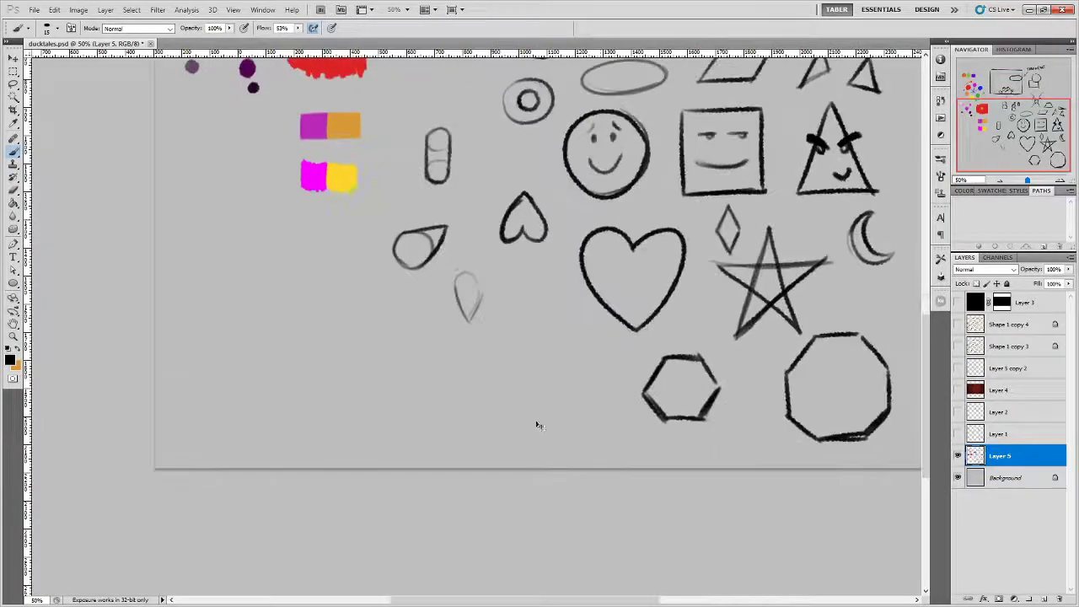
key(ctrl+plus)
drag(512, 343, 672, 363)
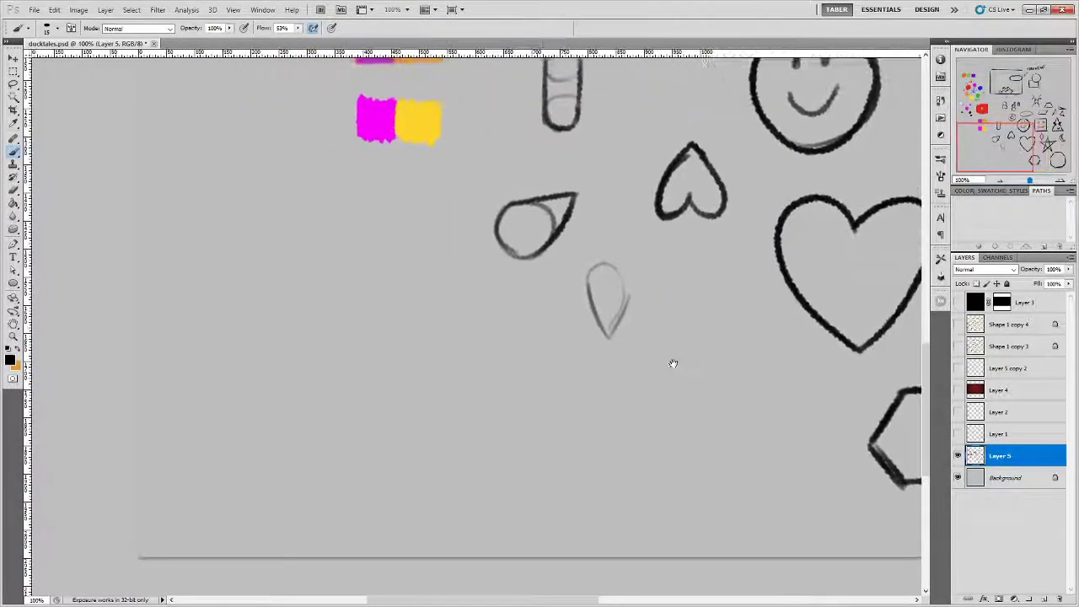
mouse_move(206, 286)
mouse_down()
mouse_move(286, 230)
mouse_move(263, 314)
mouse_move(335, 289)
mouse_move(381, 231)
mouse_move(381, 309)
mouse_move(427, 242)
mouse_move(500, 344)
mouse_move(603, 359)
mouse_move(535, 436)
mouse_move(502, 372)
mouse_move(494, 446)
mouse_move(411, 405)
mouse_up()
mouse_move(722, 372)
mouse_down()
mouse_move(610, 413)
mouse_move(610, 426)
mouse_up()
key(ctrl+z)
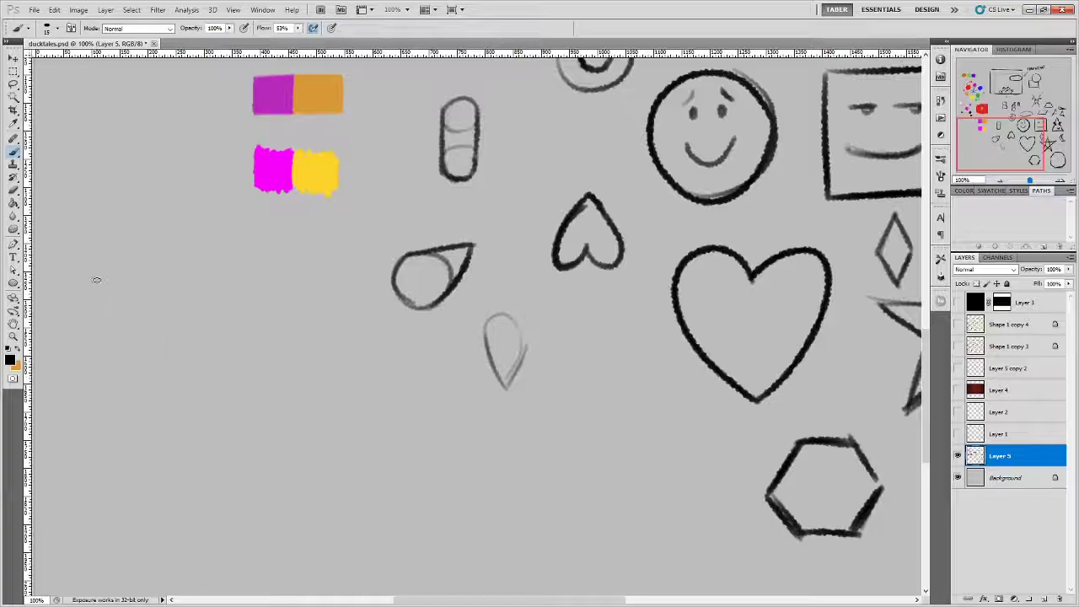
mouse_move(97, 278)
mouse_down()
mouse_move(205, 217)
mouse_move(257, 312)
mouse_move(305, 289)
mouse_move(405, 483)
mouse_move(577, 449)
mouse_up()
mouse_move(553, 404)
mouse_down()
mouse_move(663, 235)
mouse_move(680, 237)
mouse_up()
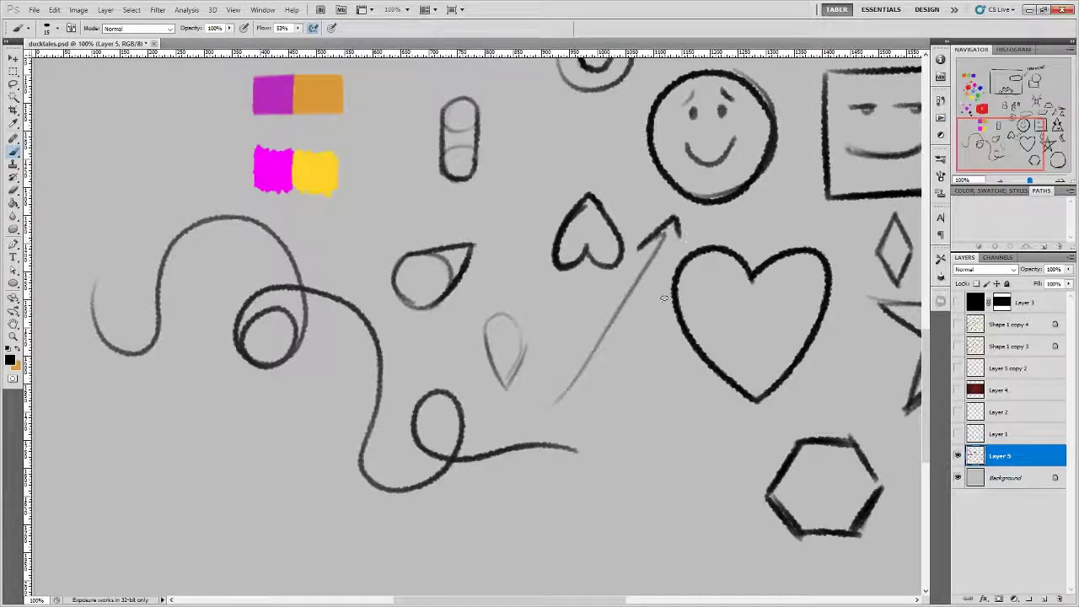
Draw a stepped line of straight right-angled segments below the looping line, redoing the long vertical drop.
drag(664, 298, 703, 289)
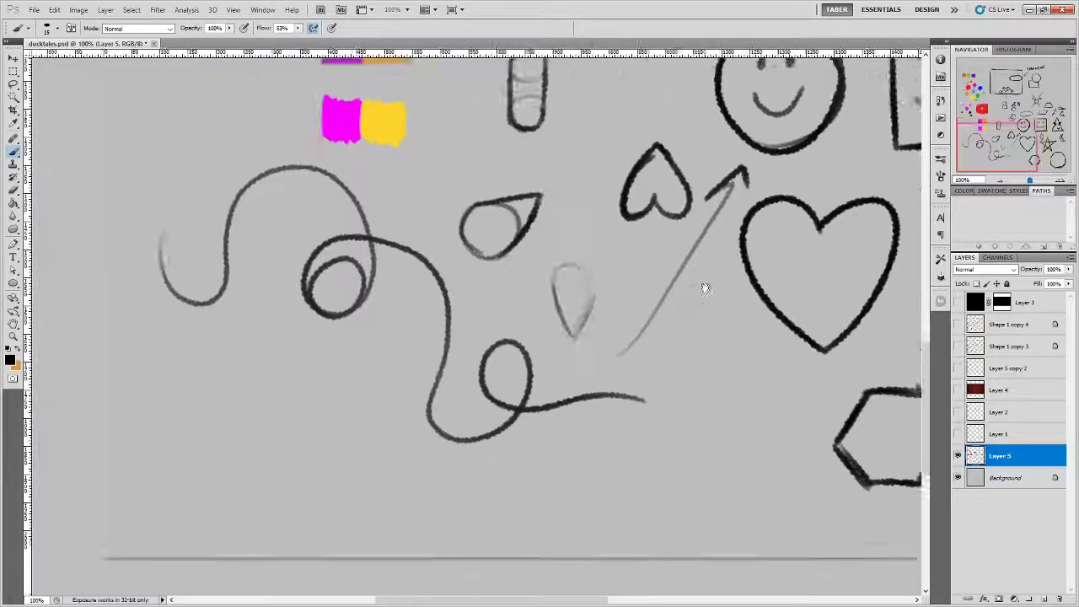
drag(276, 283, 277, 356)
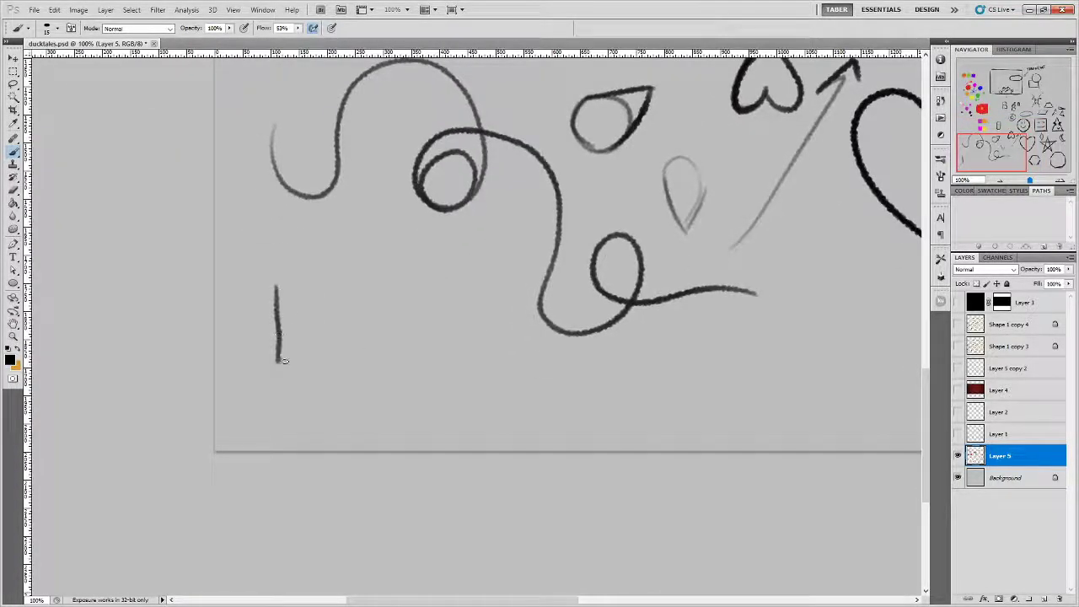
shift+click(392, 360)
shift+click(387, 320)
shift+click(436, 318)
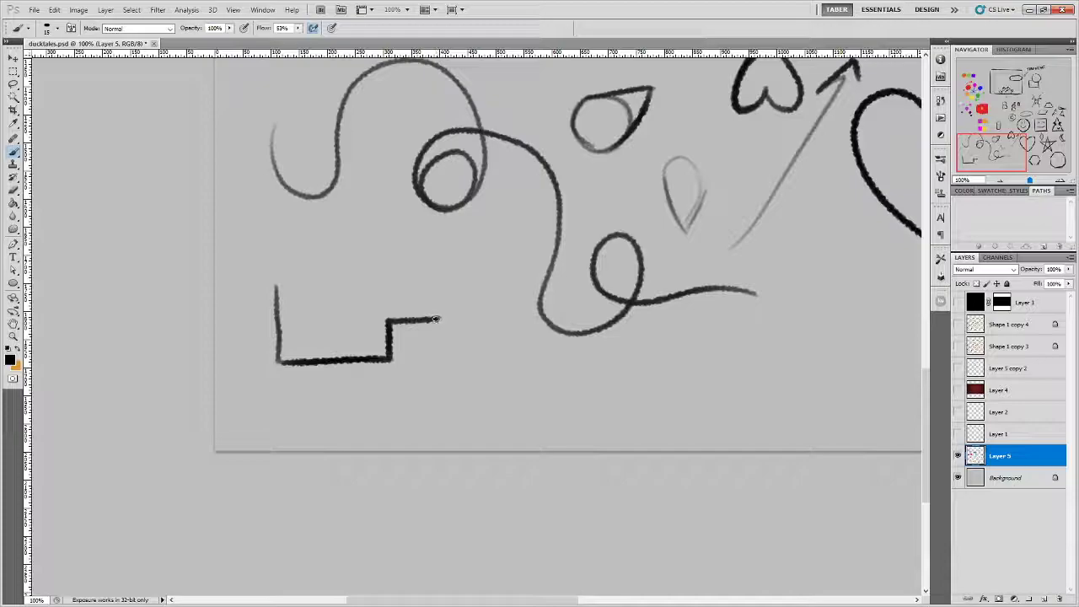
drag(436, 318, 440, 401)
key(ctrl+z)
shift+click(437, 402)
shift+click(490, 401)
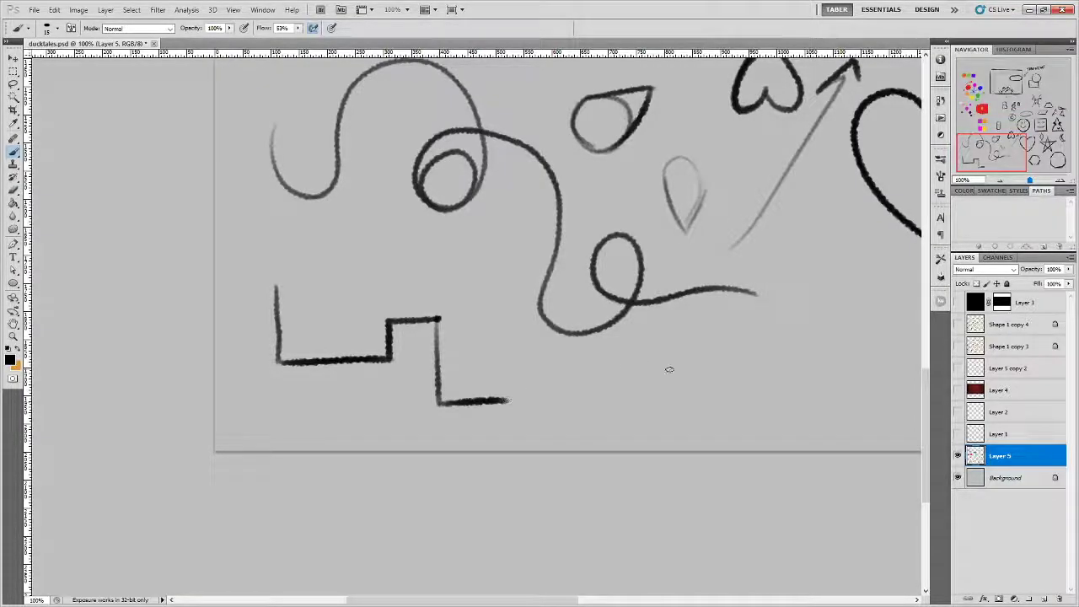
Draw a sharp zigzag of crossing straight diagonal segments between the stepped line and the hexagon.
drag(700, 384, 489, 396)
click(436, 422)
shift+click(606, 277)
shift+click(501, 411)
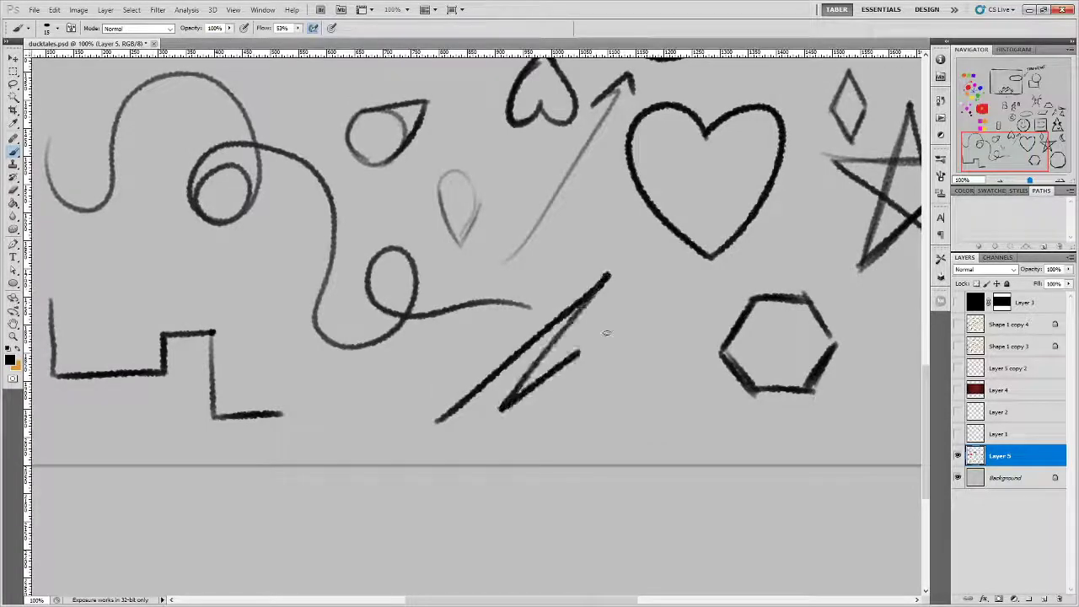
shift+click(638, 312)
shift+click(641, 394)
shift+click(404, 356)
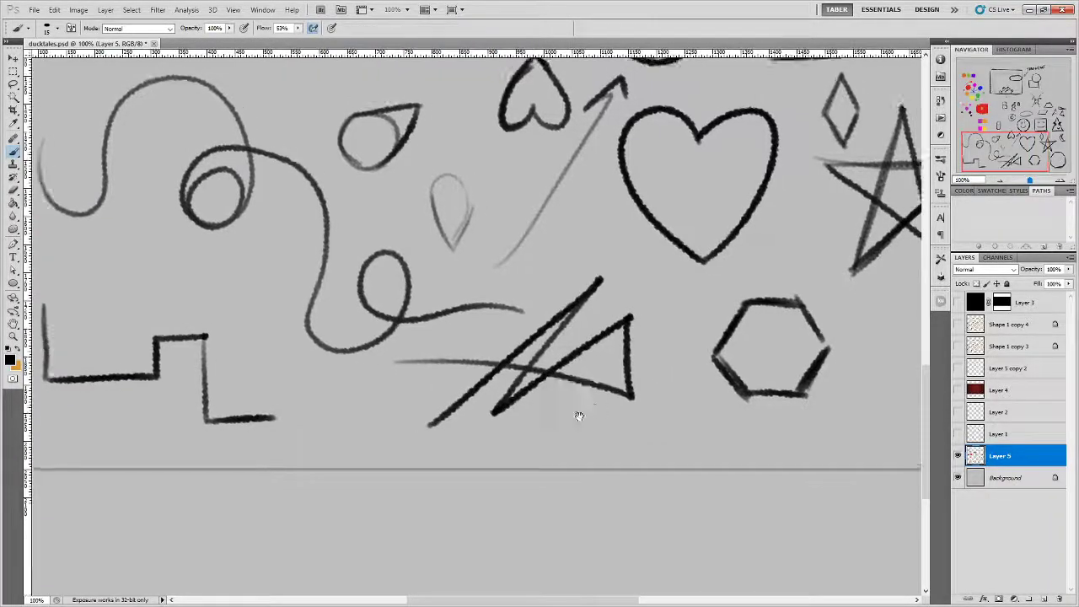
Sketch a small upward arrow beneath the zigzag and undo it.
drag(578, 414, 756, 388)
drag(648, 487, 648, 447)
drag(638, 463, 658, 462)
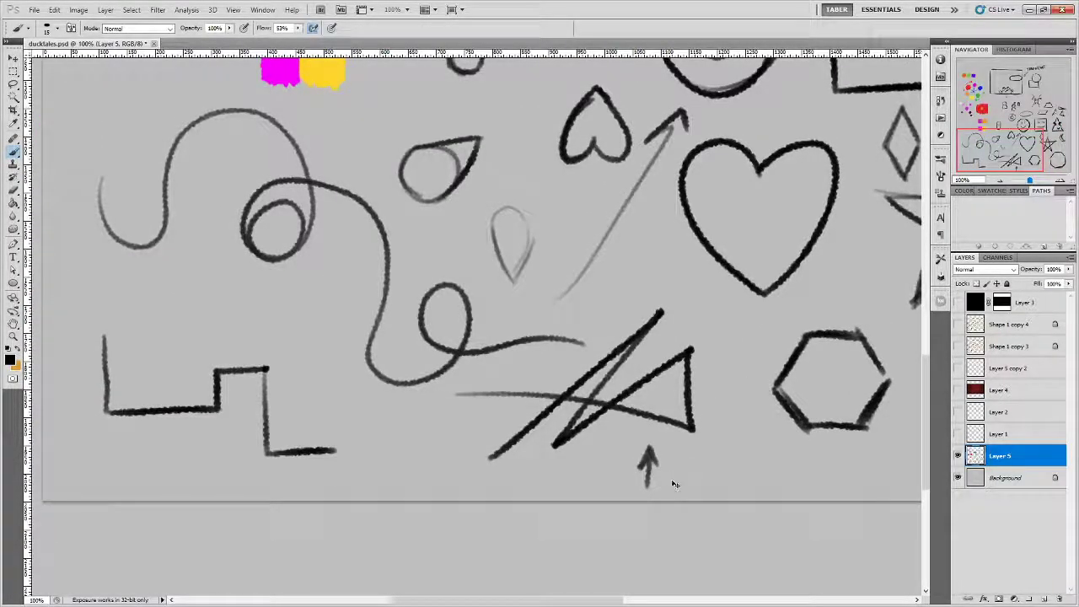
key(ctrl+alt+z)
key(ctrl+alt+z)
Sketch small arrows pointing to the stepped line and the looping line, undoing each.
mouse_move(200, 487)
mouse_down()
mouse_move(221, 455)
mouse_move(234, 461)
mouse_up()
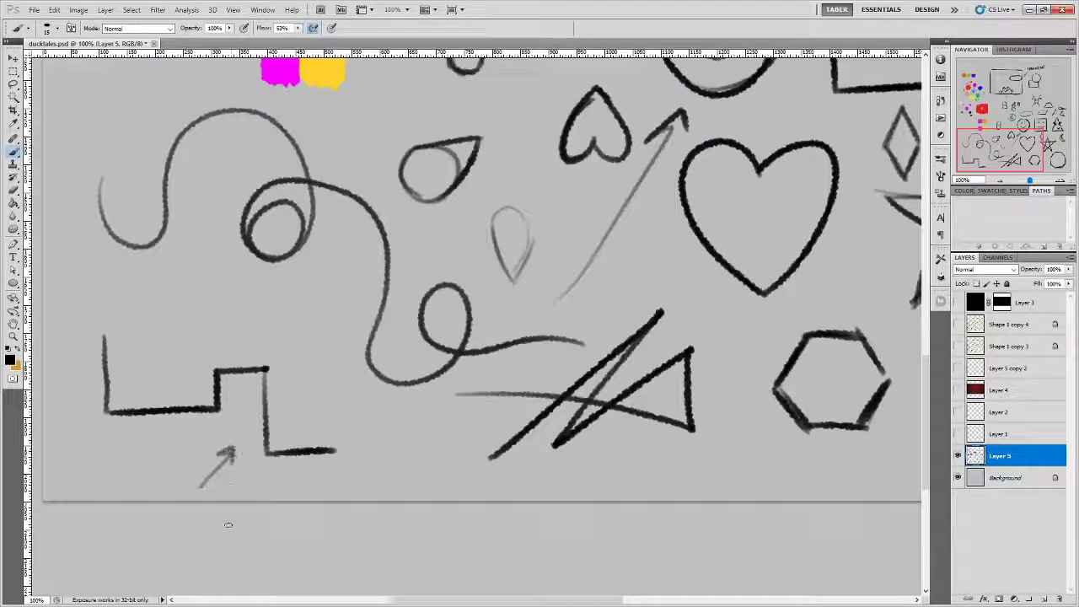
key(ctrl+alt+z)
key(ctrl+alt+z)
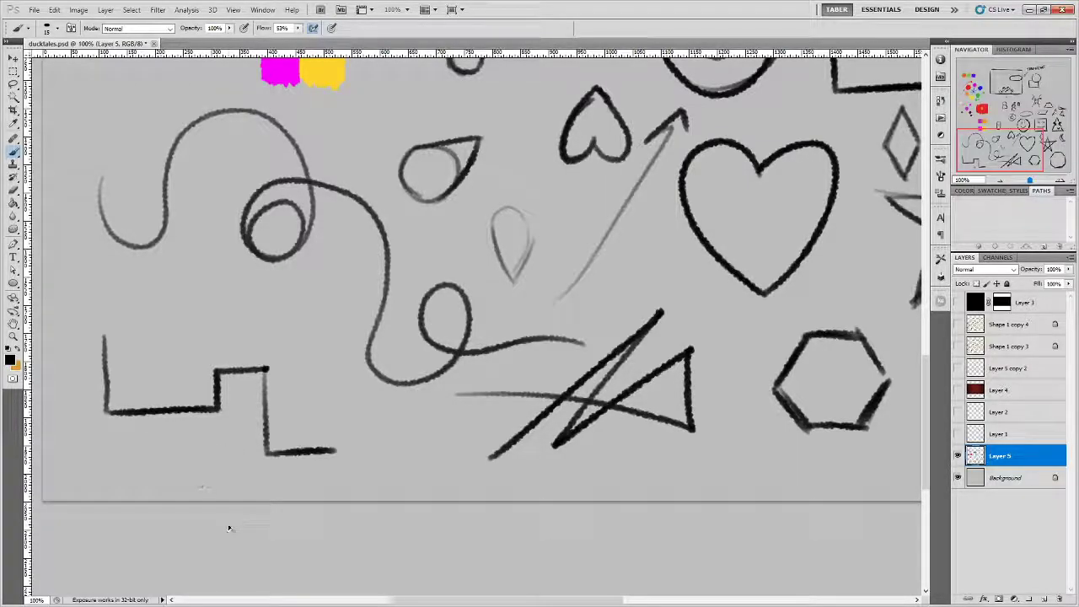
mouse_move(174, 332)
mouse_down()
mouse_move(237, 271)
mouse_move(239, 289)
mouse_up()
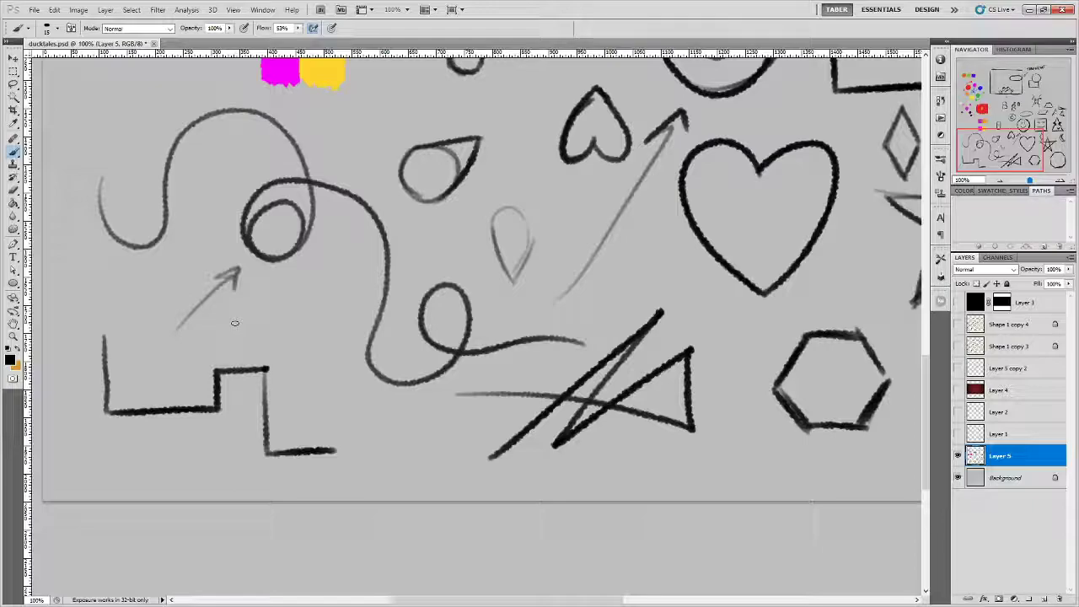
key(ctrl+alt+z)
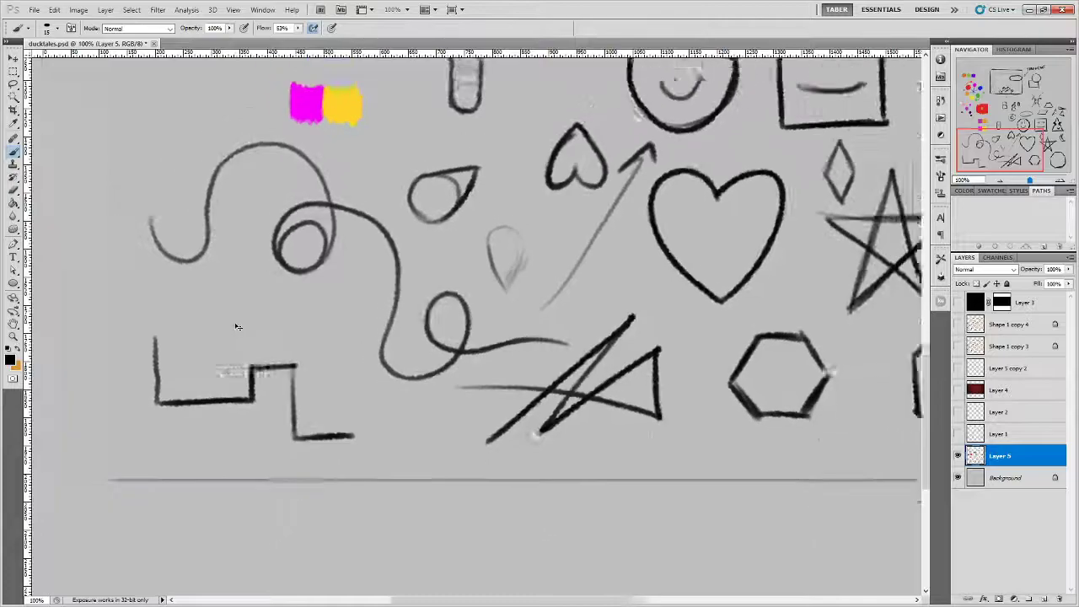
Switch to the browser window showing the homework assignment description.
key(ctrl+minus)
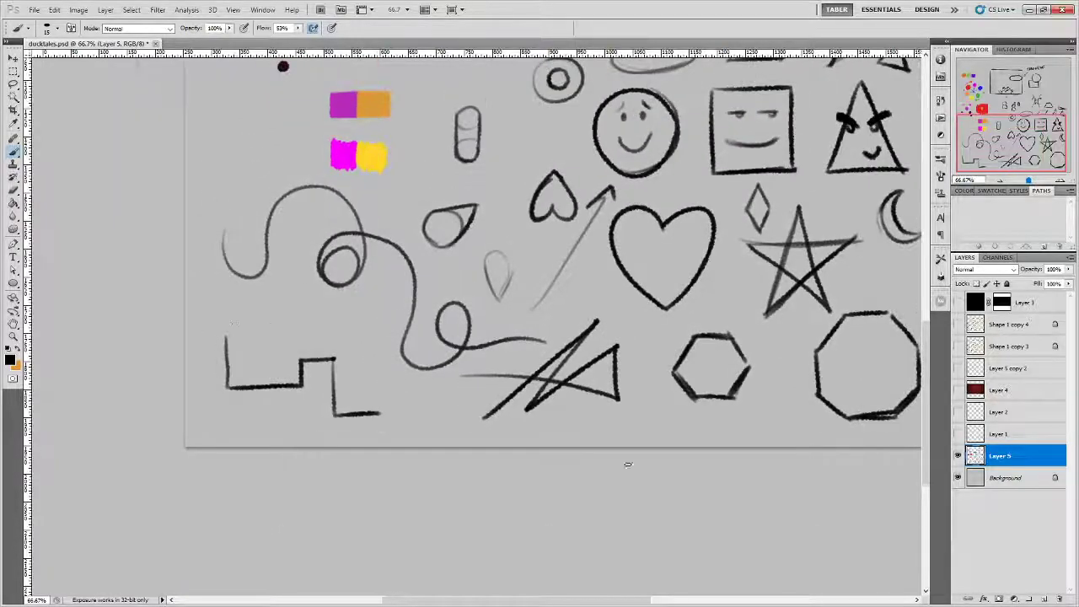
drag(733, 291, 640, 429)
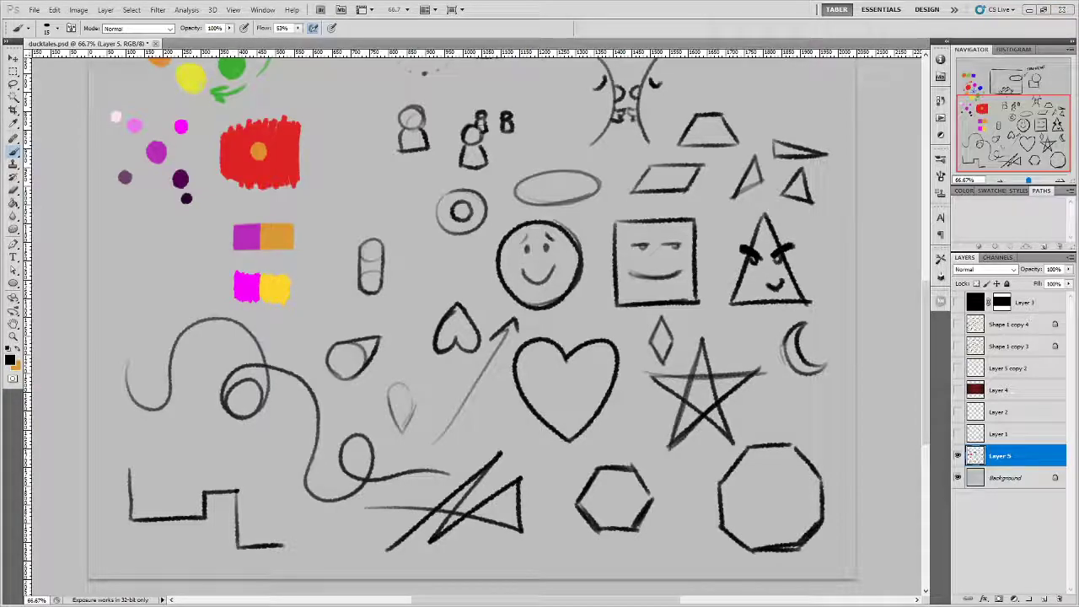
key(alt+Tab)
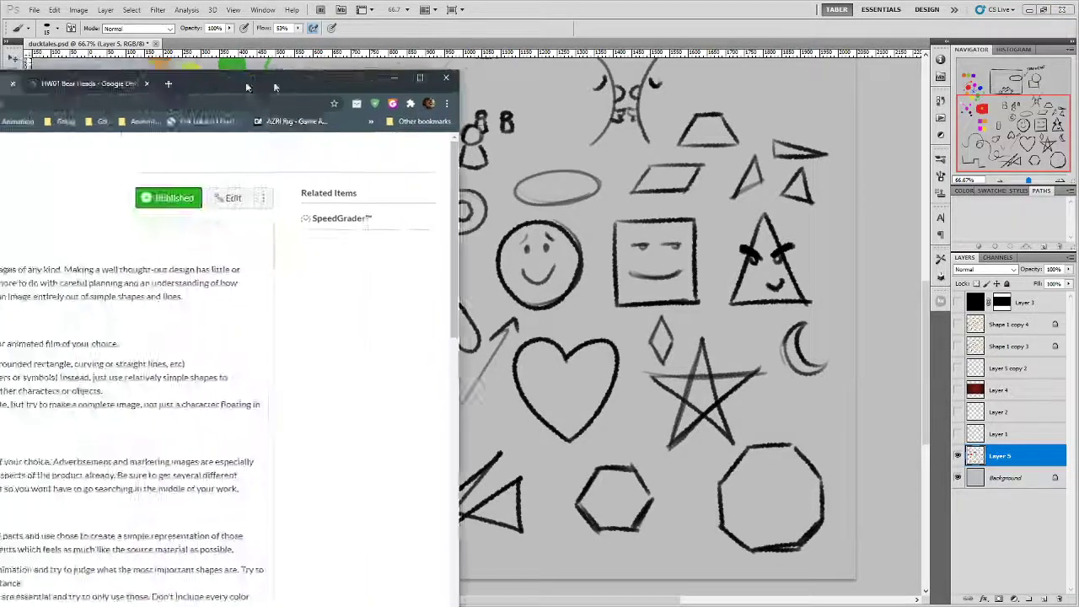
Review the HW02: Pure Design assignment from summary to example images, and put the browser window away.
scroll(491, 198, up, 4)
scroll(491, 198, up, 2)
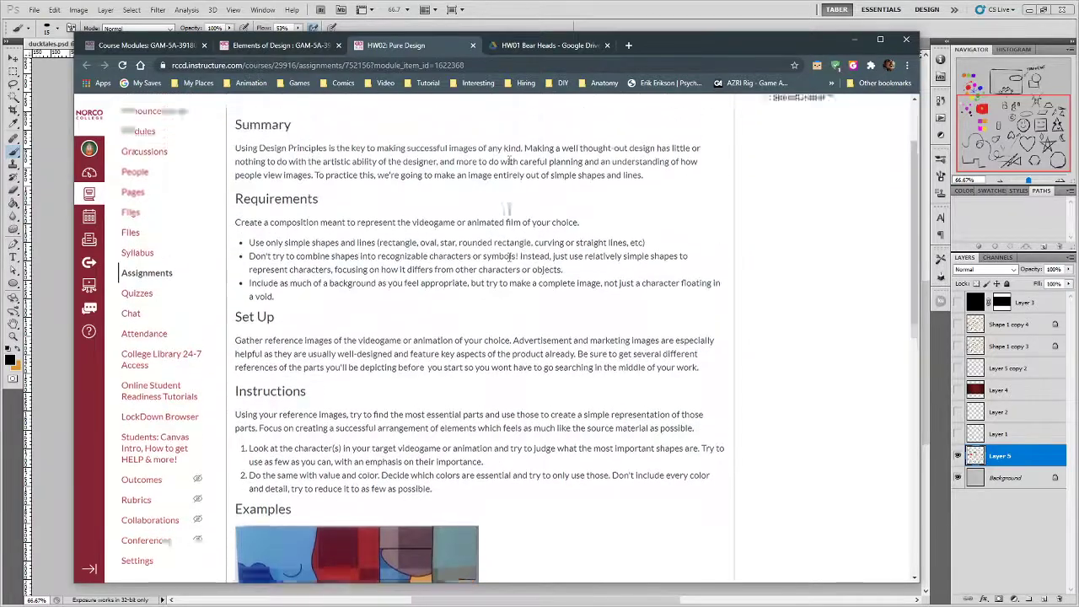
scroll(528, 239, down, 1)
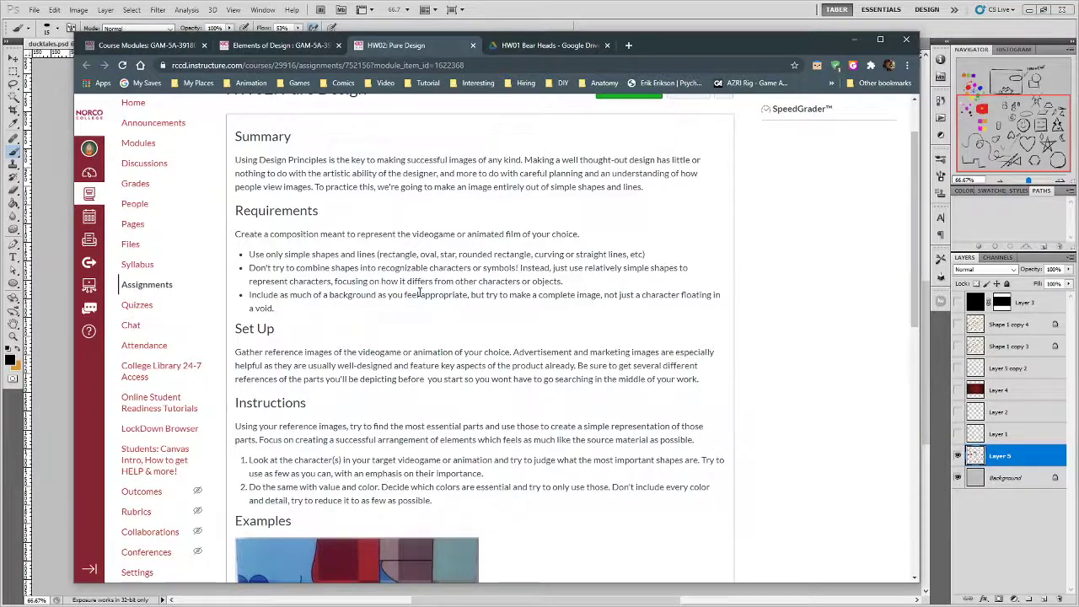
scroll(512, 310, down, 5)
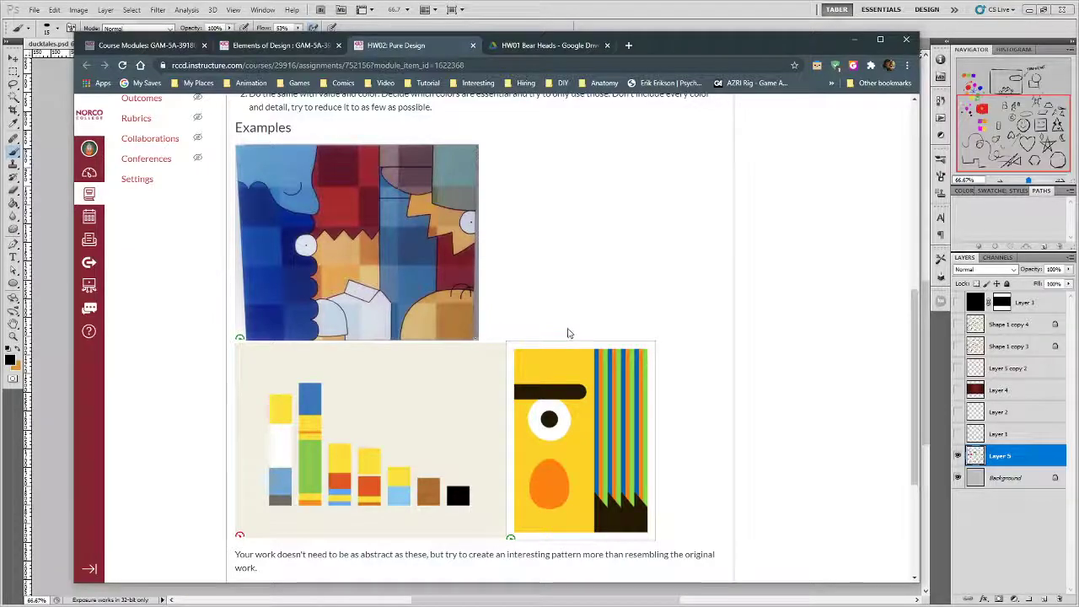
scroll(567, 333, up, 5)
scroll(568, 333, up, 1)
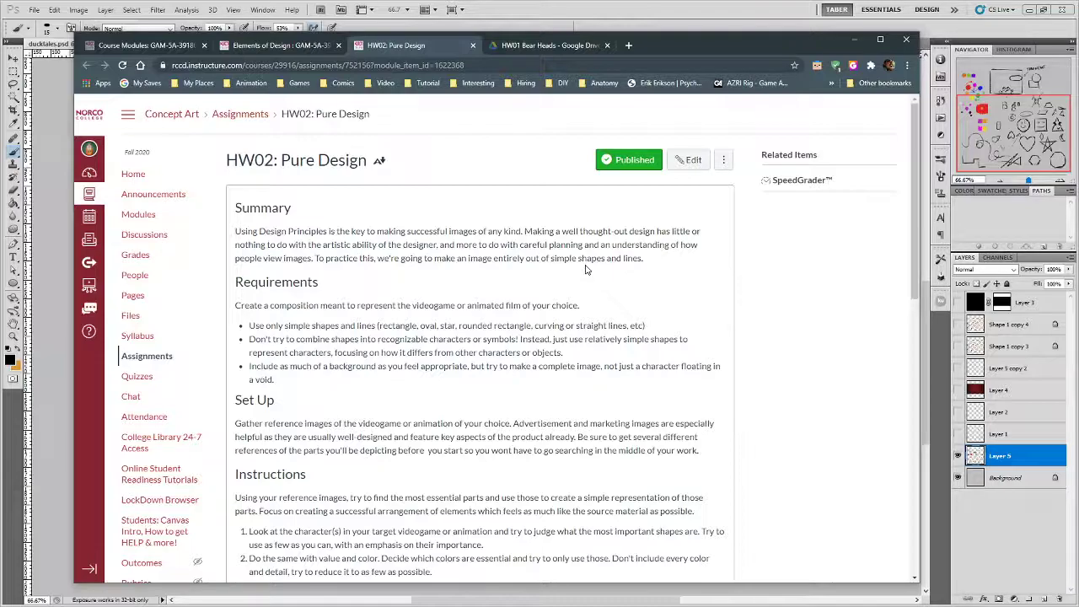
scroll(587, 270, down, 3)
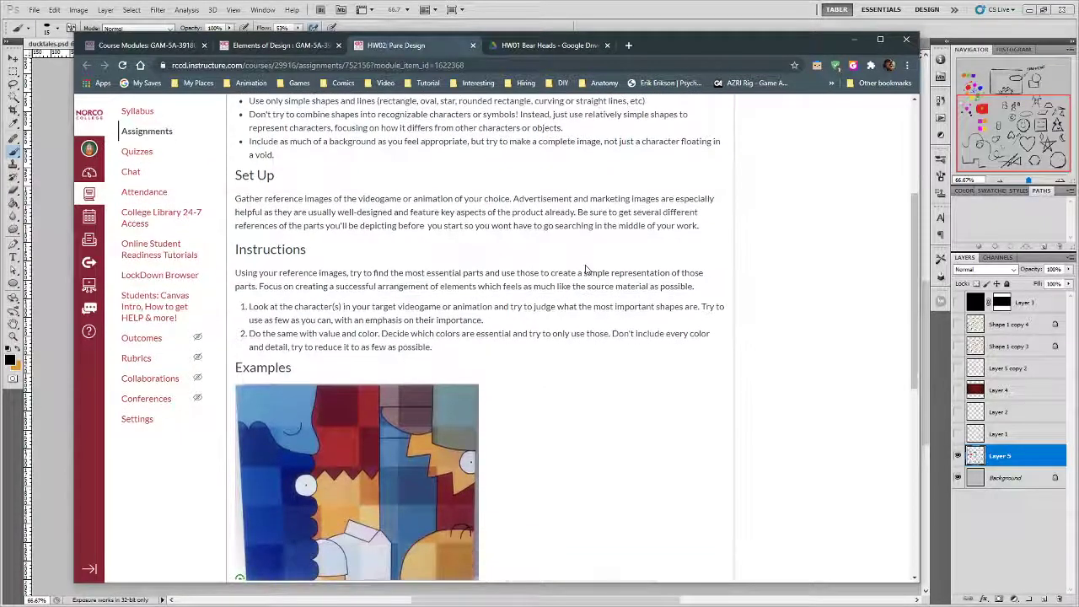
scroll(587, 270, up, 1)
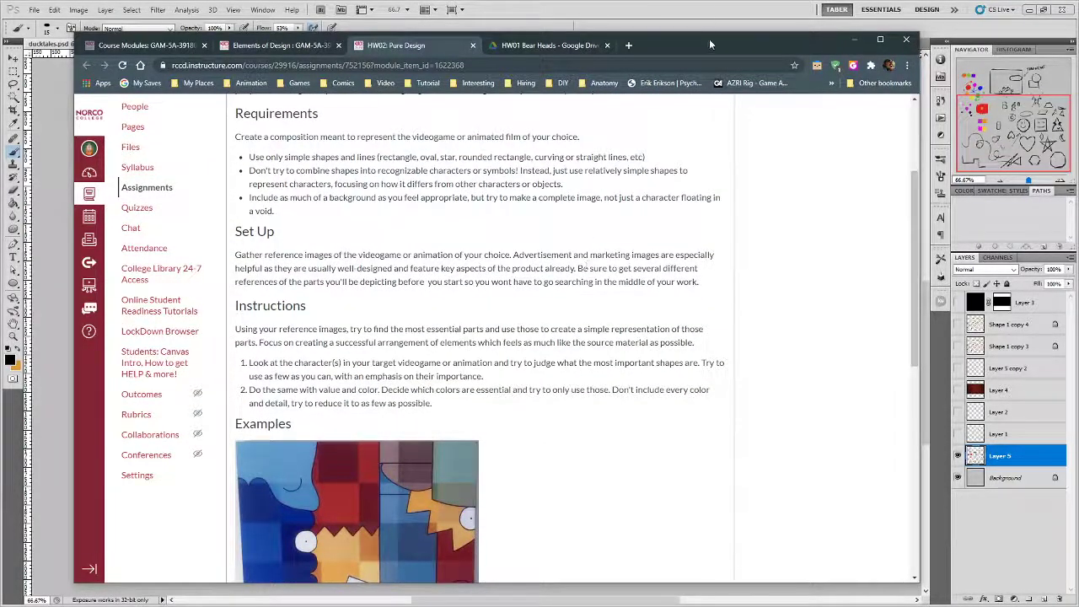
key(super+Down)
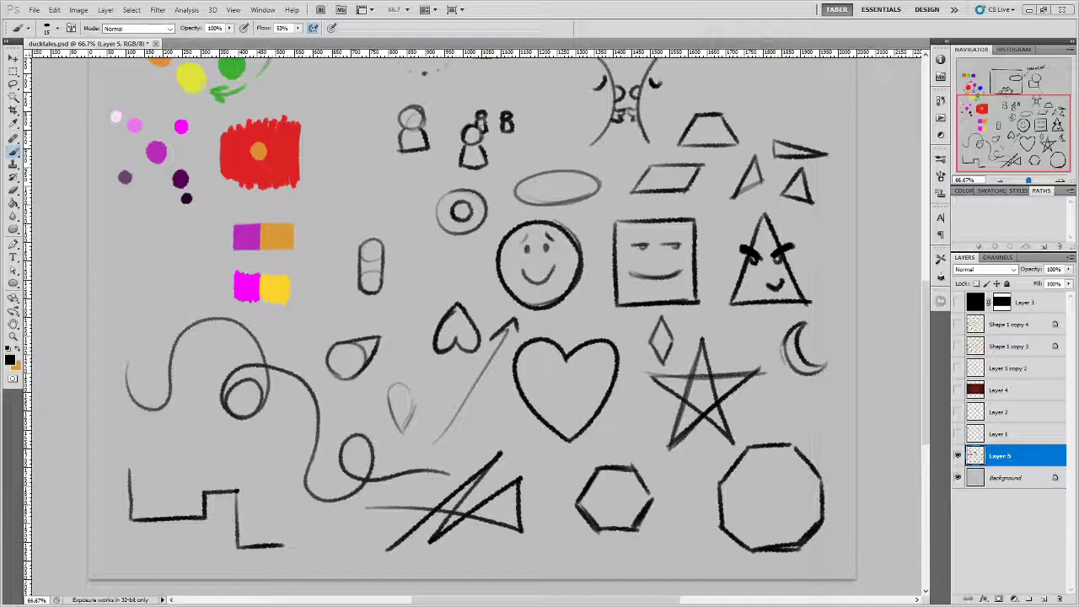
Switch to the file explorer to show the ducktales folder of reference images, and move its window off the canvas.
key(alt+Tab)
drag(62, 125, 510, 101)
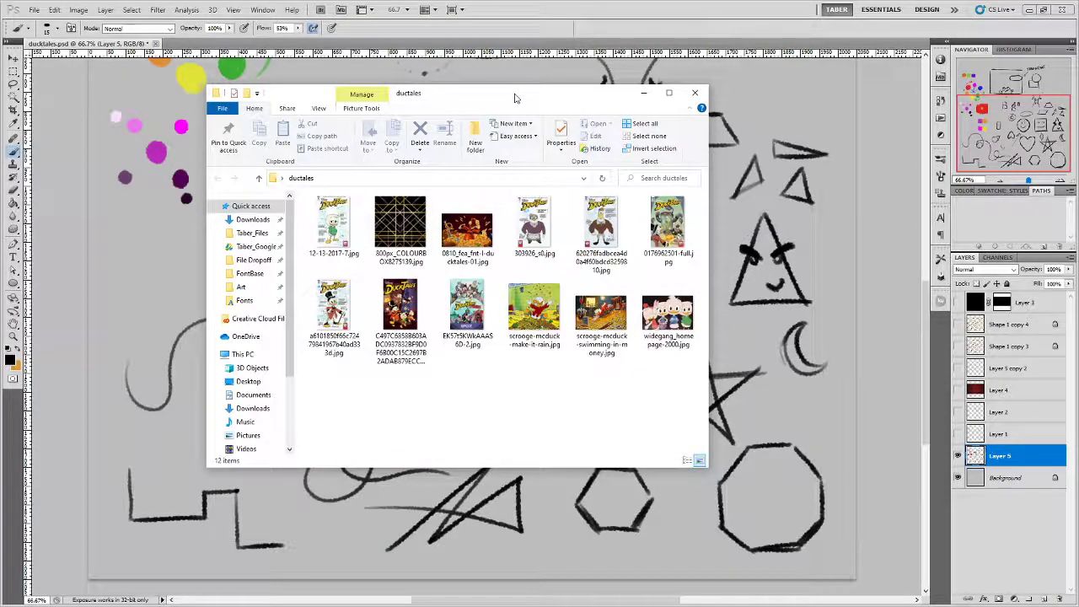
drag(516, 98, 0, 101)
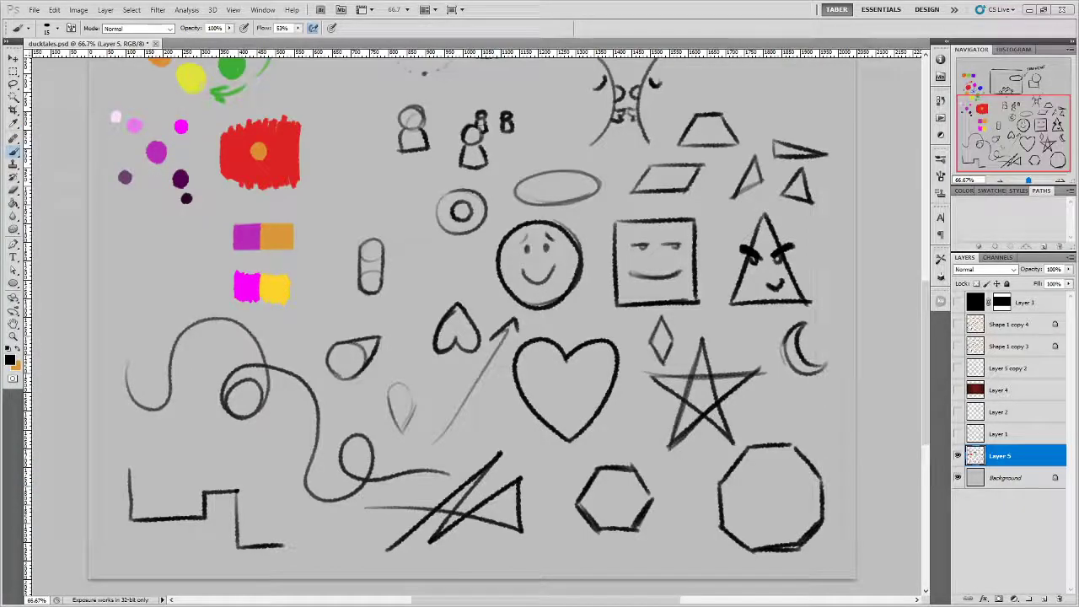
Open the first DuckTales reference image in the photo viewer and page through the whole set to the last one.
key(Return)
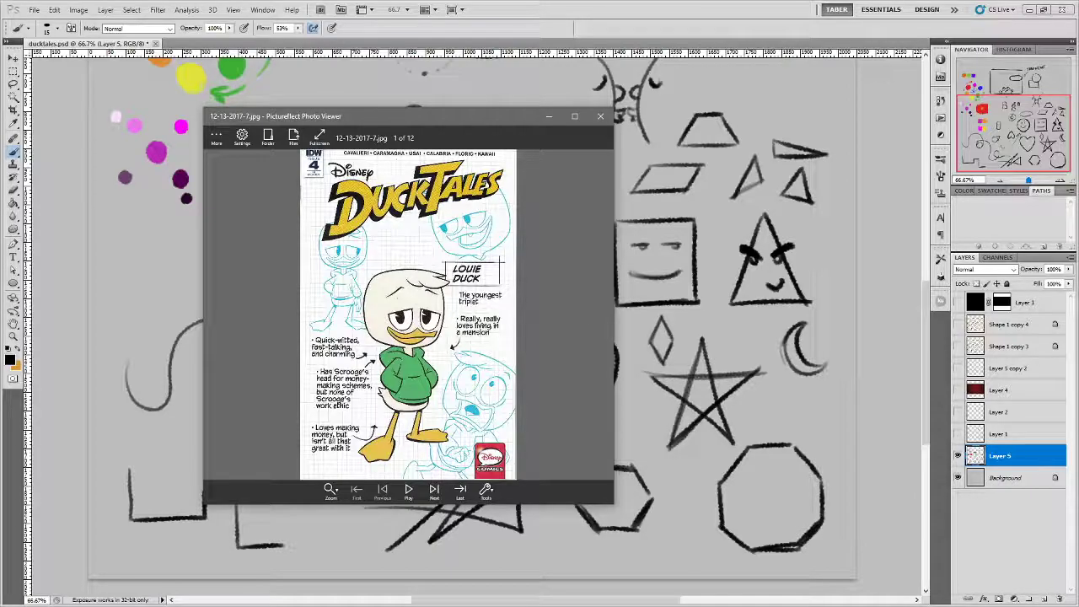
key(Right)
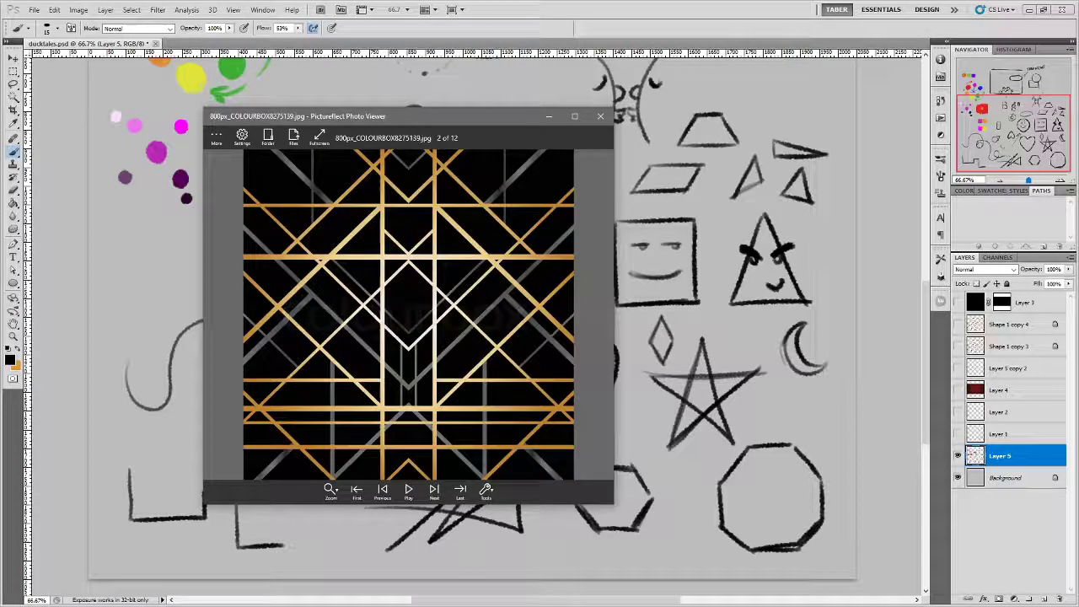
key(Right)
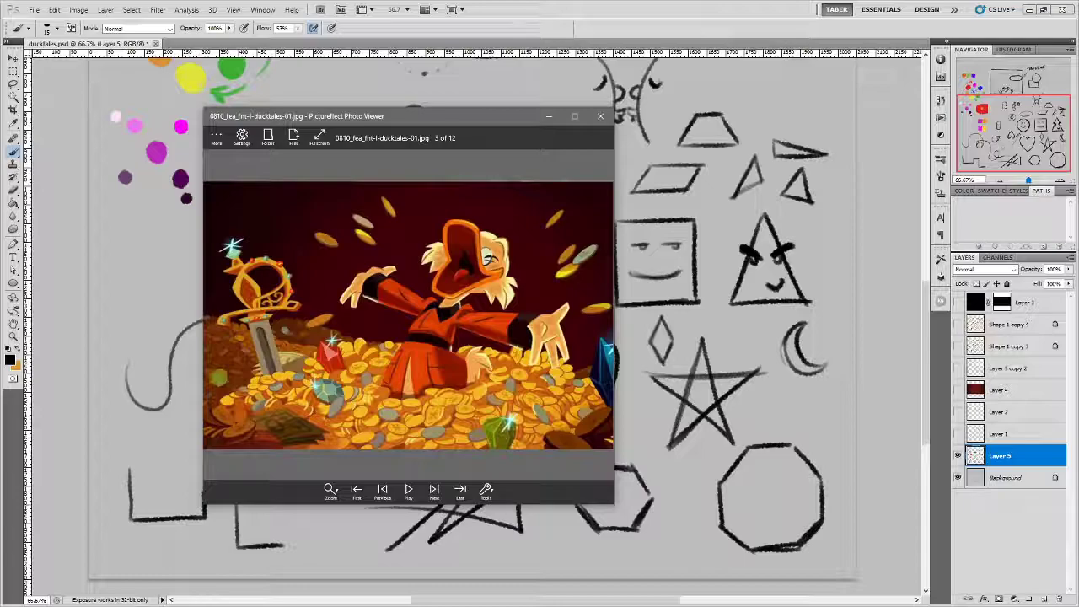
key(Right)
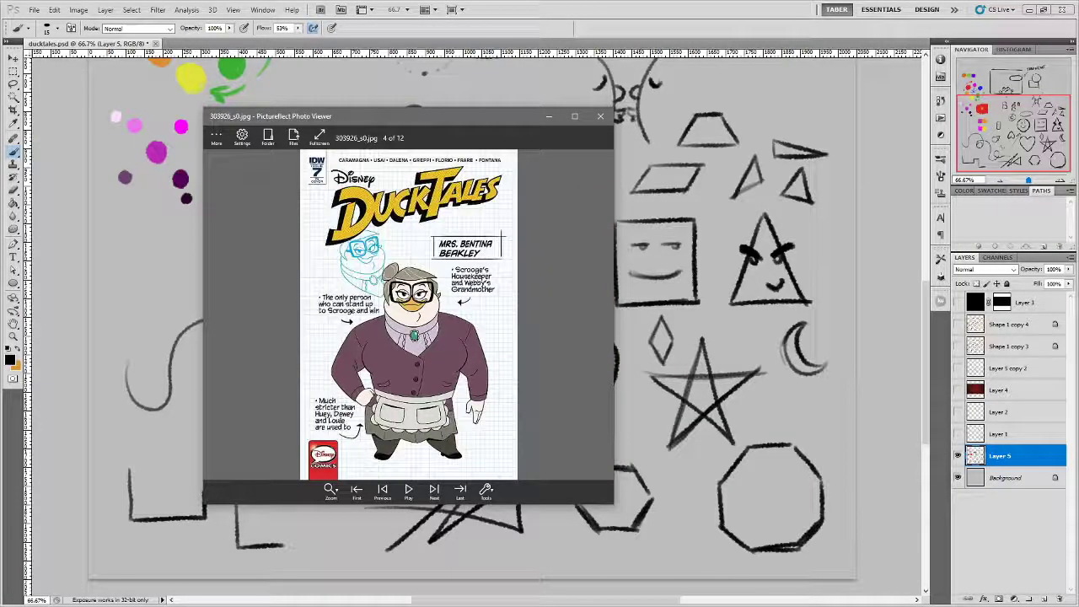
key(Right)
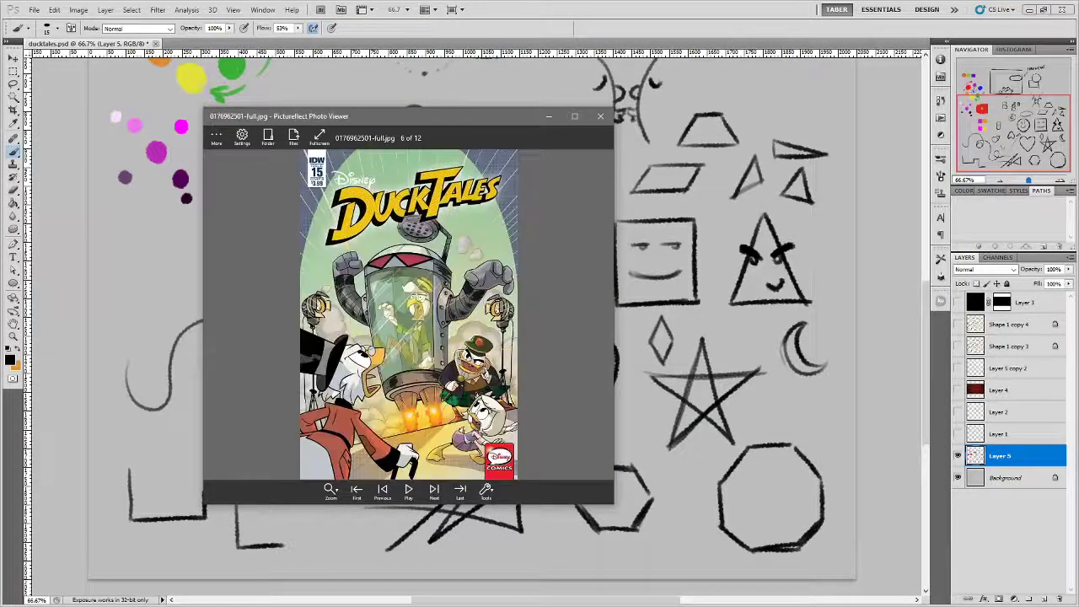
key(Right)
key(Right)
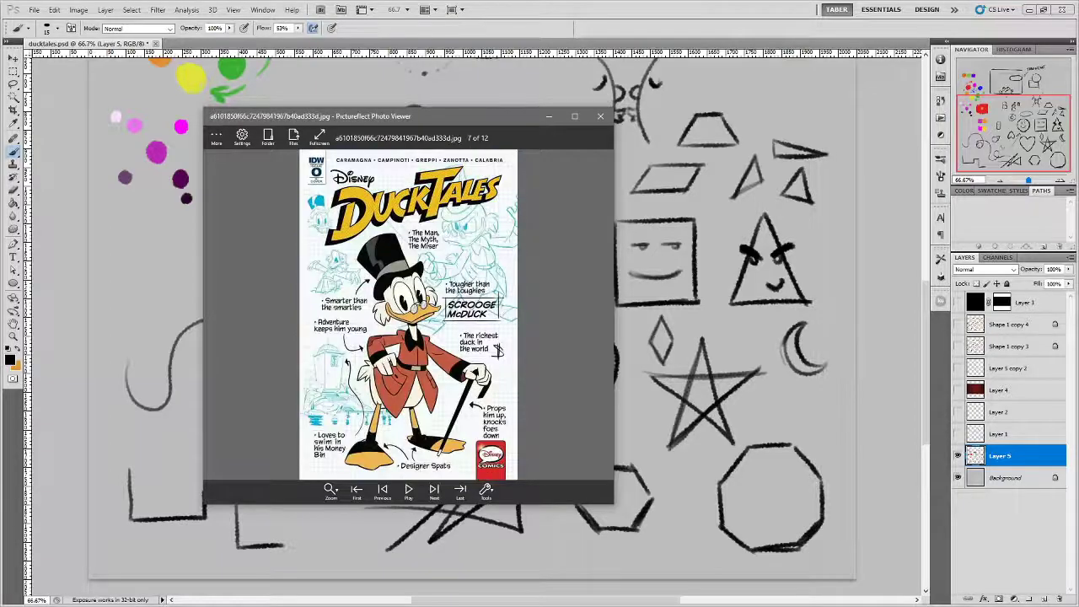
key(Right)
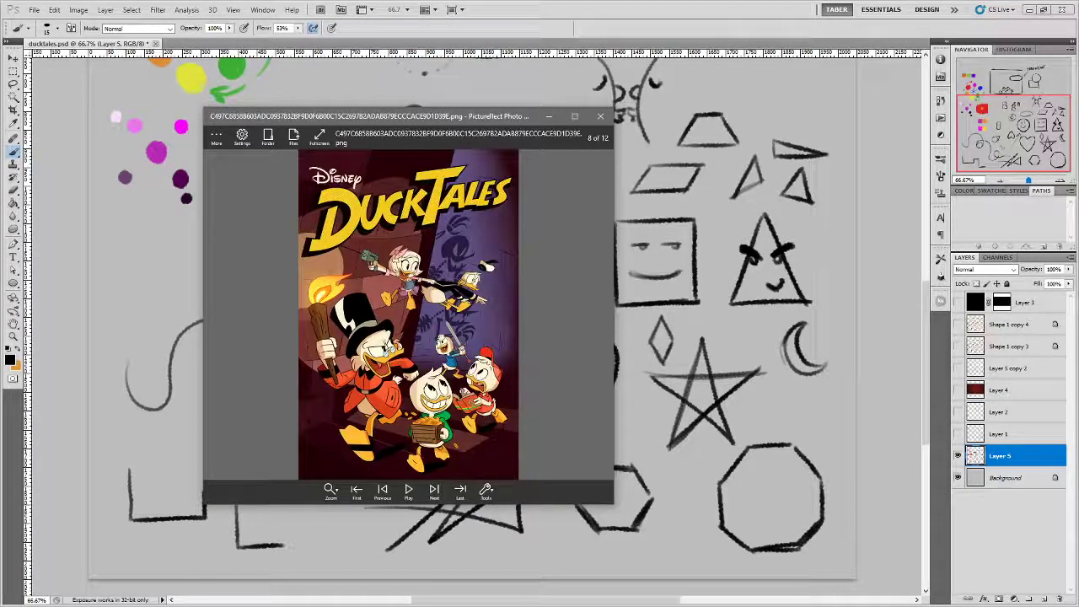
key(Right)
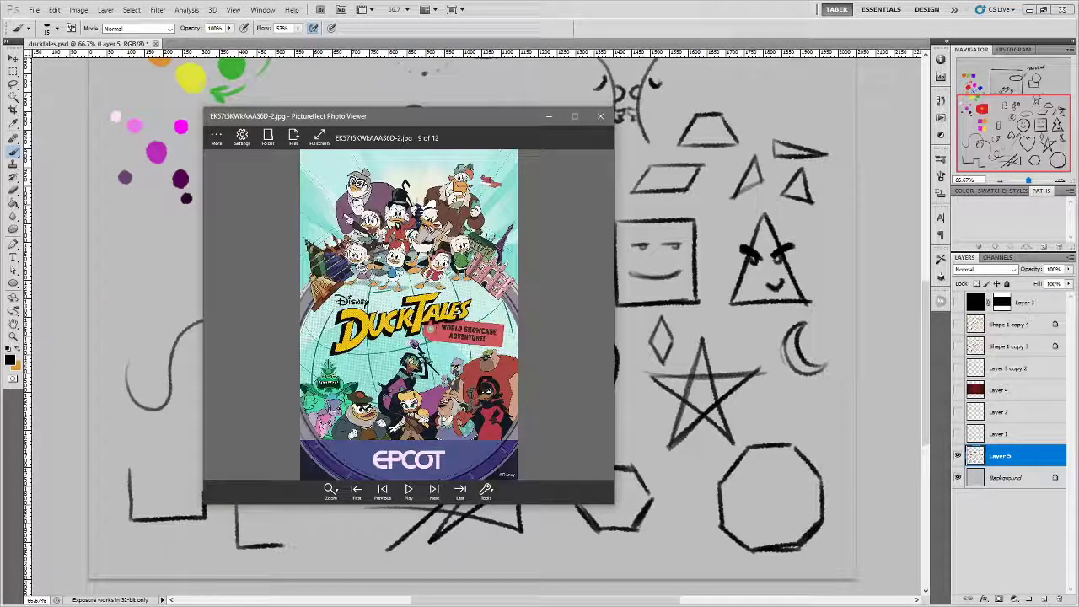
key(Right)
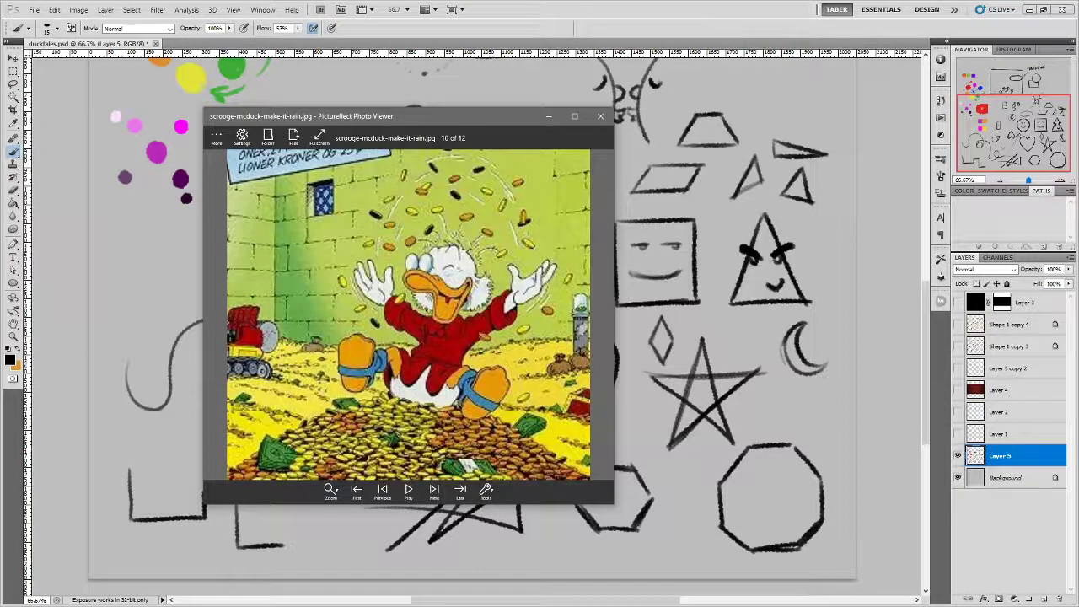
key(Right)
key(Right)
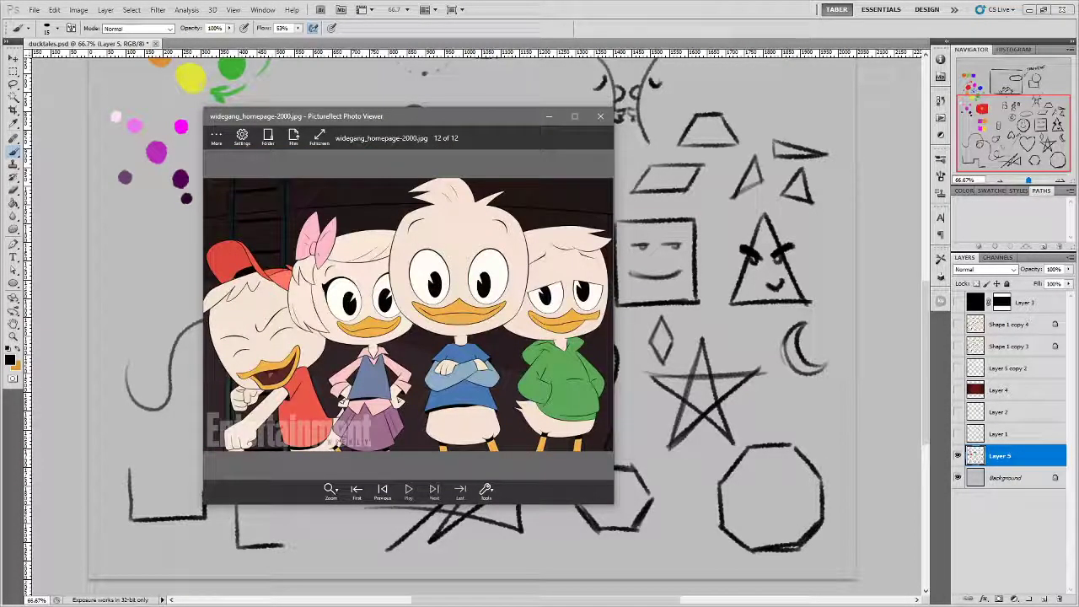
Enlarge the photo viewer to examine the group picture of the four young ducks, and move it off the canvas.
drag(520, 115, 555, 97)
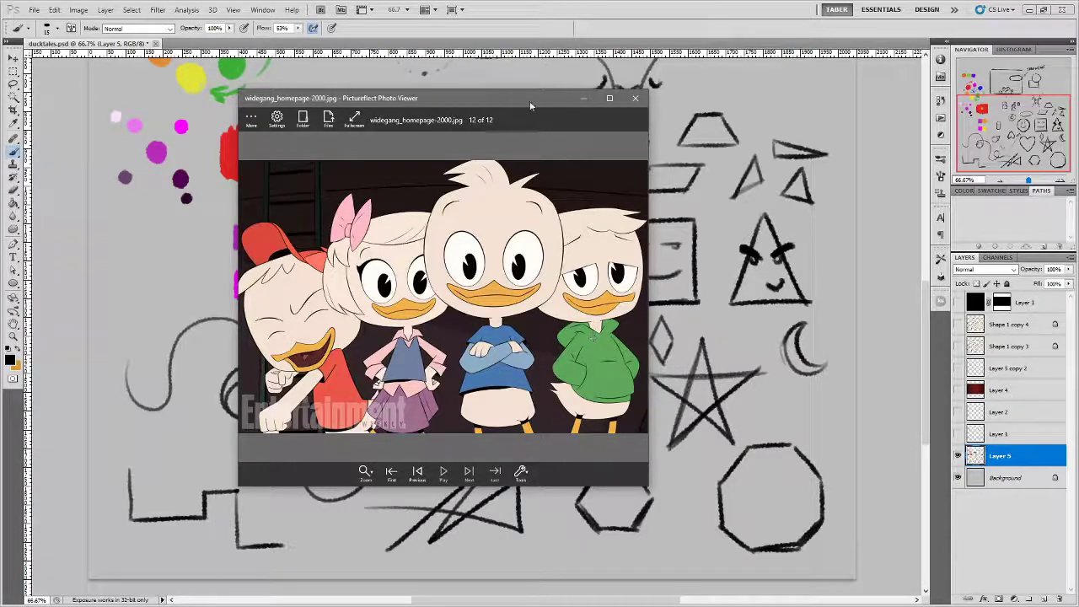
drag(530, 97, 512, 79)
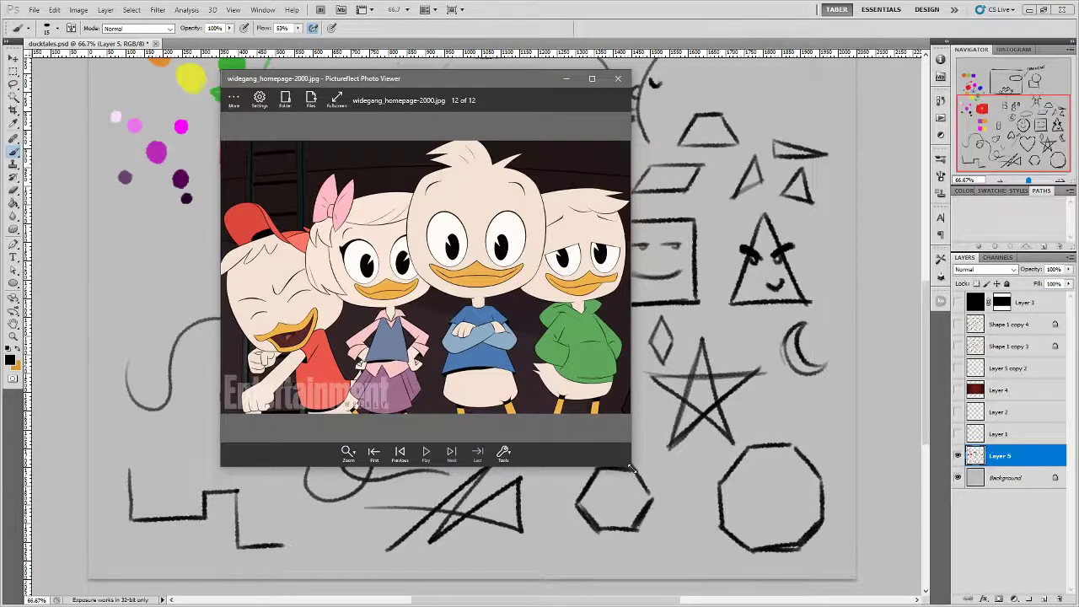
drag(637, 477, 845, 527)
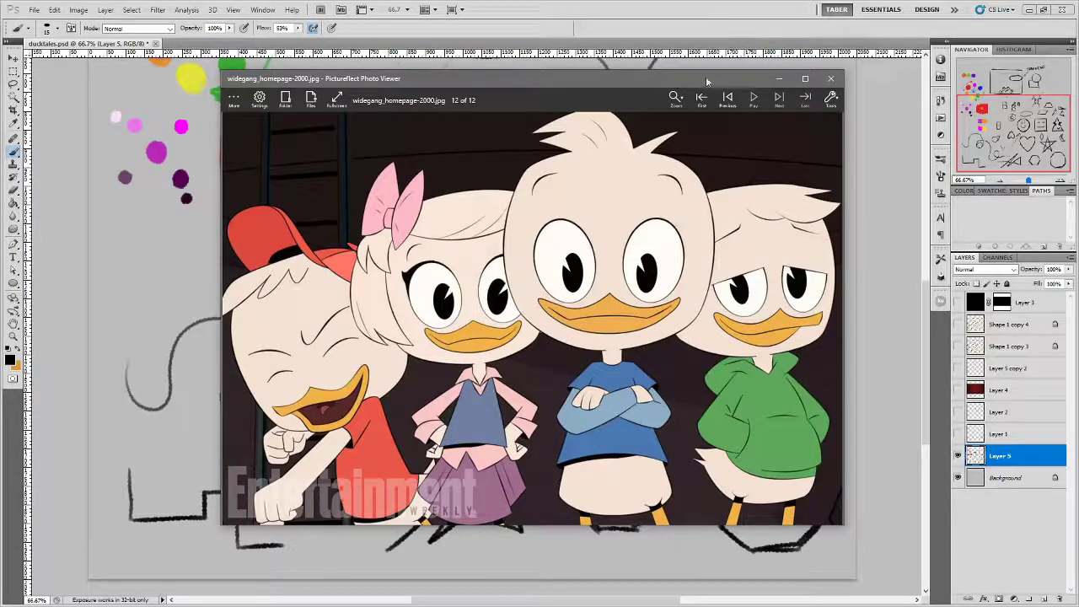
drag(712, 78, 638, 66)
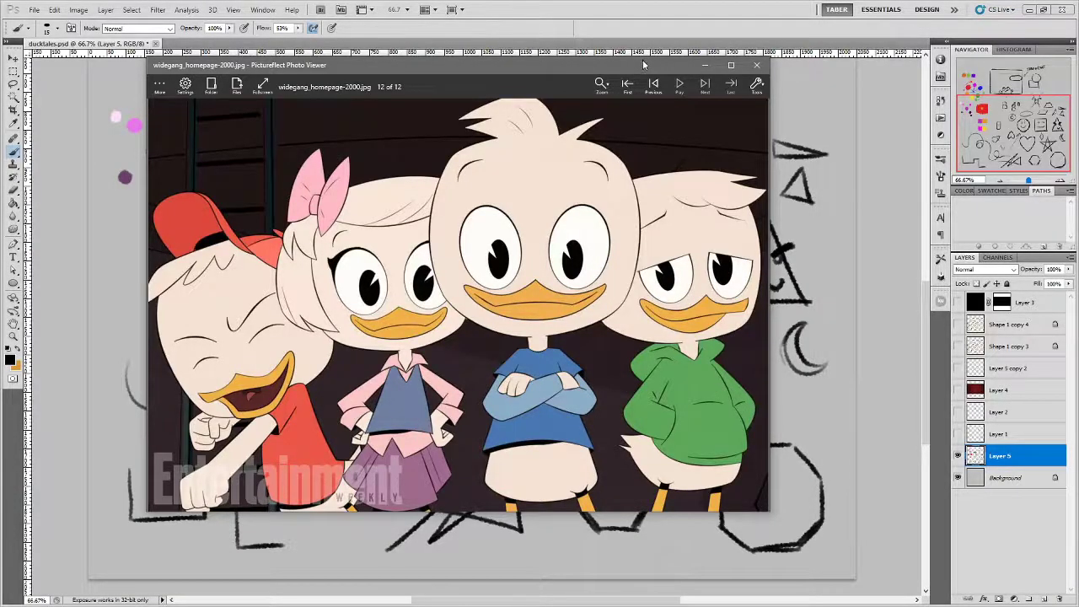
mouse_move(643, 64)
mouse_down()
mouse_move(602, 80)
mouse_move(0, 80)
mouse_up()
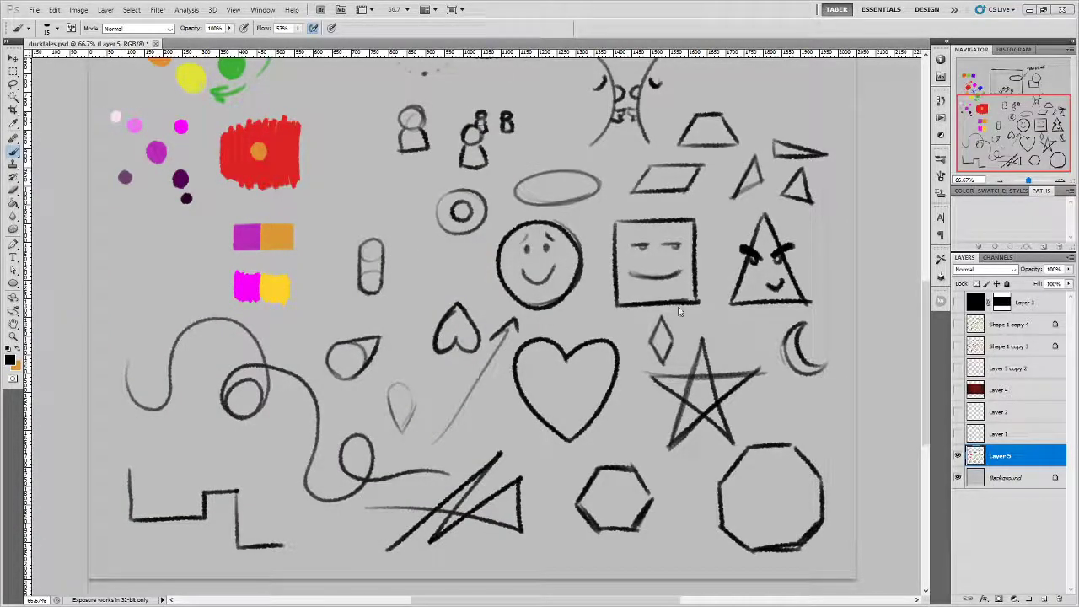
Hide Layer 5, show Layer 1 with the planning sketches, and make Layer 1 the active layer.
key(ctrl+minus)
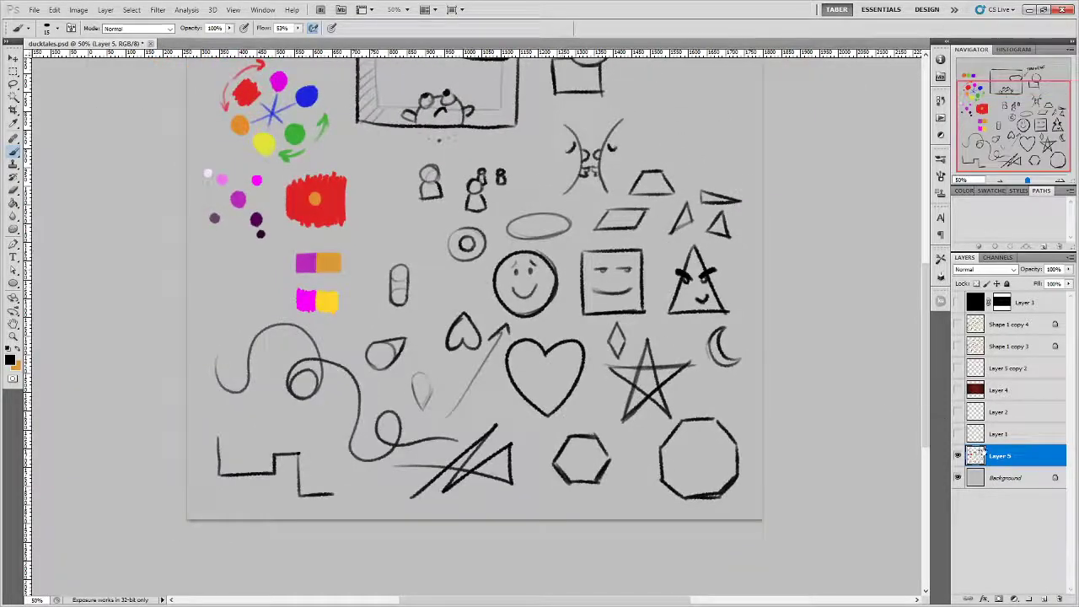
click(958, 455)
click(957, 433)
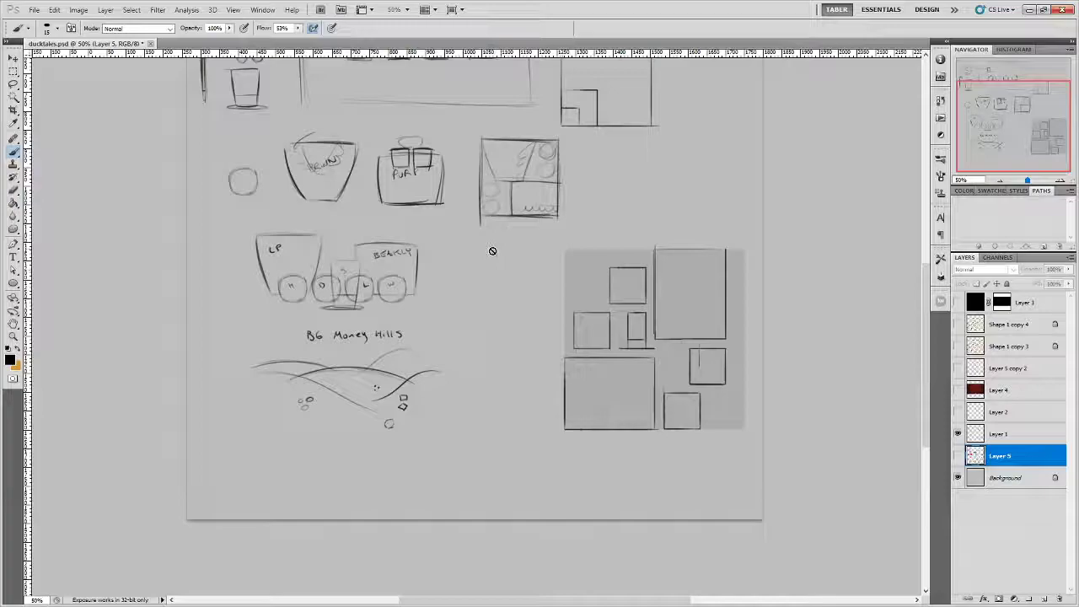
key(alt+bracketright)
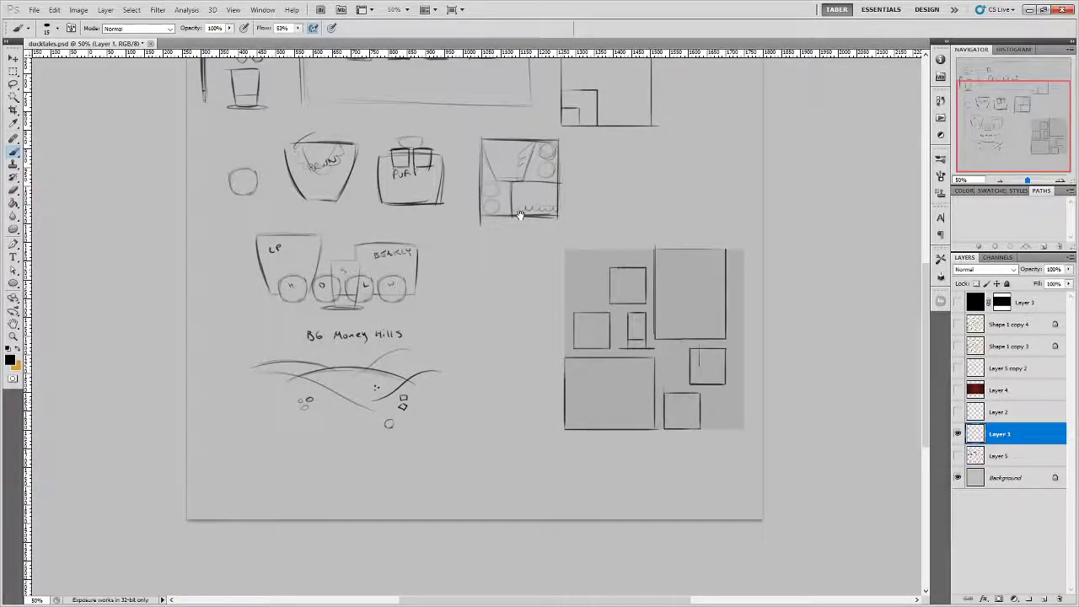
mouse_move(520, 216)
mouse_down()
mouse_move(519, 368)
mouse_move(503, 337)
mouse_up()
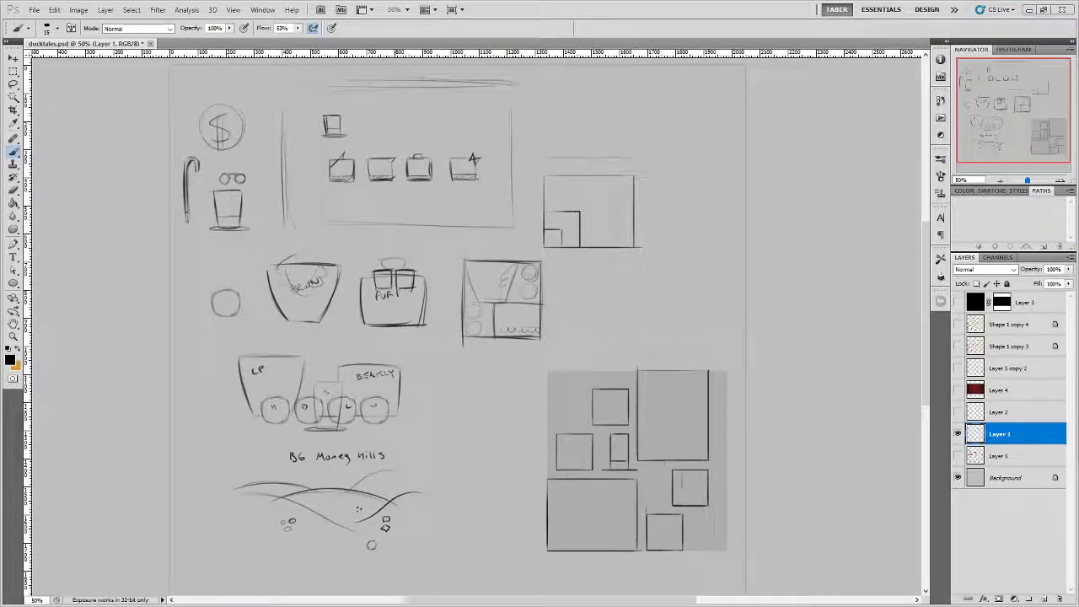
Bring up the Launchpad McQuack reference image for comparison and return to the planning sketches.
key(alt+Tab)
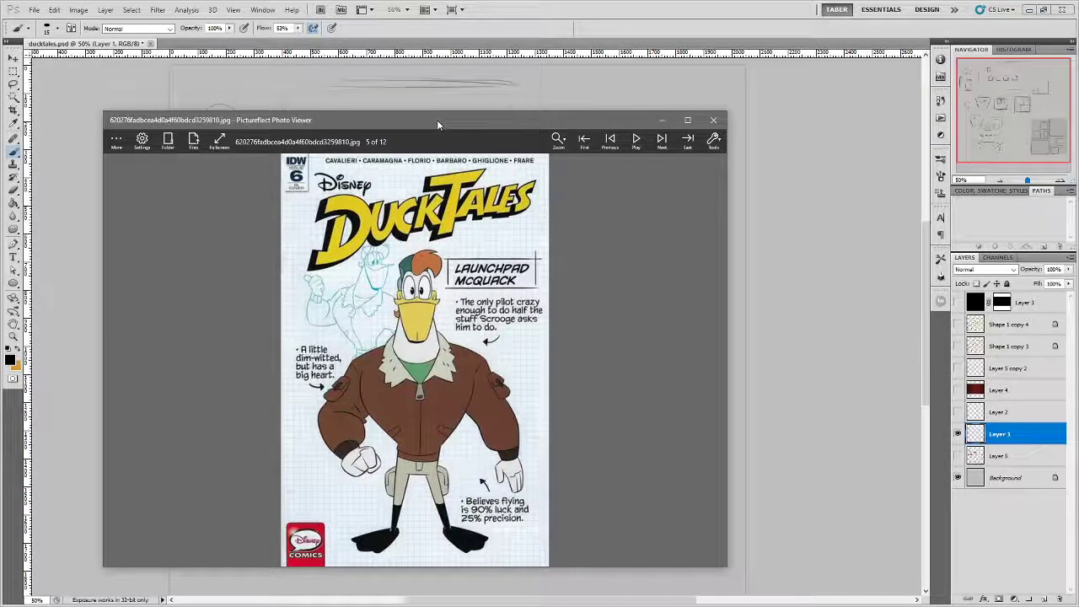
mouse_move(437, 120)
mouse_down()
mouse_move(801, 102)
mouse_move(0, 74)
mouse_up()
key(alt+Tab)
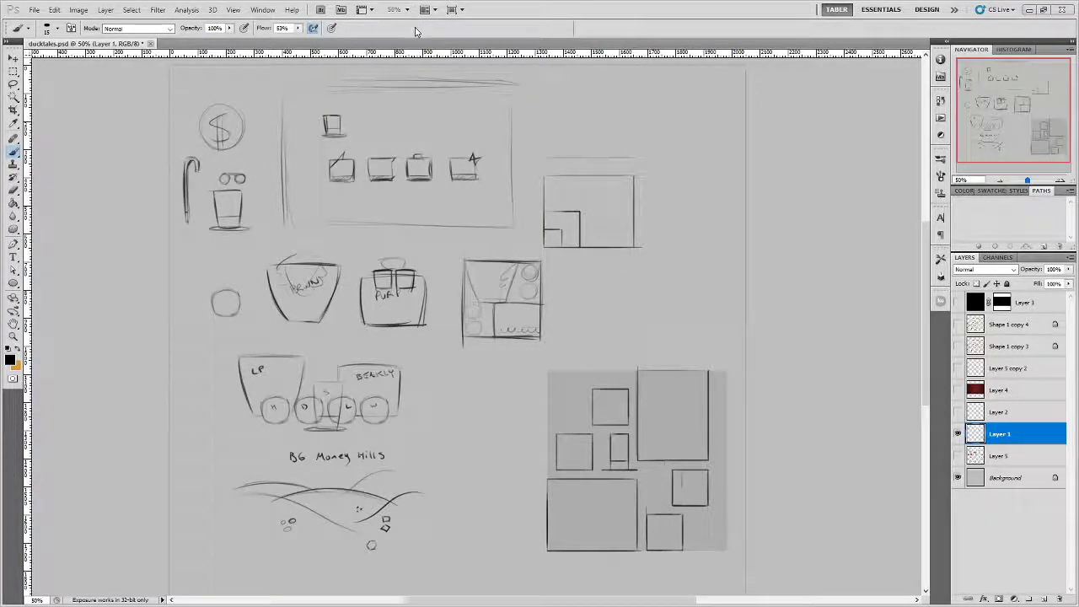
Sketch a small brimmed hat shape over a triangle on Layer 1, above the nested squares.
drag(255, 168, 267, 202)
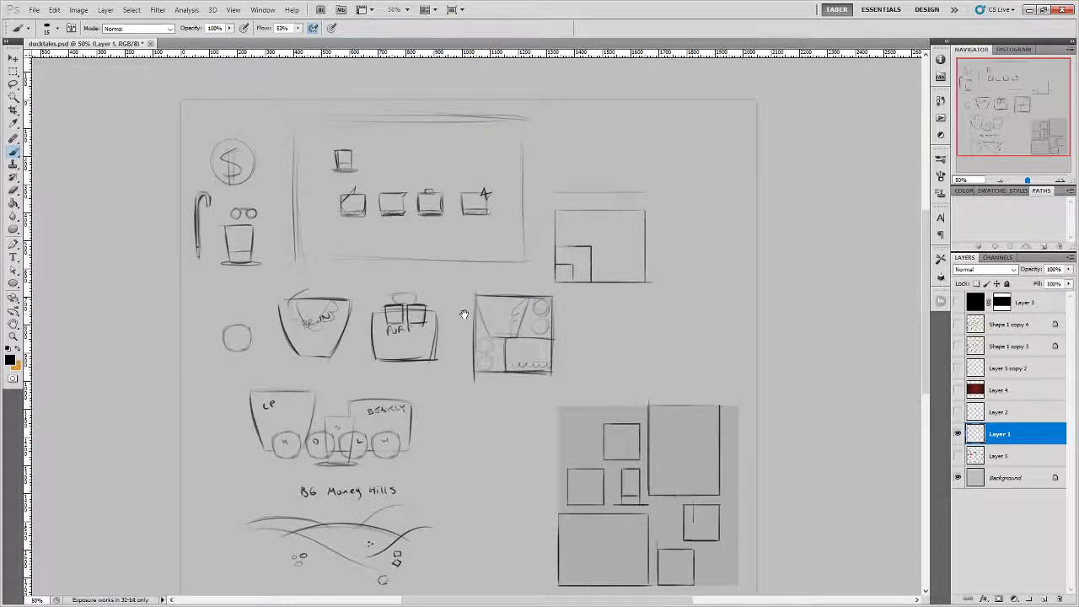
mouse_move(462, 310)
mouse_down()
mouse_move(433, 236)
mouse_move(436, 297)
mouse_up()
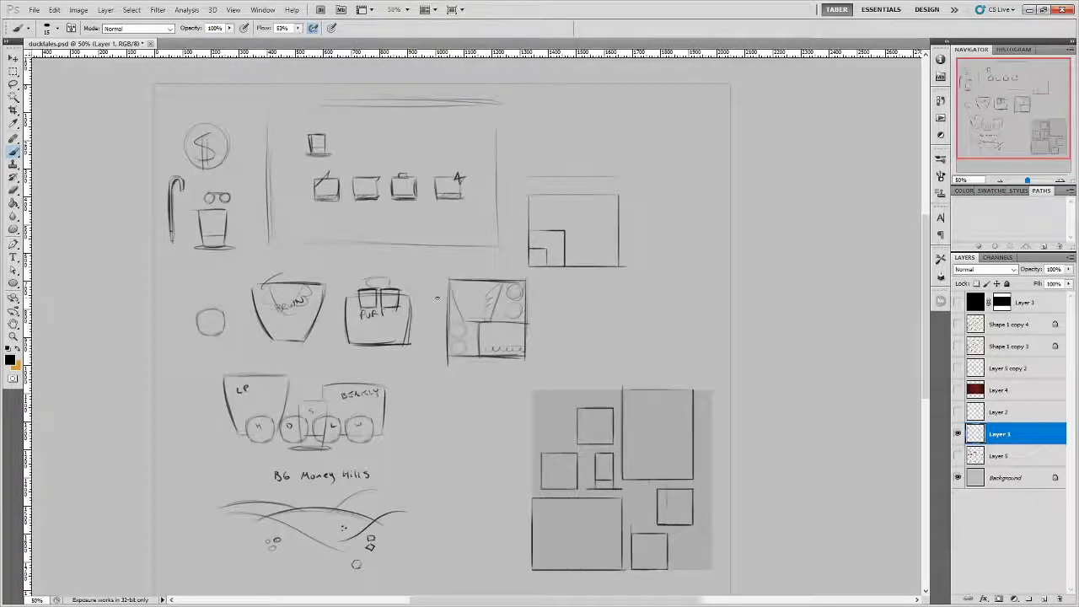
mouse_move(534, 124)
mouse_down()
mouse_move(531, 151)
mouse_move(534, 126)
mouse_move(551, 124)
mouse_move(539, 118)
mouse_up()
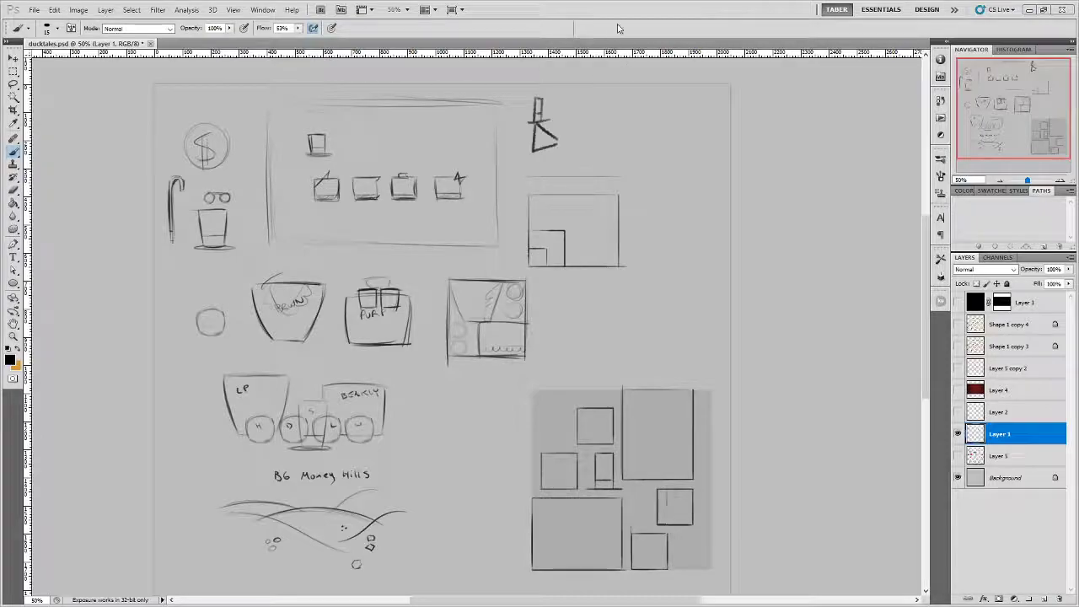
scroll(507, 374, down, 2)
scroll(506, 373, down, 1)
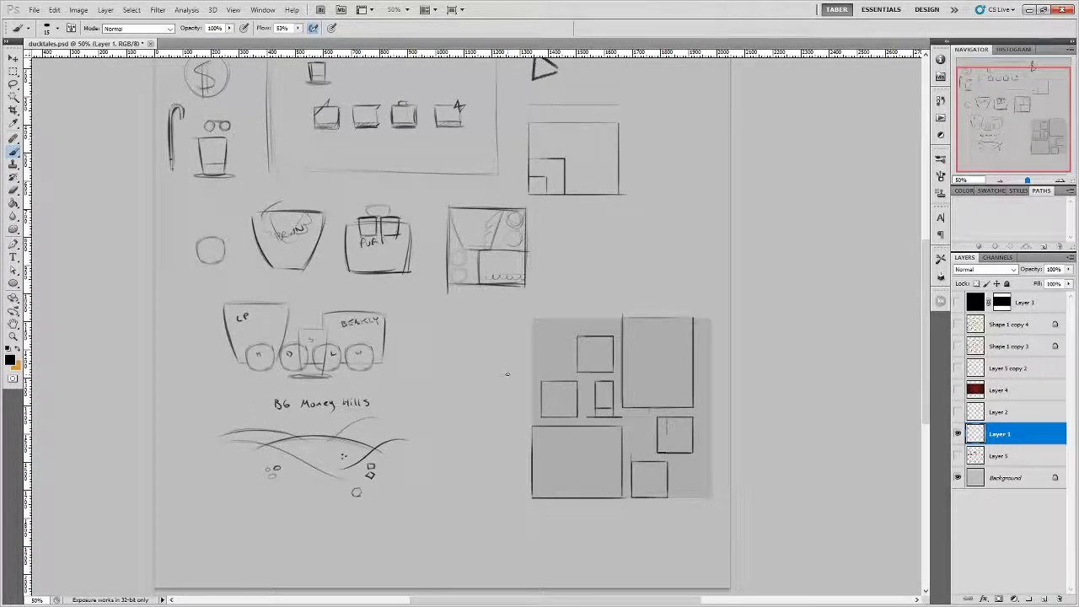
scroll(506, 373, up, 1)
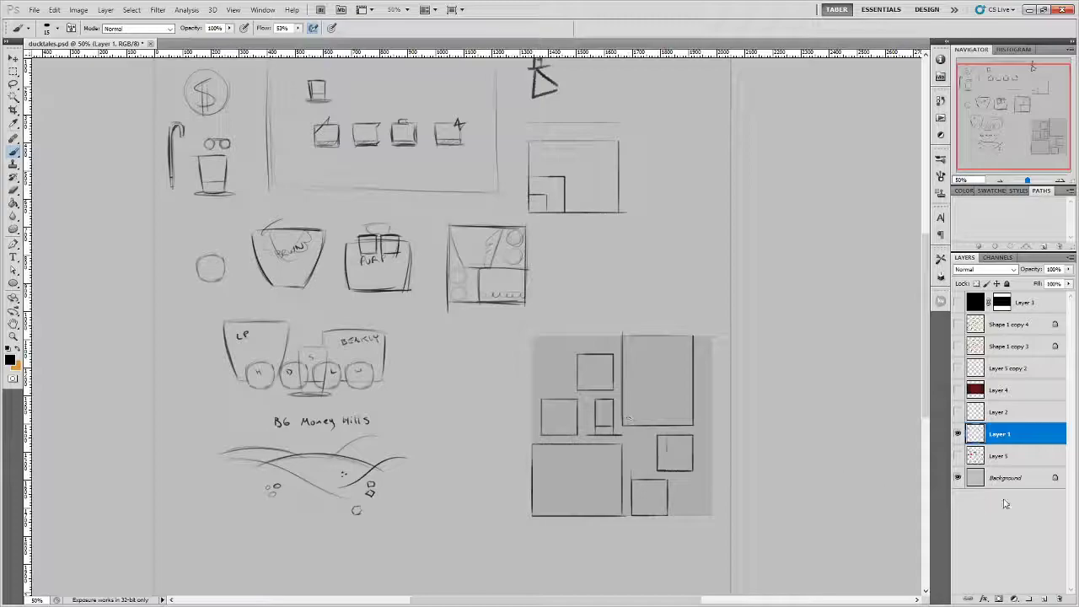
Hide Layer 1, show Layer 2 with the scalloped pattern and money hills sketches, and make Layer 2 active.
click(957, 434)
click(957, 412)
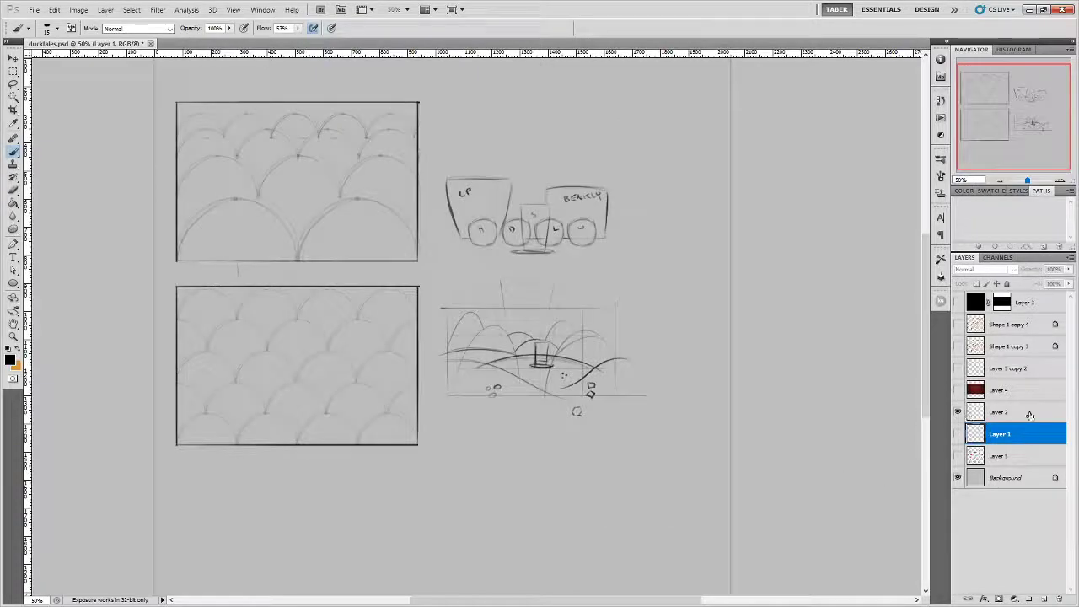
click(1000, 411)
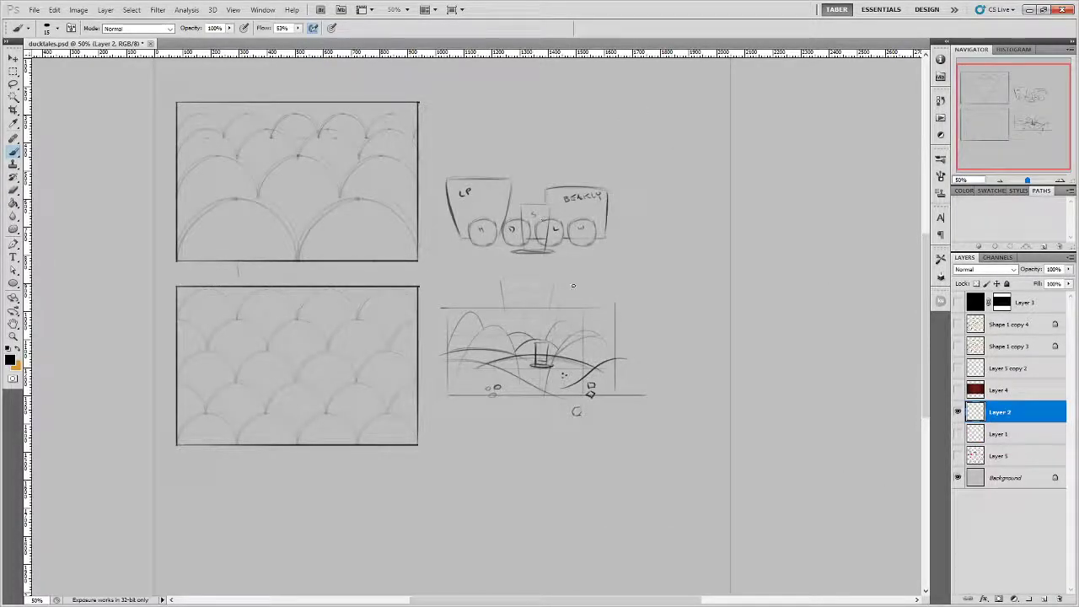
drag(572, 274, 574, 299)
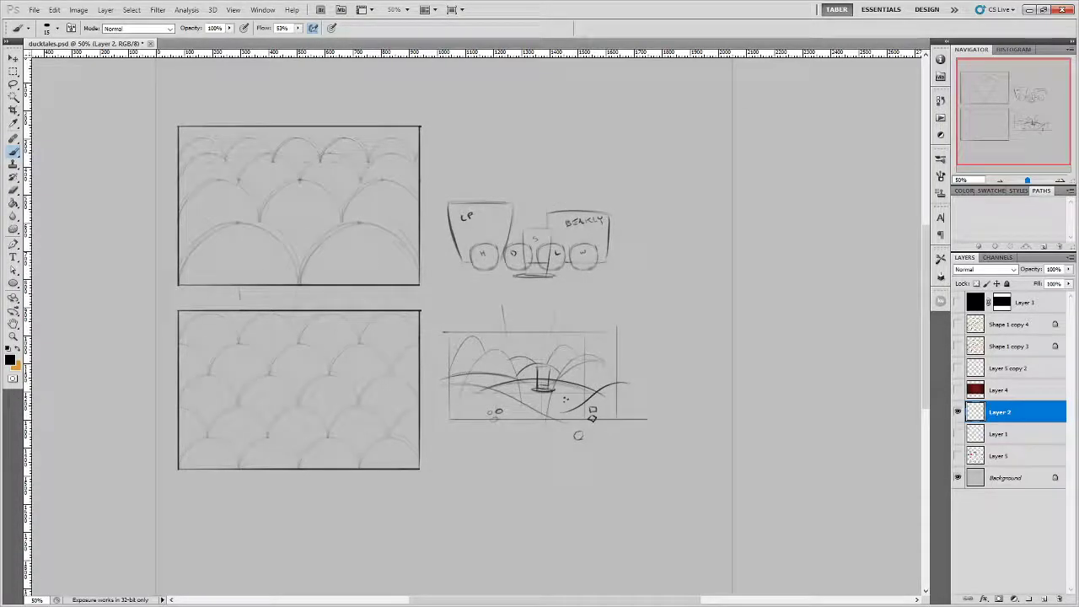
Browse the reference images to the two pictures of Scrooge McDuck in his money, examine them, and move the viewer off the canvas.
key(alt+Tab)
key(Right)
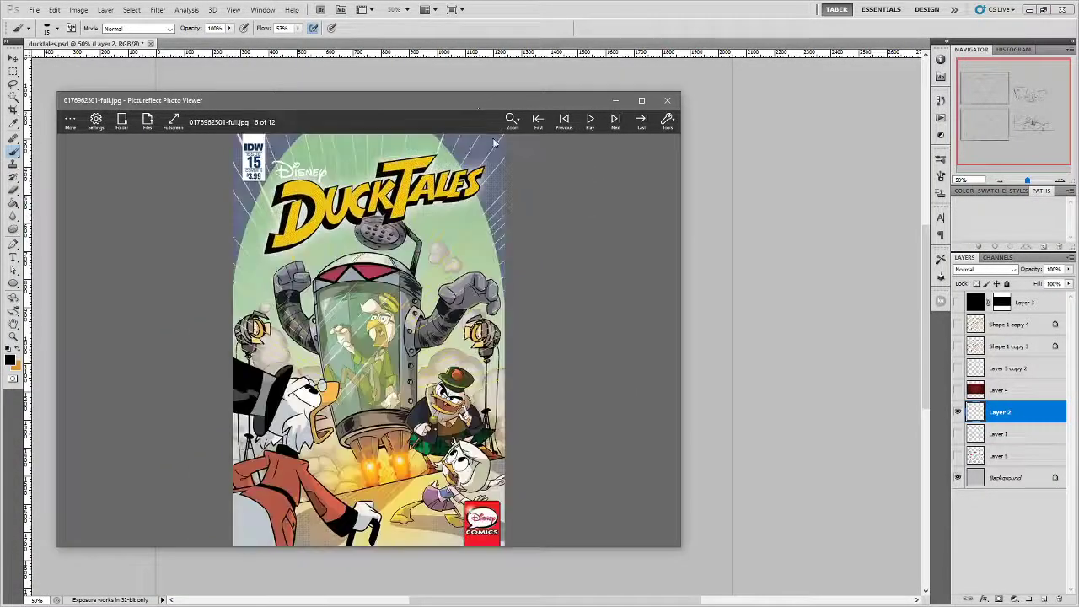
key(Right)
key(Right)
key(Right)
key(Right)
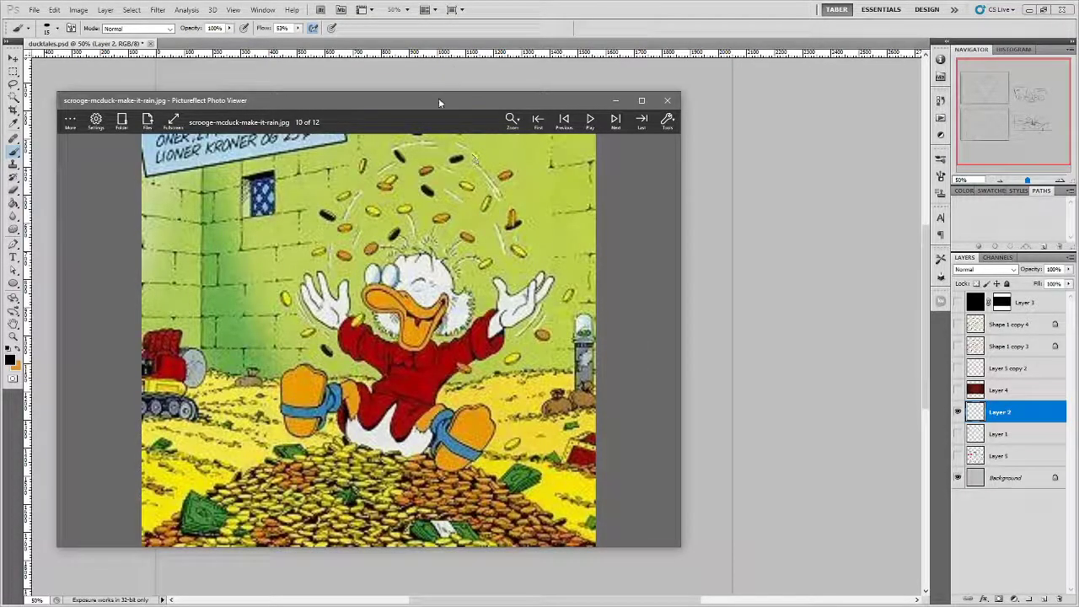
drag(438, 97, 681, 103)
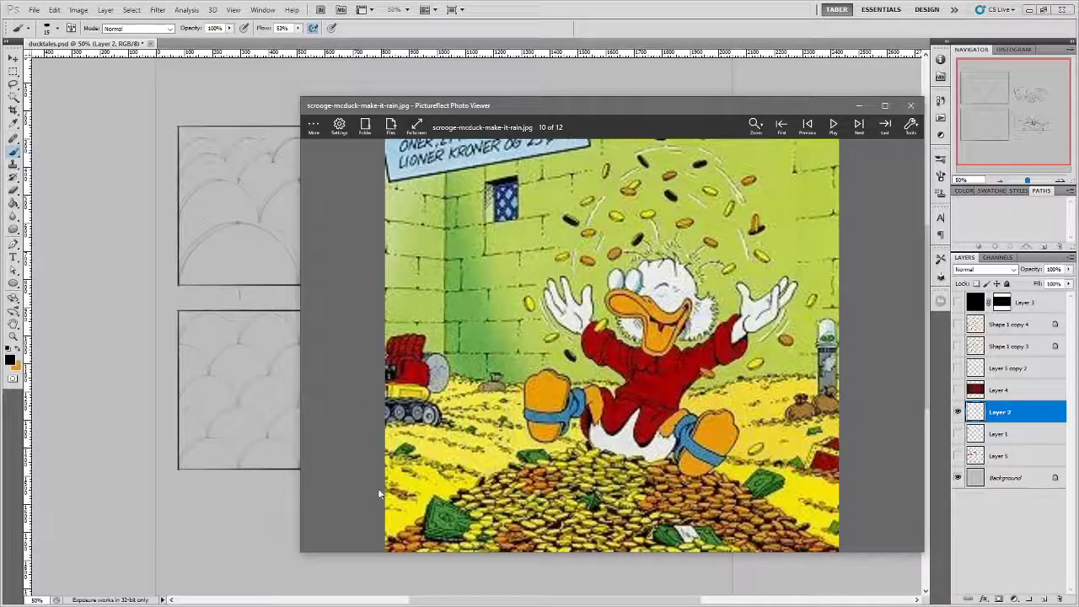
scroll(586, 432, down, 1)
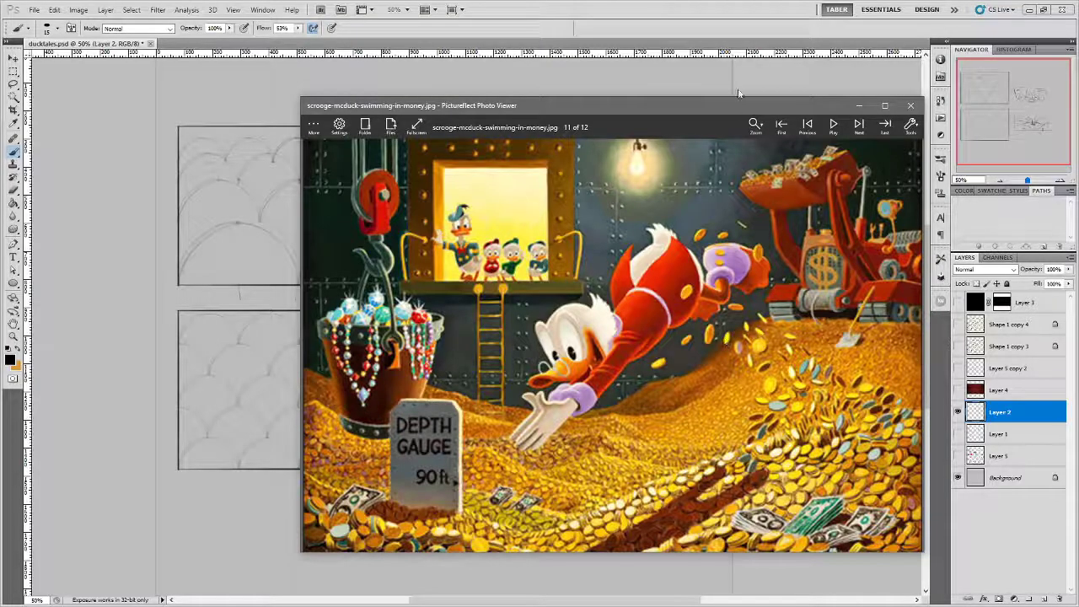
mouse_move(738, 105)
mouse_down()
mouse_move(698, 91)
mouse_move(0, 91)
mouse_up()
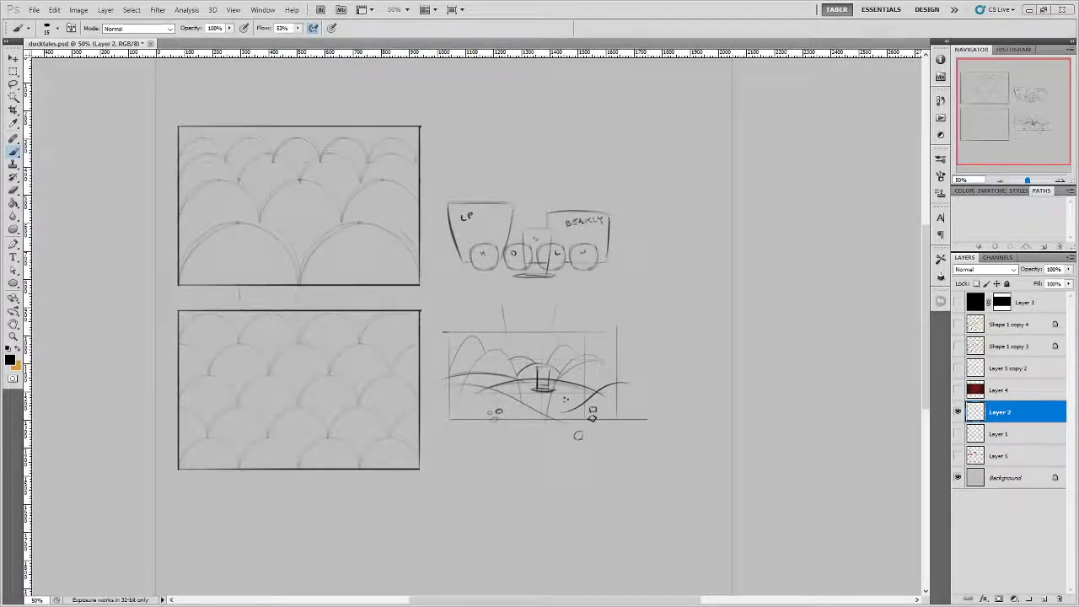
Browse the reference images to the gold geometric line pattern on black, examine it, and move the viewer off the canvas.
key(alt+Tab)
key(Right)
key(Right)
key(Right)
key(Right)
key(Right)
key(Right)
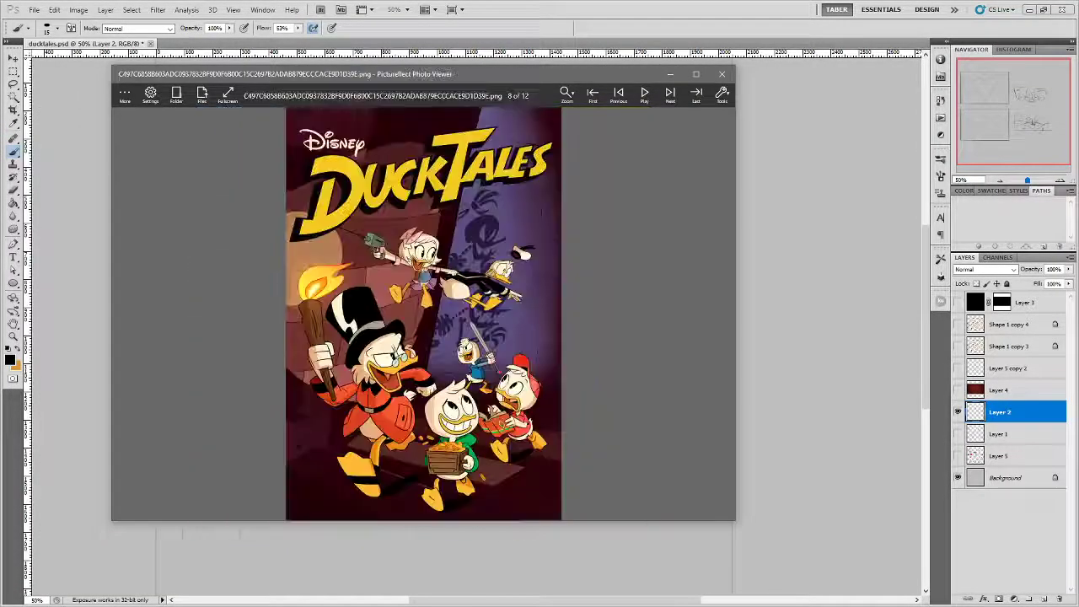
key(Left)
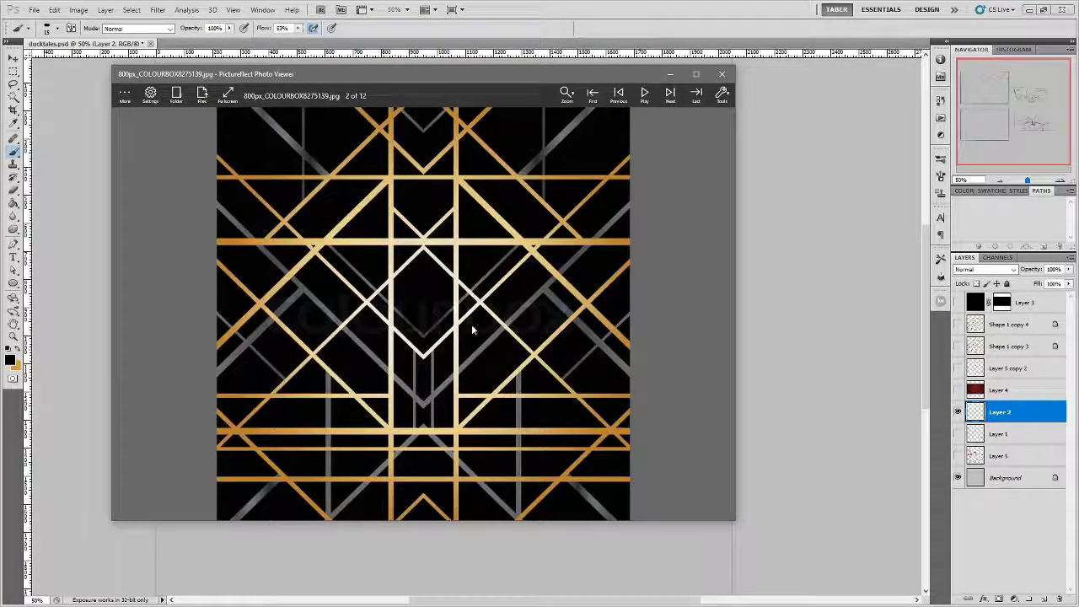
mouse_move(572, 74)
mouse_down()
mouse_move(508, 211)
mouse_move(442, 475)
mouse_move(606, 214)
mouse_move(268, 114)
mouse_move(0, 51)
mouse_up()
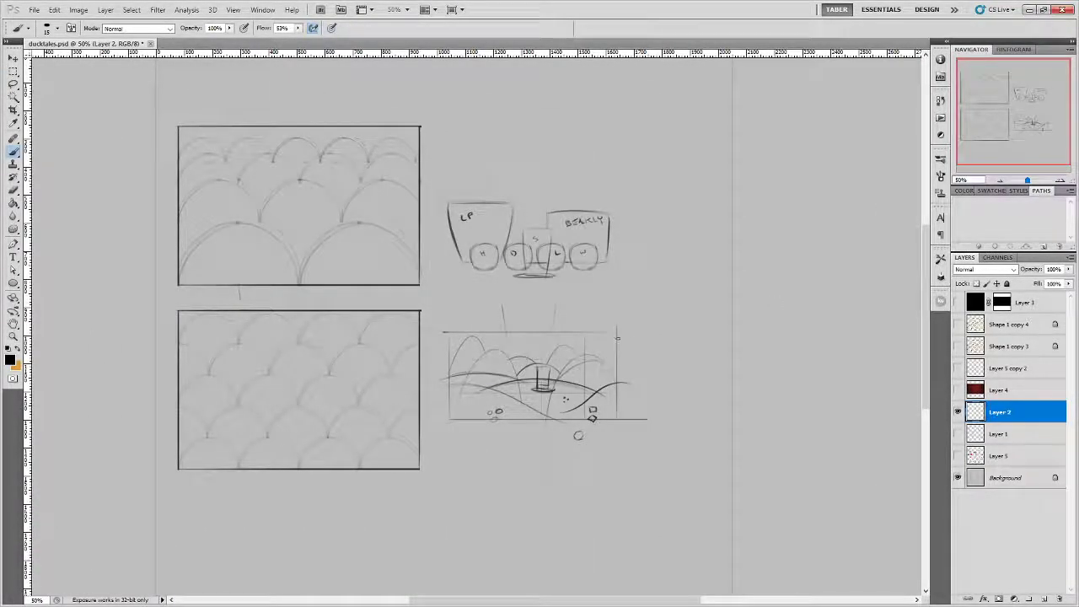
Preview the gold scallop background by showing Layer 4, Shape 1 copy 3, Shape 1 copy 4 and Layer 3, and hide them again.
click(956, 390)
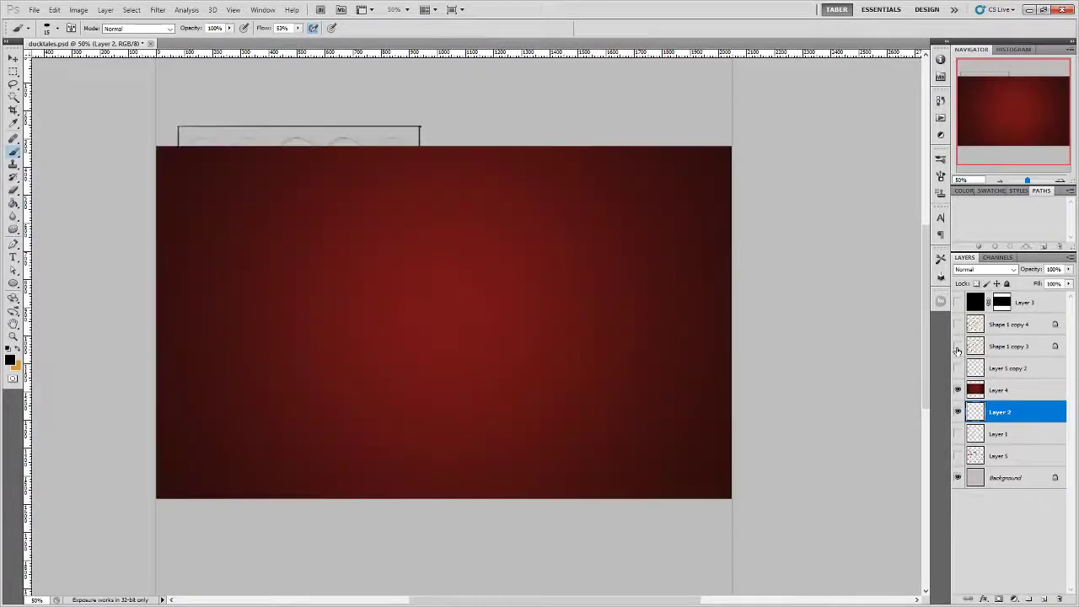
click(957, 346)
click(957, 324)
click(956, 303)
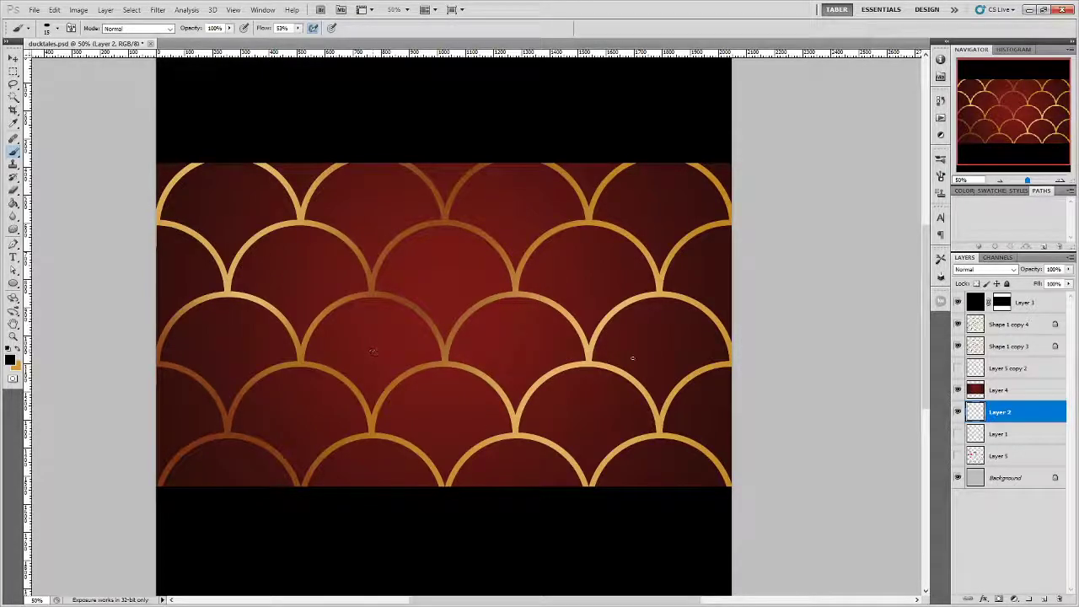
drag(957, 302, 963, 398)
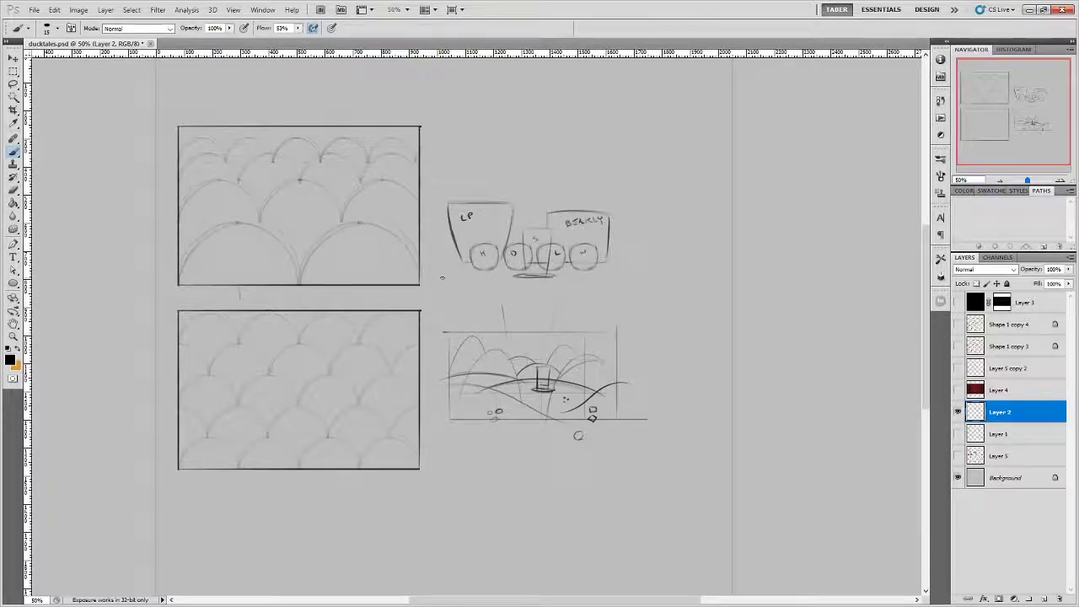
scroll(441, 277, down, 1)
scroll(442, 278, up, 2)
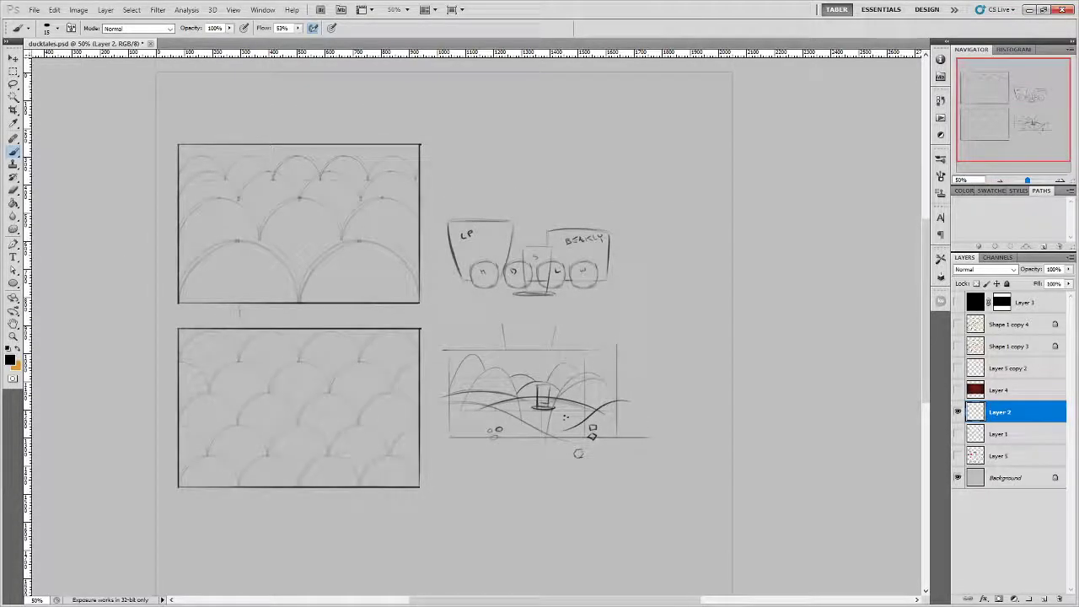
Open widegang_homepage-2000.jpg from the ducktales folder to examine the four young ducks, and clear both windows off the canvas.
key(alt+Tab)
drag(751, 141, 693, 132)
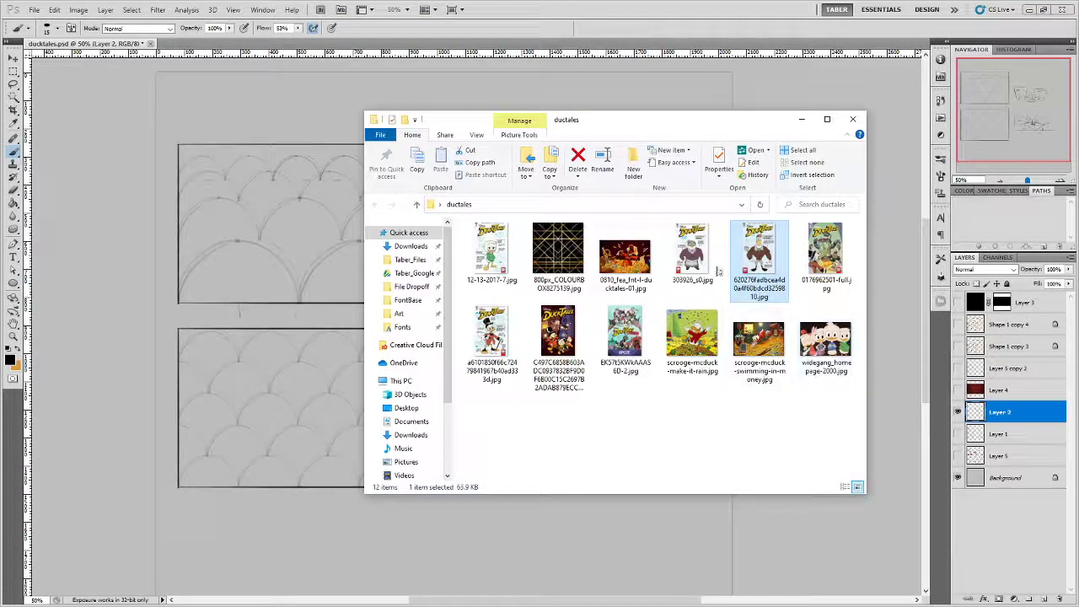
click(811, 342)
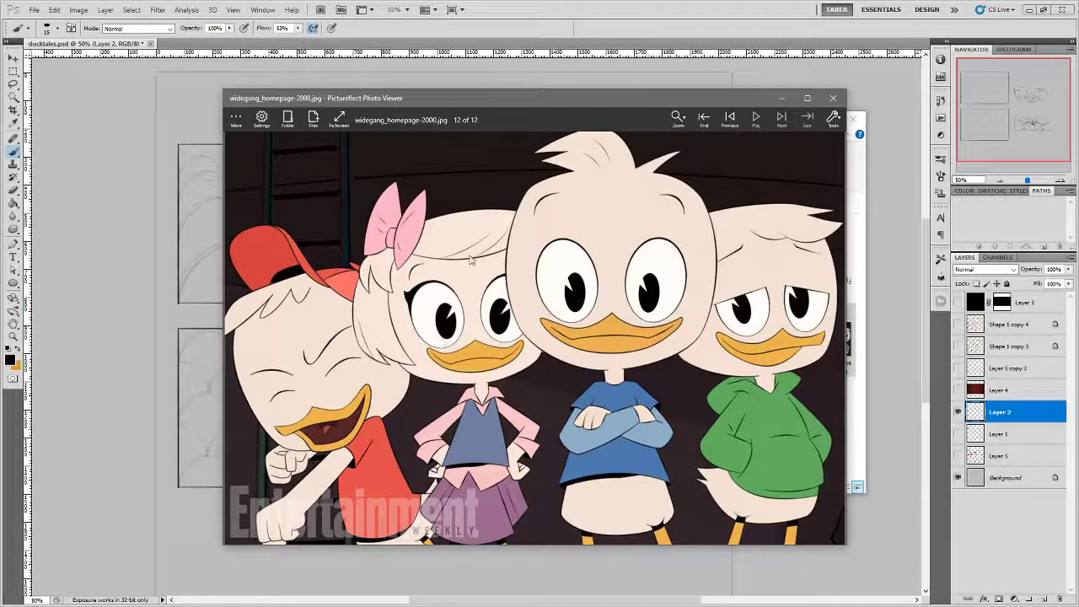
click(768, 99)
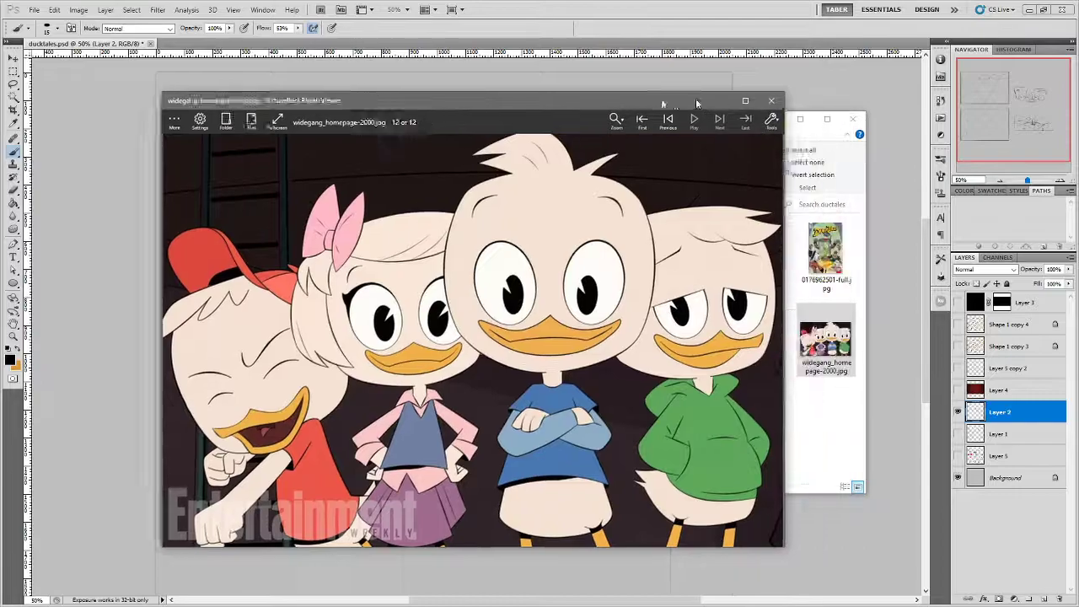
click(800, 119)
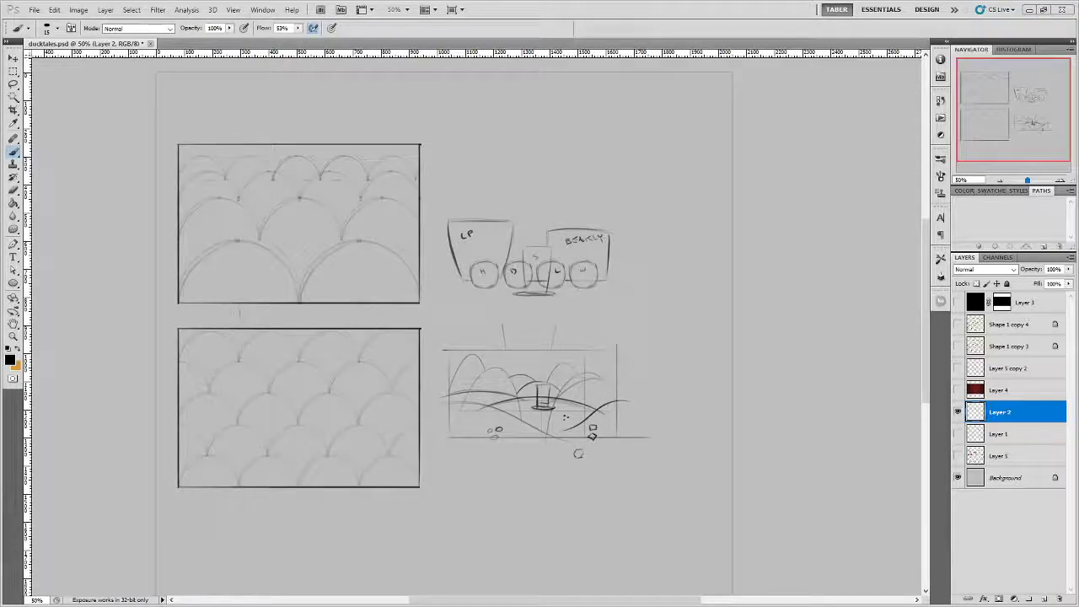
Switch to the browser, review the example artworks on the HW02: Pure Design page, and return to the canvas.
key(alt+Tab)
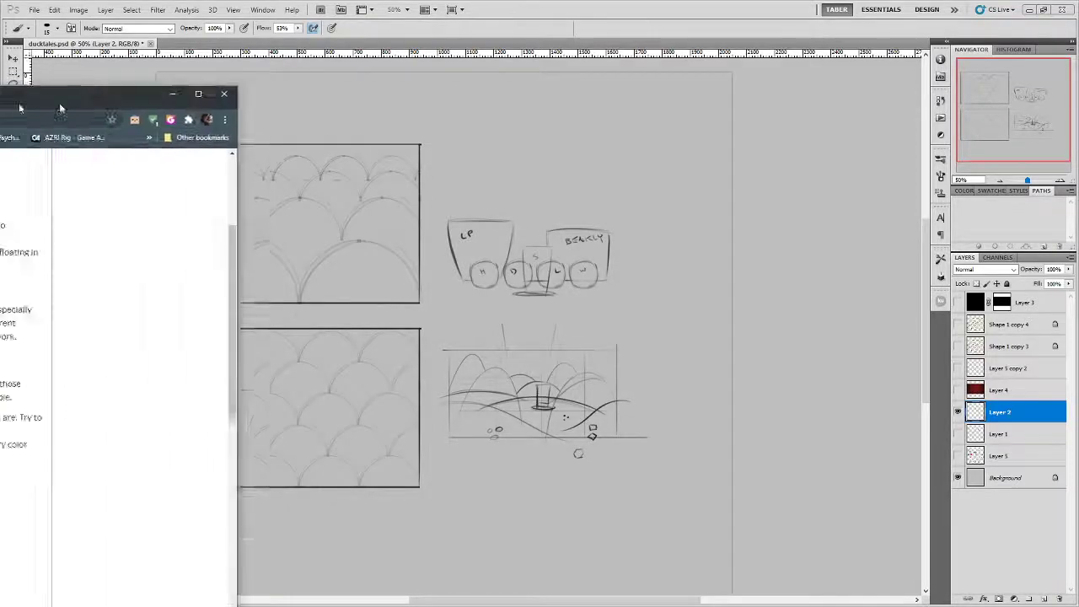
scroll(613, 451, down, 1)
scroll(612, 452, down, 6)
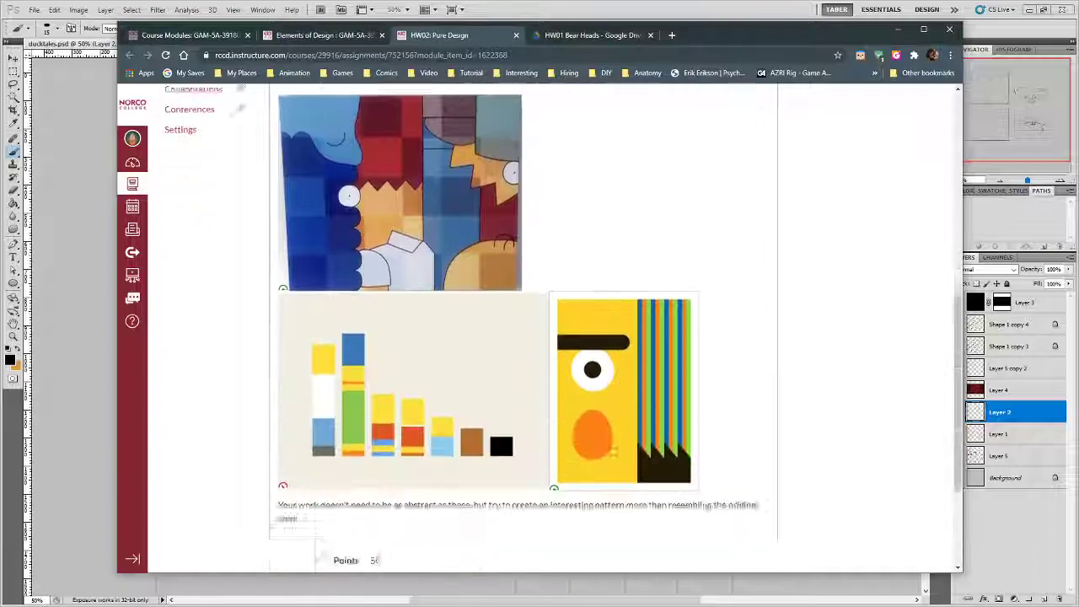
scroll(518, 419, up, 1)
scroll(585, 309, up, 1)
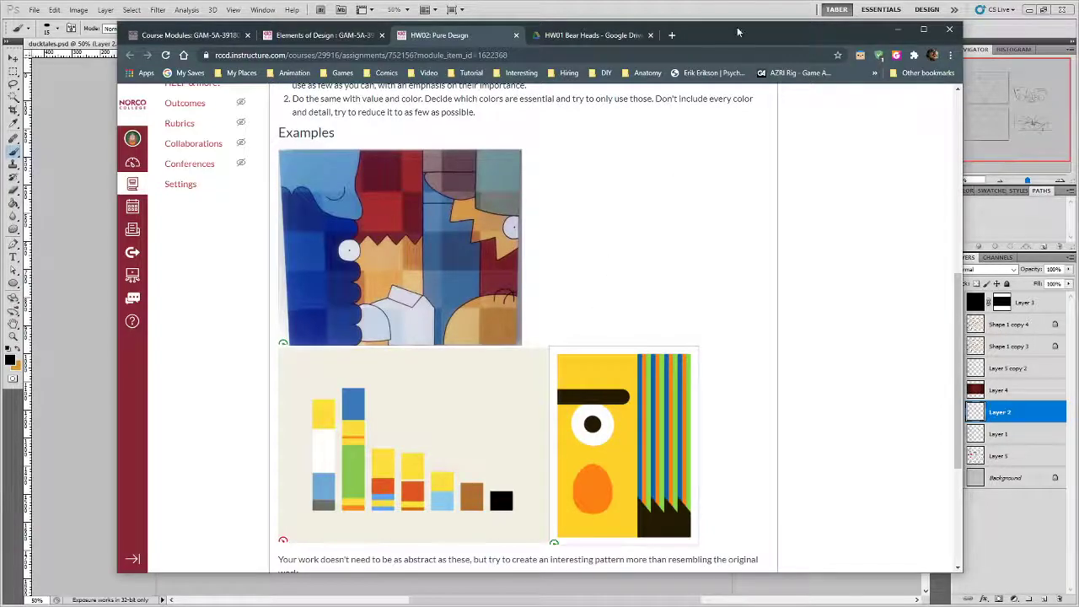
key(super+Down)
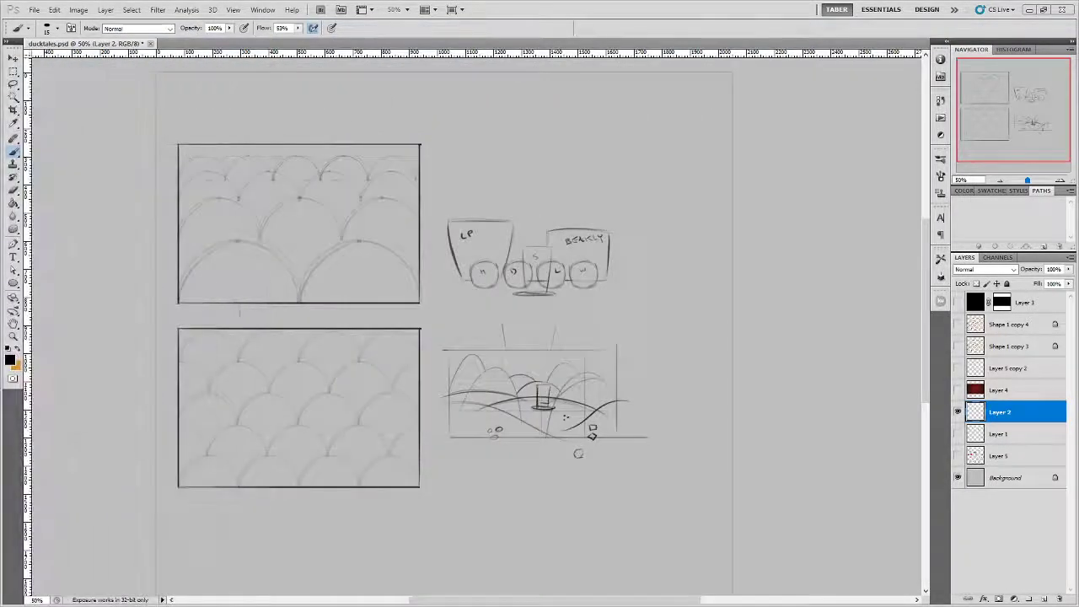
Hide Layer 2 and add a new empty layer above it.
click(957, 411)
click(1044, 599)
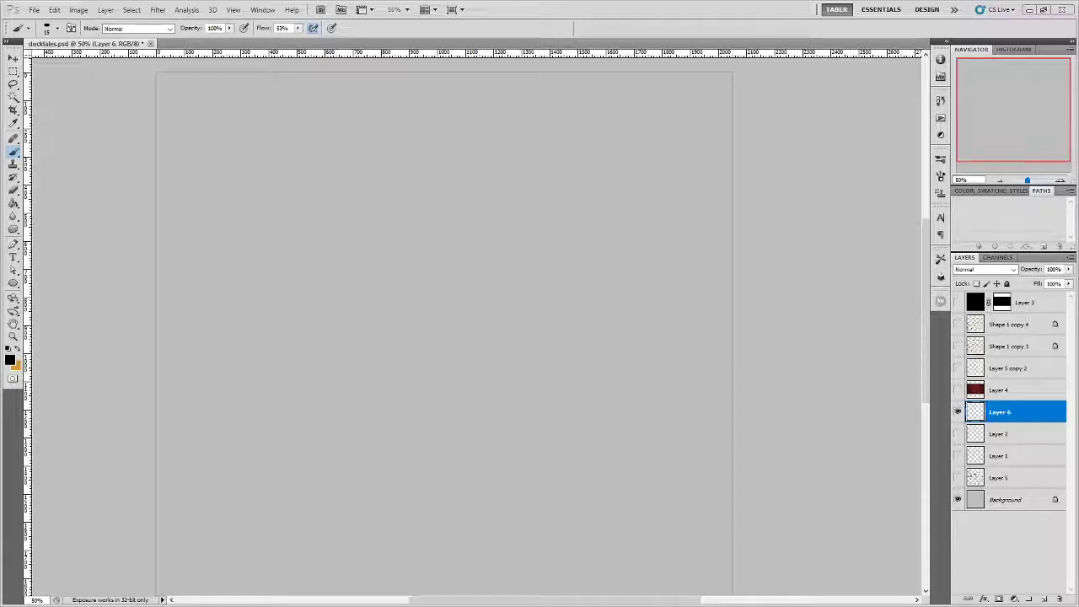
Enlarge an image of the two main characters in the Phineas and Ferb image results, and return to the blank canvas.
key(alt+Tab)
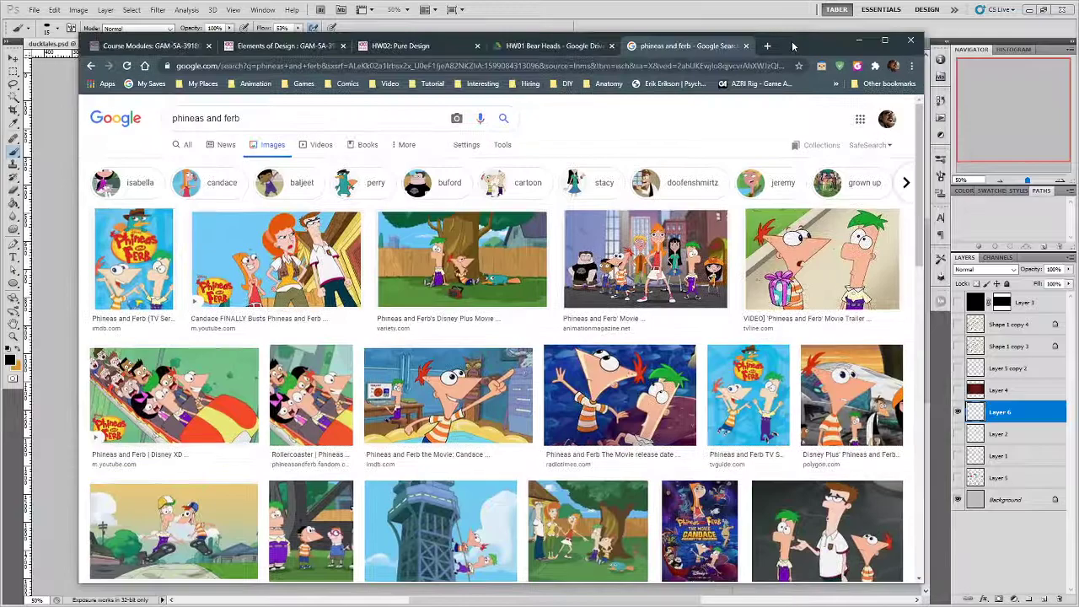
click(622, 393)
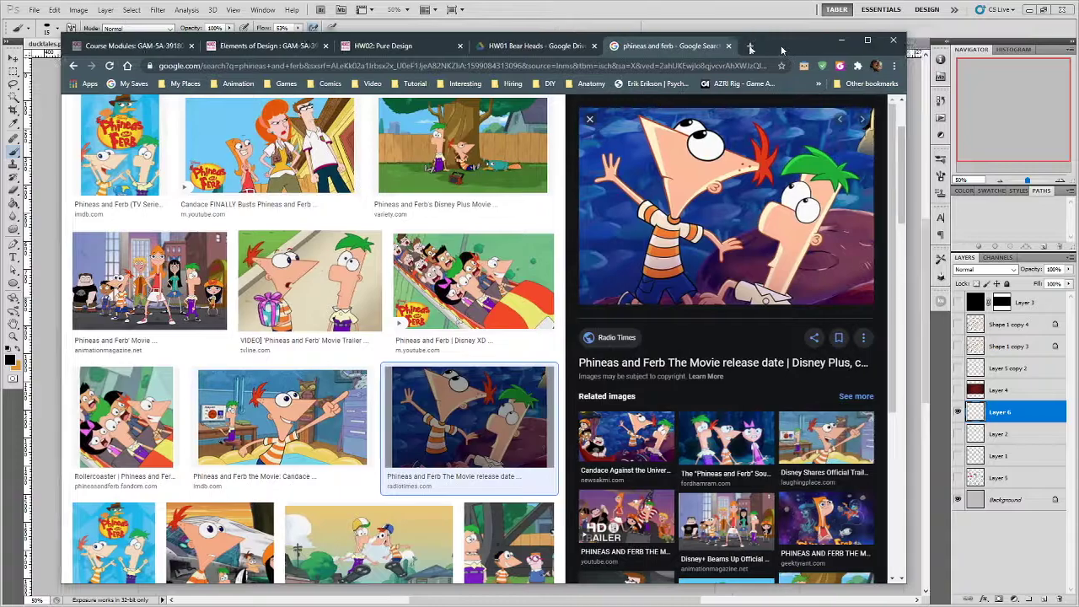
click(604, 32)
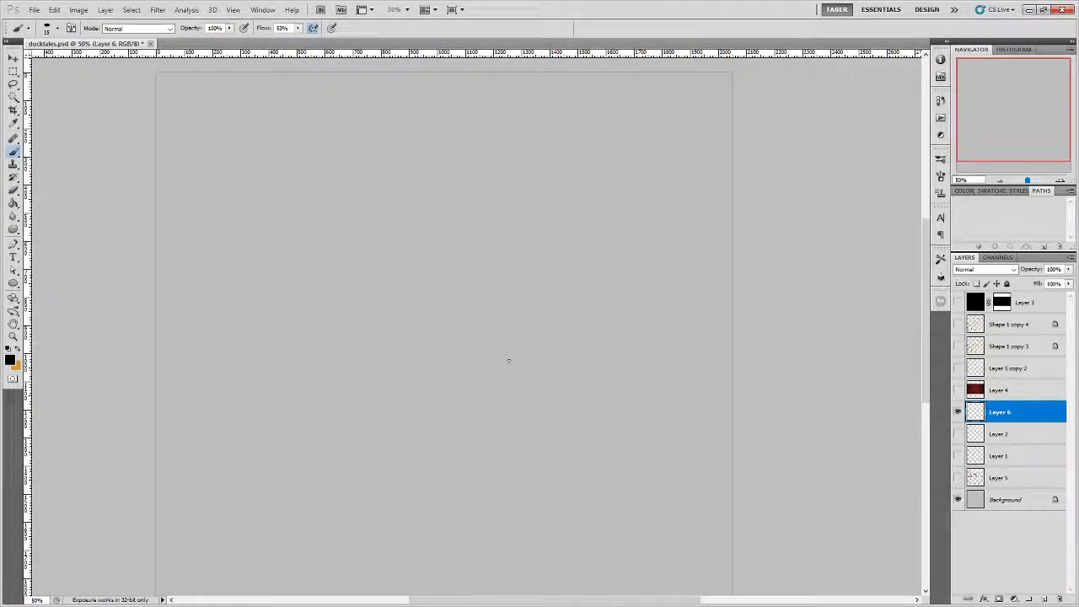
Sketch Phineas's head as an inverted triangle and Ferb's as a tall narrow rectangle, each with two overlapping eye circles.
mouse_move(511, 258)
mouse_down()
mouse_move(508, 381)
mouse_move(539, 385)
mouse_move(544, 261)
mouse_up()
mouse_move(309, 295)
mouse_down()
mouse_move(385, 387)
mouse_move(462, 300)
mouse_move(390, 392)
mouse_up()
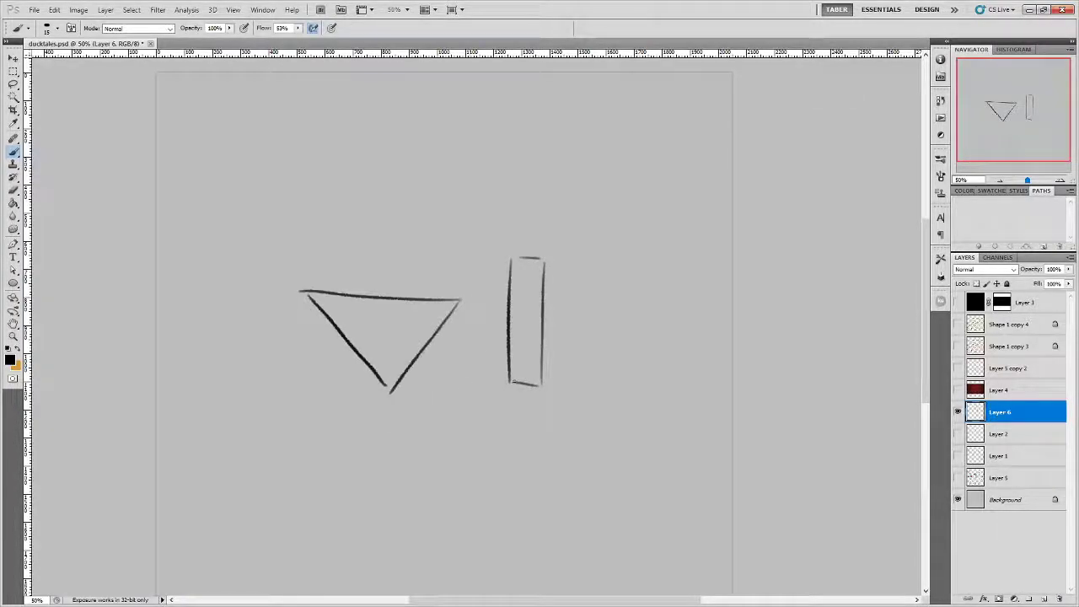
mouse_move(494, 322)
mouse_down()
mouse_move(531, 329)
mouse_move(539, 297)
mouse_up()
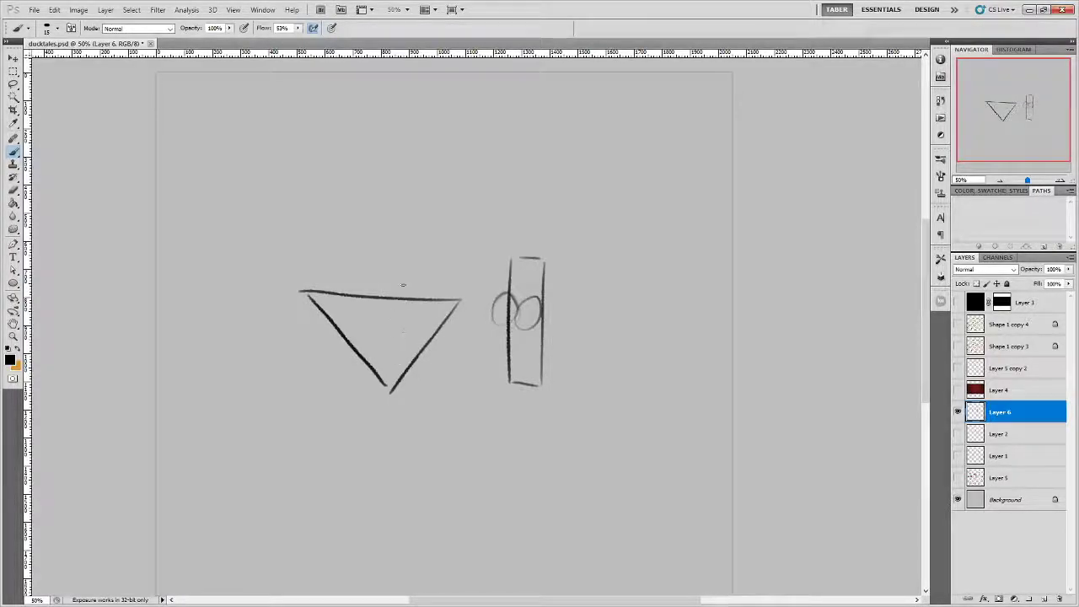
mouse_move(403, 285)
mouse_down()
mouse_move(422, 309)
mouse_move(429, 304)
mouse_move(427, 314)
mouse_up()
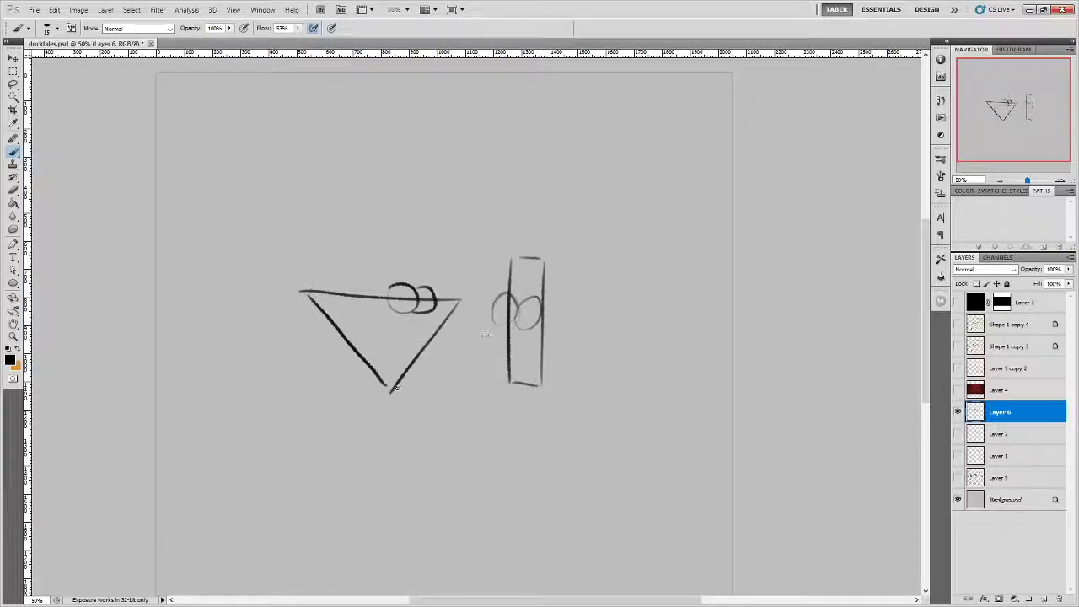
Add a small ear loop to the triangle head and sketch a tapered box body beneath each of the two heads.
drag(334, 329, 342, 335)
mouse_move(366, 391)
mouse_down()
mouse_move(372, 449)
mouse_move(426, 456)
mouse_up()
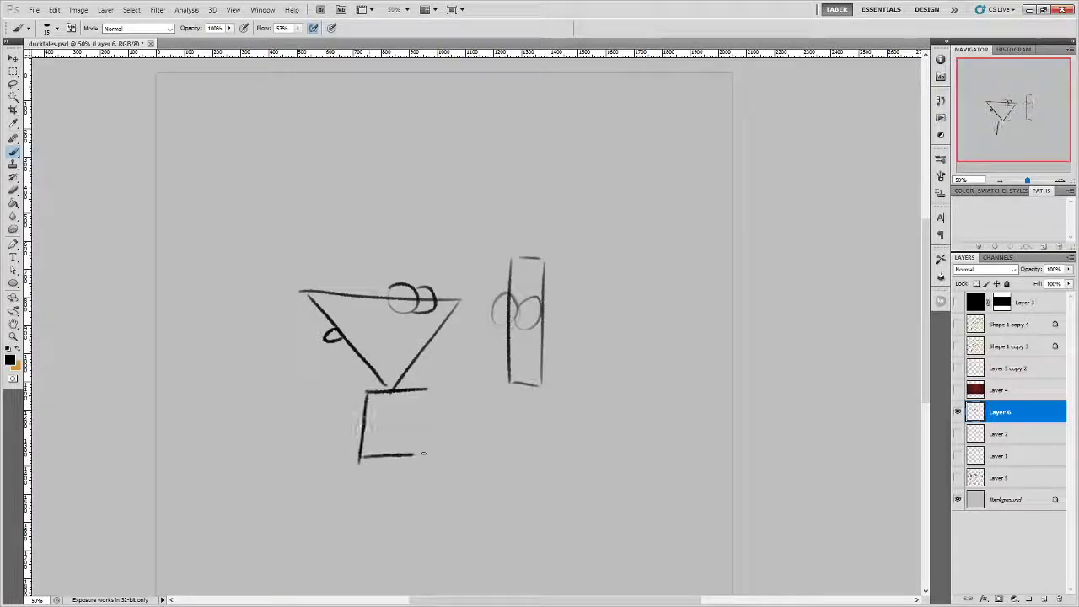
mouse_move(413, 390)
mouse_down()
mouse_move(419, 424)
mouse_move(427, 455)
mouse_up()
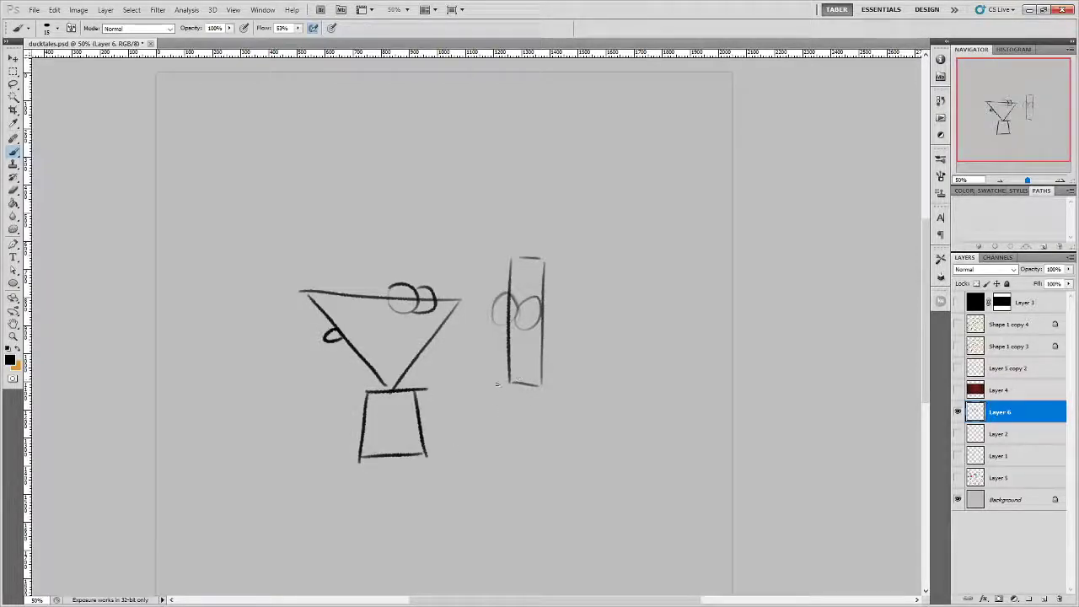
mouse_move(500, 383)
mouse_down()
mouse_move(489, 468)
mouse_move(555, 385)
mouse_move(560, 468)
mouse_move(521, 462)
mouse_move(564, 464)
mouse_up()
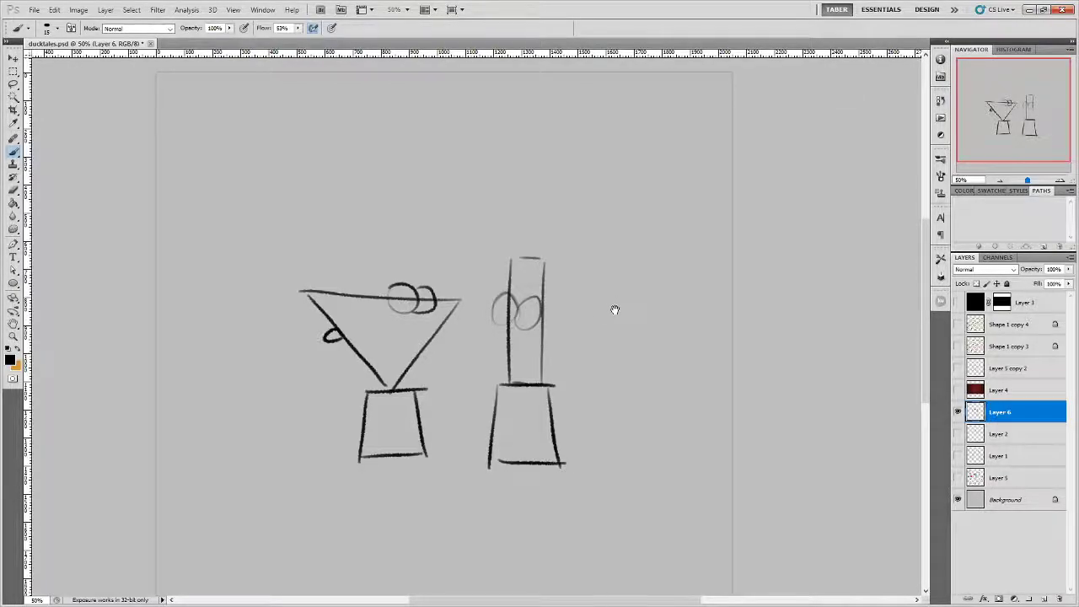
Sketch a second inverted triangle above the triangle-headed figure and a slightly slanted narrow rectangle above the rectangle-headed one.
drag(614, 309, 621, 332)
mouse_move(331, 193)
mouse_down()
mouse_move(489, 204)
mouse_move(415, 293)
mouse_move(322, 190)
mouse_up()
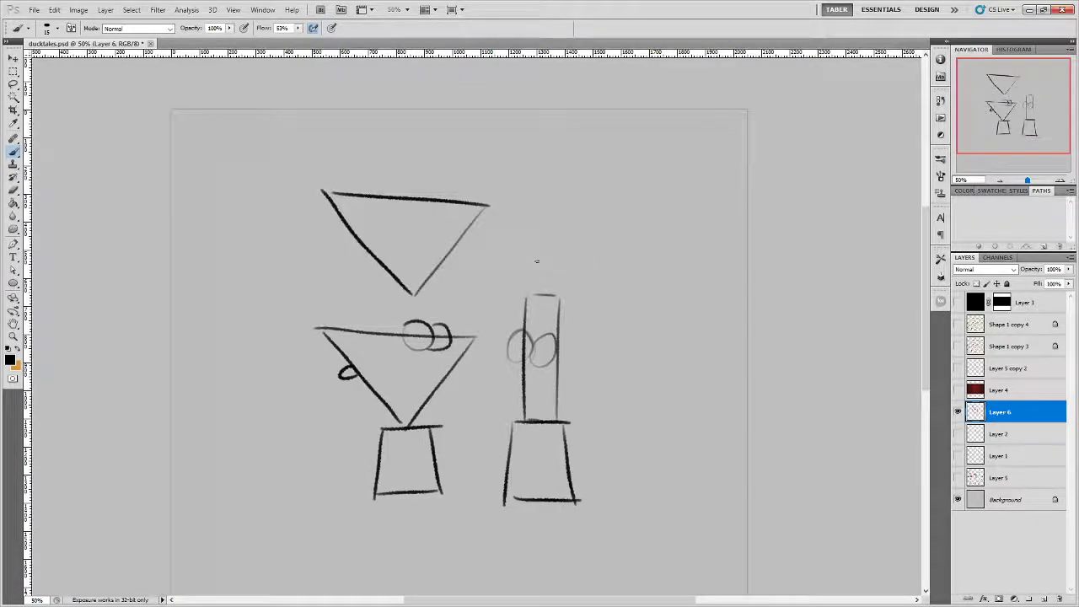
mouse_move(536, 269)
mouse_down()
mouse_move(546, 152)
mouse_move(552, 140)
mouse_move(587, 144)
mouse_move(563, 277)
mouse_move(537, 270)
mouse_up()
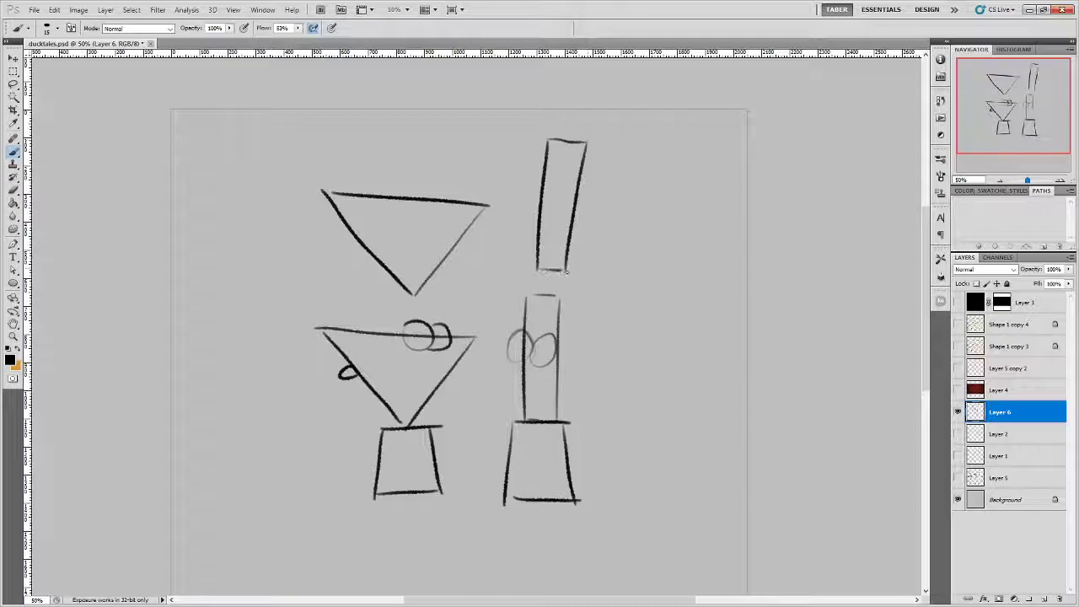
Darken the slanted edge of the upper triangle, and check it against the enlarged Phineas and Ferb reference image in the browser.
mouse_move(414, 293)
mouse_down()
mouse_move(486, 204)
mouse_move(445, 260)
mouse_up()
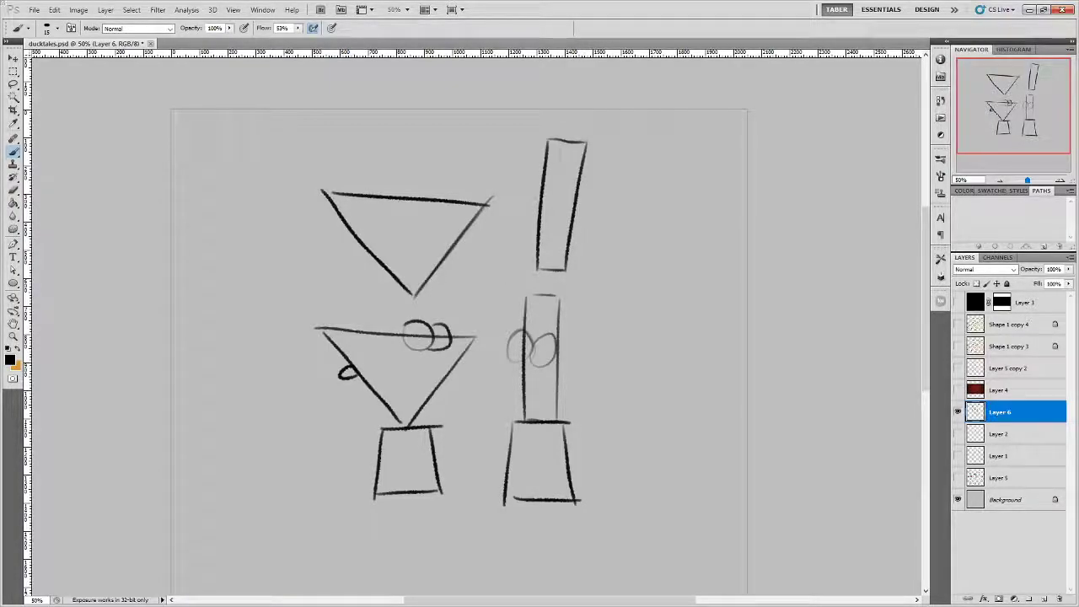
drag(0, 101, 327, 101)
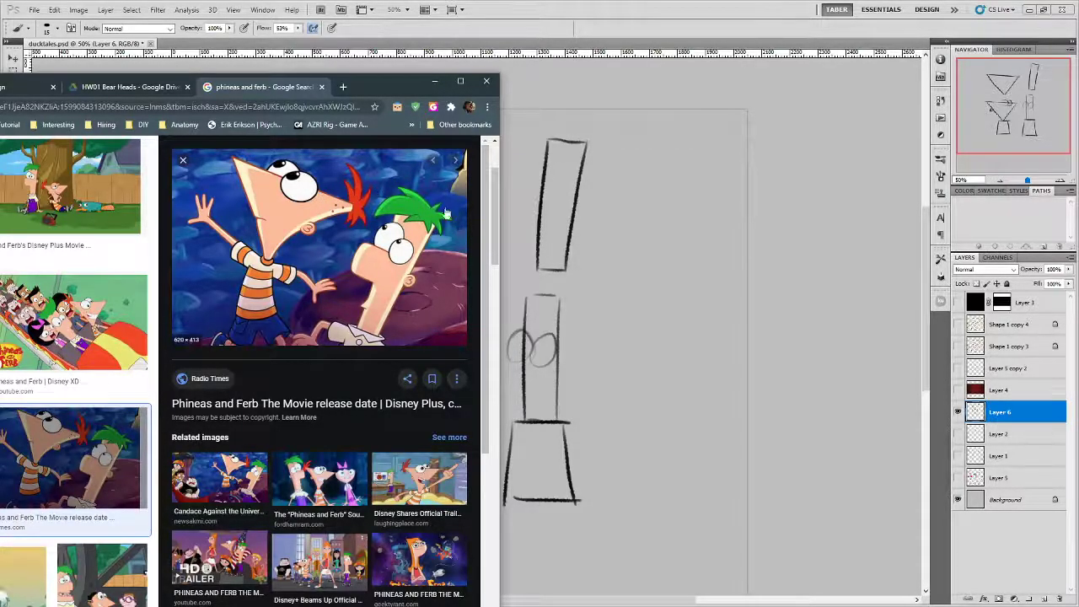
drag(394, 85, 385, 89)
key(alt+Tab)
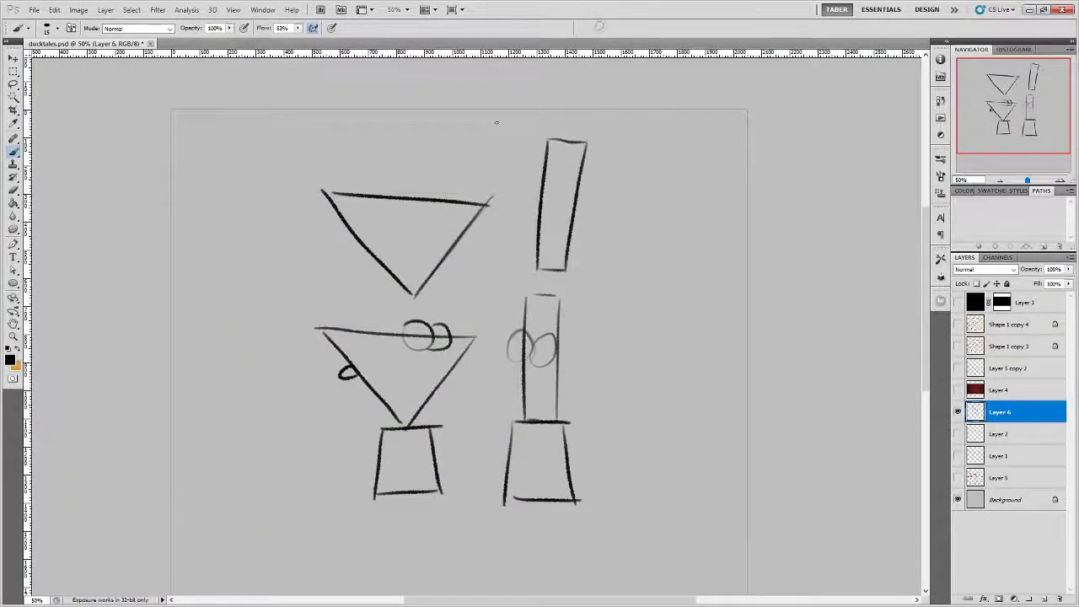
Set the foreground colour to bright green (#5cd21b) and paint the inside of the upper slanted rectangle with it.
click(18, 348)
click(10, 359)
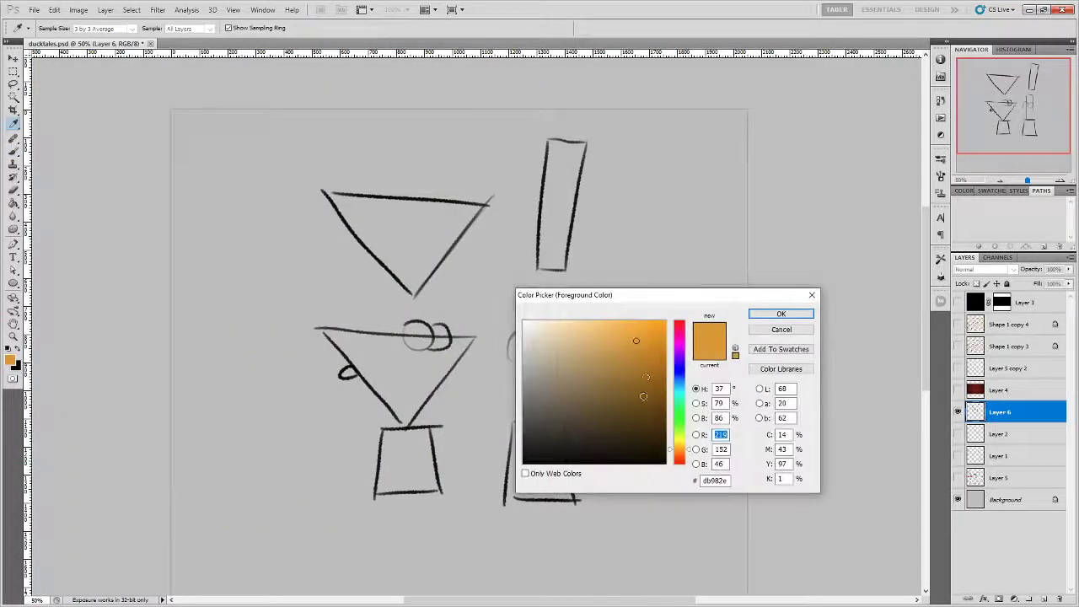
click(680, 426)
drag(659, 336, 647, 345)
click(780, 313)
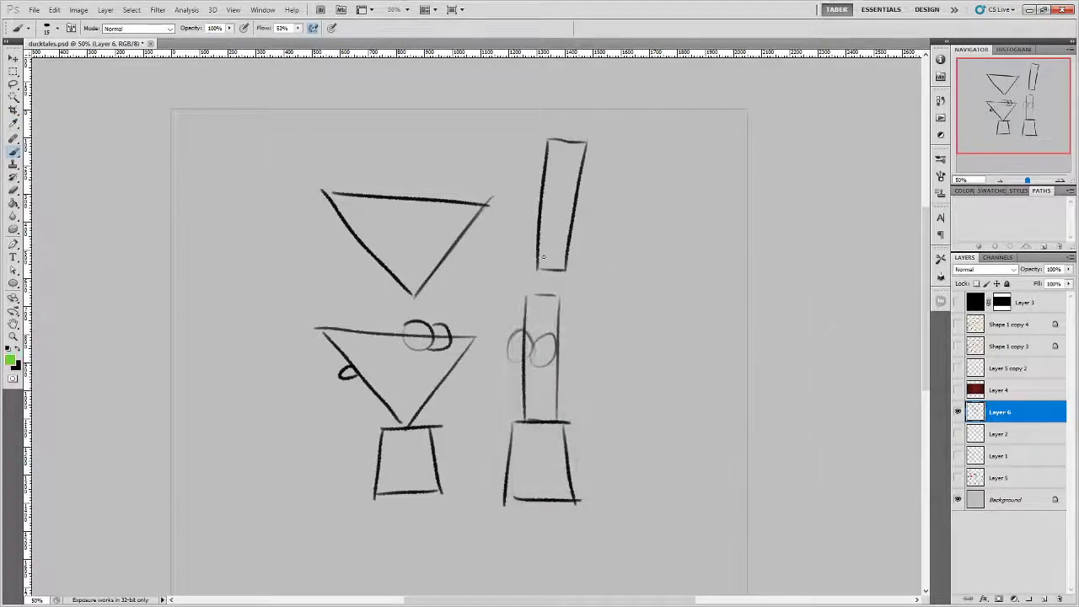
drag(539, 268, 548, 145)
mouse_move(553, 201)
mouse_down()
mouse_move(548, 257)
mouse_move(560, 162)
mouse_move(552, 261)
mouse_move(577, 148)
mouse_move(558, 145)
mouse_up()
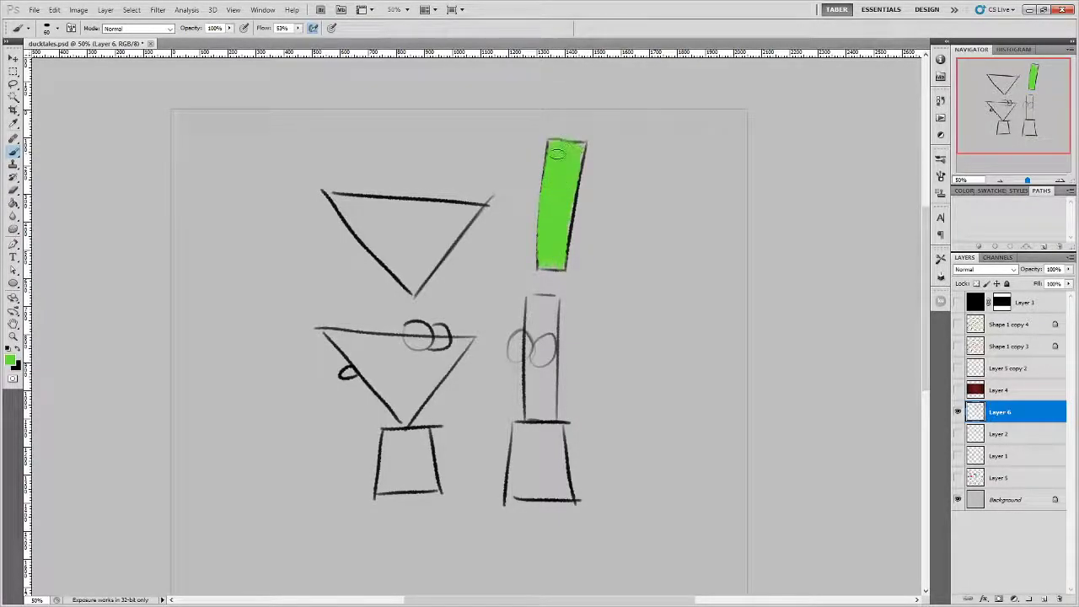
Change the foreground colour to bright red and paint the whole inside of the upper inverted triangle.
click(10, 362)
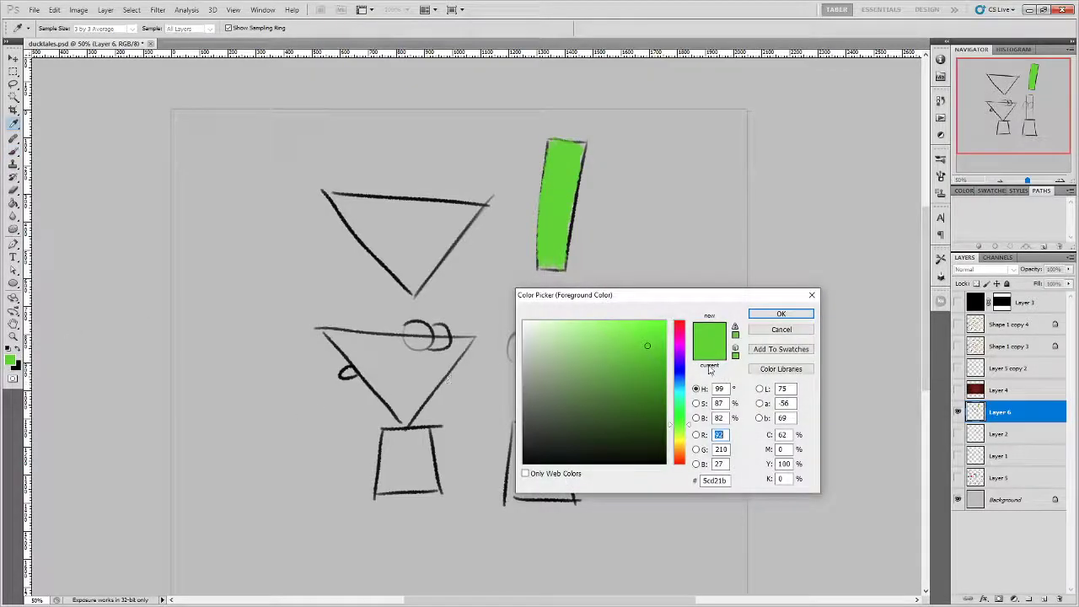
drag(678, 334, 679, 323)
click(647, 331)
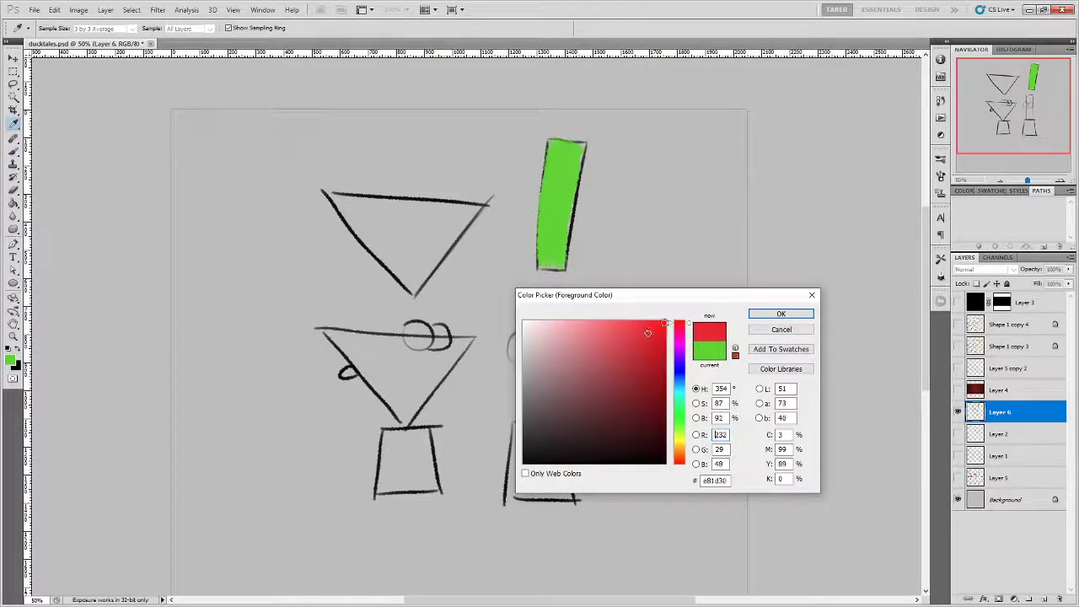
click(767, 314)
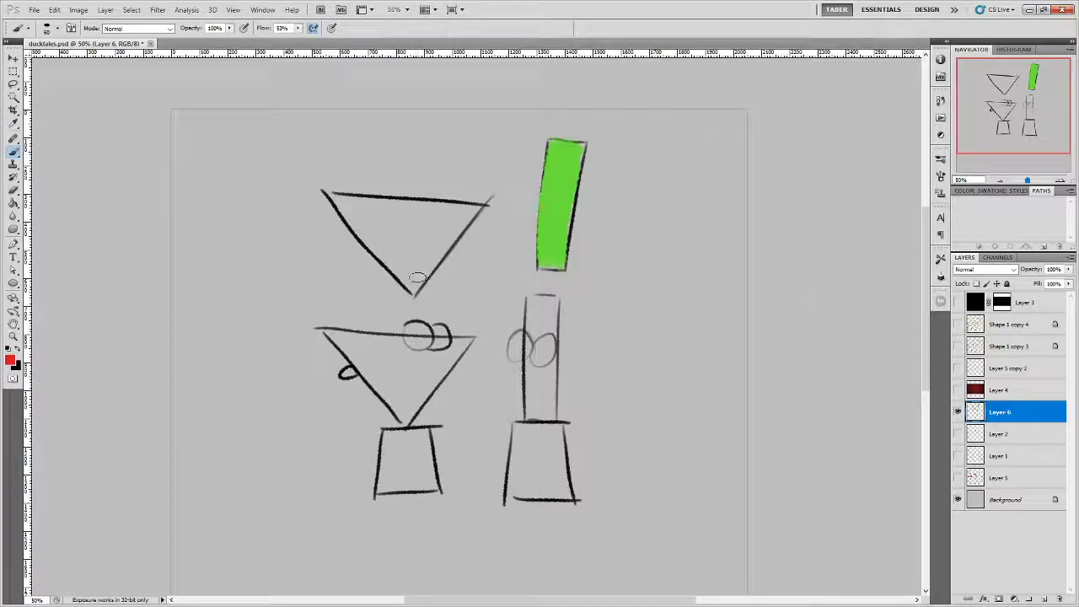
drag(413, 284, 480, 204)
mouse_move(346, 200)
mouse_down()
mouse_move(468, 209)
mouse_move(350, 206)
mouse_move(460, 209)
mouse_move(365, 232)
mouse_move(410, 282)
mouse_move(396, 254)
mouse_move(422, 252)
mouse_move(415, 268)
mouse_move(451, 223)
mouse_move(394, 230)
mouse_up()
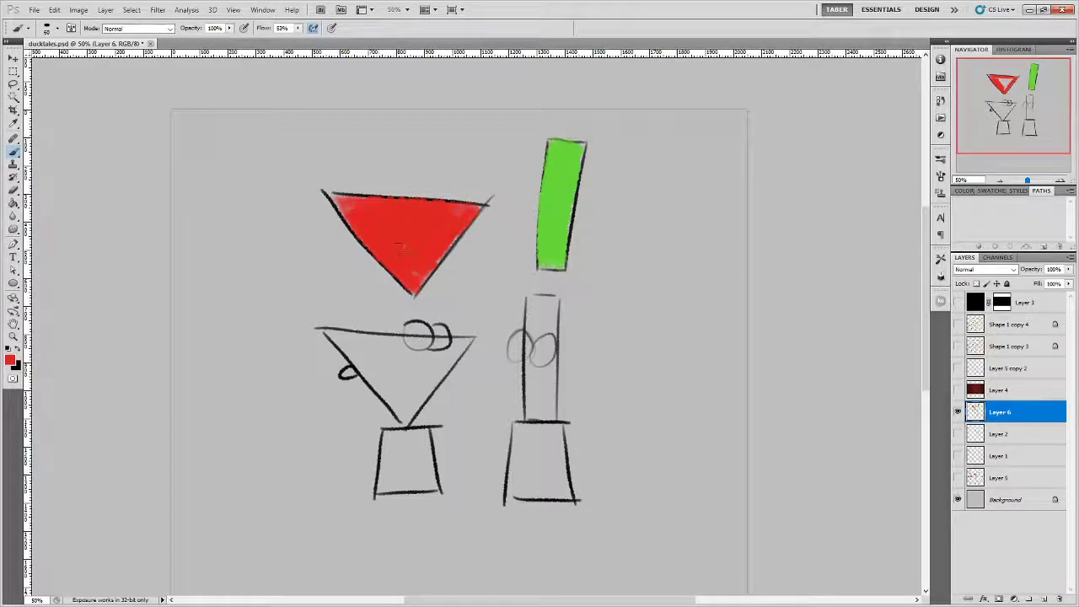
drag(409, 283, 434, 251)
Examine the clothing colours of both characters in the browser's Phineas and Ferb image, and return to the canvas.
key(alt+Tab)
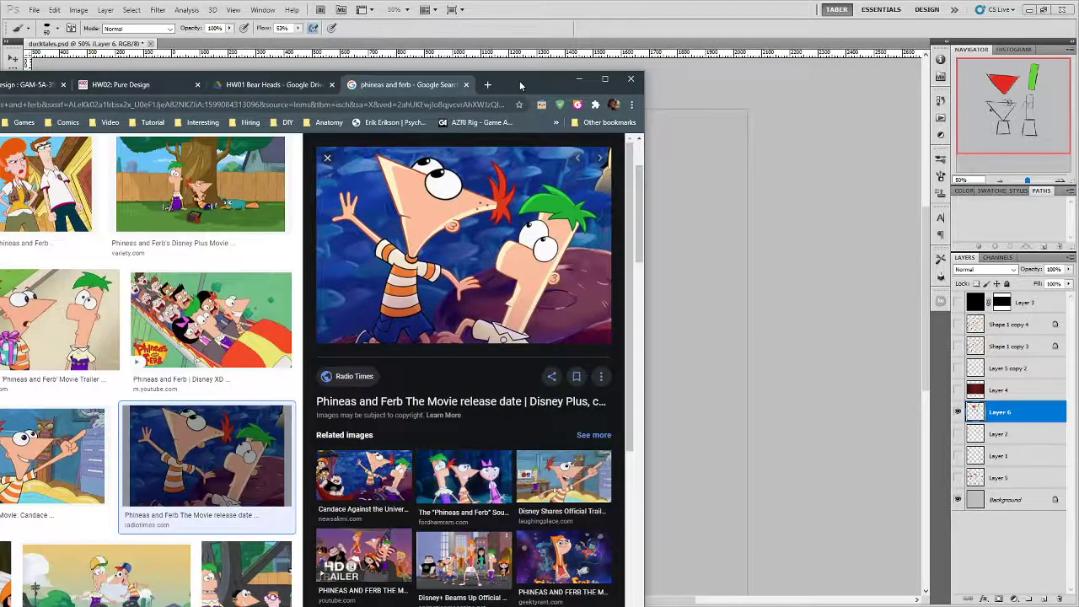
drag(519, 80, 495, 79)
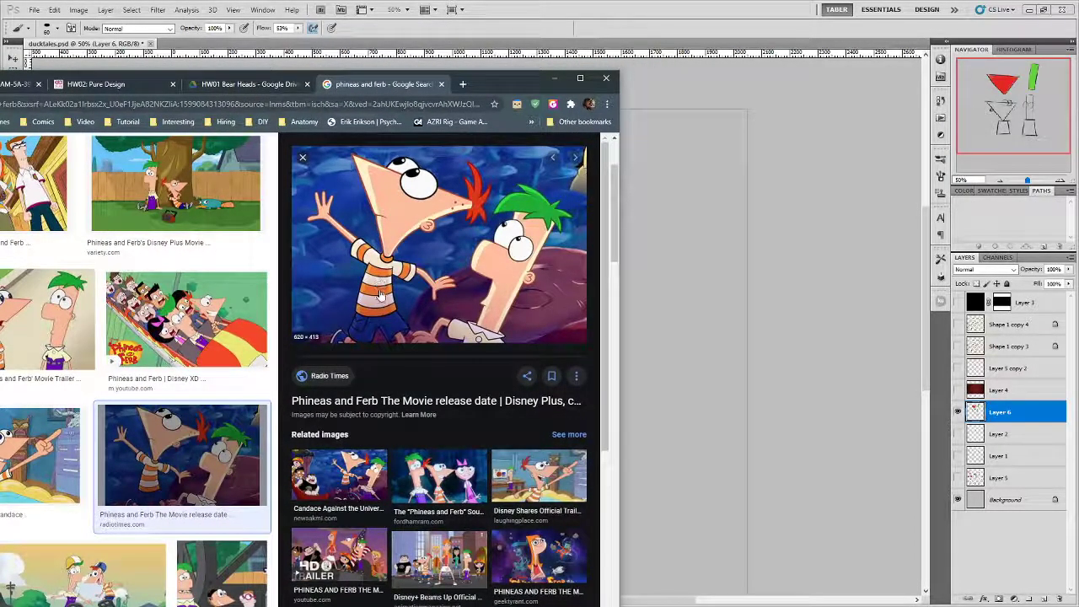
drag(497, 84, 637, 77)
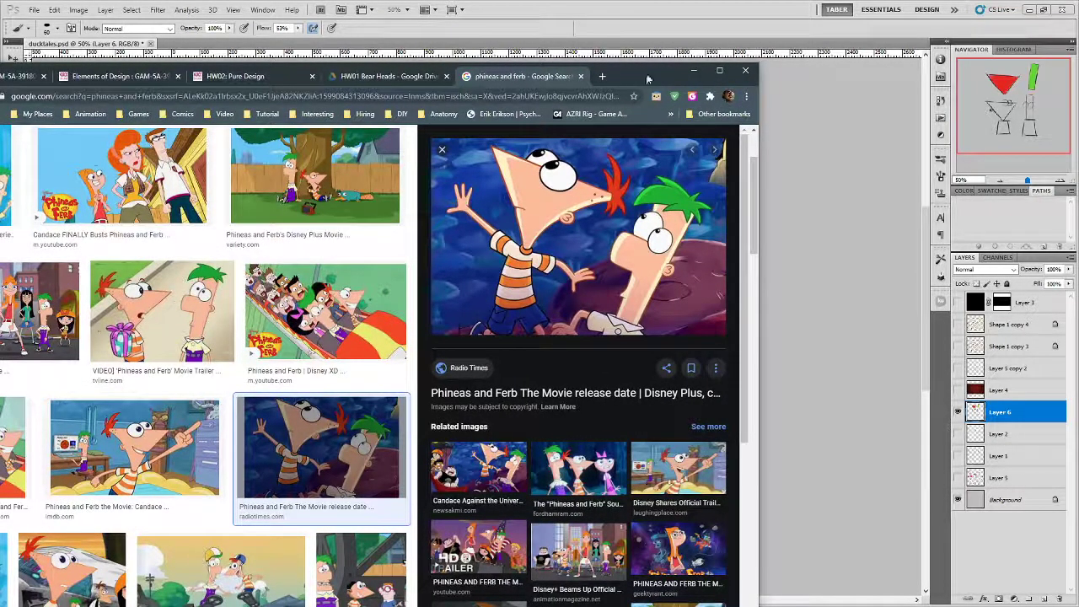
drag(649, 79, 476, 79)
click(519, 70)
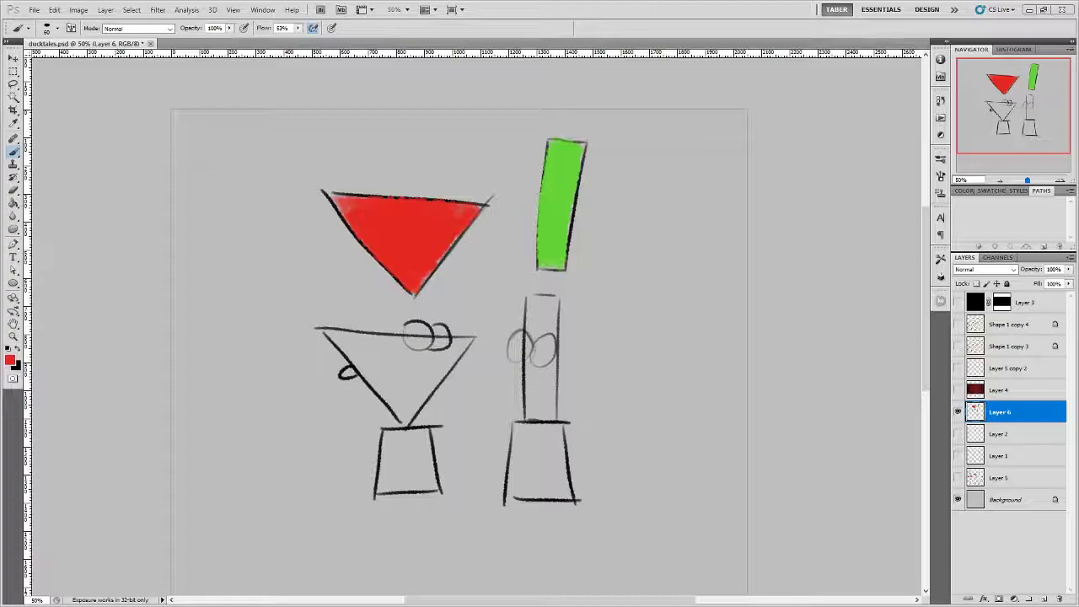
Pick a magenta-purple foreground colour and paint a band across the lower end of the green rectangle.
click(10, 361)
drag(679, 417, 678, 345)
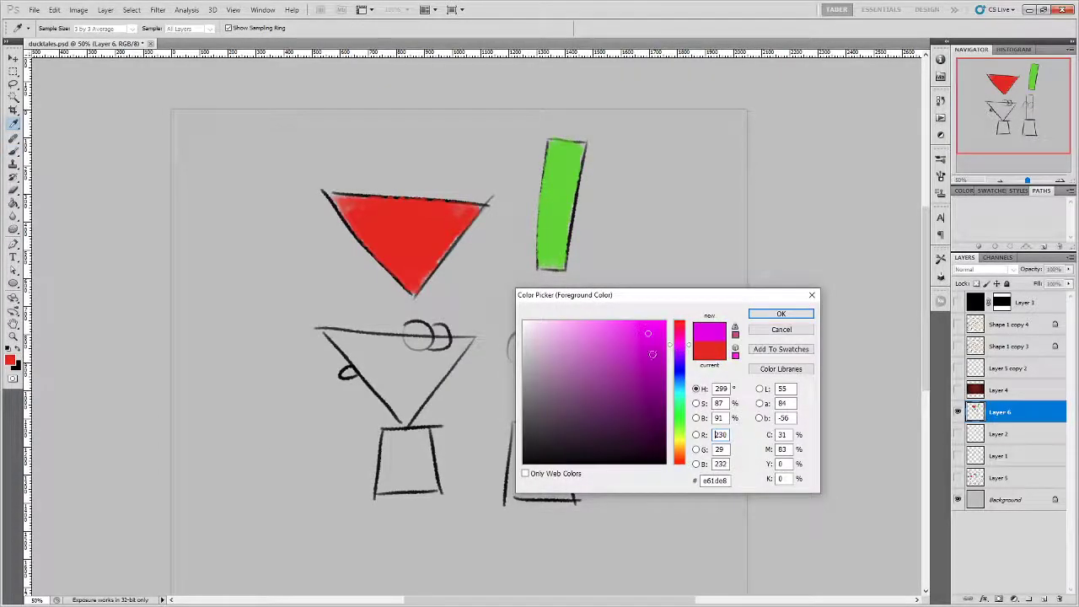
click(642, 355)
click(781, 313)
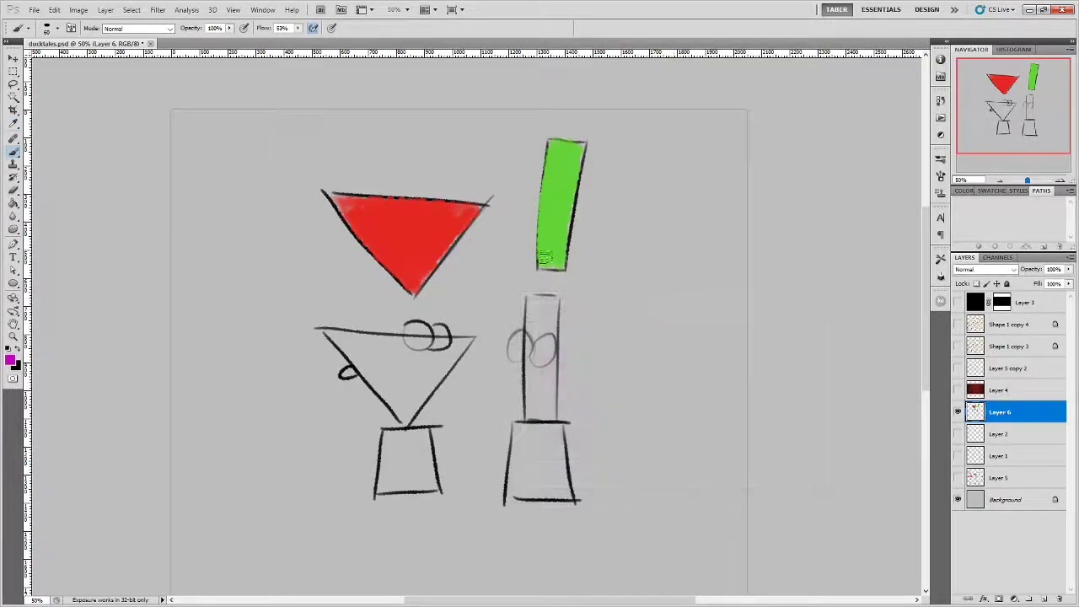
mouse_move(541, 263)
mouse_down()
mouse_move(554, 264)
mouse_move(546, 249)
mouse_move(552, 267)
mouse_up()
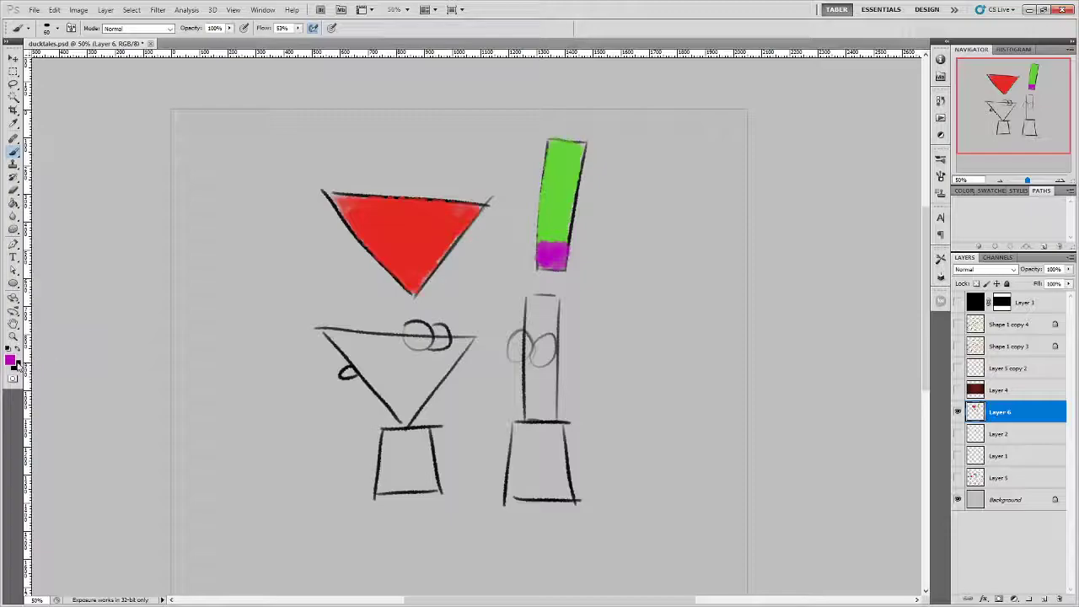
Pick an orange foreground colour and paint two horizontal stripes across the lower part of the red triangle.
click(10, 360)
drag(680, 438, 679, 451)
click(640, 346)
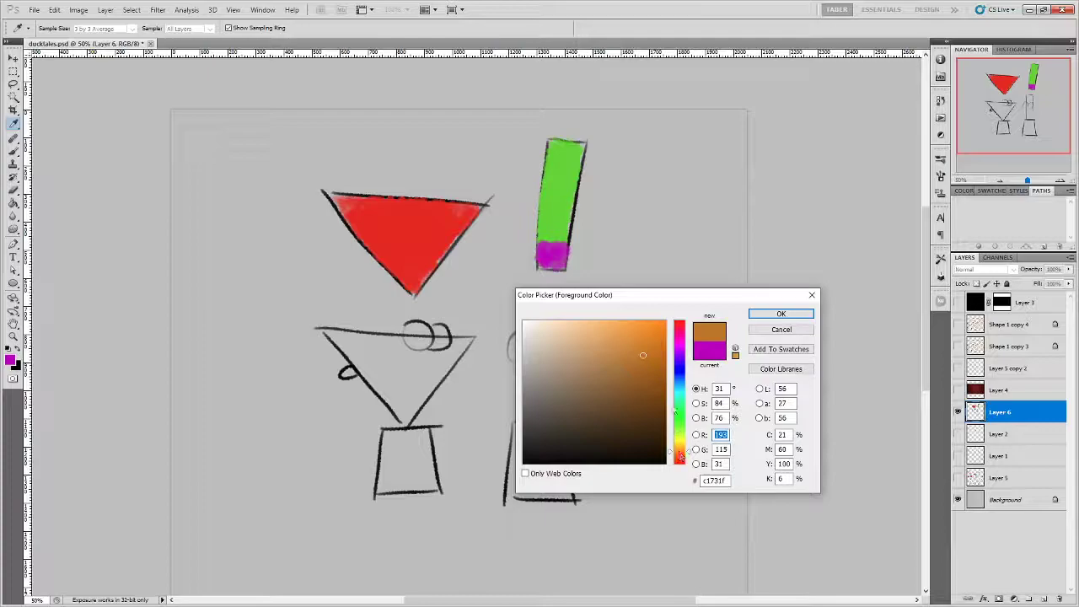
click(780, 314)
mouse_move(375, 250)
mouse_down()
mouse_move(418, 249)
mouse_move(367, 245)
mouse_move(447, 245)
mouse_move(396, 261)
mouse_move(426, 268)
mouse_move(383, 268)
mouse_move(426, 270)
mouse_up()
Pick a pale peach colour (#f3dbc1) and paint light stripes between the orange ones near the triangle's tip.
click(11, 360)
click(570, 337)
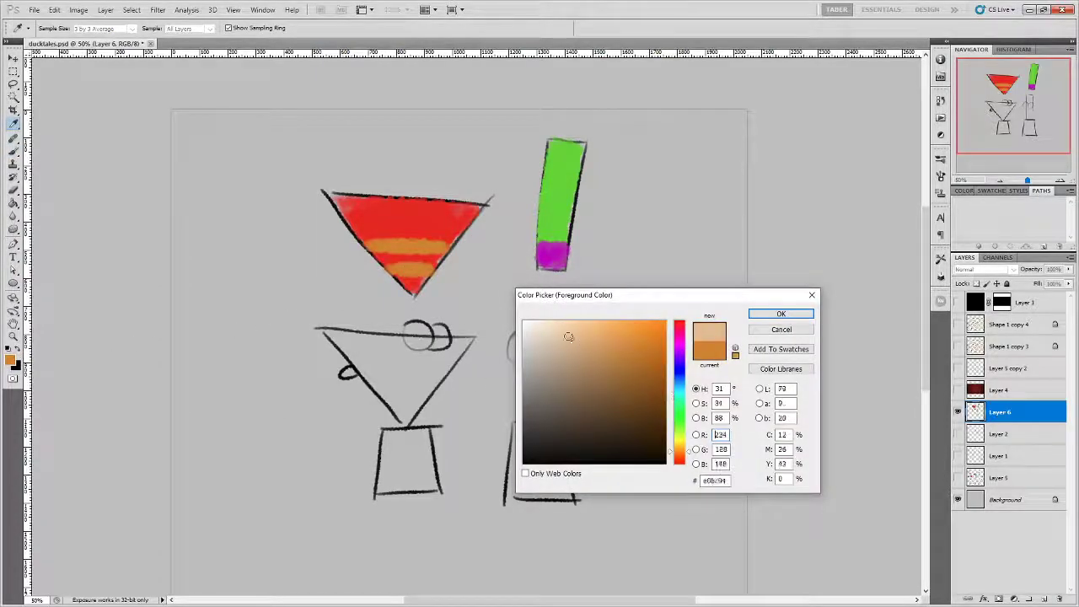
click(559, 330)
click(780, 314)
mouse_move(386, 254)
mouse_down()
mouse_move(430, 257)
mouse_move(371, 255)
mouse_move(442, 257)
mouse_move(396, 283)
mouse_move(428, 279)
mouse_up()
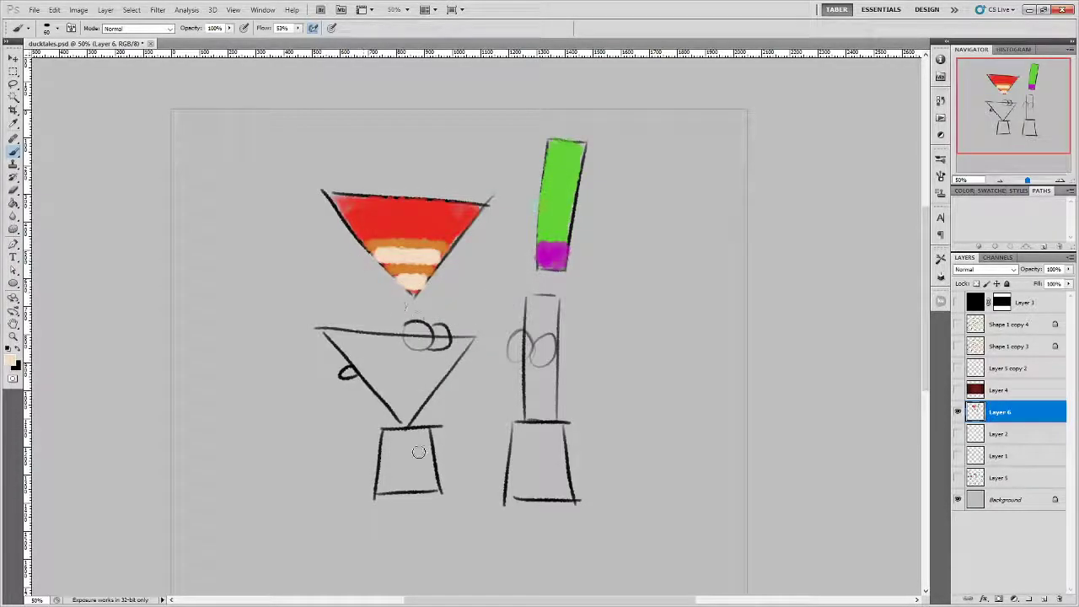
Erase the two sketched figures beneath the coloured shapes with an enlarged brush, and reduce the brush size again.
key(bracketright)
key(bracketright)
key(bracketright)
key(bracketright)
mouse_move(552, 395)
mouse_down()
mouse_move(545, 305)
mouse_move(536, 455)
mouse_move(540, 335)
mouse_move(591, 475)
mouse_move(583, 433)
mouse_move(564, 480)
mouse_move(490, 368)
mouse_move(319, 326)
mouse_move(424, 359)
mouse_move(454, 425)
mouse_move(439, 490)
mouse_move(363, 477)
mouse_move(379, 410)
mouse_up()
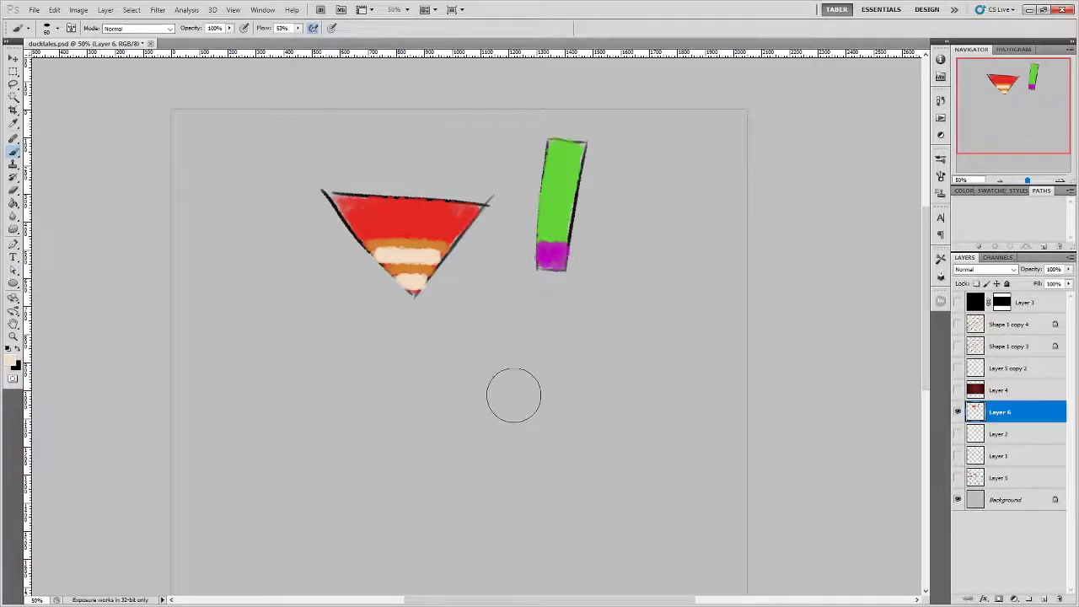
key(bracketleft)
key(bracketleft)
key(bracketleft)
key(bracketleft)
key(period)
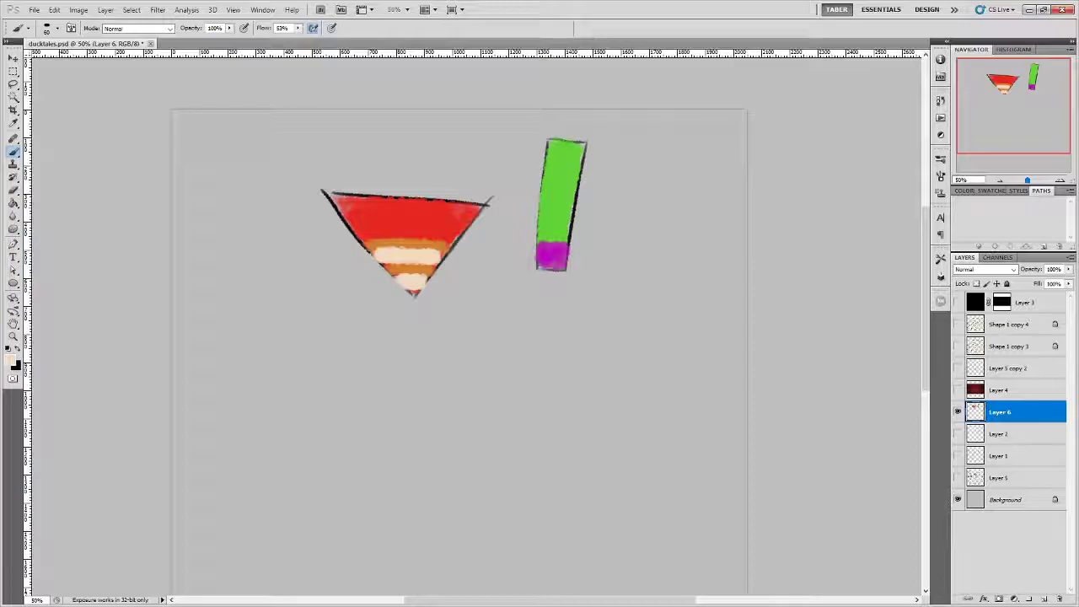
Compare the coloured shapes with the characters in the browser's Phineas and Ferb results, and return to the canvas.
key(alt+Tab)
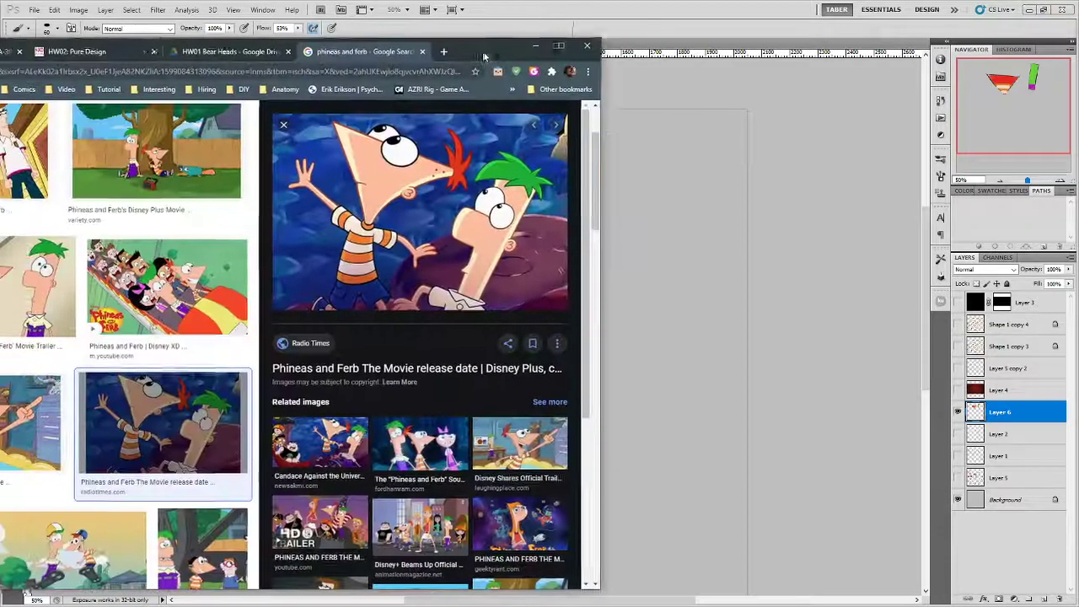
drag(462, 25, 742, 77)
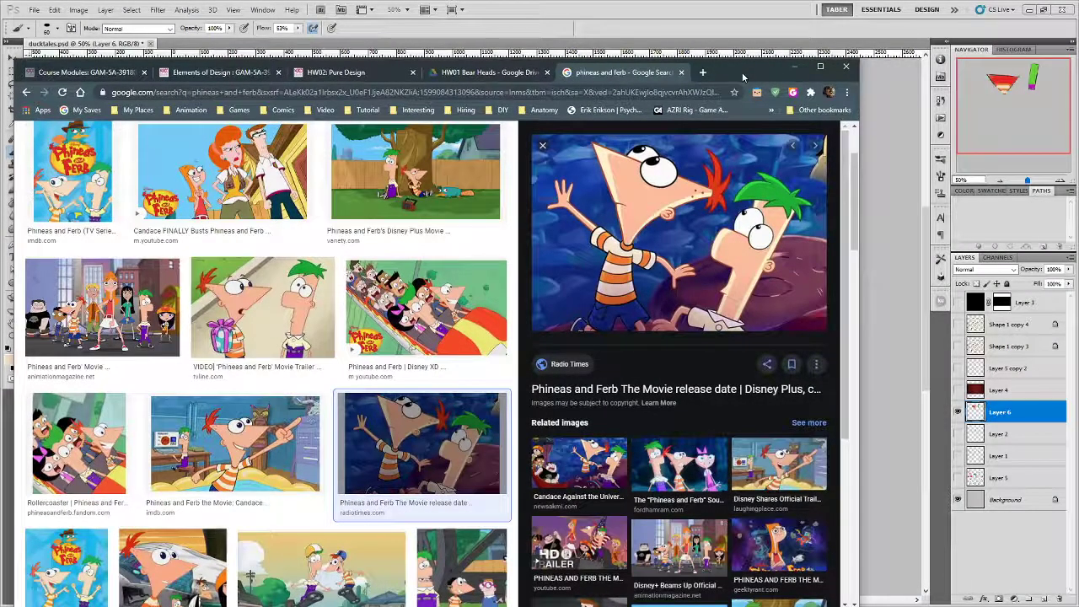
drag(742, 77, 752, 45)
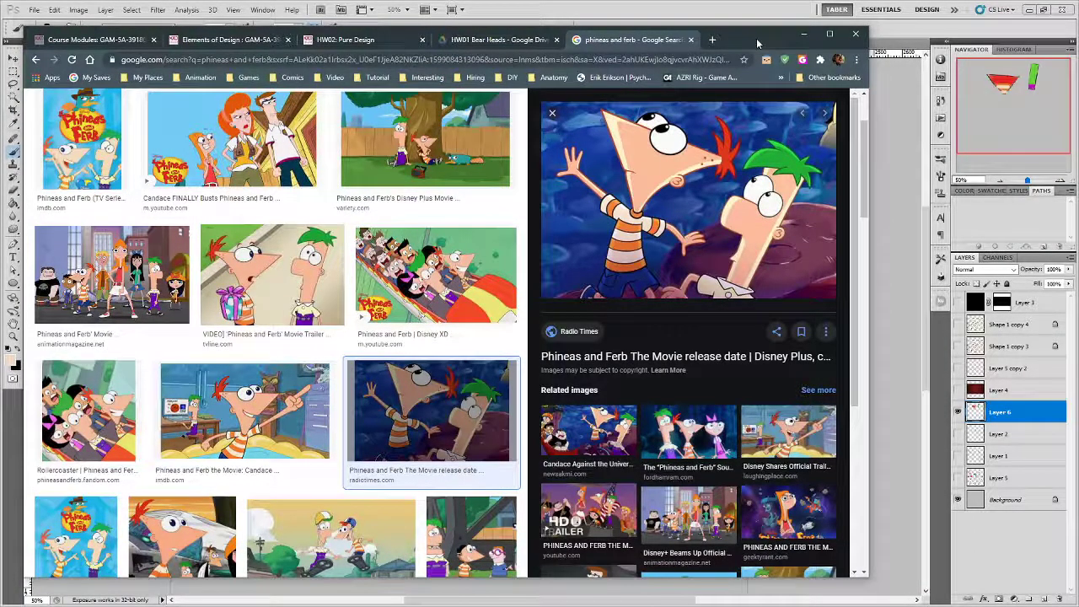
click(803, 34)
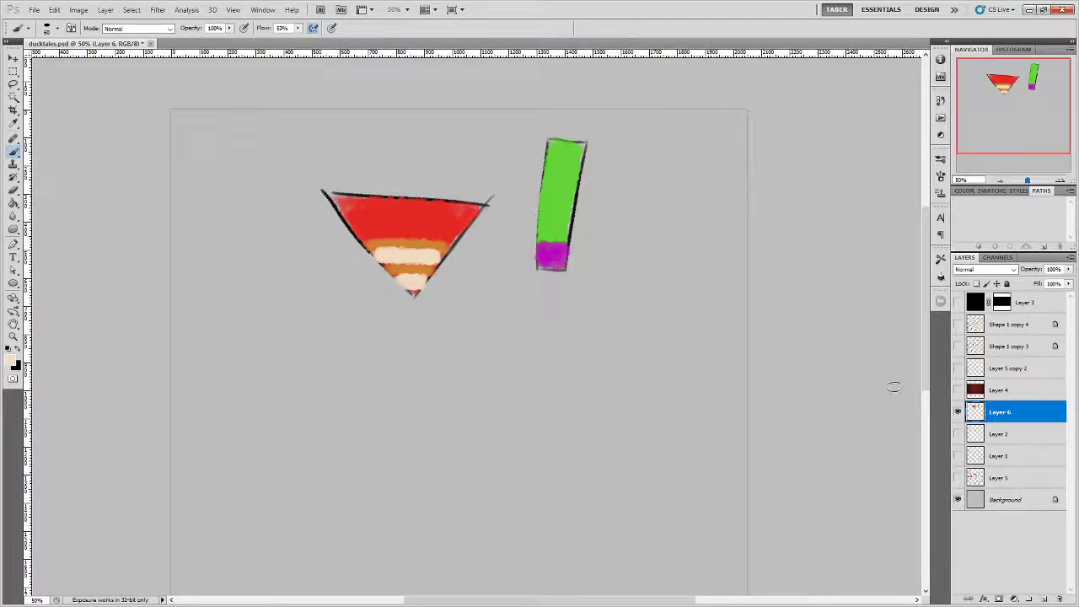
Draw a large pale peach circle as an Ellipse shape layer in the empty area beneath the striped triangle.
scroll(586, 354, down, 5)
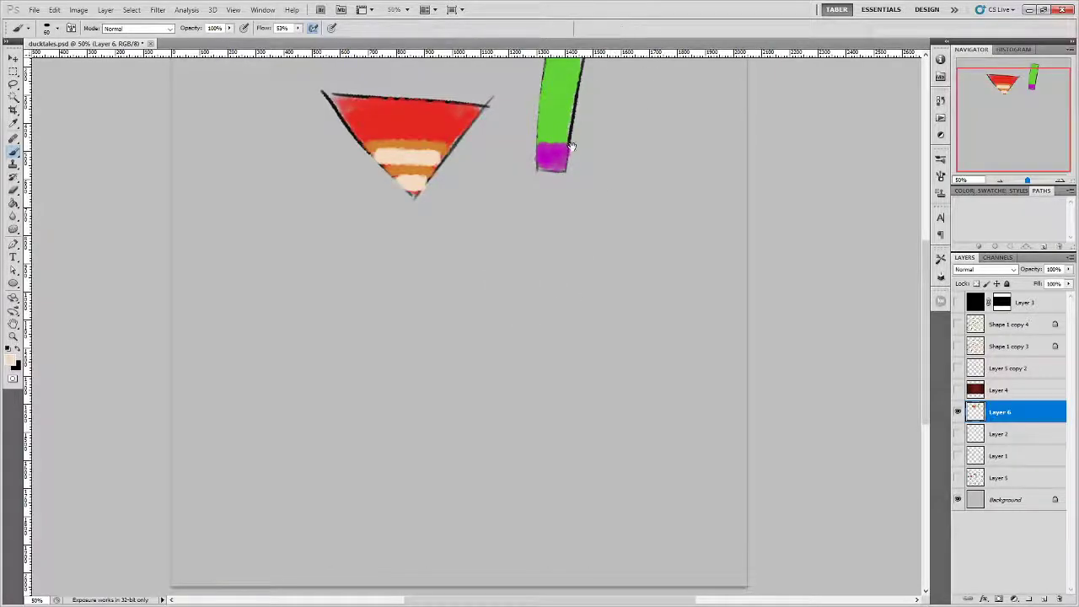
scroll(571, 238, up, 6)
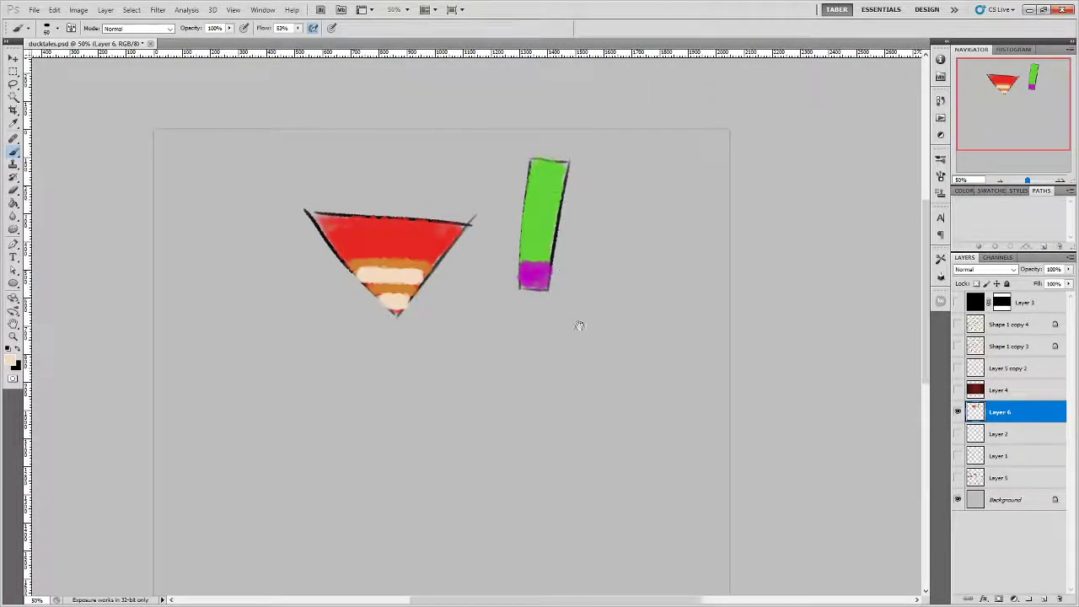
scroll(578, 325, down, 5)
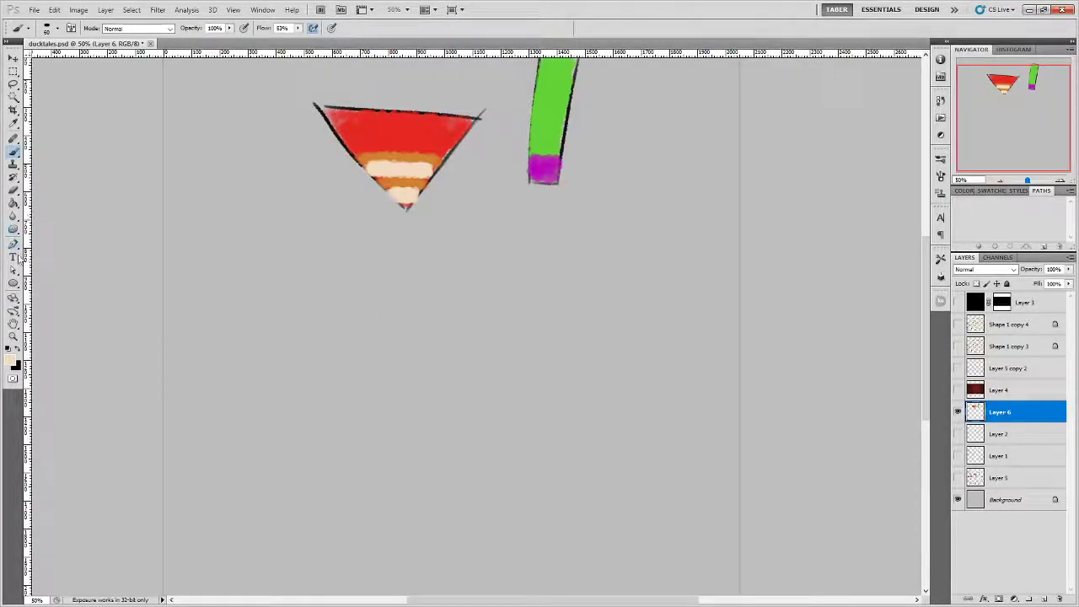
click(14, 285)
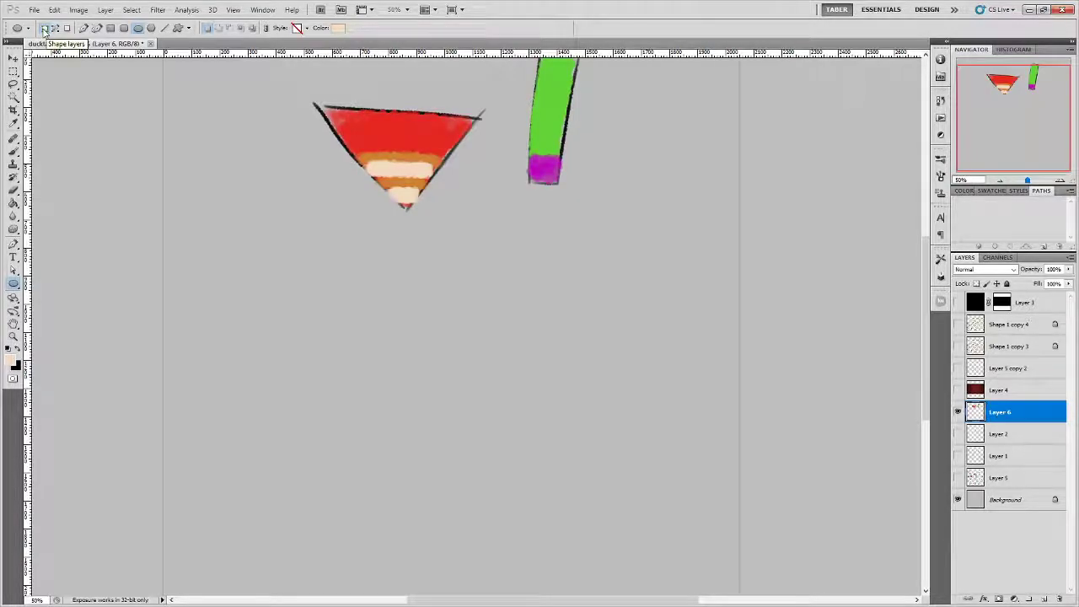
drag(290, 253, 511, 473)
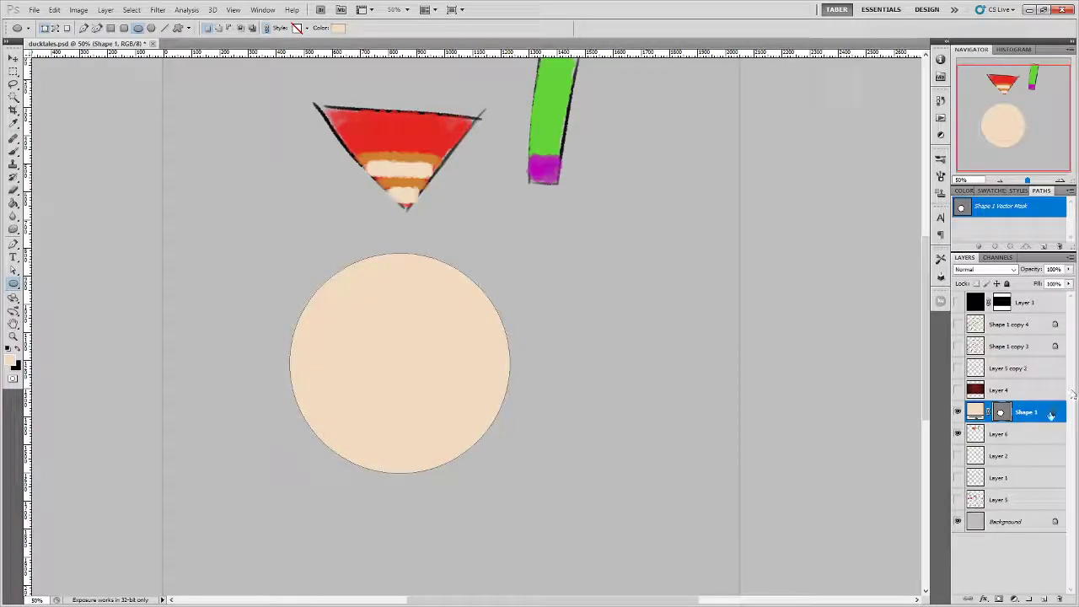
Change the circle shape's fill colour to orange (#eb7f0c) and switch to the Move tool.
click(975, 411)
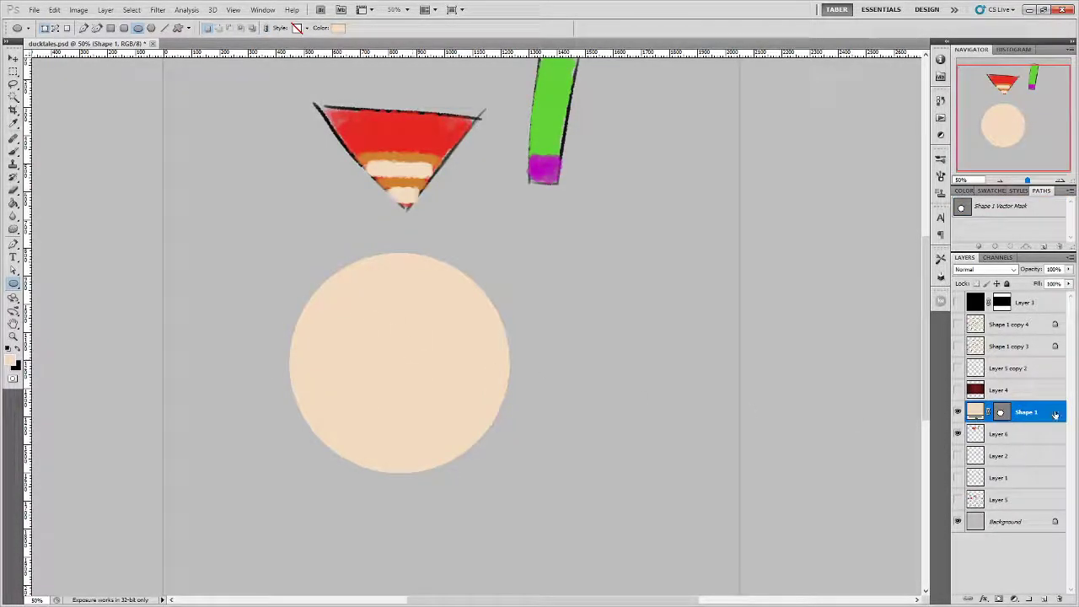
double_click(975, 412)
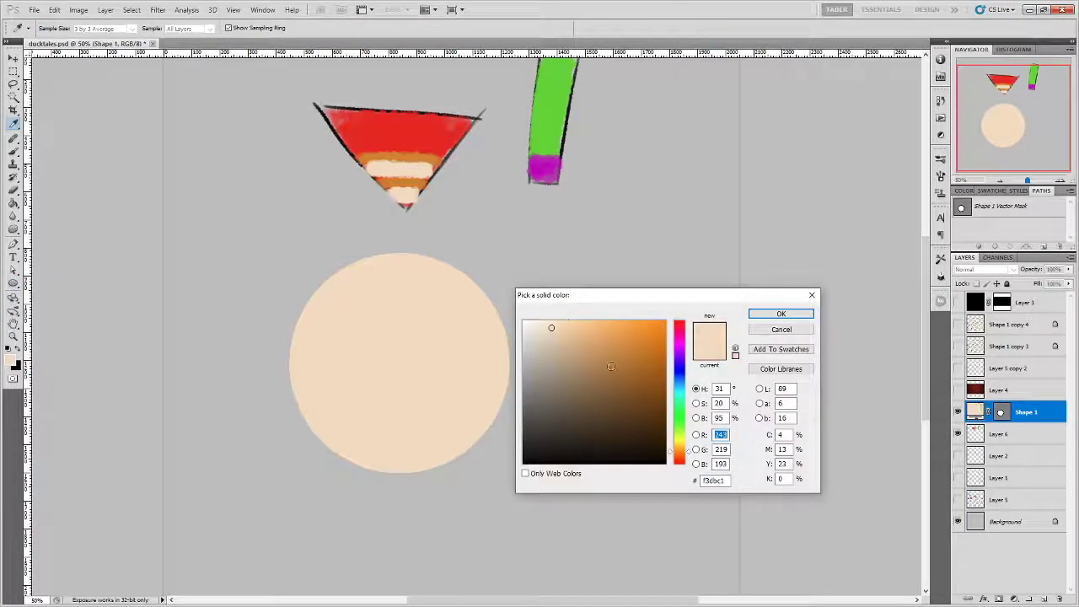
drag(648, 353, 659, 332)
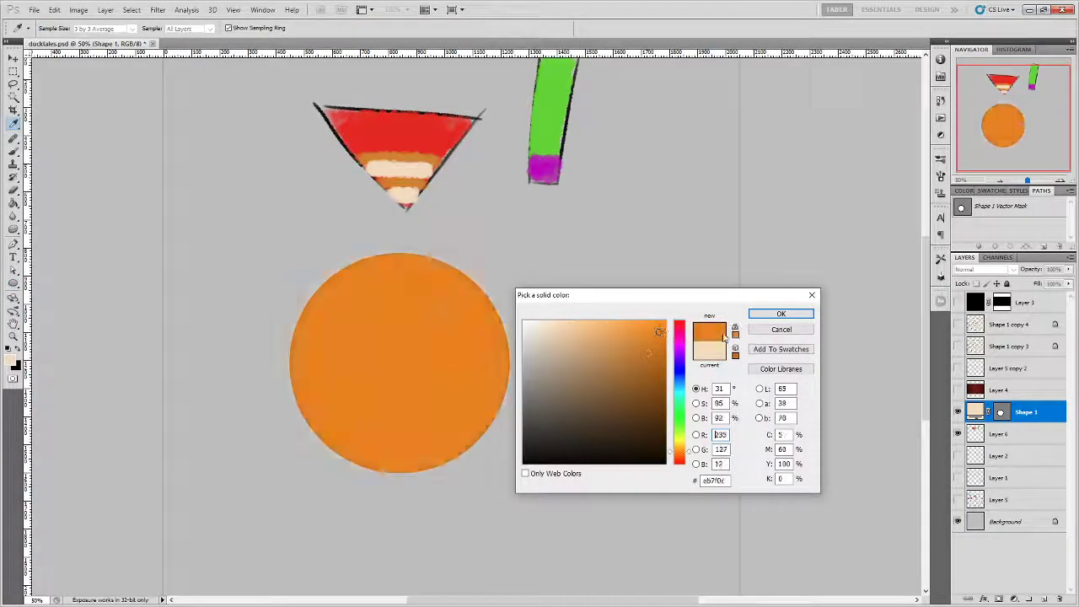
click(780, 313)
key(v)
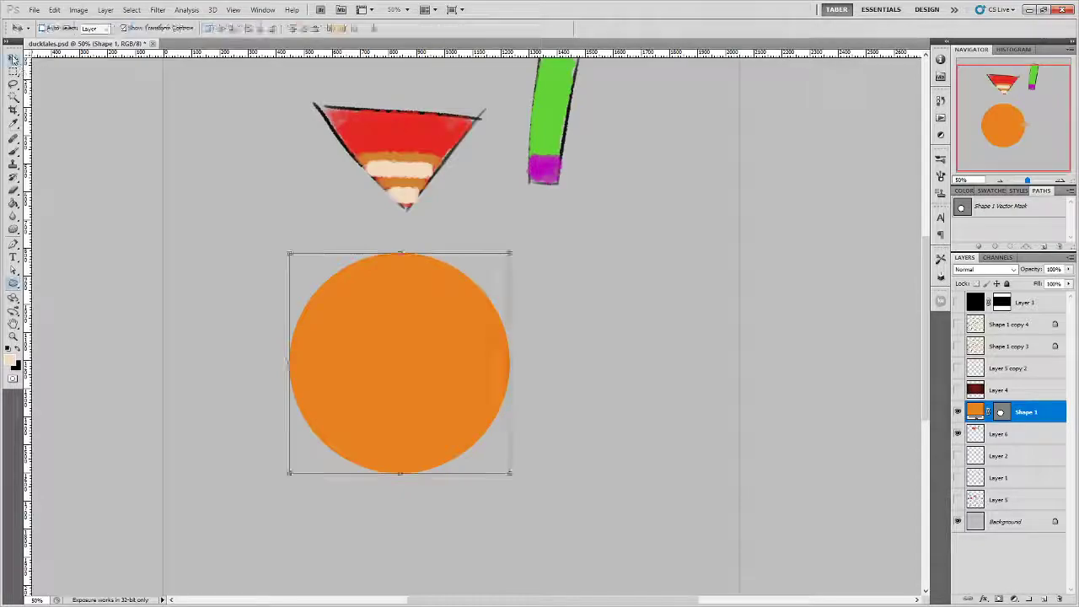
Move the orange circle with the Move tool, and reposition its path beneath the striped triangle with the Path Selection tool.
drag(418, 329, 523, 309)
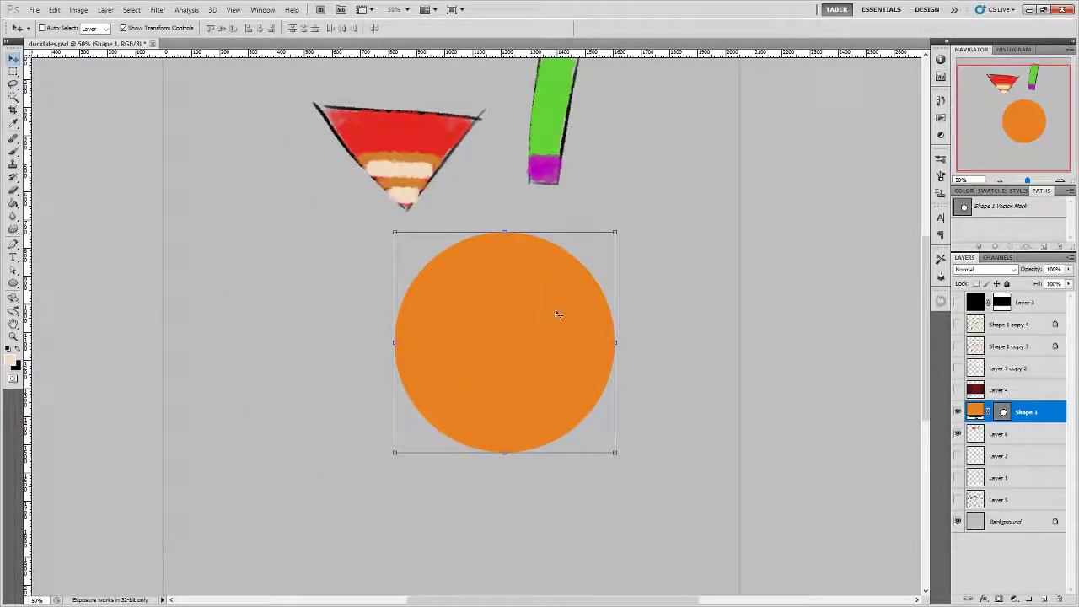
click(14, 270)
drag(13, 270, 46, 267)
click(439, 256)
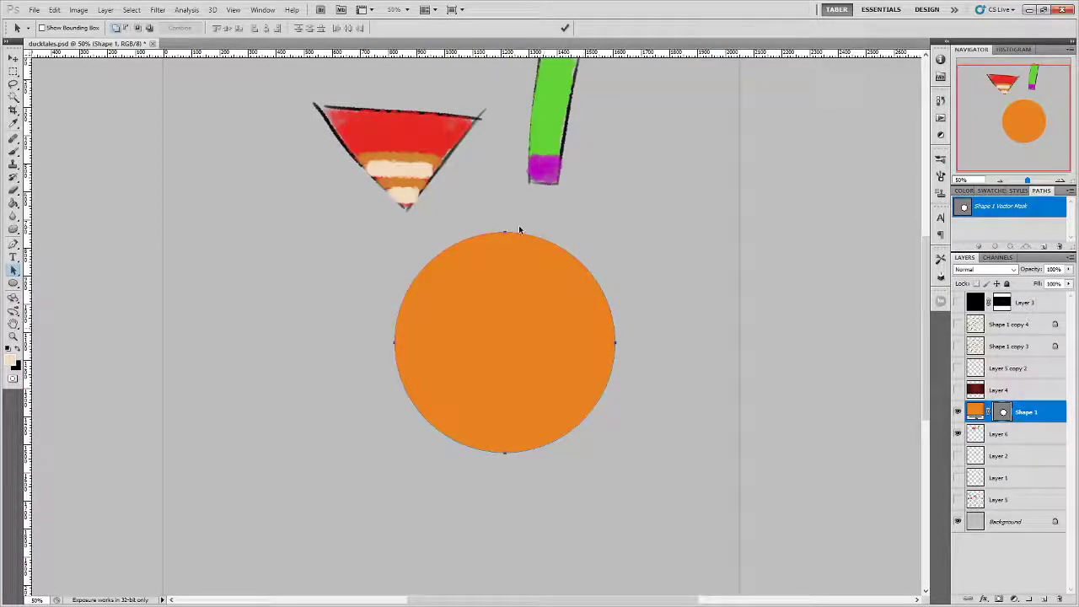
drag(505, 231, 439, 262)
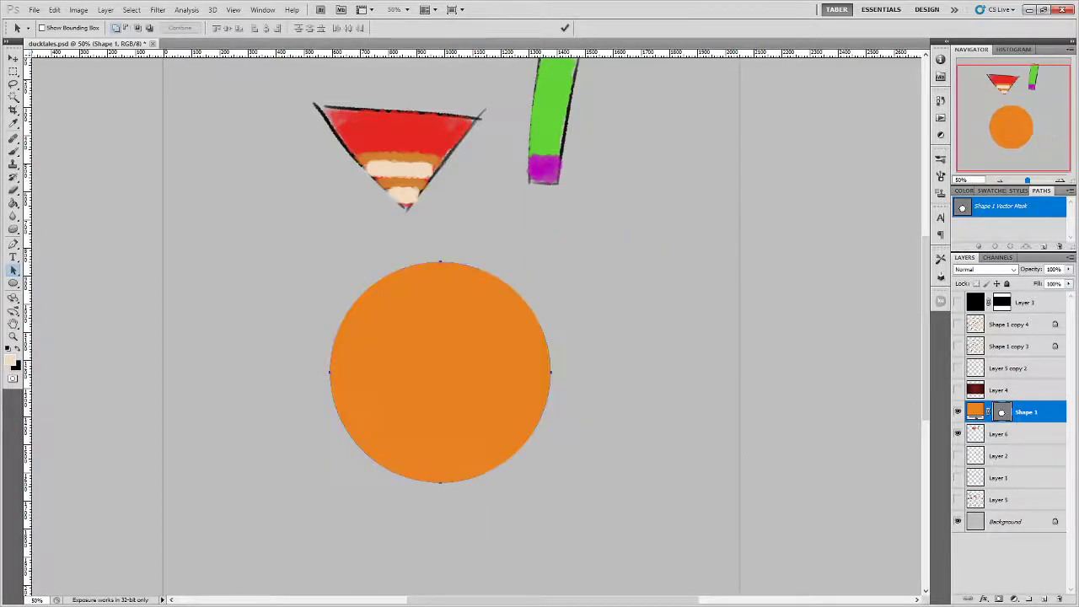
Reshape the orange circle into a flat-topped bowl with the Direct Selection tool by lowering its top anchor and both side handles.
click(15, 268)
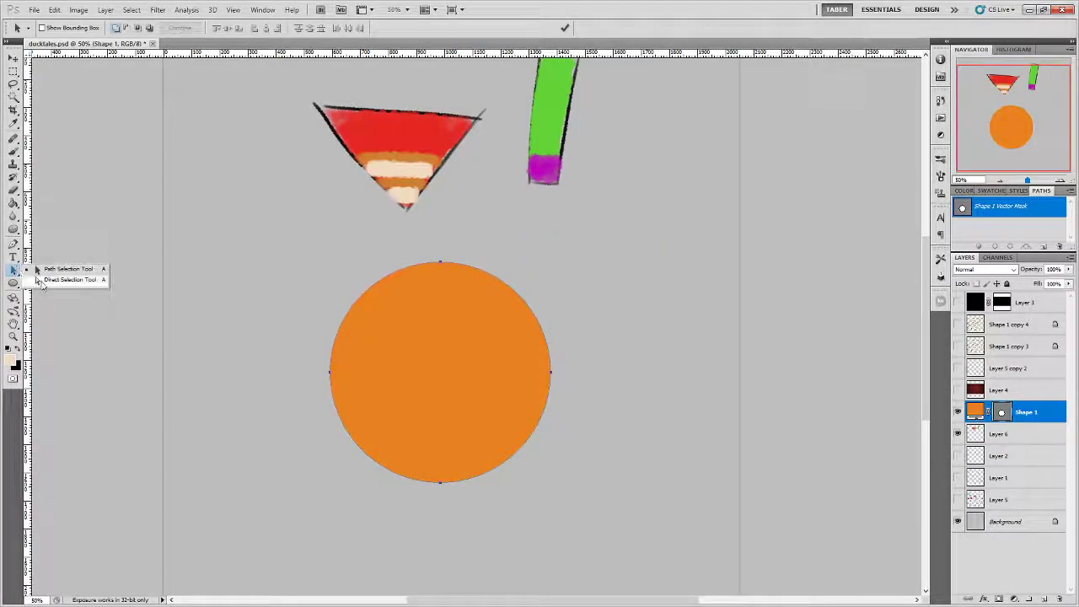
click(52, 282)
click(438, 267)
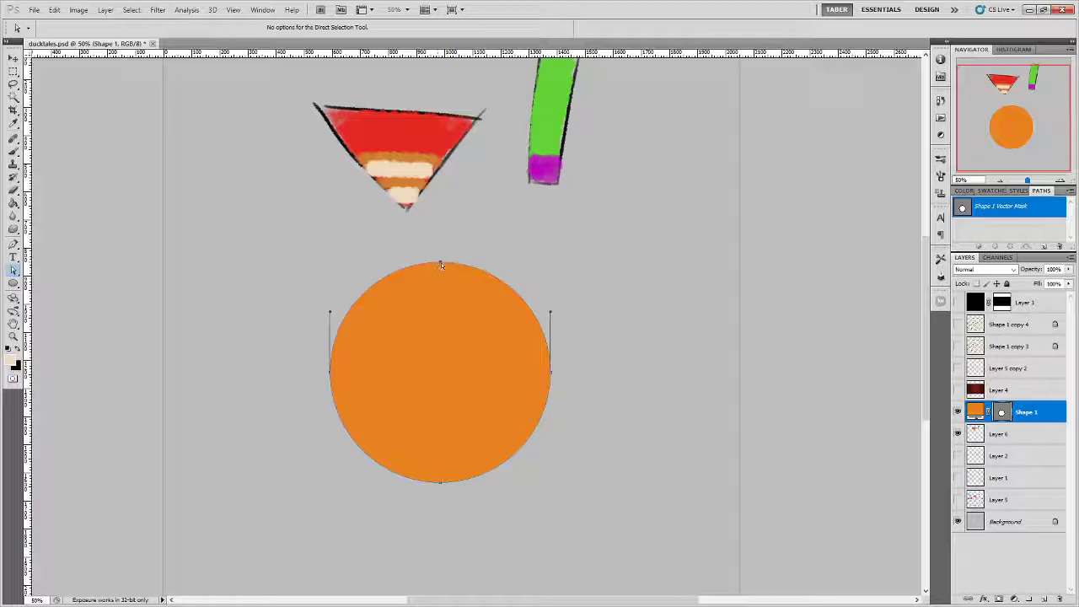
drag(439, 267, 437, 342)
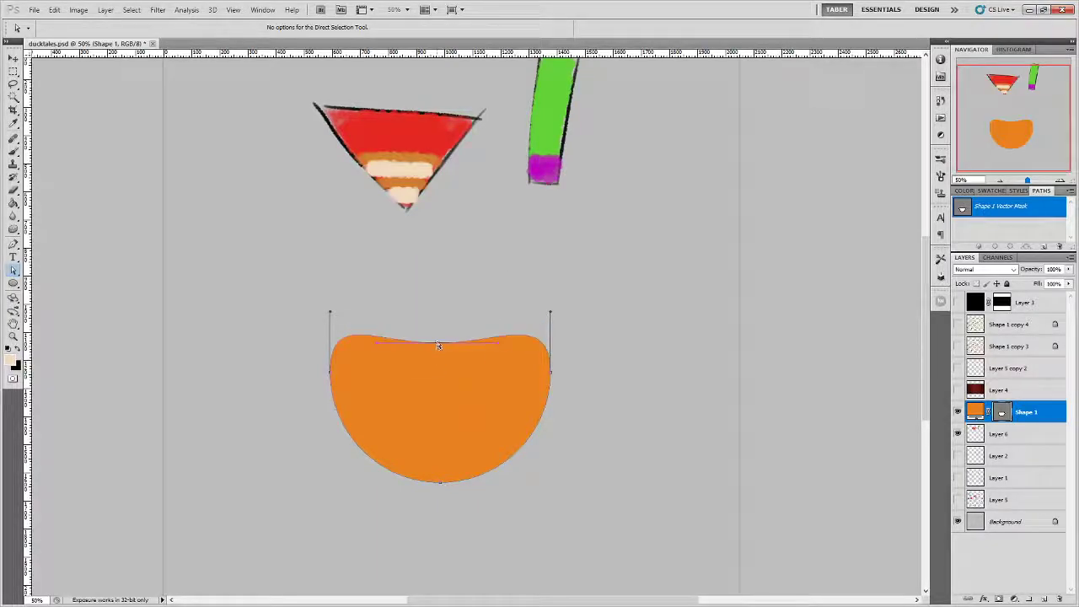
drag(330, 314, 329, 345)
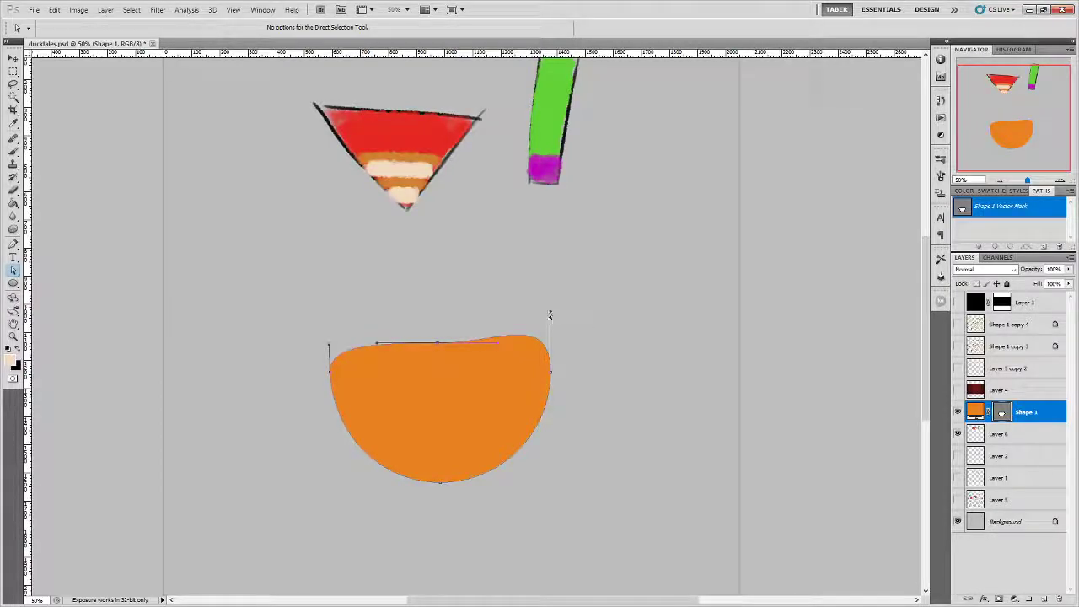
drag(550, 312, 551, 348)
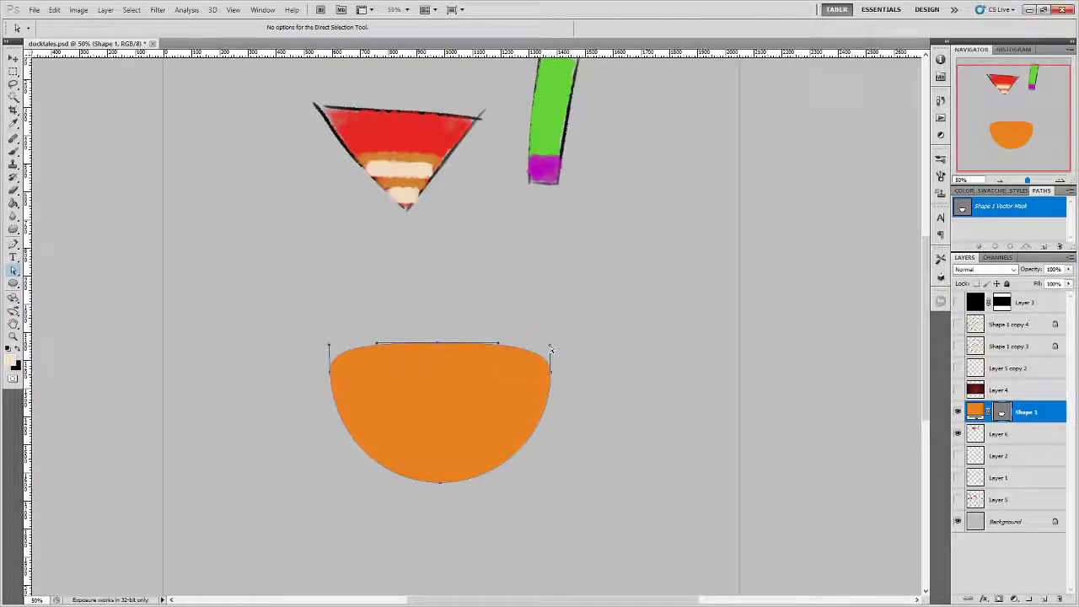
click(373, 295)
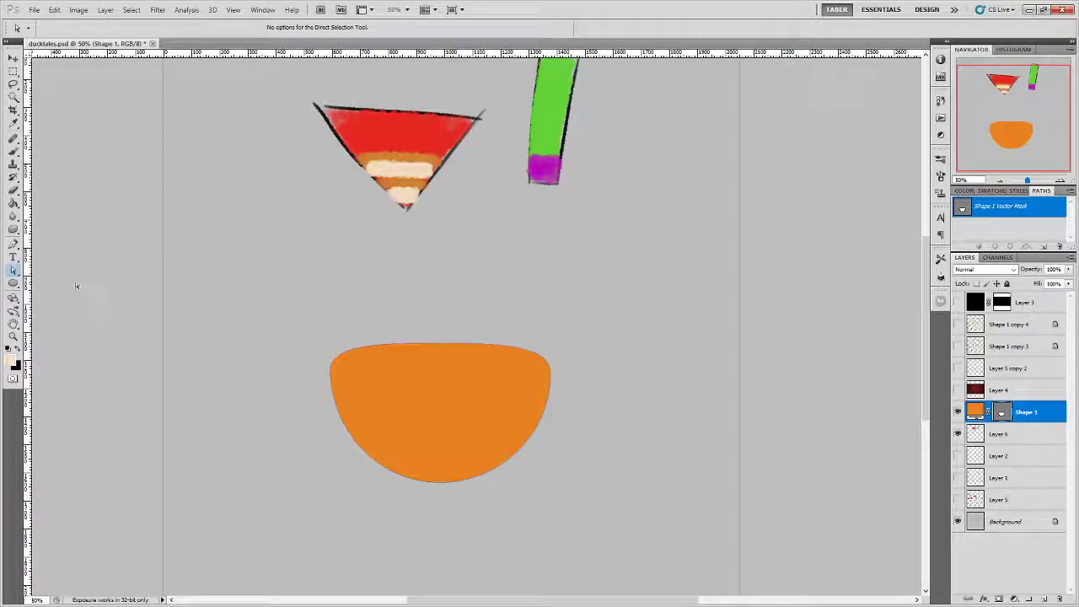
Set the Ellipse tool to fill pixels, select Layer 6, and hide the Shape 1 layer.
click(13, 284)
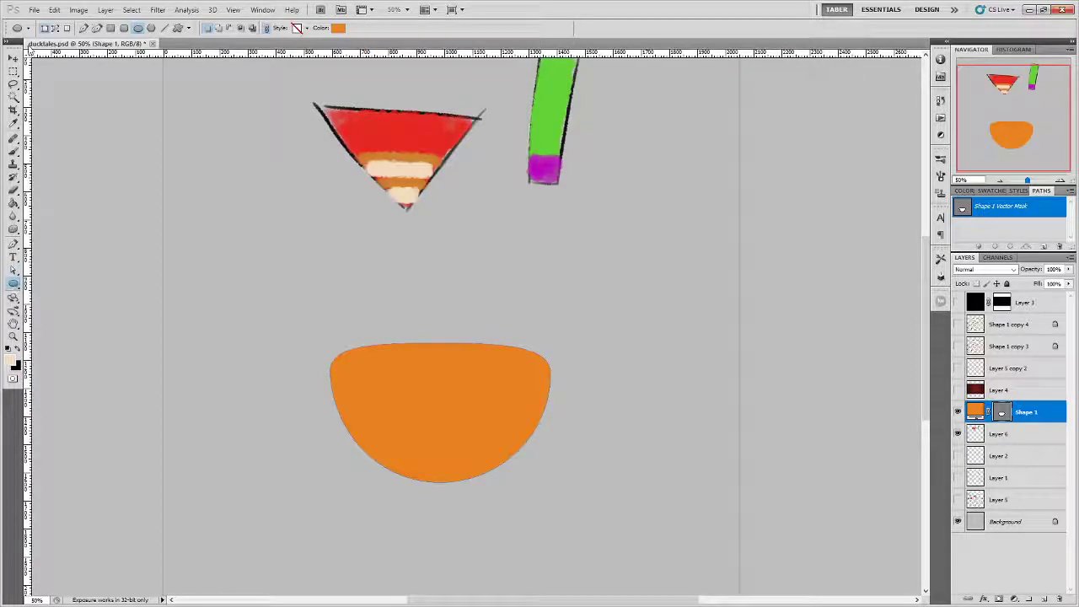
click(69, 29)
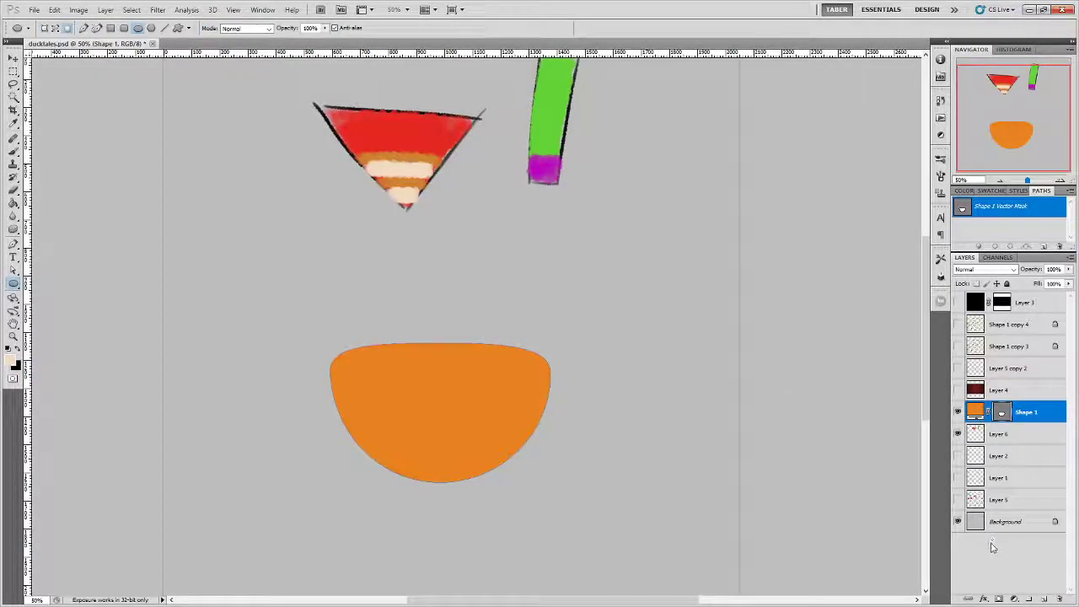
click(1037, 435)
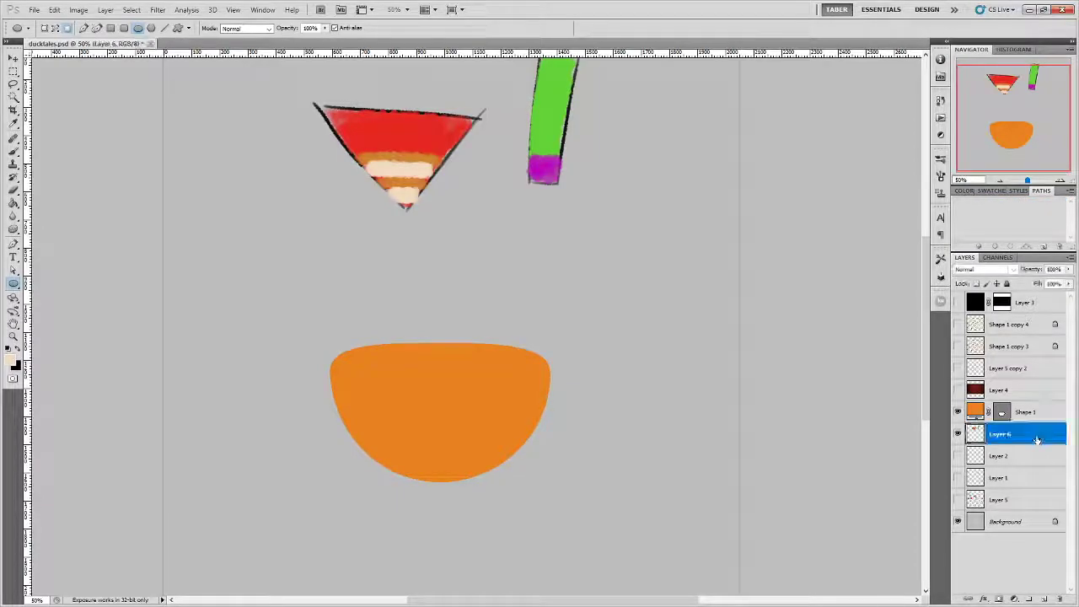
click(958, 411)
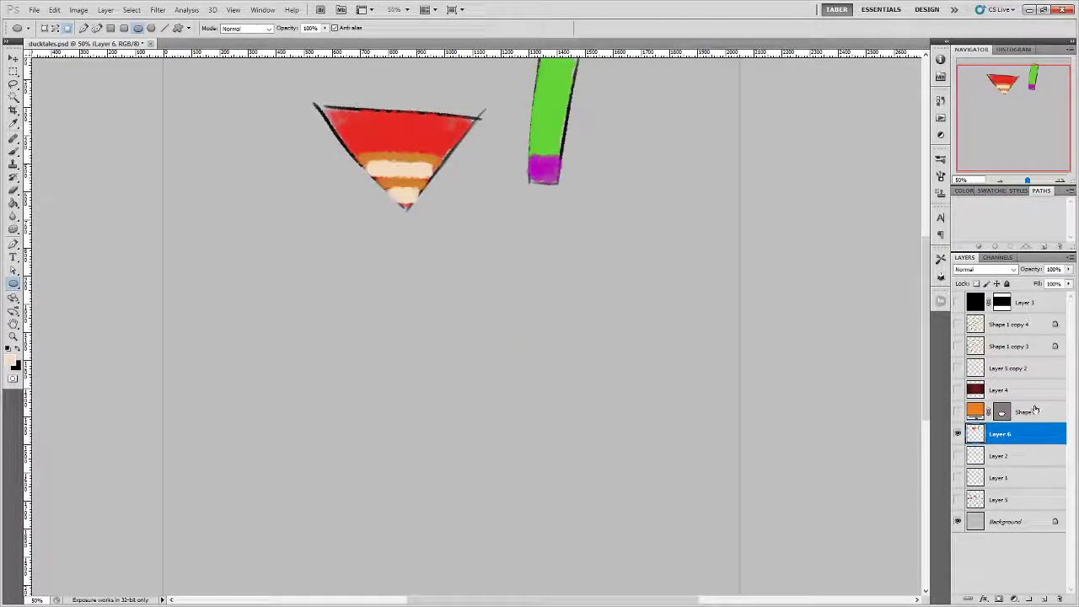
mouse_move(439, 254)
mouse_down()
mouse_move(598, 427)
mouse_move(756, 402)
mouse_move(645, 457)
mouse_move(710, 341)
mouse_up()
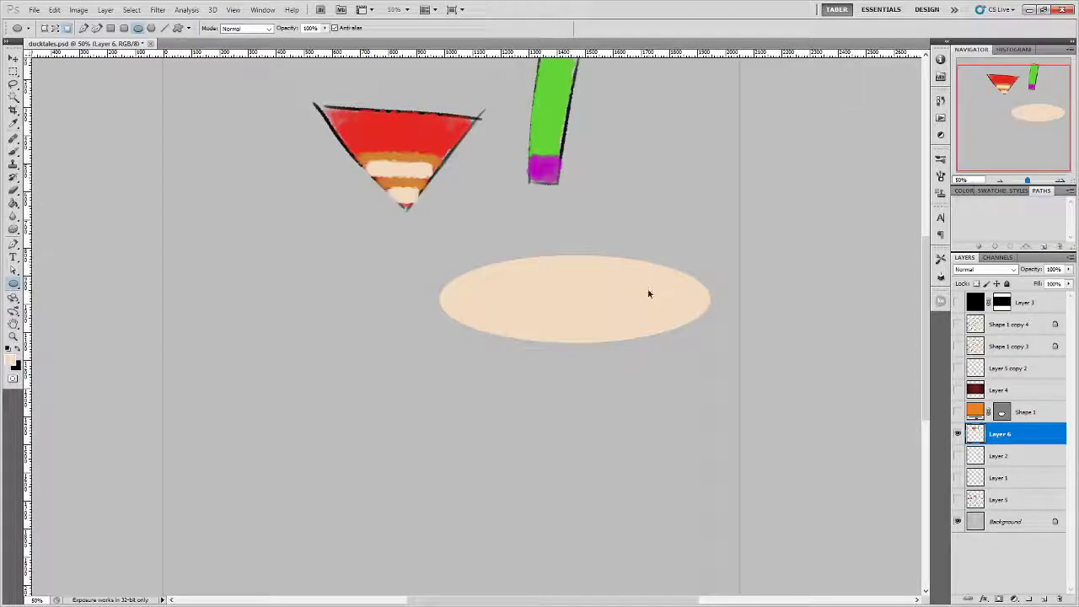
key(ctrl+alt+z)
key(ctrl+alt+z)
Set the foreground colour to magenta (#e645f0) and draw a wide pixel-filled ellipse on Layer 6 beneath the green bar.
click(1021, 436)
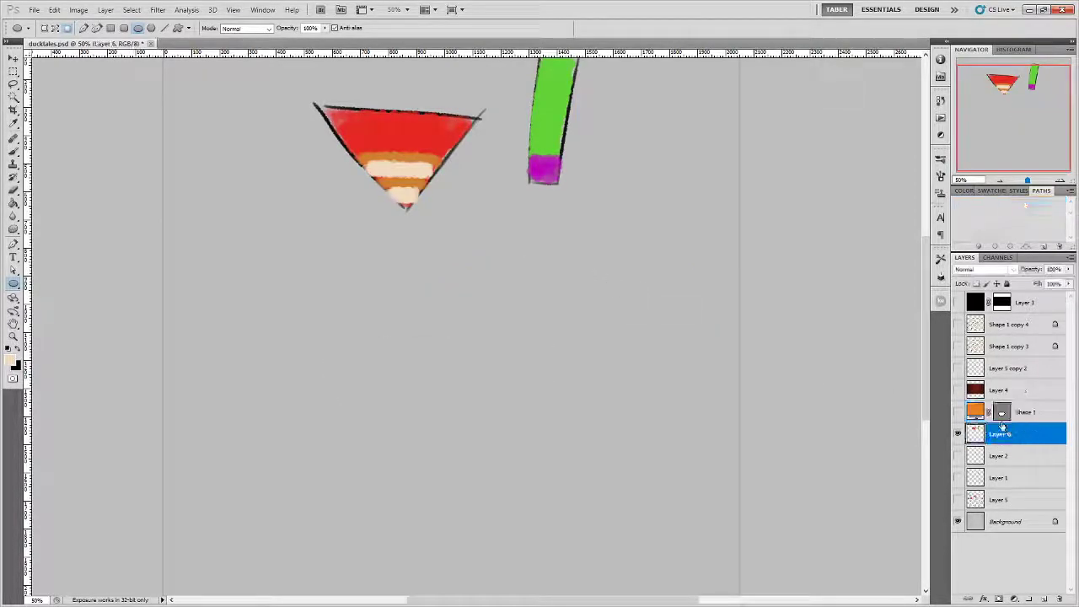
click(10, 351)
click(12, 360)
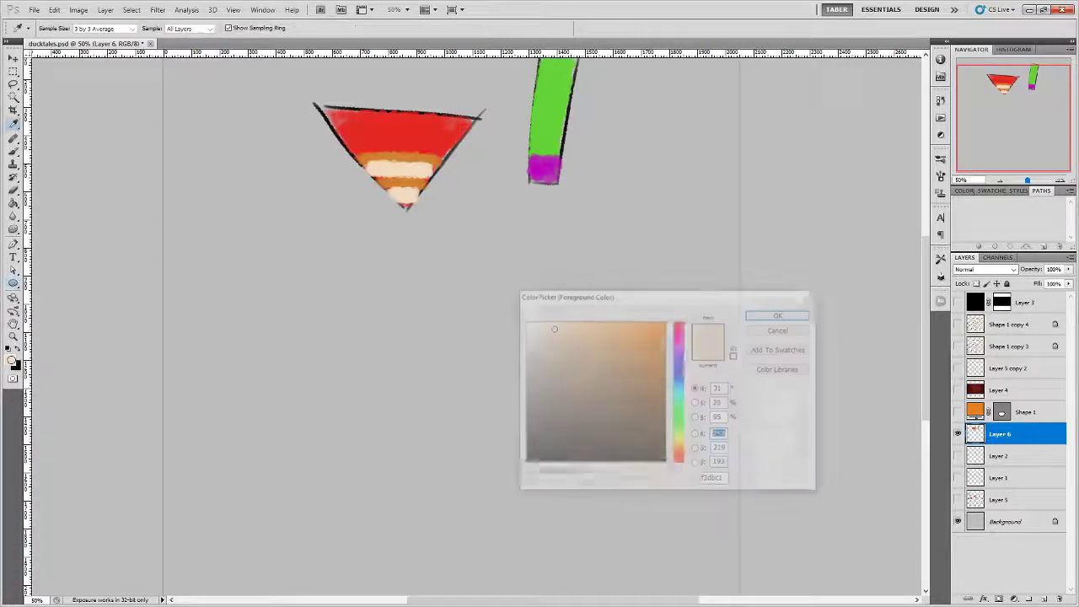
drag(673, 394, 651, 335)
click(651, 336)
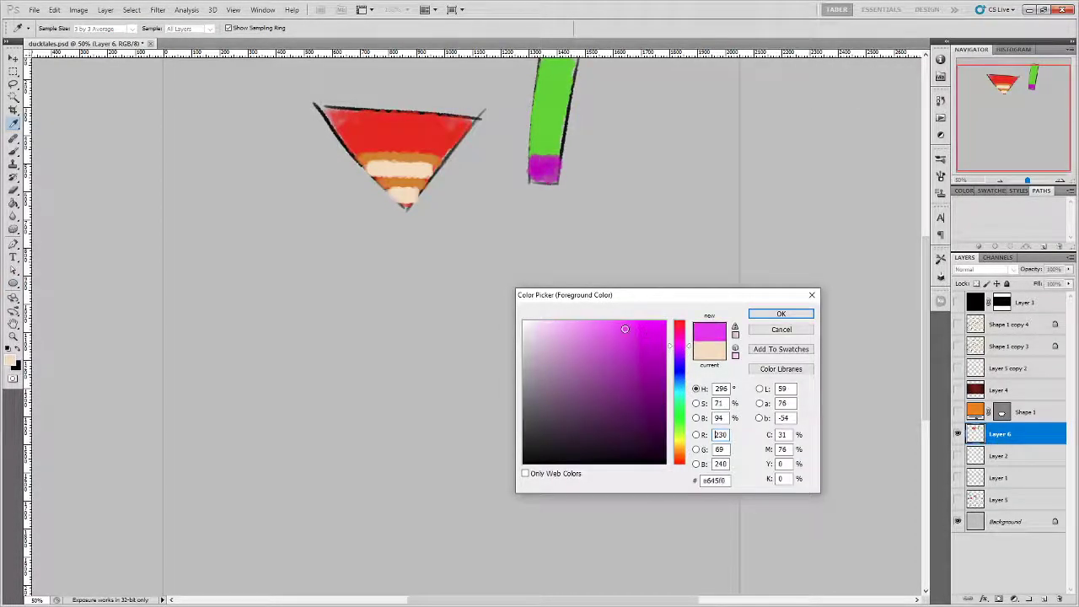
click(780, 313)
key(u)
drag(428, 247, 696, 349)
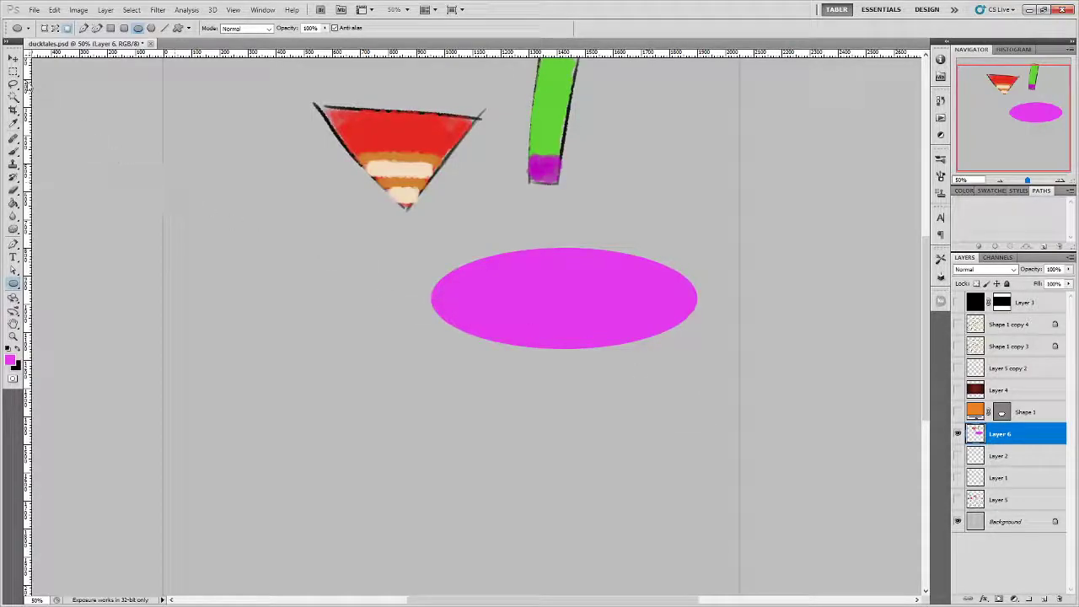
Fill a rectangular marquee selection beside the magenta ellipse with the foreground colour, and remove the filled square.
click(14, 72)
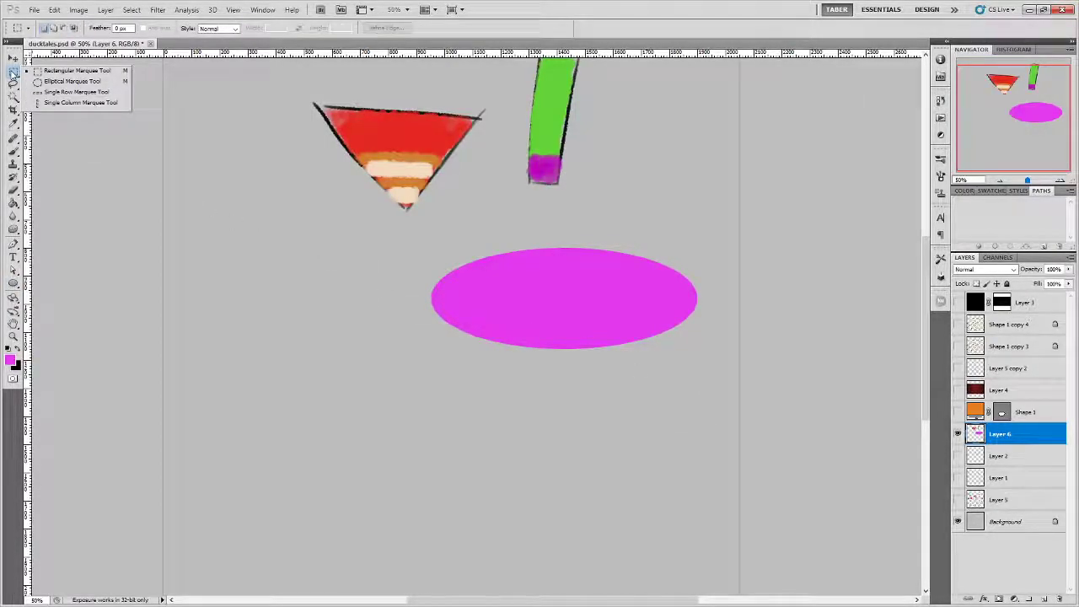
click(280, 300)
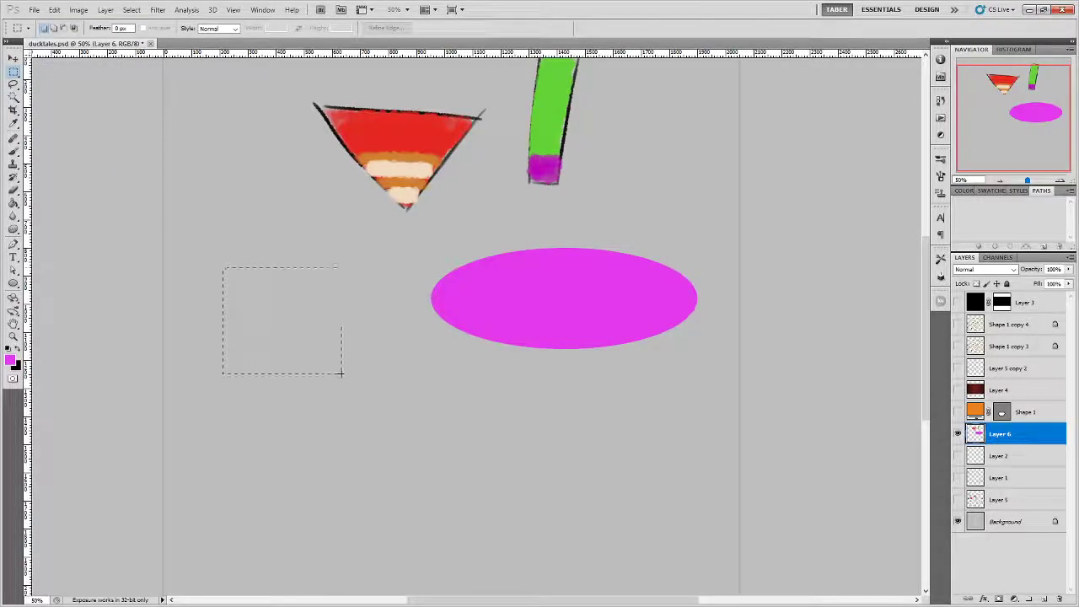
drag(342, 372, 341, 372)
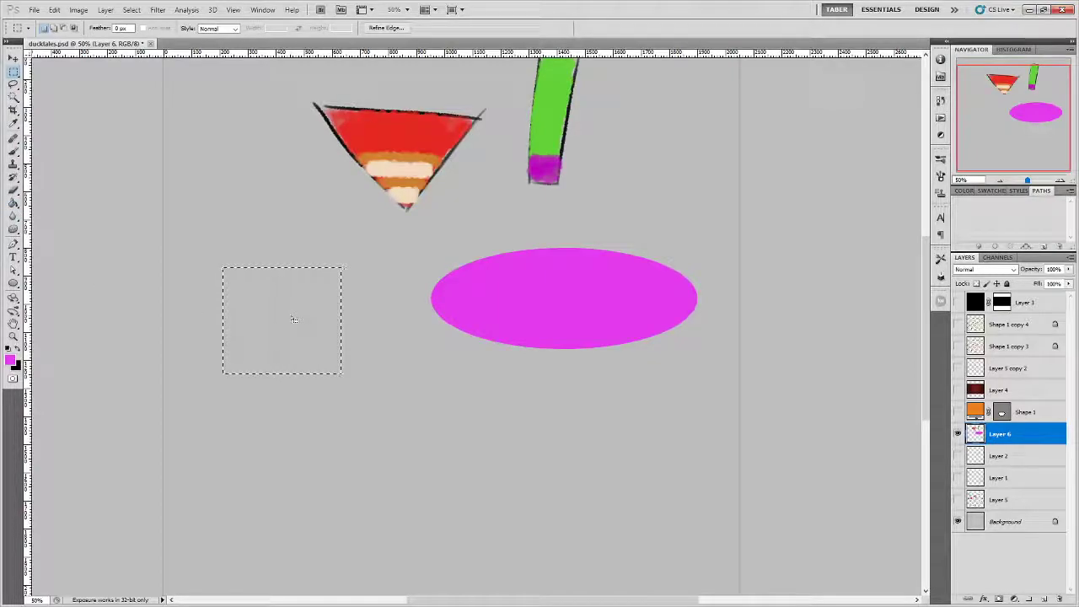
key(alt+BackSpace)
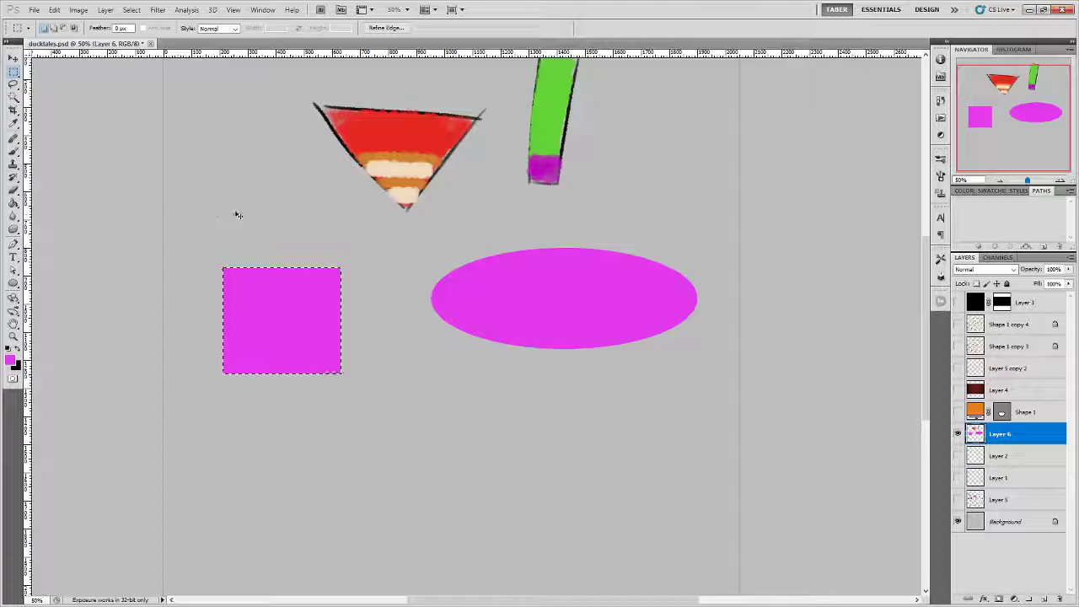
key(Delete)
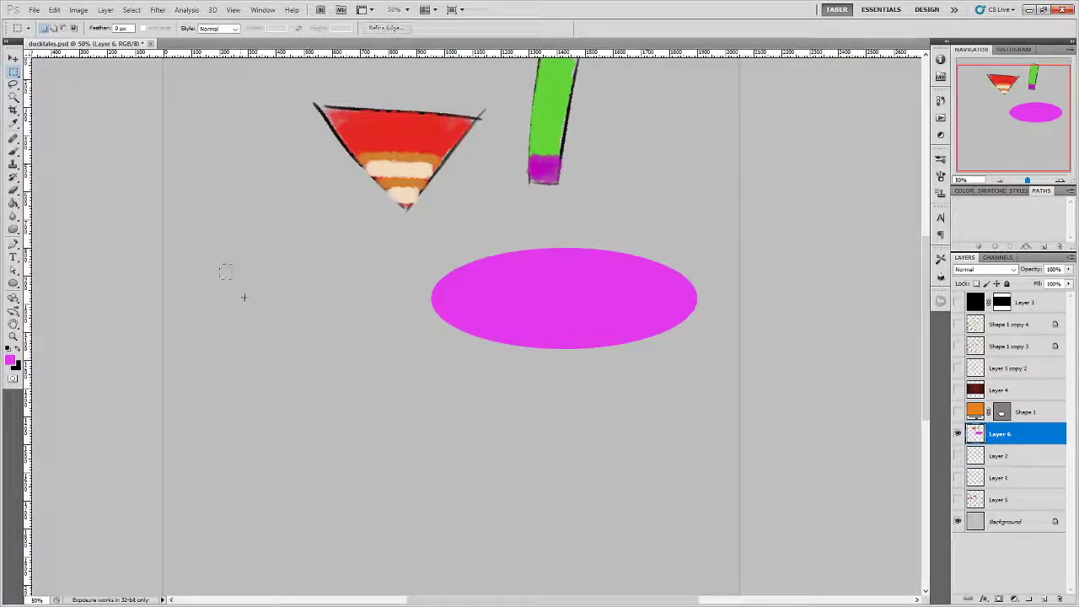
Make a nearly square marquee selection left of the ellipse and paint it completely magenta with an enlarged brush.
drag(219, 264, 364, 395)
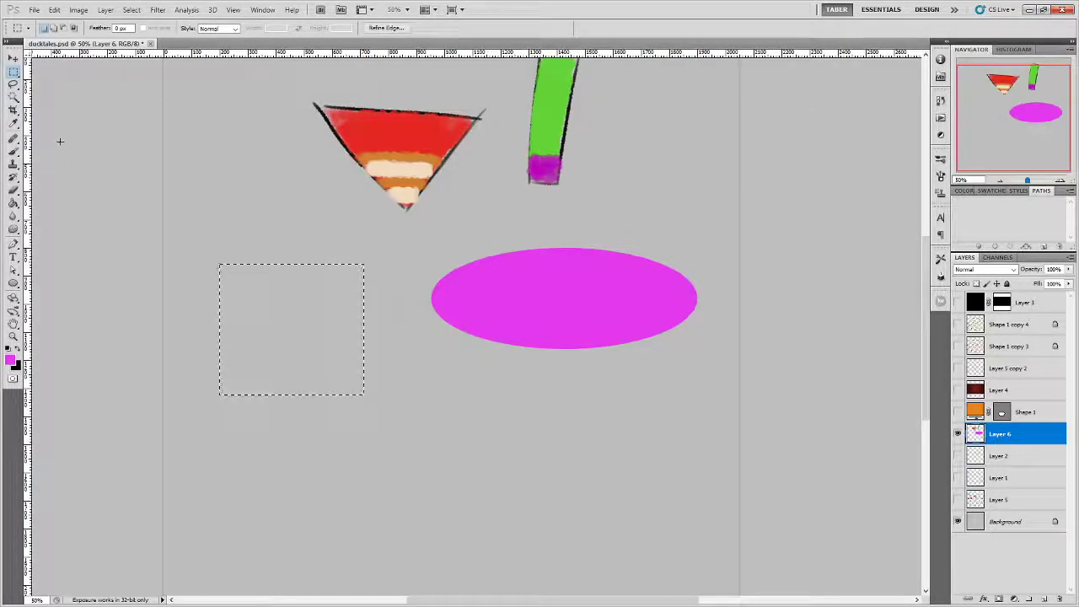
click(14, 151)
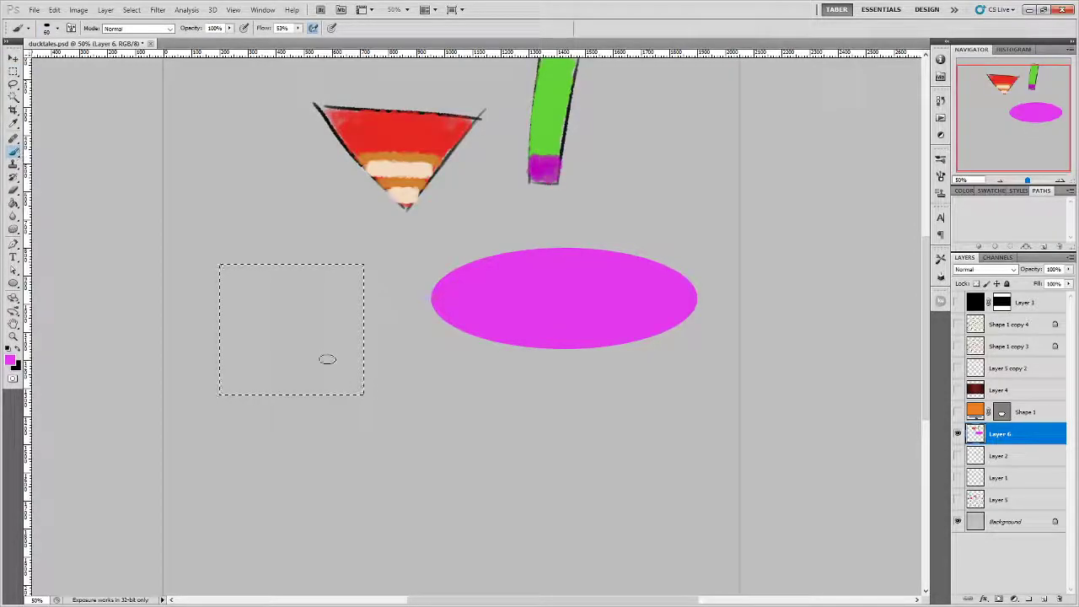
key(bracketright)
key(bracketright)
key(bracketright)
key(bracketright)
key(bracketright)
key(bracketright)
key(bracketright)
key(bracketright)
key(bracketright)
key(bracketright)
key(bracketright)
drag(343, 404, 240, 278)
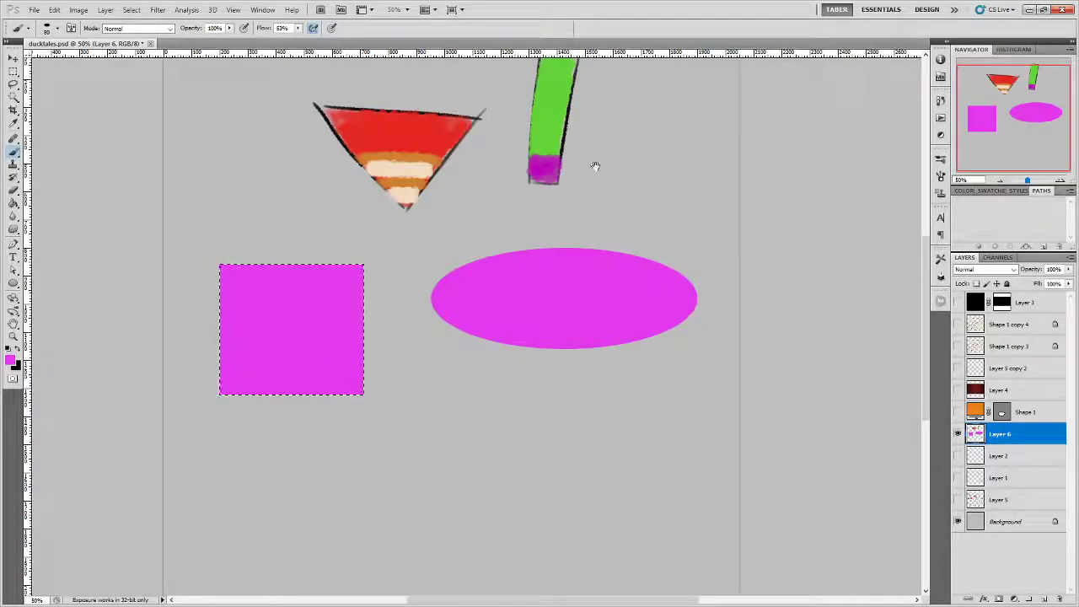
Paint the upper two thirds of the selected magenta square with green sampled from the tall bar, and deselect.
scroll(592, 166, up, 3)
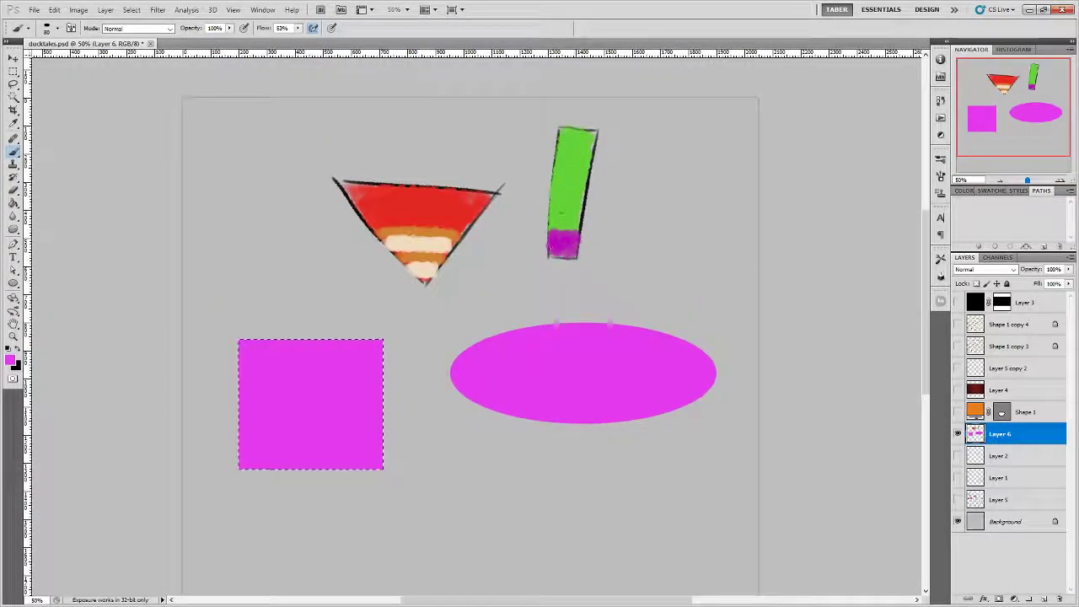
scroll(534, 188, left, 3)
scroll(535, 188, down, 2)
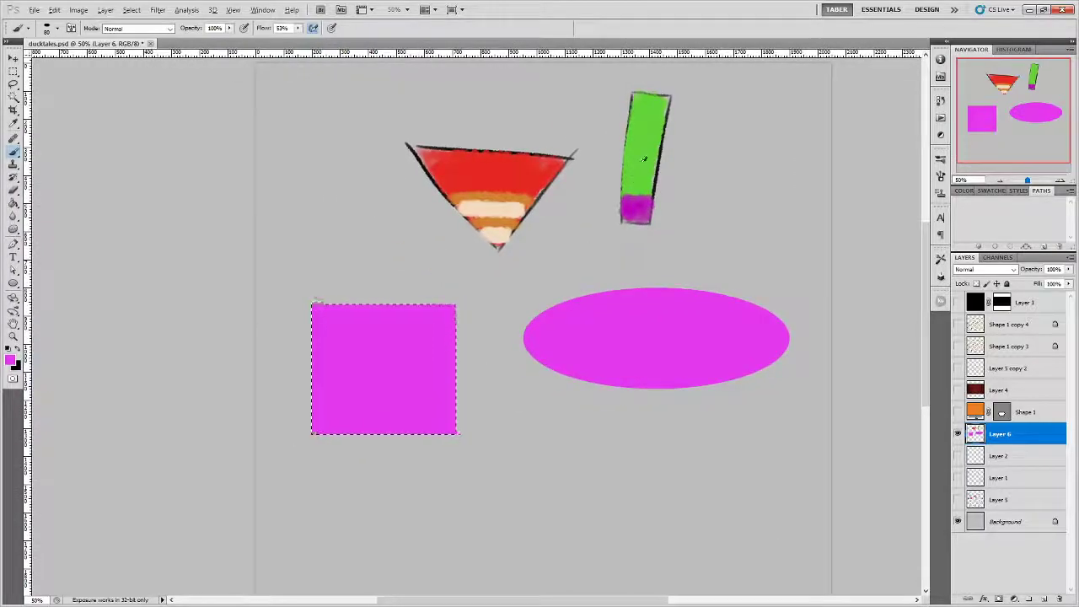
alt+click(639, 168)
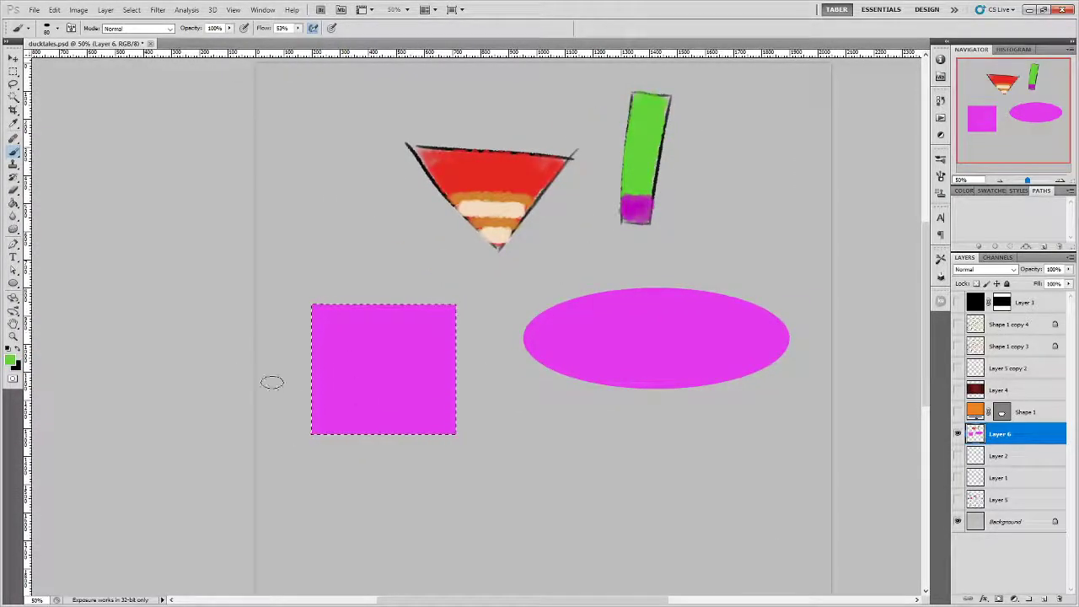
drag(468, 368, 277, 381)
drag(314, 343, 458, 306)
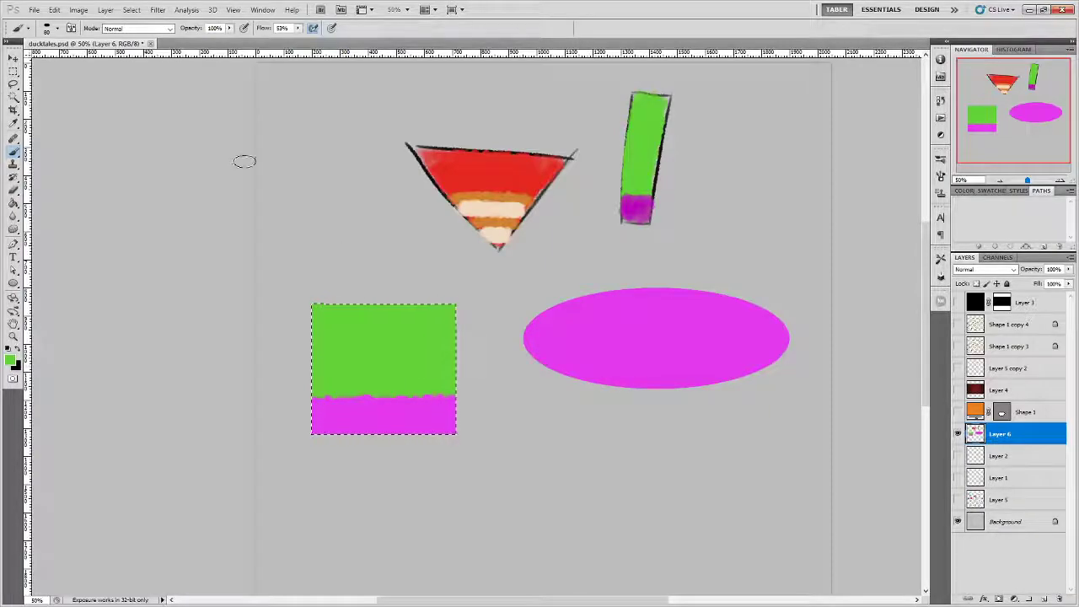
click(13, 71)
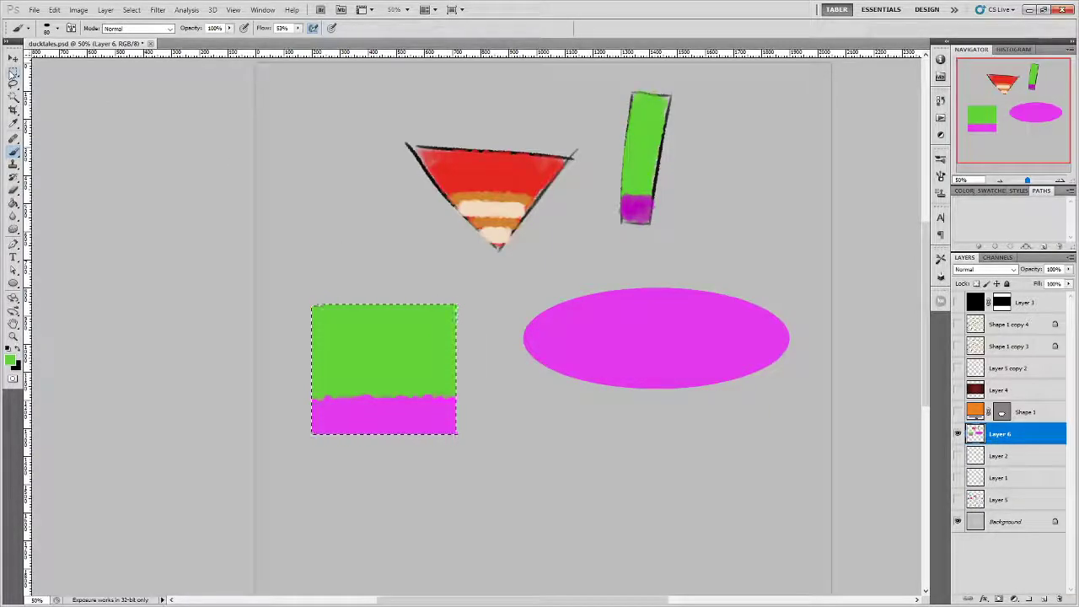
click(522, 459)
Make a circular selection beneath the magenta ellipse with the Elliptical Marquee tool and fill it with red-orange (#d13621).
drag(489, 439, 426, 394)
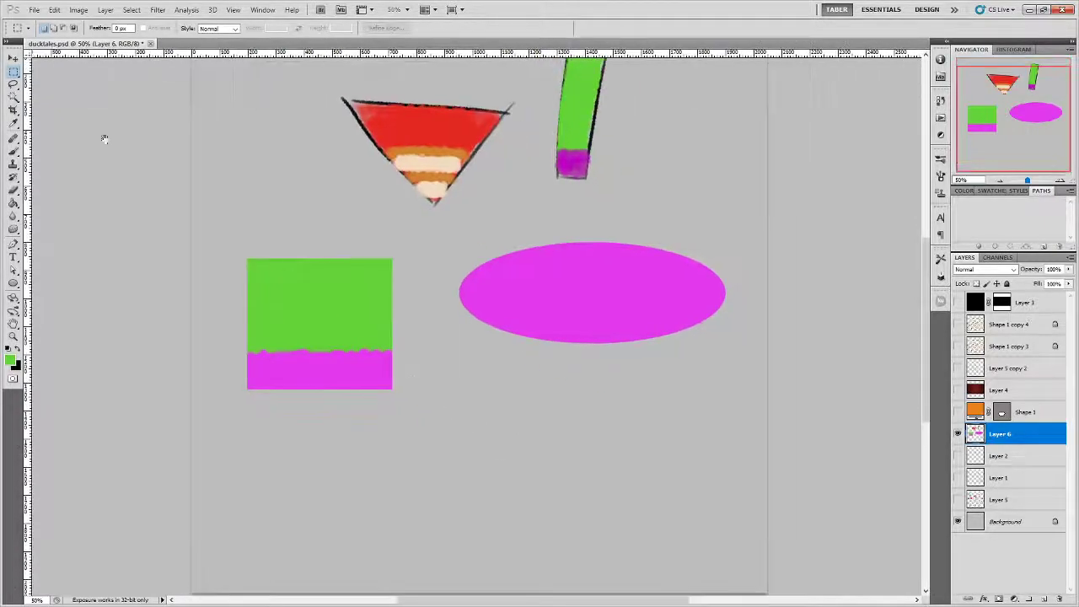
drag(13, 71, 39, 81)
drag(535, 488, 558, 506)
click(10, 360)
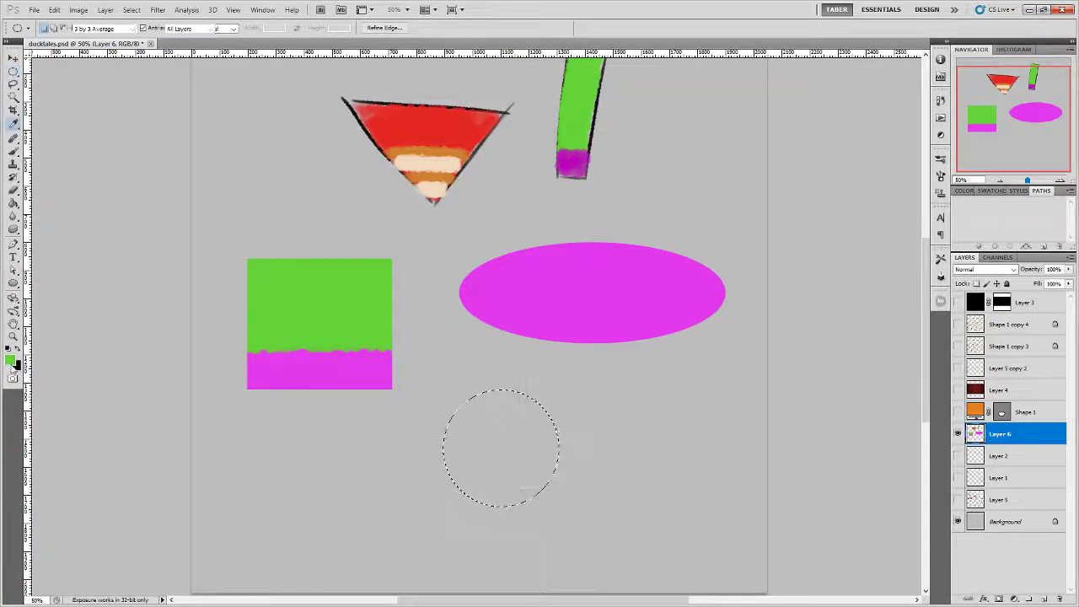
drag(688, 434, 685, 462)
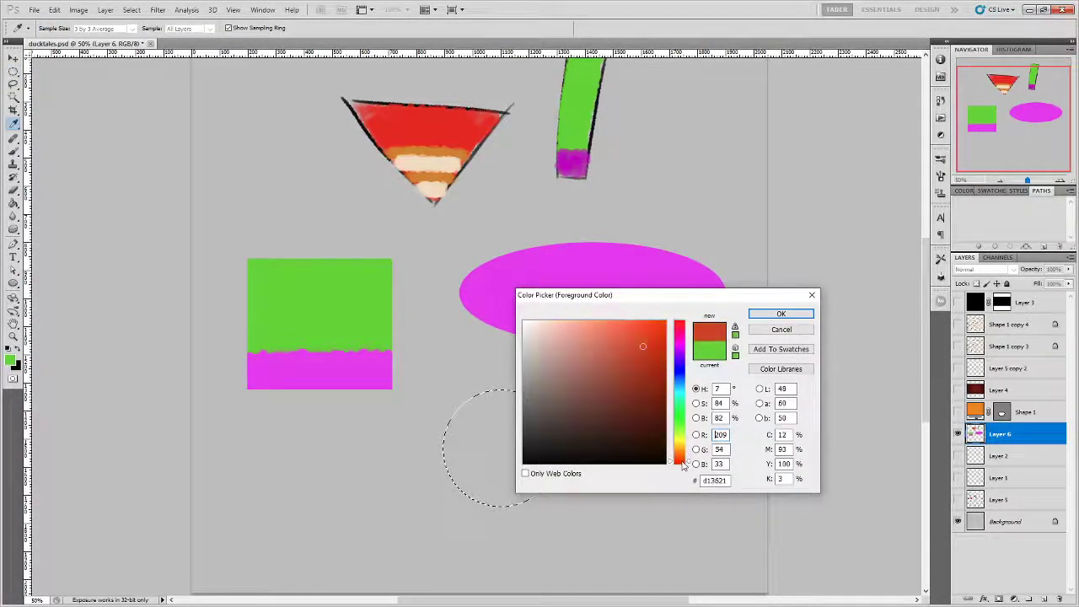
click(780, 313)
key(alt+BackSpace)
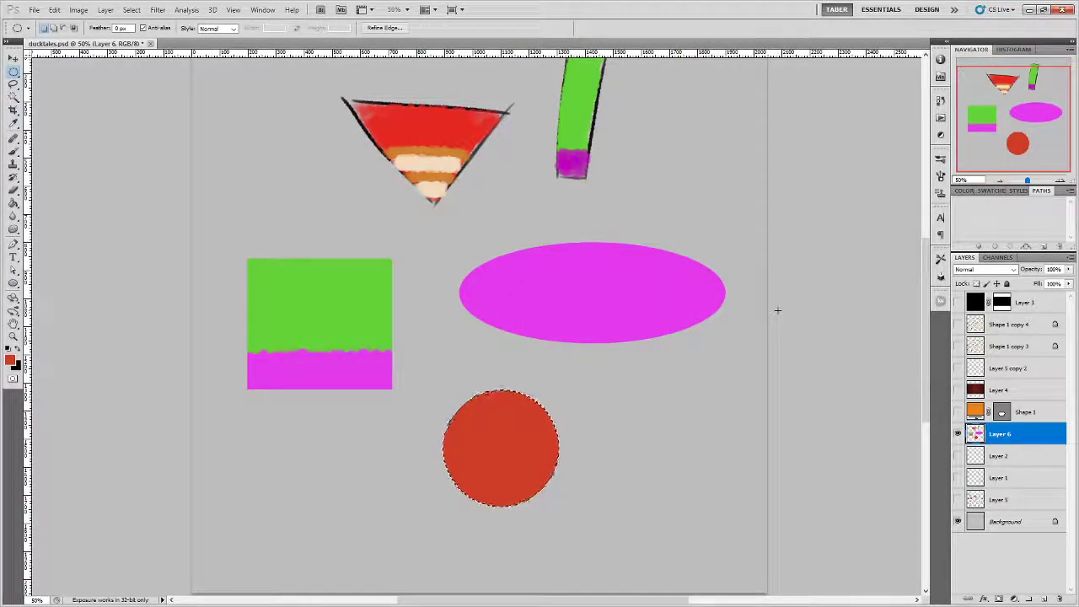
Paint a tan (#e2b67d) horizontal band across the middle of the selected red-orange circle with the Brush tool.
click(18, 150)
click(10, 361)
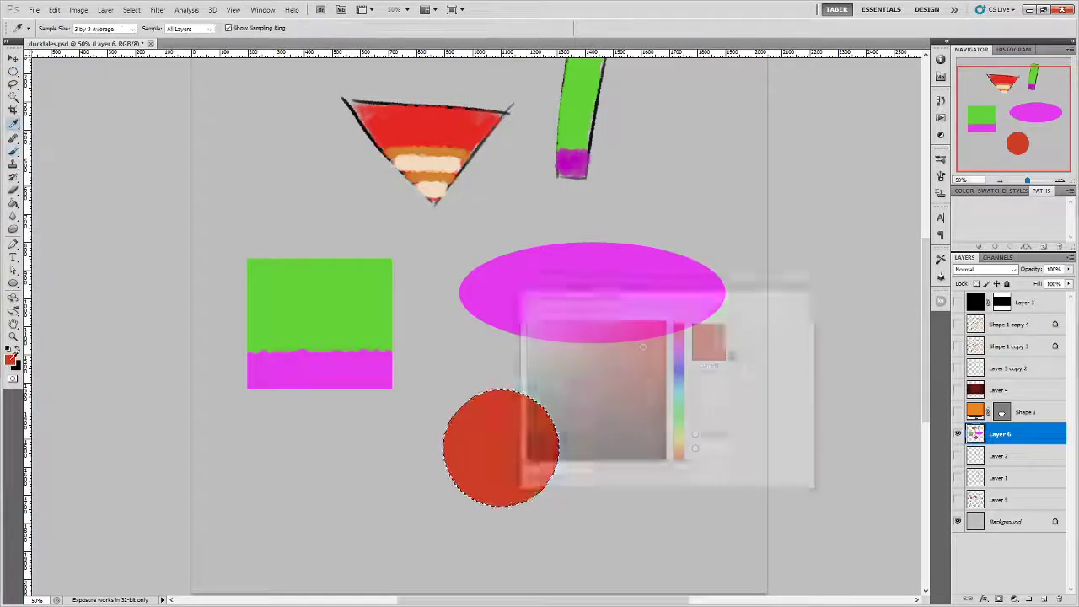
click(611, 337)
click(578, 333)
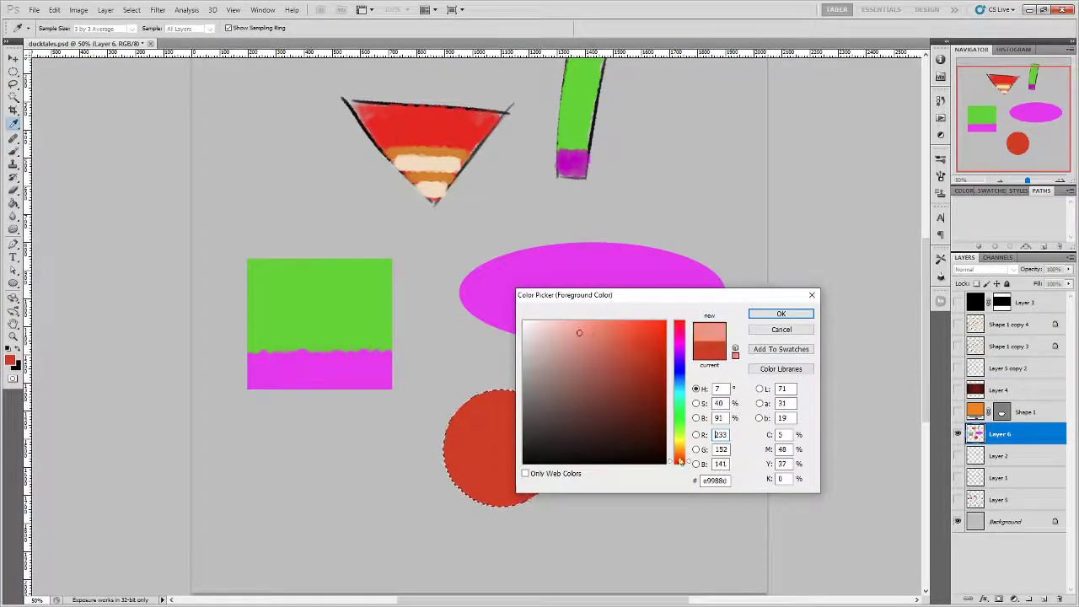
drag(681, 462, 680, 452)
drag(616, 337, 585, 337)
click(780, 313)
mouse_move(455, 435)
mouse_down()
mouse_move(392, 450)
mouse_move(595, 450)
mouse_move(424, 449)
mouse_move(582, 428)
mouse_move(451, 431)
mouse_up()
mouse_move(580, 442)
mouse_down()
mouse_move(449, 455)
mouse_move(567, 456)
mouse_move(435, 431)
mouse_up()
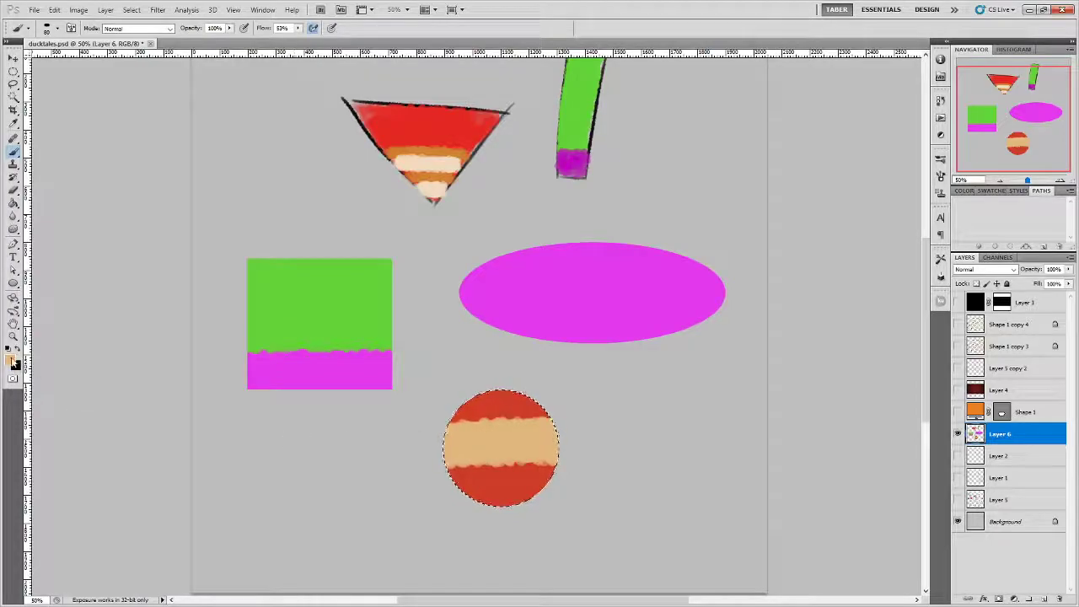
Swap to black and paint a horizontal band across the lower half of the circle's tan band.
key(x)
drag(462, 444, 599, 440)
key(ctrl+z)
drag(445, 457, 502, 458)
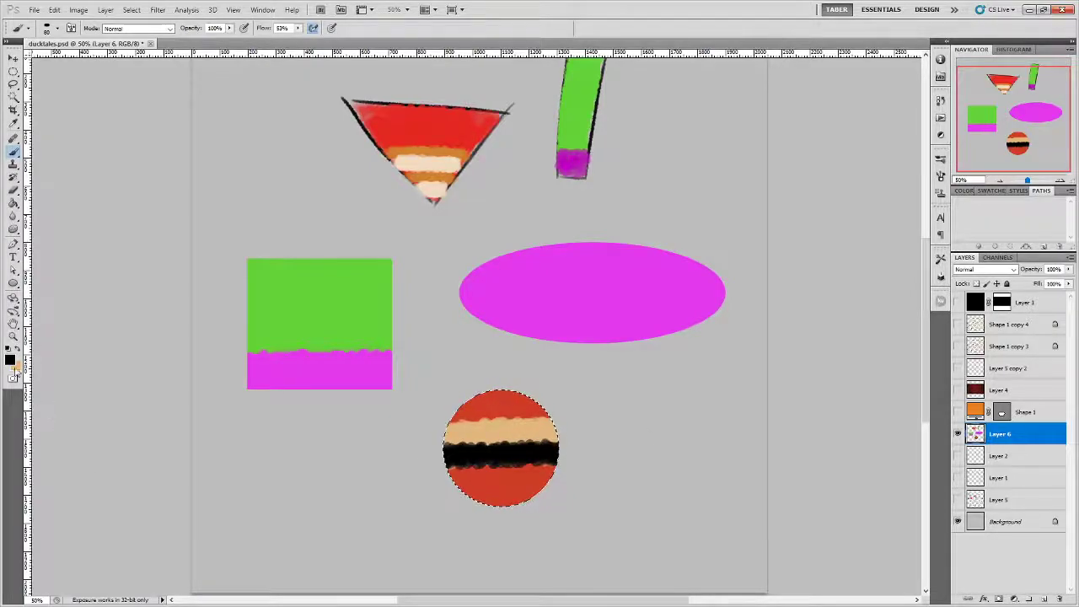
Pick a medium blue foreground colour and paint the lowest part of the selected circle with it.
click(10, 359)
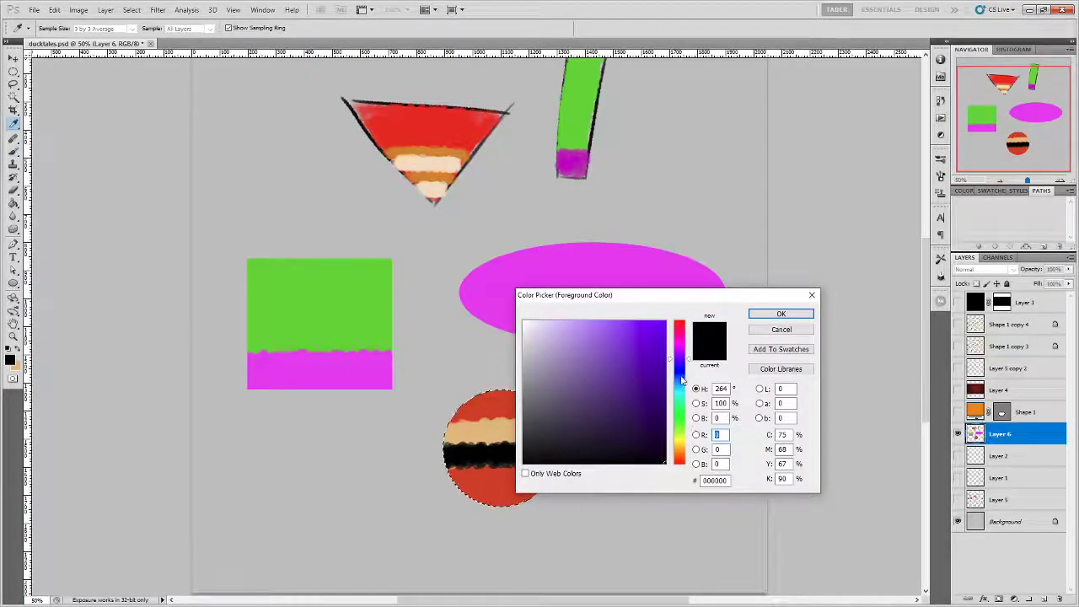
drag(681, 377, 679, 373)
click(597, 332)
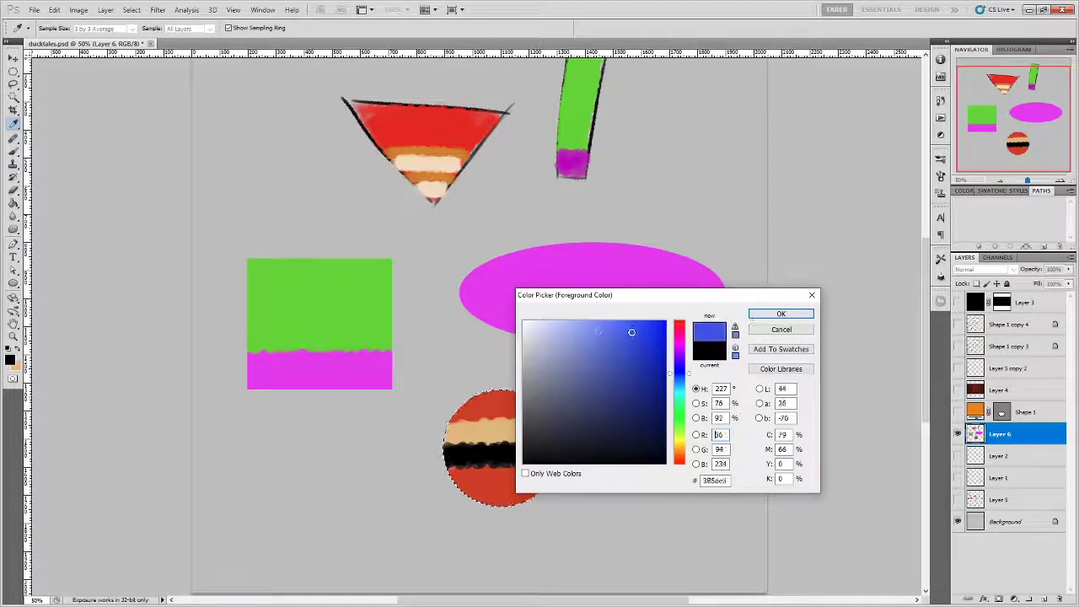
click(769, 314)
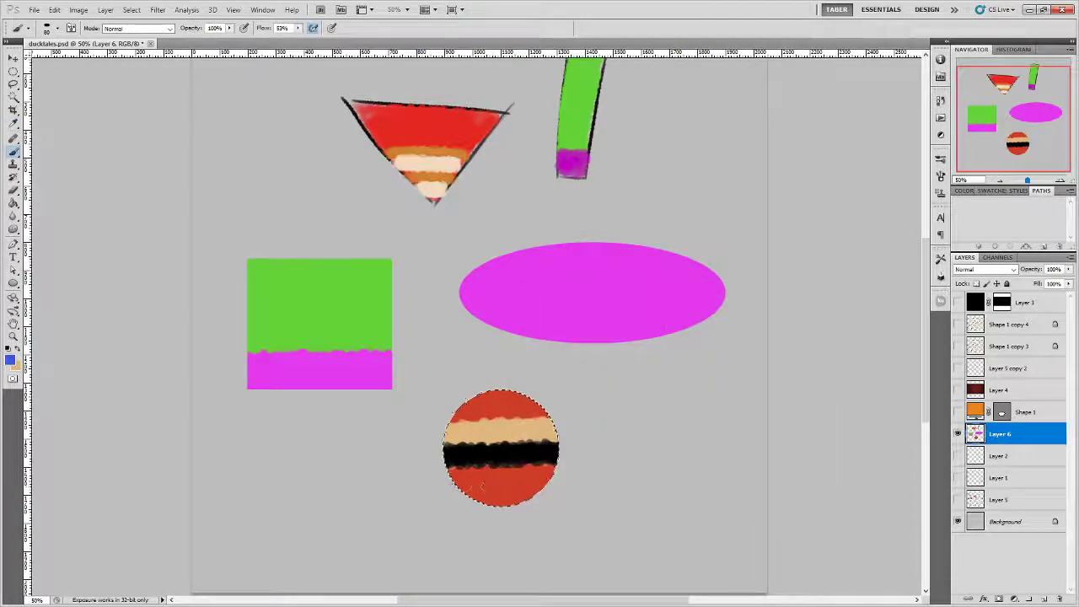
drag(450, 479, 564, 481)
Pick an off-white colour, dab a dot near the top edge of the circle, and deselect.
key(x)
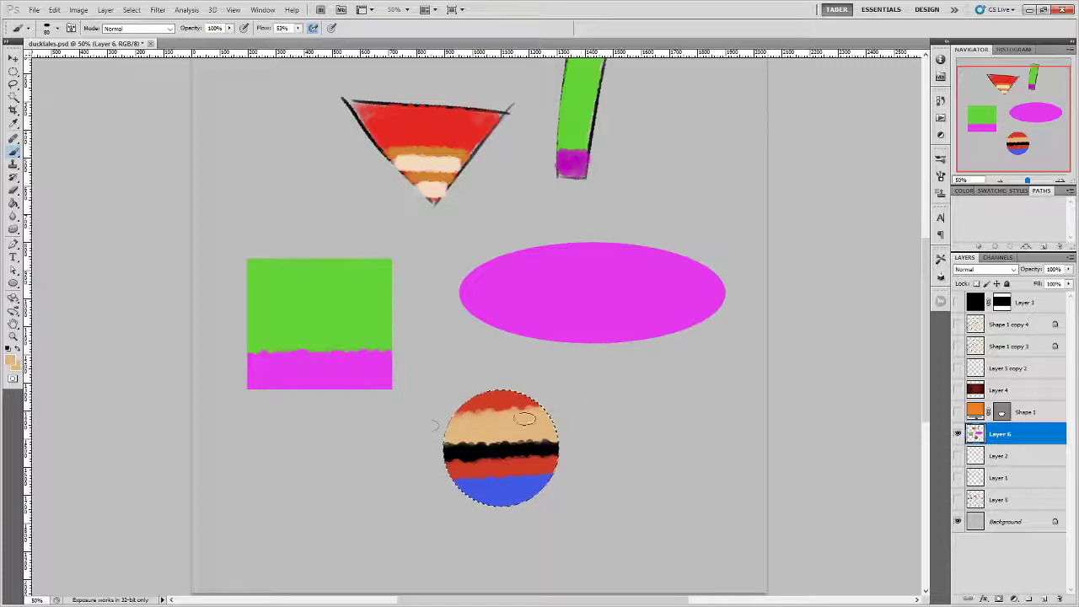
click(13, 122)
click(12, 360)
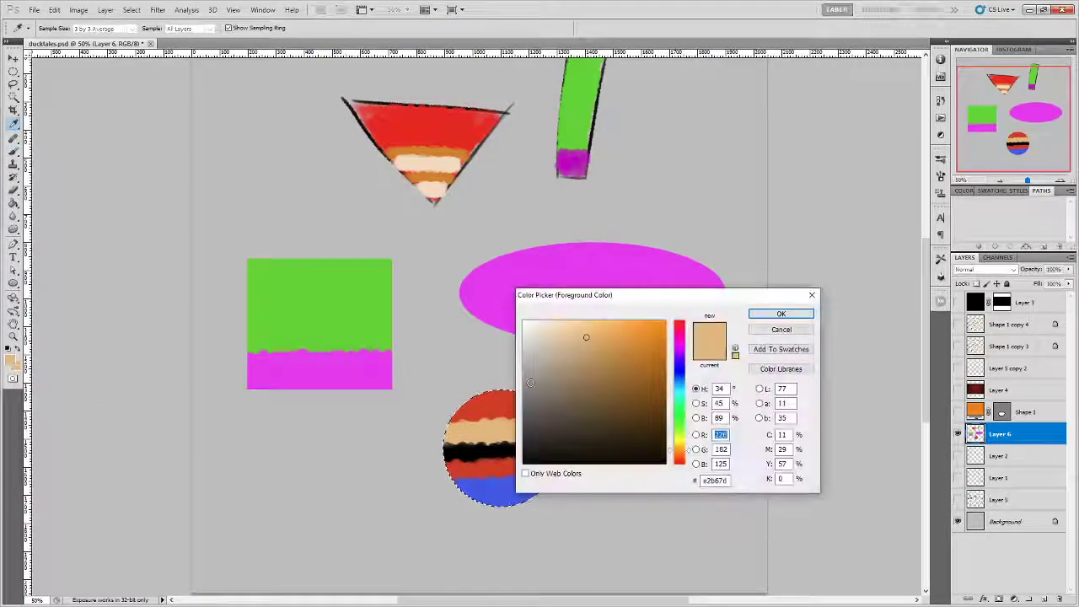
click(781, 314)
key(b)
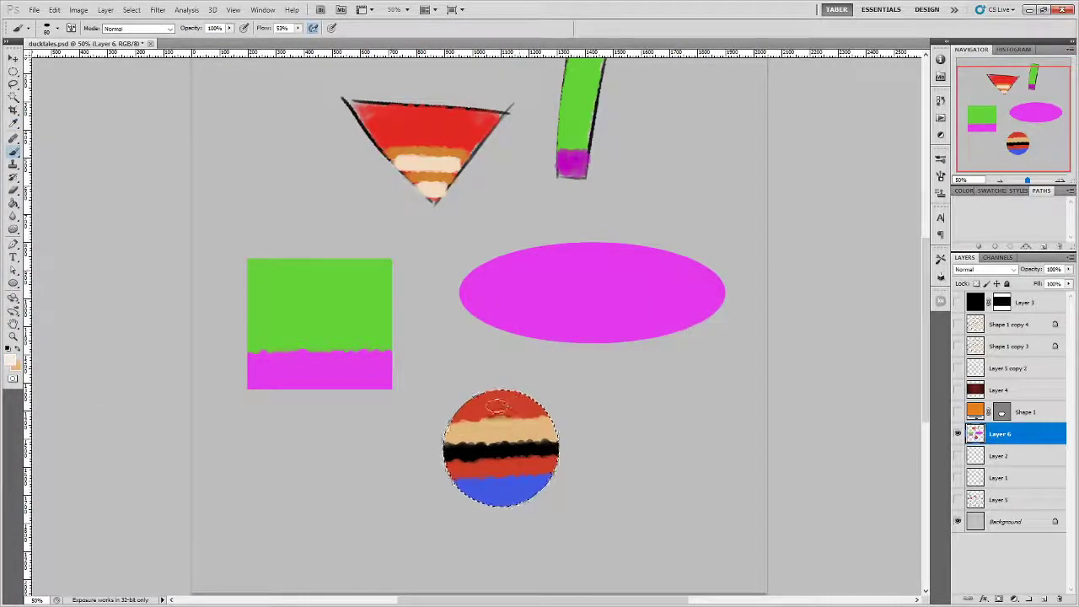
click(499, 403)
click(498, 402)
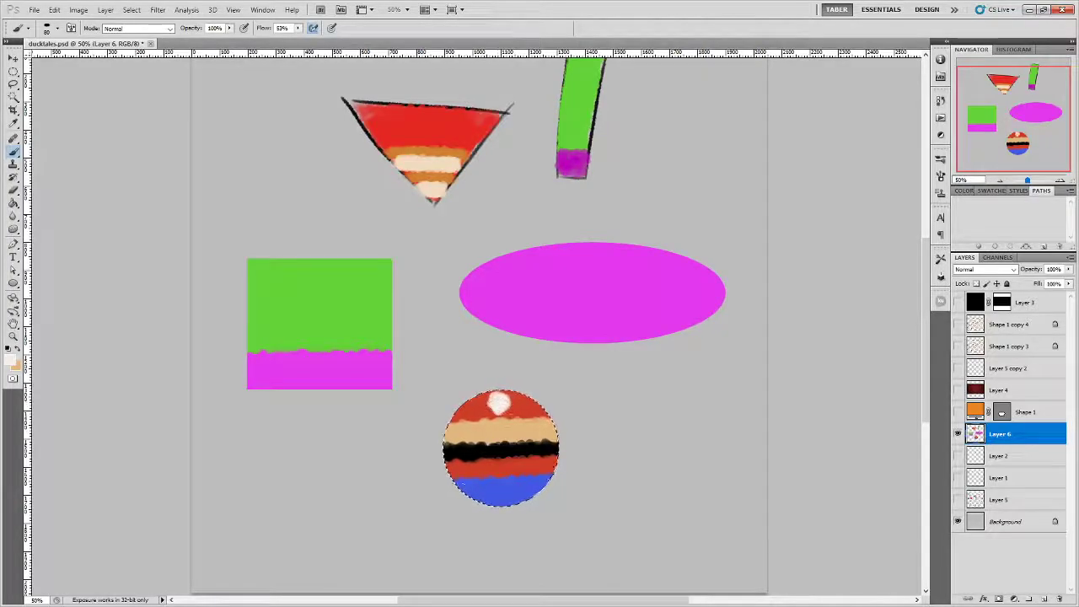
click(14, 73)
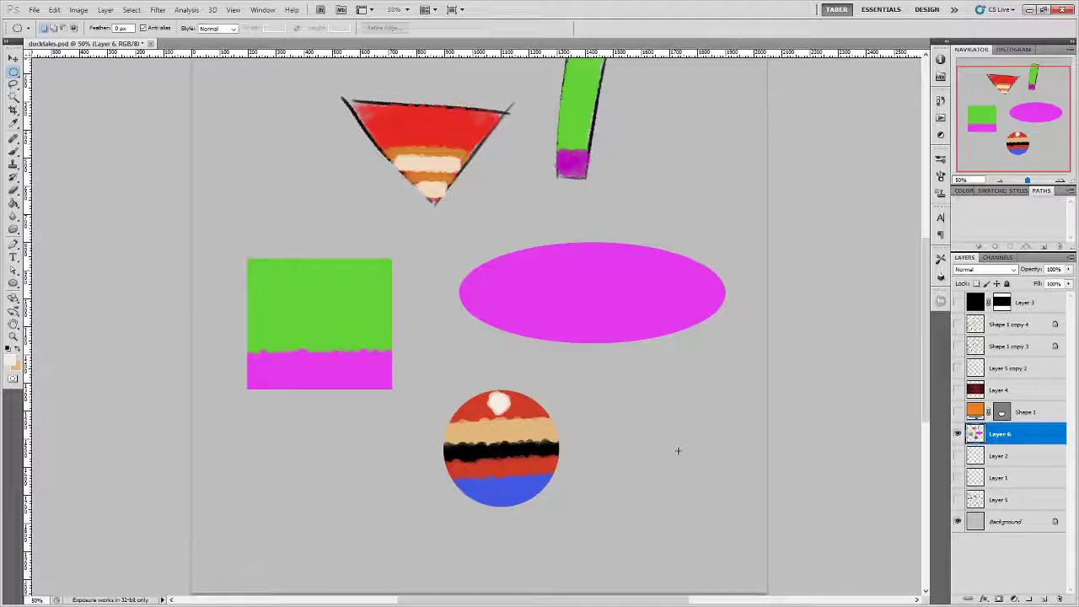
Lock the transparent pixels of Layer 6, the layer holding the painted shapes.
drag(483, 265, 446, 257)
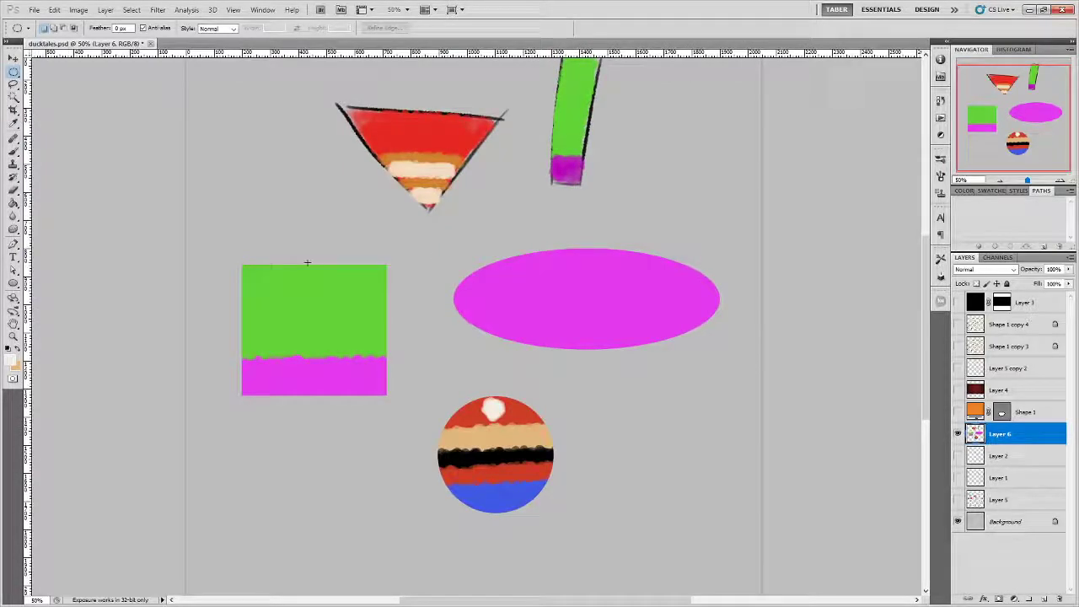
drag(597, 318, 520, 349)
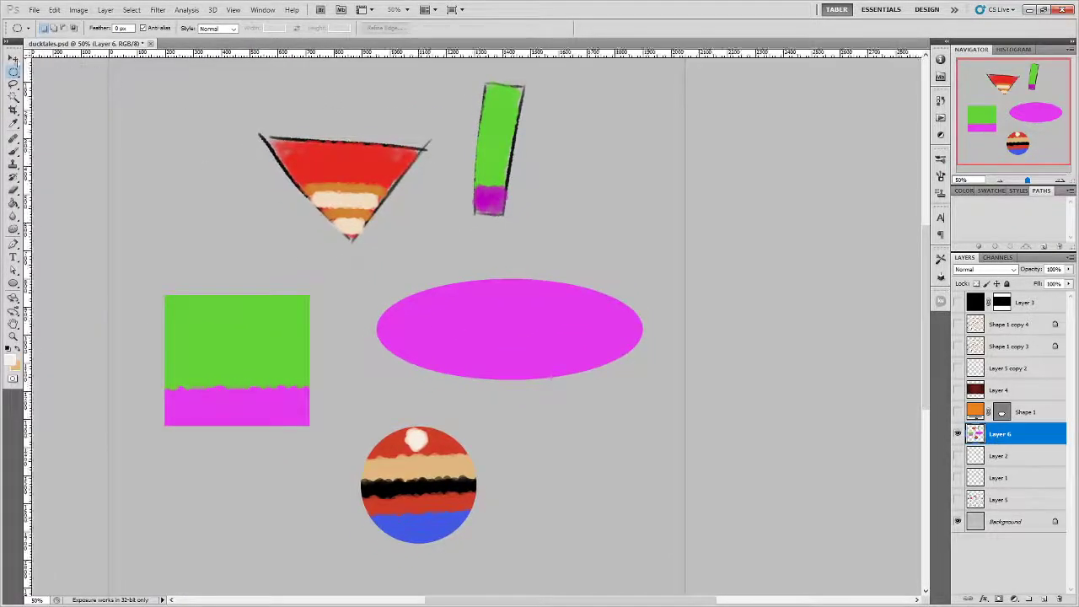
click(957, 433)
click(957, 434)
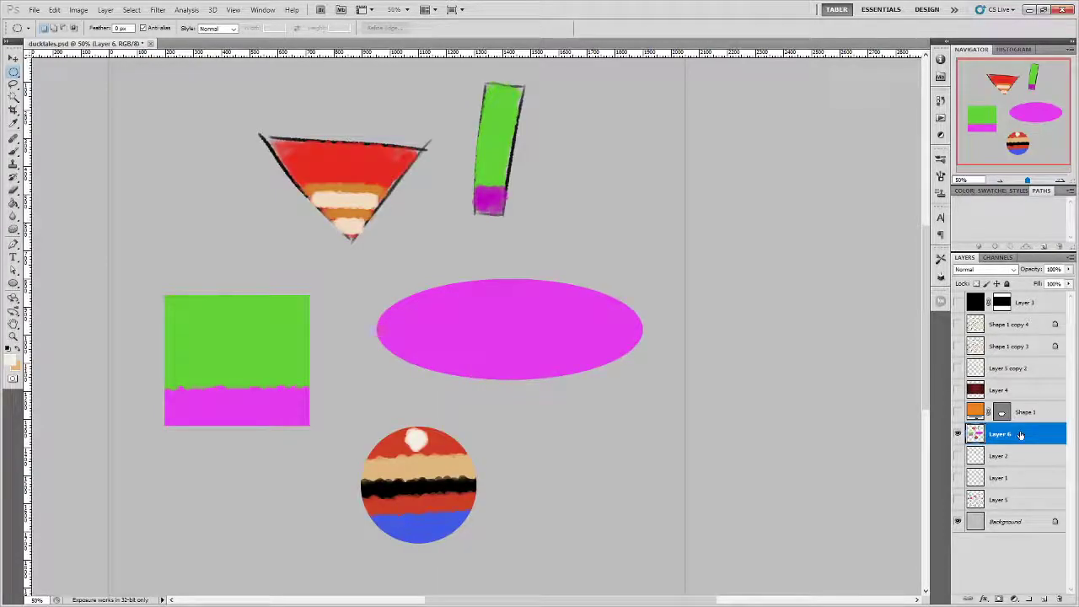
click(957, 433)
click(957, 433)
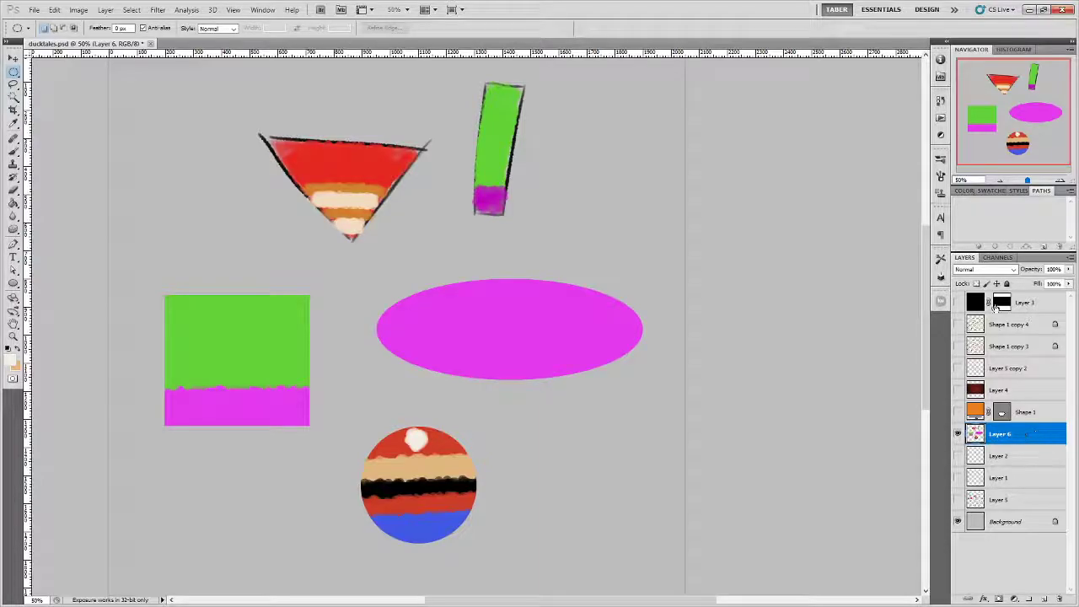
click(975, 284)
Make a narrow rectangular selection across the left part of the magenta ellipse, paint it off-white, and deselect.
right_click(13, 72)
click(74, 70)
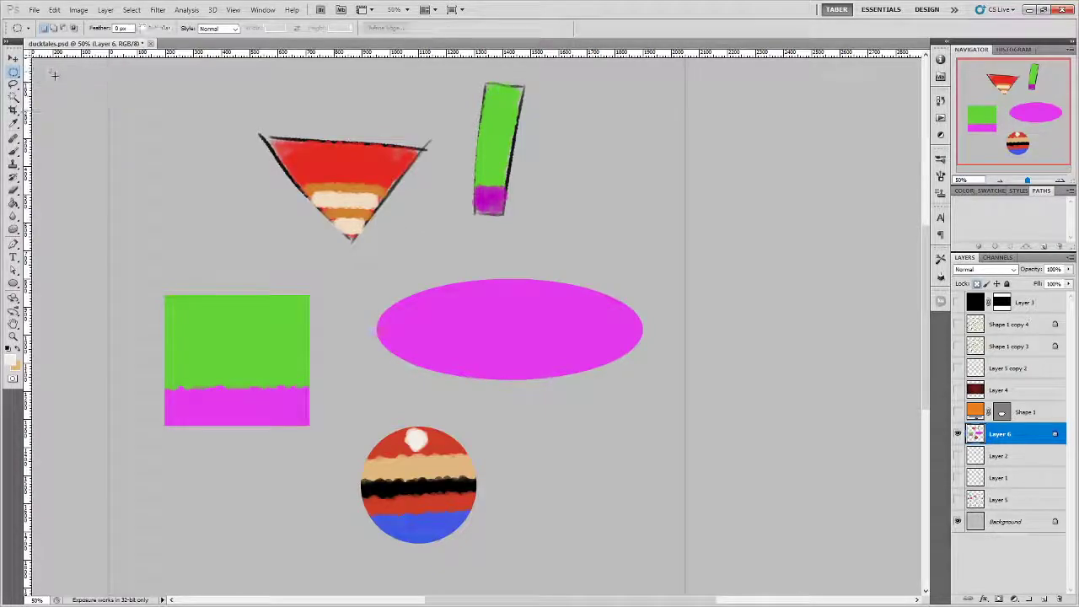
drag(426, 260, 469, 393)
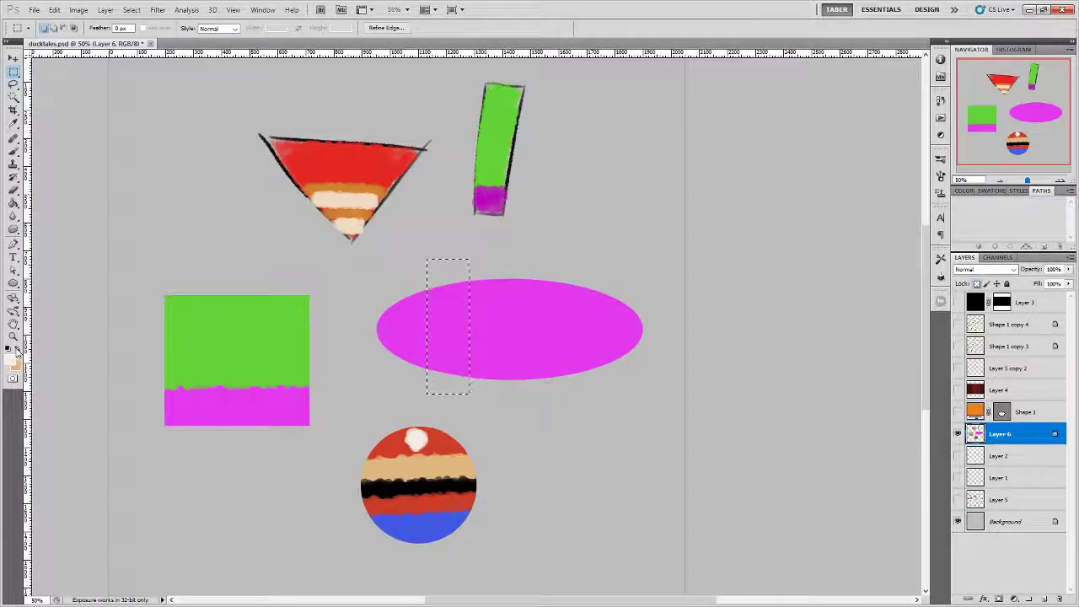
click(13, 153)
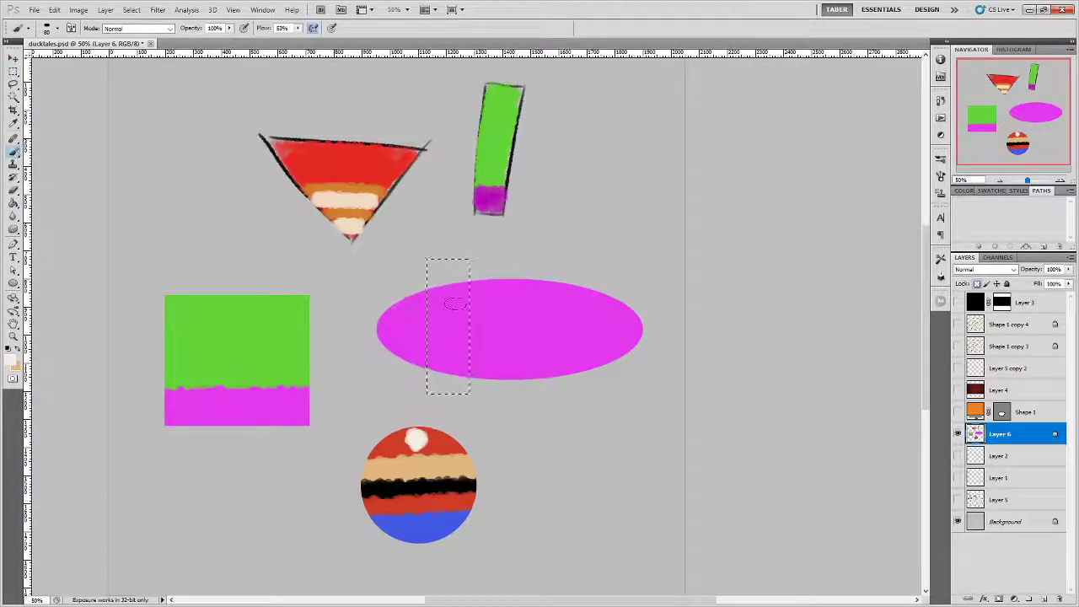
mouse_move(427, 283)
mouse_down()
mouse_move(423, 372)
mouse_move(434, 378)
mouse_move(456, 265)
mouse_move(468, 378)
mouse_up()
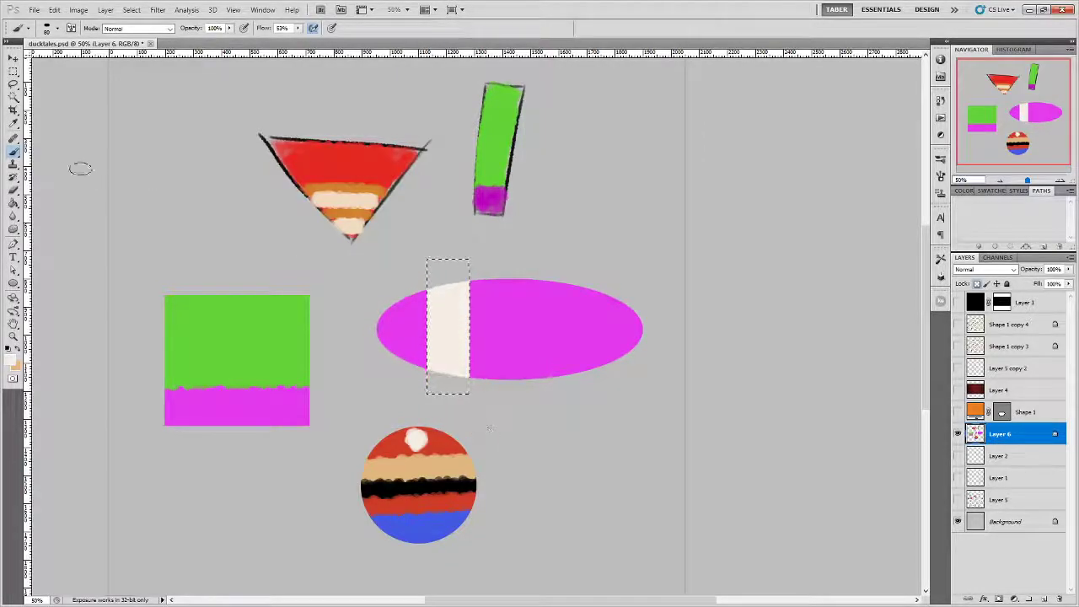
click(14, 72)
key(ctrl+d)
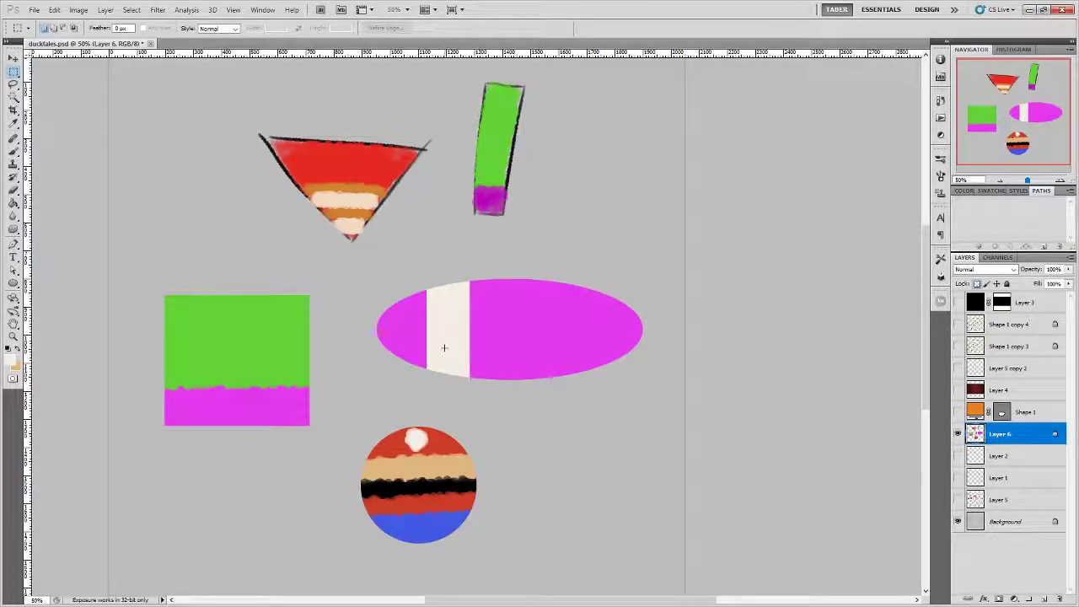
Make a narrow rectangular selection across the middle of the ellipse, paint it orange as a second stripe, and deselect.
drag(504, 261, 529, 399)
click(12, 361)
click(632, 332)
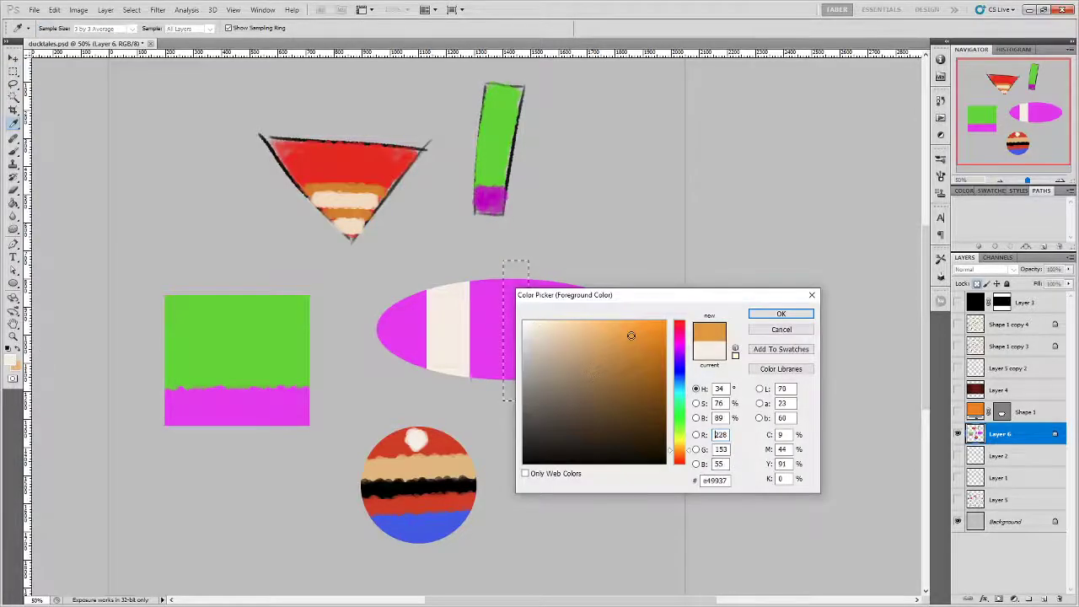
click(780, 313)
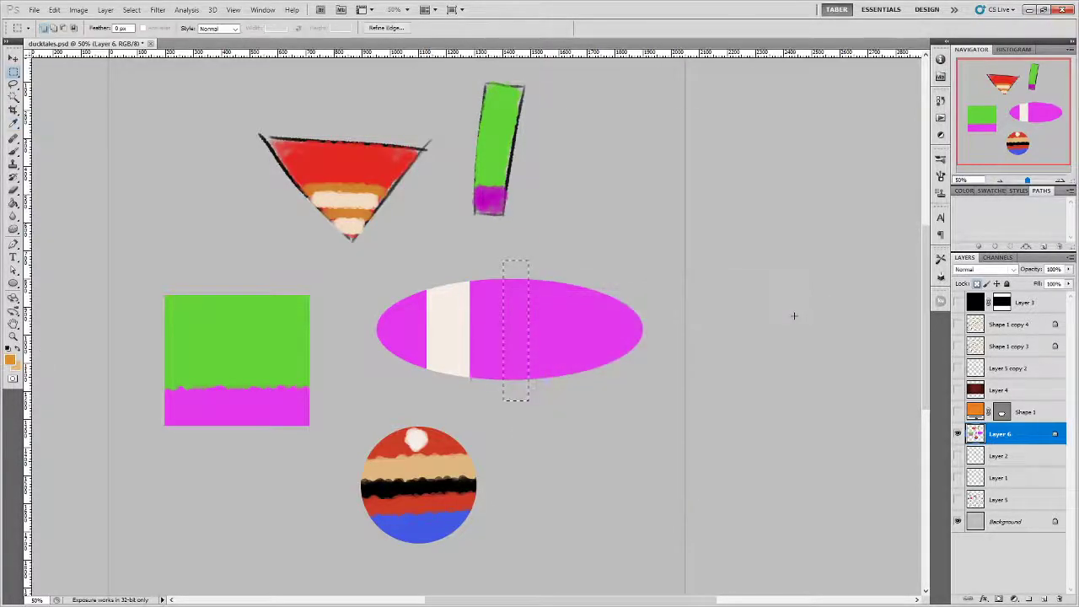
click(501, 265)
mouse_move(537, 389)
mouse_down()
mouse_move(537, 399)
mouse_move(511, 271)
mouse_move(520, 264)
mouse_move(521, 388)
mouse_up()
key(b)
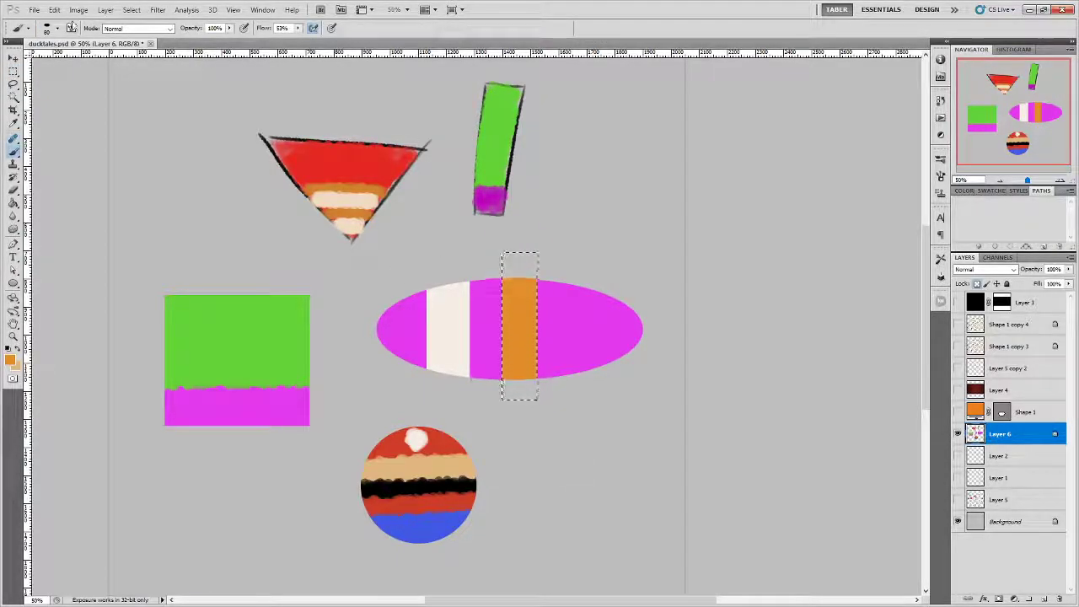
click(14, 71)
key(ctrl+d)
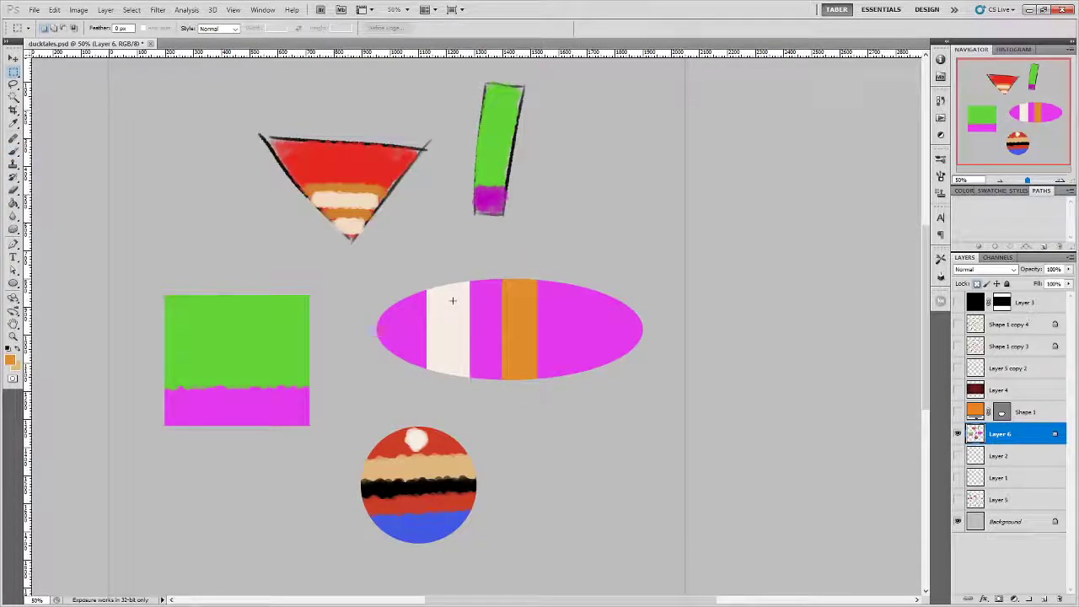
Inspect the edges of the two ellipse stripes up close, and compare them with the other painted shapes.
key(ctrl+plus)
key(ctrl+plus)
key(ctrl+plus)
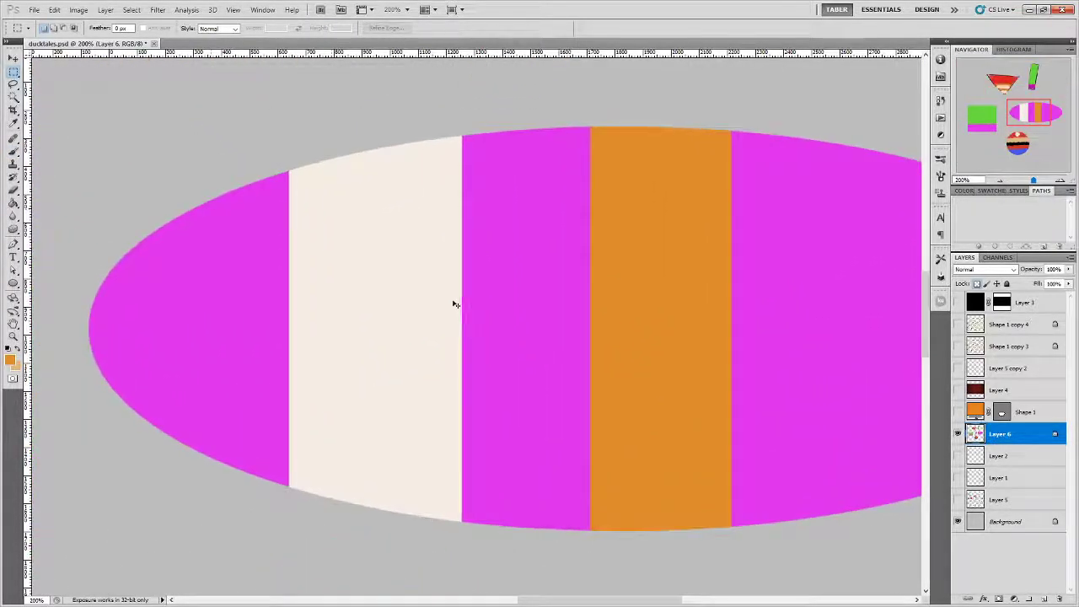
key(ctrl+plus)
key(ctrl+minus)
key(ctrl+minus)
key(ctrl+minus)
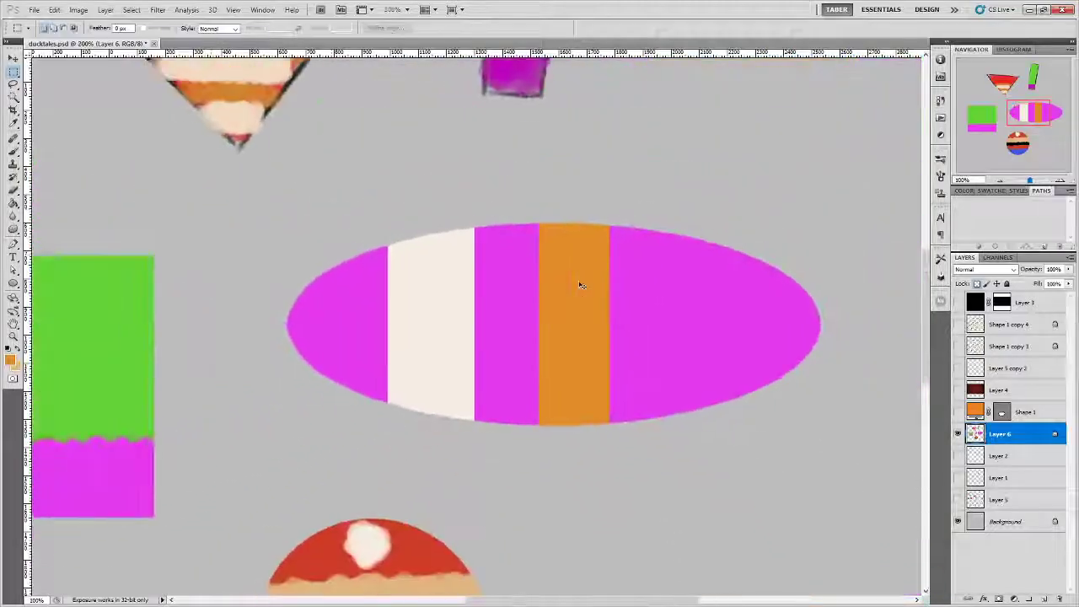
drag(299, 289, 357, 263)
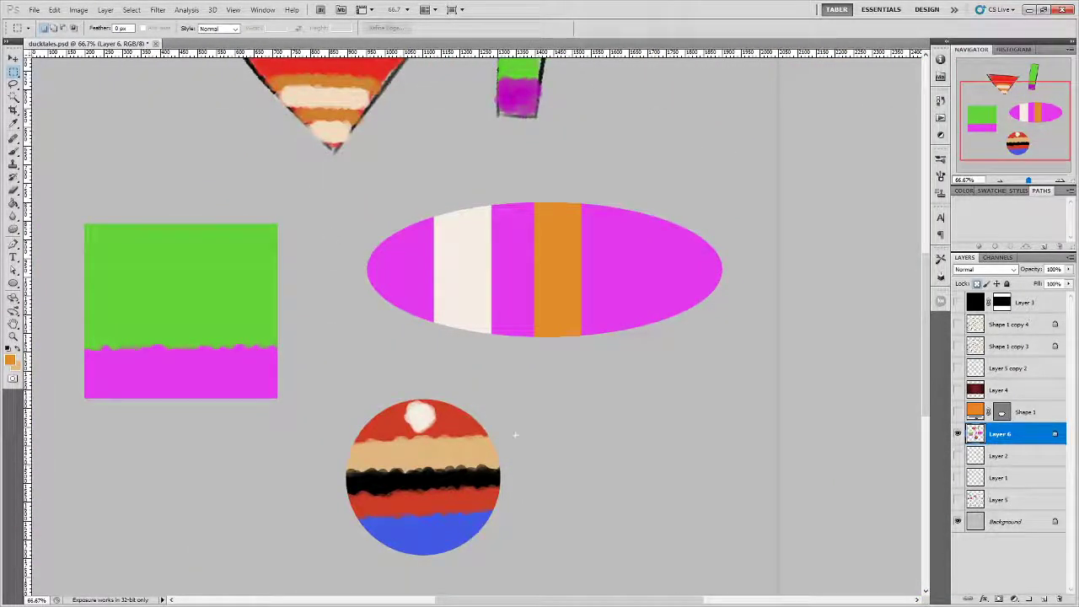
key(ctrl+minus)
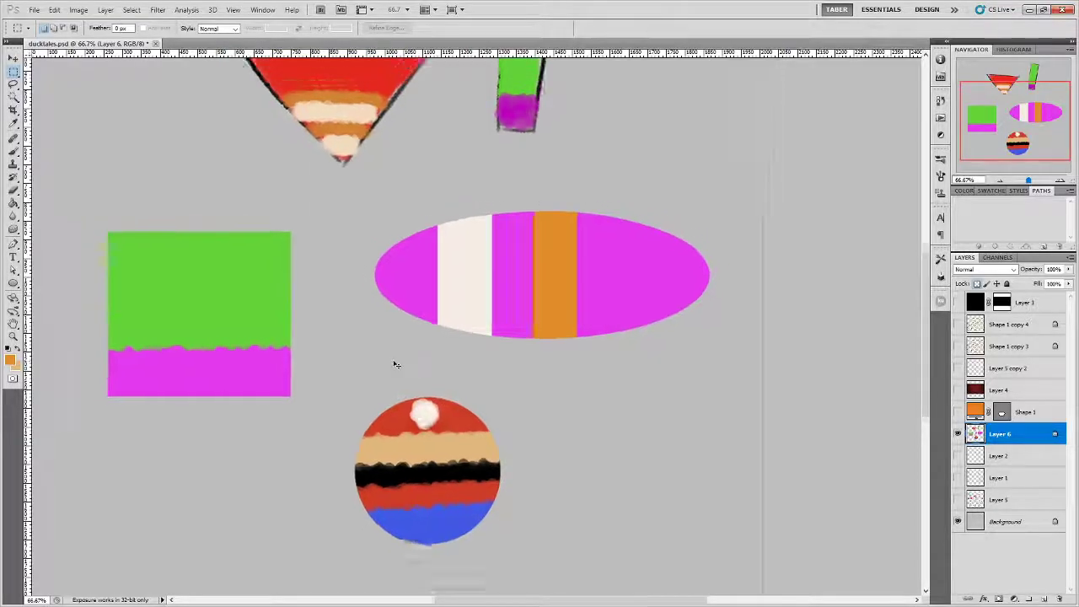
drag(436, 358, 438, 348)
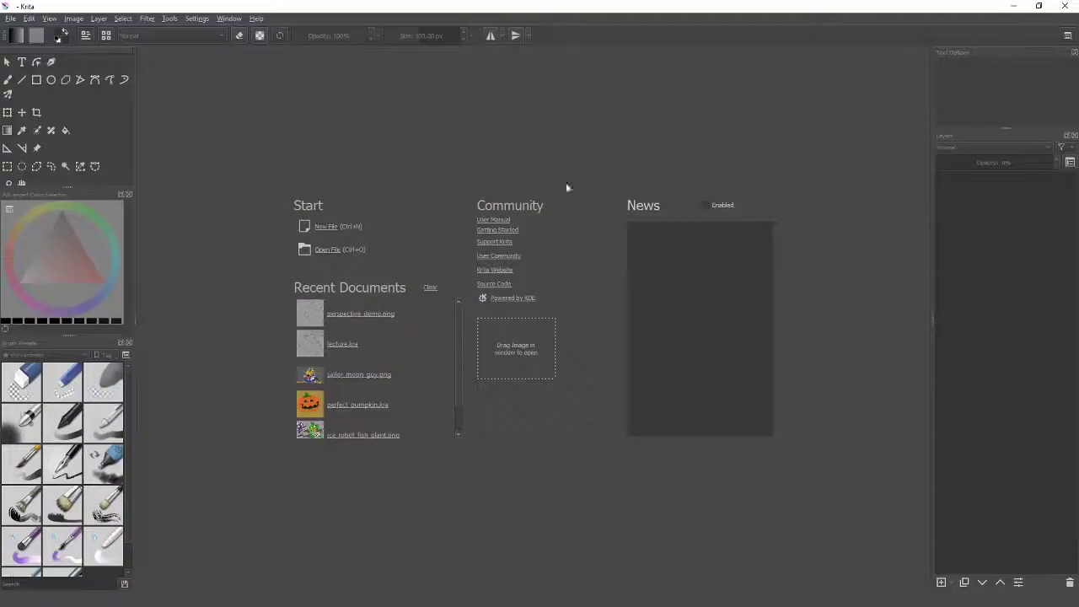
Switch to Krita and create a new 2048 × 2048 px RGB/Alpha document at 150 ppi.
click(326, 226)
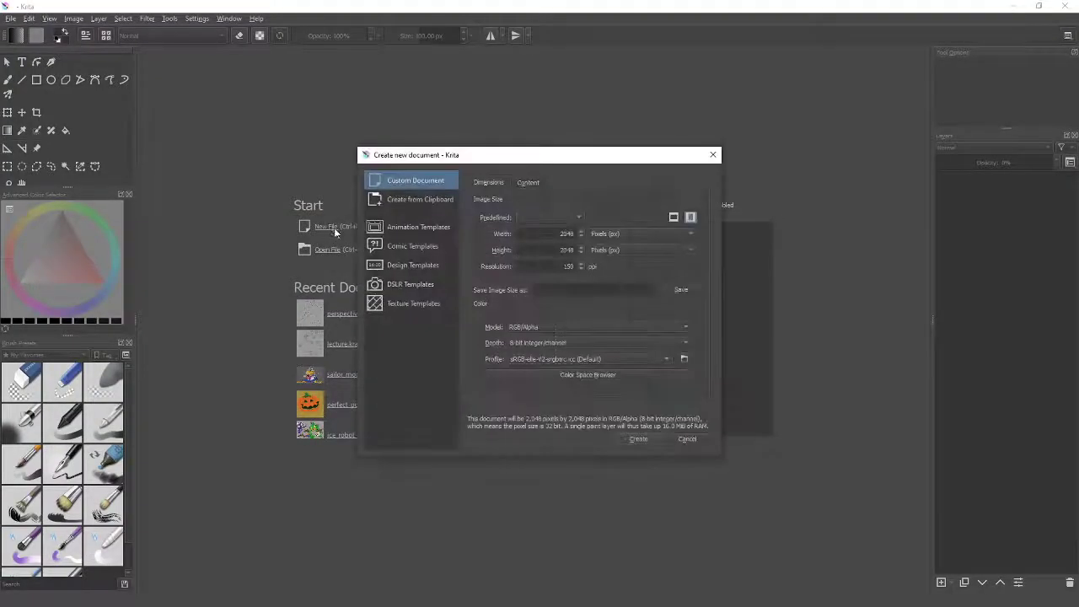
click(638, 439)
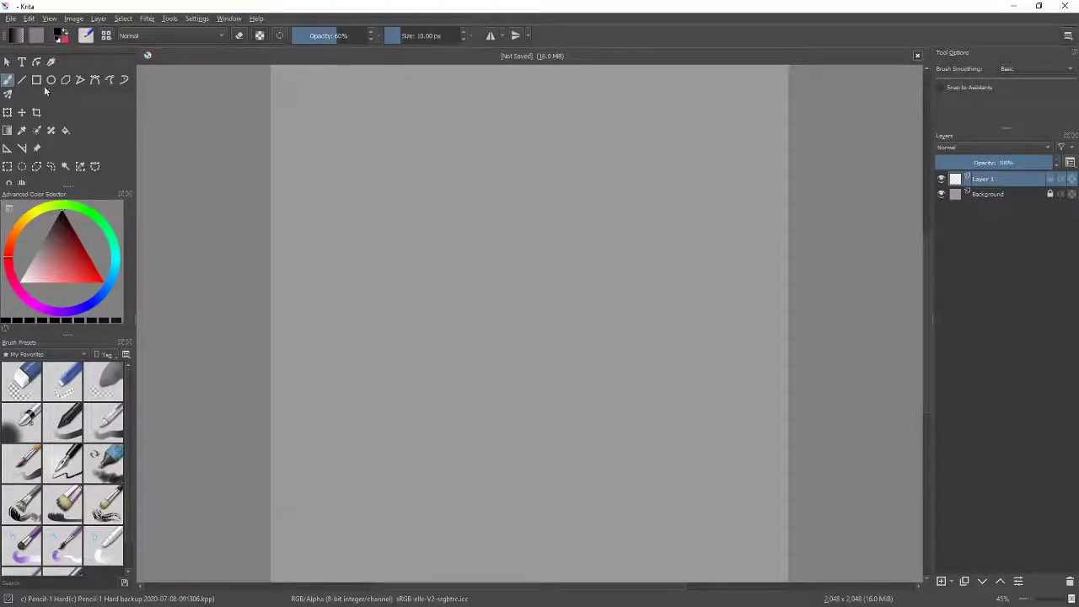
Draw an unfilled, nearly circular red ellipse about 691 px wide in the upper part of the canvas with the Ellipse tool.
click(51, 79)
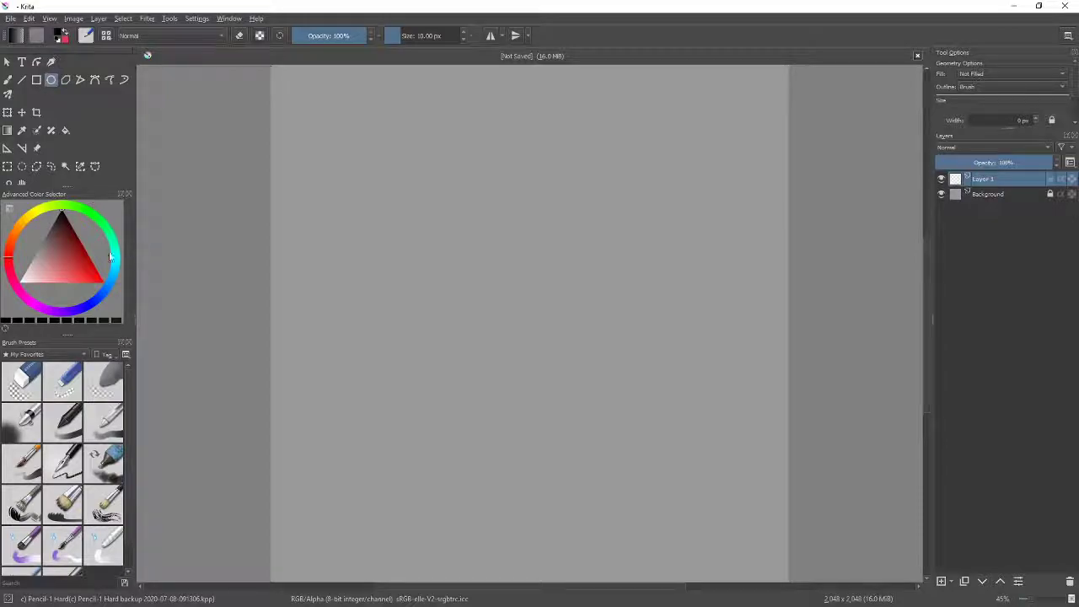
click(89, 269)
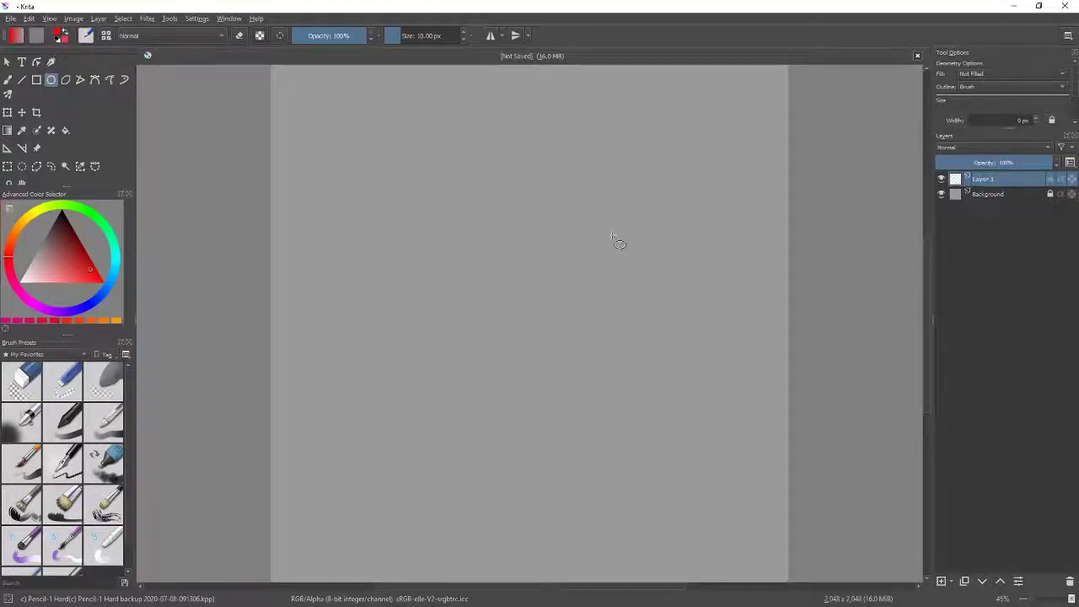
drag(387, 167, 563, 335)
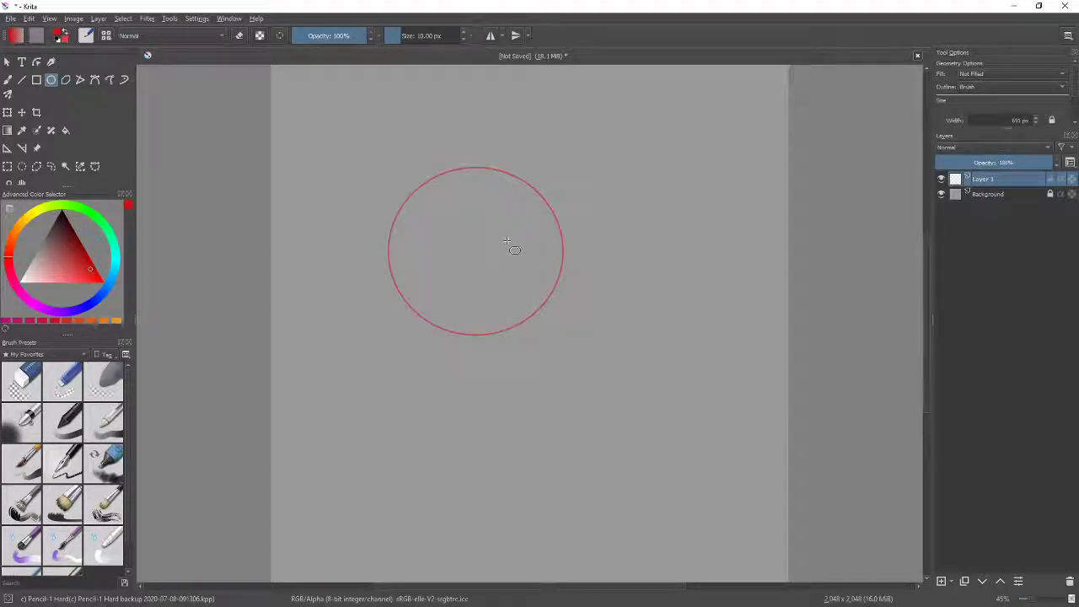
Undo the unfilled red ellipse.
key(ctrl+z)
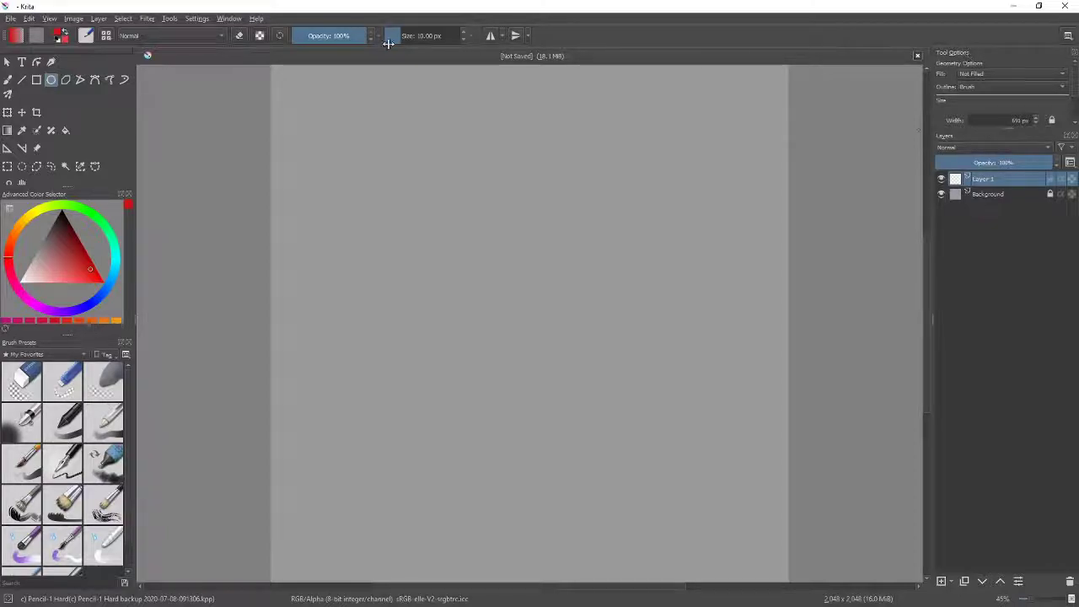
Examine the available view, canvas, layer and settings commands for interface display options.
click(221, 18)
mouse_move(169, 19)
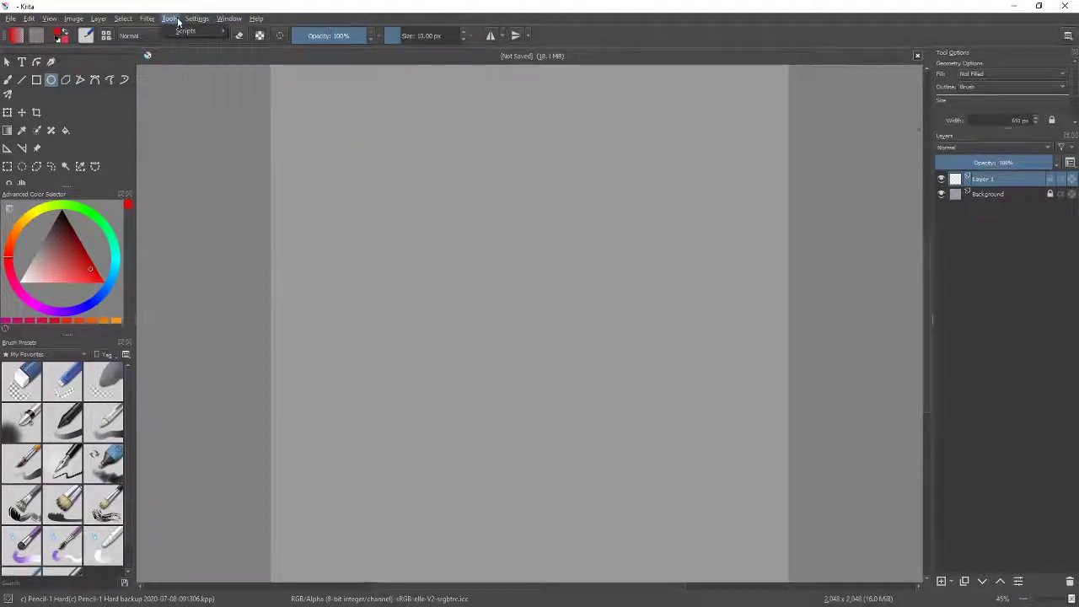
mouse_move(48, 19)
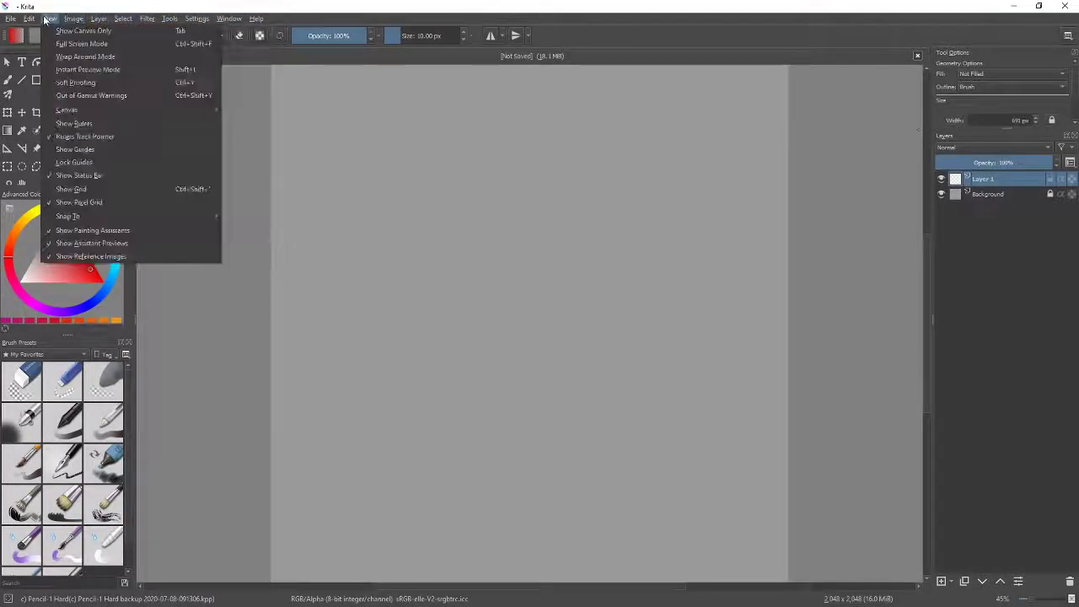
mouse_move(228, 18)
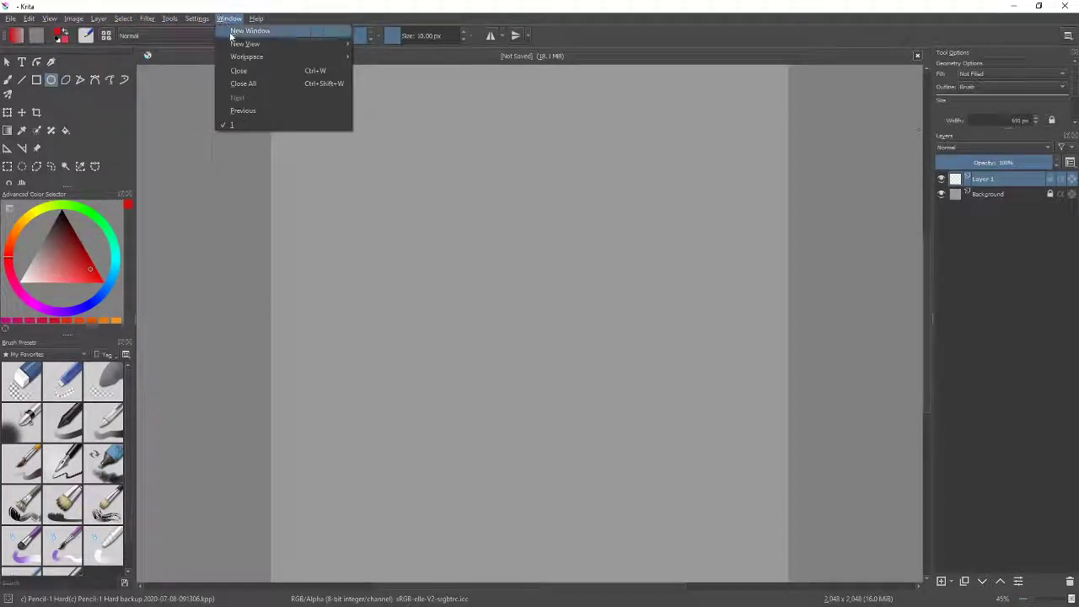
mouse_move(235, 45)
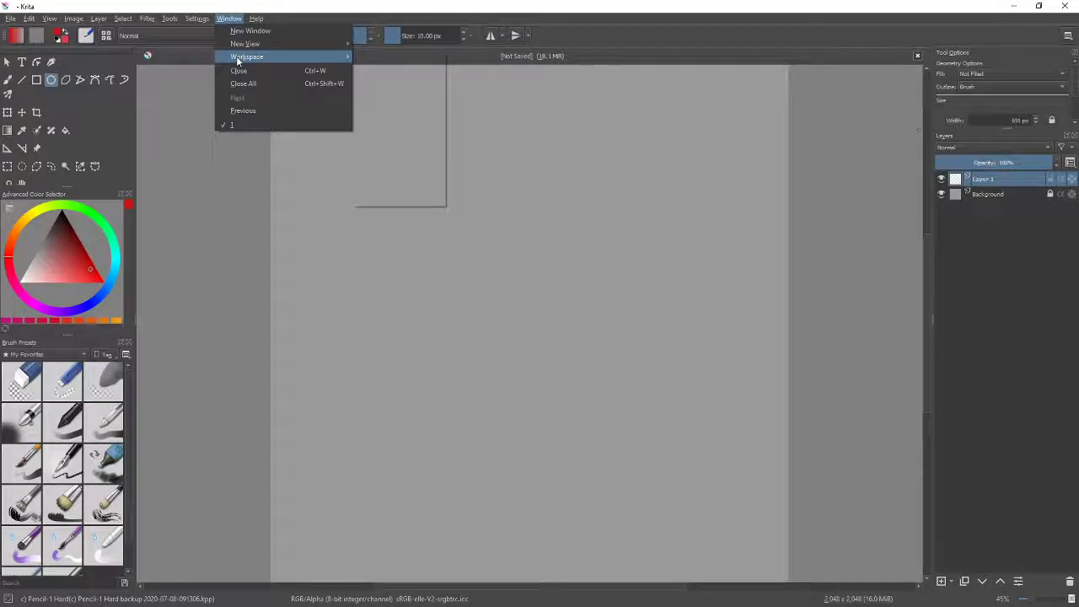
click(201, 19)
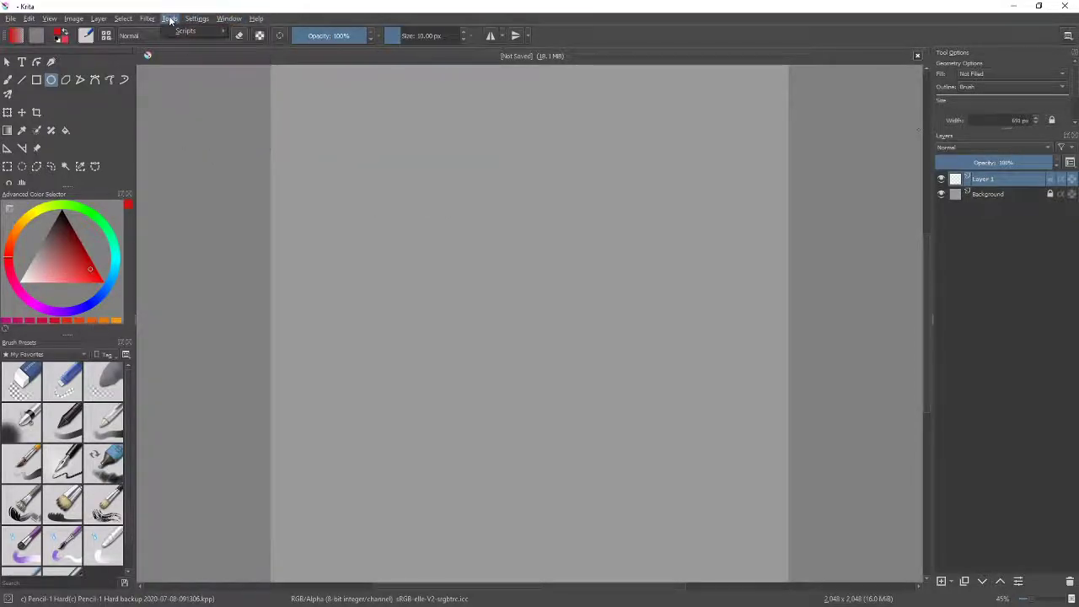
click(146, 18)
mouse_move(131, 21)
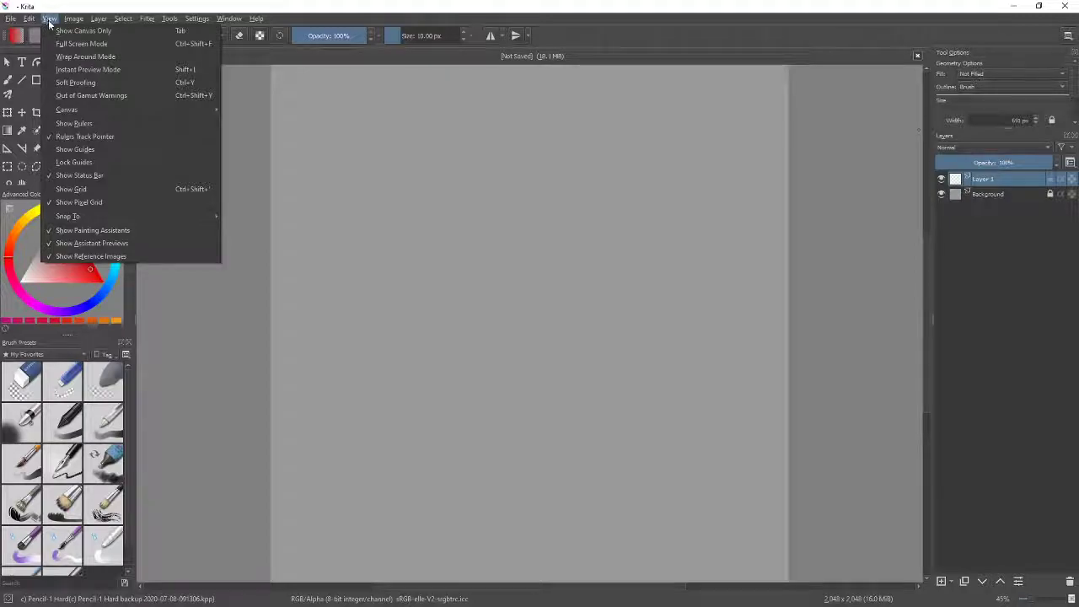
mouse_move(89, 111)
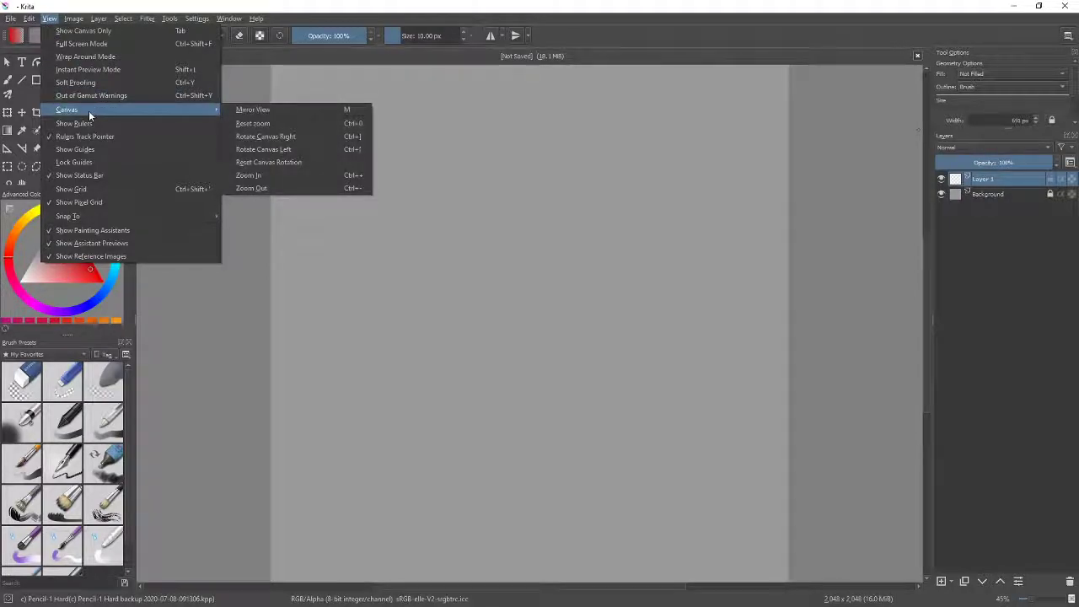
click(71, 21)
click(99, 19)
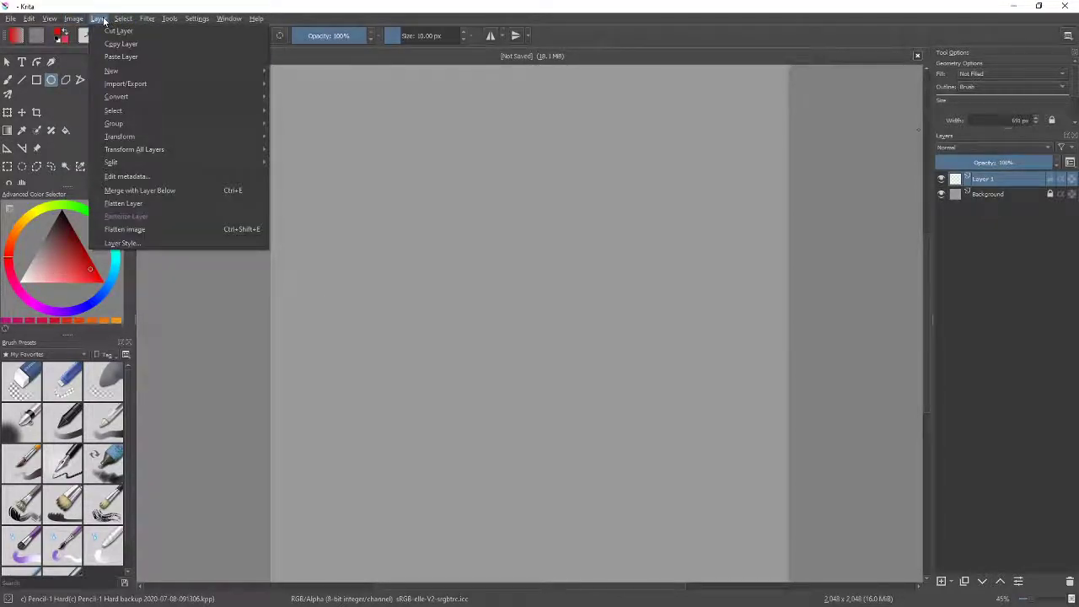
click(145, 21)
click(195, 21)
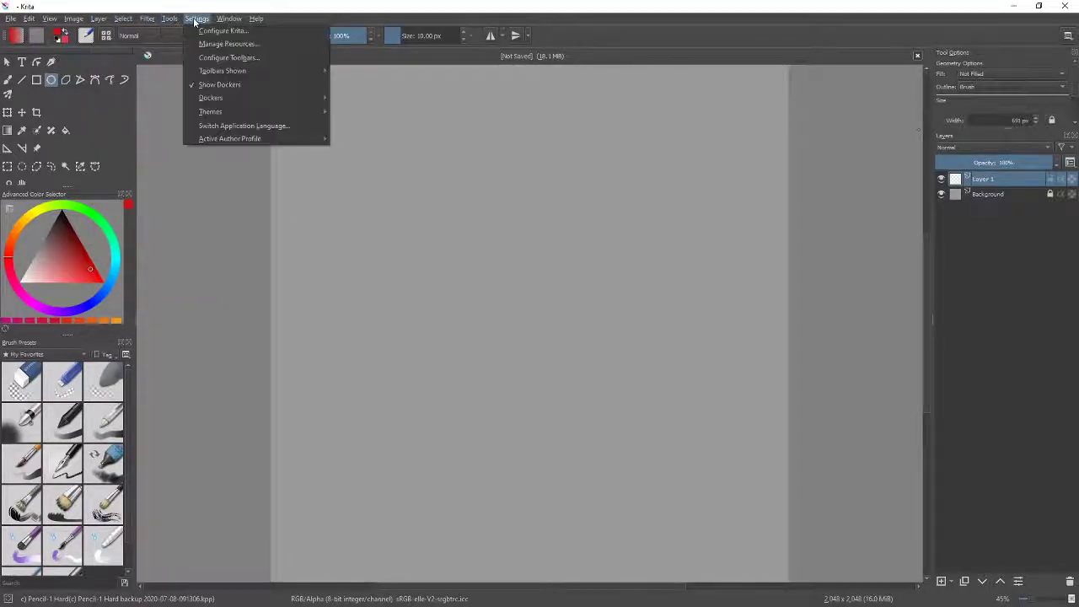
Review the list of available workspaces, without switching to another one.
mouse_move(229, 20)
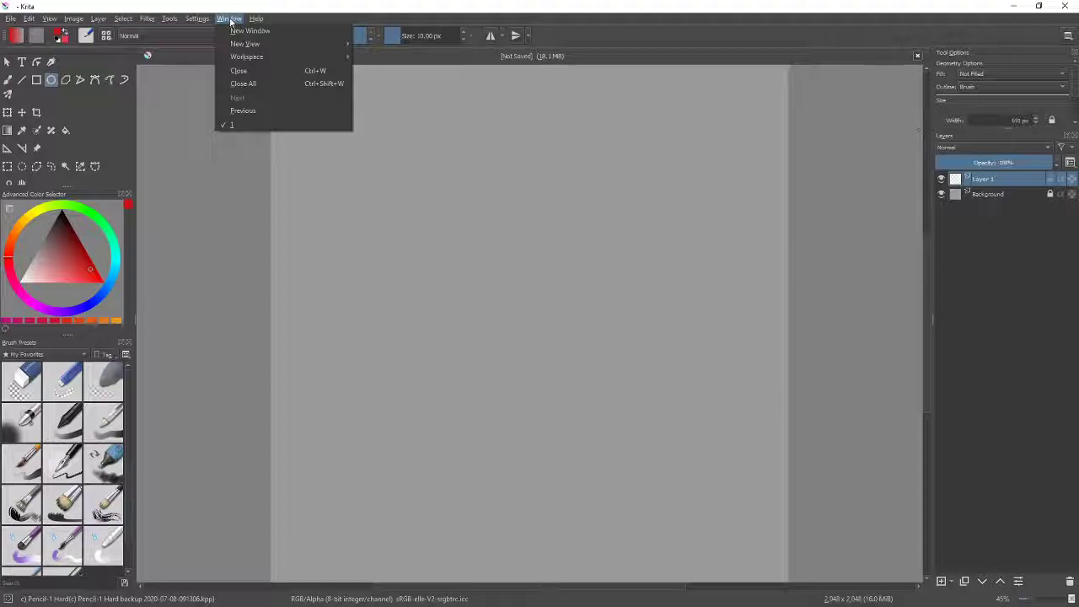
mouse_move(248, 58)
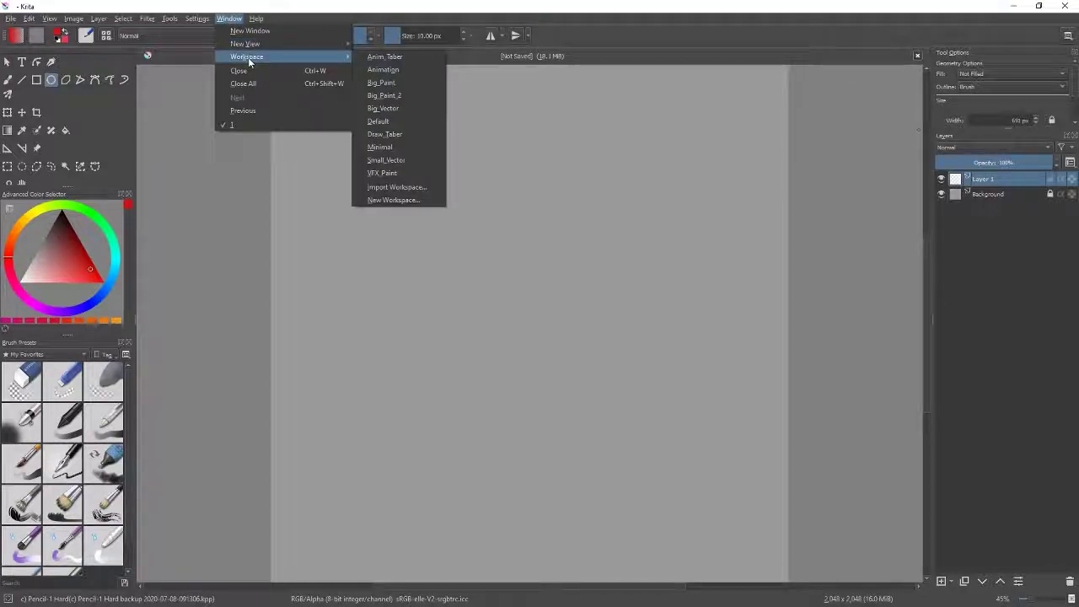
click(308, 11)
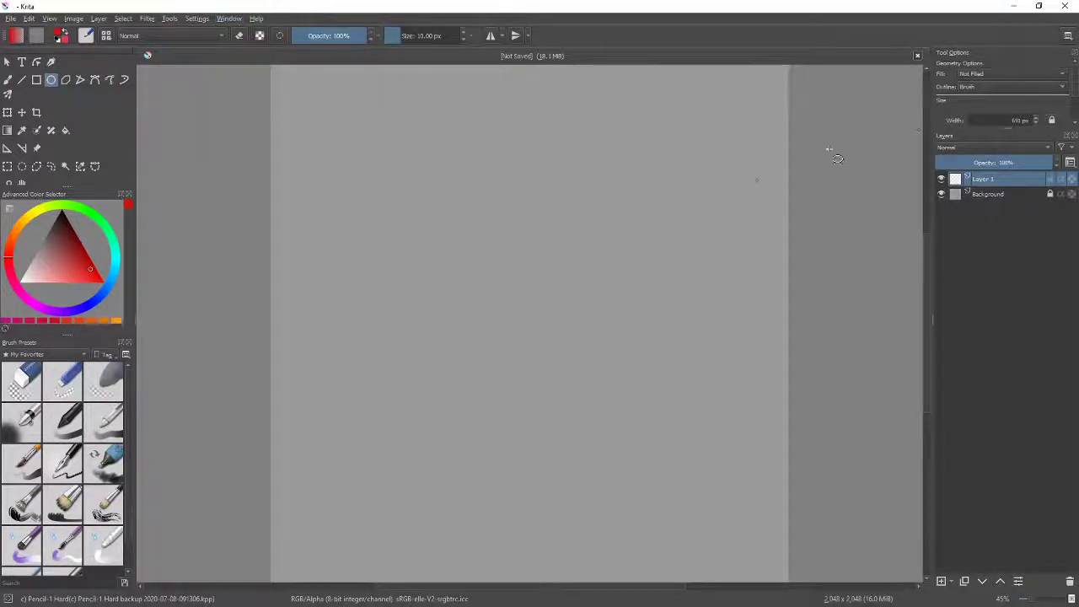
click(1068, 36)
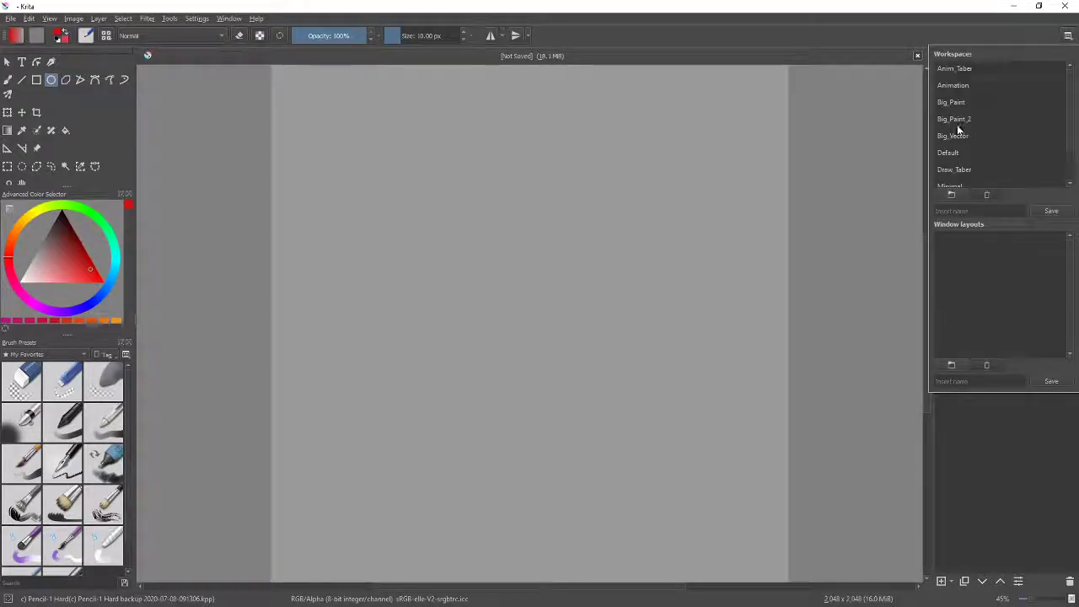
click(895, 9)
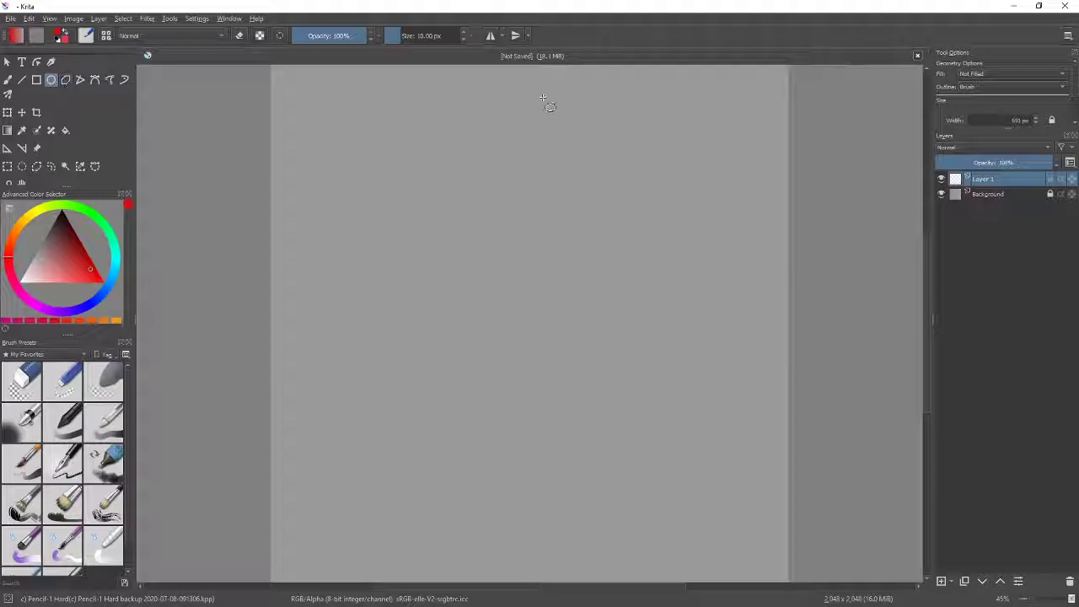
Set the ellipse fill to Foreground Color and draw a nearly circular solid red ellipse about 550 px wide in the upper part of the canvas.
click(980, 75)
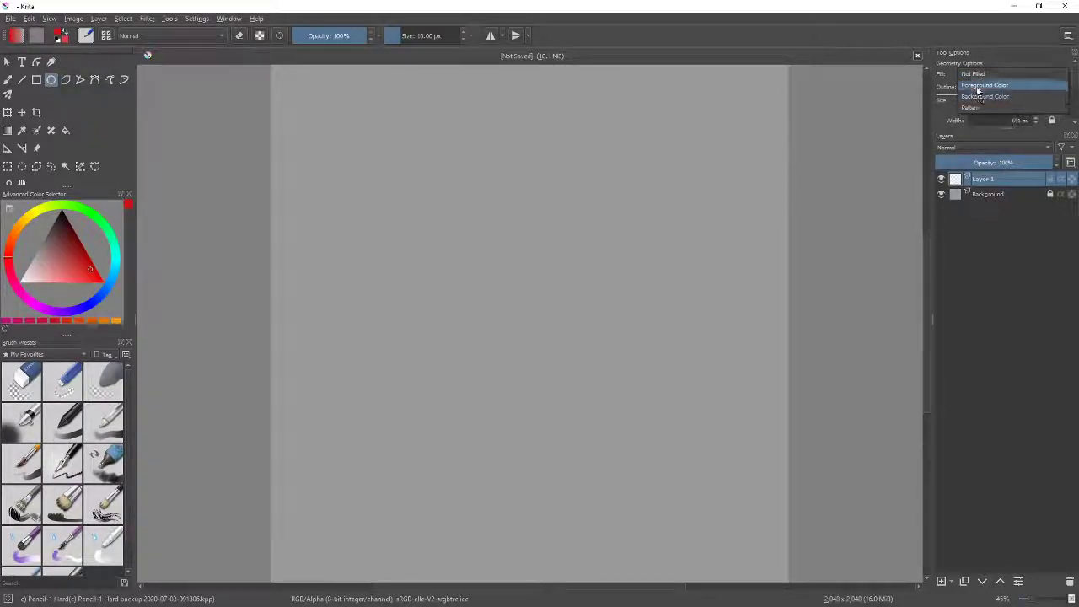
click(978, 85)
drag(390, 166, 530, 313)
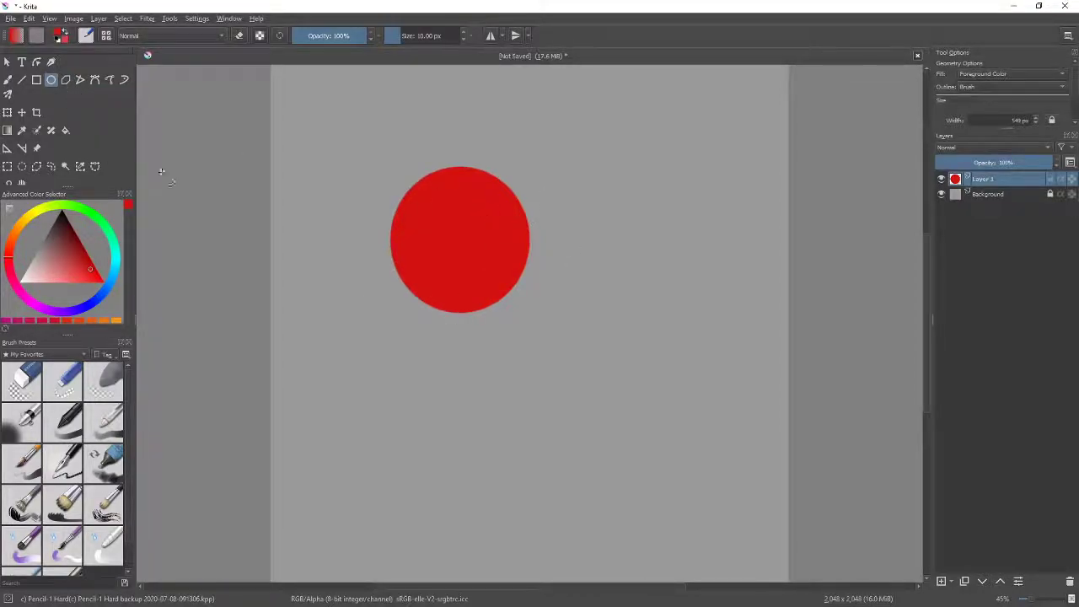
Activate the Rectangle tool and set the foreground colour to a muted green, #41864a.
click(37, 79)
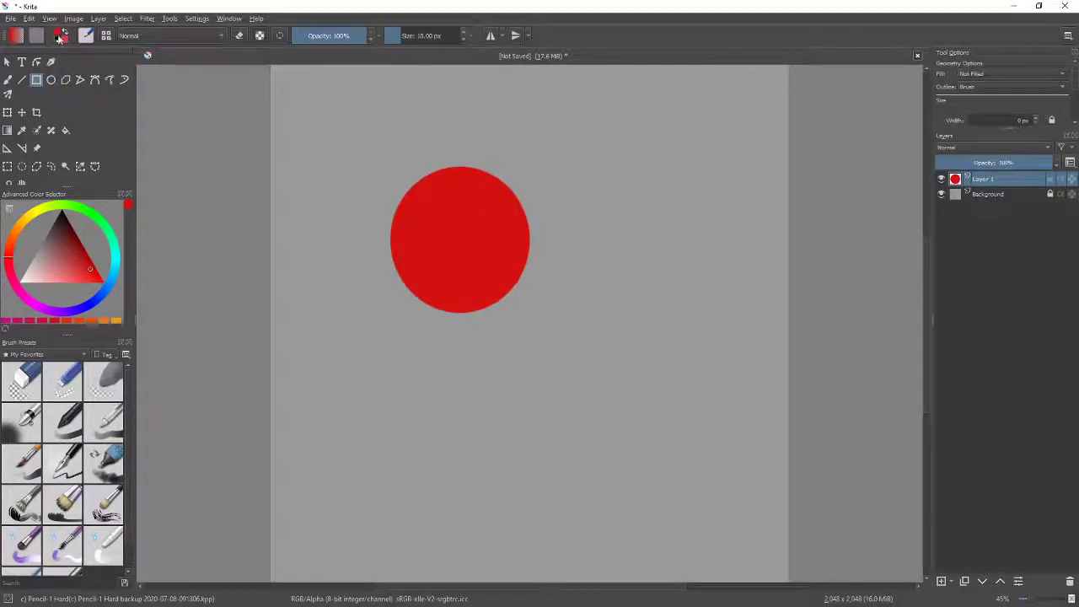
click(58, 33)
click(499, 206)
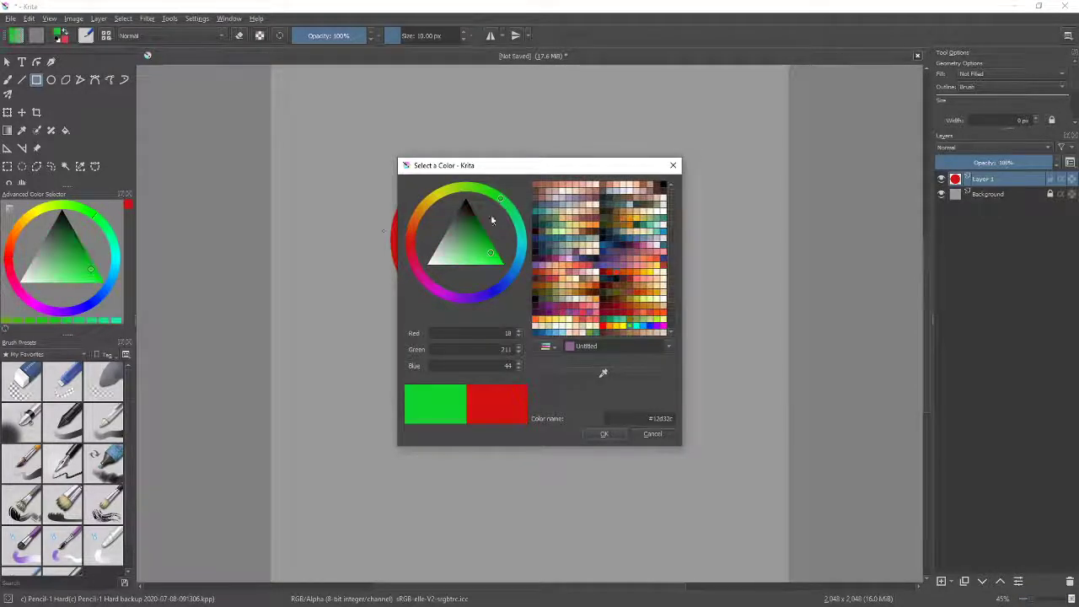
click(464, 244)
click(467, 234)
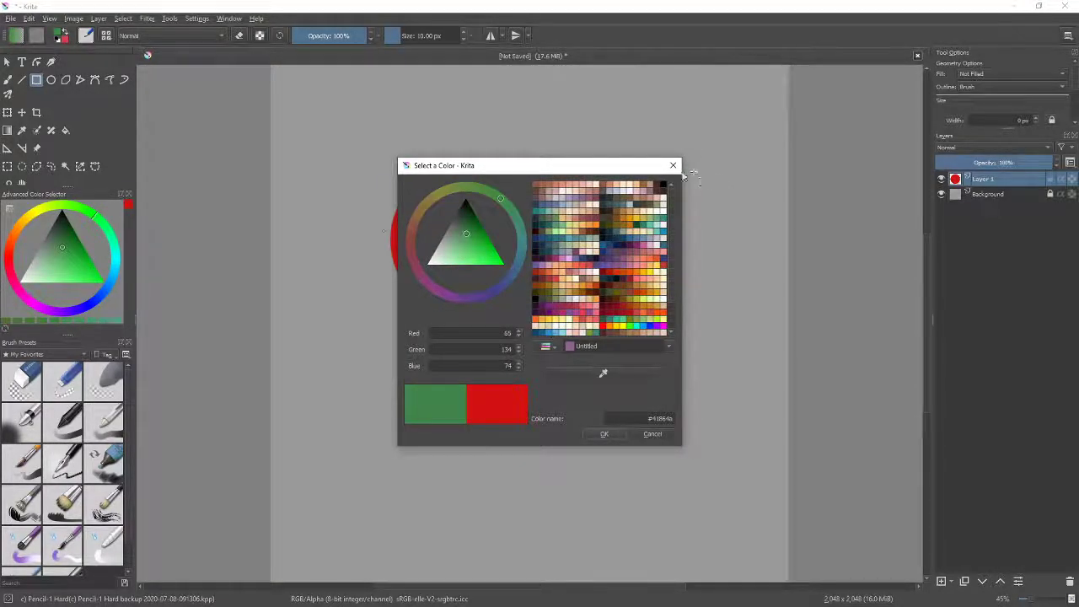
click(603, 434)
Set the rectangle fill to Foreground Color and draw a solid green rectangle about 1014 px wide below the red circle.
drag(415, 389, 654, 475)
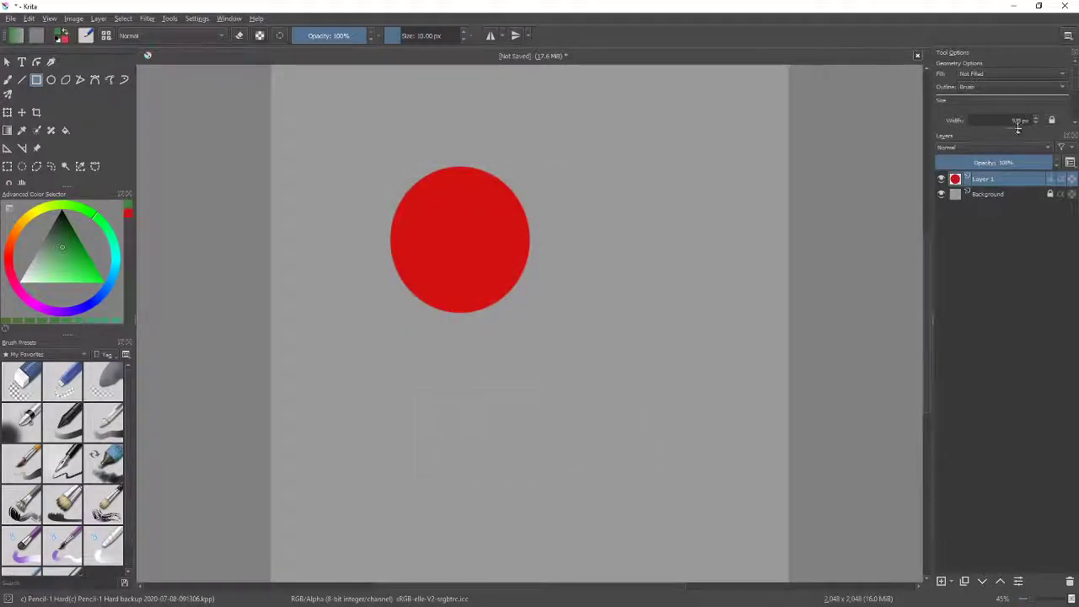
click(990, 74)
click(987, 86)
drag(425, 398, 682, 477)
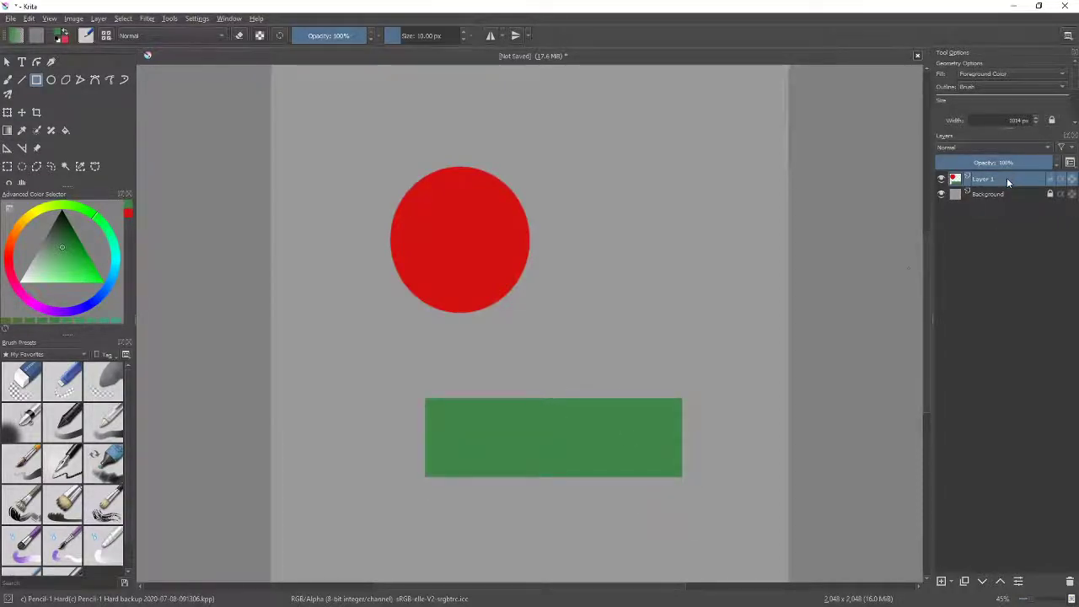
Lock the transparency of Layer 1 and choose the Bristles-5 Flat preset for the brush.
mouse_move(1073, 181)
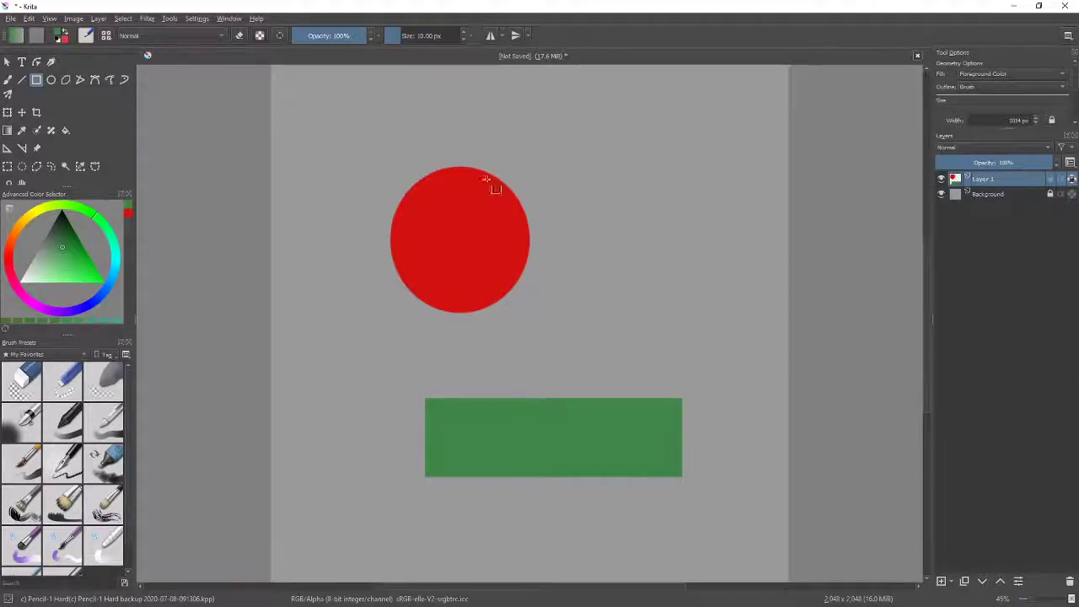
key(b)
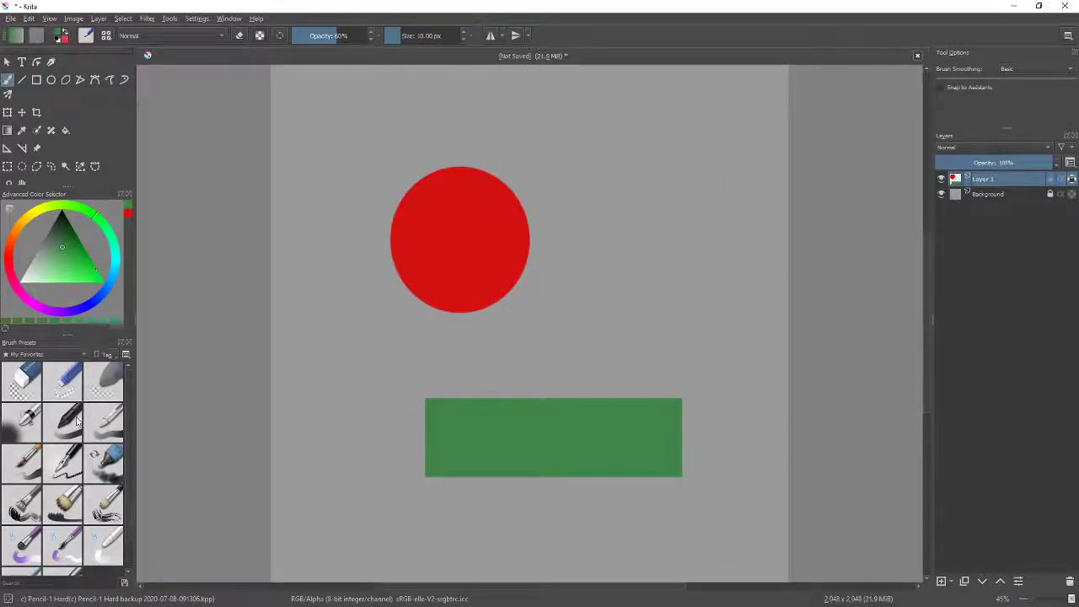
scroll(47, 504, down, 2)
click(61, 475)
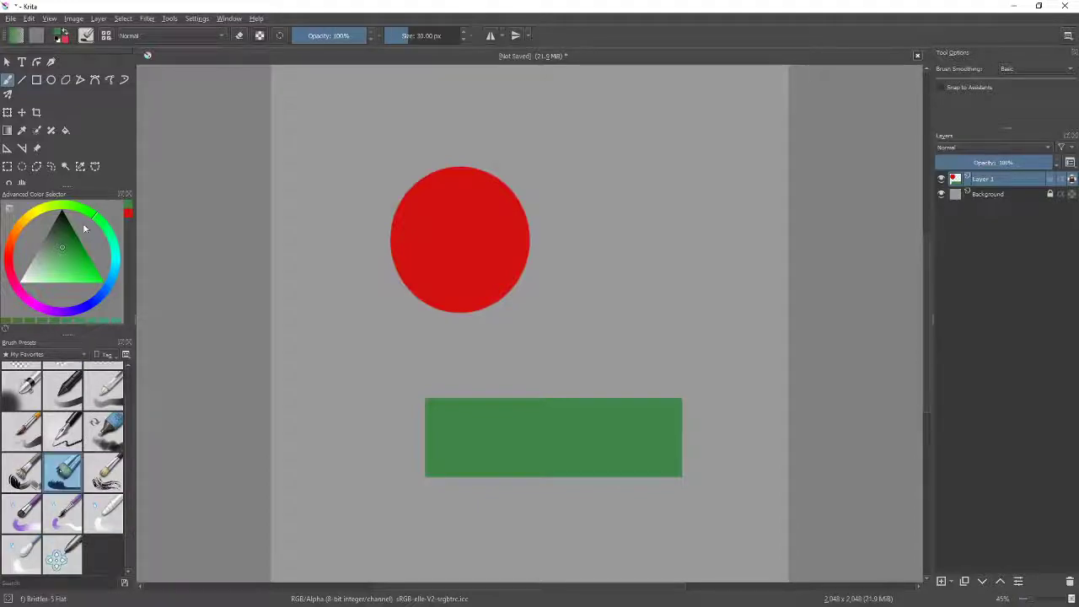
Set the paint colour to a brownish orange and paint a slanted stripe across both the red circle and the green rectangle.
click(80, 258)
click(19, 234)
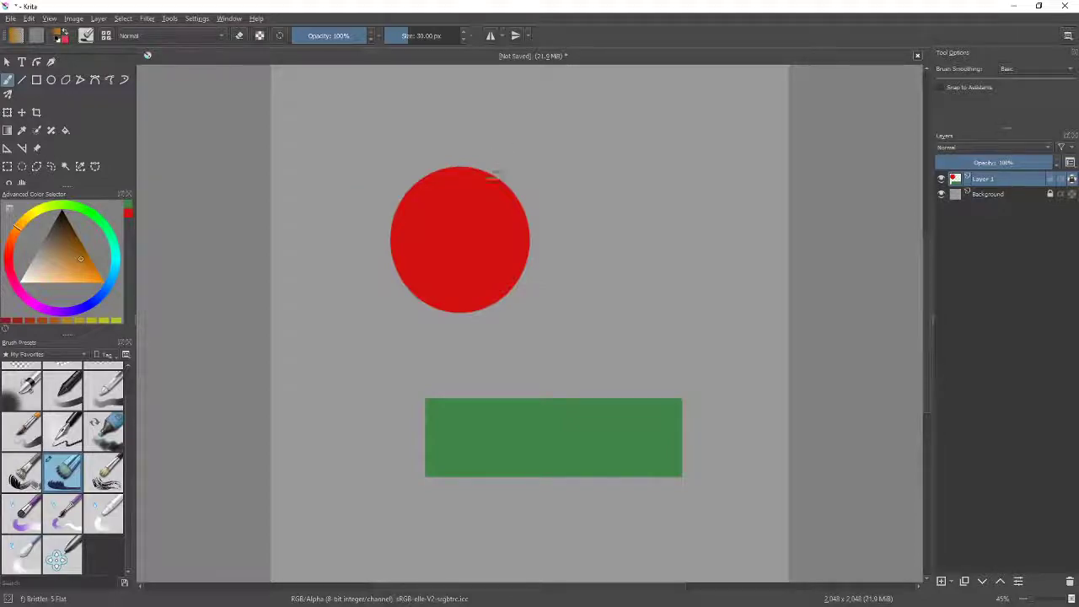
mouse_move(489, 168)
mouse_down()
mouse_move(511, 150)
mouse_move(504, 299)
mouse_up()
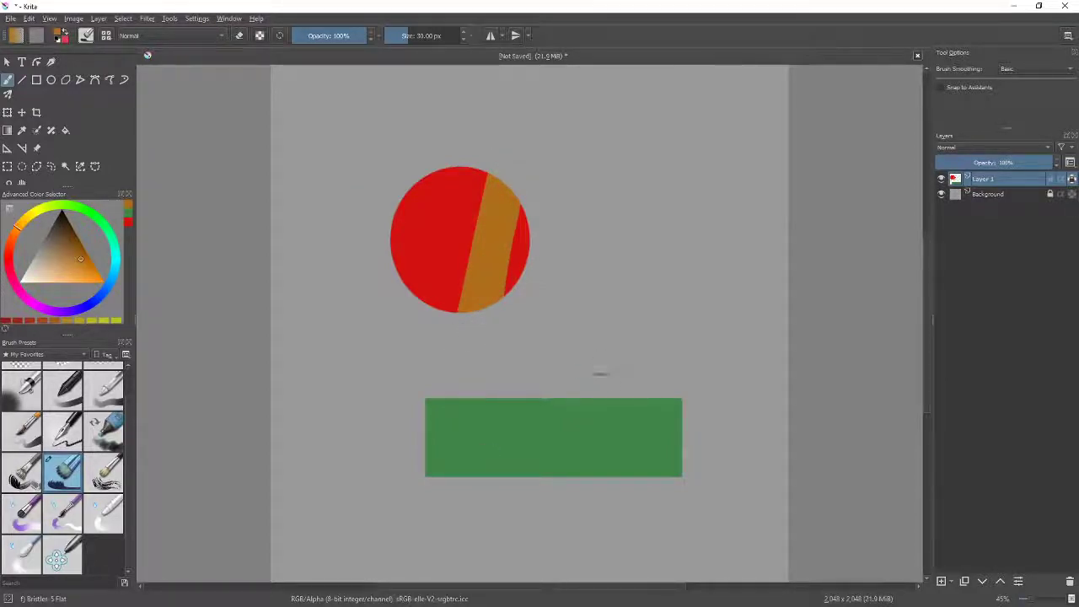
mouse_move(602, 381)
mouse_down()
mouse_move(590, 476)
mouse_move(625, 396)
mouse_move(619, 477)
mouse_up()
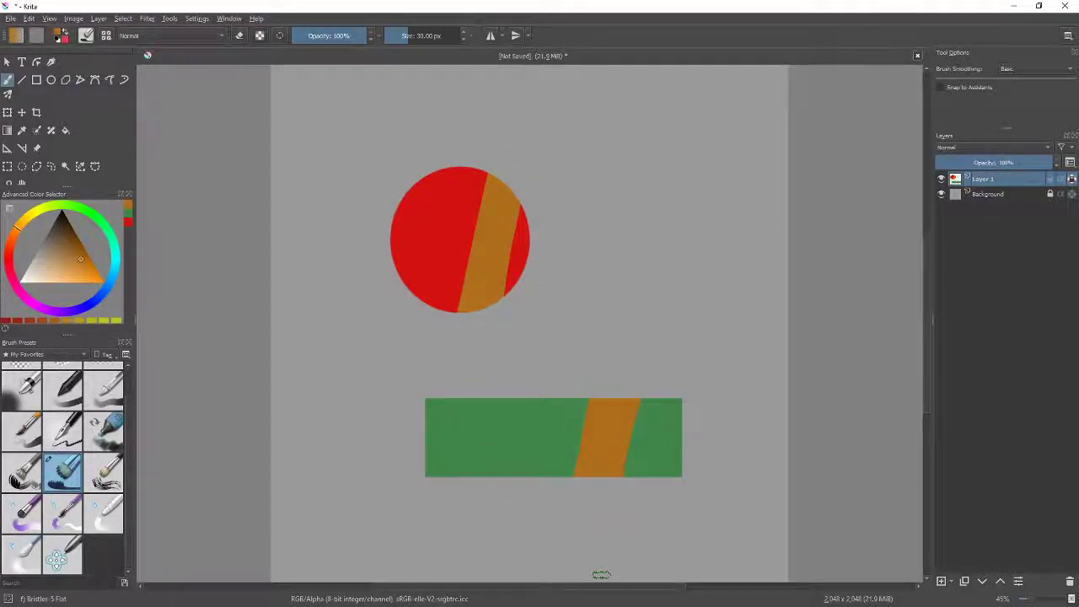
scroll(601, 574, down, 1)
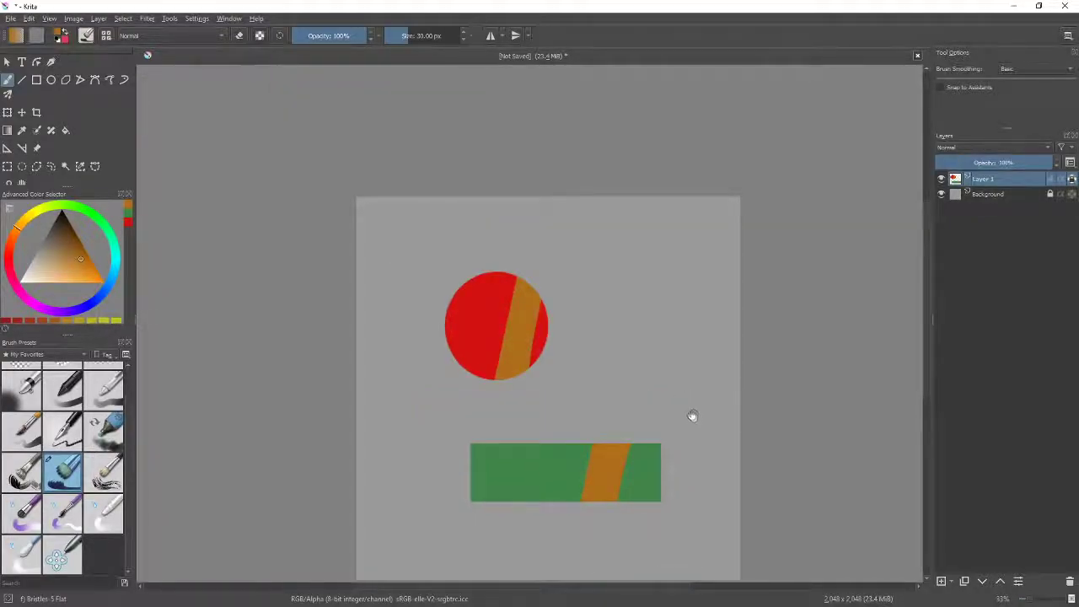
drag(694, 414, 654, 354)
scroll(641, 392, up, 1)
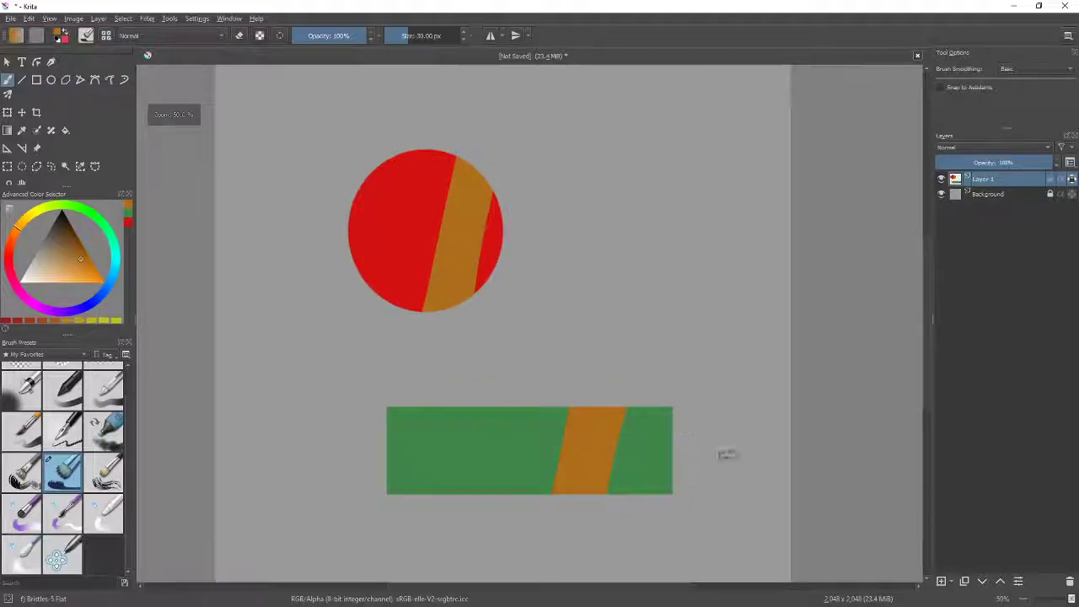
scroll(716, 371, down, 1)
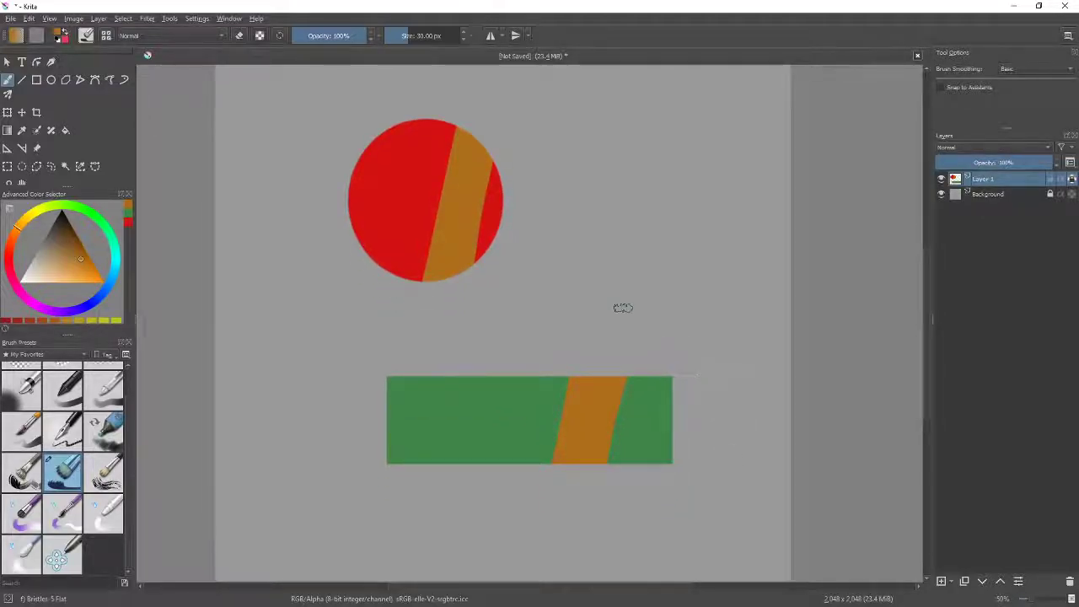
scroll(621, 306, down, 1)
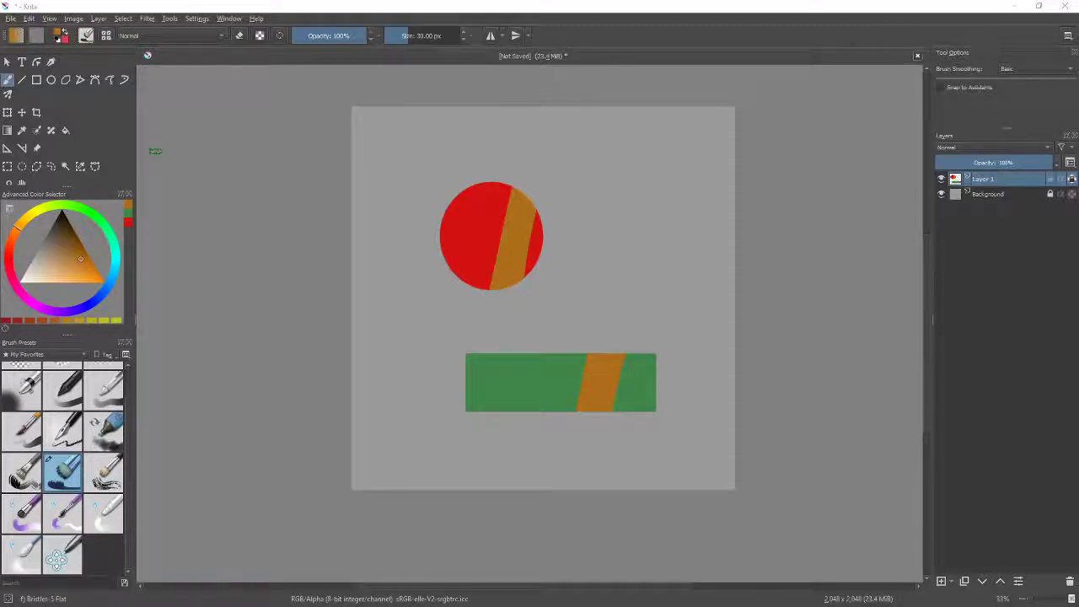
Bring up the HW02: Pure Design assignment page in the browser to view its example images, and put it away again.
drag(0, 88, 859, 49)
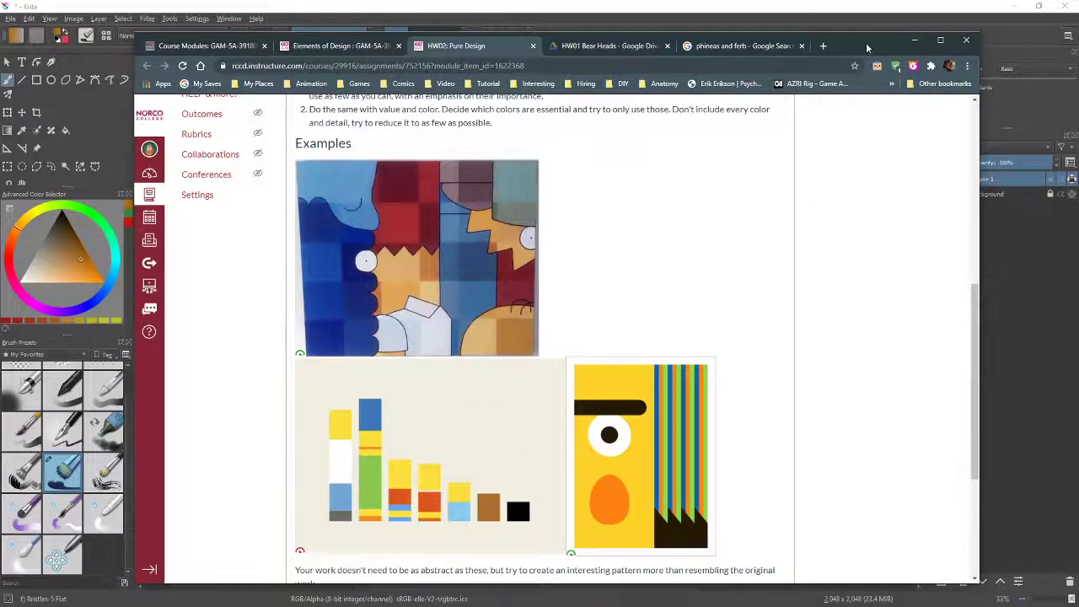
click(914, 40)
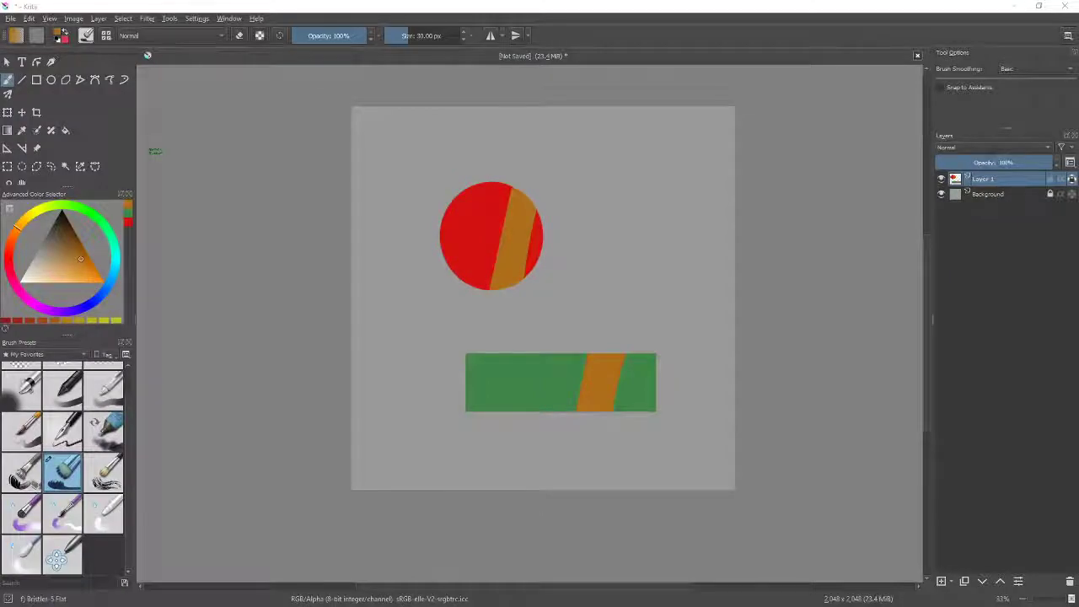